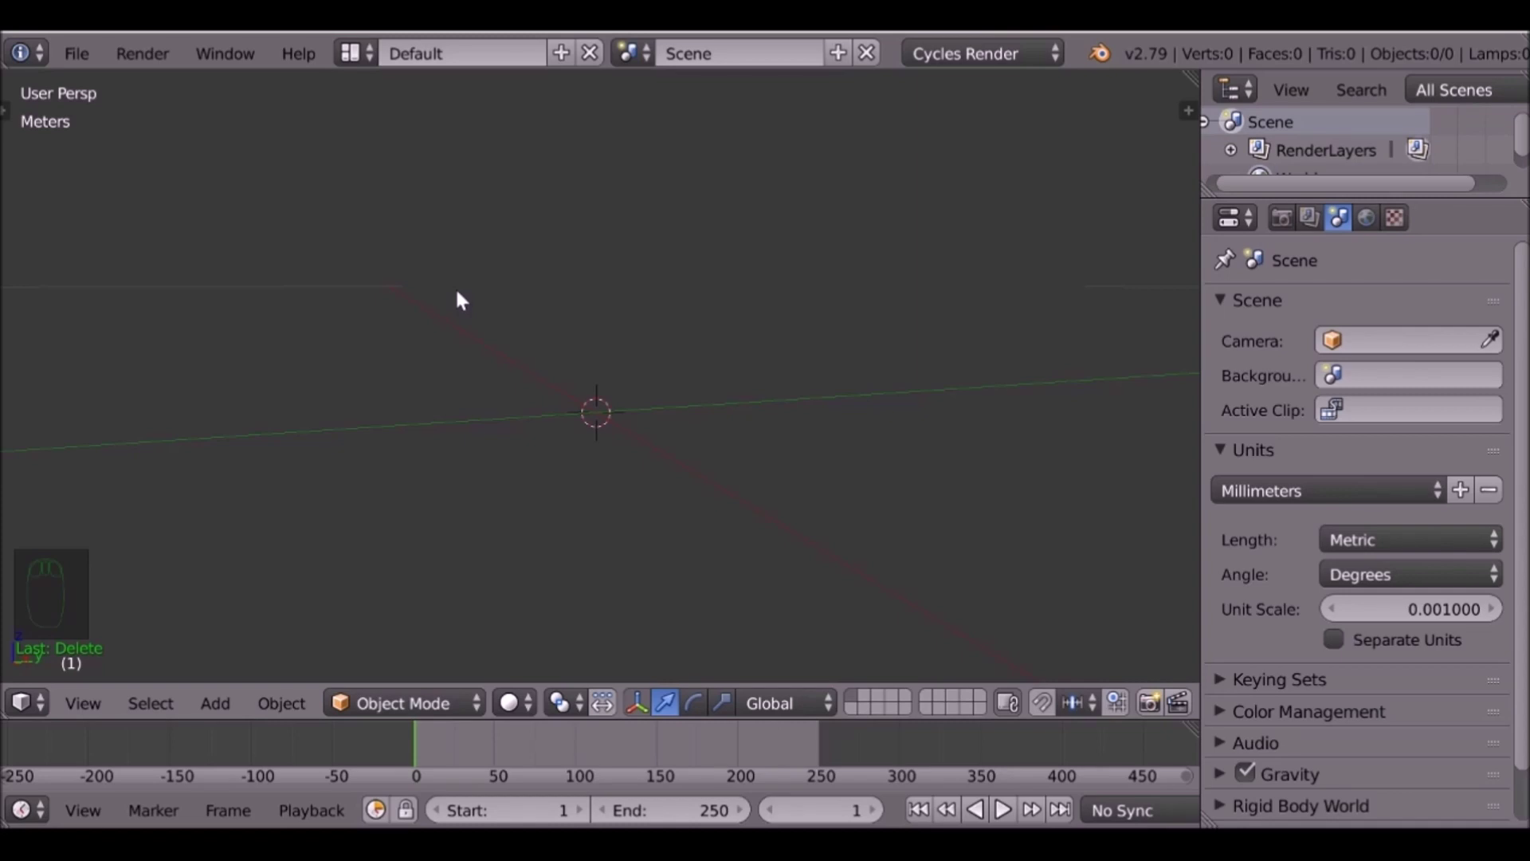
# Append the Suzanne Clean object from suzeheadclean.blend in the Blends folder.
pyautogui.click(79, 55)
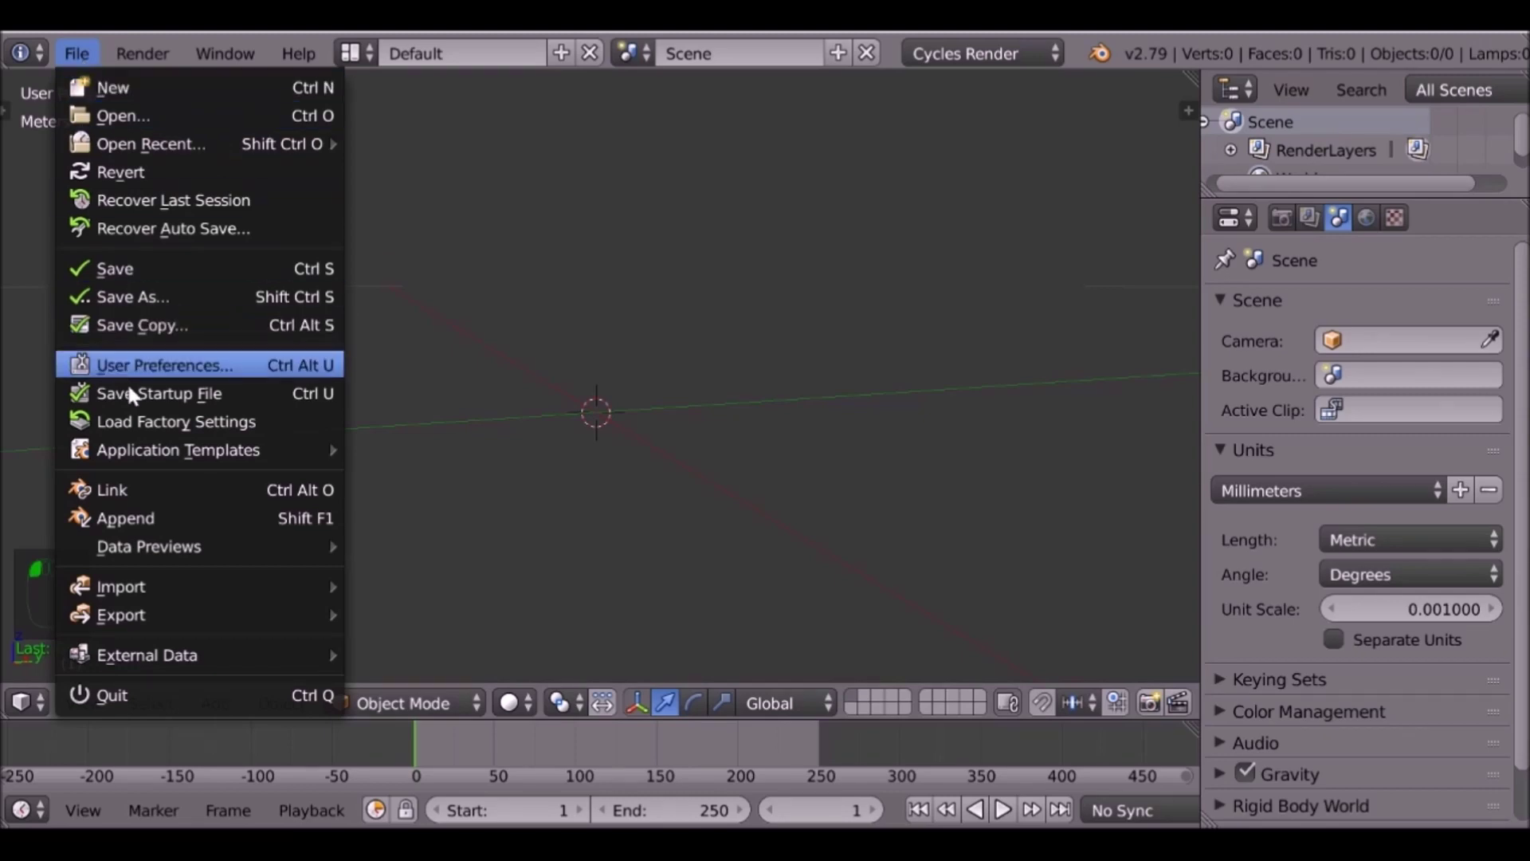
pyautogui.click(177, 518)
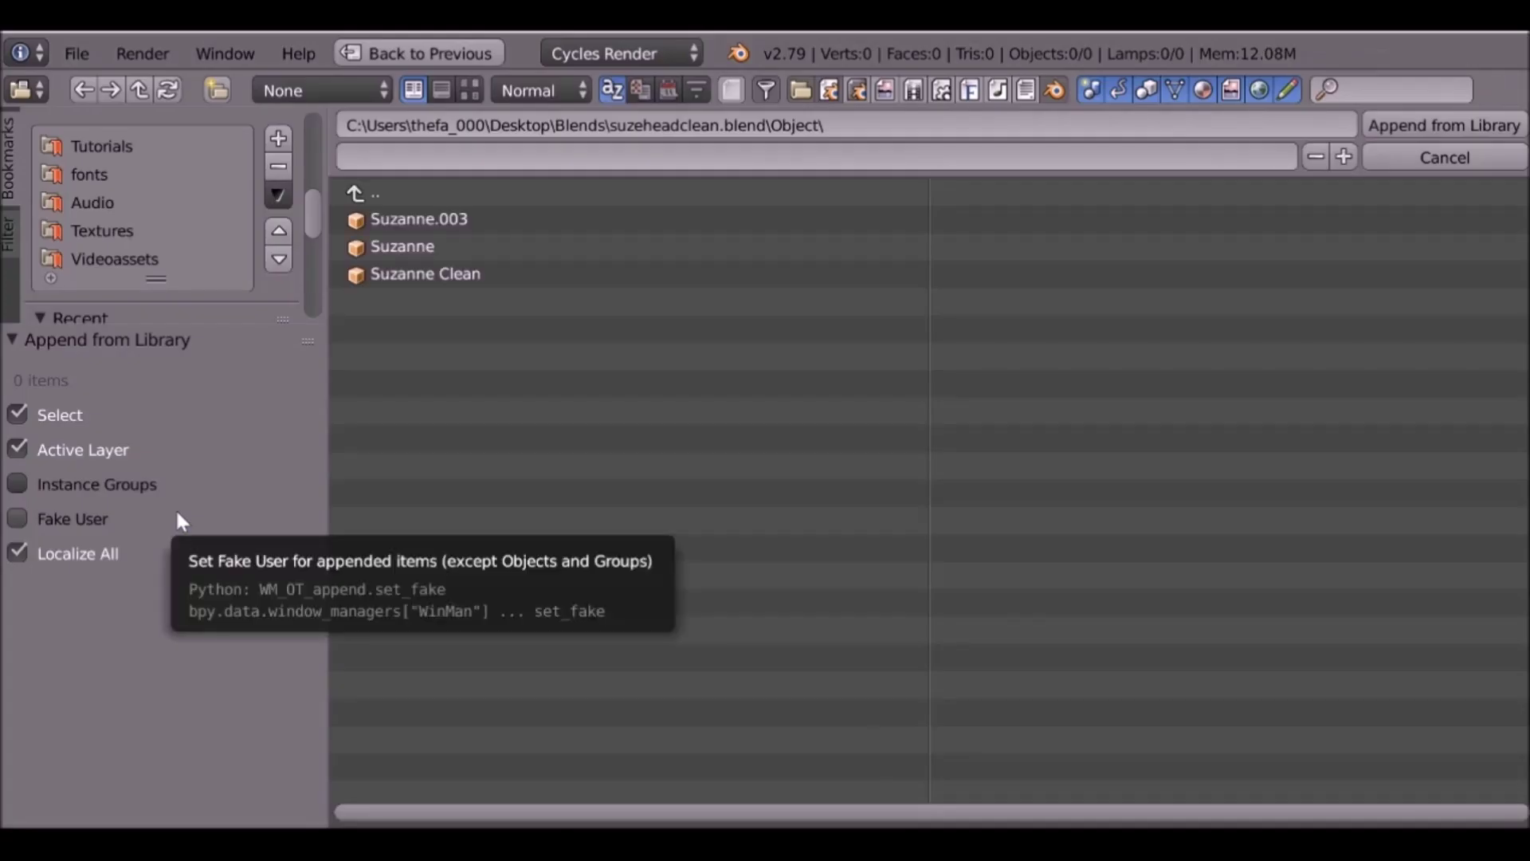
pyautogui.scroll(-5, 169, 260)
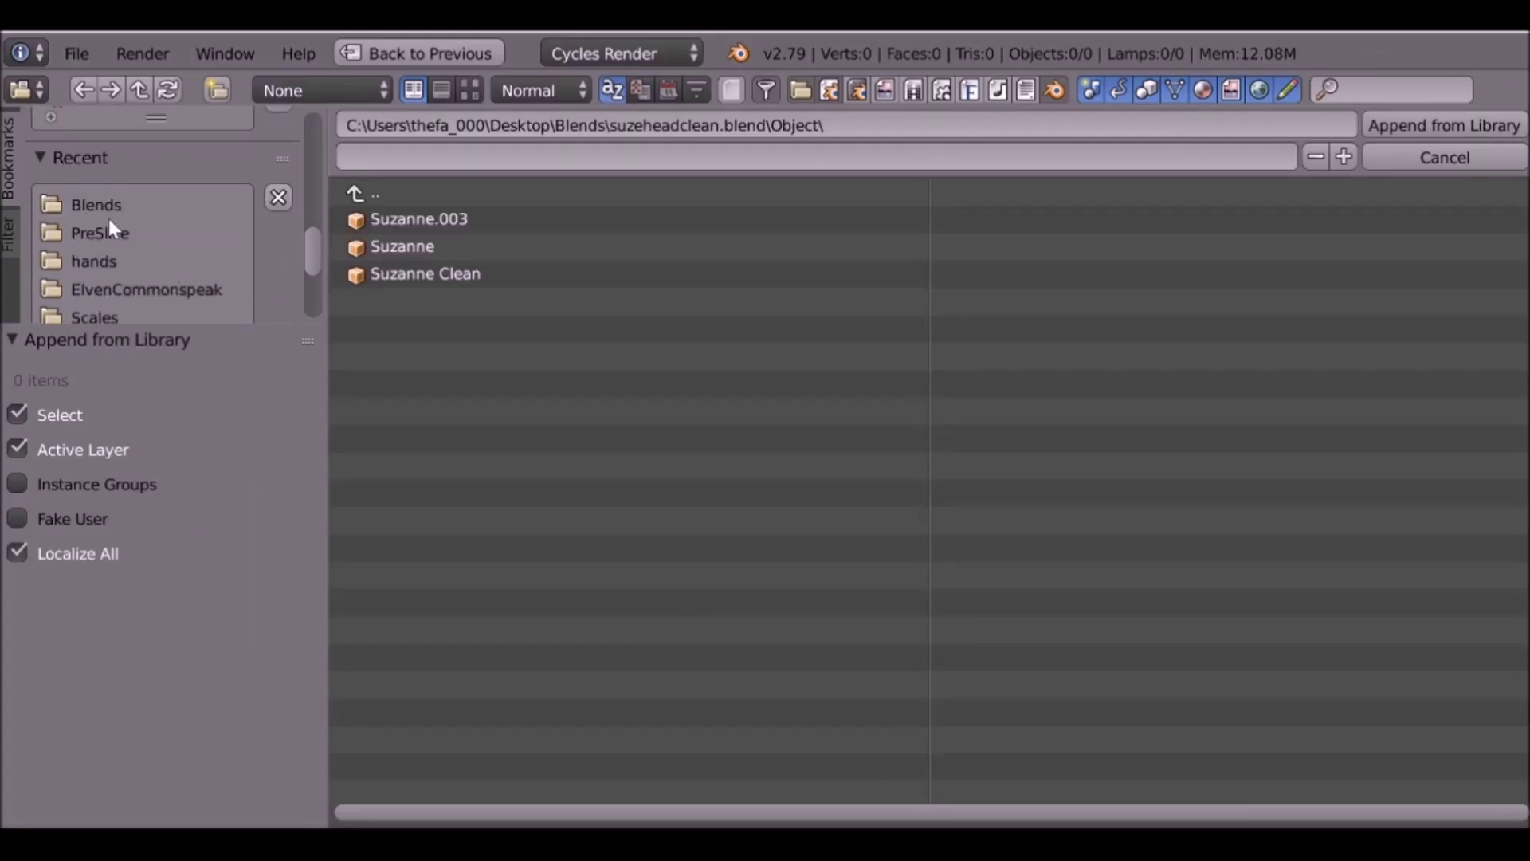
pyautogui.click(108, 208)
pyautogui.moveTo(393, 813); pyautogui.dragTo(433, 823)
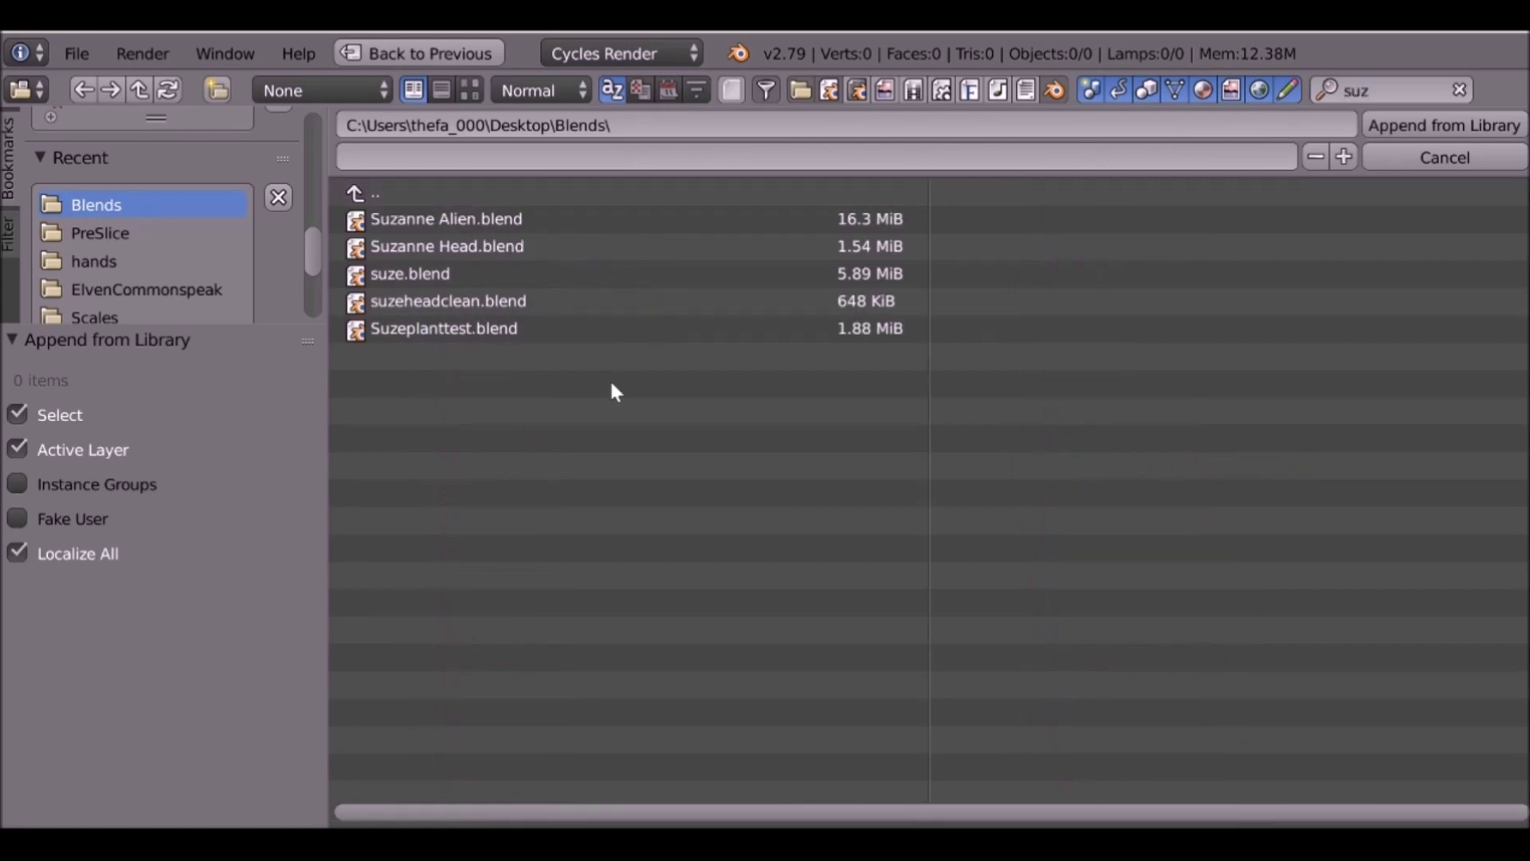
pyautogui.click(549, 301)
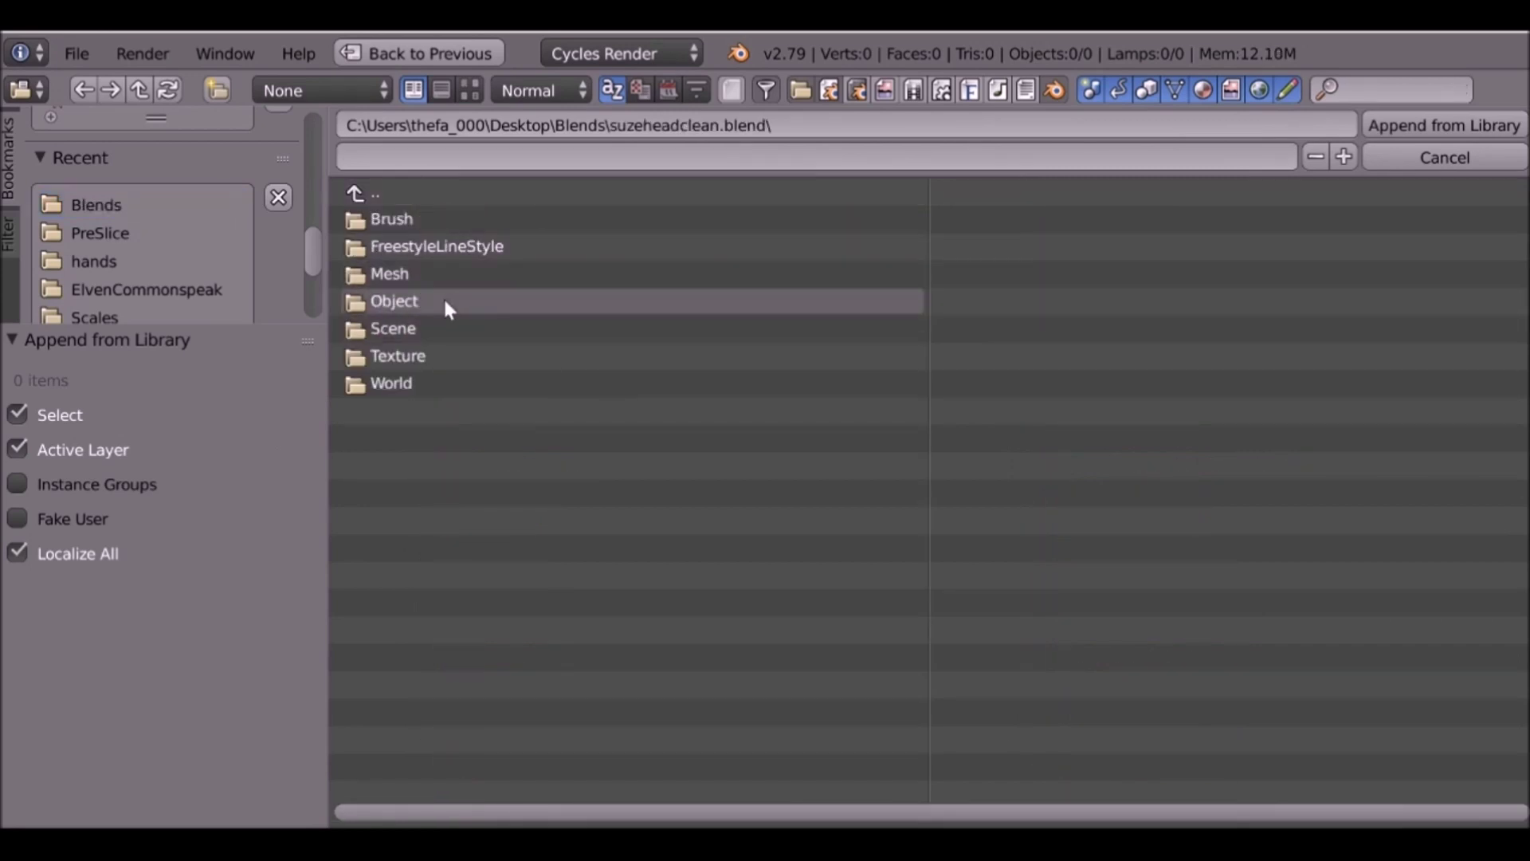
pyautogui.click(420, 304)
pyautogui.click(345, 279)
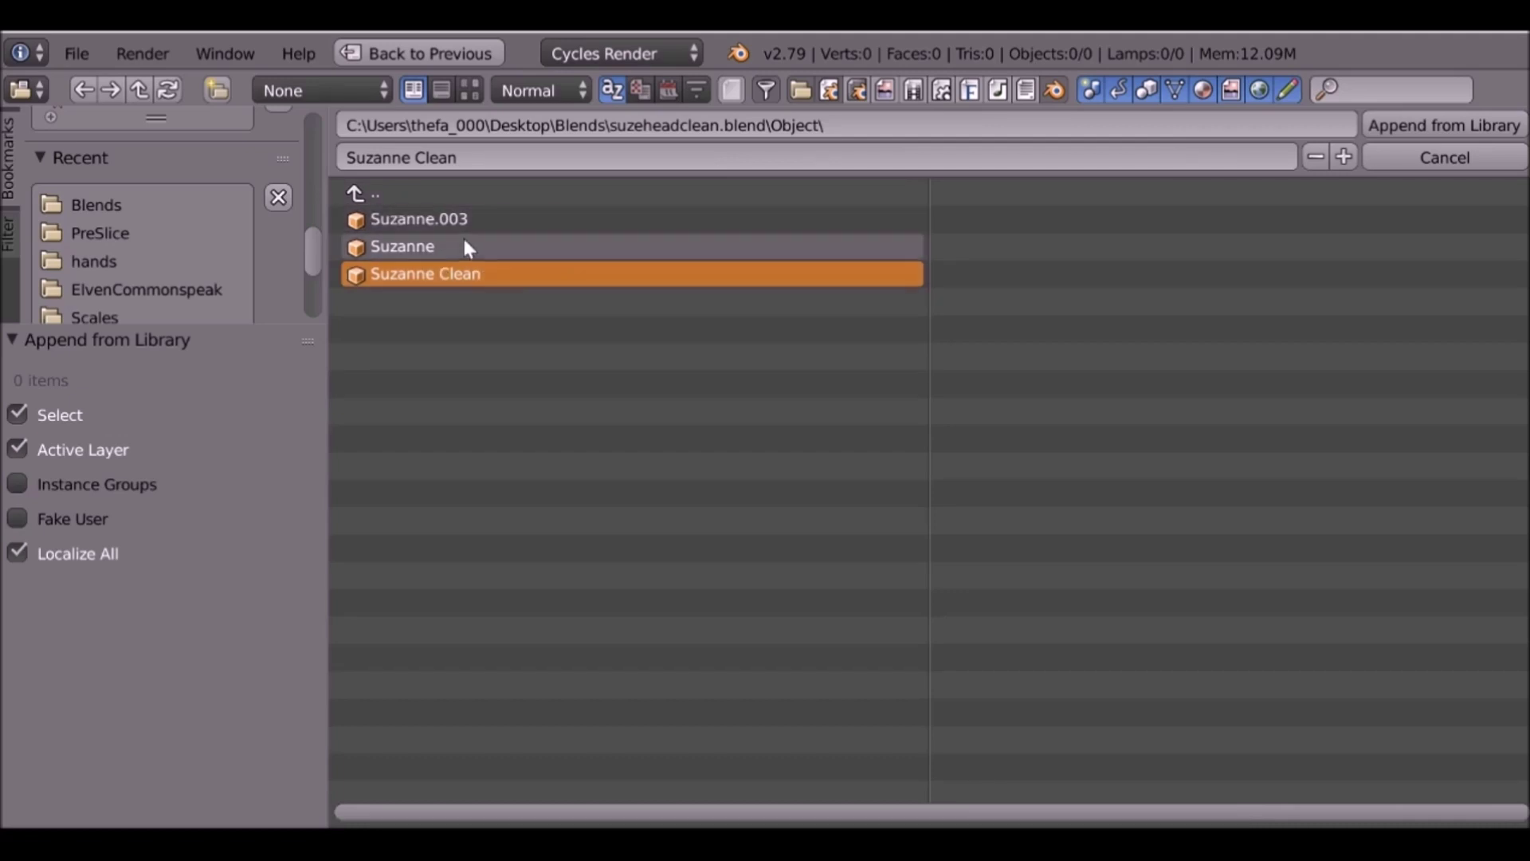
pyautogui.click(1427, 130)
# Examine the appended monkey head in Object and Edit Mode, selecting its linked geometry from the eye to check how the mesh is connected.
pyautogui.scroll(4, 605, 458)
pyautogui.press('Tab')
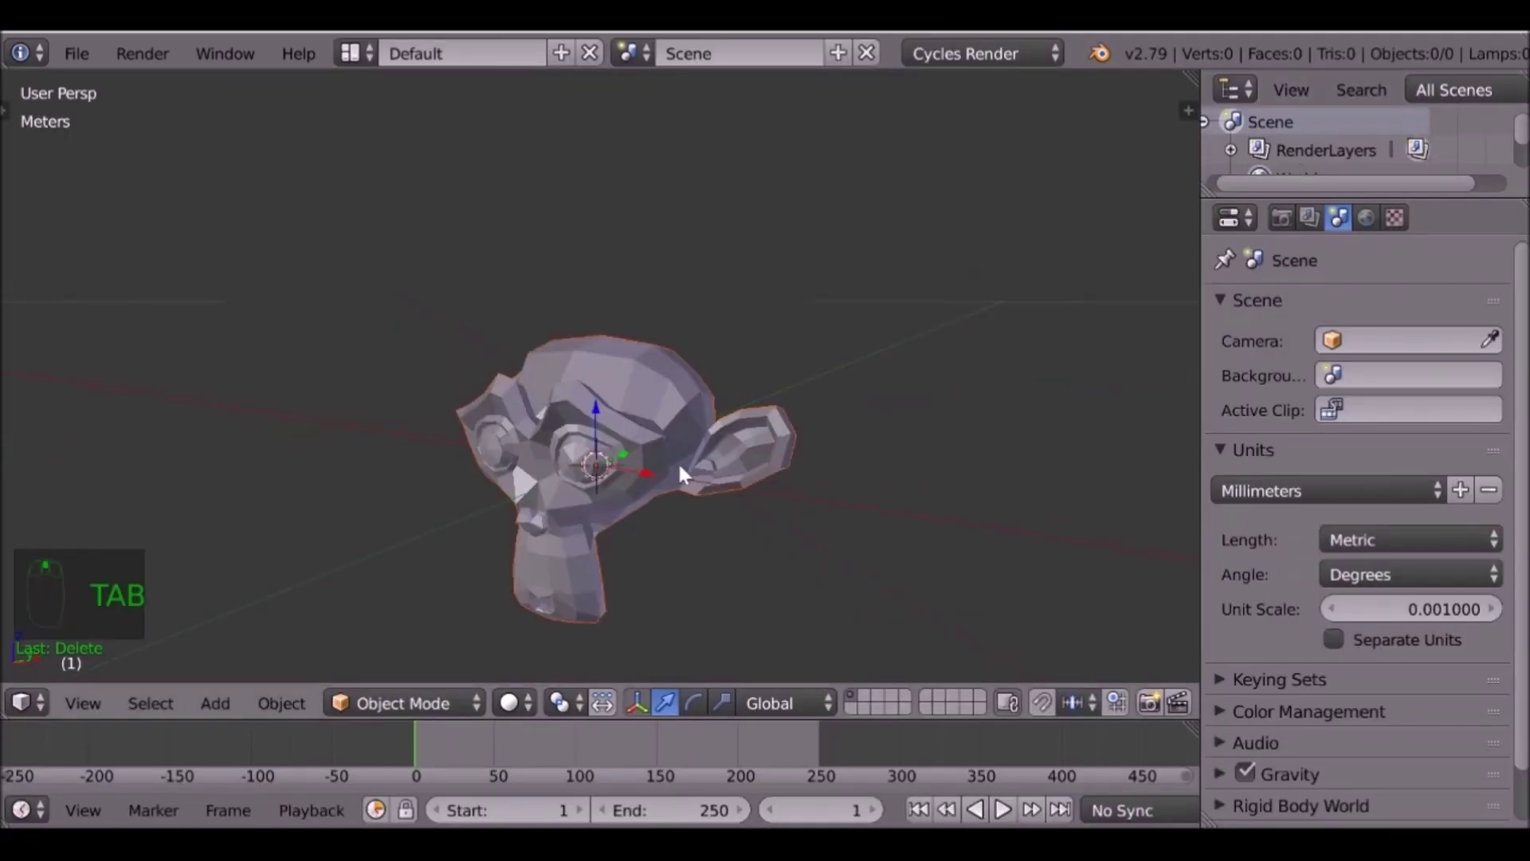
pyautogui.scroll(3, 445, 499)
pyautogui.moveTo(445, 499); pyautogui.dragTo(662, 483, button='middle')
pyautogui.press('Tab')
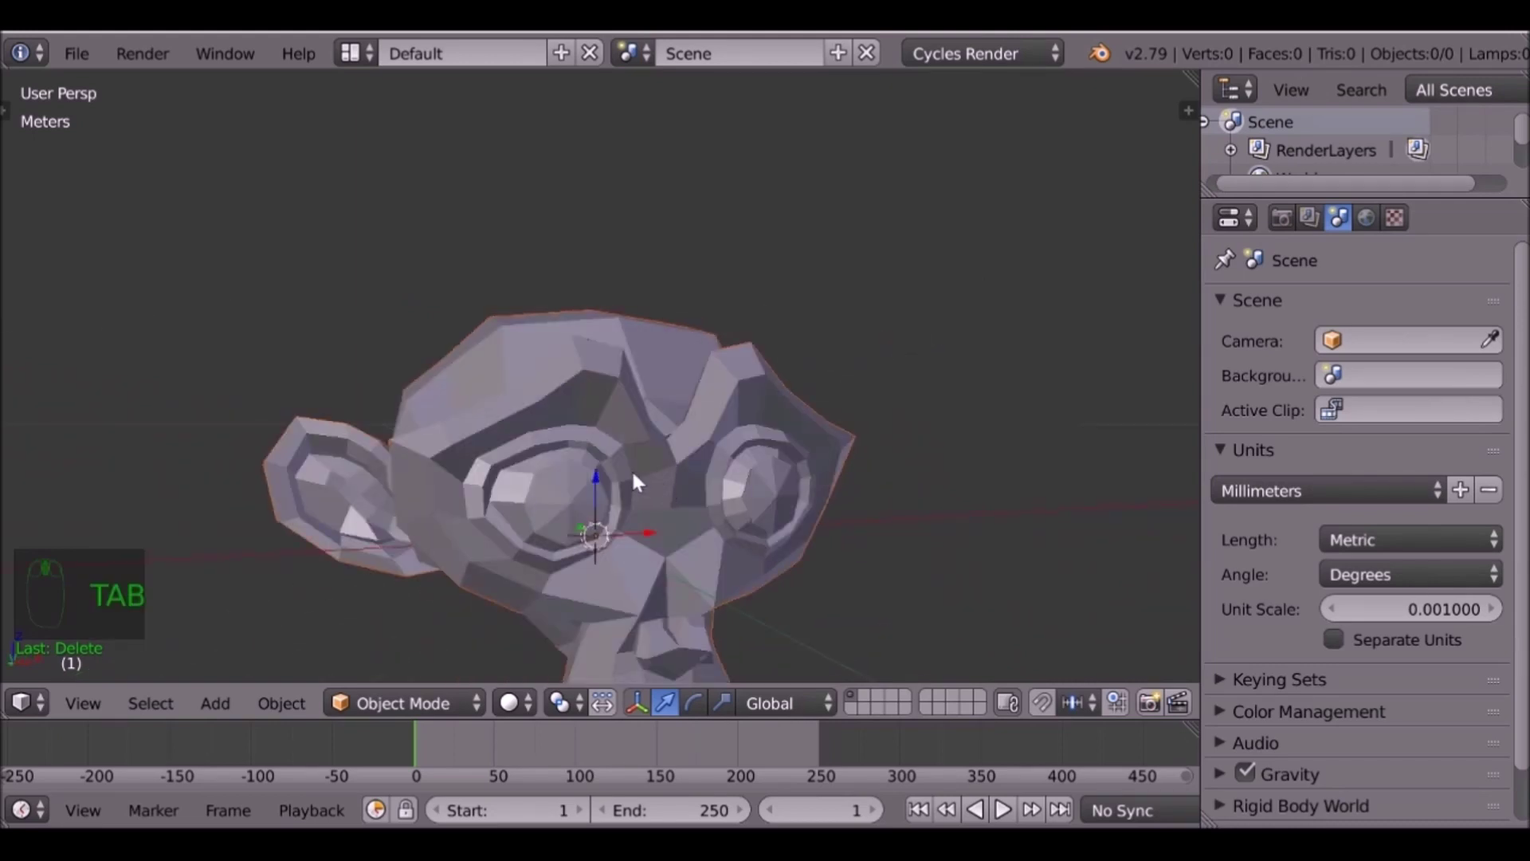
pyautogui.rightClick(602, 461)
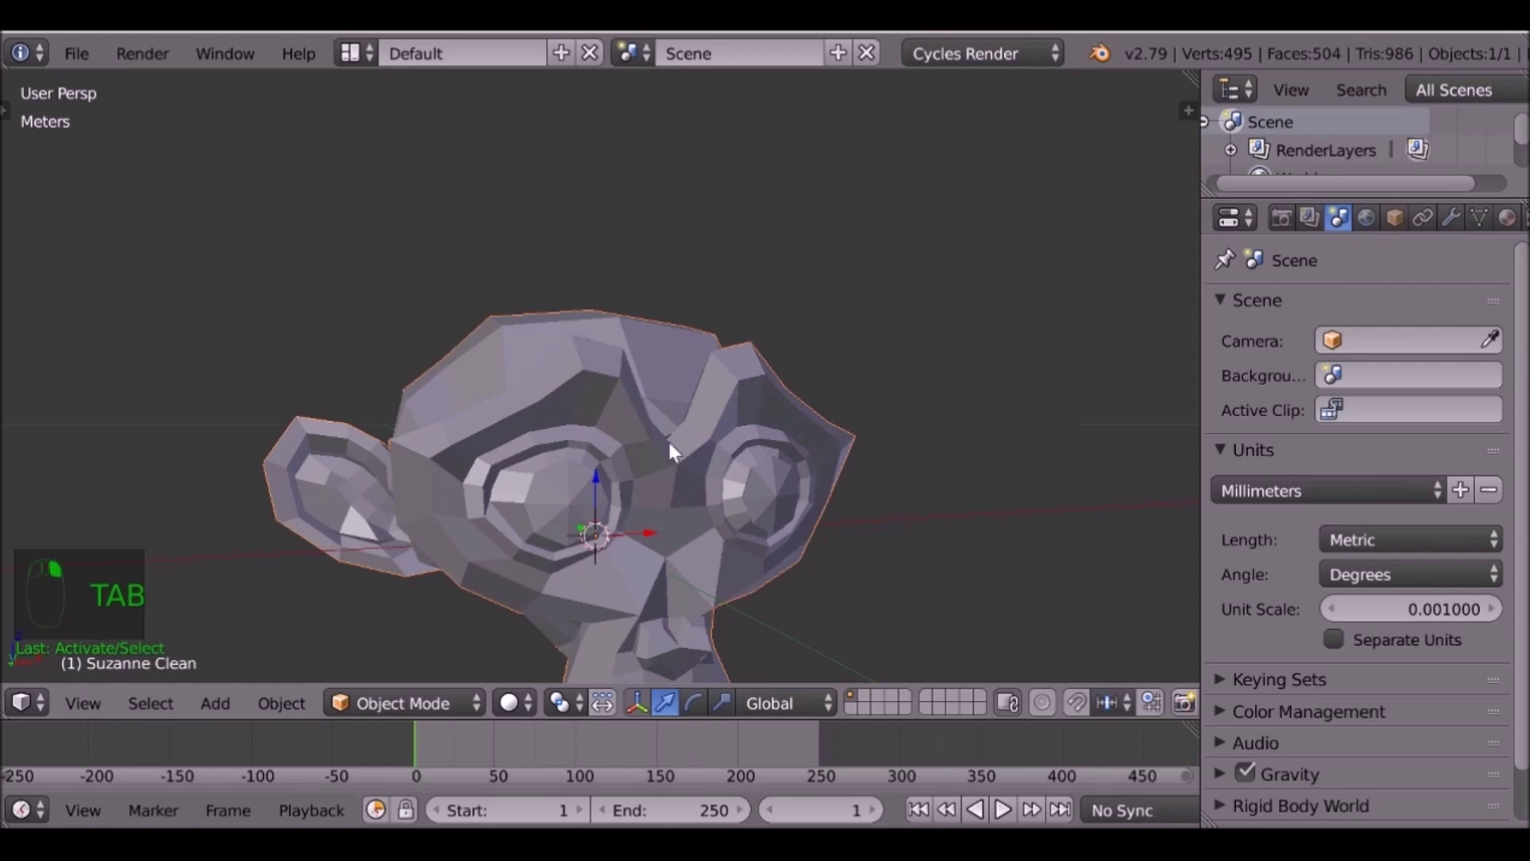
pyautogui.press('Tab')
pyautogui.moveTo(644, 522); pyautogui.dragTo(618, 393, button='middle')
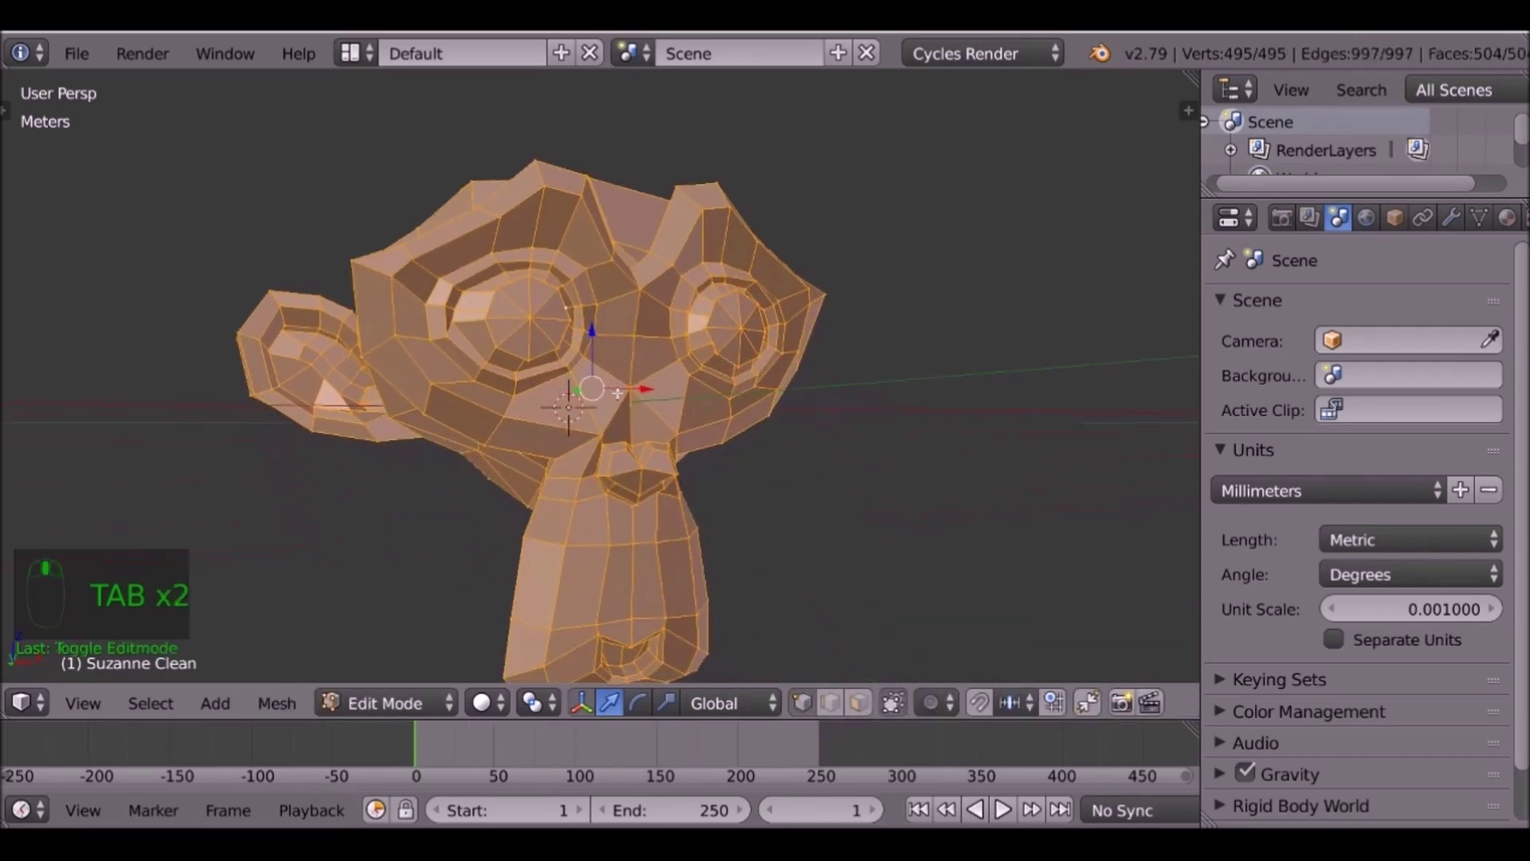
pyautogui.rightClick(532, 319)
pyautogui.press('l')
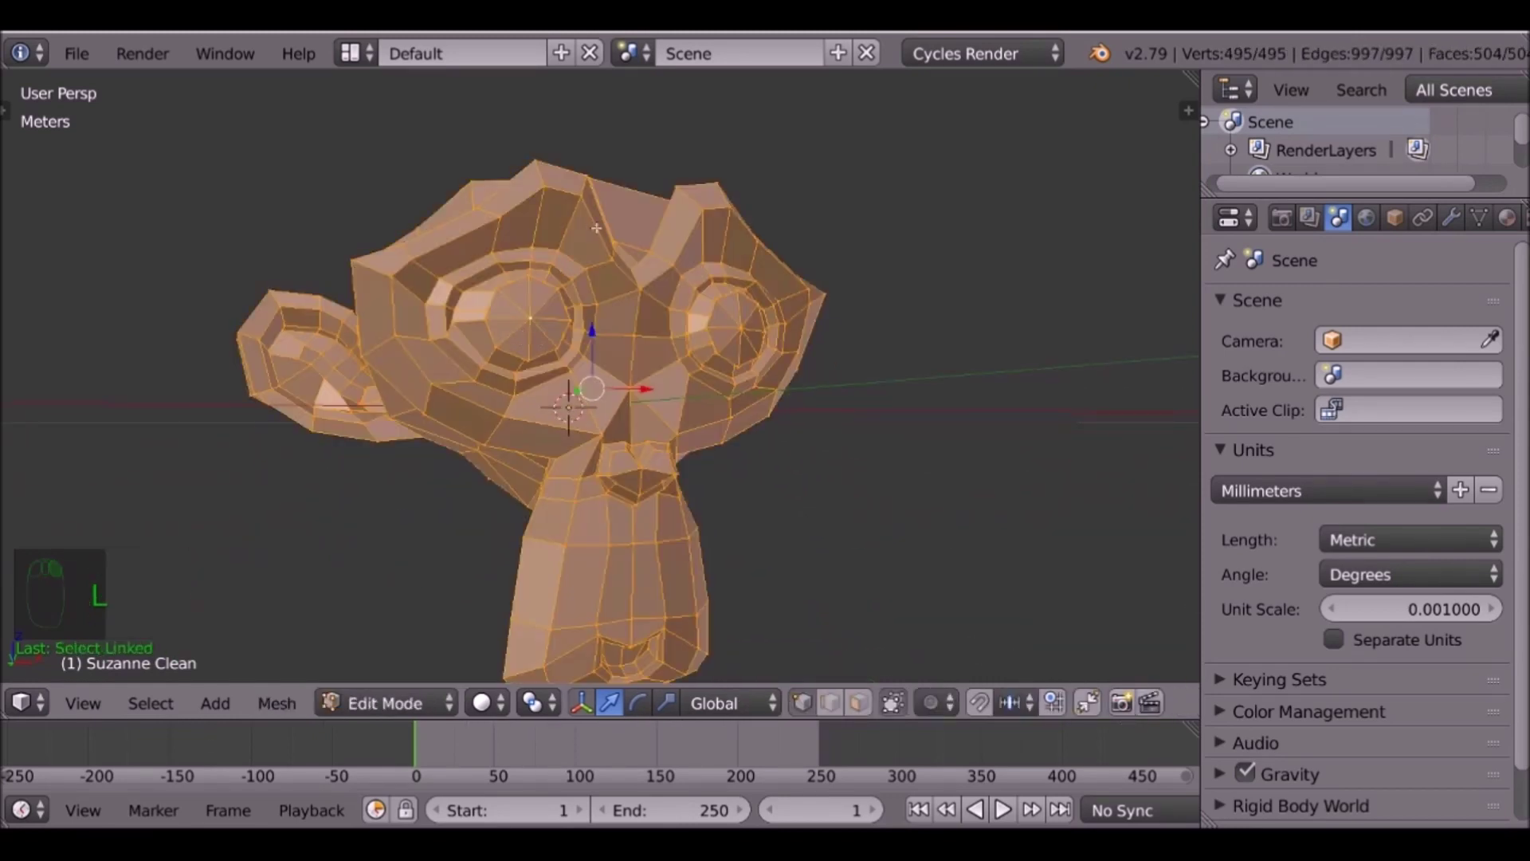
pyautogui.press('Tab')
pyautogui.moveTo(671, 271); pyautogui.dragTo(741, 369, button='middle')
pyautogui.scroll(-2, 742, 371)
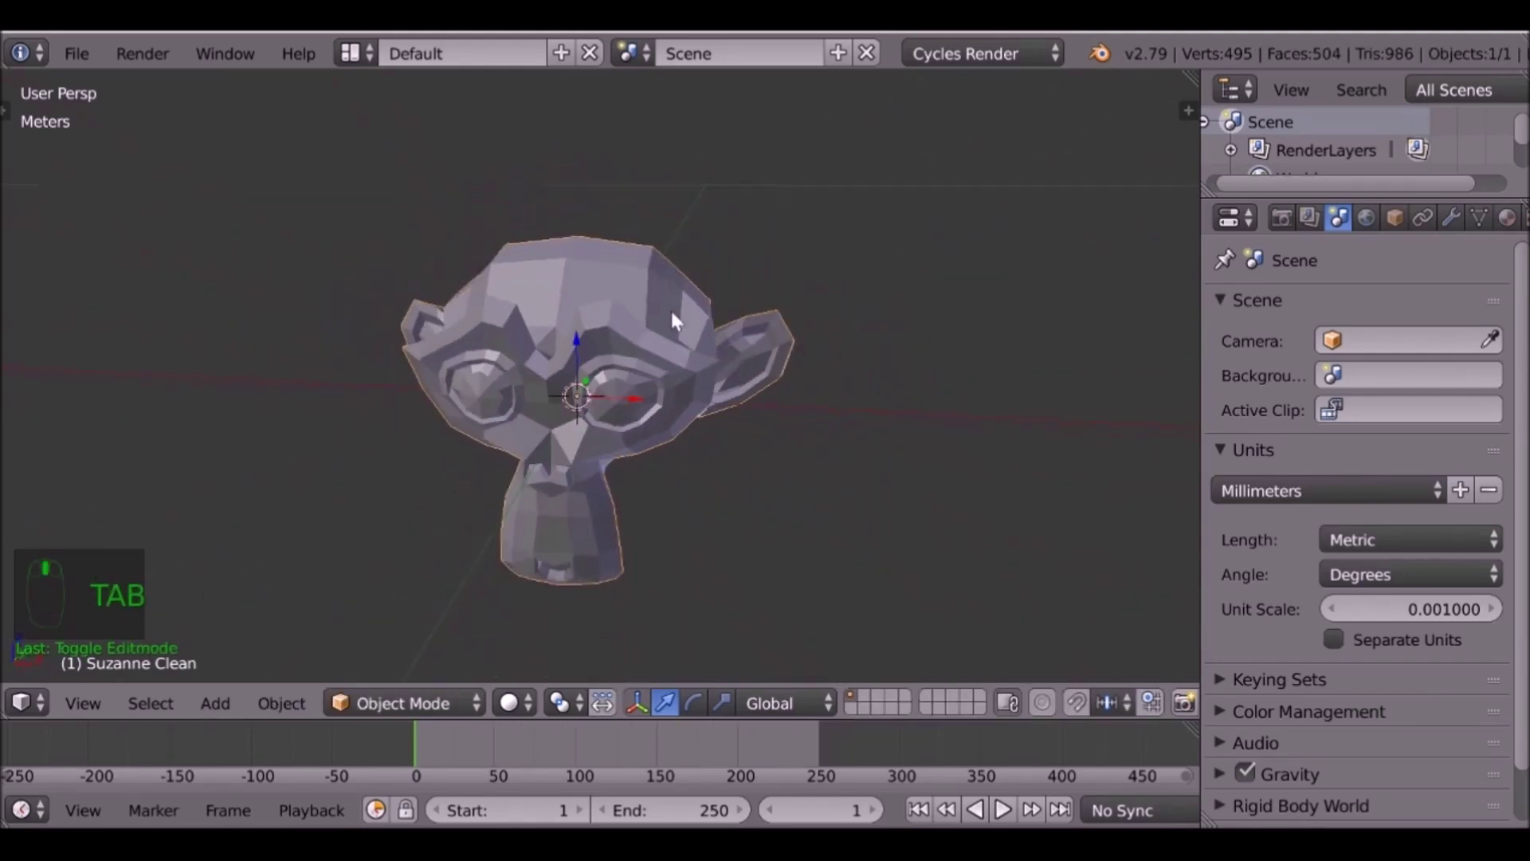
# Duplicate the monkey head about 1.3 cm along the global X axis and hide the copy.
pyautogui.scroll(-1, 671, 319)
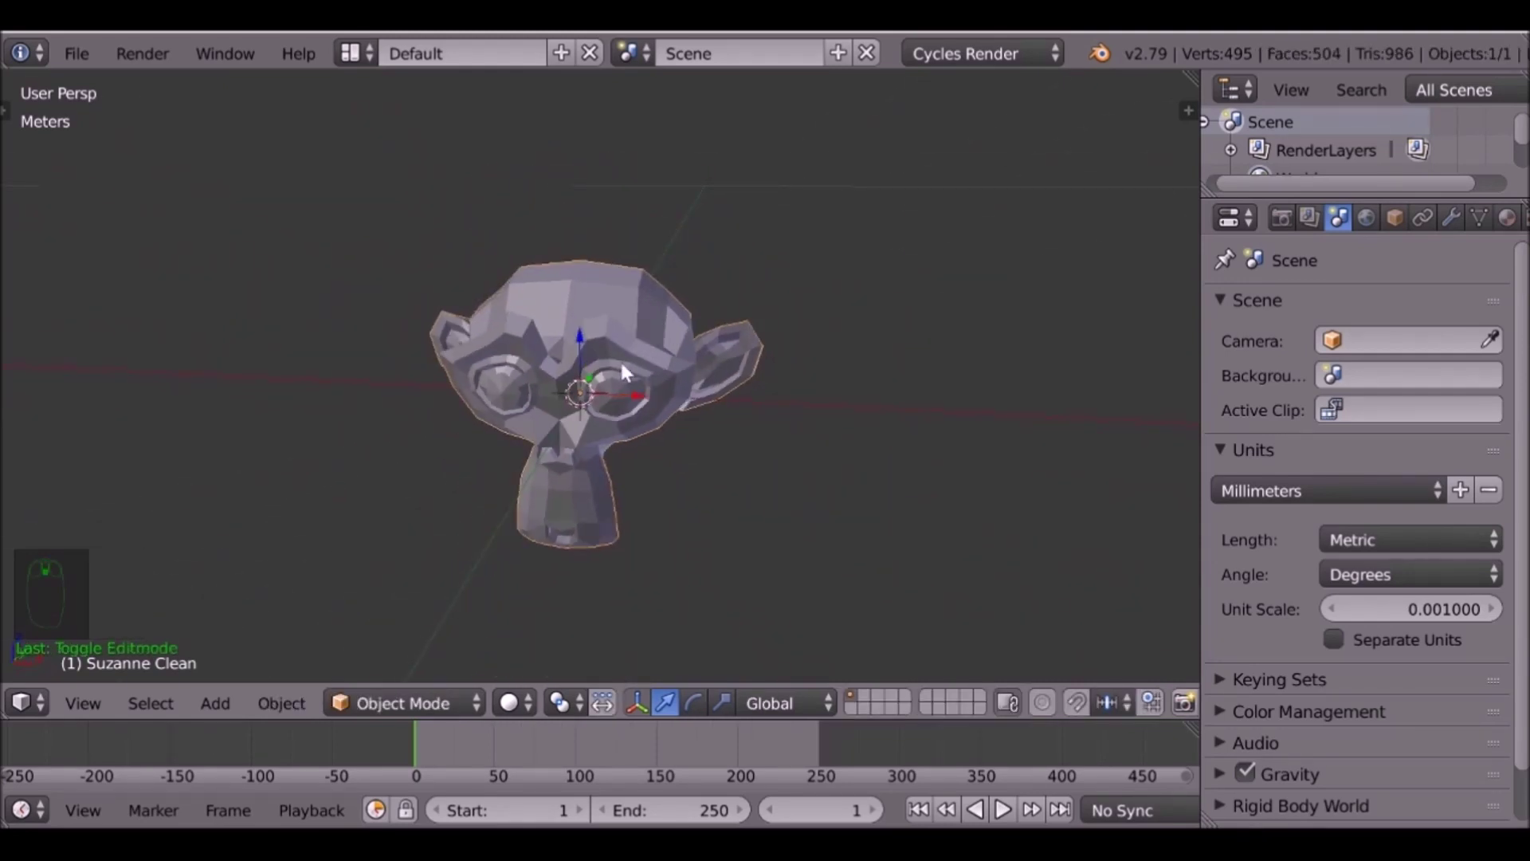
pyautogui.hotkey('shift', 'd')
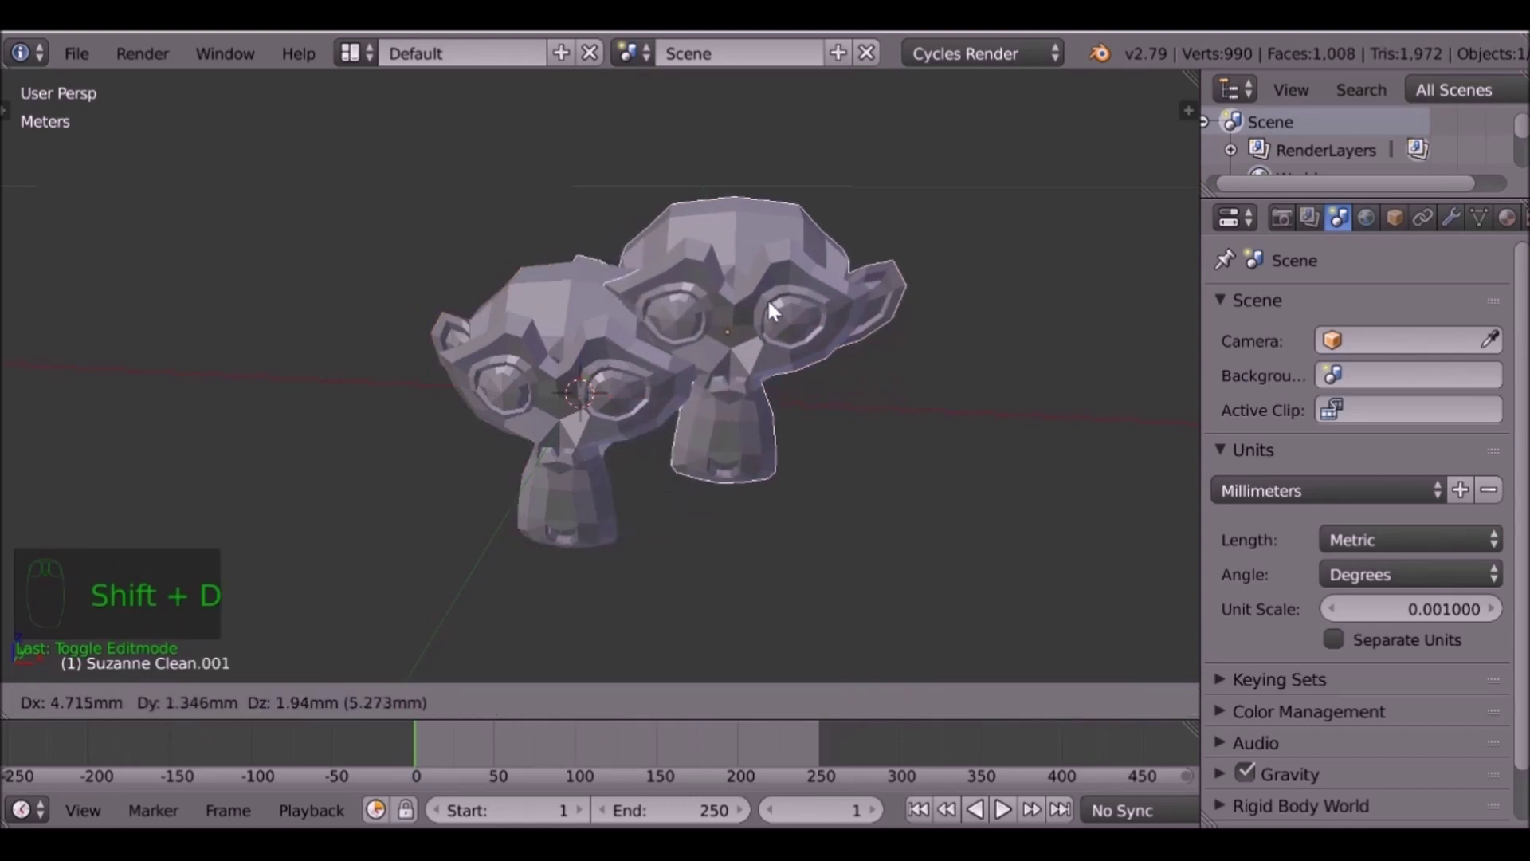
pyautogui.press('x')
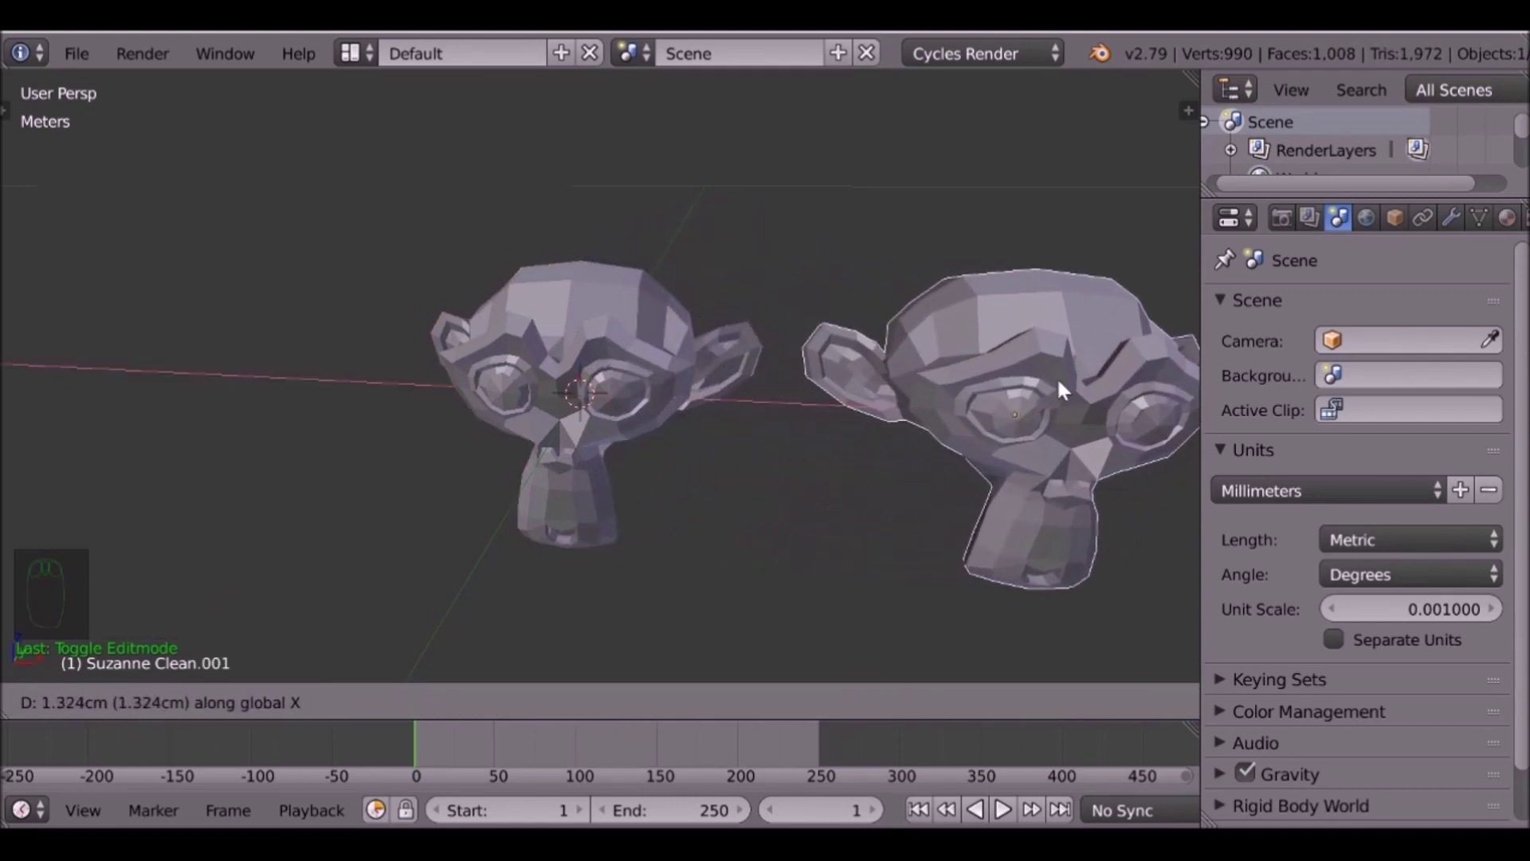
pyautogui.click(1088, 377)
pyautogui.scroll(-3, 869, 303)
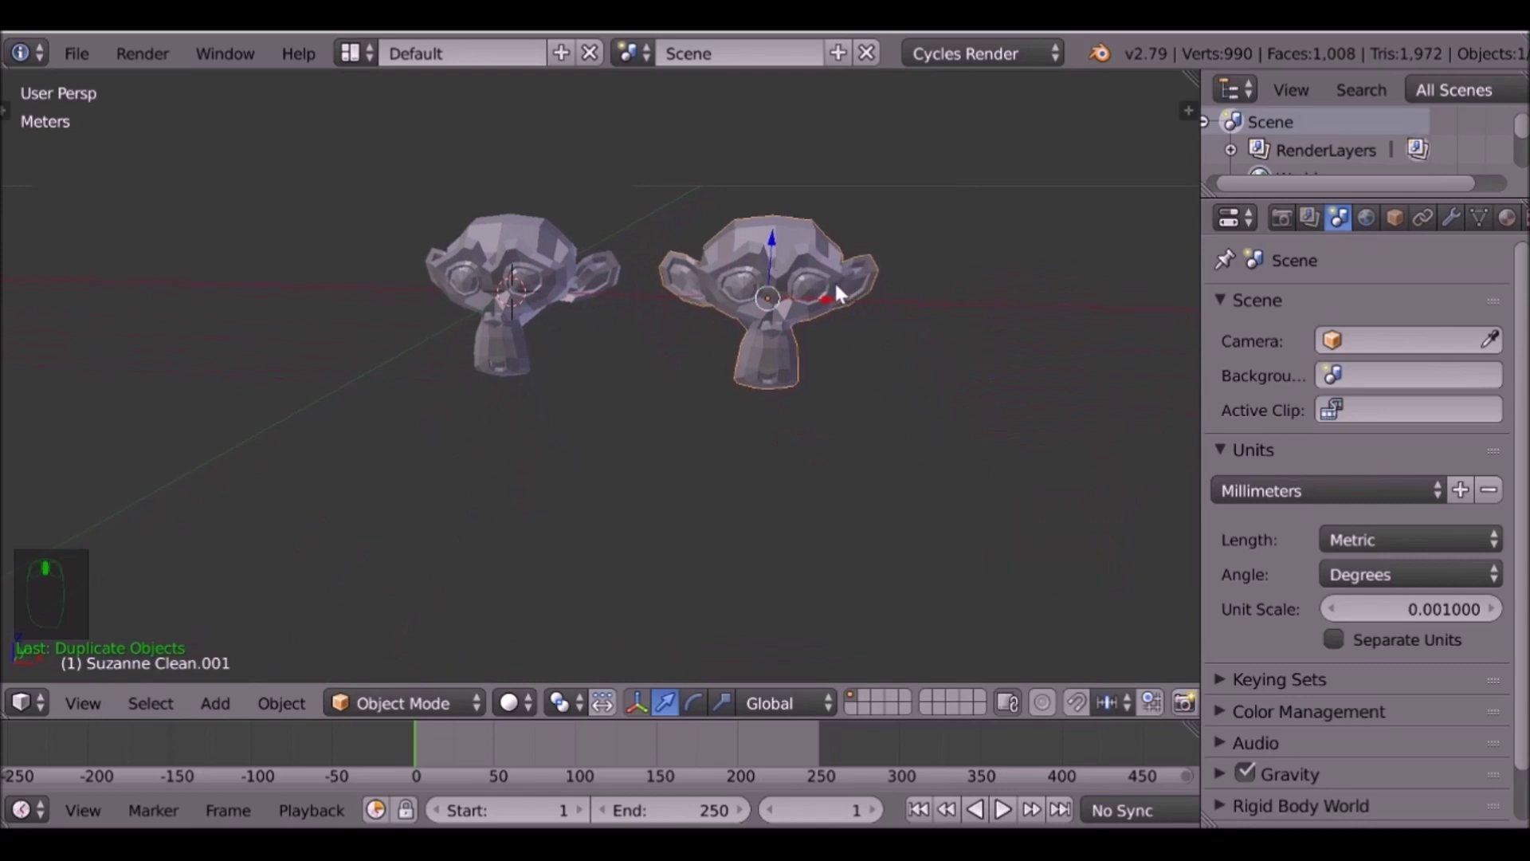
pyautogui.press('h')
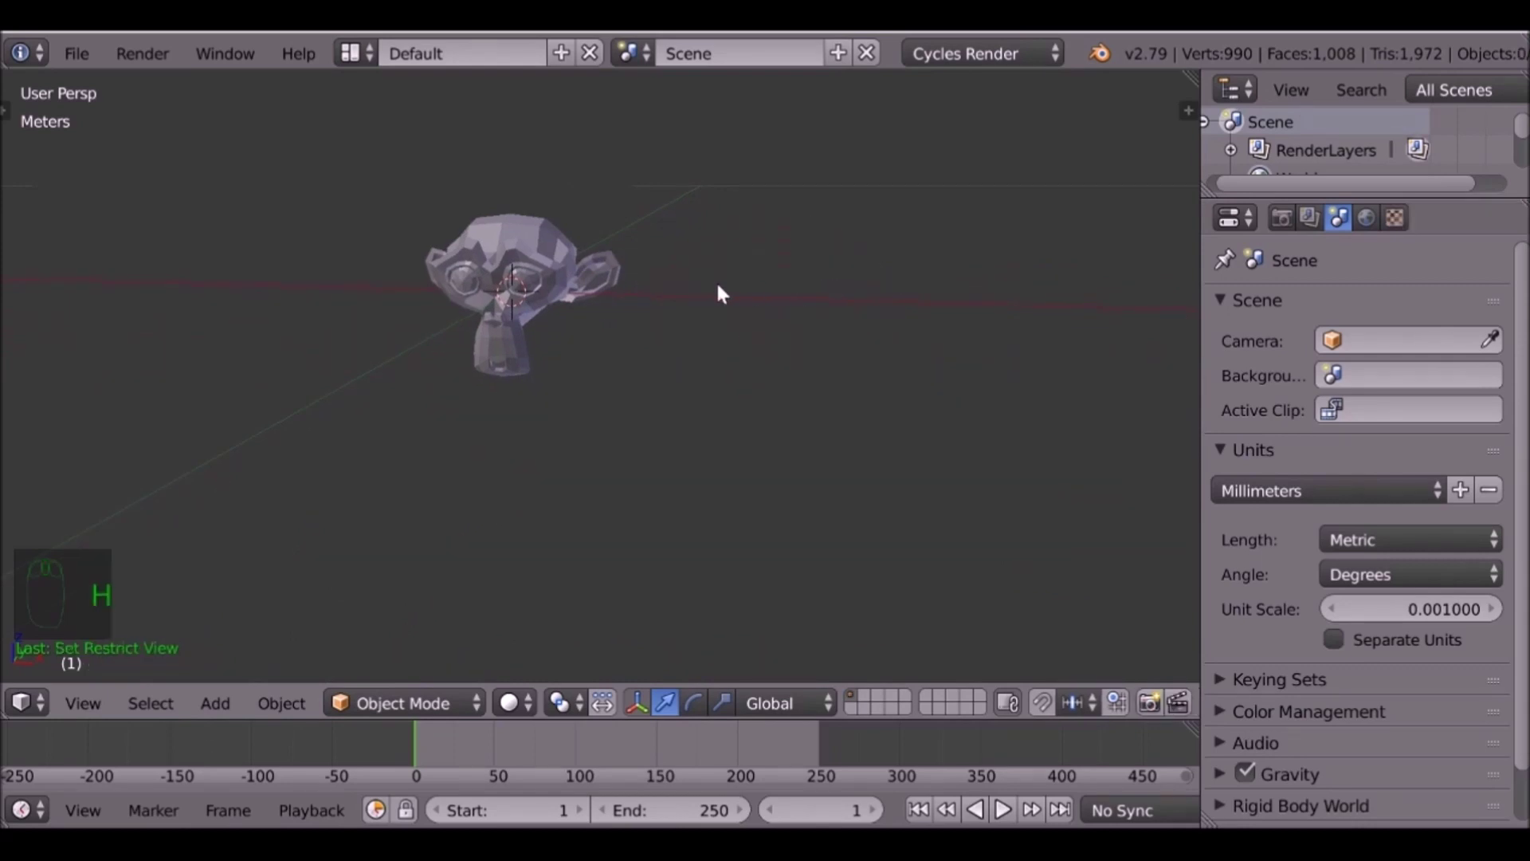
# Add a cylinder mesh at the monkey head and scale it down to roughly the head's size.
pyautogui.click(523, 254)
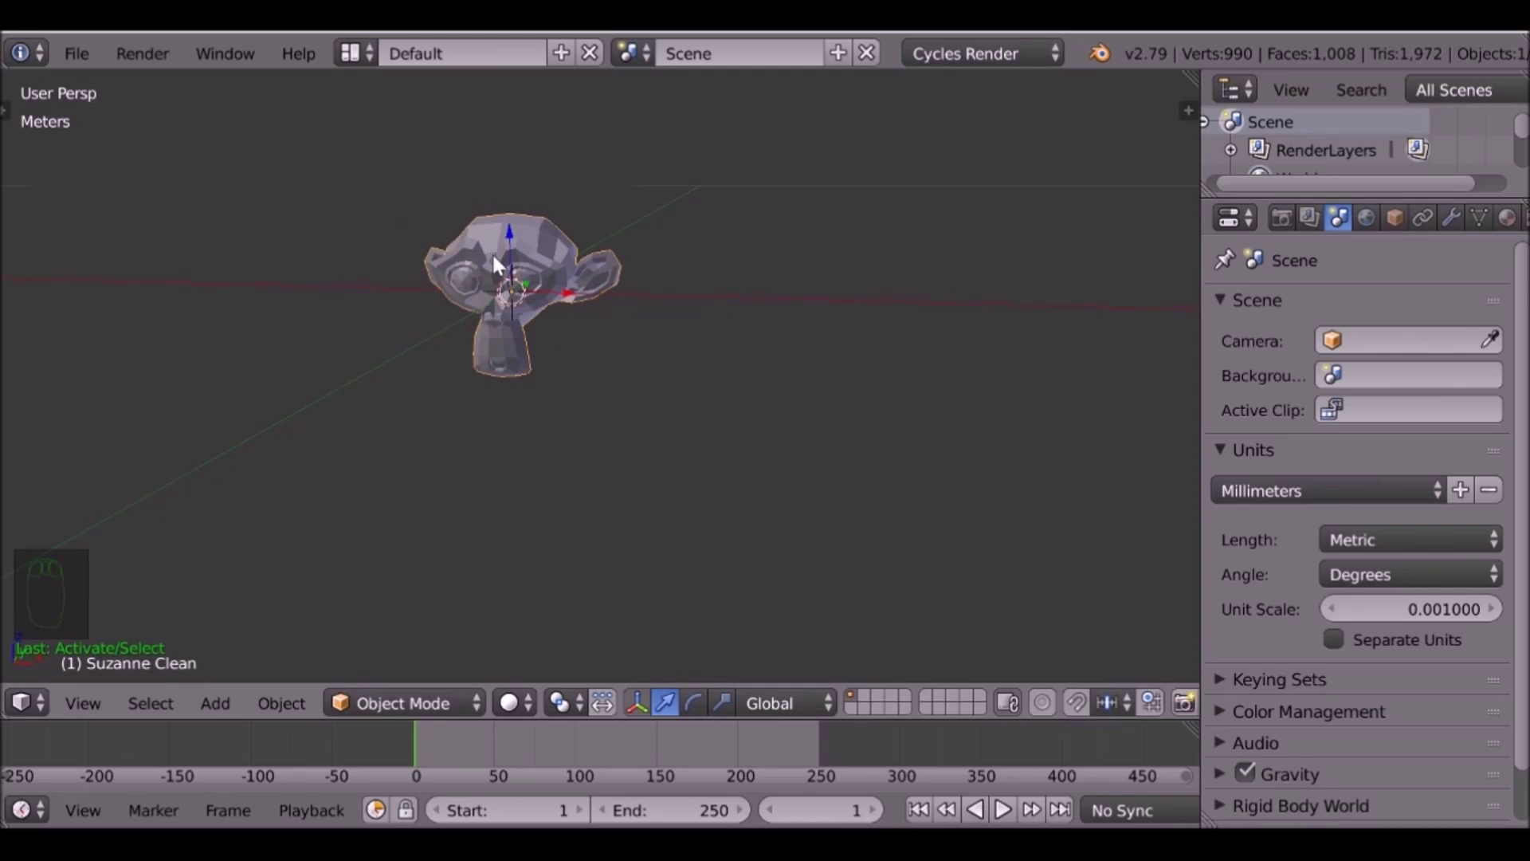
pyautogui.moveTo(575, 345); pyautogui.dragTo(410, 239, button='middle')
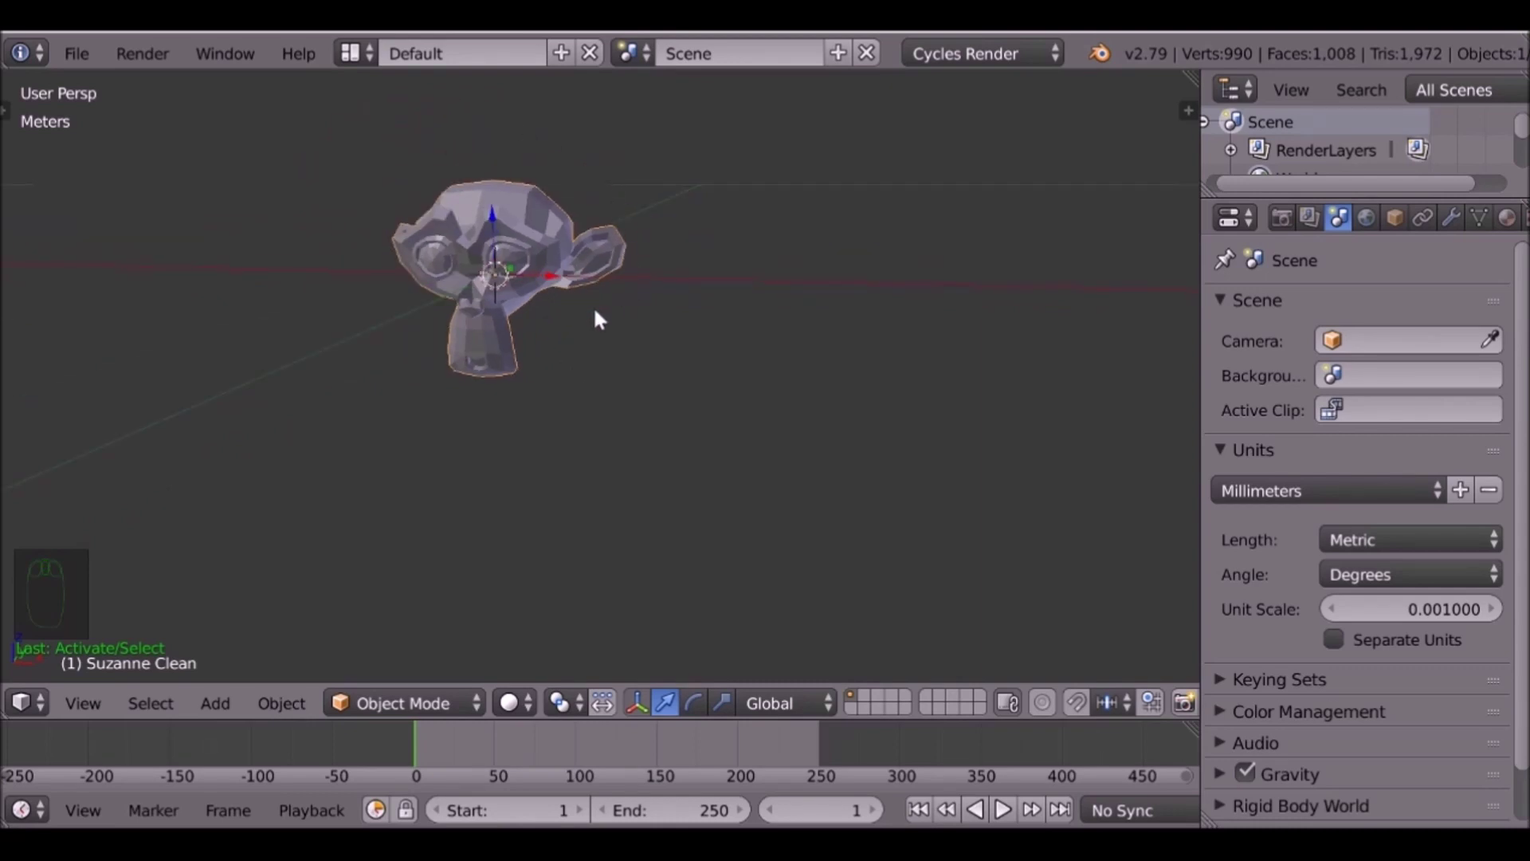
pyautogui.hotkey('shift', 'a')
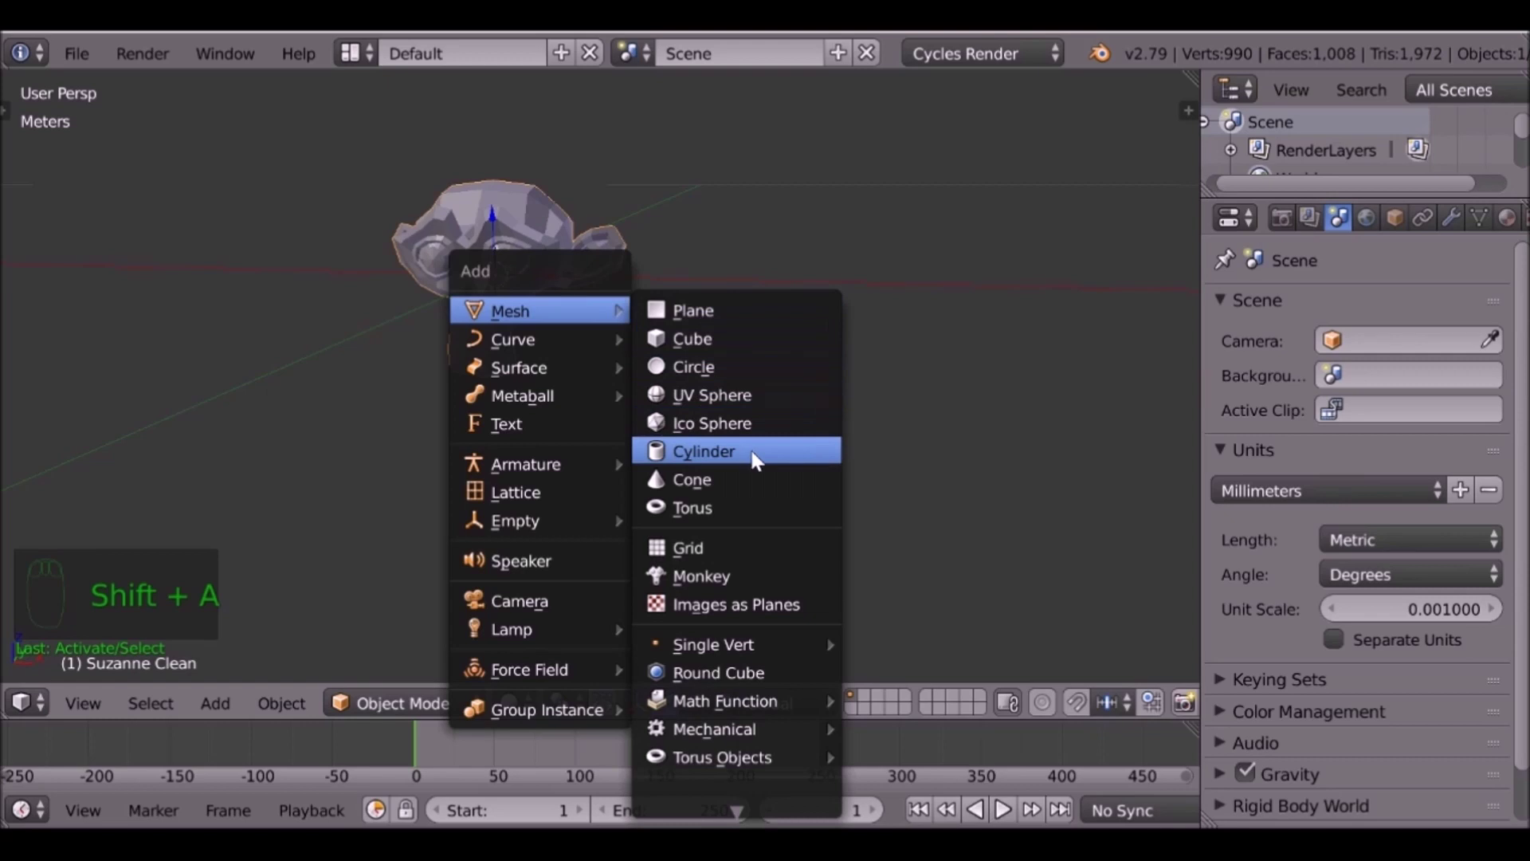
pyautogui.click(701, 451)
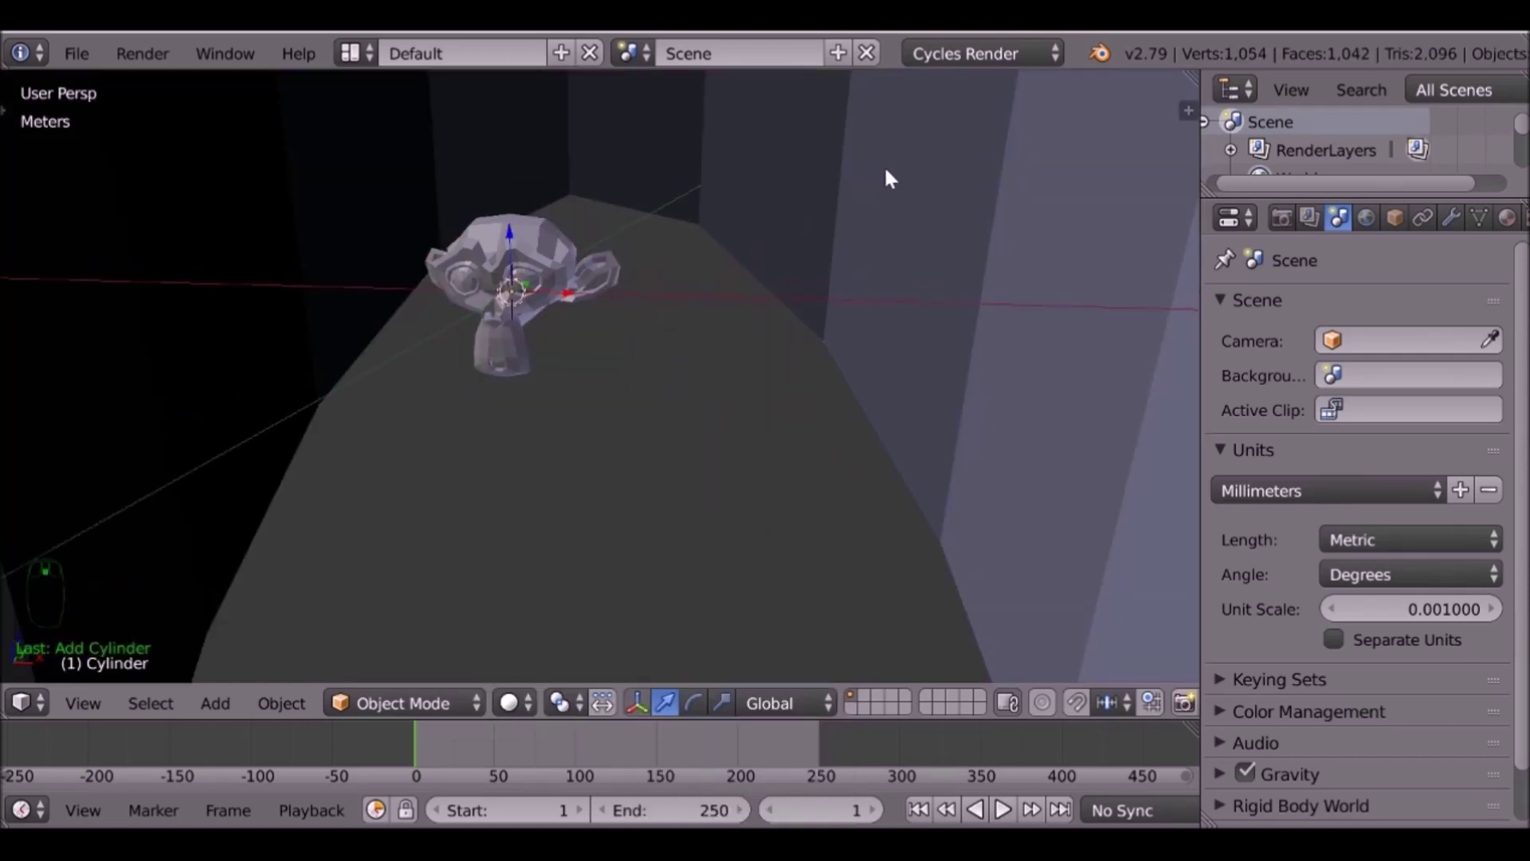
pyautogui.press('s')
pyautogui.click(525, 313)
pyautogui.press('s')
pyautogui.click(532, 264)
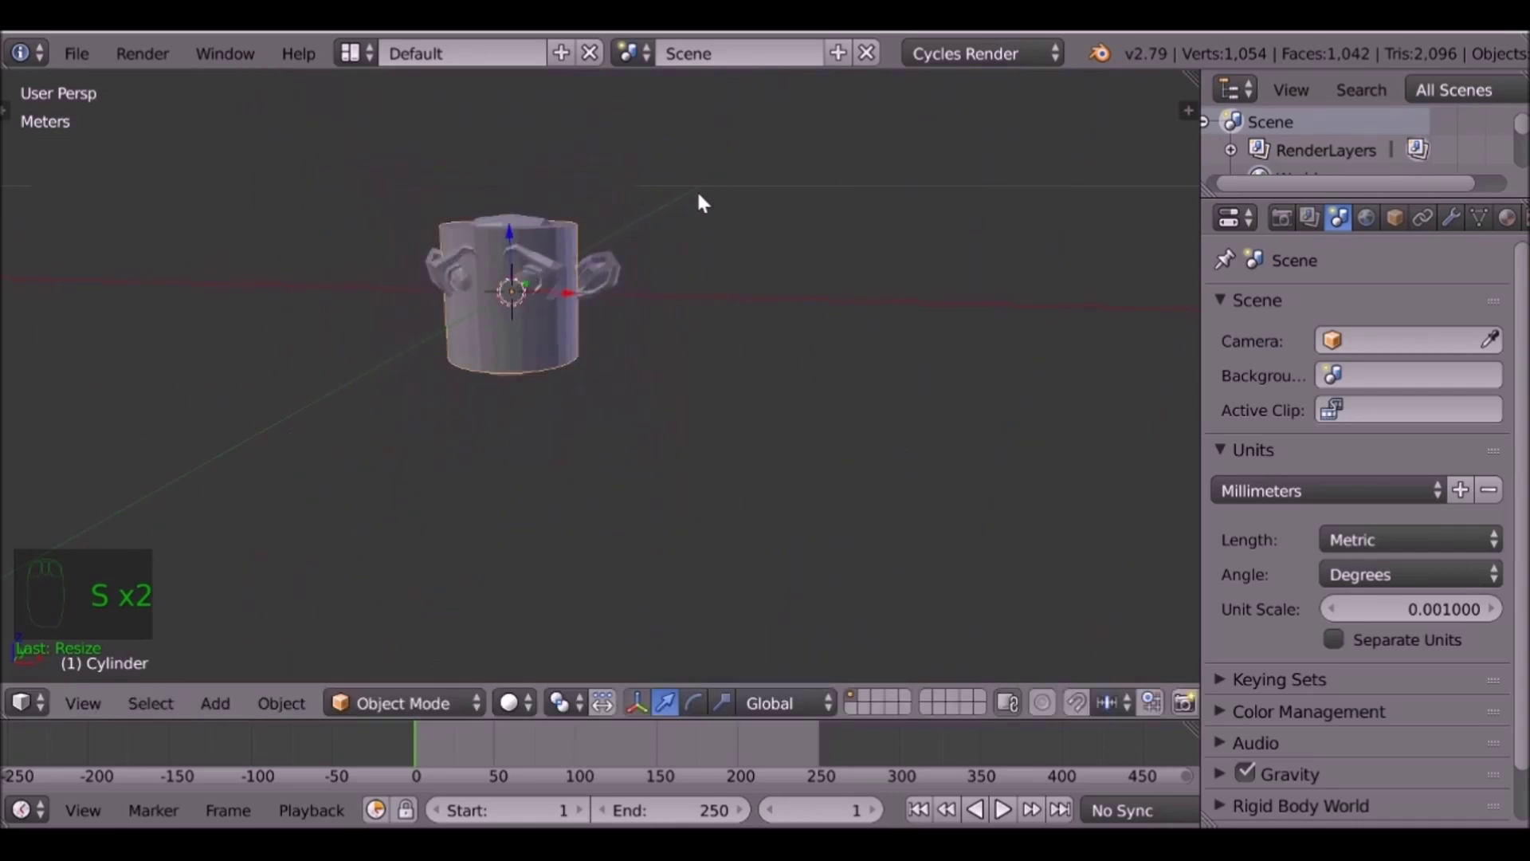
# Shrink the cylinder a little more and raise it along Z until it floats above the monkey's head.
pyautogui.press('s')
pyautogui.click(651, 239)
pyautogui.moveTo(511, 236); pyautogui.dragTo(509, 89)
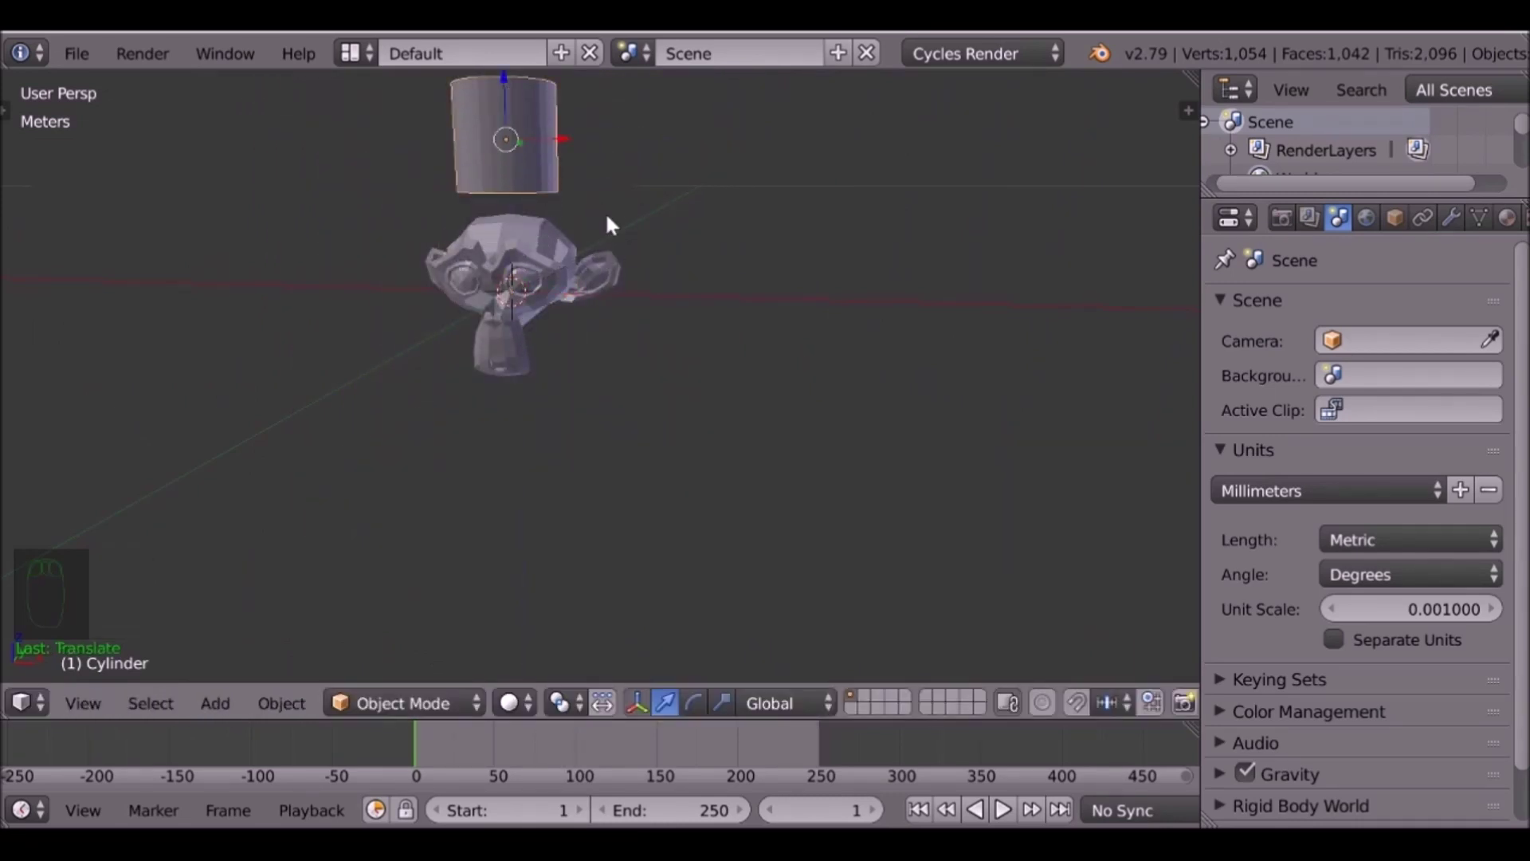
# Working from the front orthographic view, scale the cylinder down along Z into a thin disc.
pyautogui.press('KP_1')
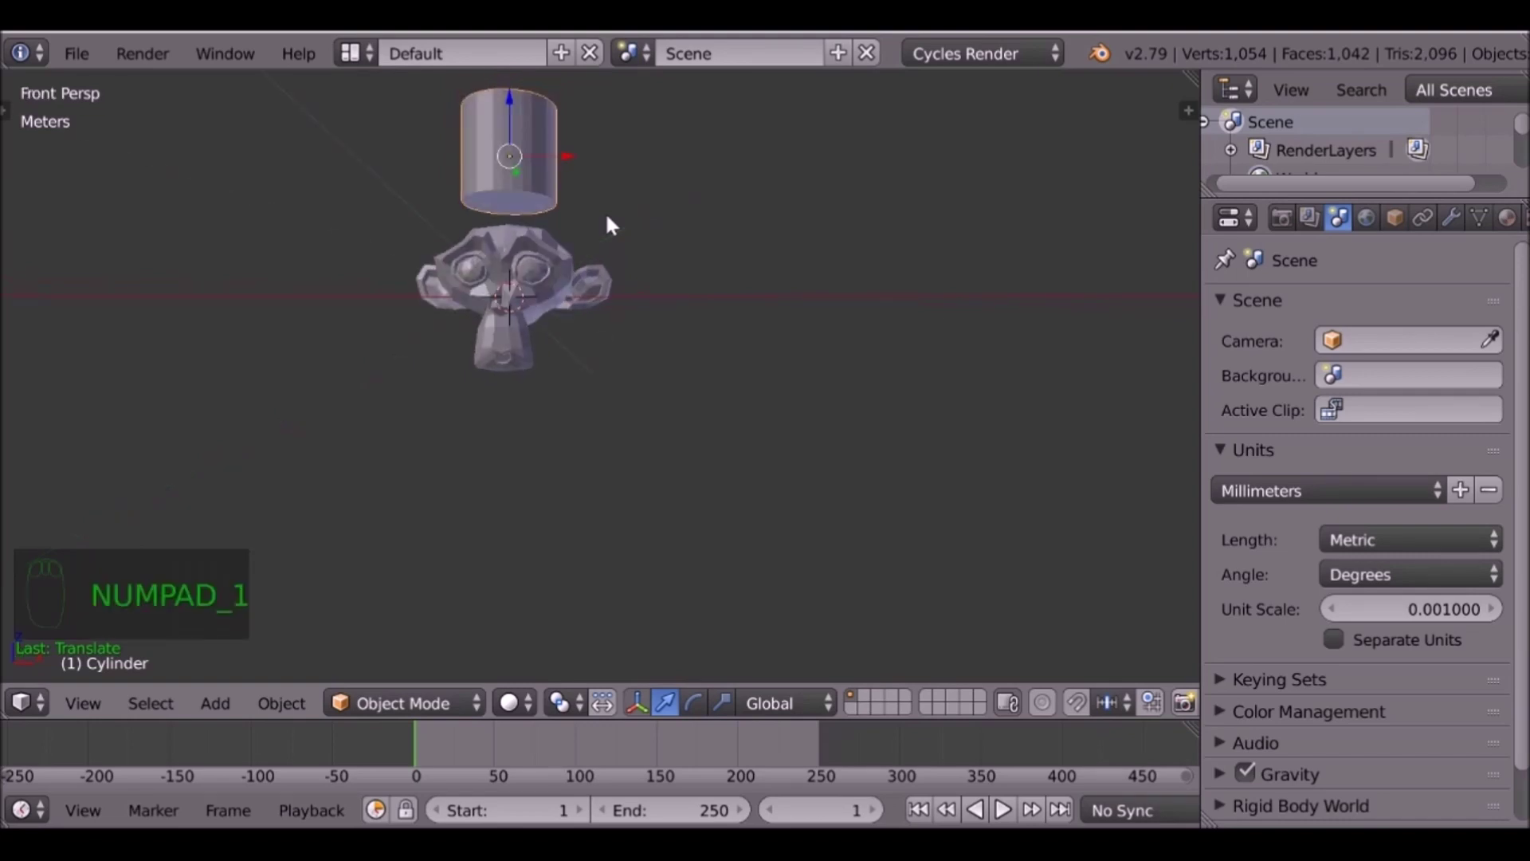
pyautogui.press('KP_5')
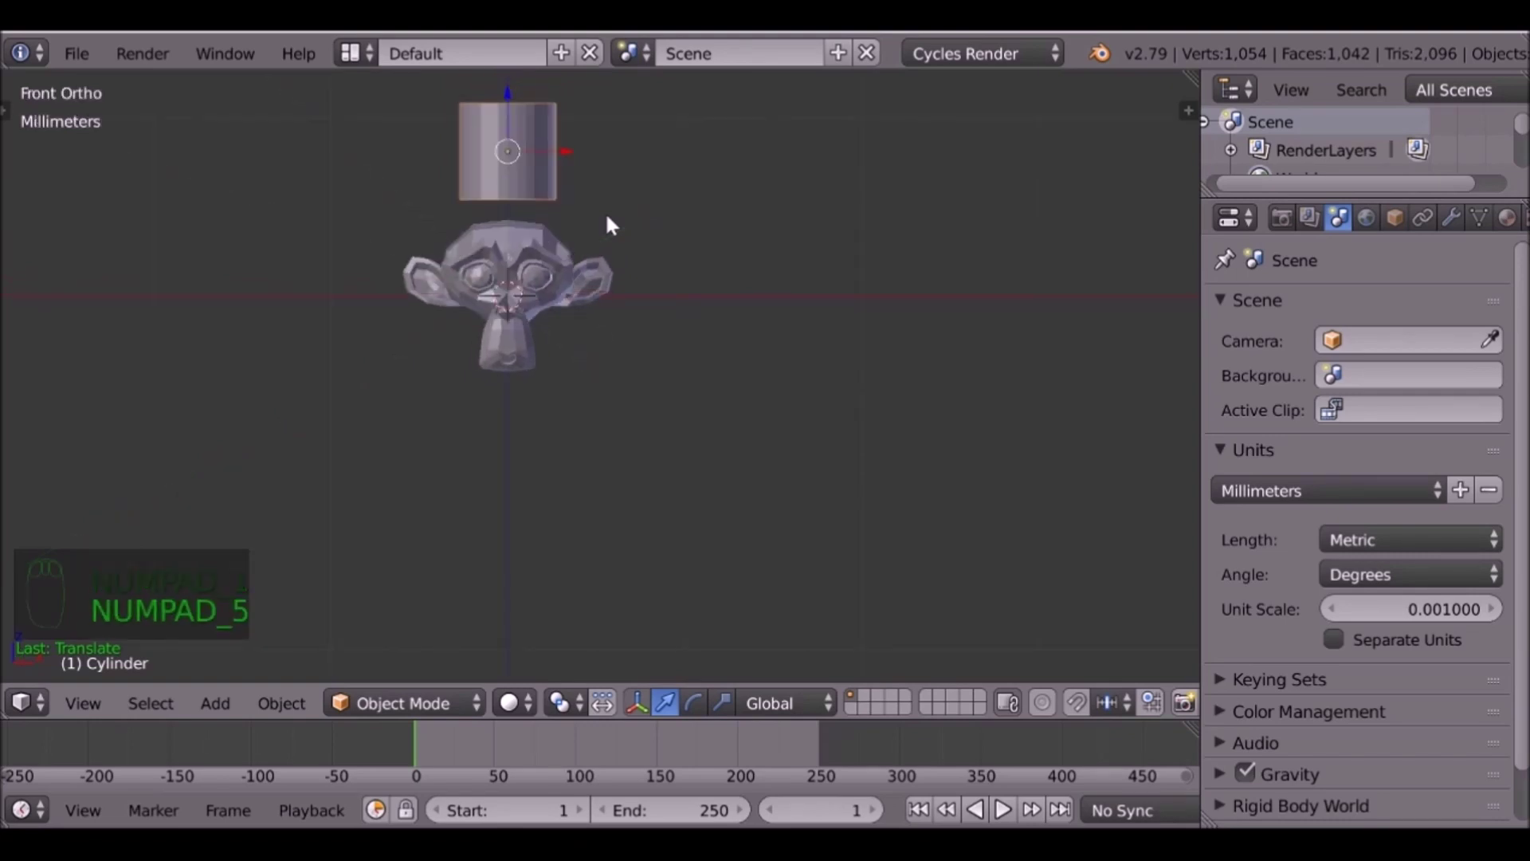
pyautogui.keyDown('shift'); pyautogui.moveTo(605, 205); pyautogui.dragTo(629, 329, button='middle'); pyautogui.keyUp('shift')
pyautogui.scroll(3, 633, 334)
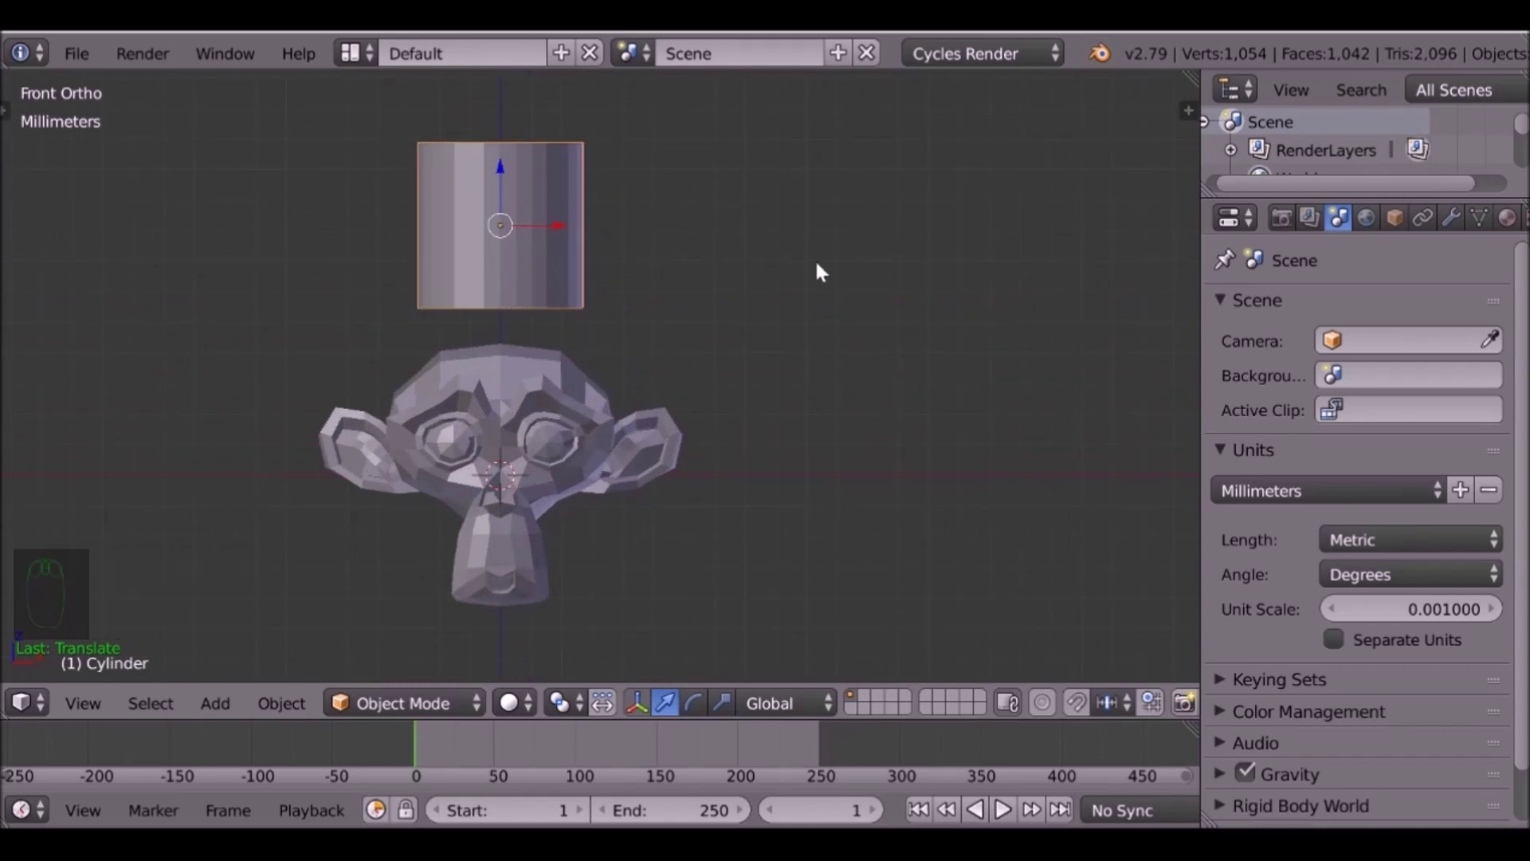
pyautogui.press('s')
pyautogui.press('z')
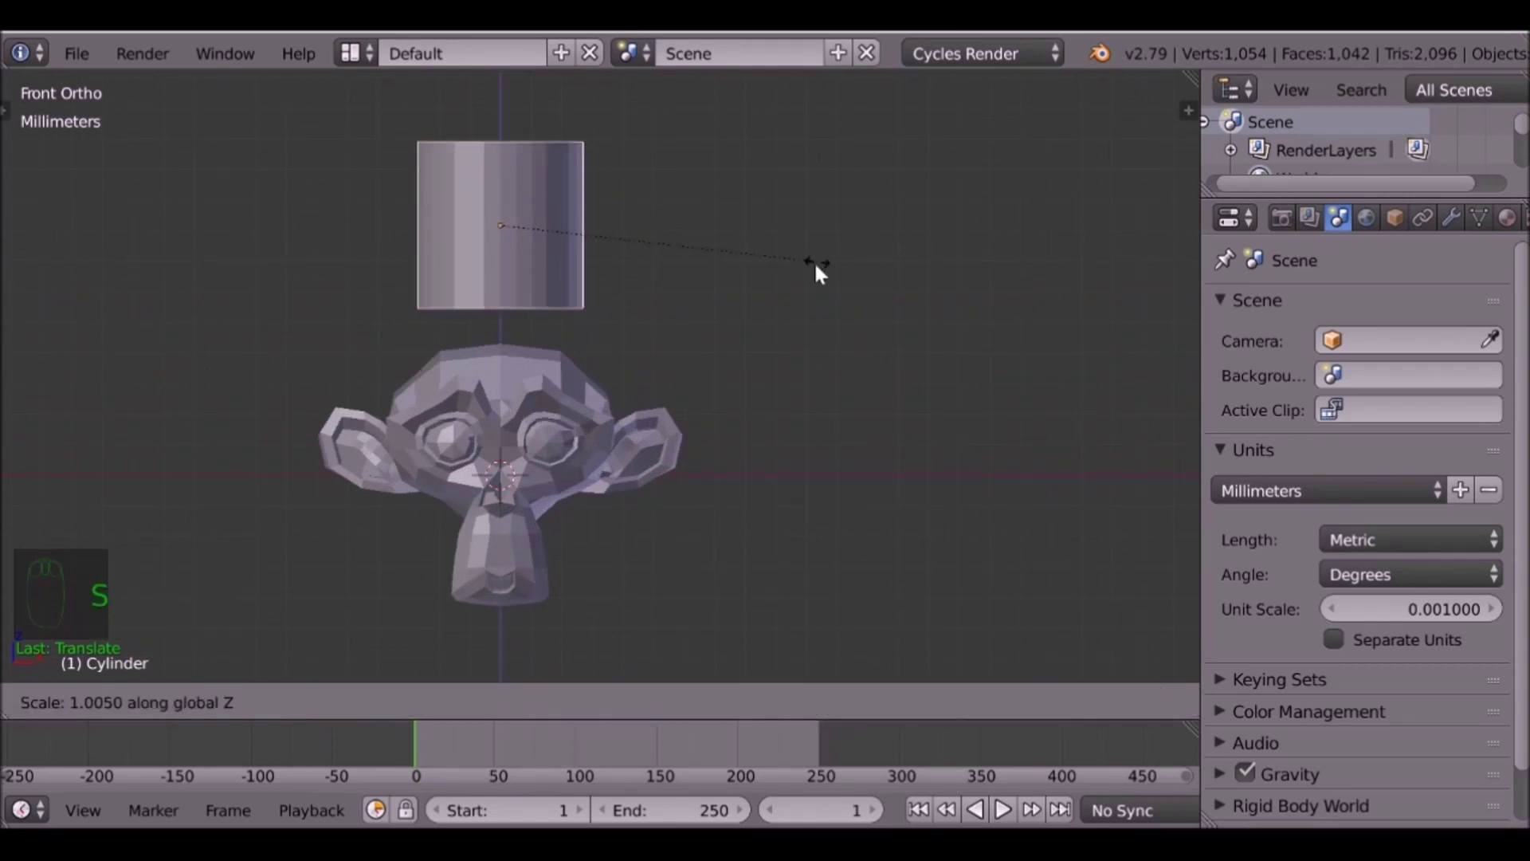
pyautogui.click(524, 213)
pyautogui.moveTo(525, 214); pyautogui.dragTo(558, 318, button='middle')
pyautogui.moveTo(493, 208); pyautogui.dragTo(564, 219, button='middle')
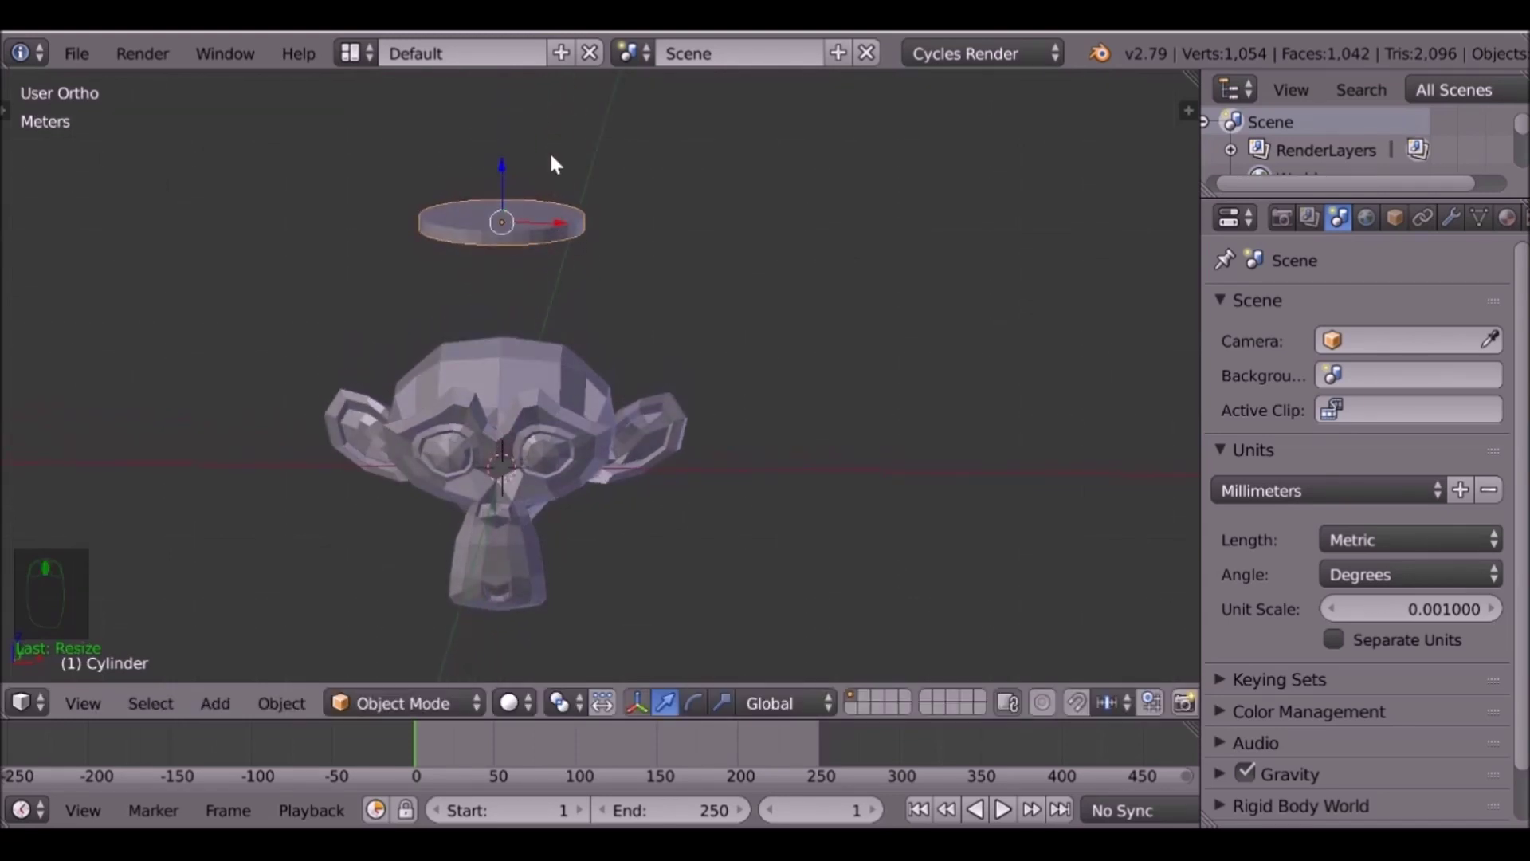
pyautogui.press('s')
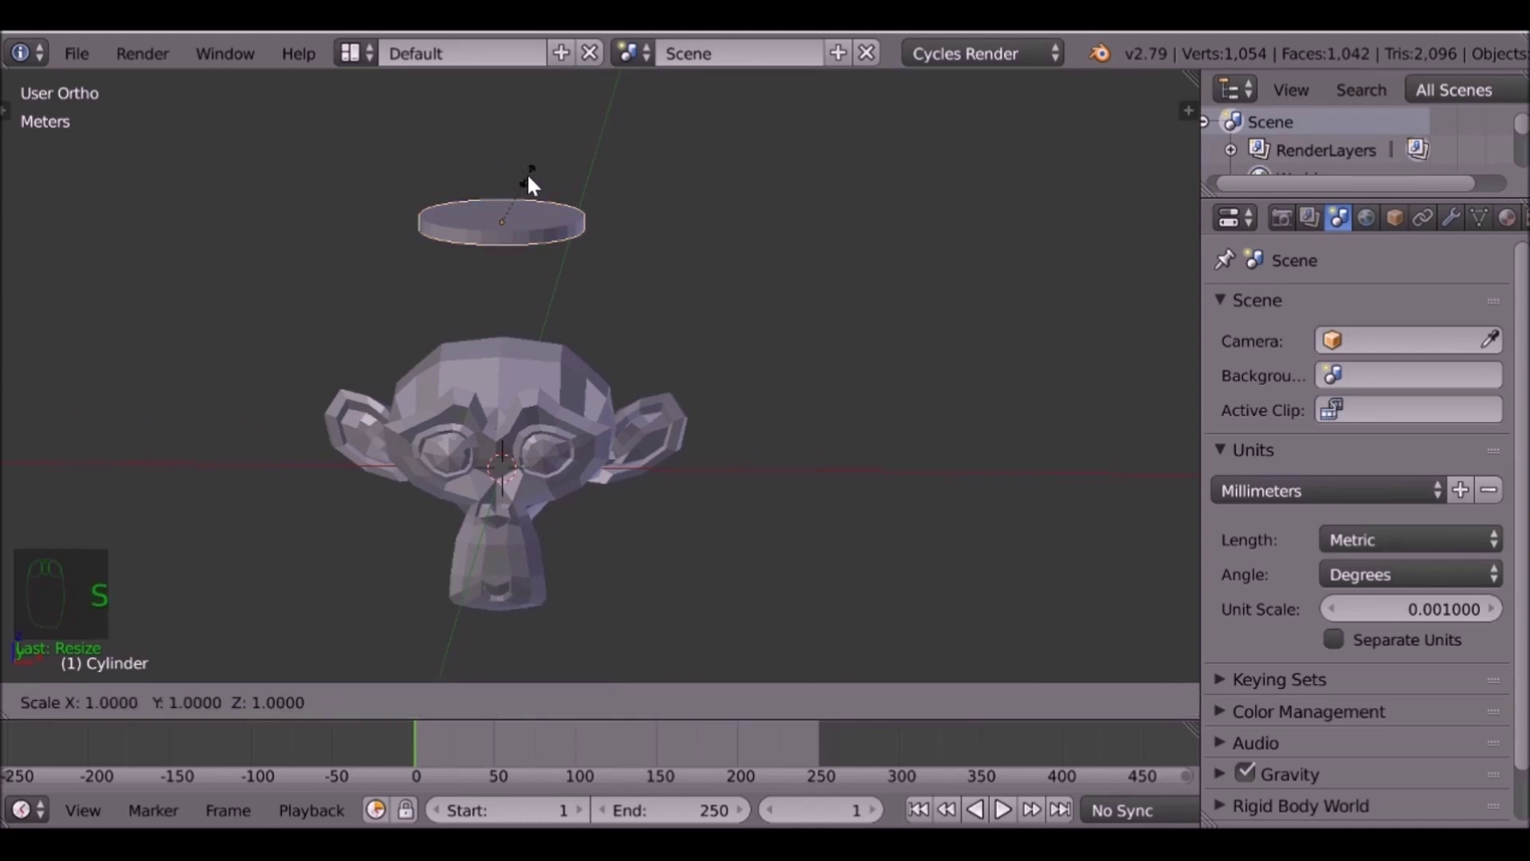
pyautogui.hotkey('shift', 'z')
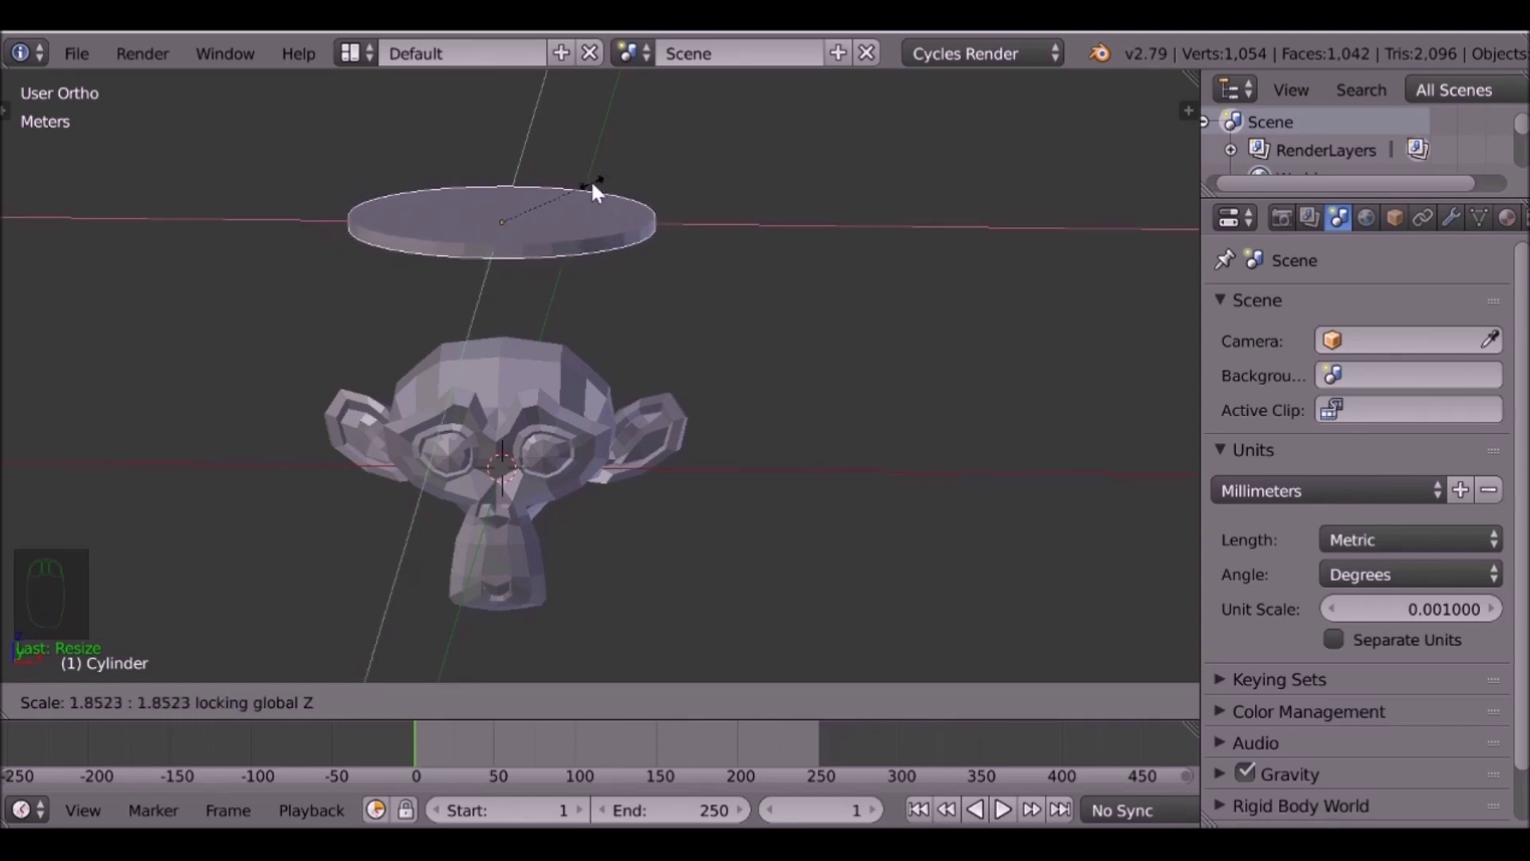
pyautogui.press('Escape')
# Widen the disc about 1.8 times in X and Y, keeping its Z thickness locked, in the front view.
pyautogui.press('KP_1')
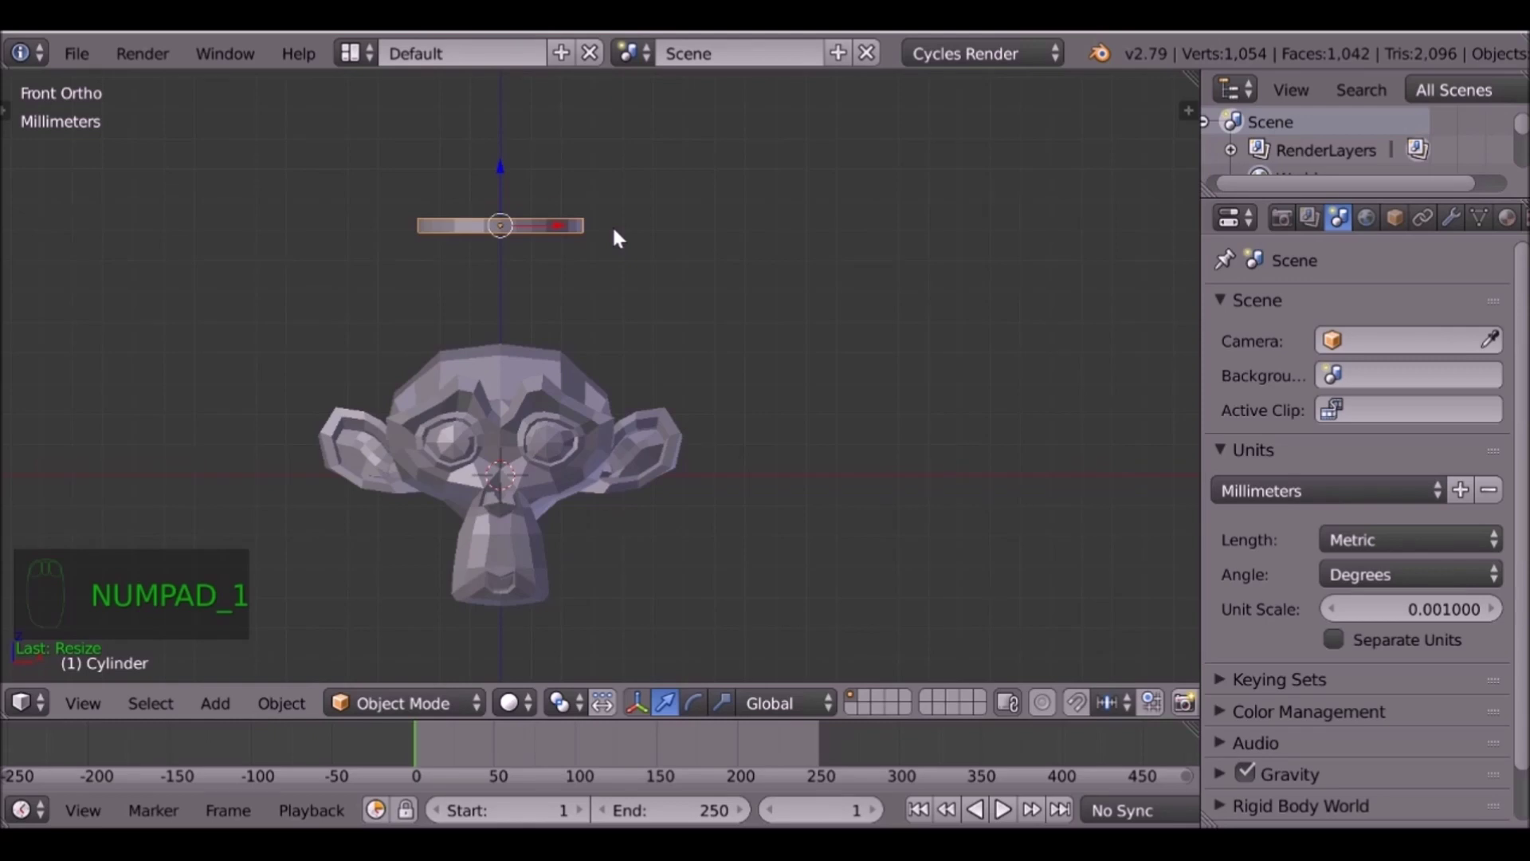
pyautogui.press('s')
pyautogui.hotkey('shift', 'z')
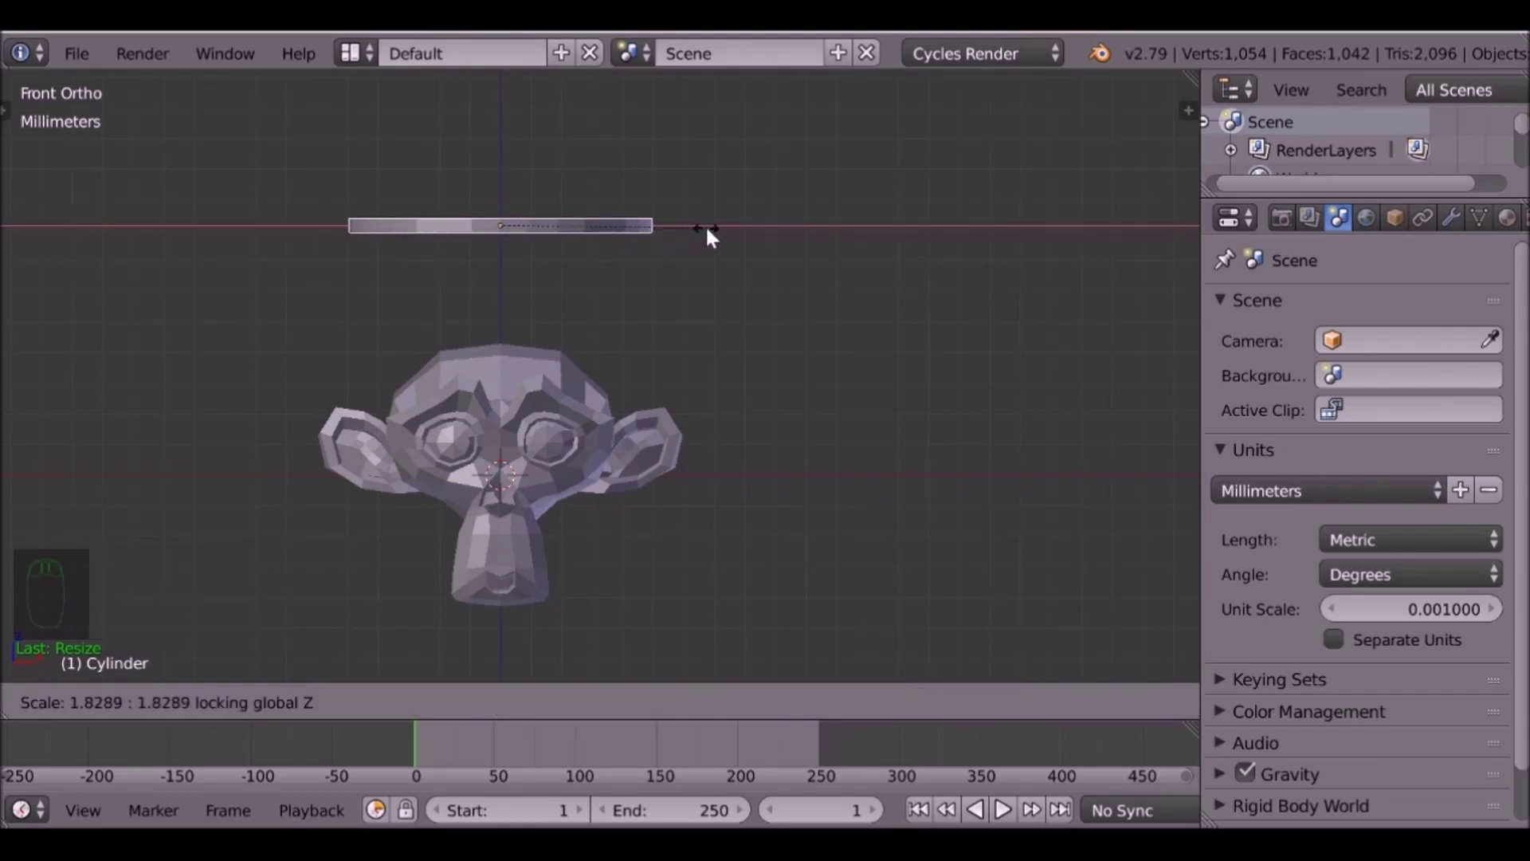
pyautogui.click(693, 229)
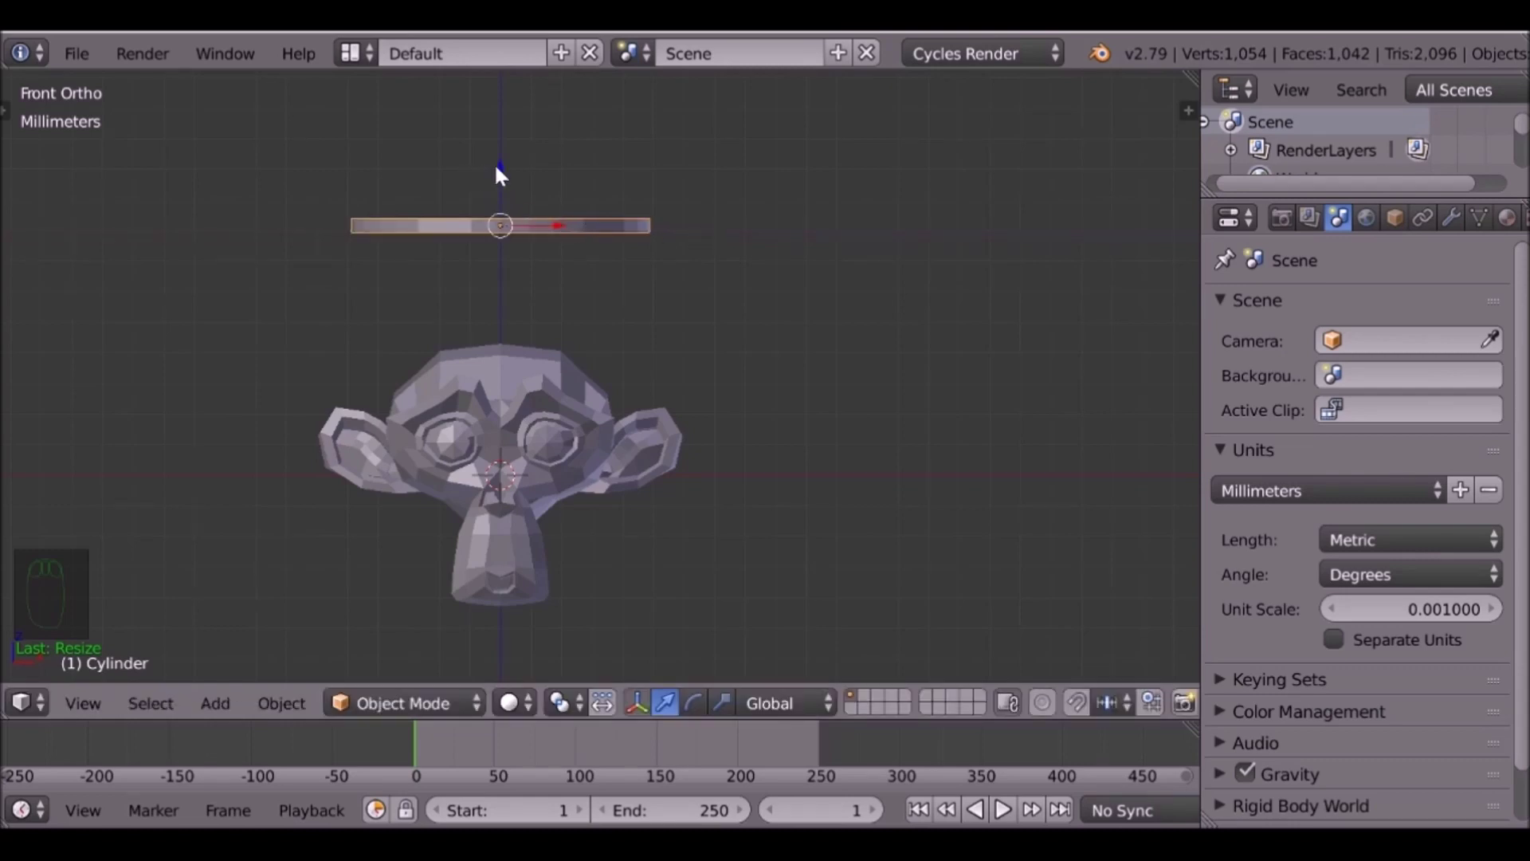
# Lower the disc along Z closer to the top of the monkey's head.
pyautogui.moveTo(497, 169); pyautogui.dragTo(507, 209)
pyautogui.moveTo(509, 209); pyautogui.dragTo(552, 309, button='middle')
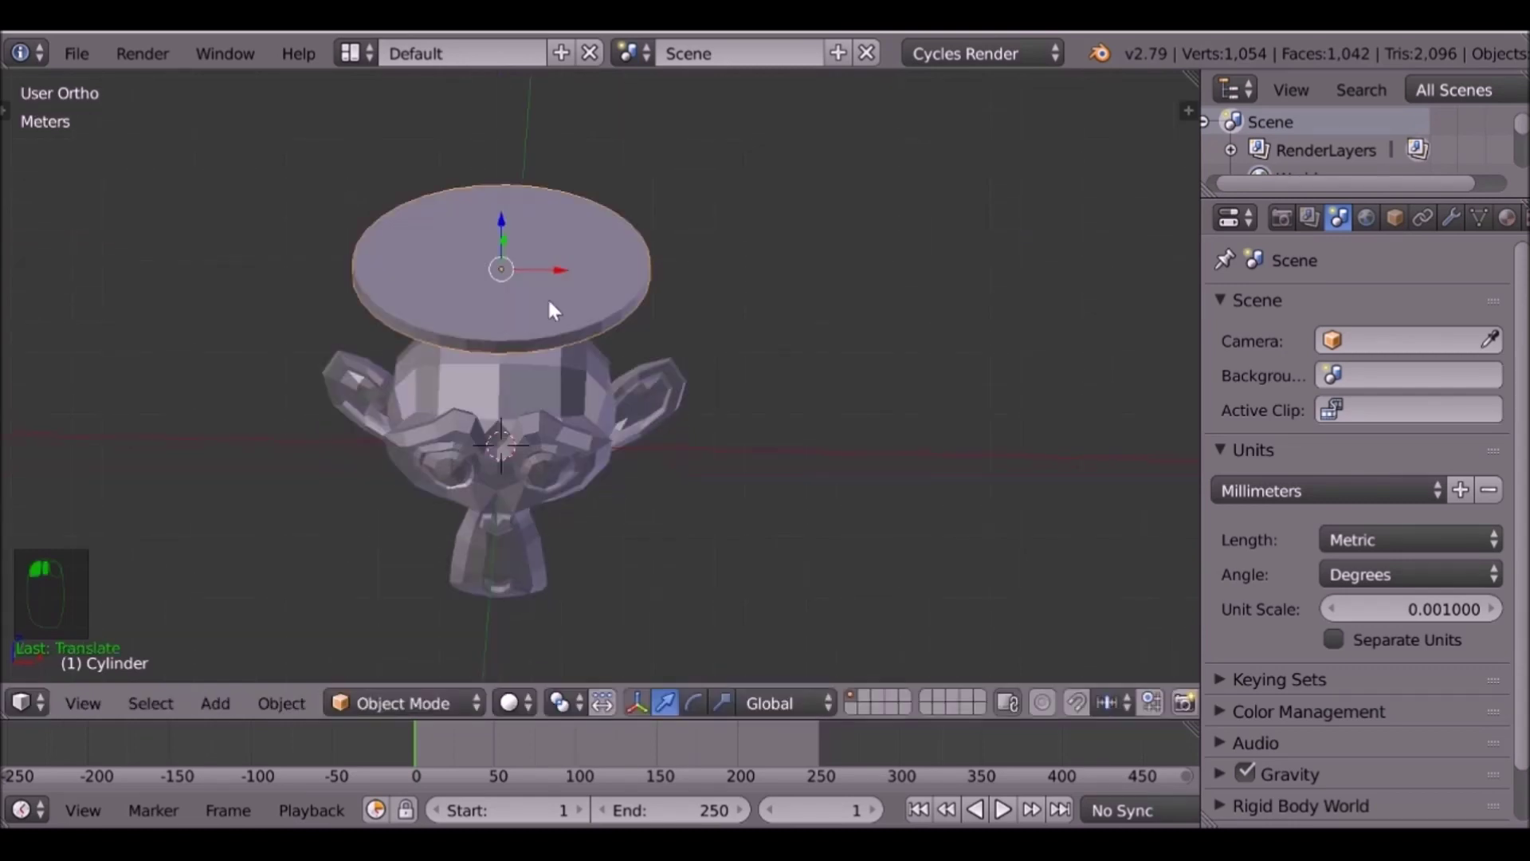
pyautogui.moveTo(636, 362); pyautogui.dragTo(644, 424, button='middle')
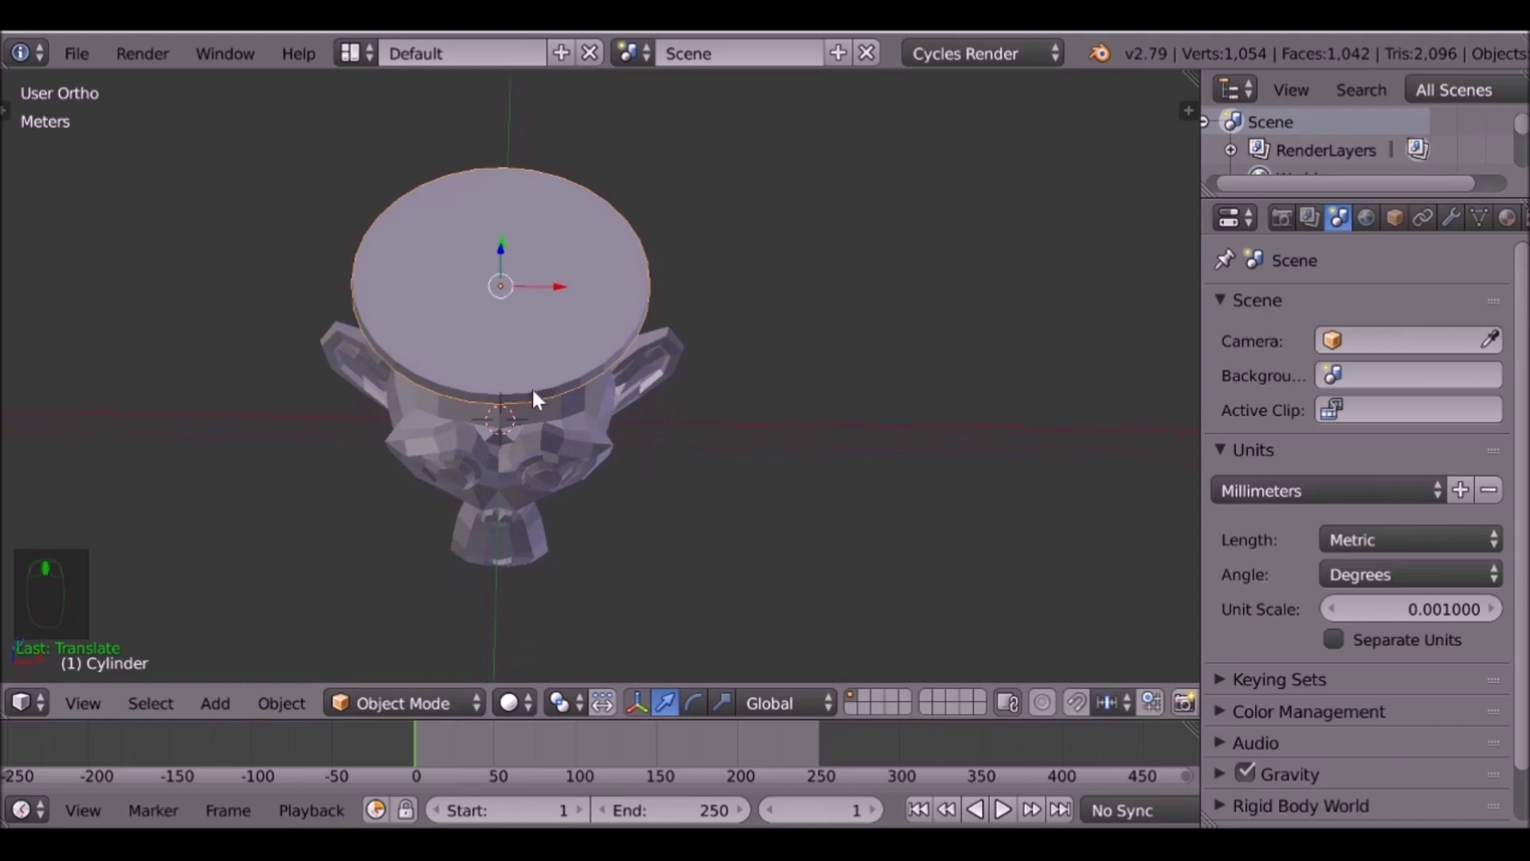
# Enter Edit Mode on the disc and select both its upper and lower cap faces.
pyautogui.press('Tab')
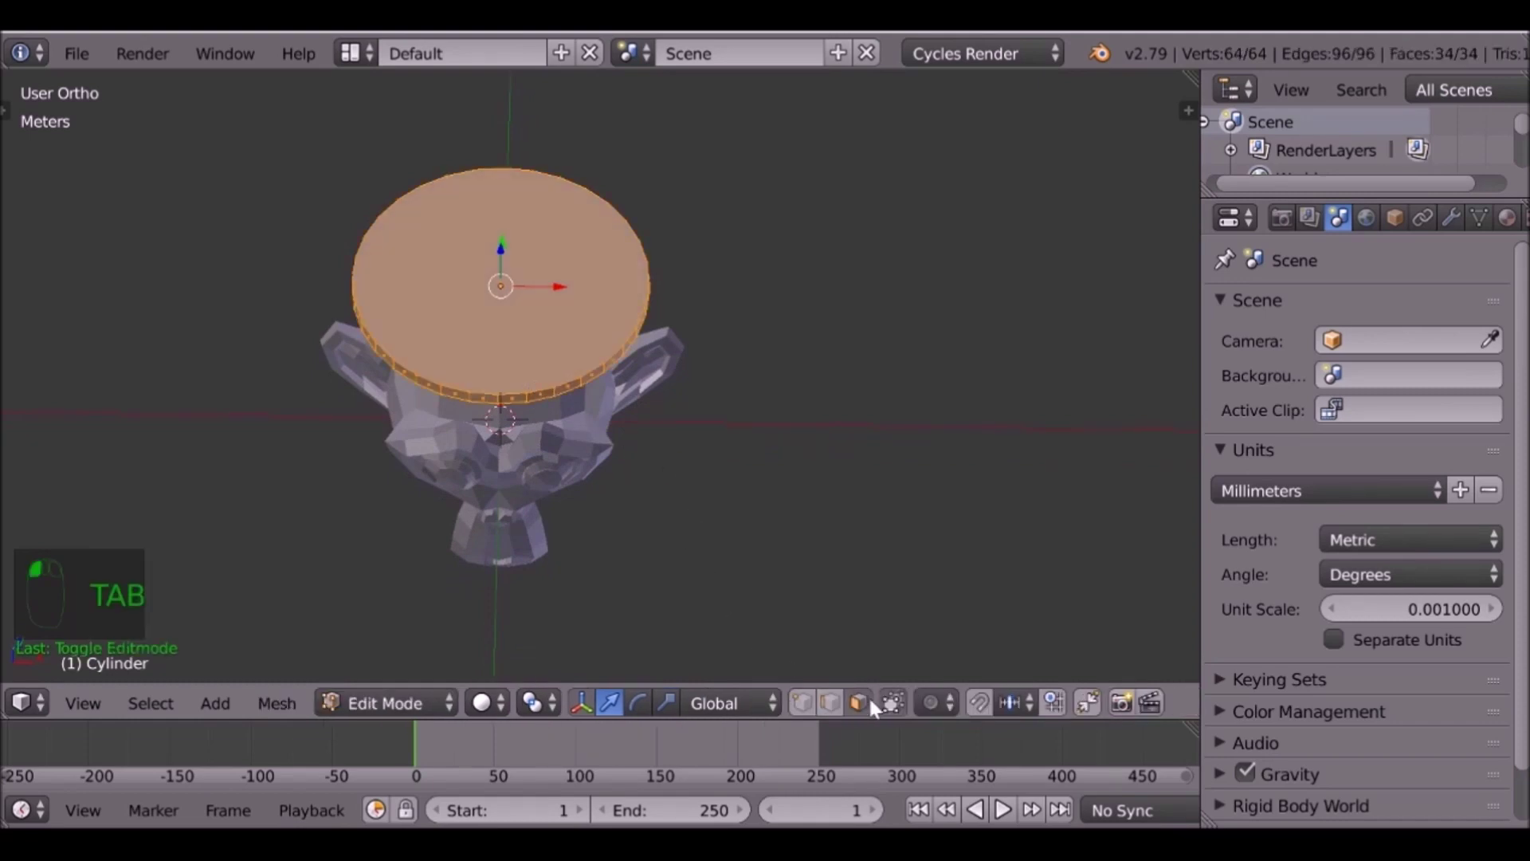
pyautogui.rightClick(606, 349)
pyautogui.moveTo(602, 374); pyautogui.dragTo(586, 271, button='middle')
pyautogui.keyDown('shift'); pyautogui.rightClick(507, 285); pyautogui.keyUp('shift')
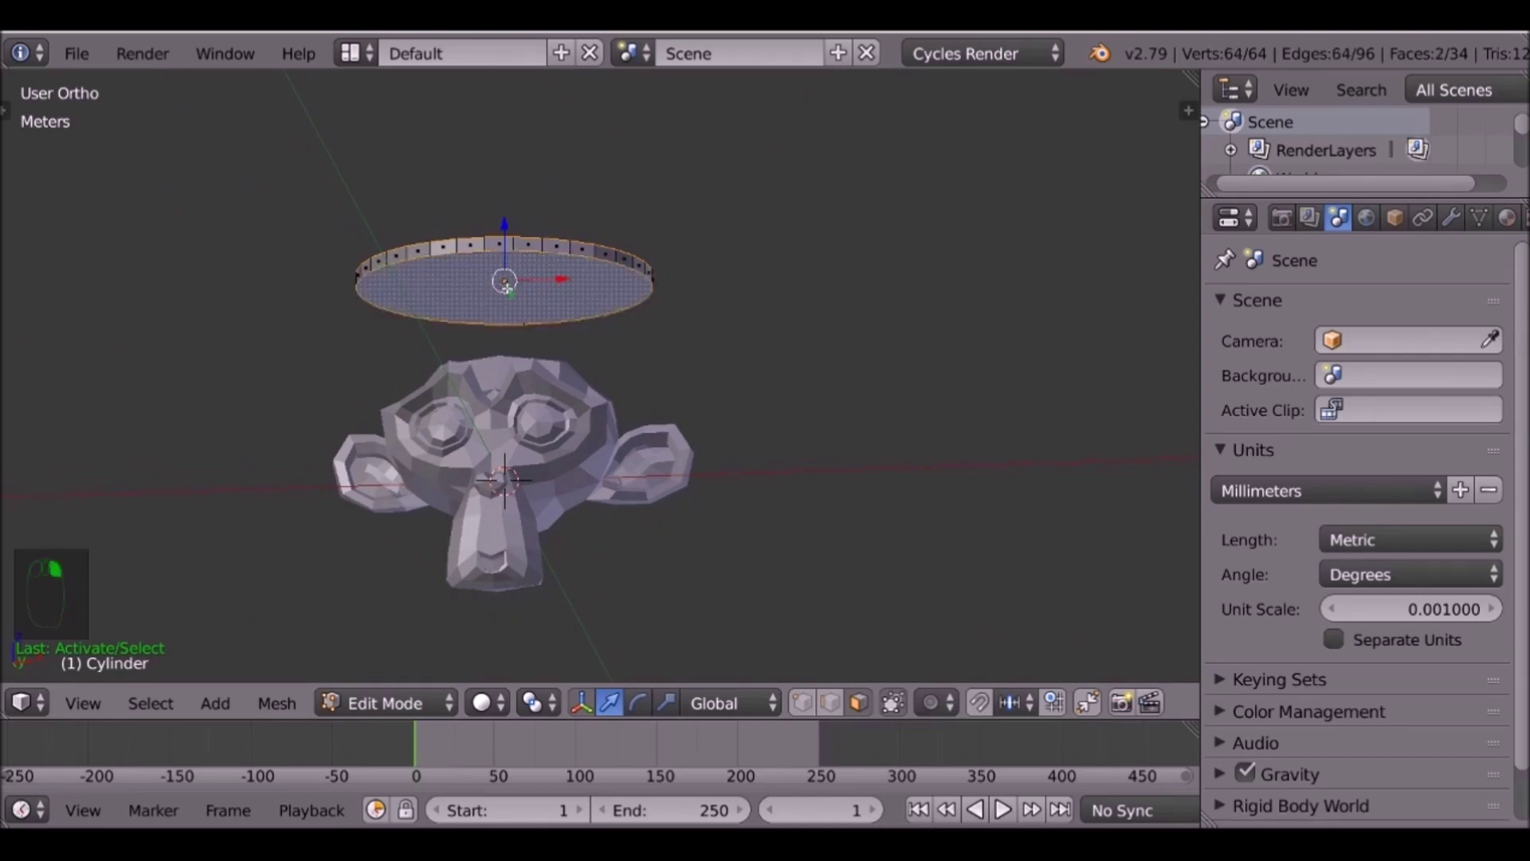
# Extrude both cap faces in place and scale them inward to roughly three quarters of the disc's width.
pyautogui.moveTo(497, 270); pyautogui.dragTo(567, 386, button='middle')
pyautogui.press('e')
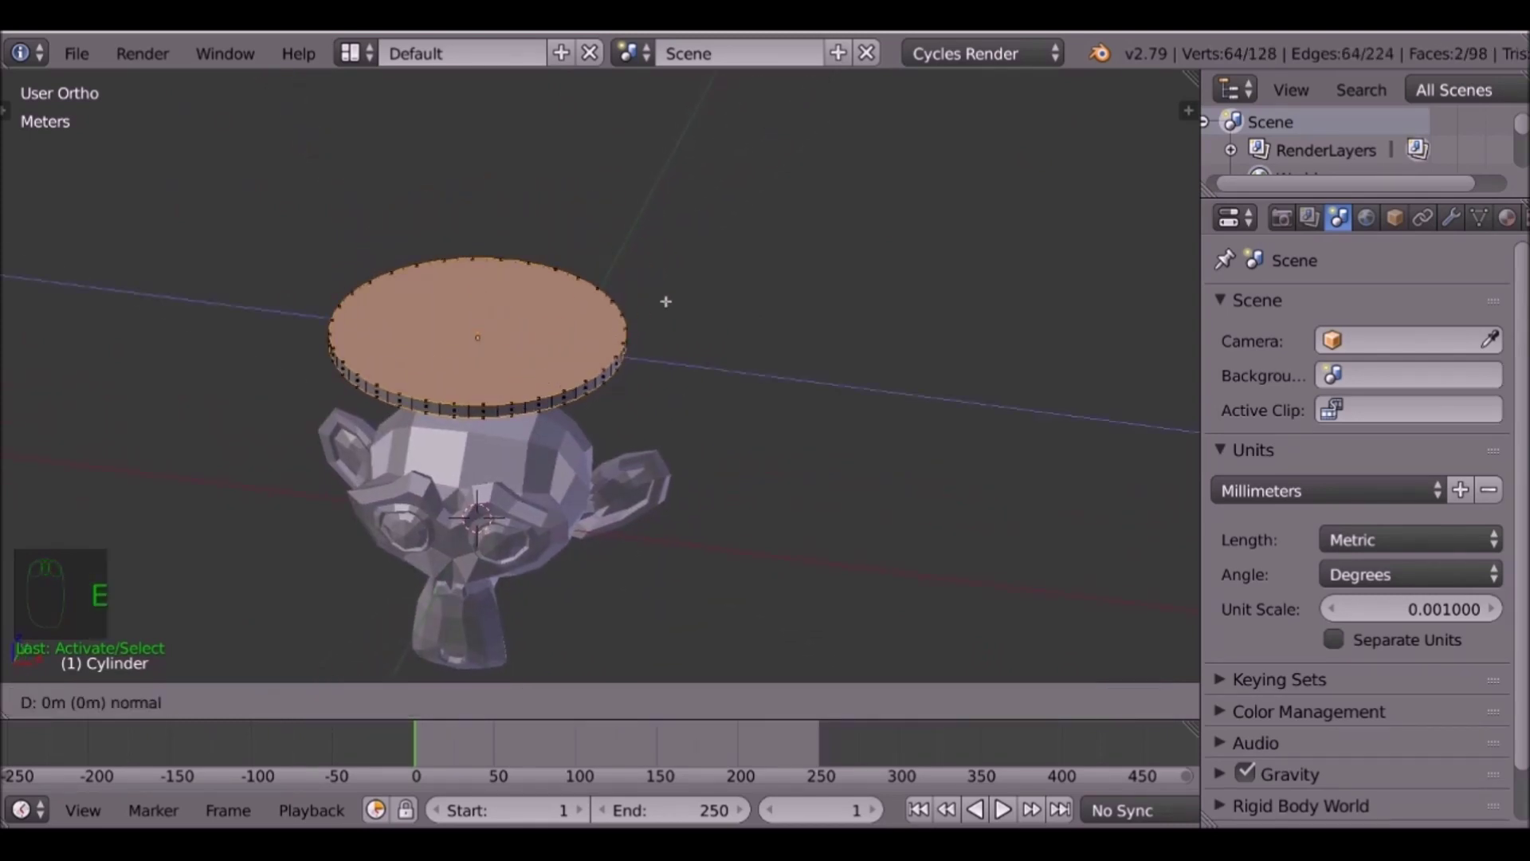
pyautogui.rightClick(721, 255)
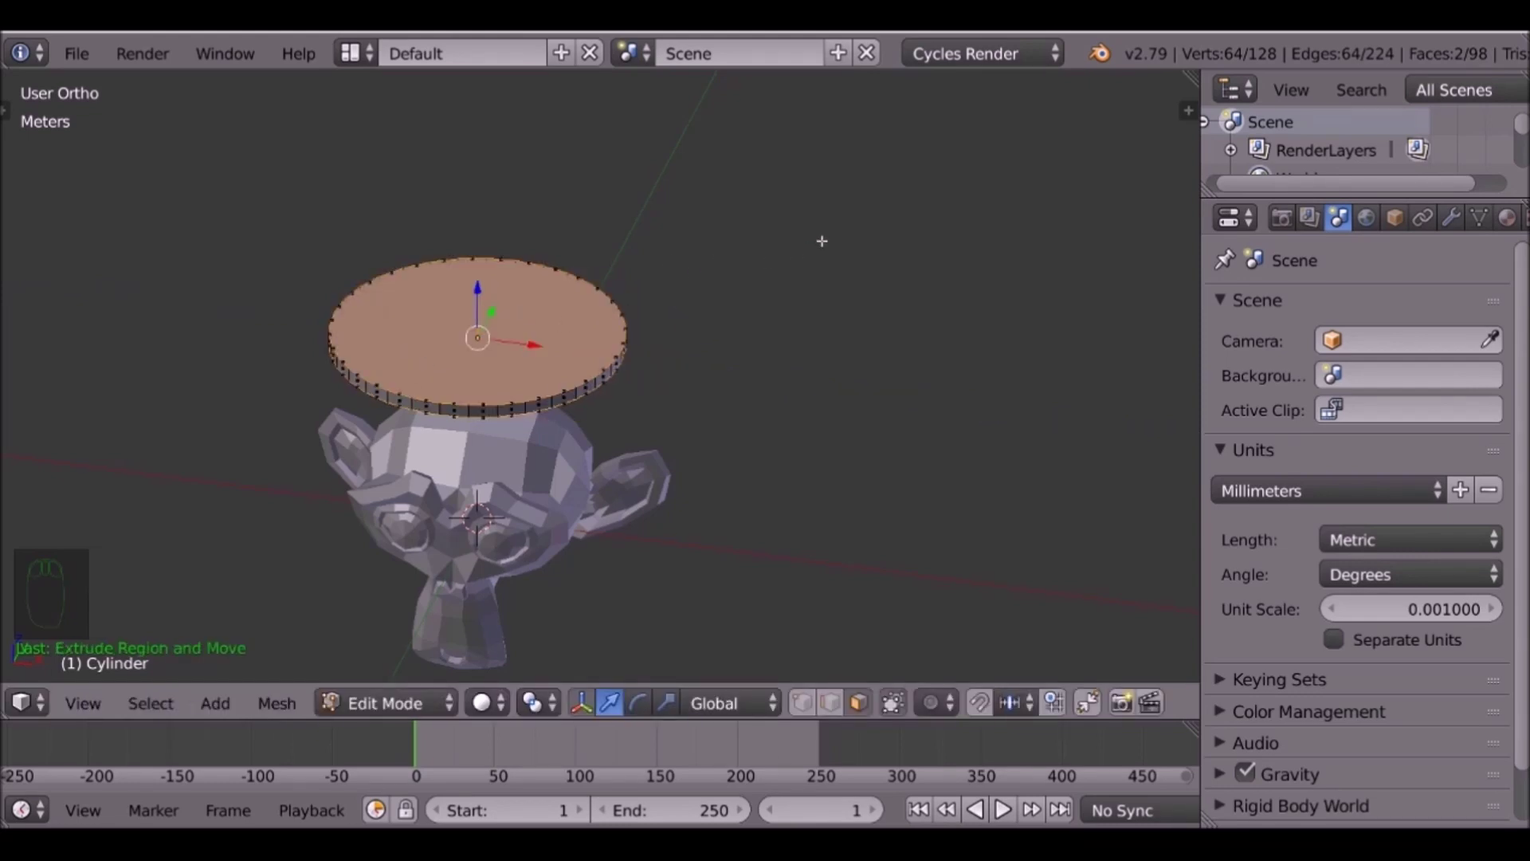
pyautogui.press('s')
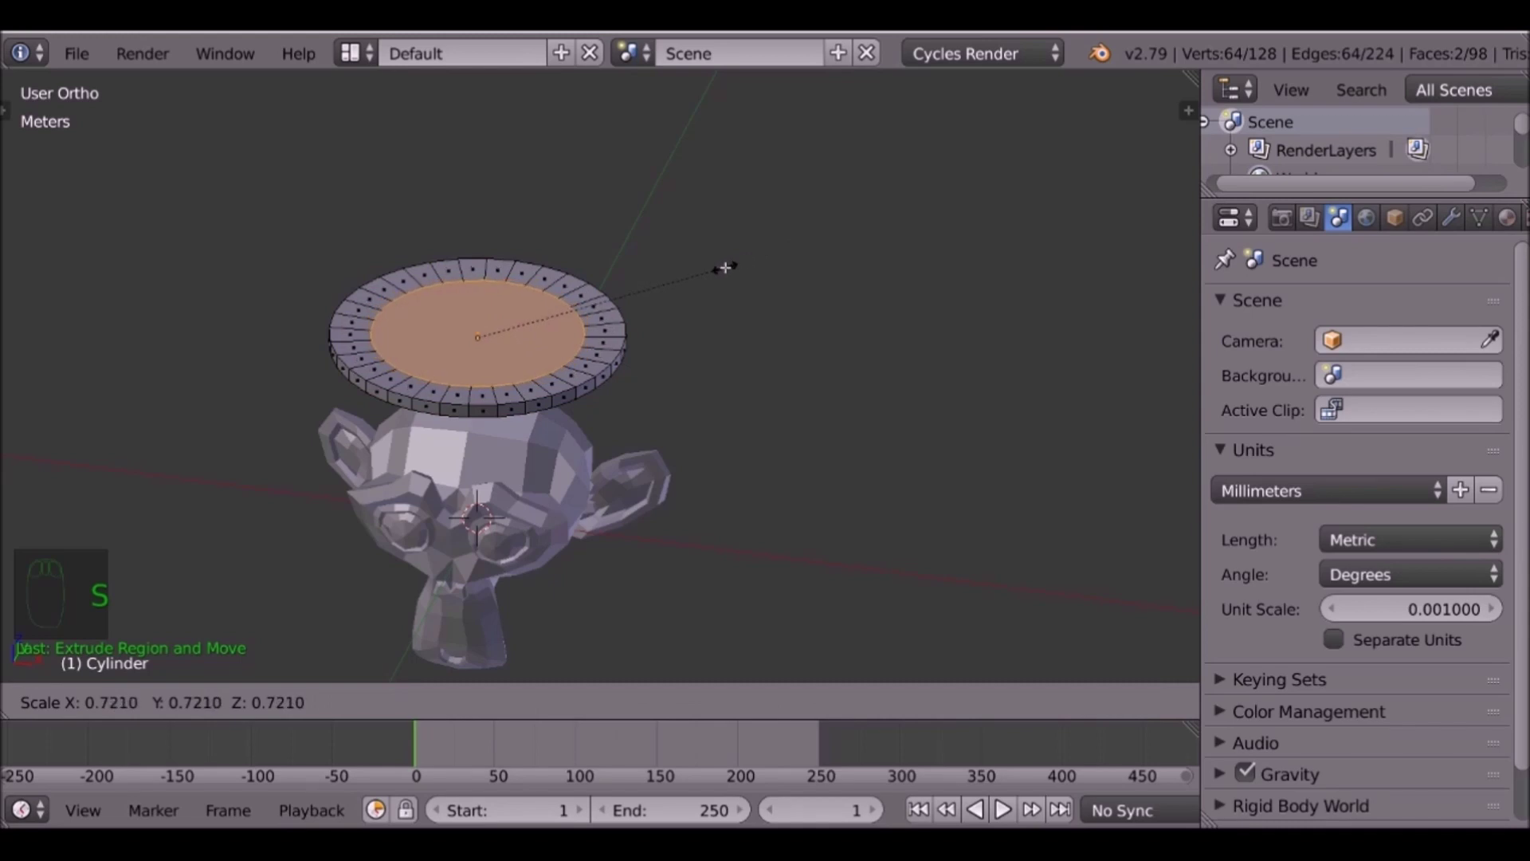
pyautogui.click(735, 257)
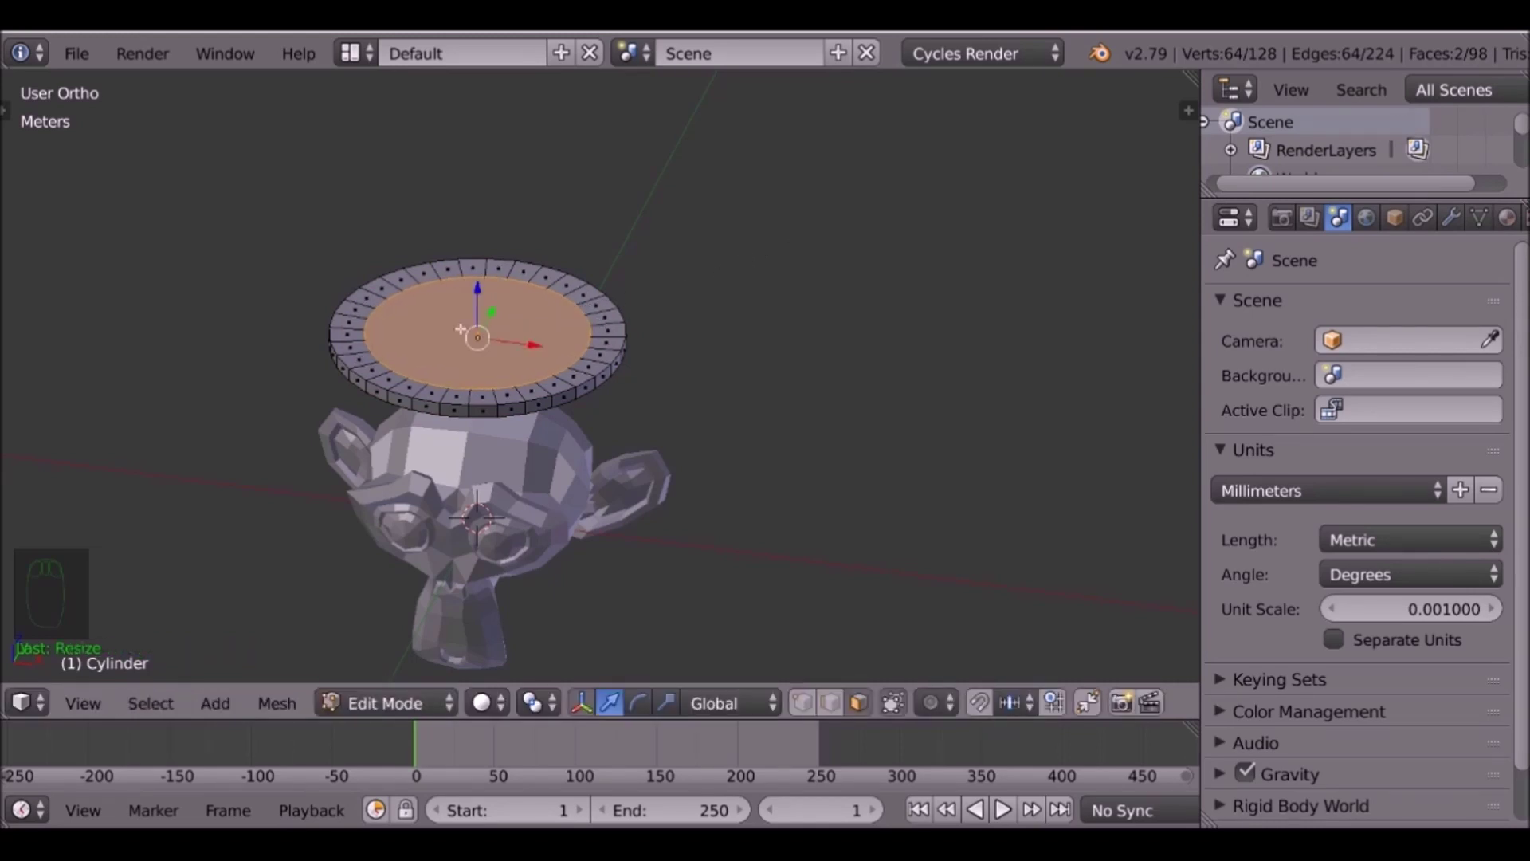
# Delete the two inner cap faces to open a hole through the disc.
pyautogui.press('x')
pyautogui.click(458, 301)
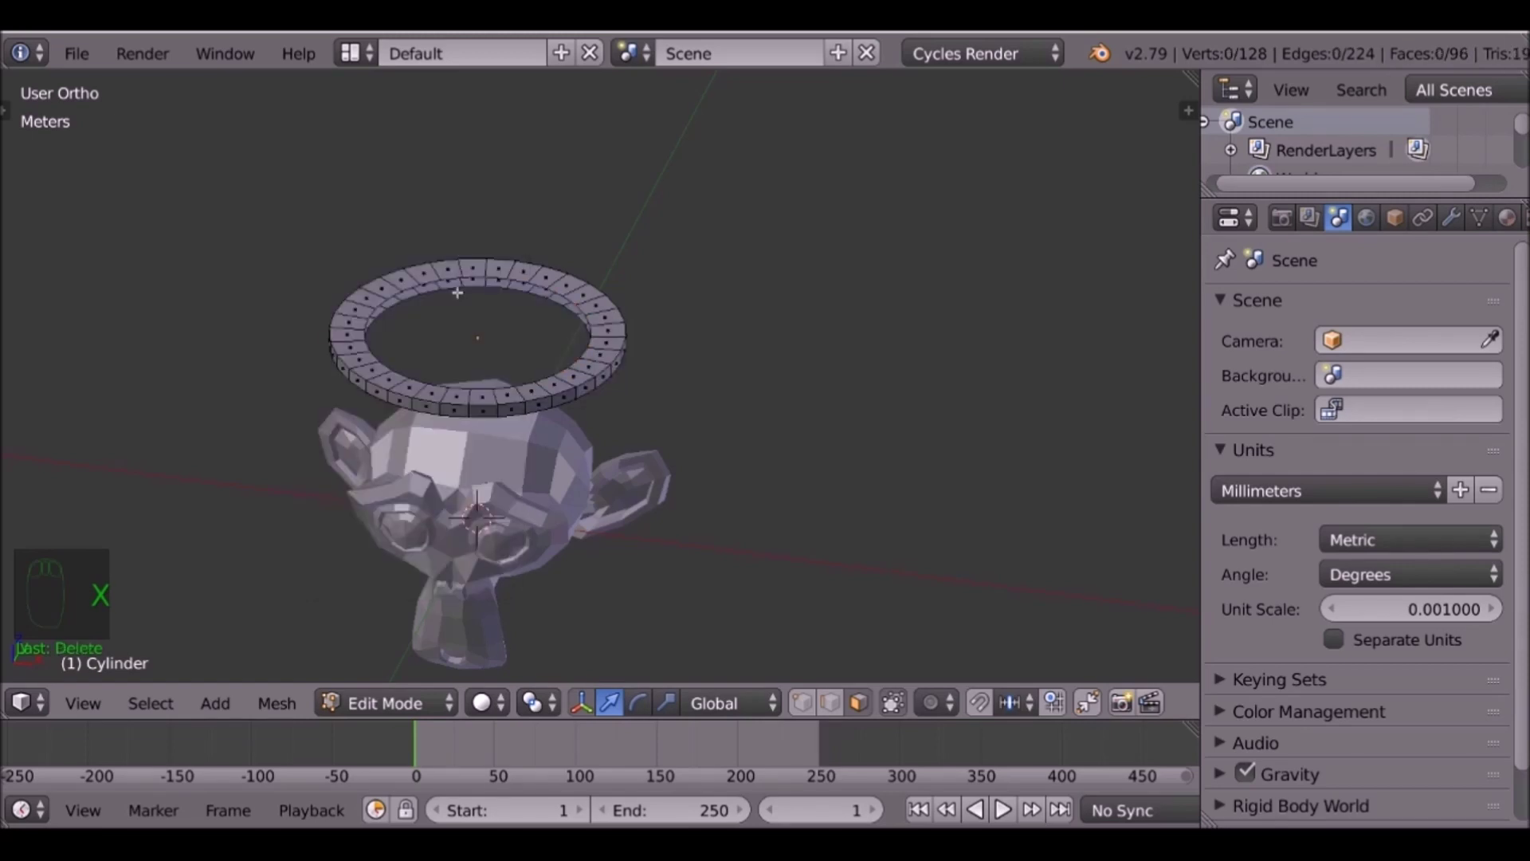
pyautogui.moveTo(547, 468); pyautogui.dragTo(648, 472, button='middle')
pyautogui.scroll(2, 435, 347)
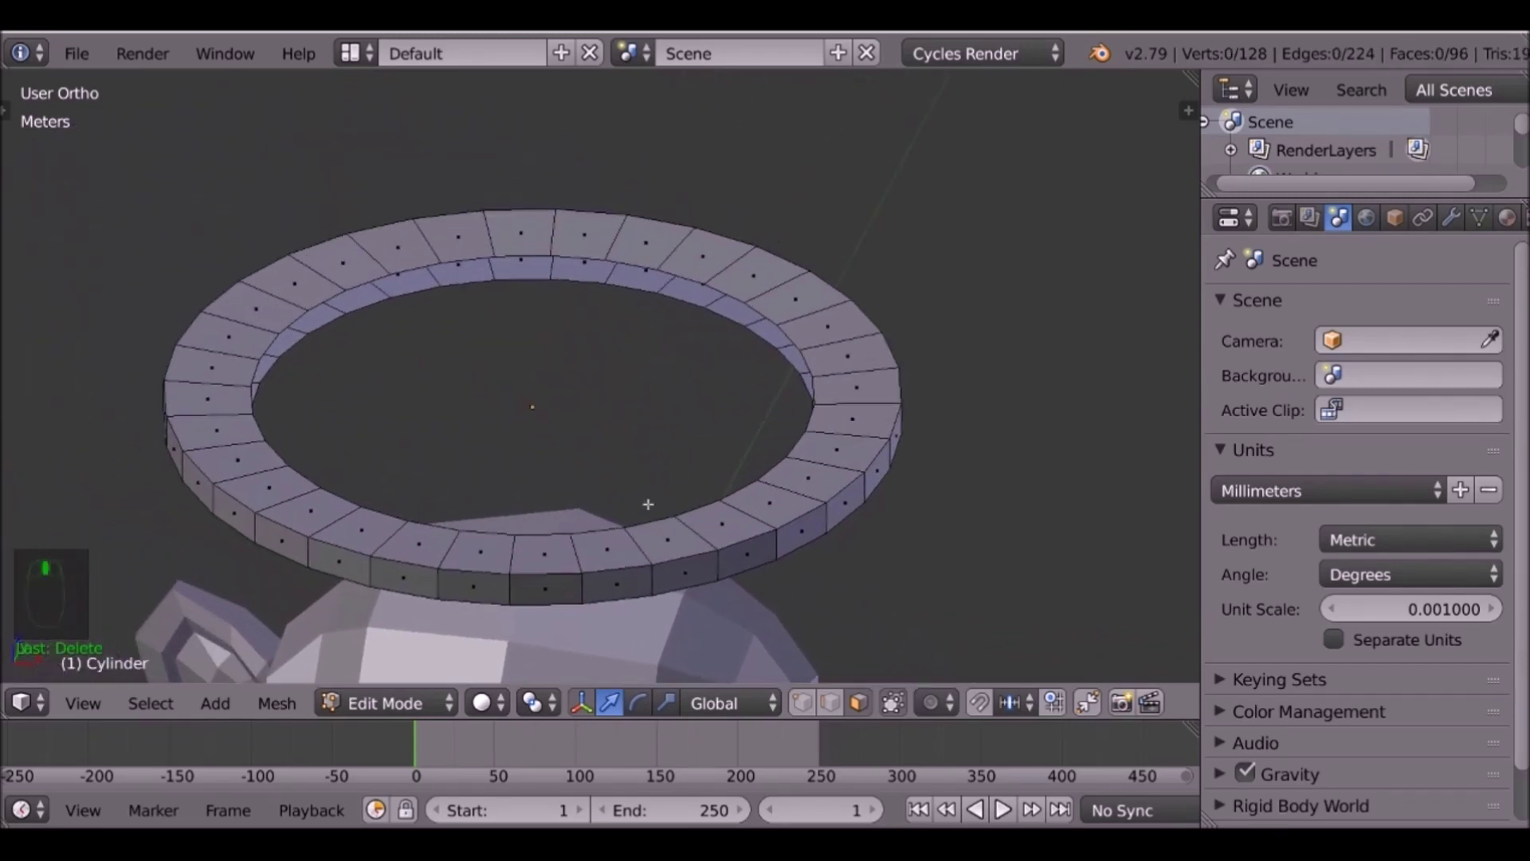
# In edge select mode, select the upper and lower edge loops around the hole and join them with Bridge Edge Loops.
pyautogui.click(830, 703)
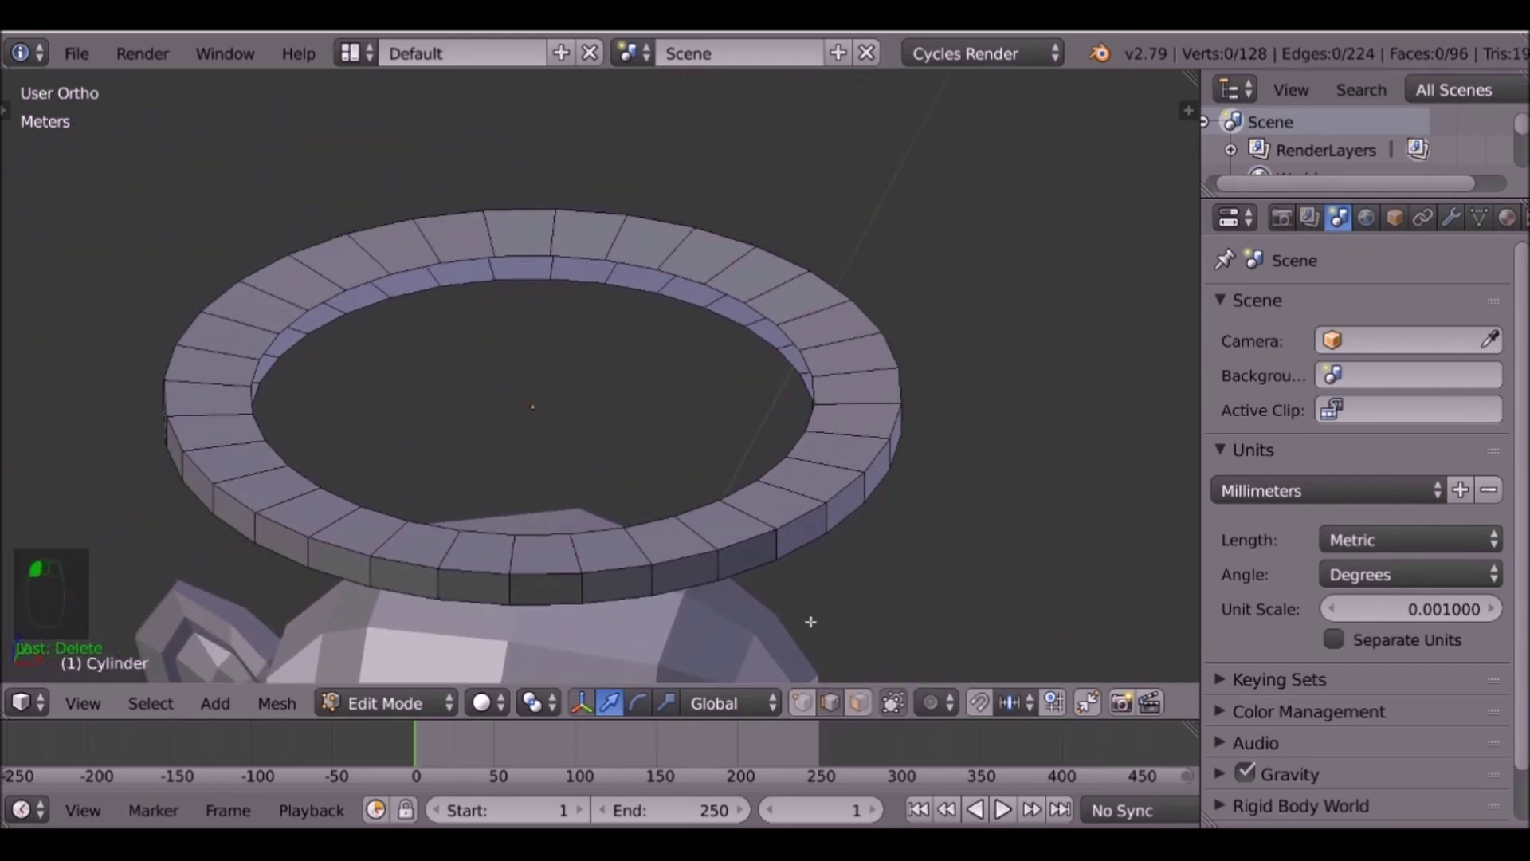
pyautogui.rightClick(519, 254)
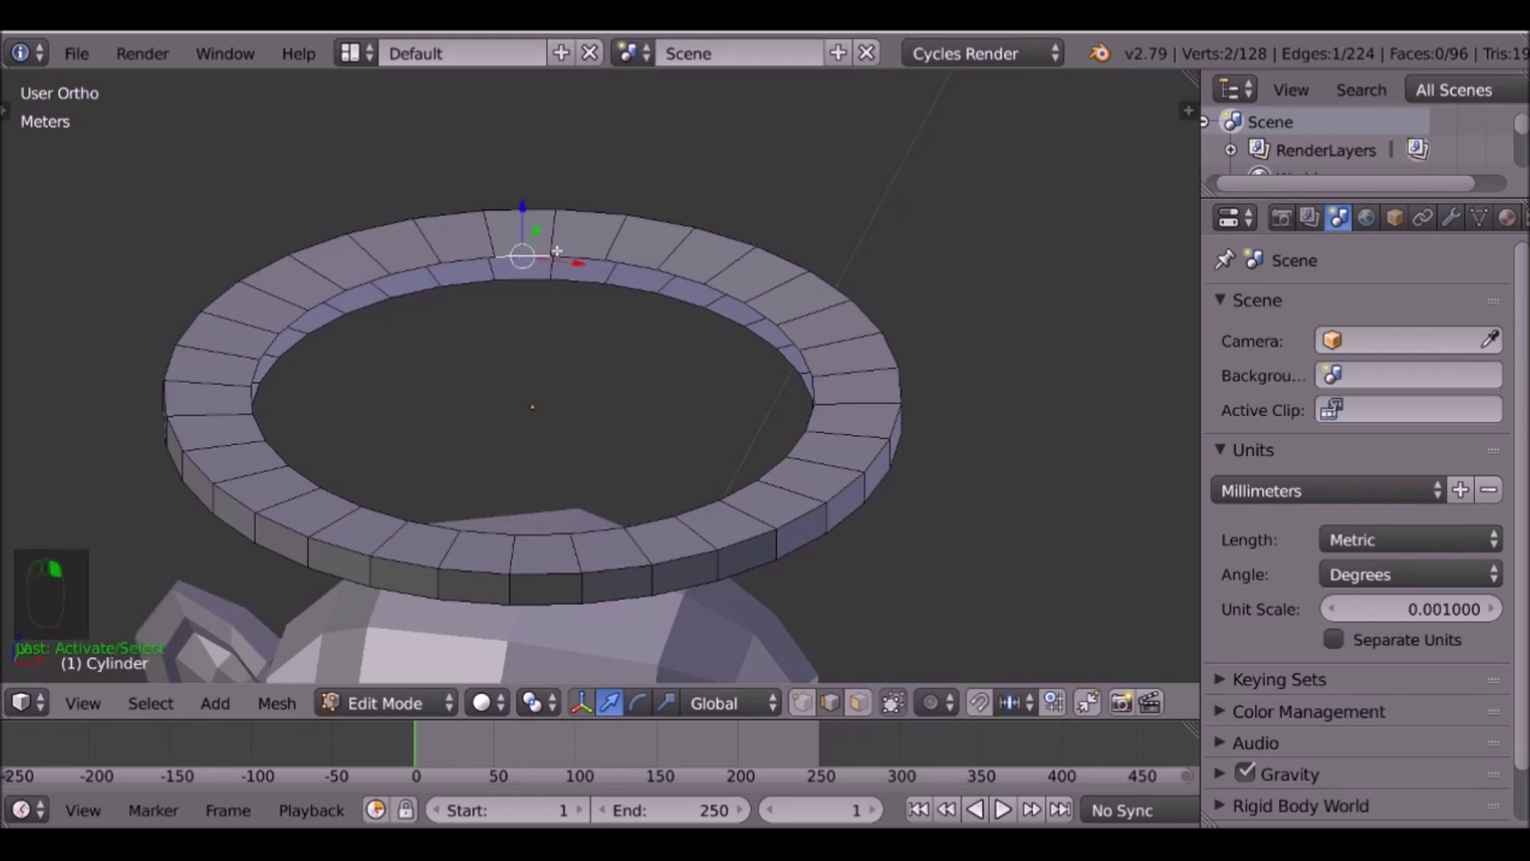
pyautogui.keyDown('alt'); pyautogui.rightClick(542, 266); pyautogui.keyUp('alt')
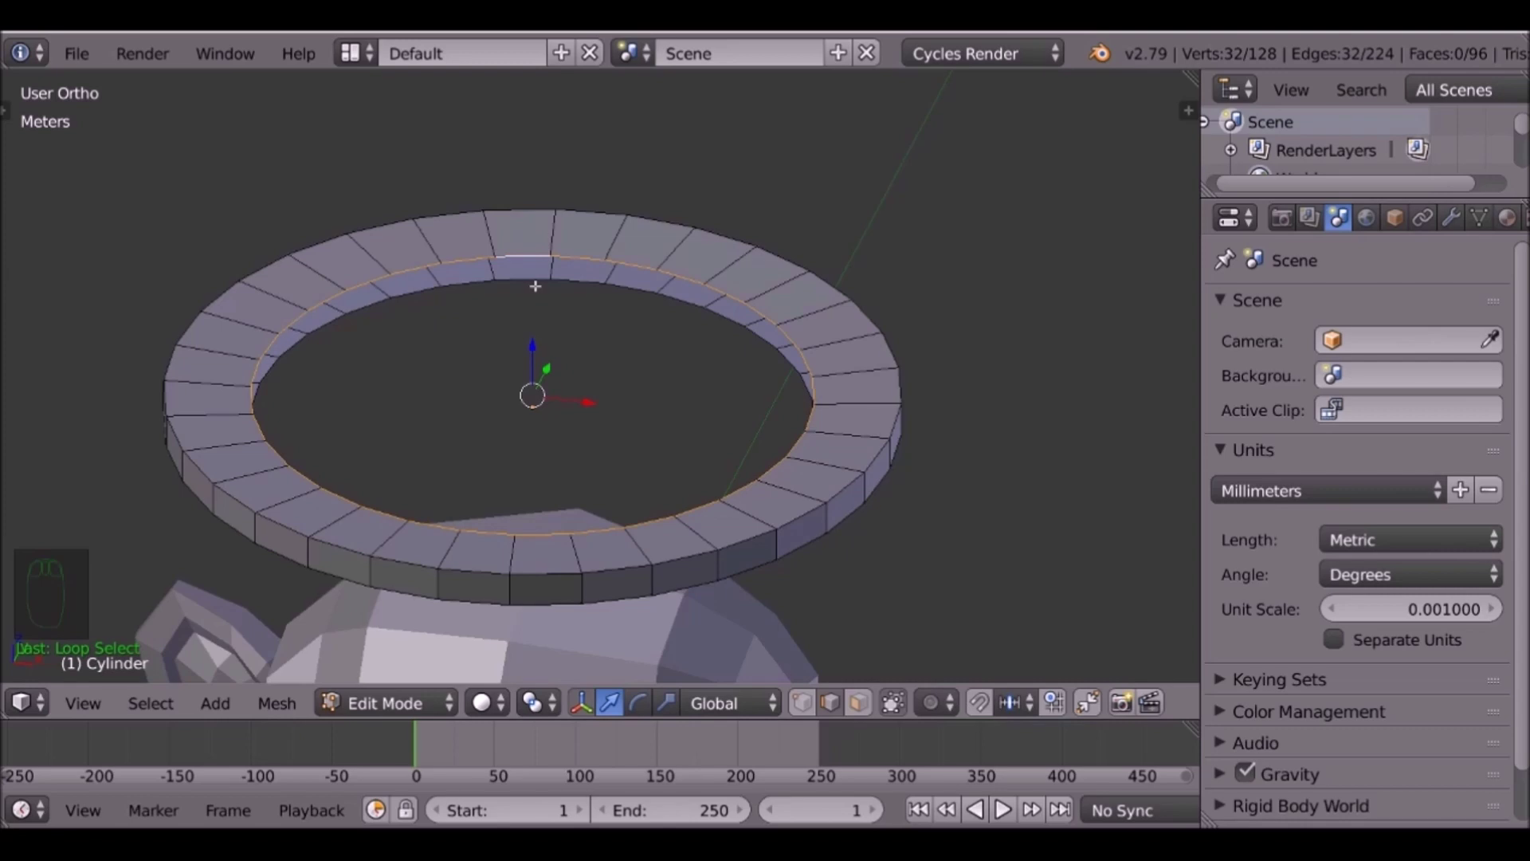
pyautogui.keyDown('alt'); pyautogui.keyDown('shift'); pyautogui.rightClick(532, 281); pyautogui.keyUp('shift'); pyautogui.keyUp('alt')
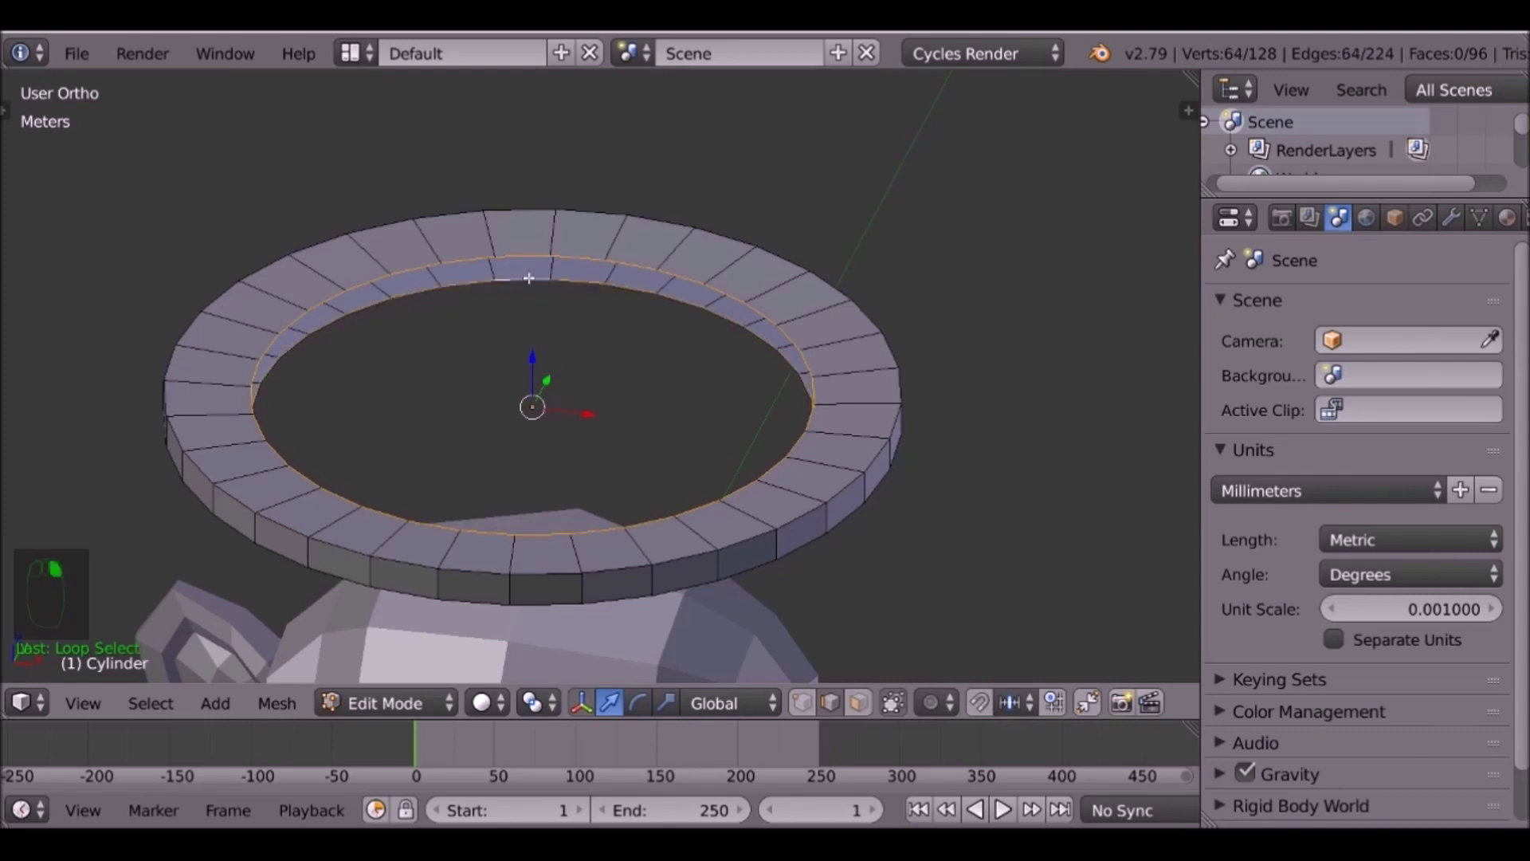
pyautogui.press('space')
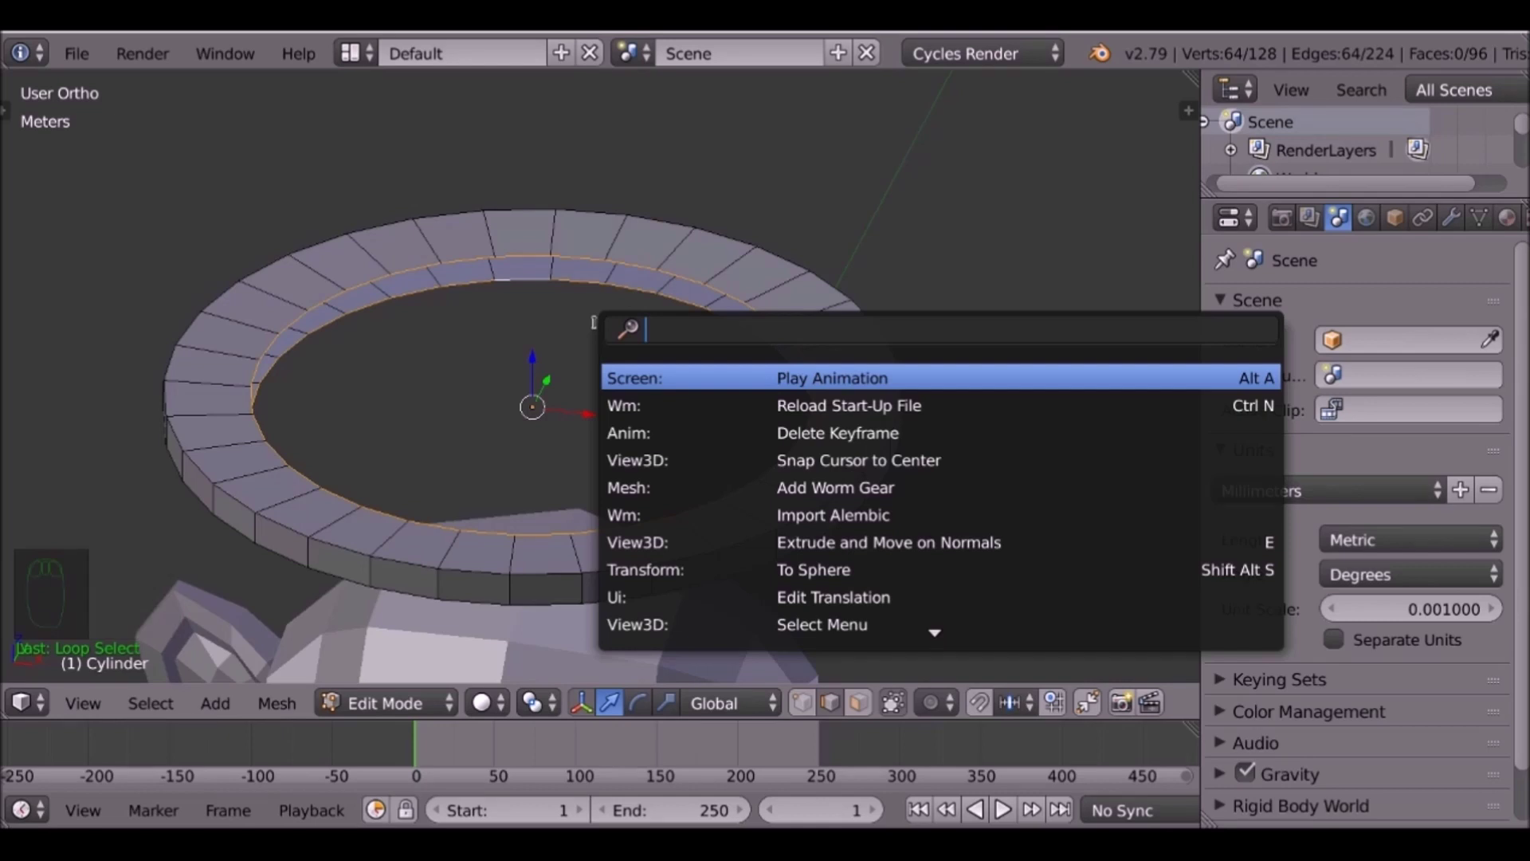
pyautogui.write('bridge')
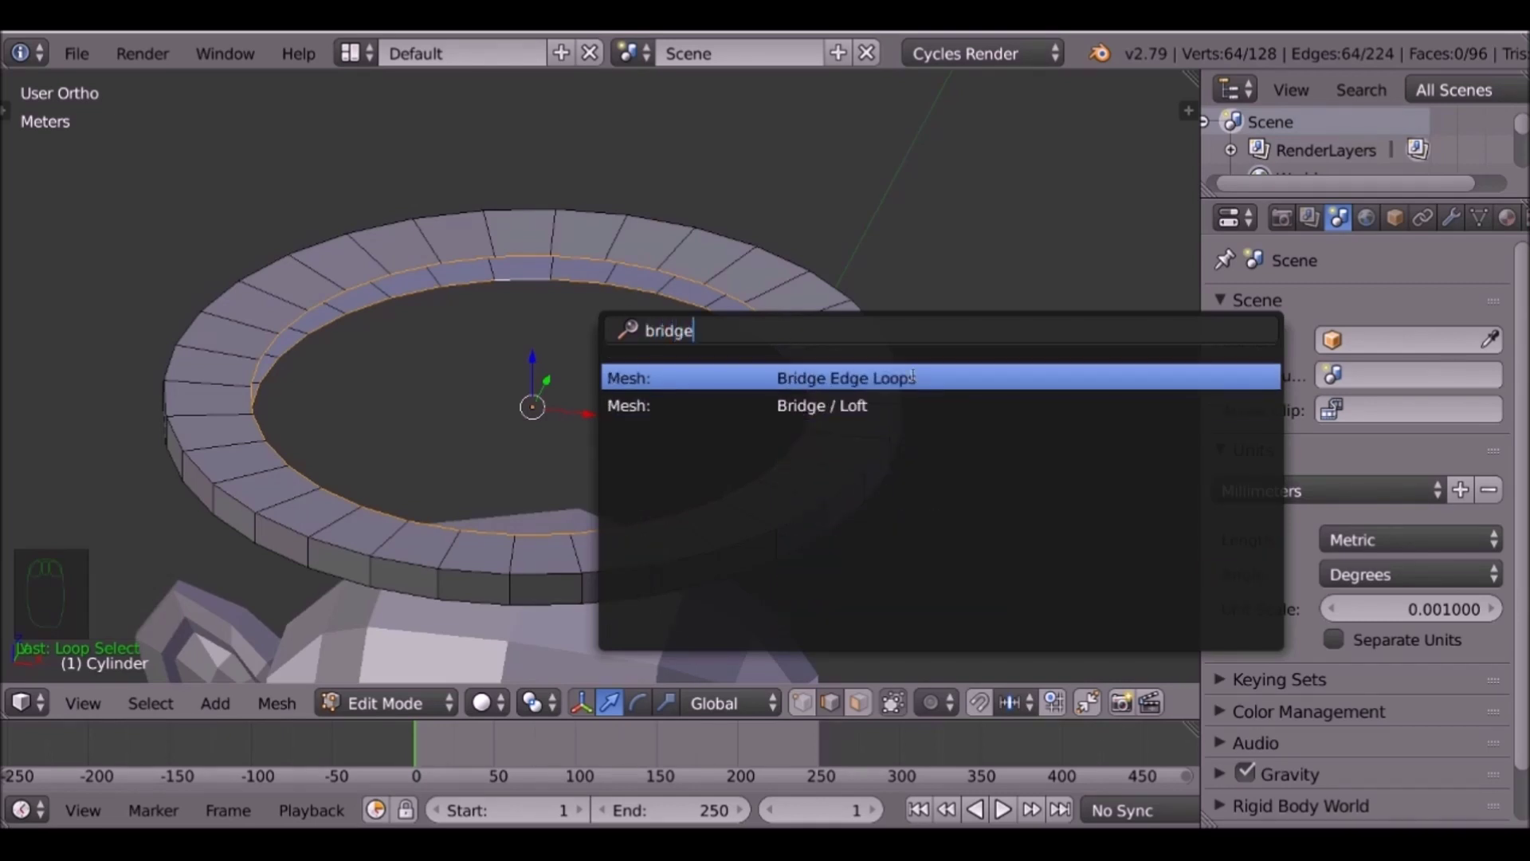
pyautogui.click(883, 381)
# Add one centred loop cut around the ring's inner wall and another around its outer wall.
pyautogui.moveTo(413, 326)
pyautogui.mouseDown(button='middle')
pyautogui.moveTo(523, 284)
pyautogui.moveTo(393, 314)
pyautogui.moveTo(403, 329)
pyautogui.mouseUp(button='middle')
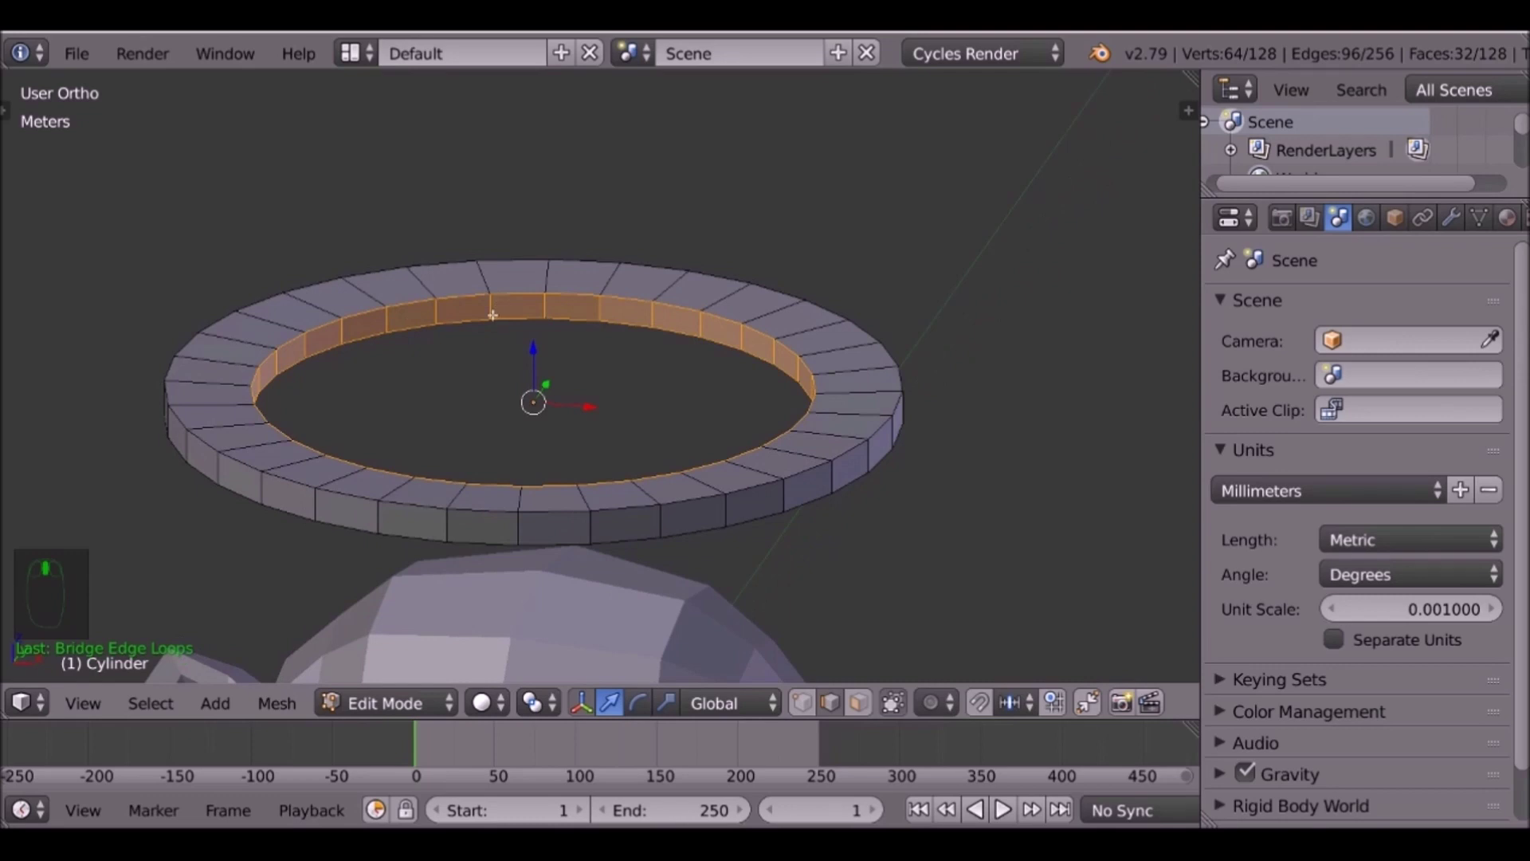
pyautogui.hotkey('ctrl', 'r')
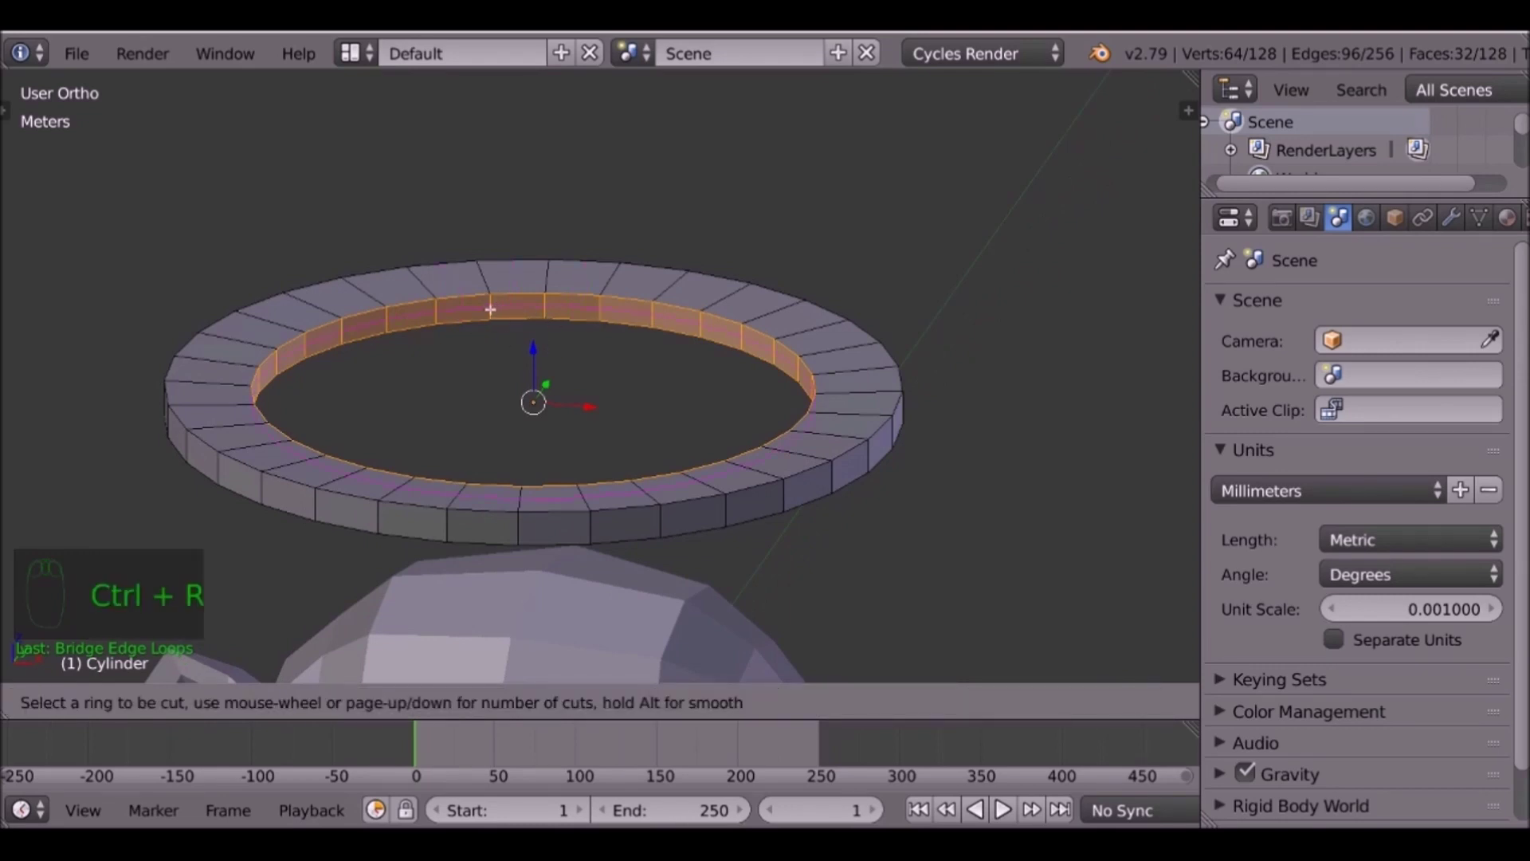
pyautogui.click(490, 309)
pyautogui.rightClick(490, 310)
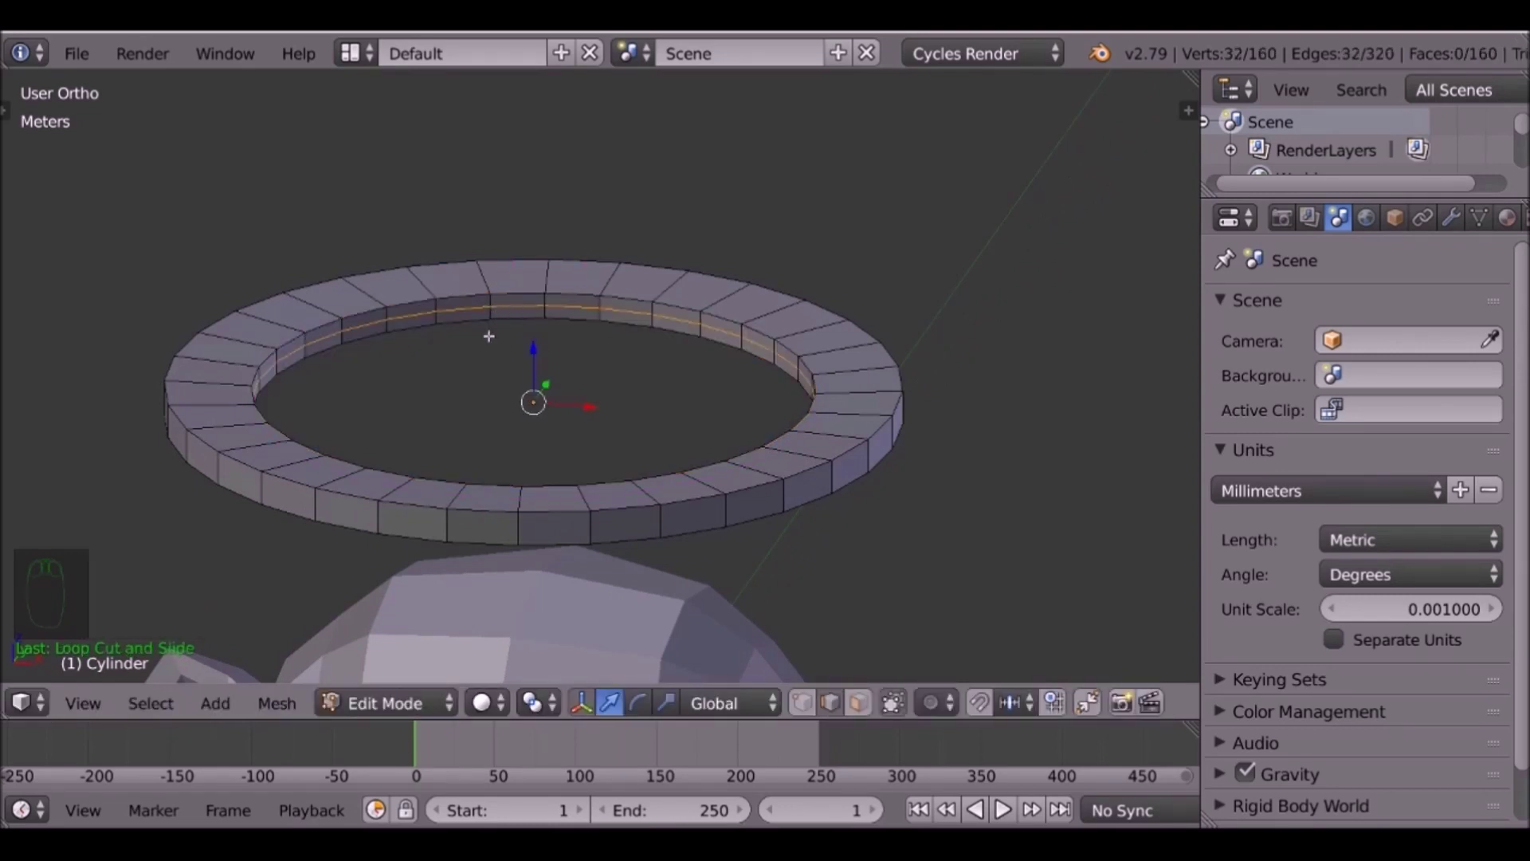
pyautogui.scroll(2, 462, 342)
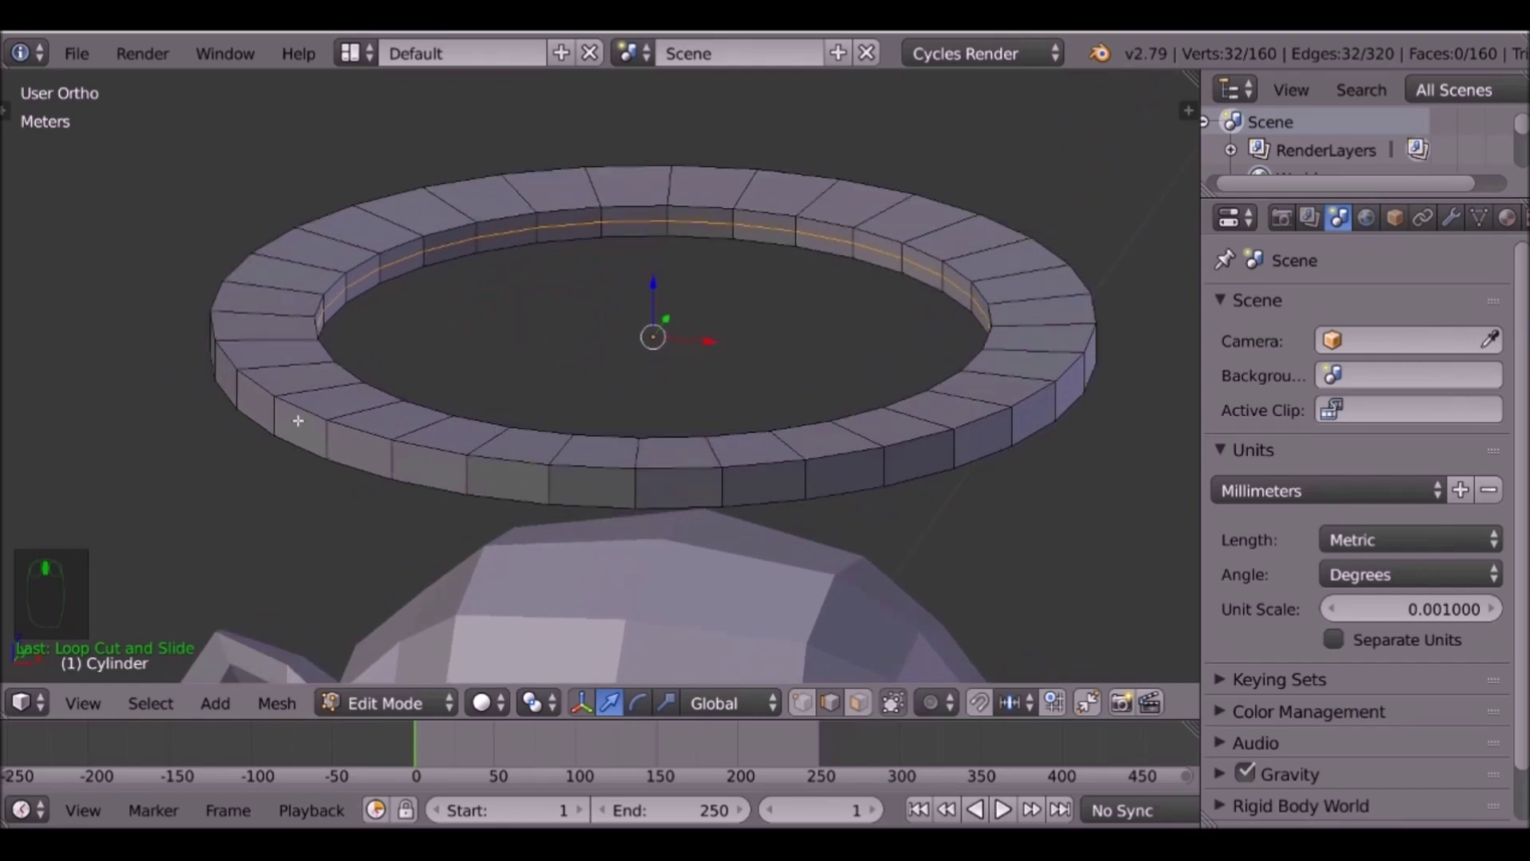
pyautogui.hotkey('ctrl', 'r')
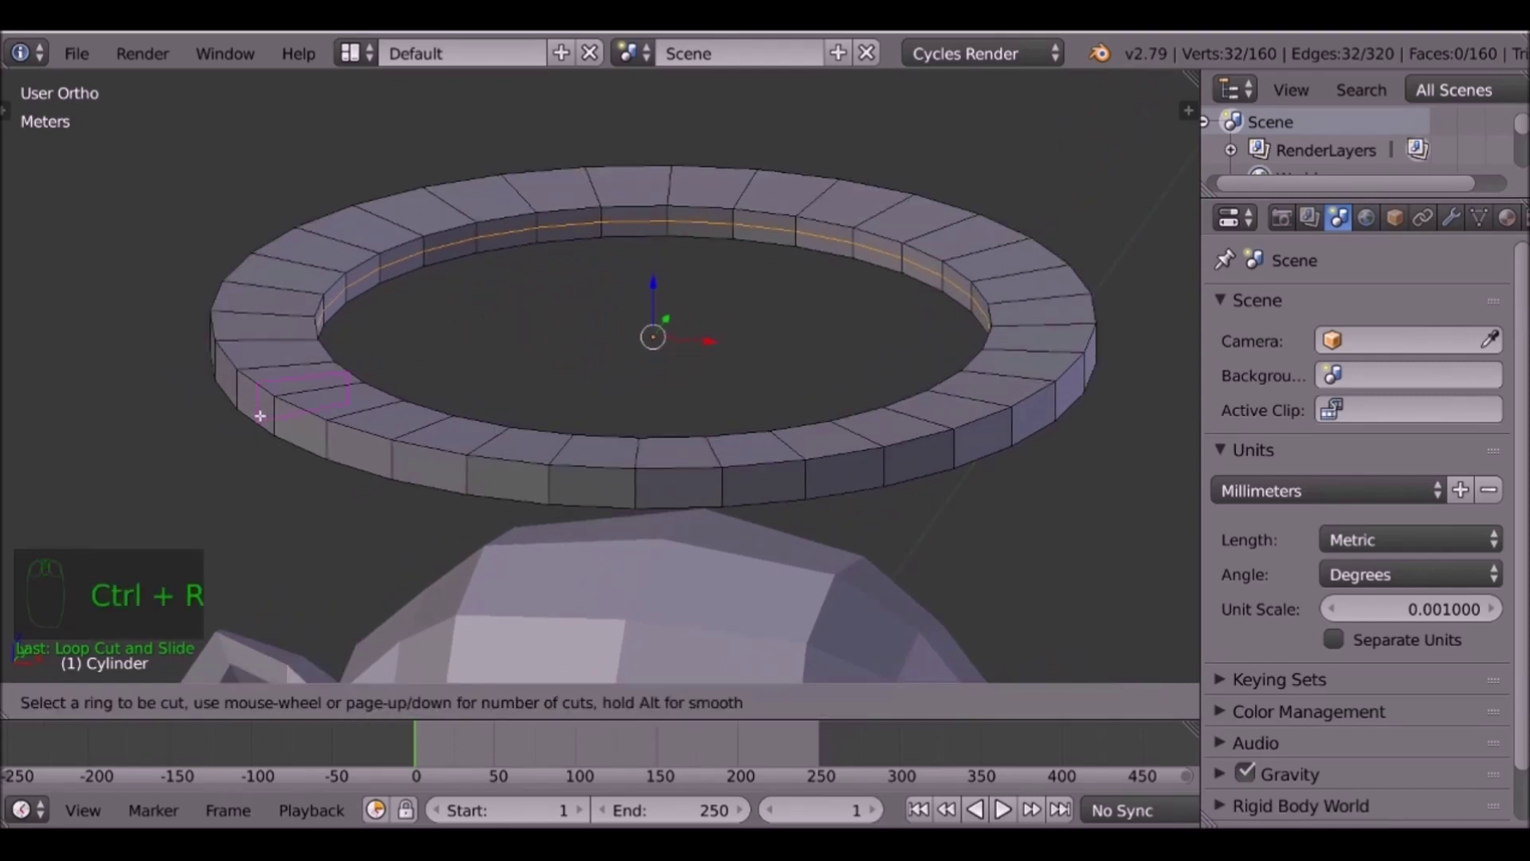
pyautogui.click(277, 418)
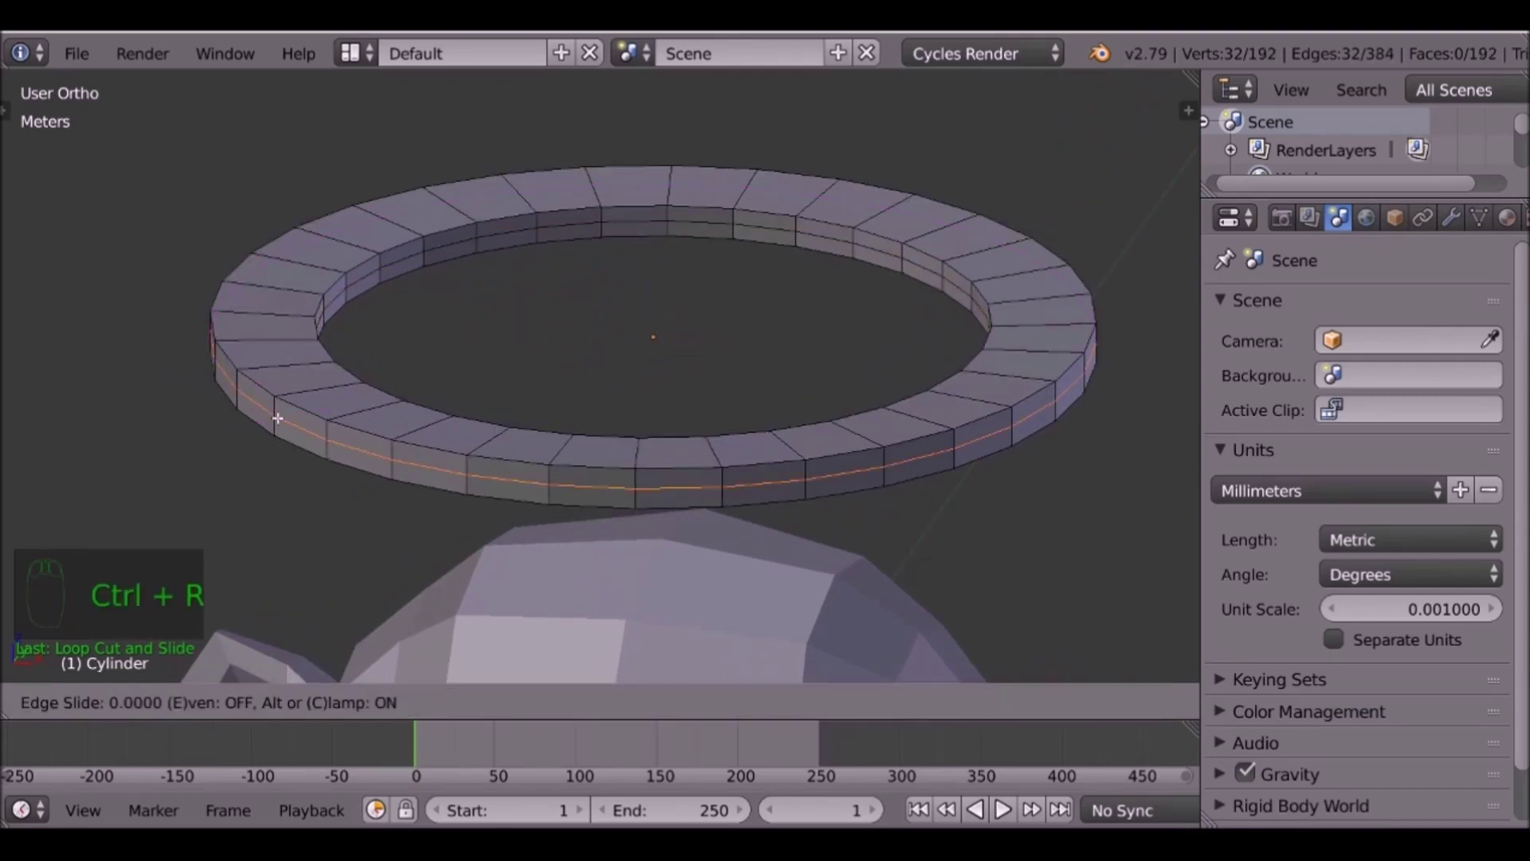
pyautogui.rightClick(278, 415)
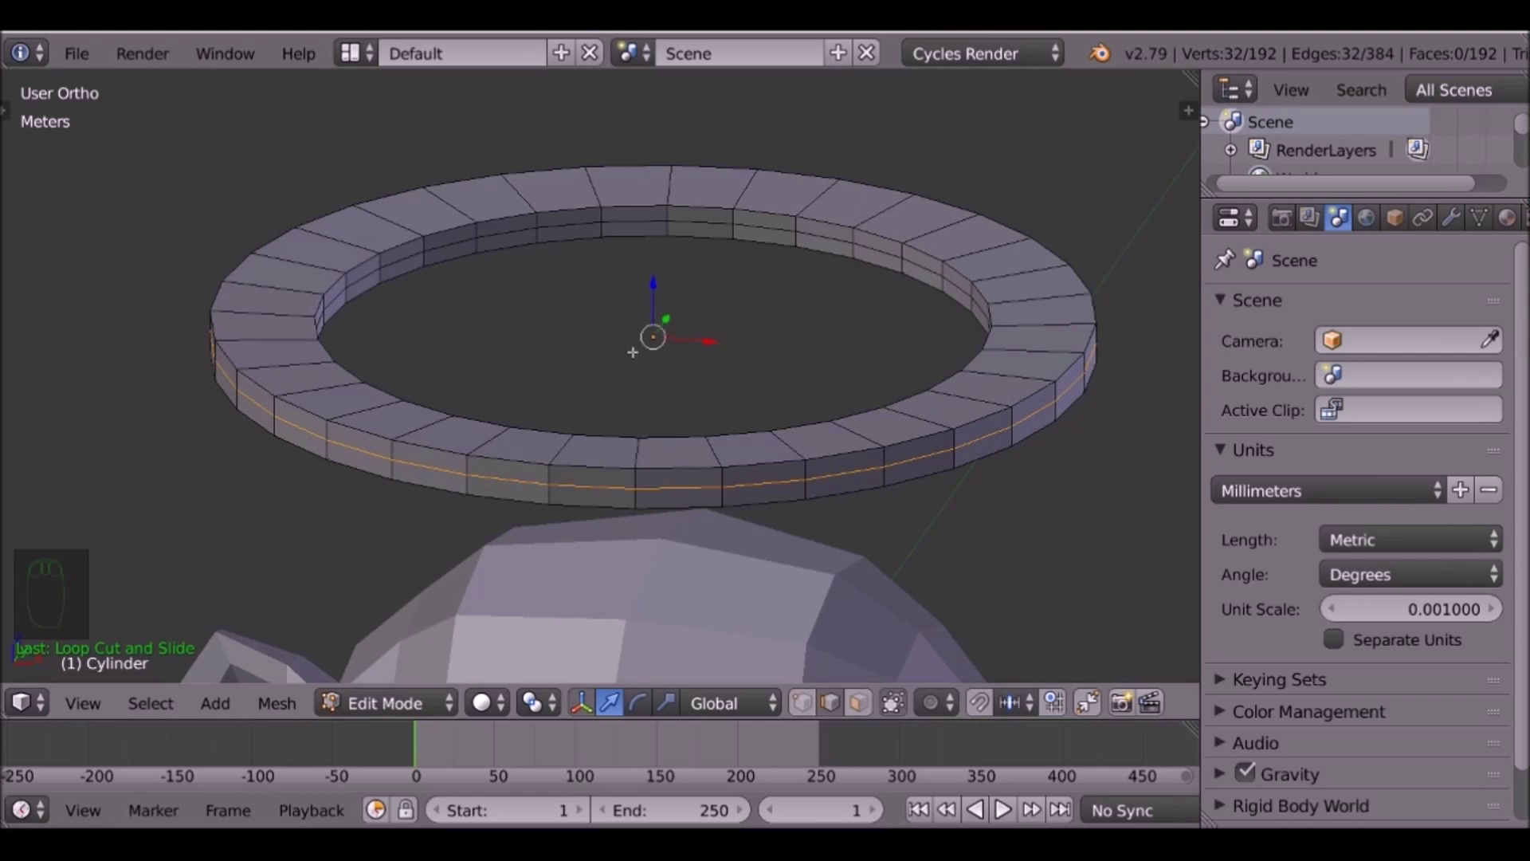
# Scale the outer middle loop outward about 1.11 times in X and Y, with Z locked.
pyautogui.press('s')
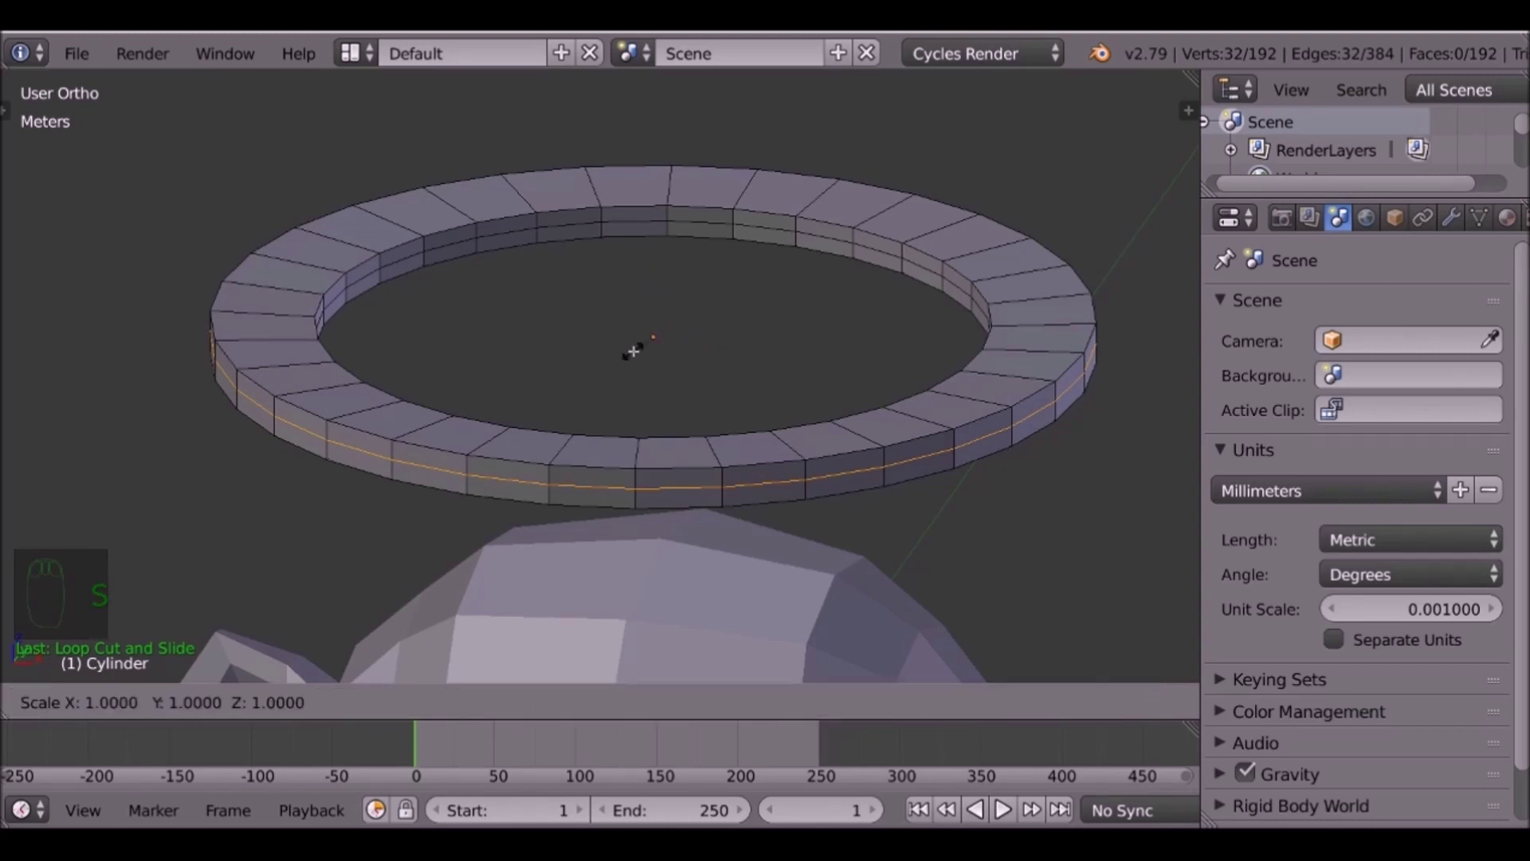
pyautogui.hotkey('shift', 'z')
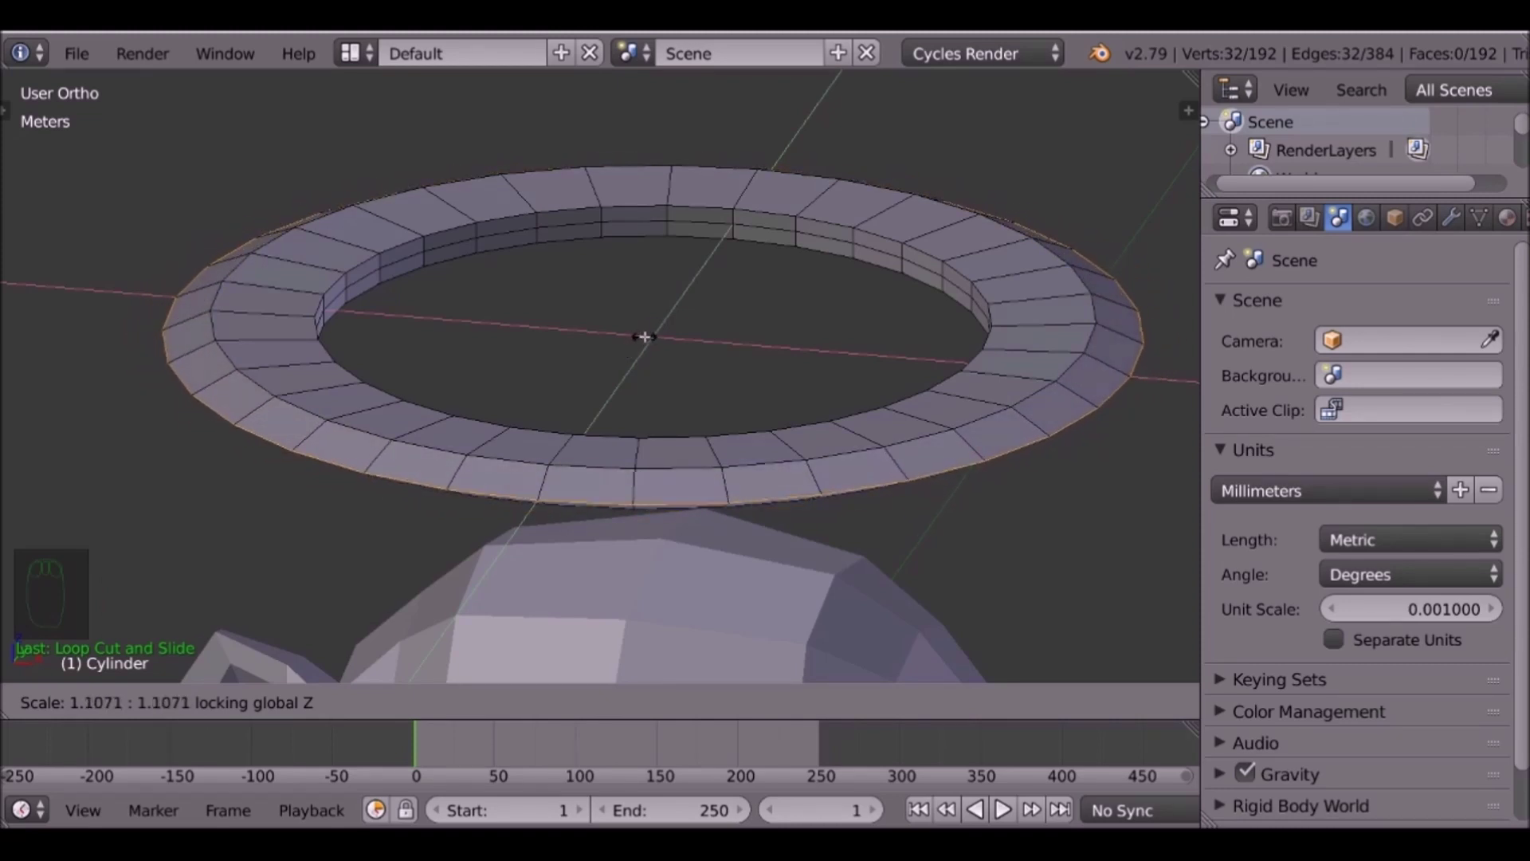
pyautogui.click(646, 336)
# Select the middle edge loop of the inner wall and scale it inward in X and Y, with Z locked.
pyautogui.rightClick(447, 251)
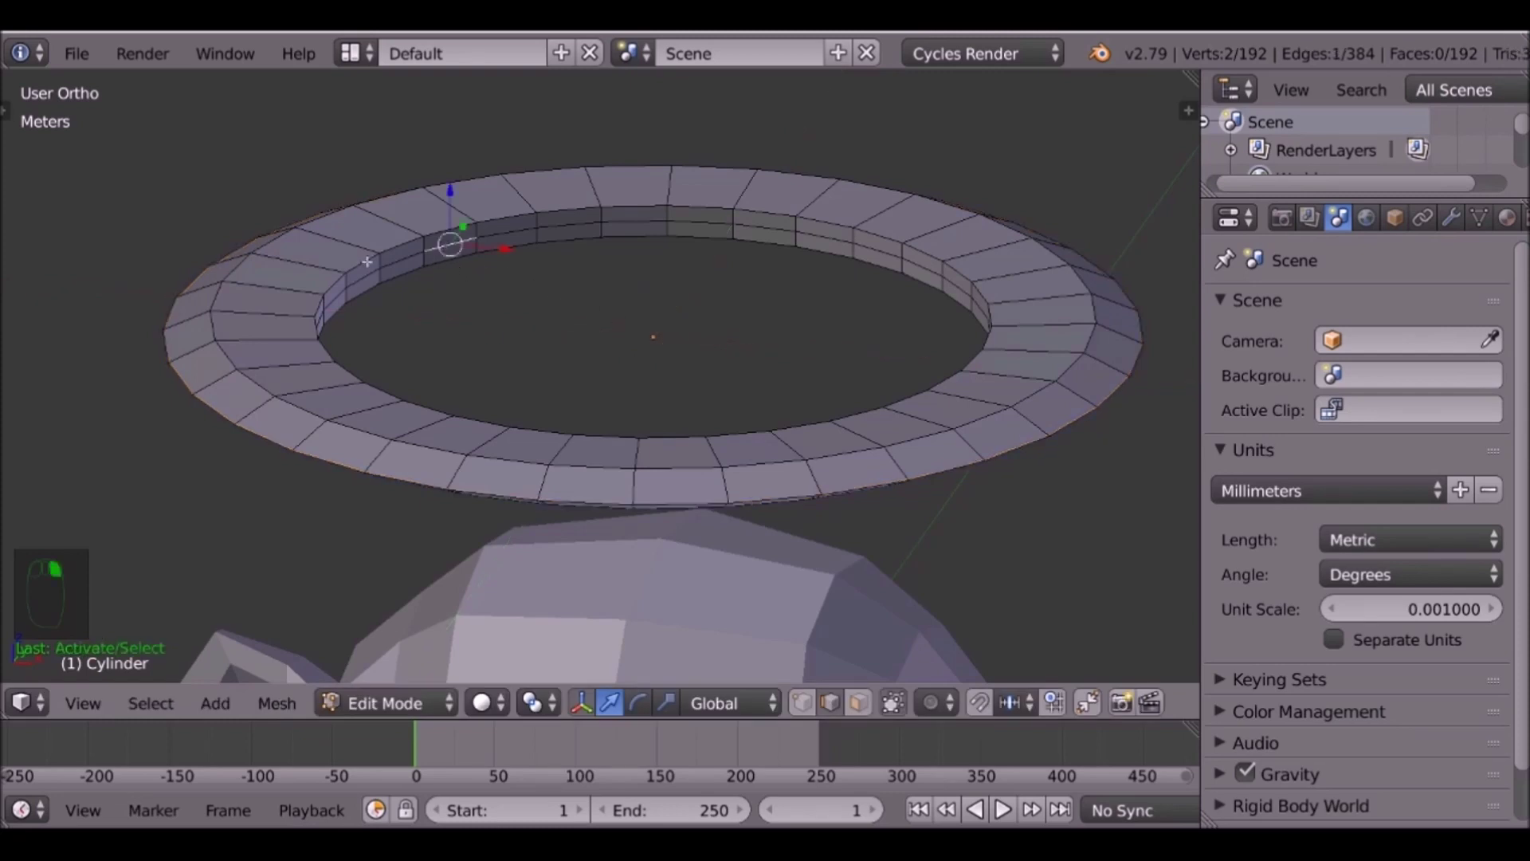
pyautogui.keyDown('alt'); pyautogui.rightClick(424, 252); pyautogui.keyUp('alt')
pyautogui.keyDown('alt'); pyautogui.rightClick(430, 249); pyautogui.keyUp('alt')
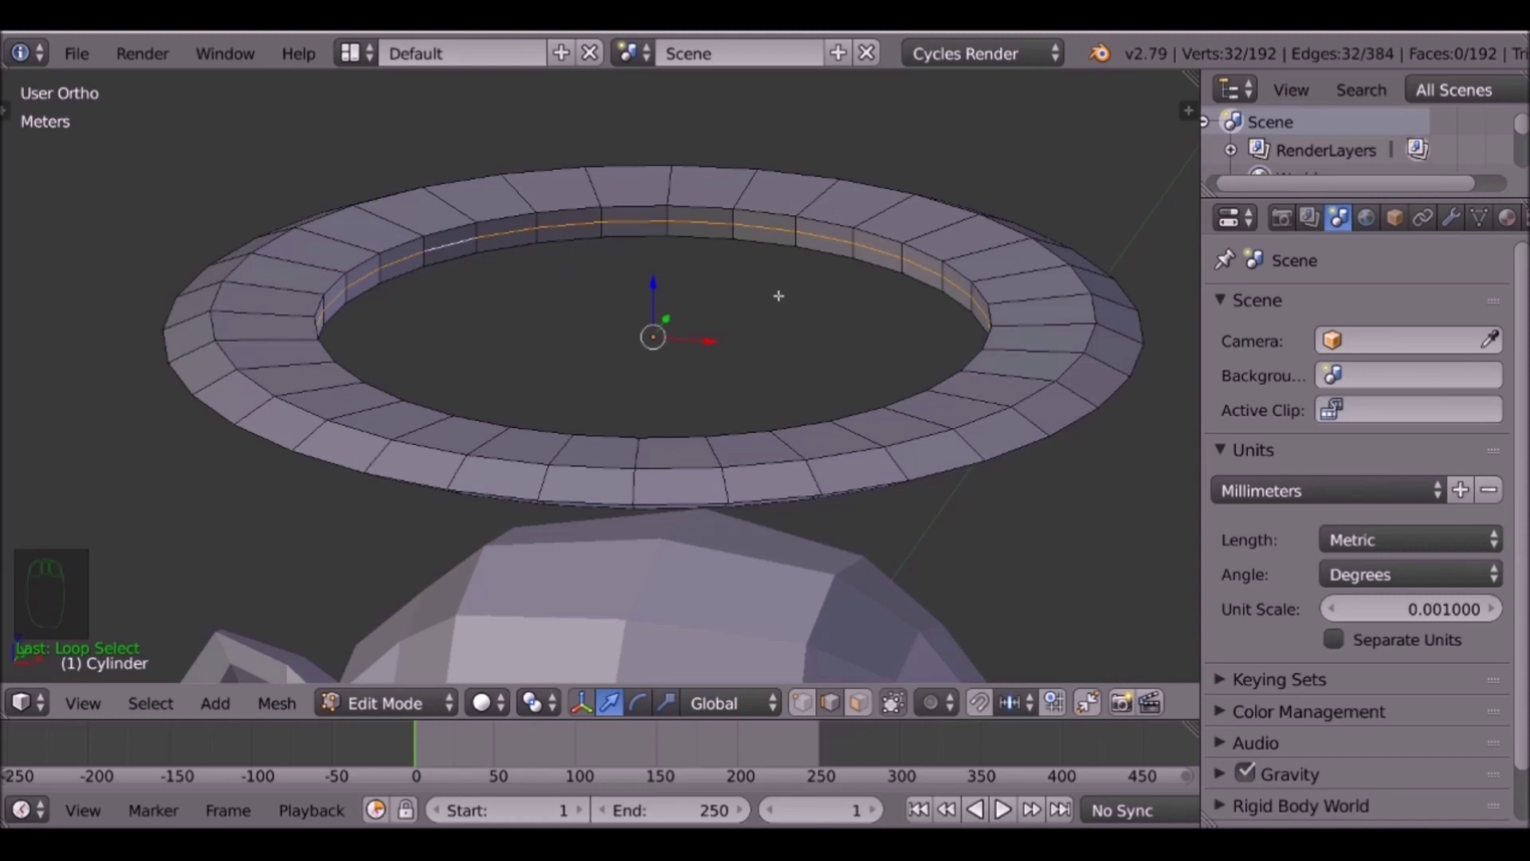
pyautogui.press('s')
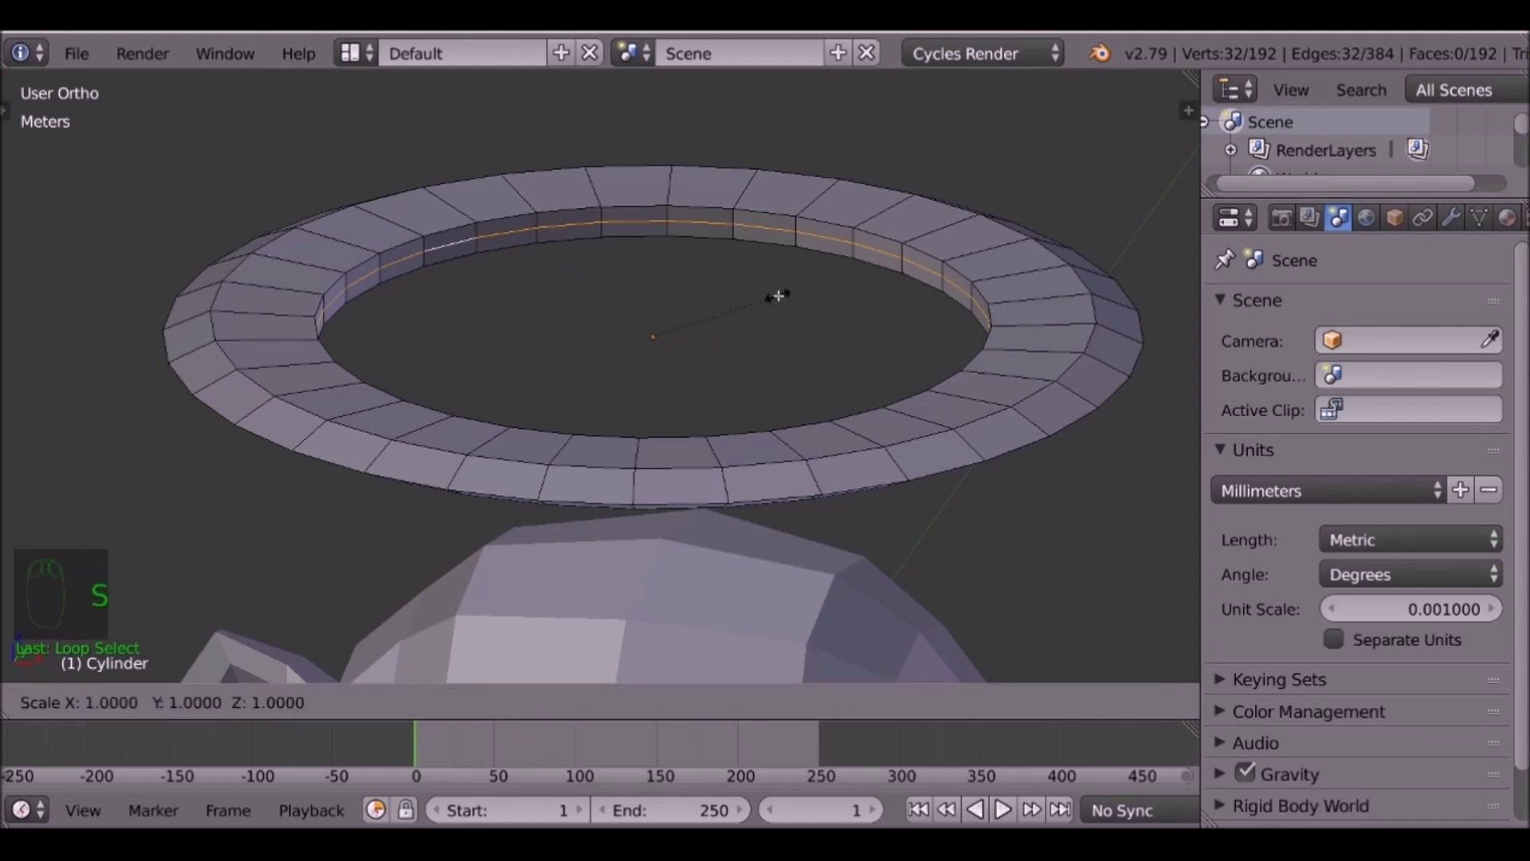
pyautogui.hotkey('shift', 'z')
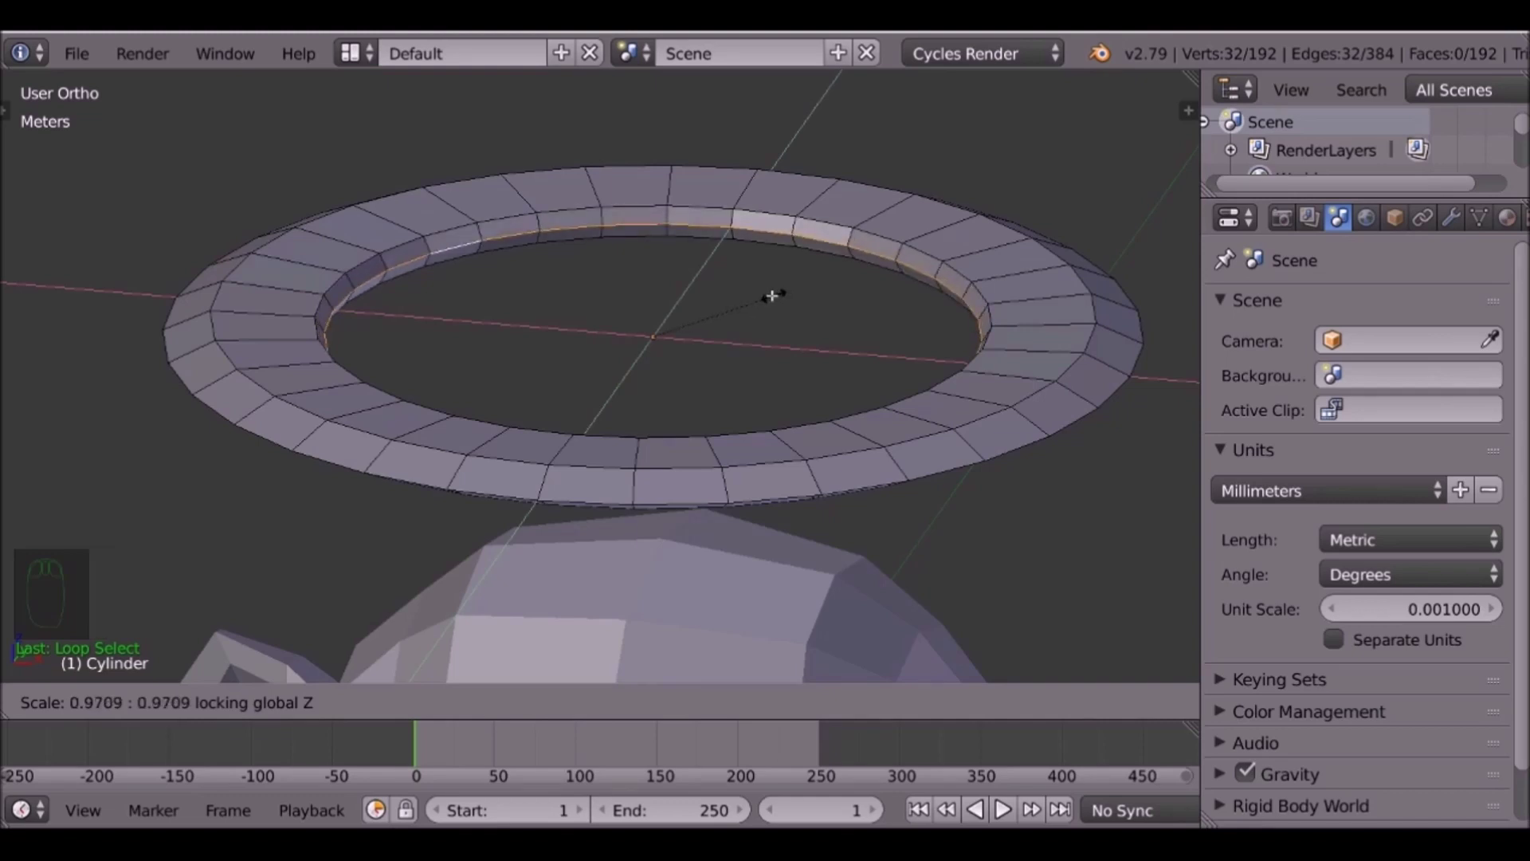
pyautogui.click(690, 307)
# Add the outer middle loop to the selection and bevel both loops with two segments to round the ring's edges.
pyautogui.moveTo(551, 336); pyautogui.dragTo(403, 342, button='middle')
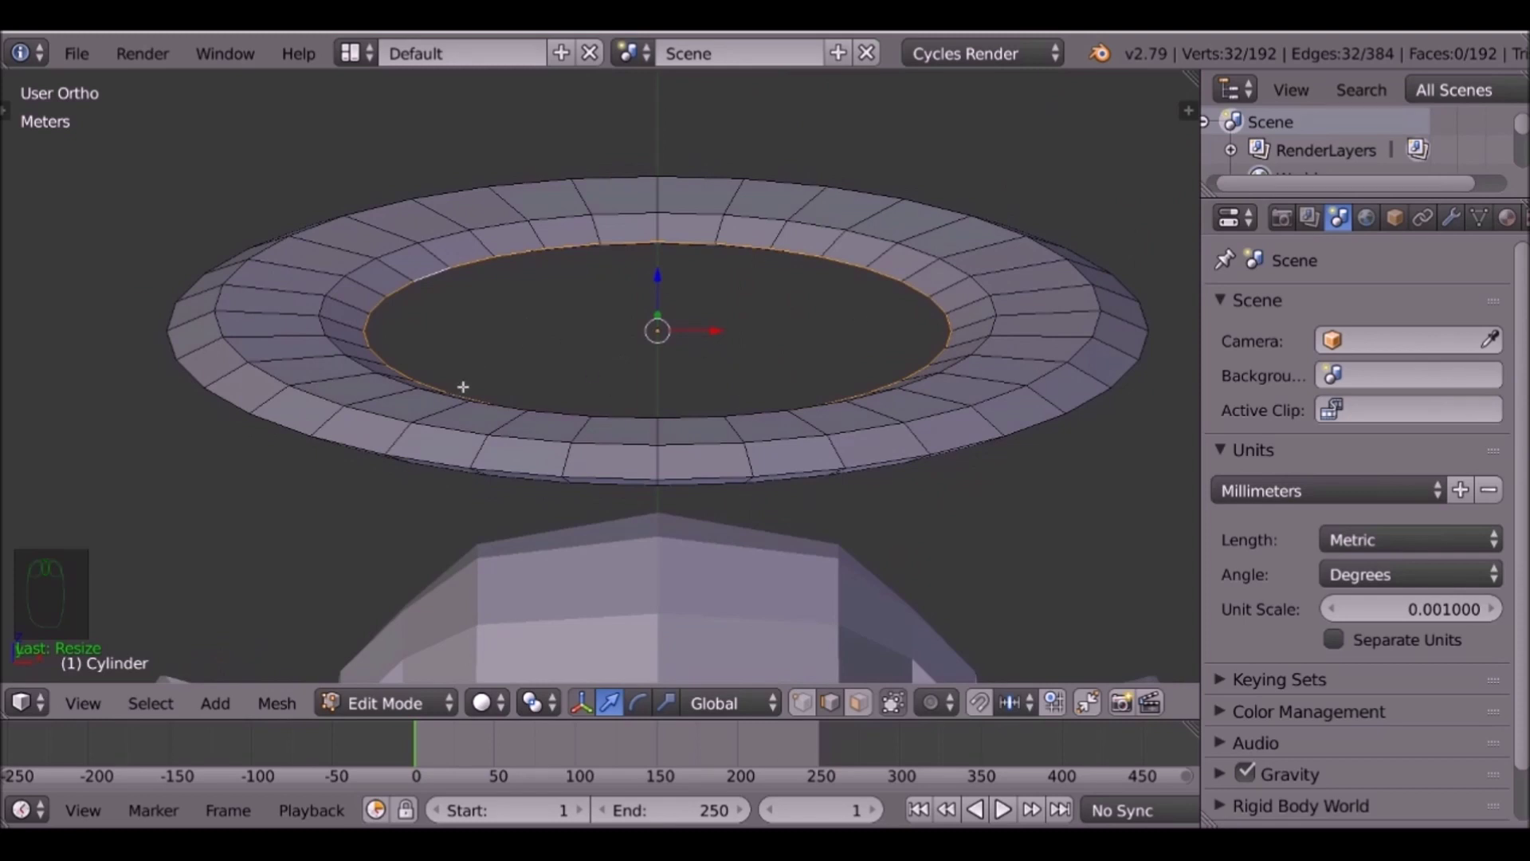
pyautogui.keyDown('alt'); pyautogui.keyDown('shift'); pyautogui.rightClick(182, 364); pyautogui.keyUp('shift'); pyautogui.keyUp('alt')
pyautogui.moveTo(323, 368); pyautogui.dragTo(252, 287, button='middle')
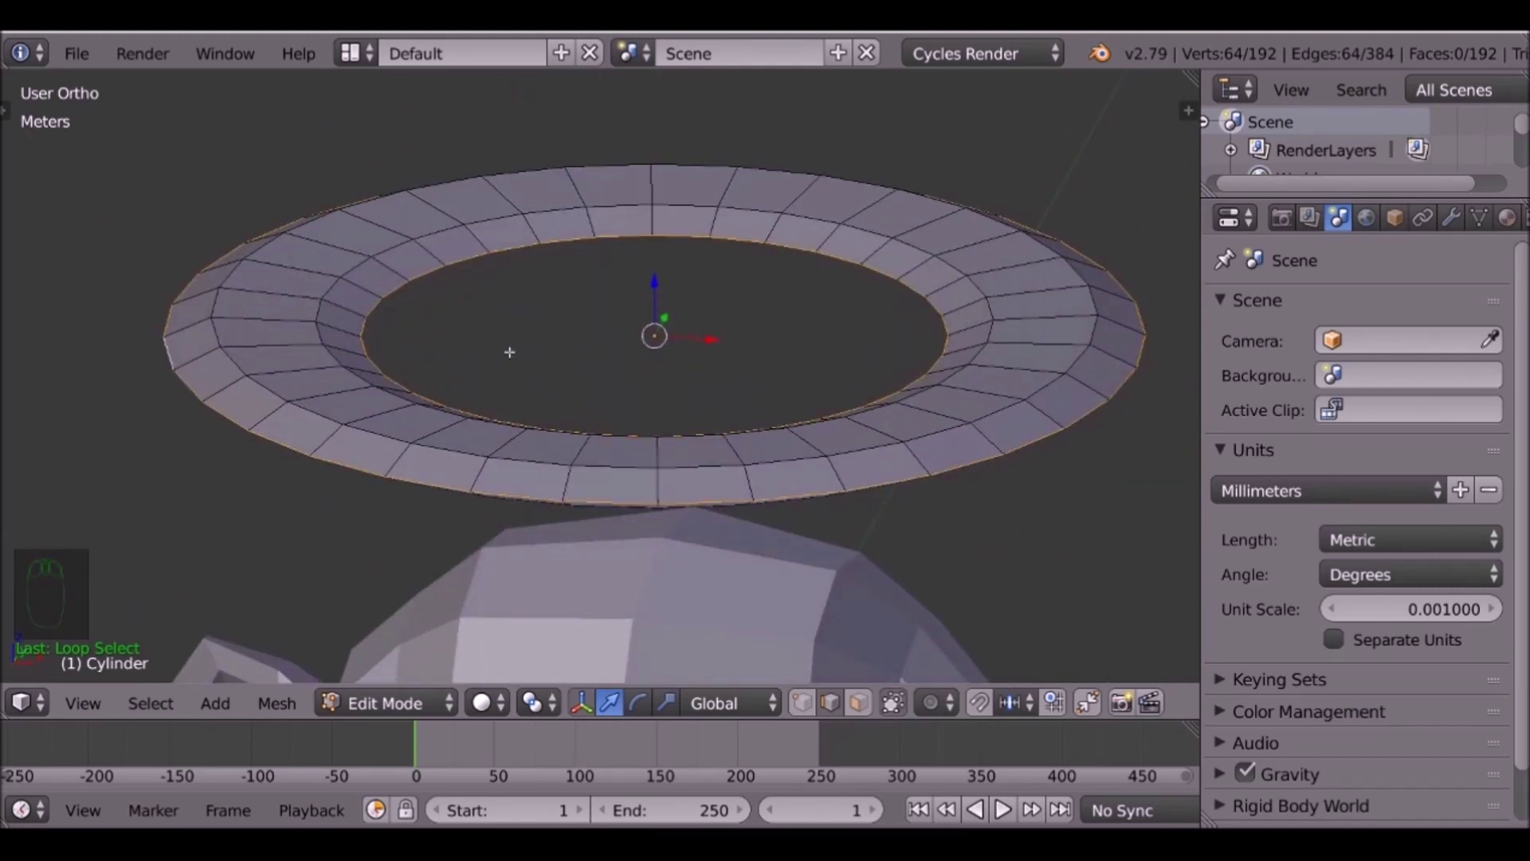
pyautogui.hotkey('ctrl', 'b')
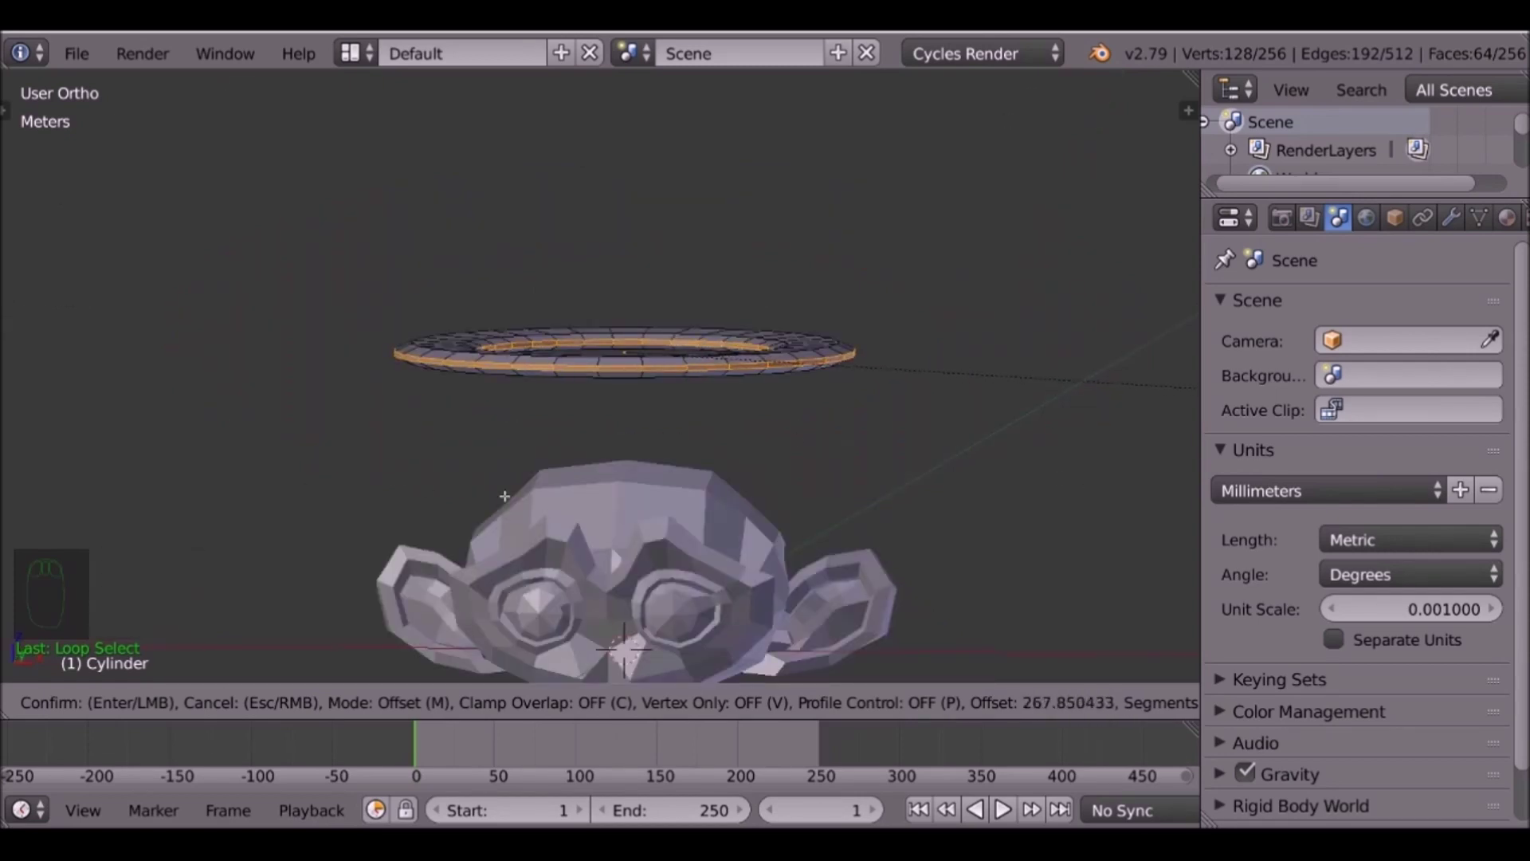
pyautogui.scroll(1, 967, 574)
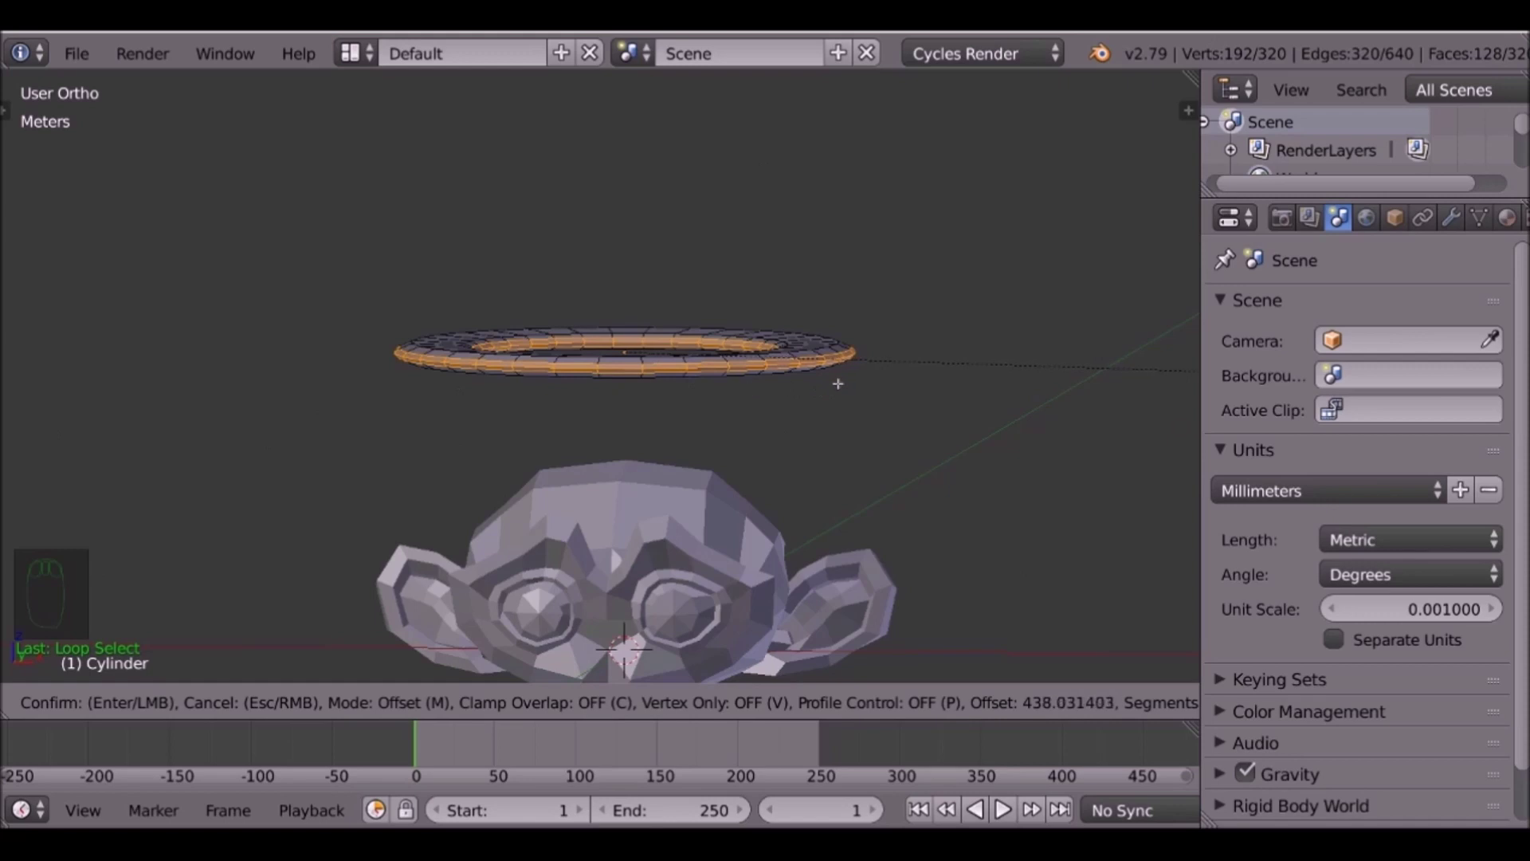
pyautogui.click(980, 352)
# Select the entire ring mesh and adjust its thickness by scaling it along Z.
pyautogui.press('a')
pyautogui.press('a')
pyautogui.press('a')
pyautogui.moveTo(980, 351); pyautogui.dragTo(709, 351, button='middle')
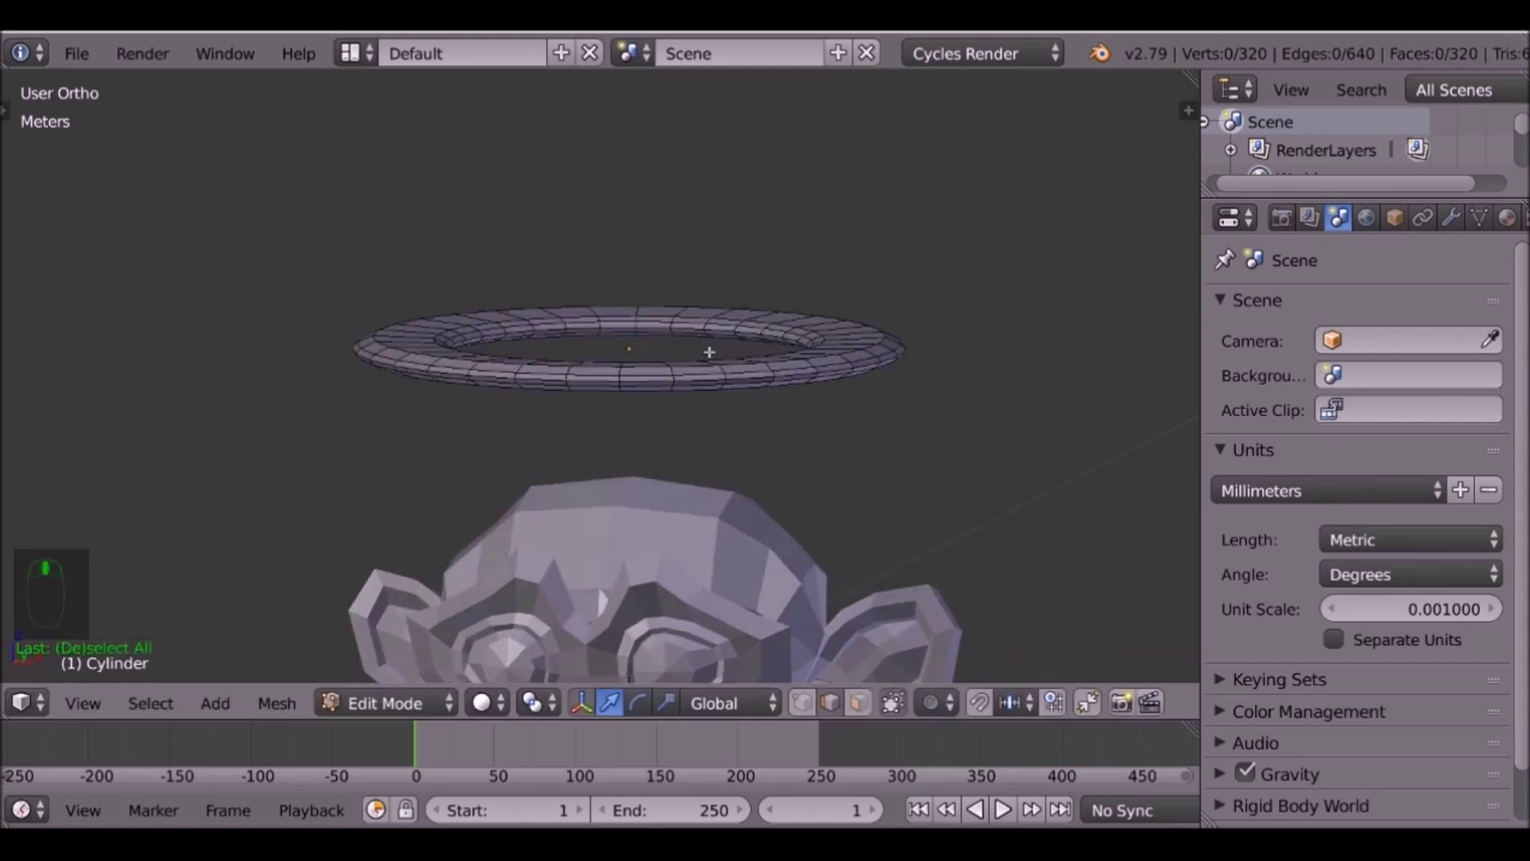
pyautogui.press('a')
pyautogui.press('s')
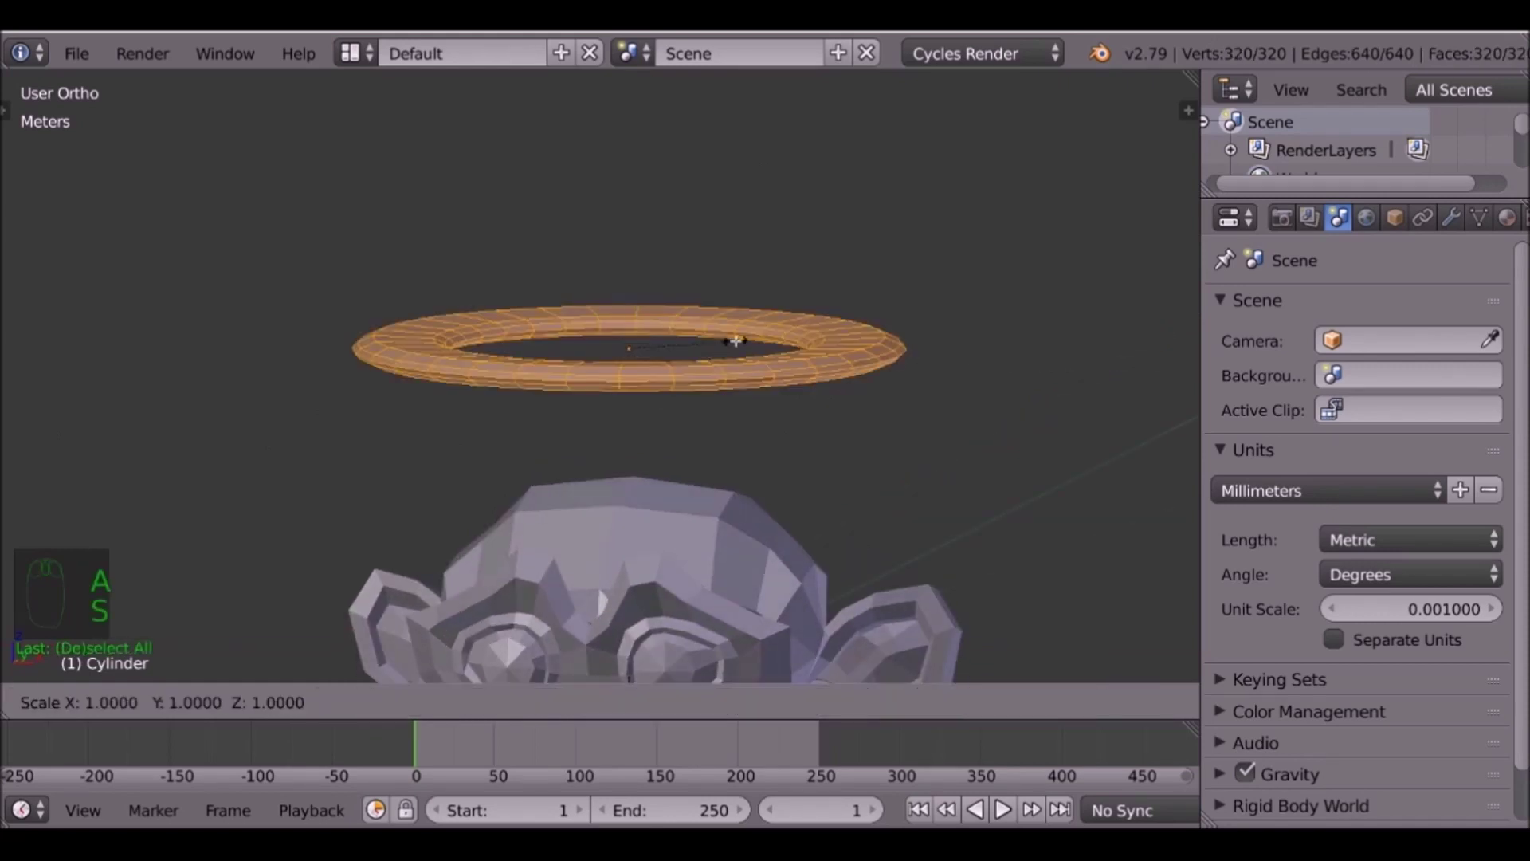
pyautogui.press('z')
pyautogui.click(709, 342)
# Return the halo ring to Object Mode and add a Subdivision Surface modifier with its view subdivisions set to 2.
pyautogui.press('Tab')
pyautogui.moveTo(710, 342); pyautogui.dragTo(693, 435, button='middle')
pyautogui.scroll(1, 624, 492)
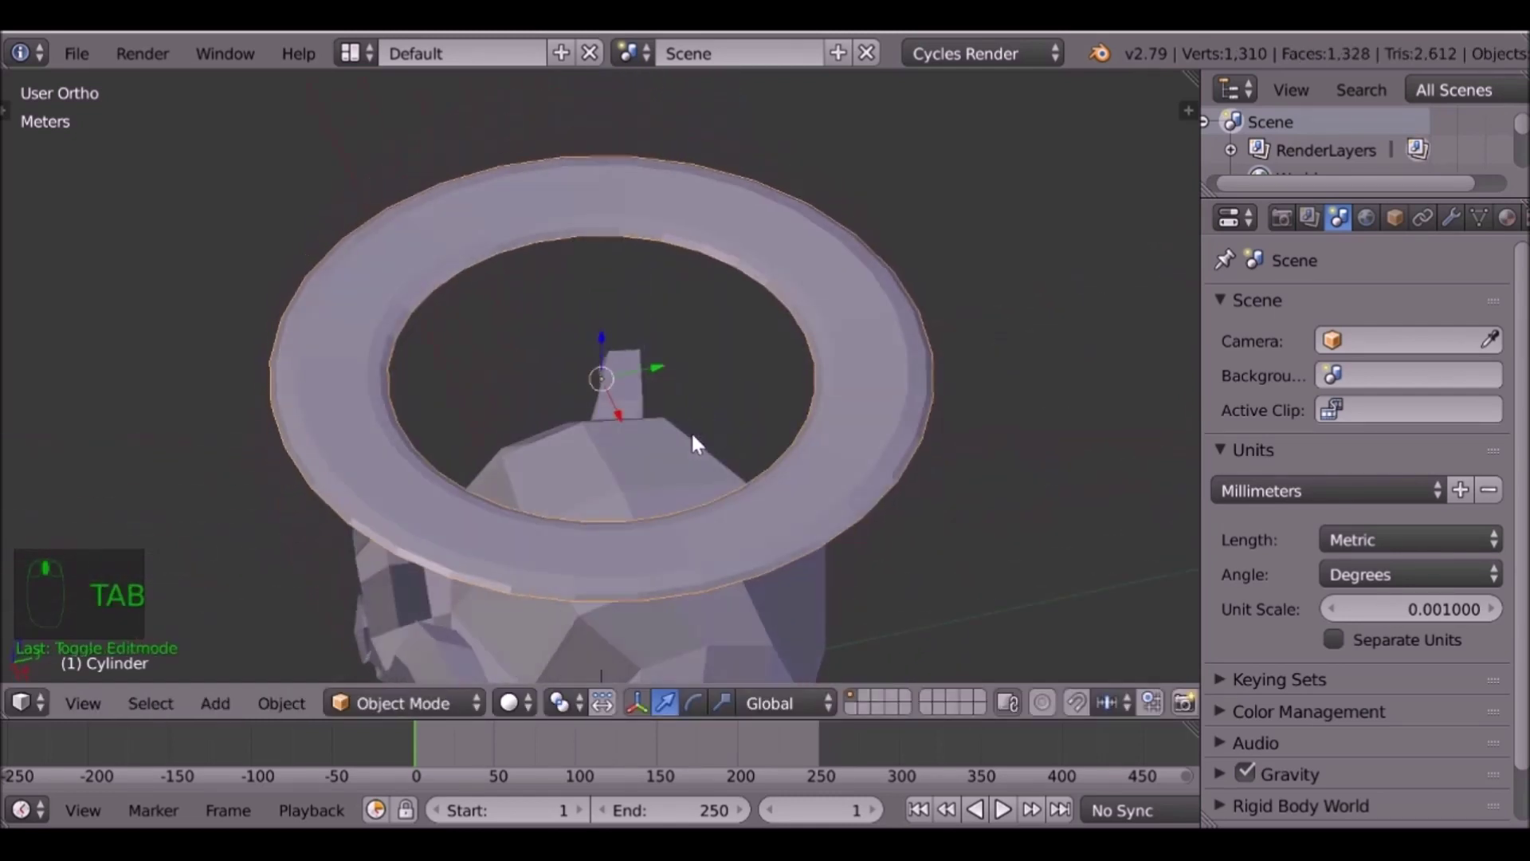
pyautogui.click(1451, 217)
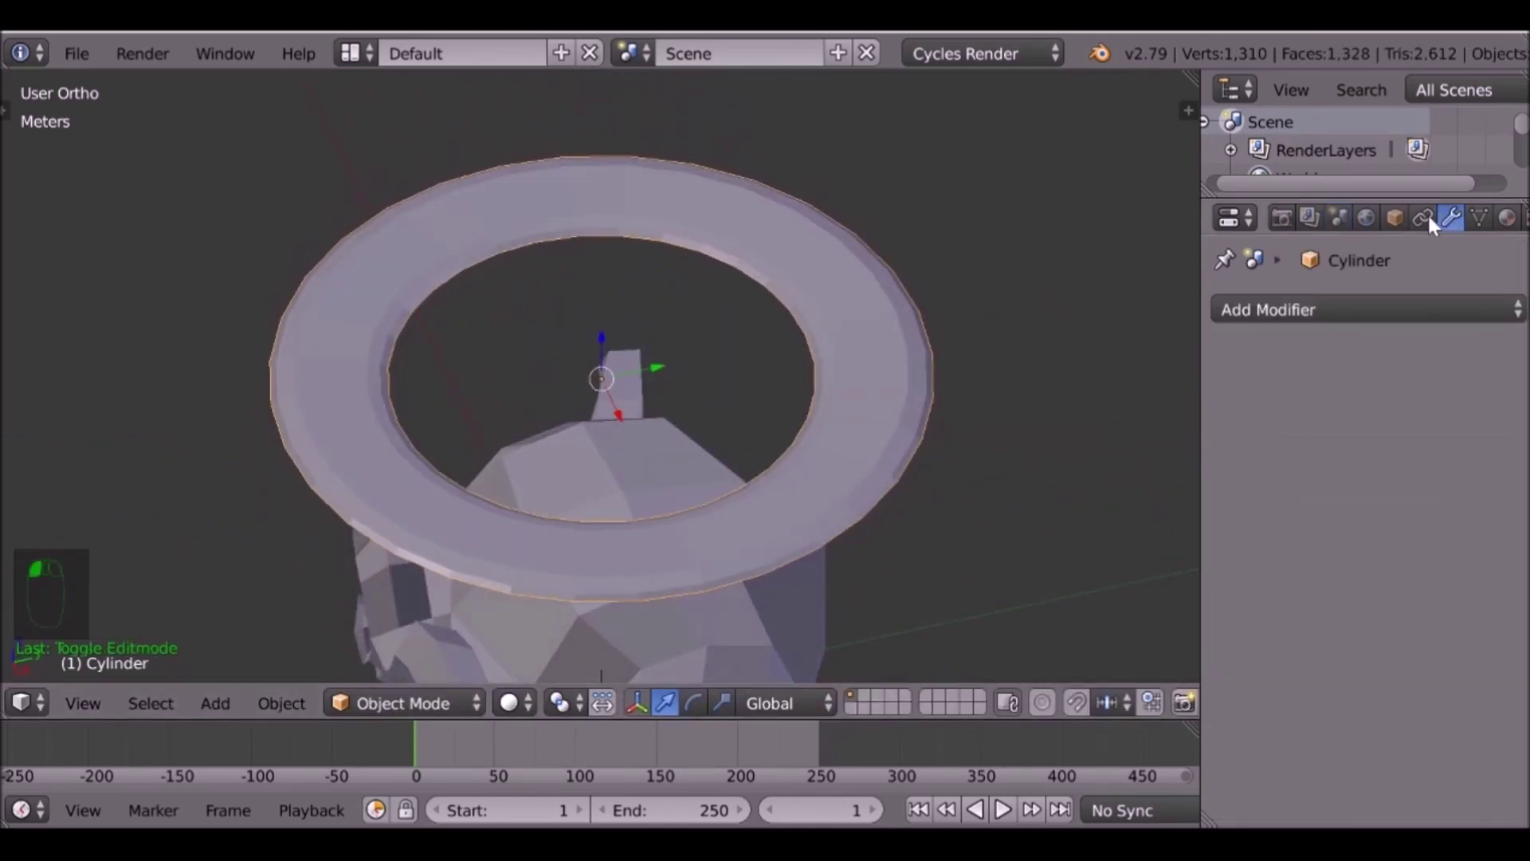
pyautogui.click(1391, 309)
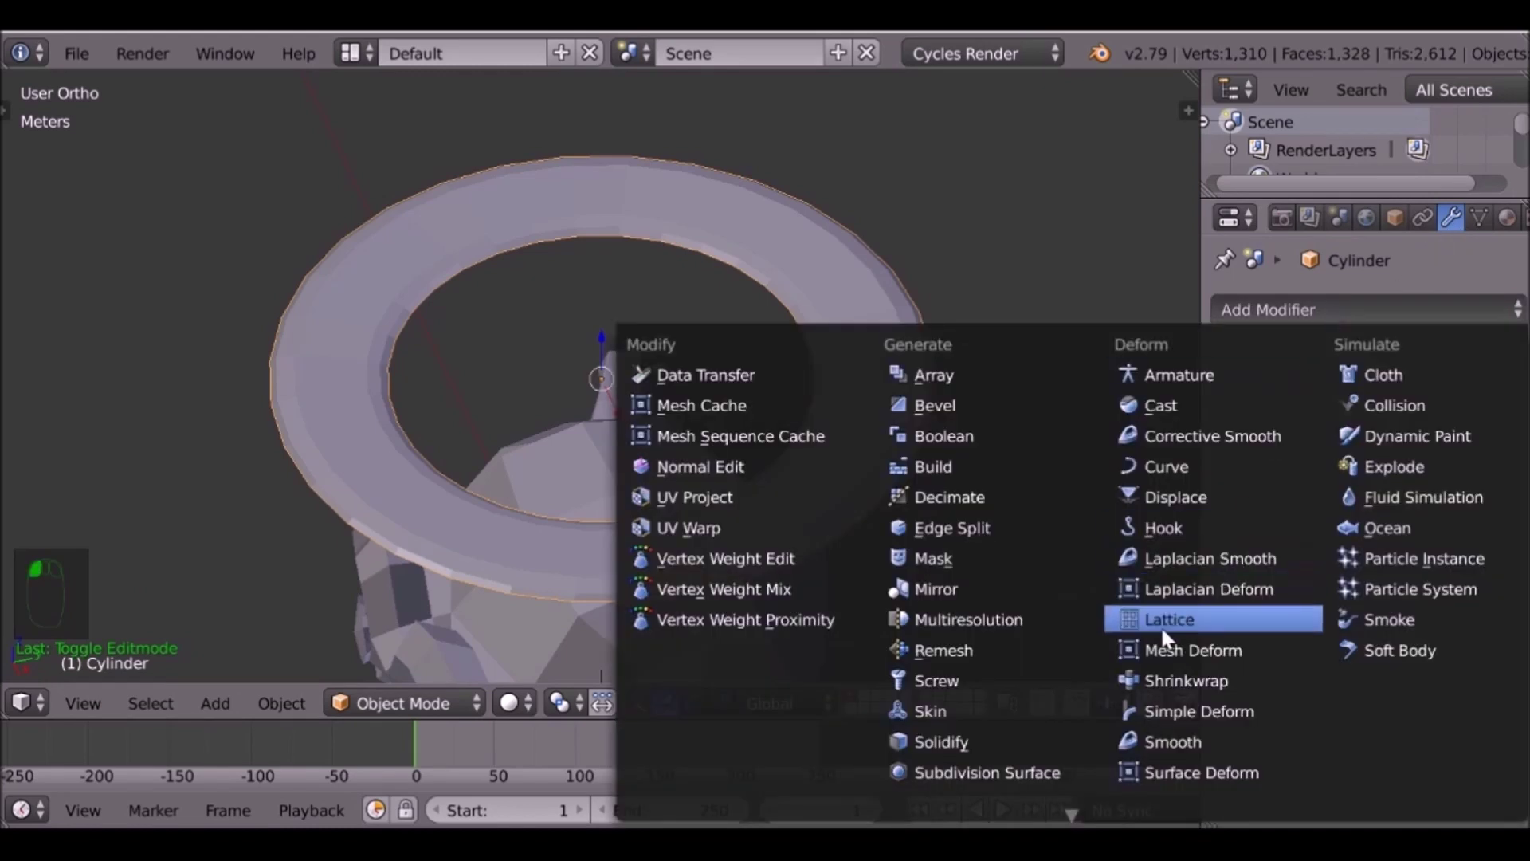
pyautogui.click(1006, 771)
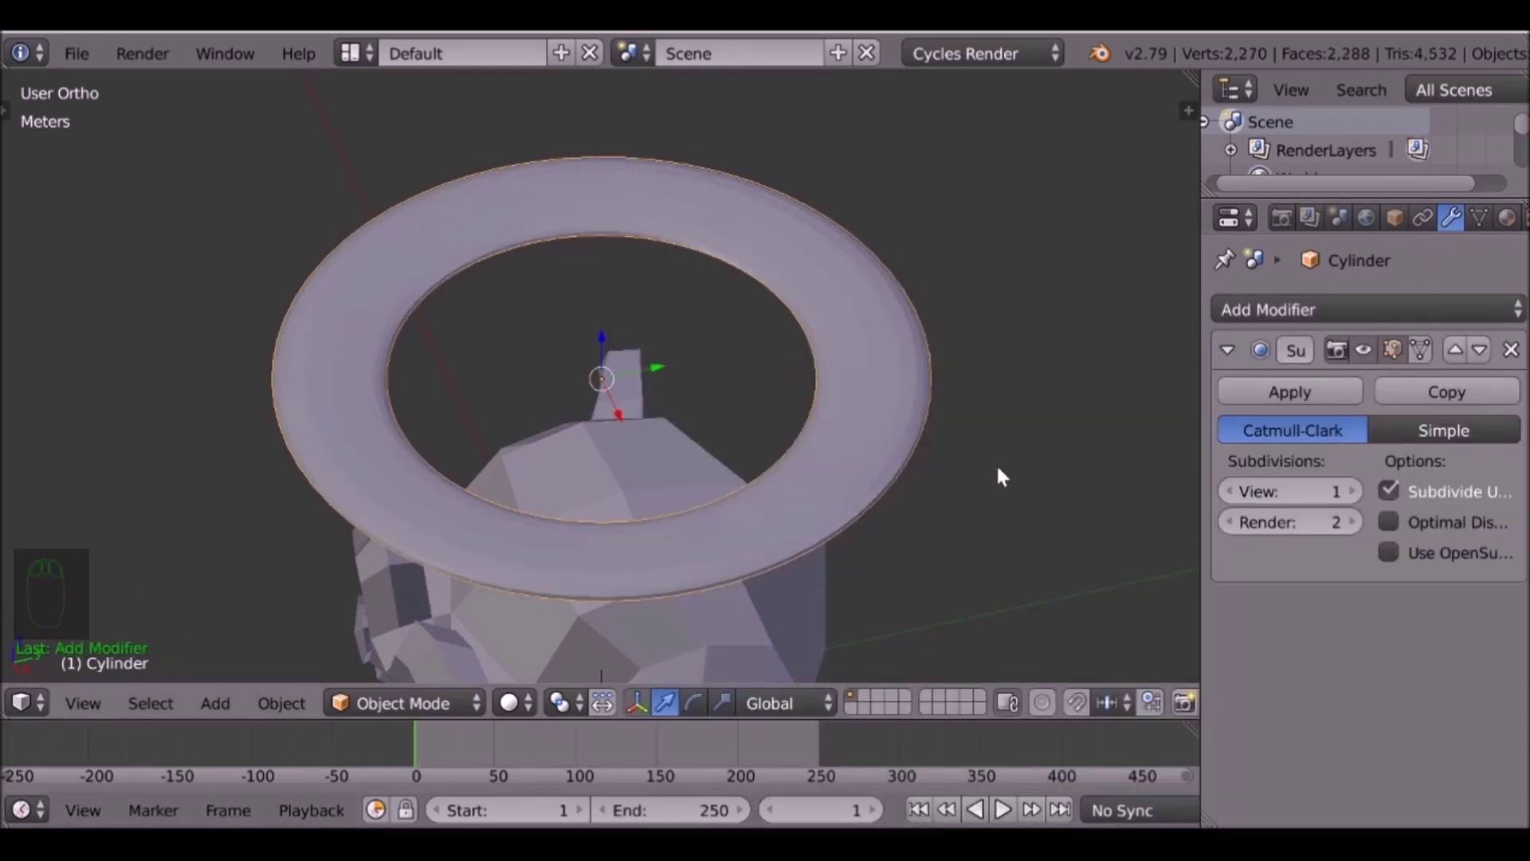
pyautogui.click(1354, 491)
# Apply smooth shading to the halo ring and inspect it above the head.
pyautogui.moveTo(857, 478); pyautogui.dragTo(849, 416, button='middle')
pyautogui.press('t')
pyautogui.scroll(-4, 75, 317)
pyautogui.click(80, 350)
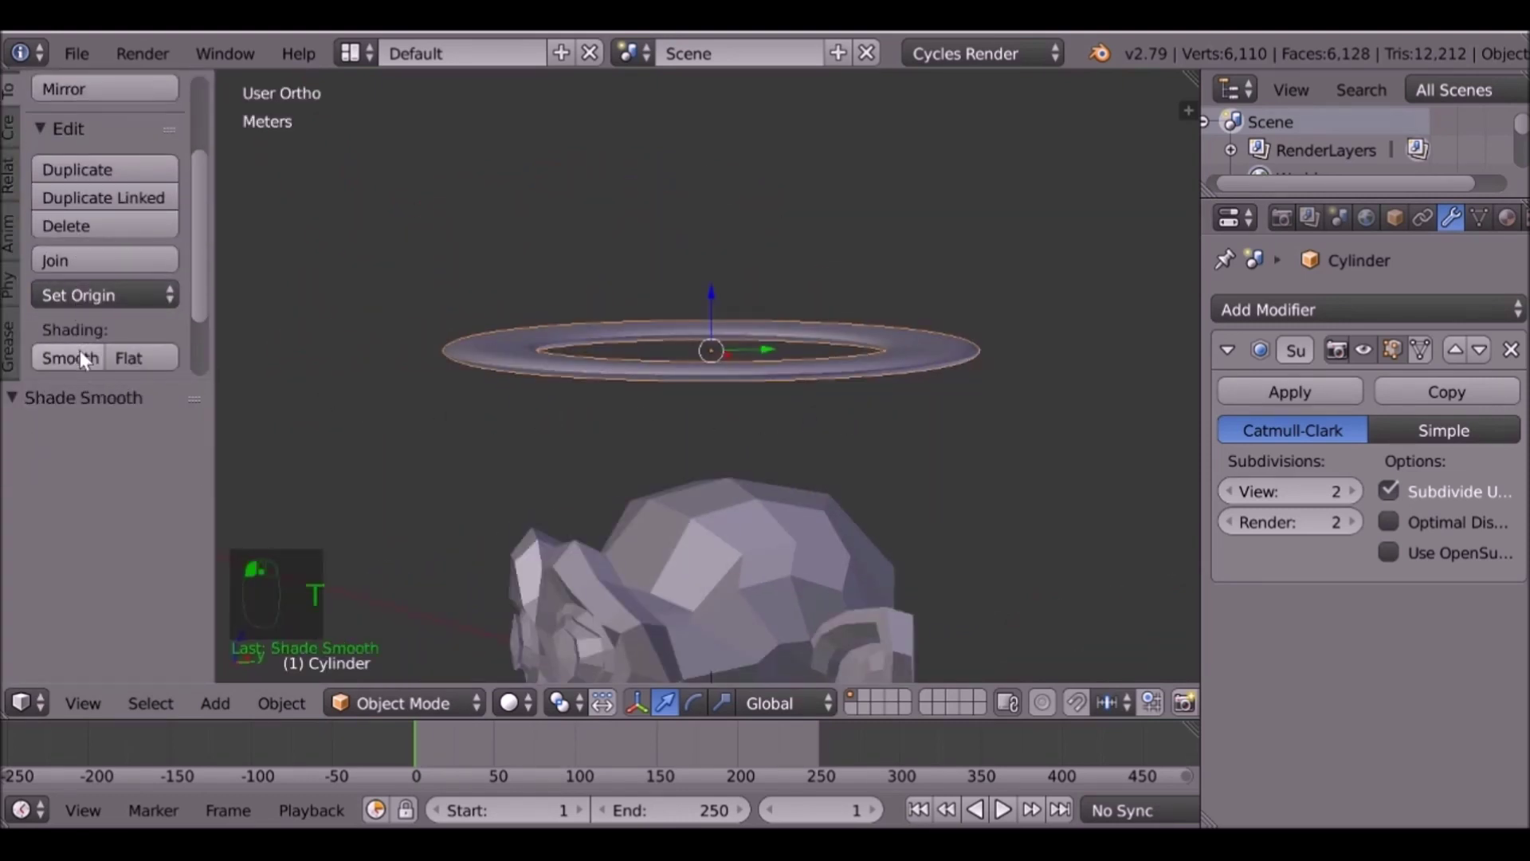
pyautogui.press('t')
pyautogui.moveTo(806, 369); pyautogui.dragTo(750, 295, button='middle')
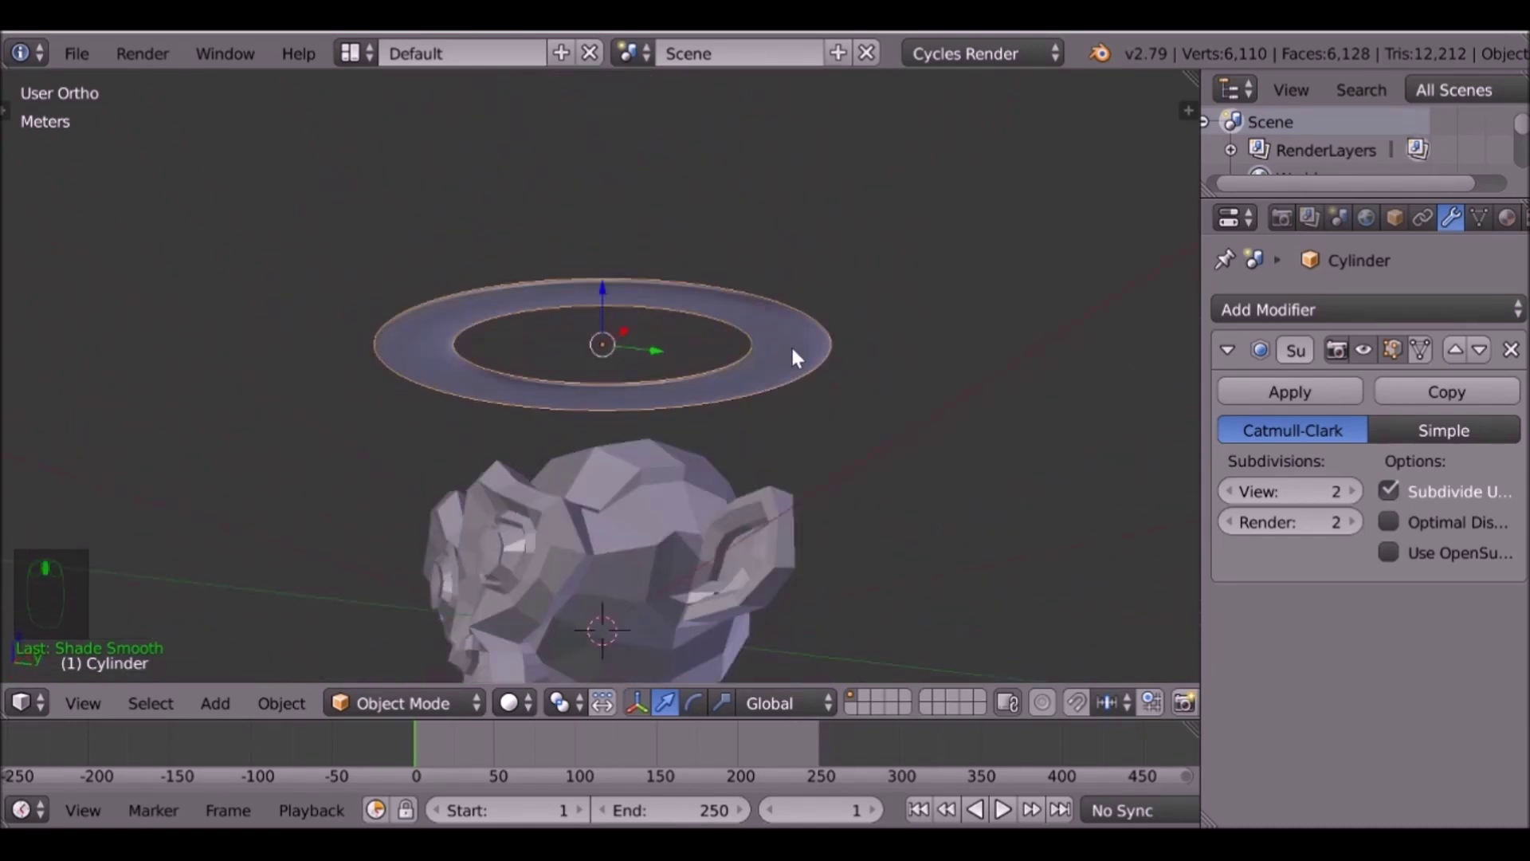
pyautogui.moveTo(788, 524); pyautogui.dragTo(798, 354, button='middle')
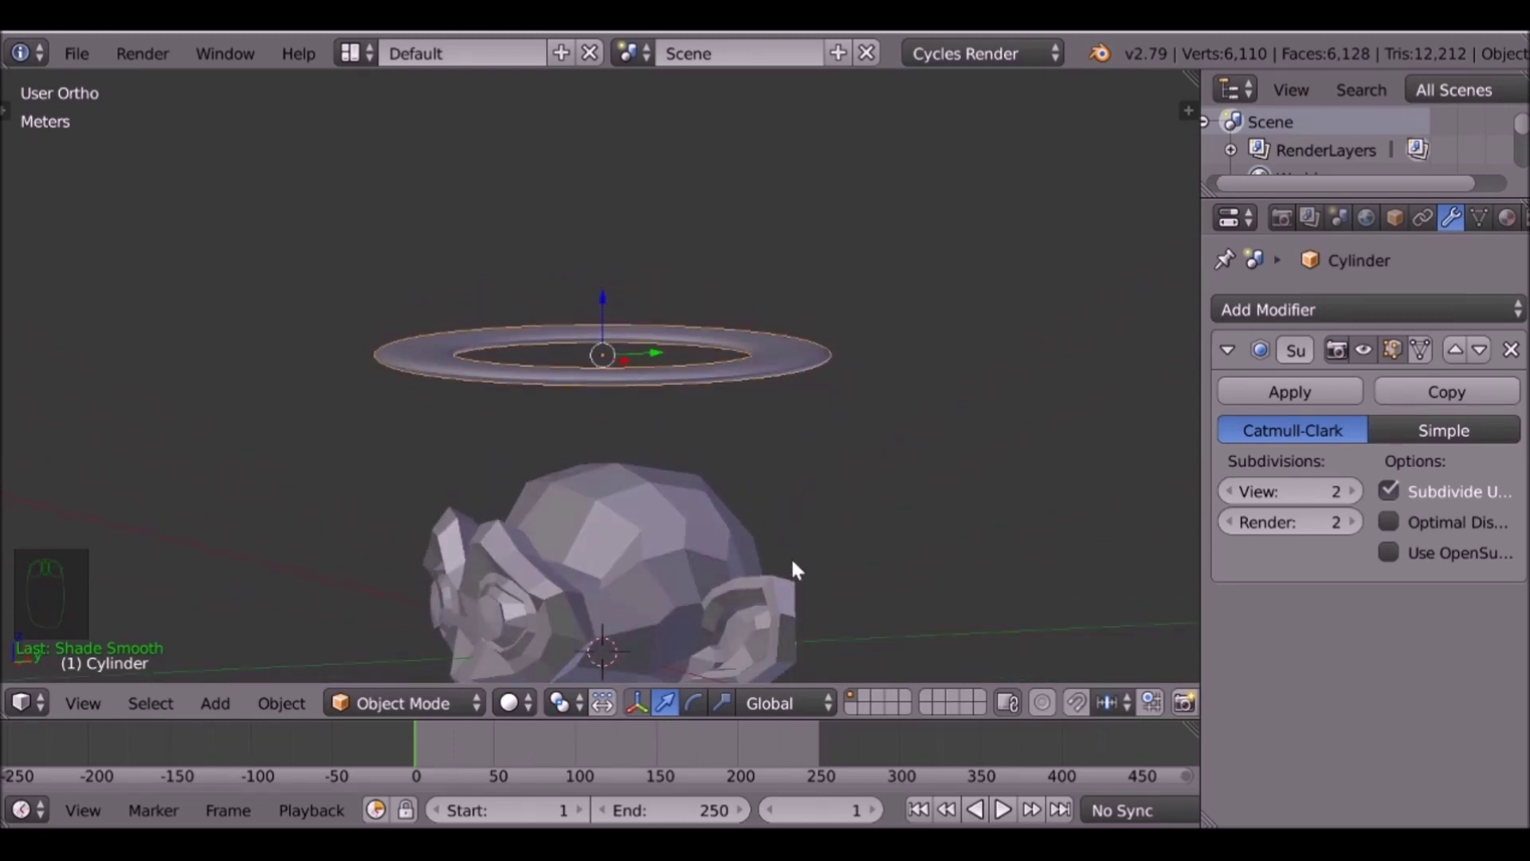
# In Edit Mode, box-select the positive-X half of the Suzanne head through the mesh in front view and delete its faces.
pyautogui.moveTo(793, 565); pyautogui.dragTo(707, 363, button='middle')
pyautogui.rightClick(706, 364)
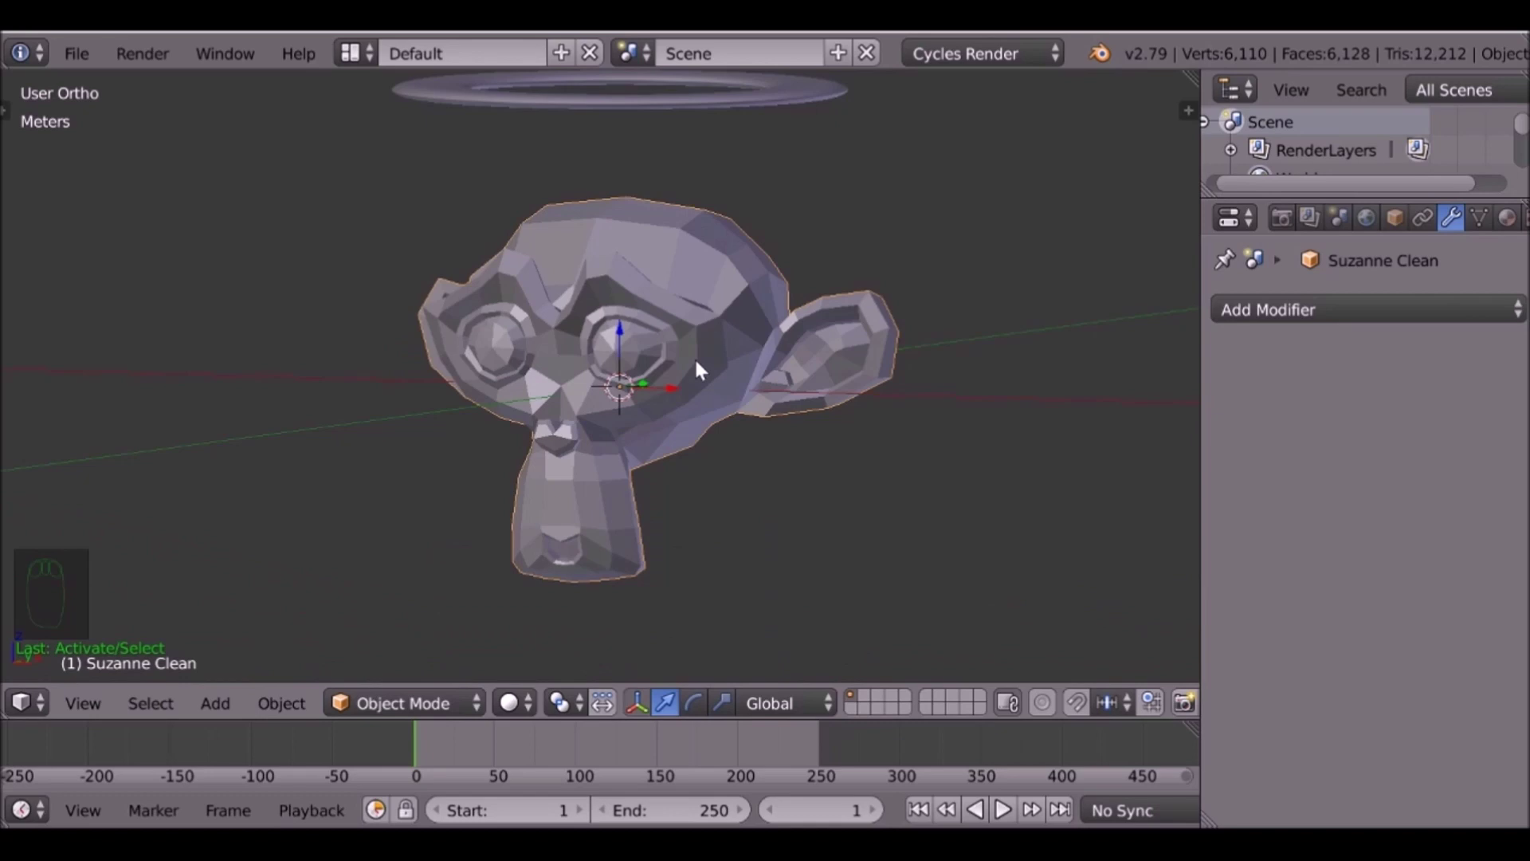
pyautogui.press('Tab')
pyautogui.scroll(3, 672, 365)
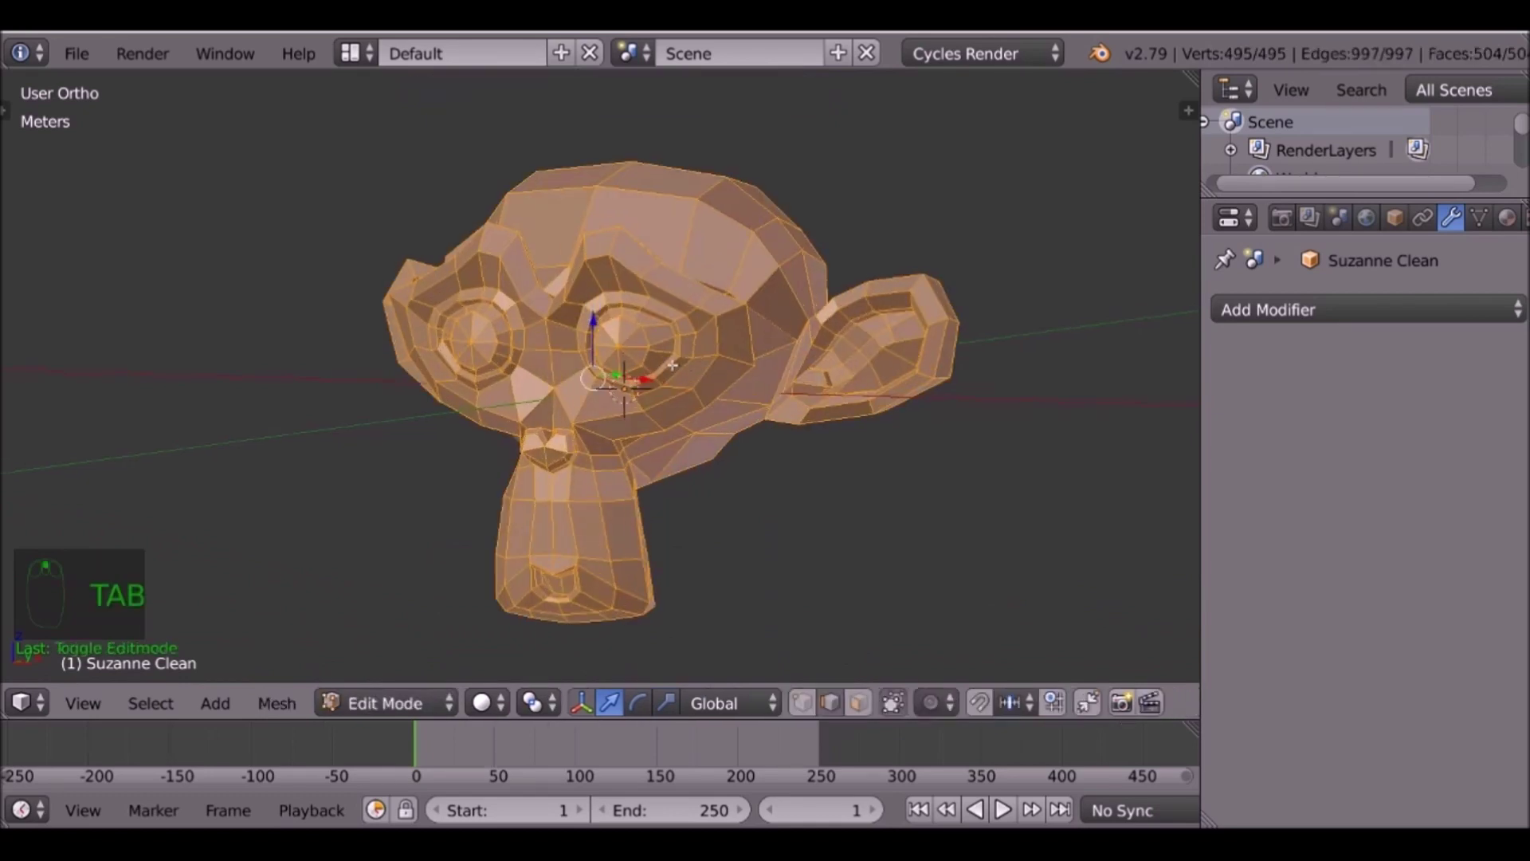
pyautogui.scroll(-3, 672, 365)
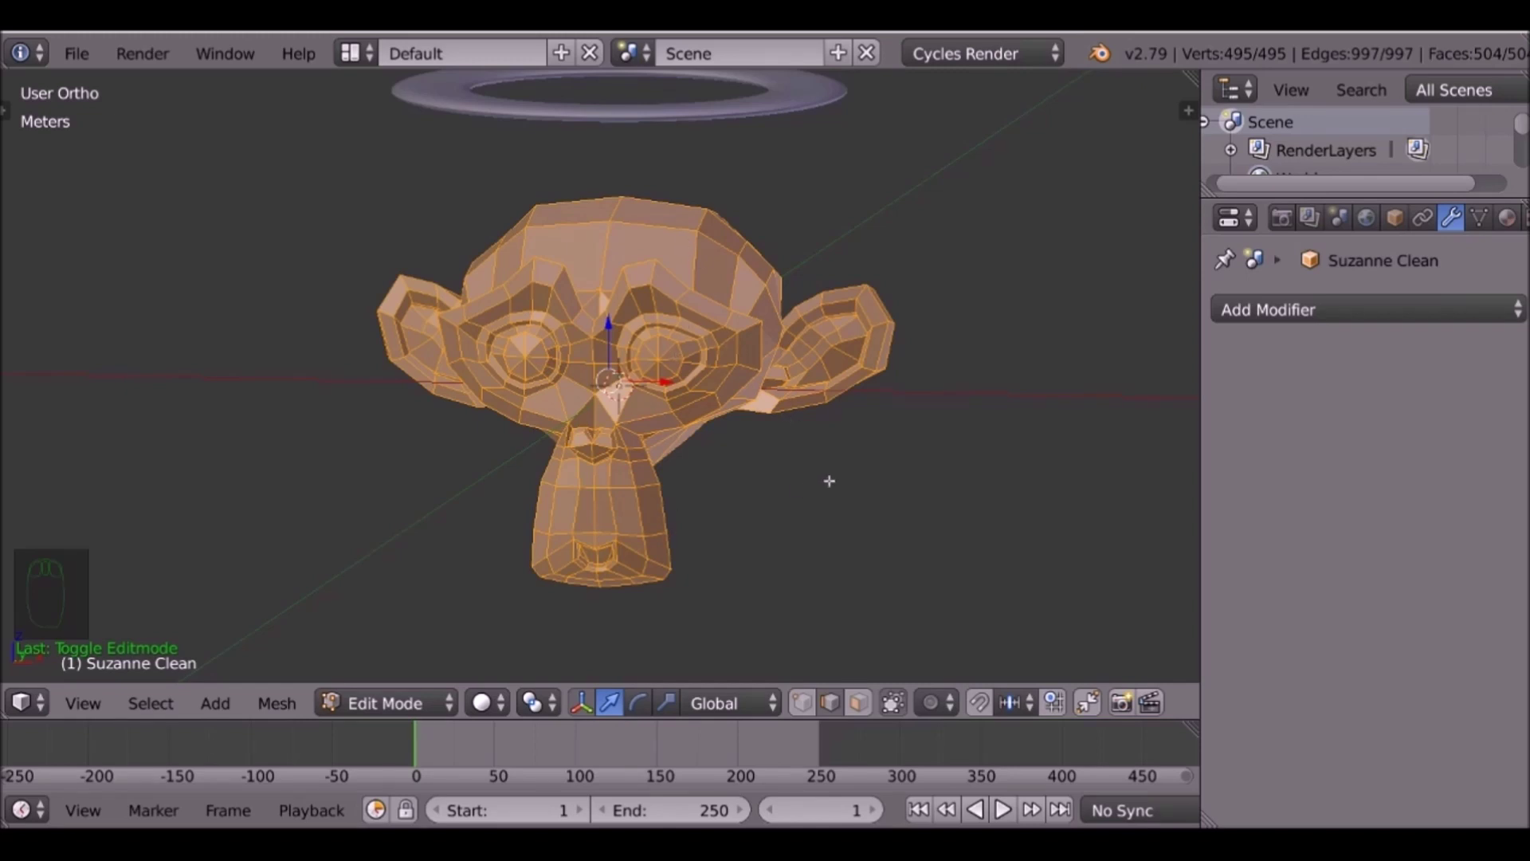
pyautogui.press('KP_1')
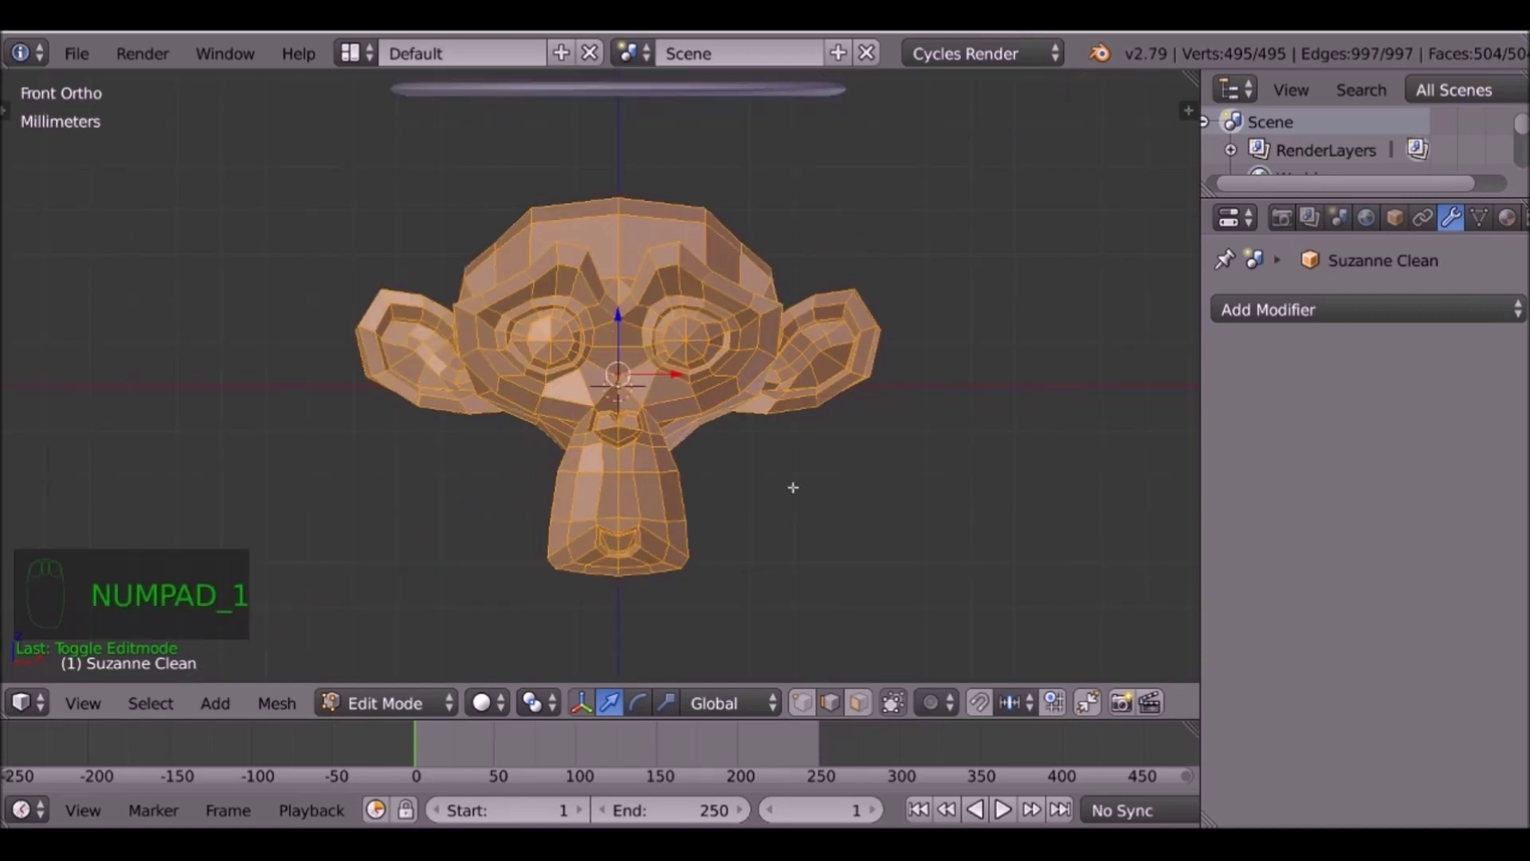
pyautogui.press('a')
pyautogui.press('a')
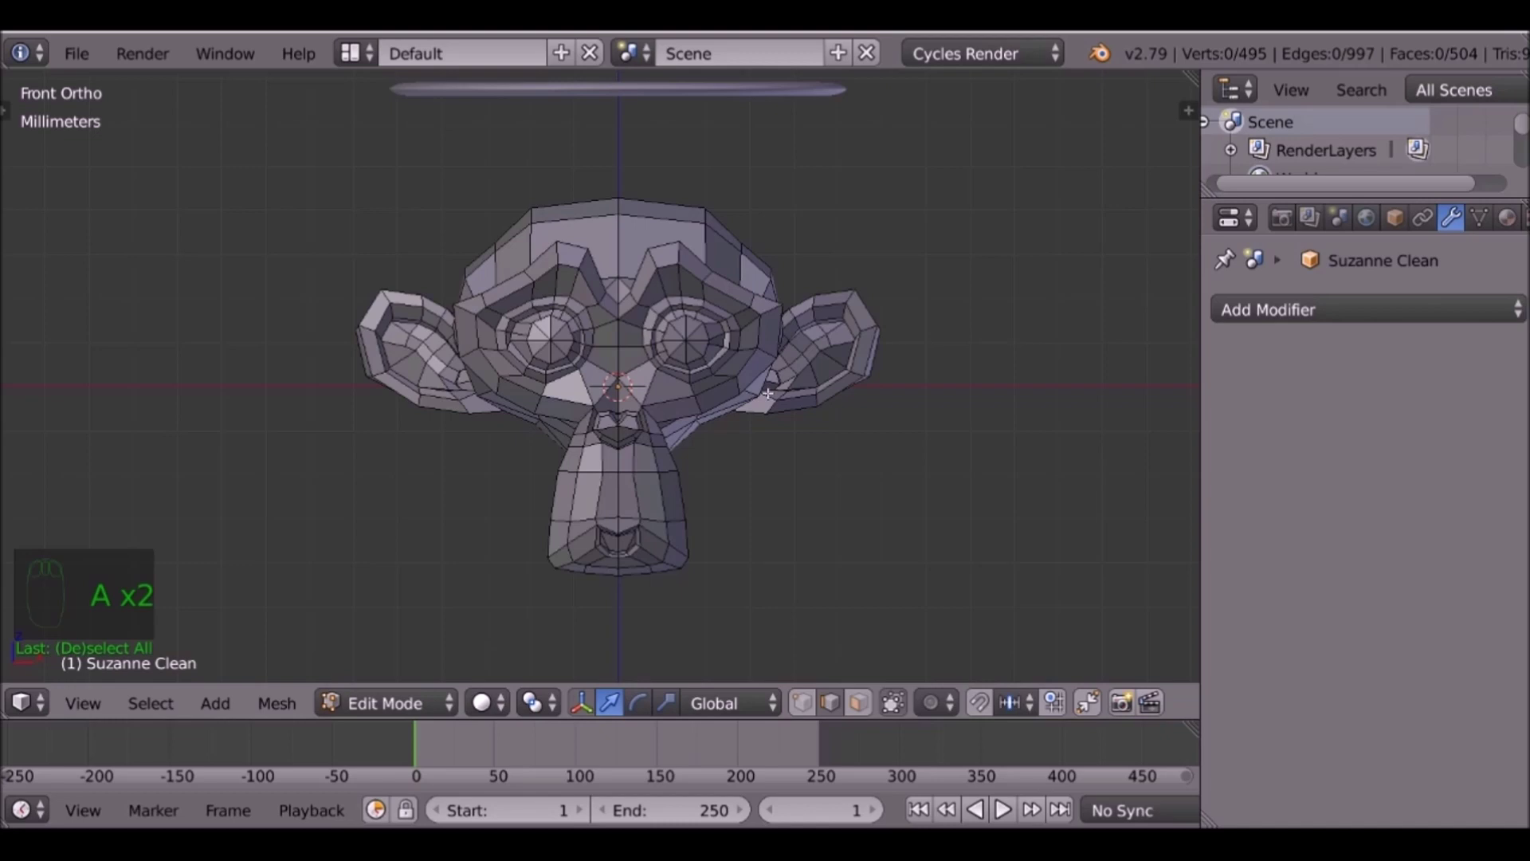
pyautogui.press('z')
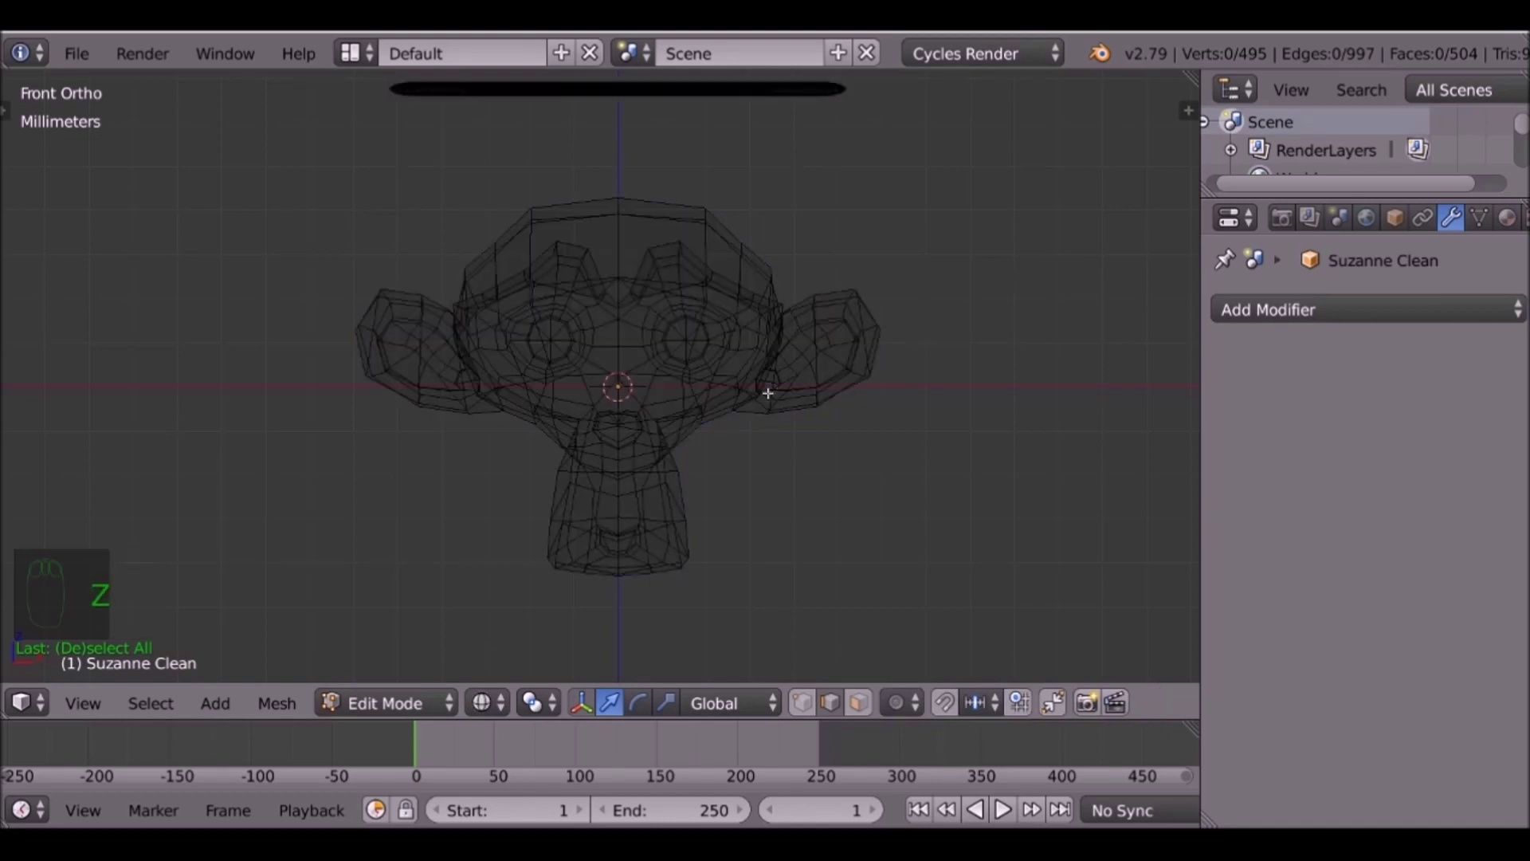
pyautogui.press('b')
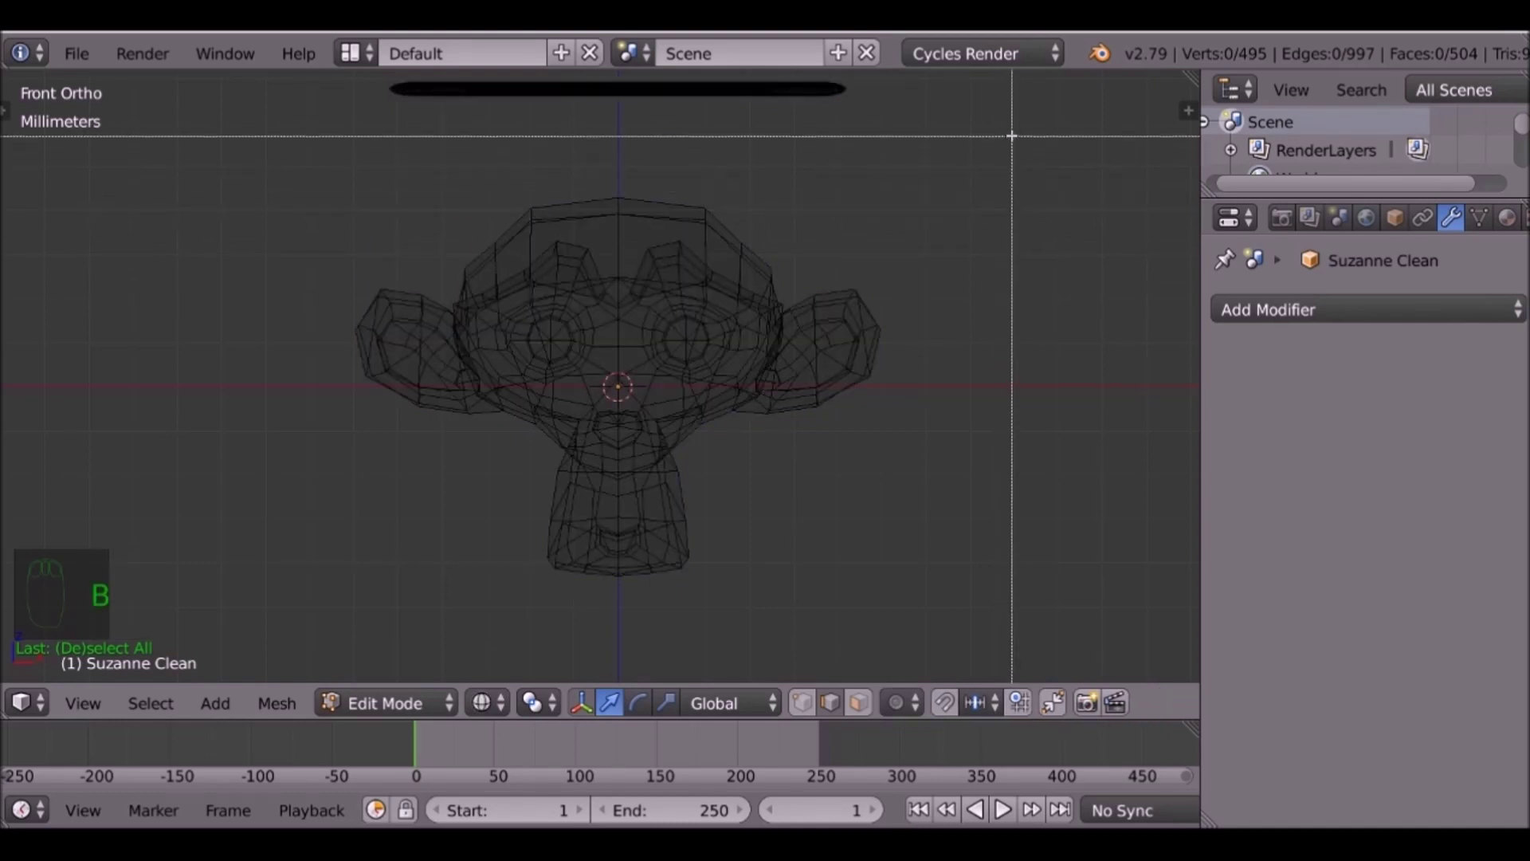
pyautogui.moveTo(1010, 134); pyautogui.dragTo(619, 640)
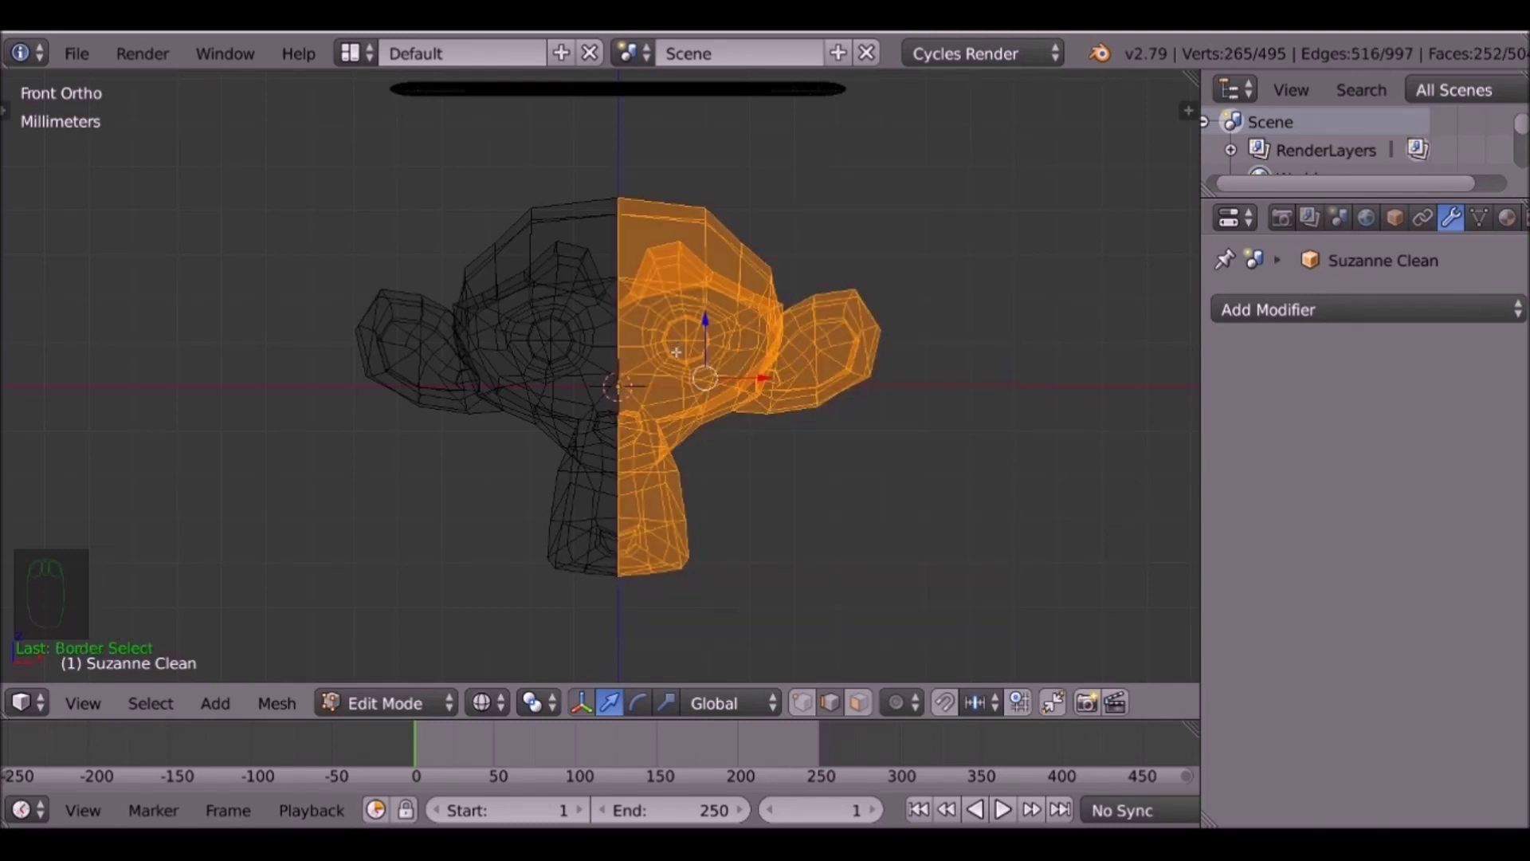
pyautogui.press('x')
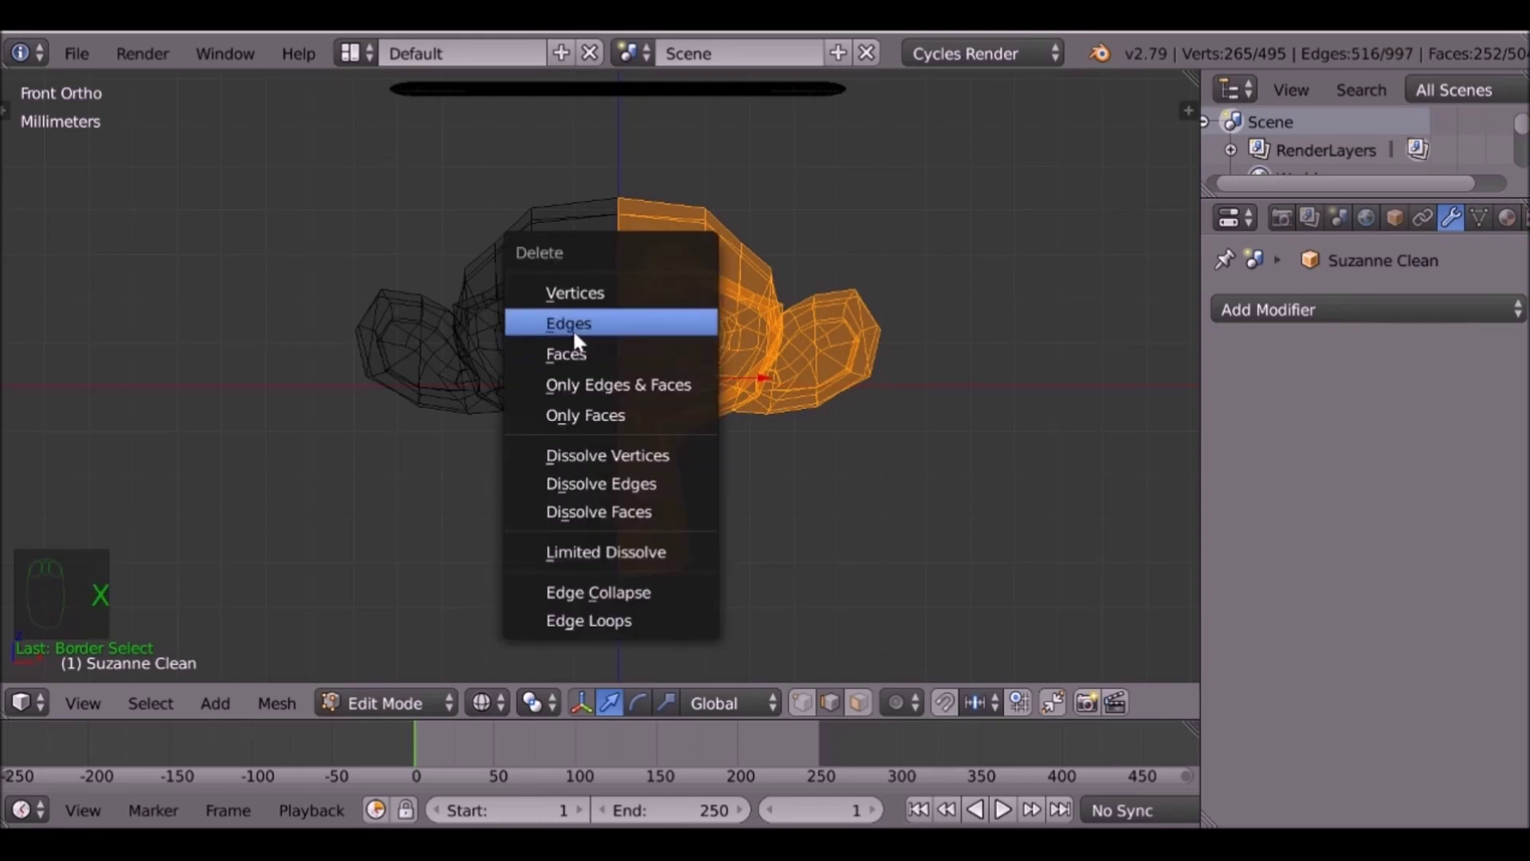
pyautogui.click(588, 359)
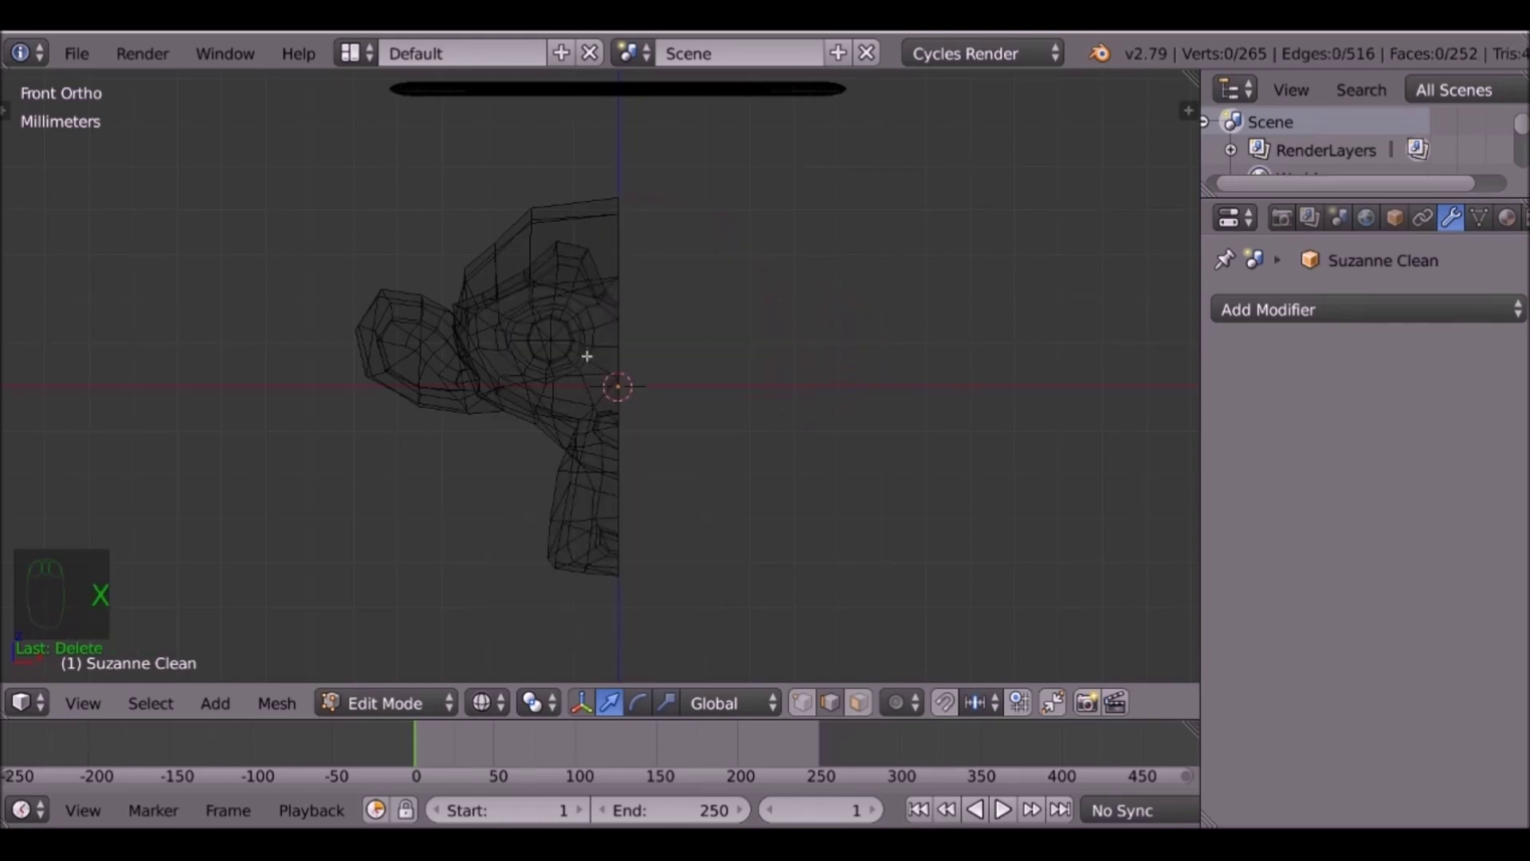
# Return the half head to Object Mode with solid shading and add an X-axis Mirror modifier with Clipping enabled.
pyautogui.moveTo(673, 311)
pyautogui.mouseDown(button='middle')
pyautogui.moveTo(803, 357)
pyautogui.moveTo(763, 369)
pyautogui.moveTo(830, 342)
pyautogui.mouseUp(button='middle')
pyautogui.press('z')
pyautogui.press('Tab')
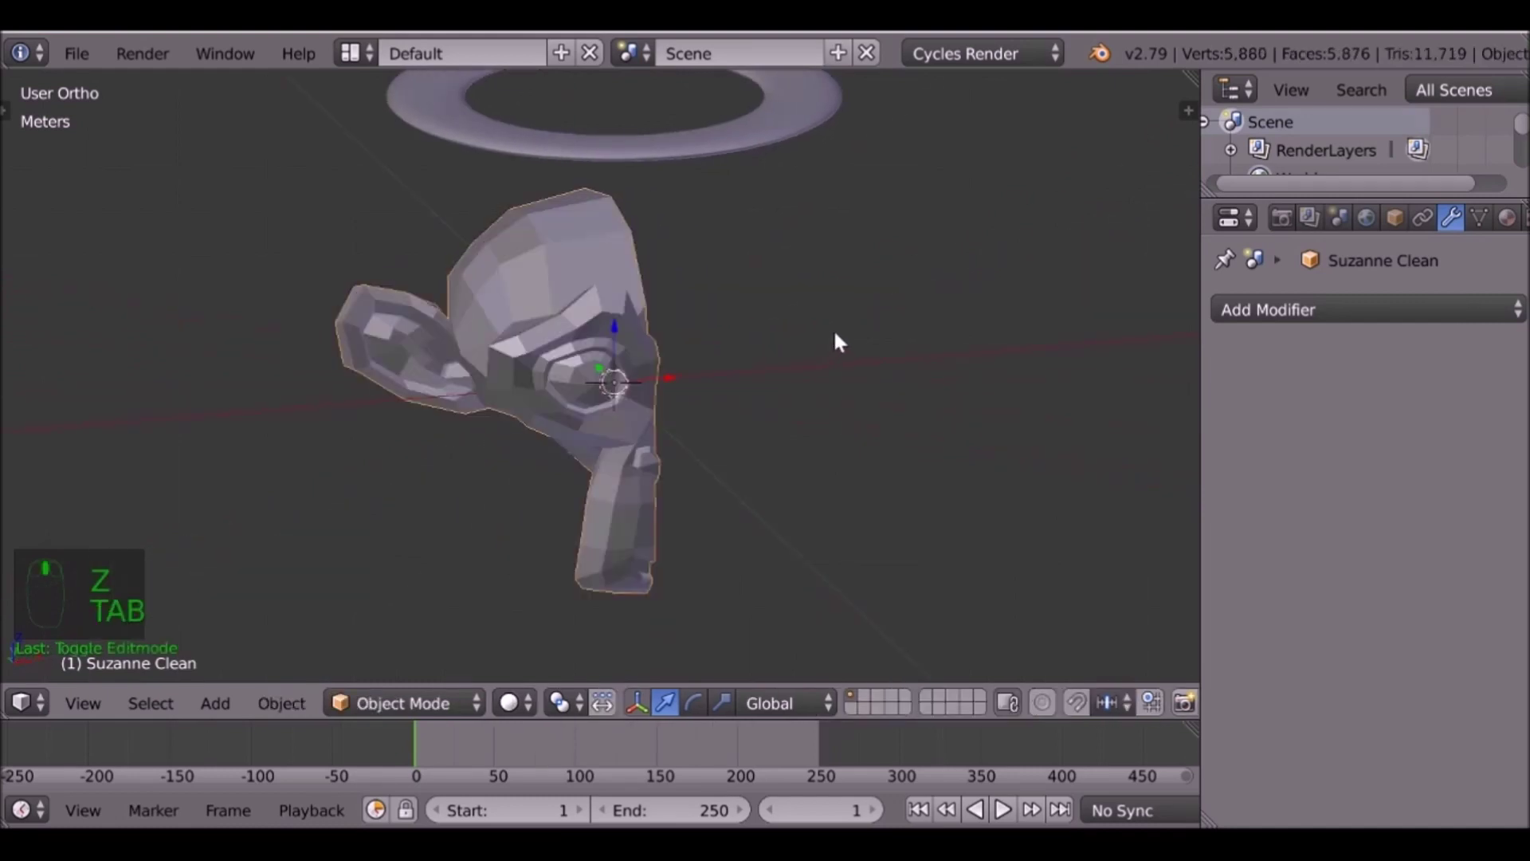
pyautogui.click(1350, 309)
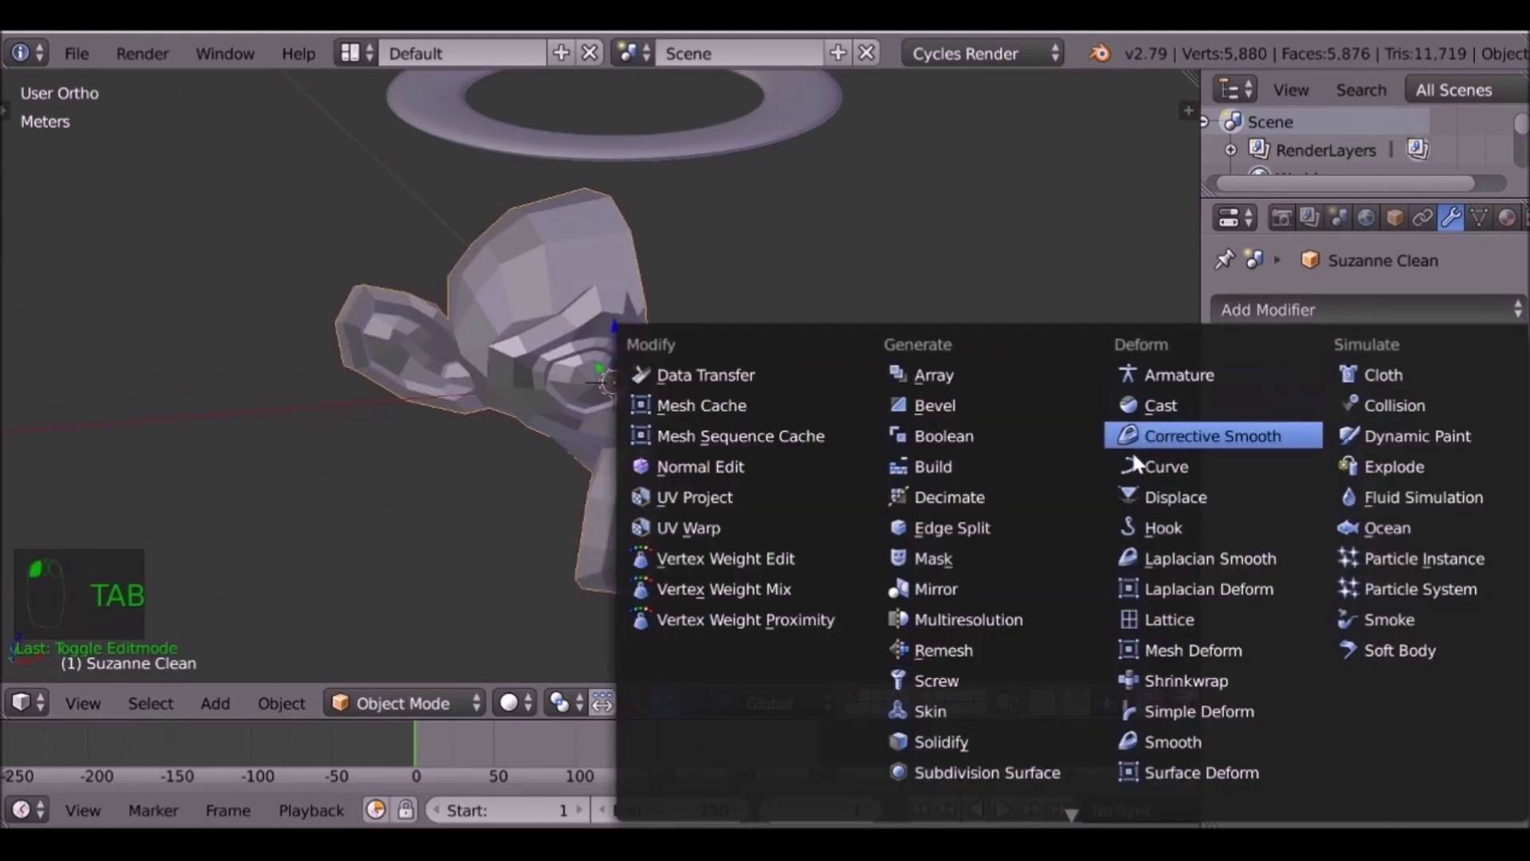
pyautogui.click(992, 588)
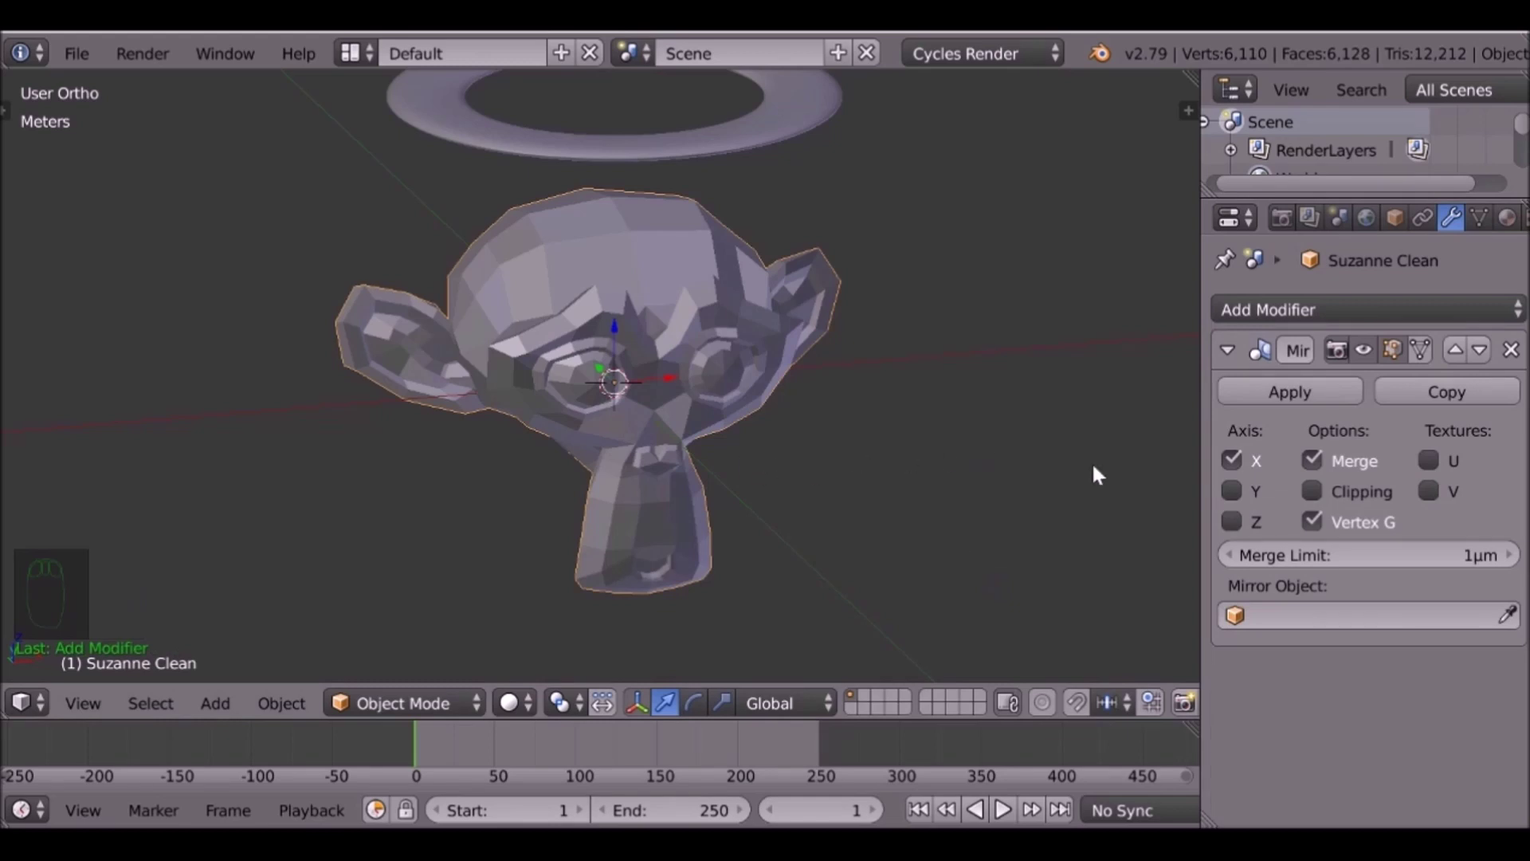
pyautogui.click(1312, 489)
pyautogui.moveTo(876, 433); pyautogui.dragTo(816, 440, button='middle')
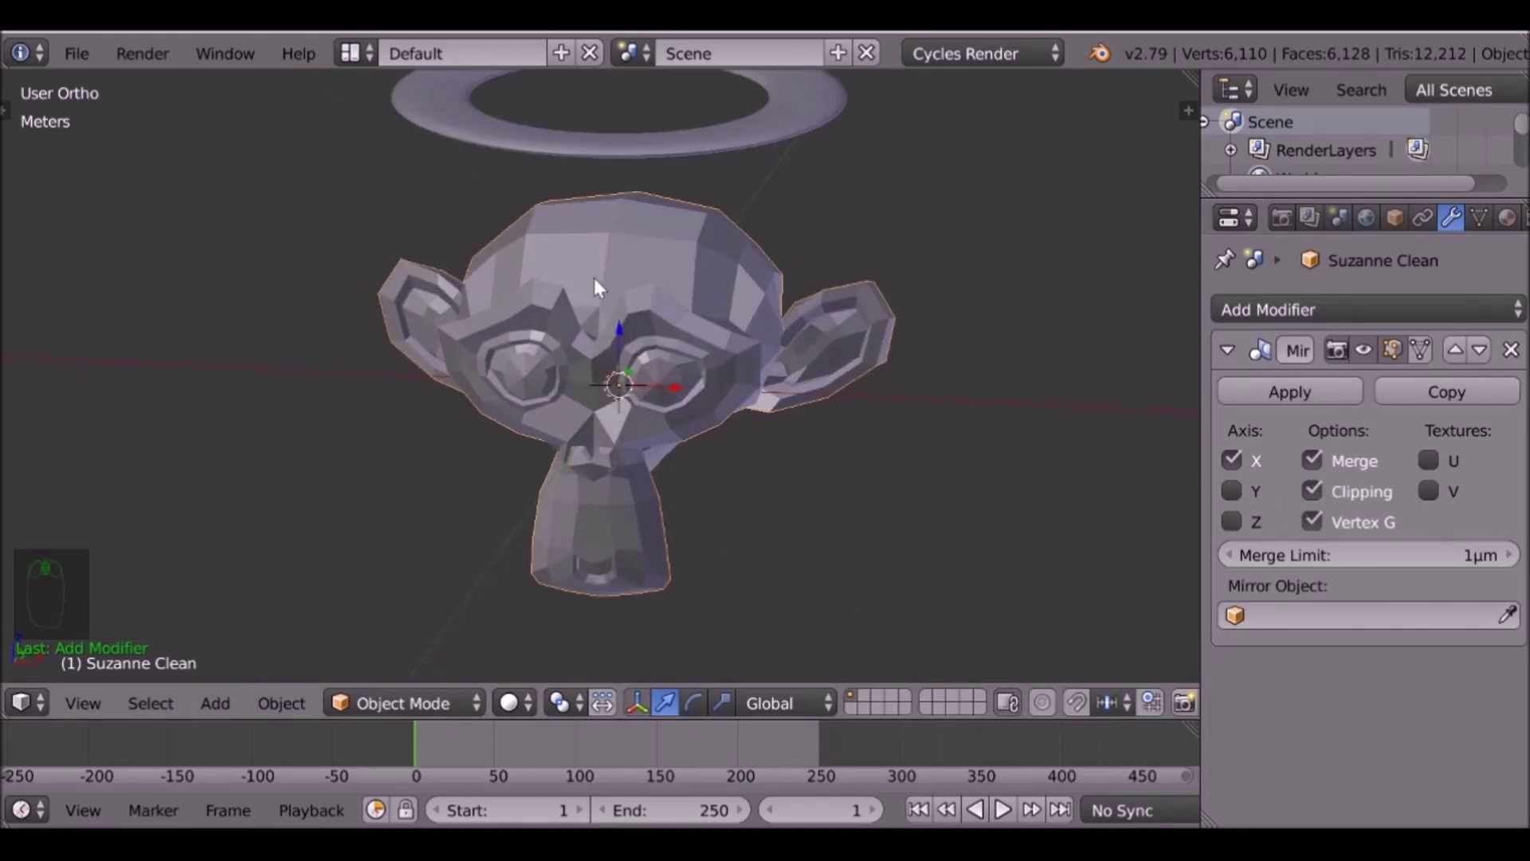
# Enter Edit Mode on the mirrored head and select an edge on top of the brow on the editable half.
pyautogui.moveTo(658, 296); pyautogui.dragTo(673, 277, button='middle')
pyautogui.press('KP_1')
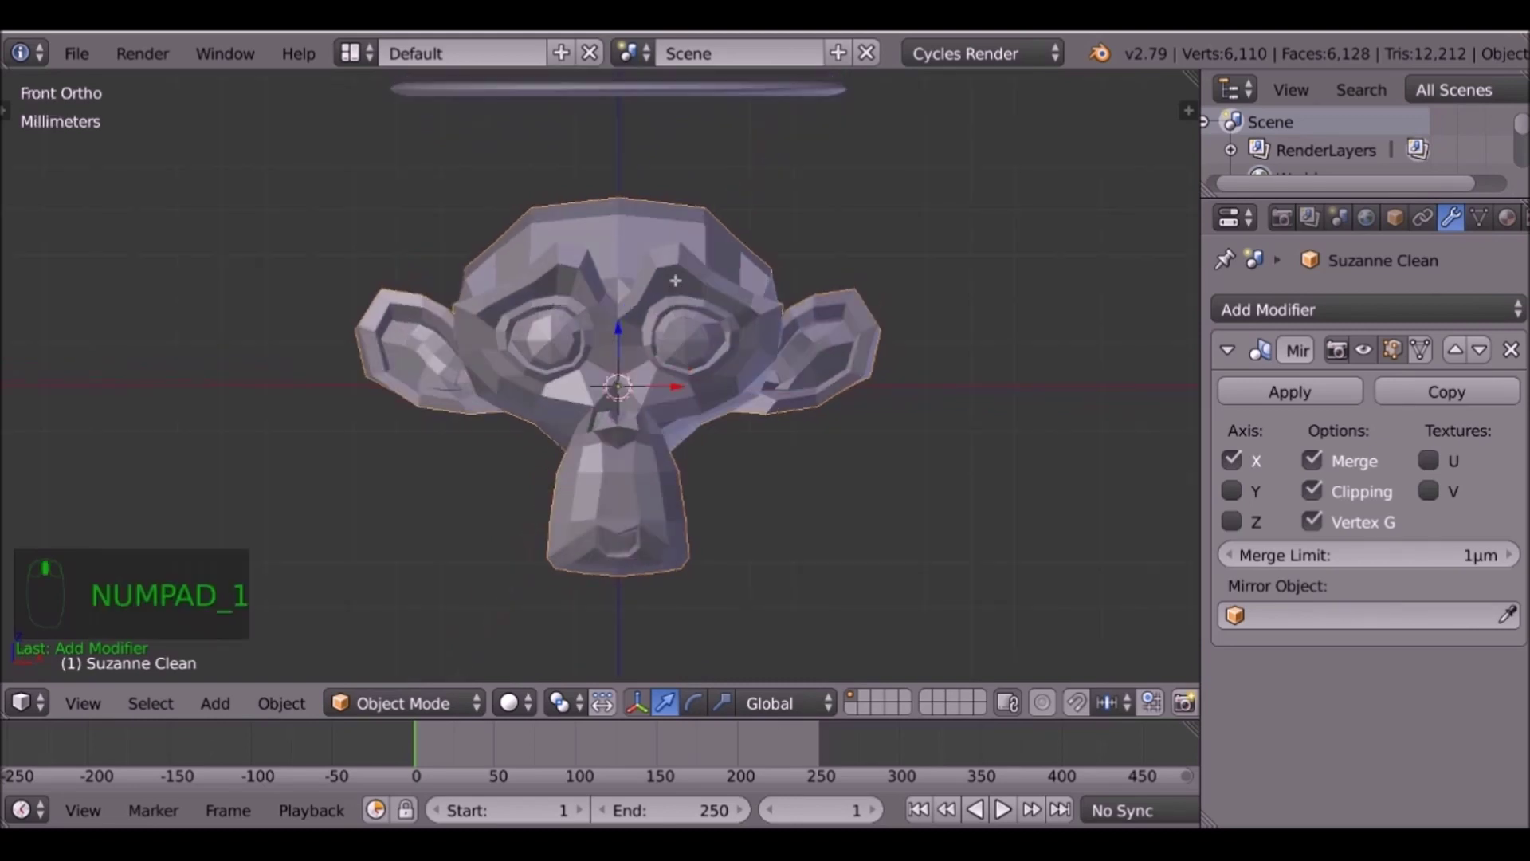
pyautogui.press('Tab')
pyautogui.scroll(3, 674, 279)
pyautogui.rightClick(498, 195)
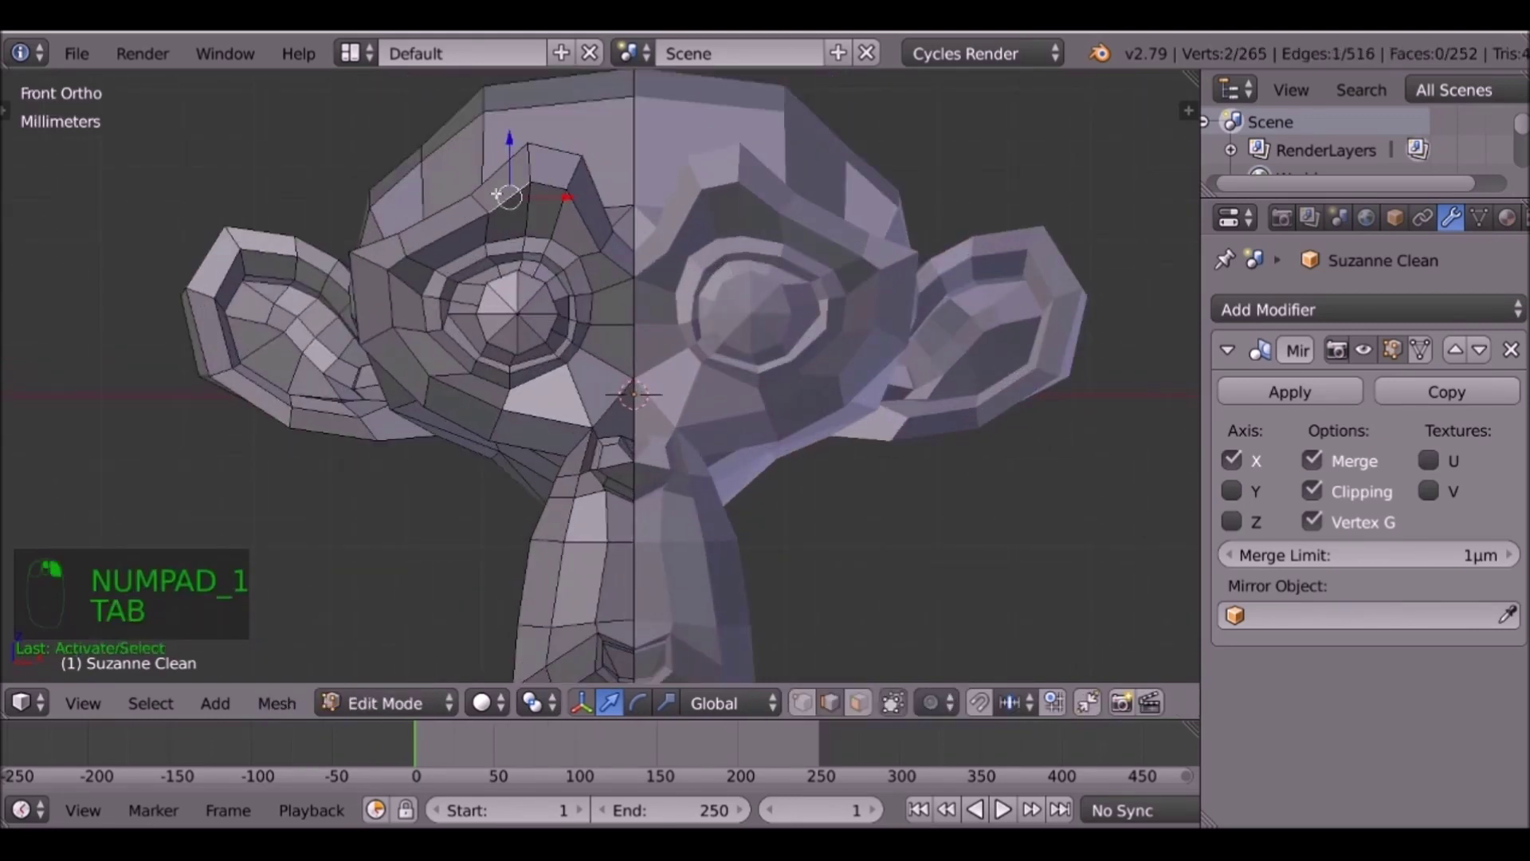
pyautogui.moveTo(590, 338); pyautogui.dragTo(876, 497, button='middle')
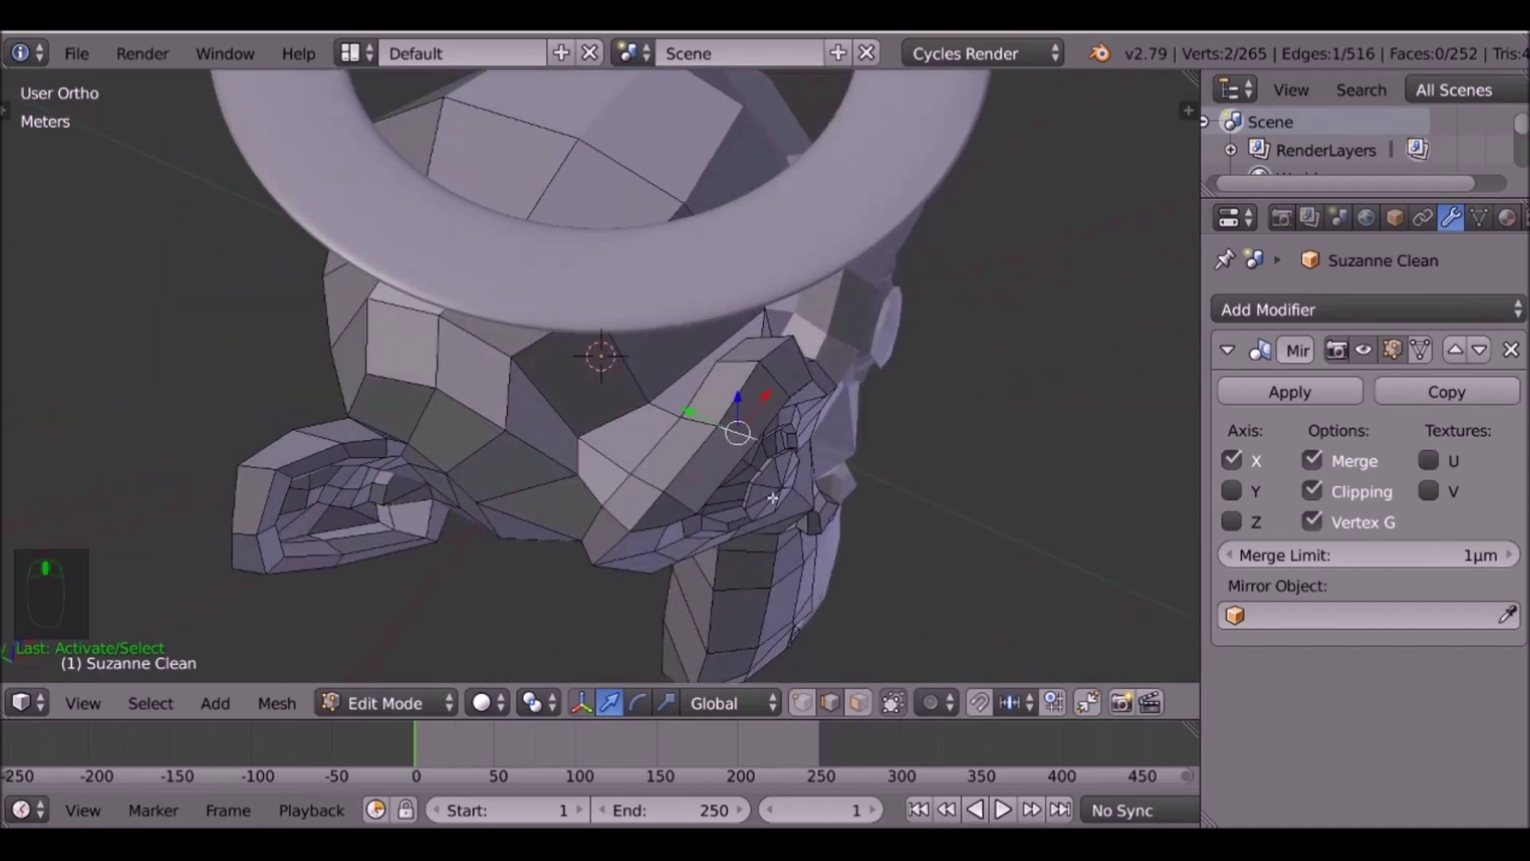
pyautogui.moveTo(714, 408); pyautogui.dragTo(766, 431, button='middle')
pyautogui.moveTo(872, 490); pyautogui.dragTo(827, 490, button='middle')
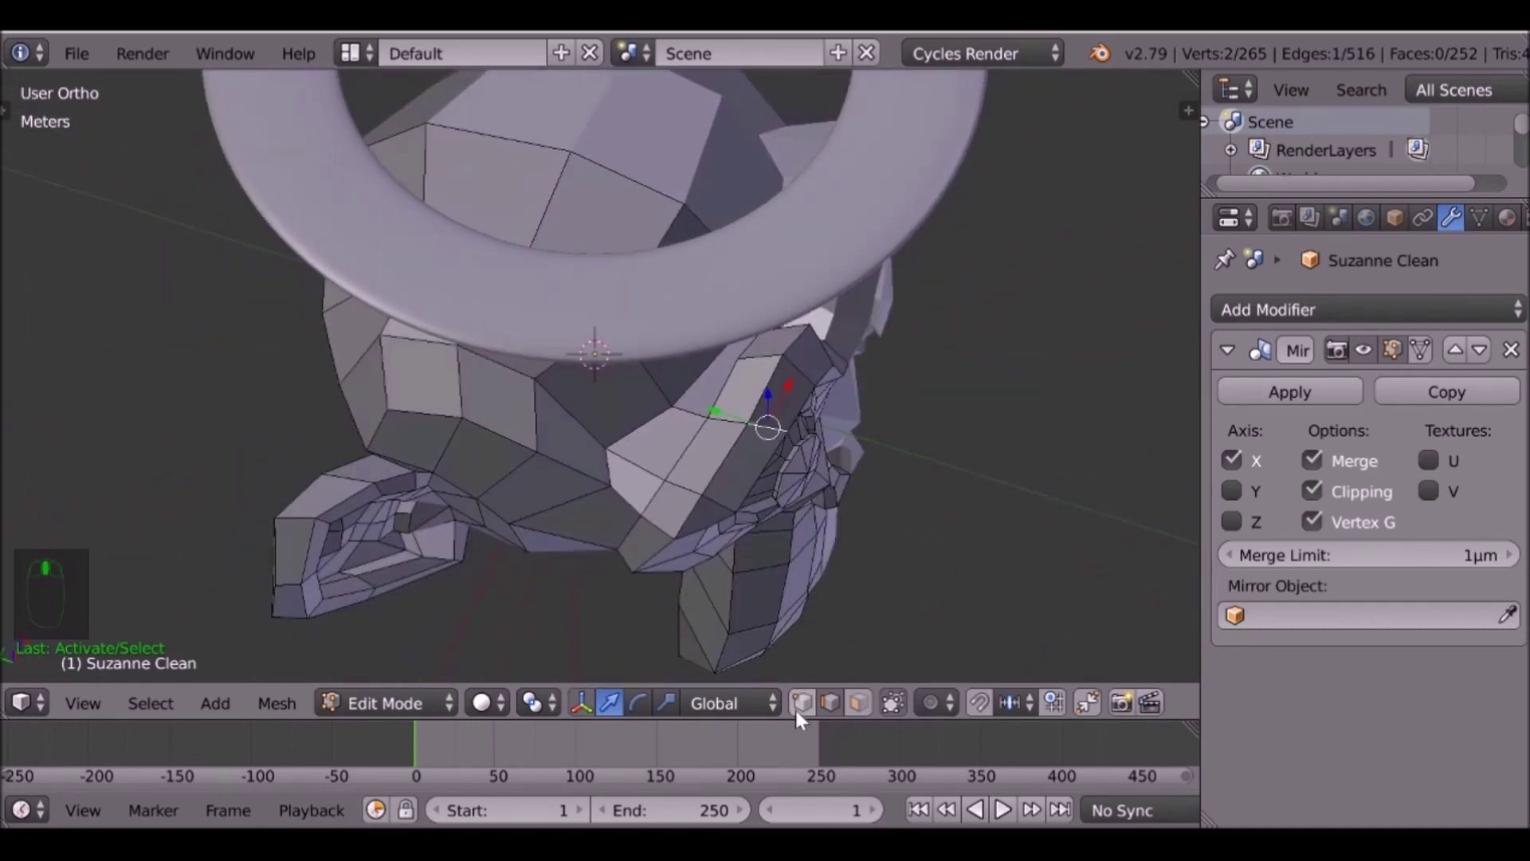
# Select three adjoining vertices across the top of the brow in vertex mode and move them up along Z and outward along X.
pyautogui.rightClick(780, 435)
pyautogui.keyDown('shift'); pyautogui.rightClick(762, 421); pyautogui.keyUp('shift')
pyautogui.keyDown('shift'); pyautogui.rightClick(713, 426); pyautogui.keyUp('shift')
pyautogui.moveTo(743, 440); pyautogui.dragTo(486, 207, button='middle')
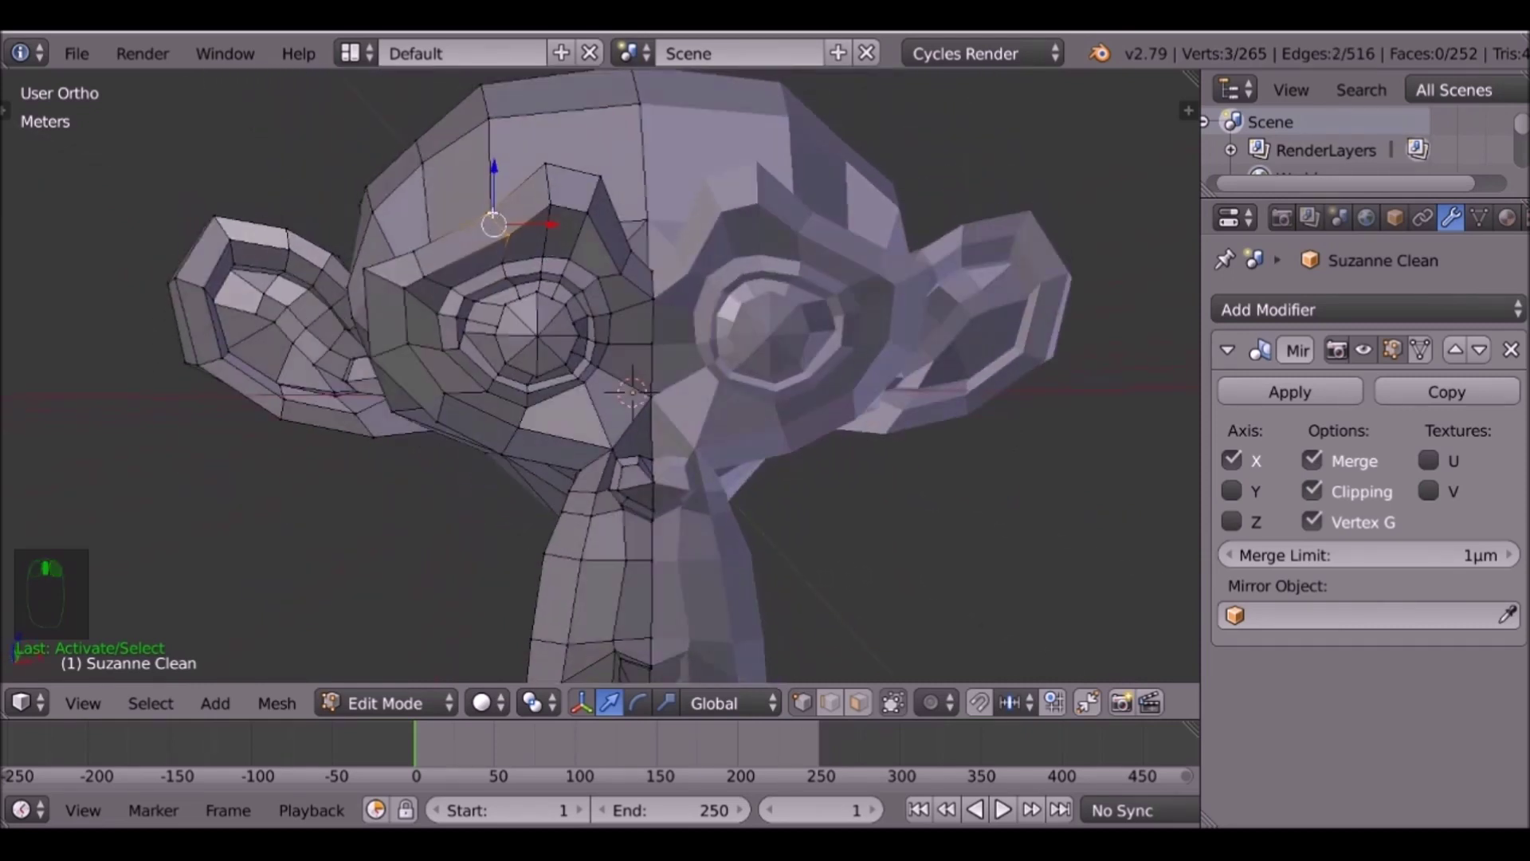
pyautogui.press('KP_1')
pyautogui.moveTo(479, 149); pyautogui.dragTo(479, 130)
pyautogui.moveTo(537, 187); pyautogui.dragTo(480, 186)
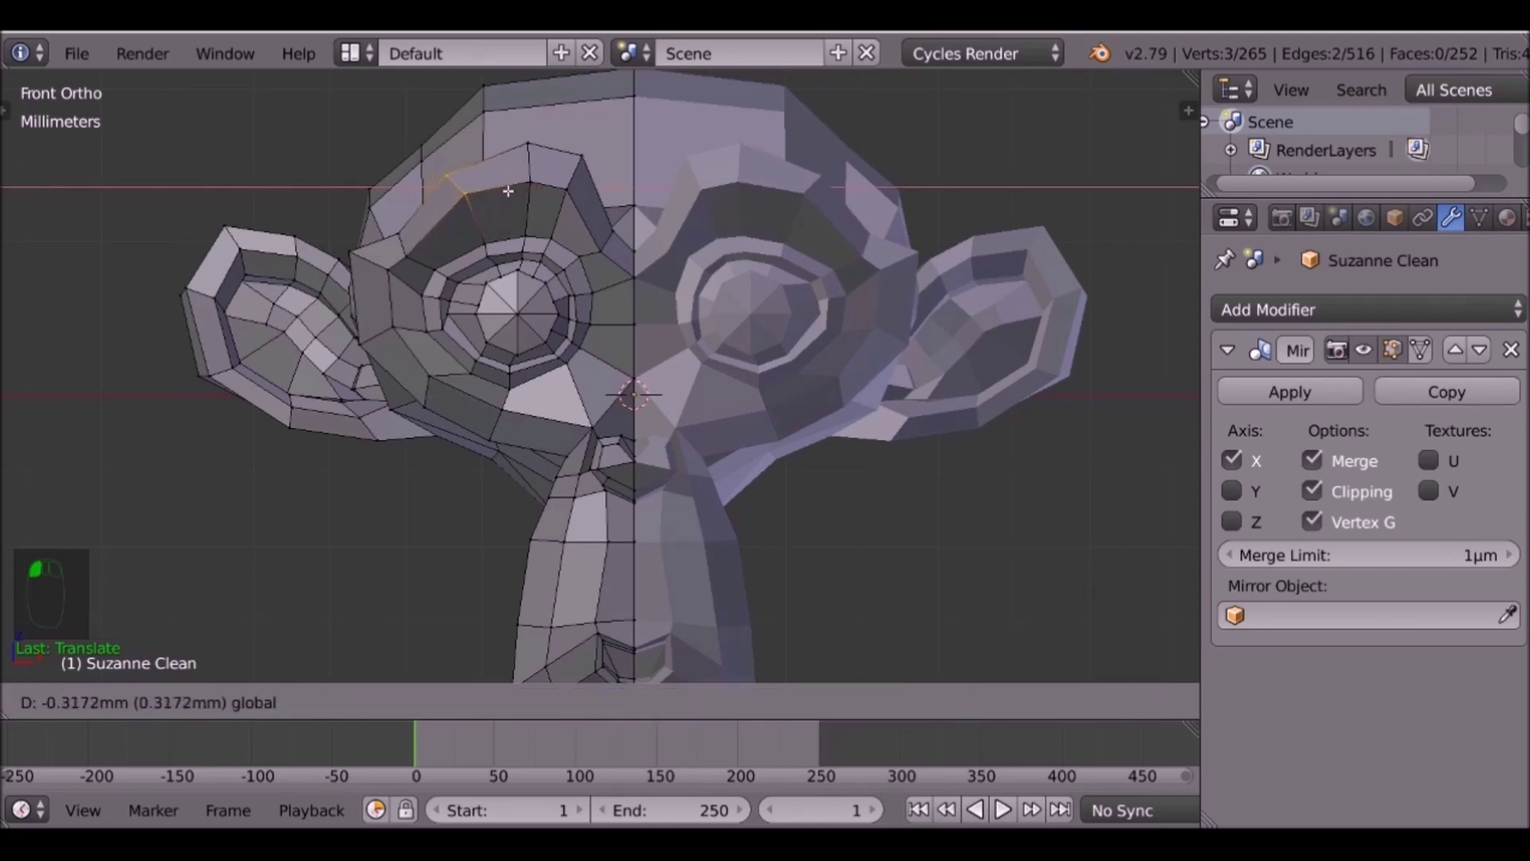
pyautogui.click(481, 187)
# Select the three upper mouth-corner vertices and move them about 0.6 mm outward and slightly up, using proportional editing at size 1.33.
pyautogui.keyDown('shift'); pyautogui.moveTo(555, 344); pyautogui.dragTo(537, 172, button='middle'); pyautogui.keyUp('shift')
pyautogui.moveTo(603, 476); pyautogui.dragTo(588, 415, button='middle')
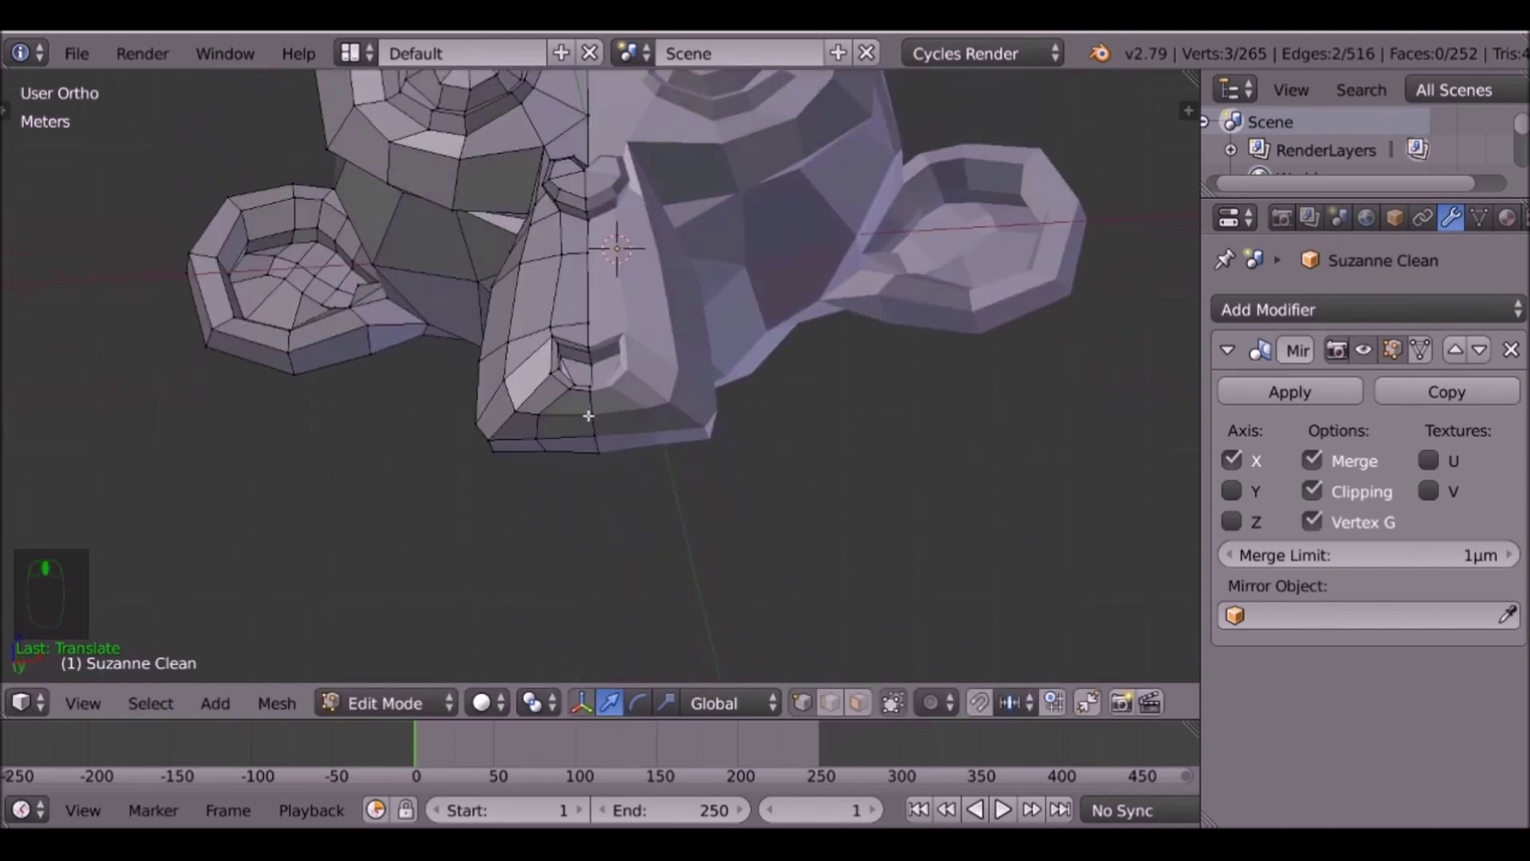
pyautogui.press('KP_1')
pyautogui.keyDown('shift'); pyautogui.moveTo(805, 490); pyautogui.dragTo(748, 369, button='middle'); pyautogui.keyUp('shift')
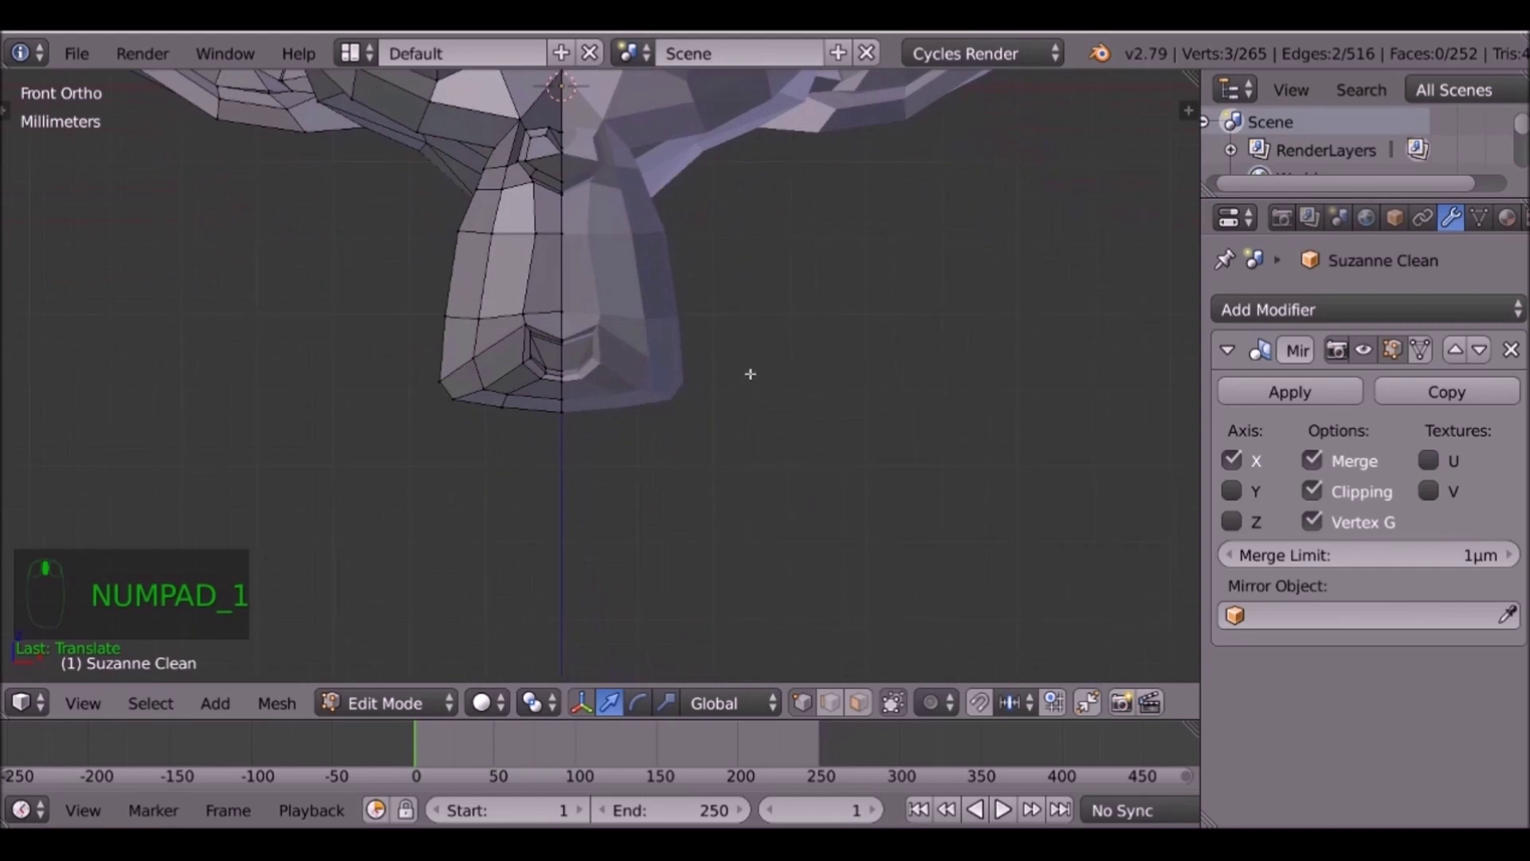
pyautogui.scroll(5, 748, 369)
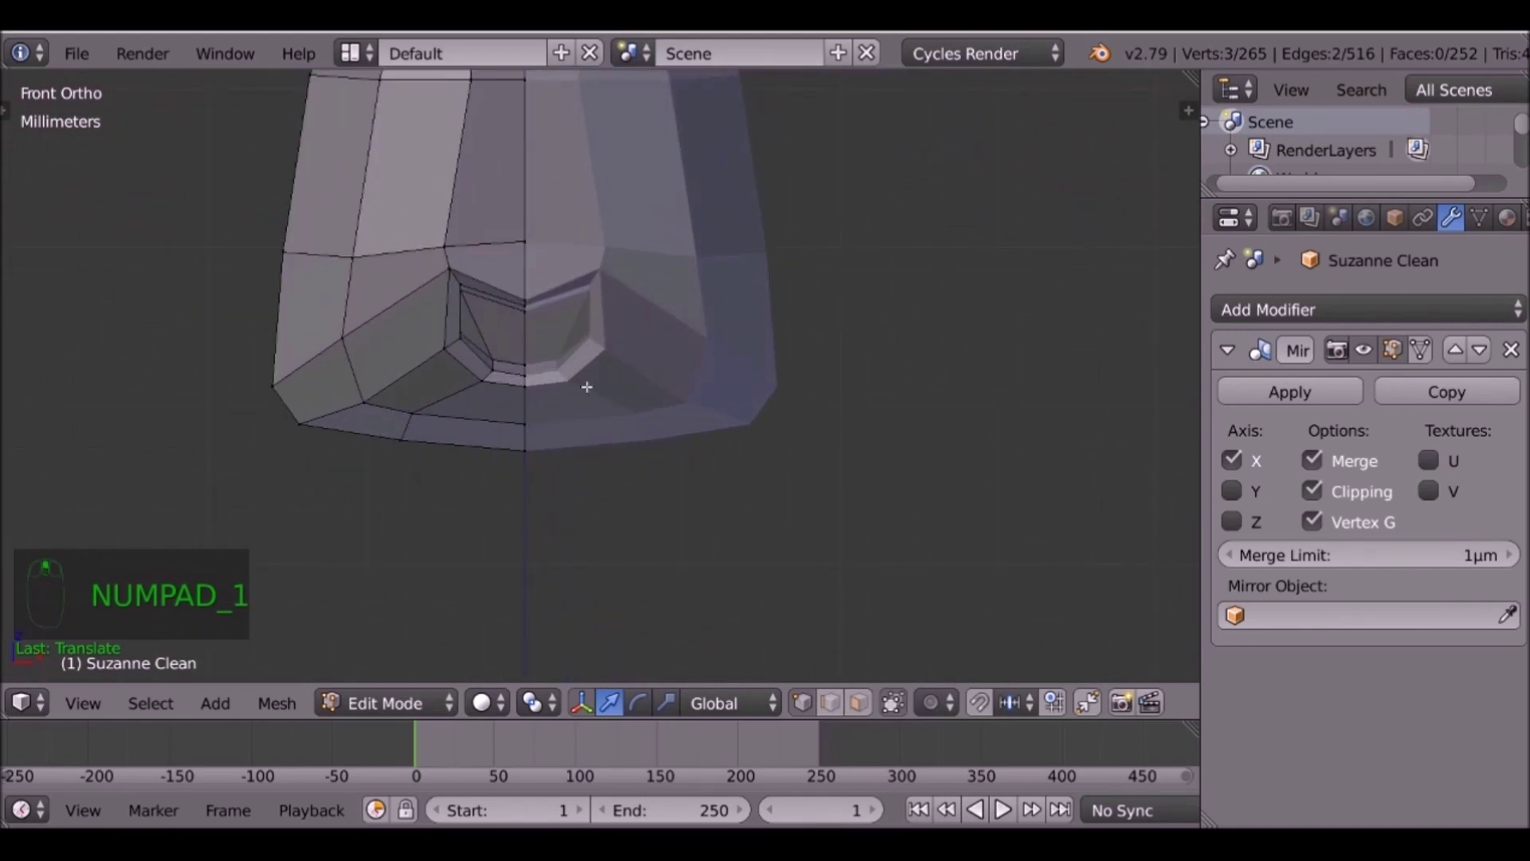
pyautogui.rightClick(459, 286)
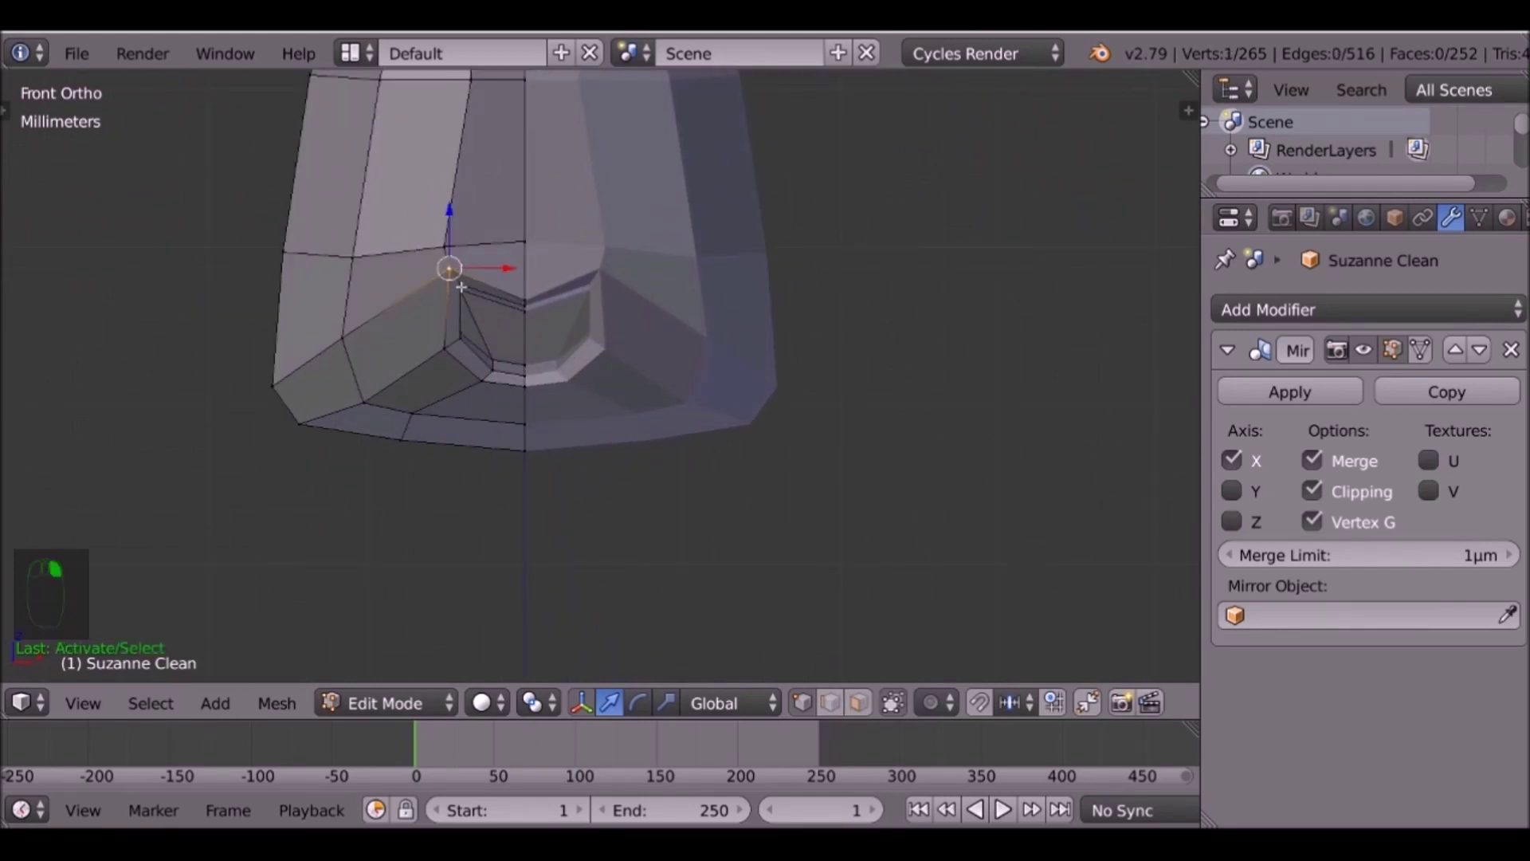
pyautogui.keyDown('shift'); pyautogui.rightClick(465, 292); pyautogui.keyUp('shift')
pyautogui.keyDown('shift'); pyautogui.rightClick(458, 284); pyautogui.keyUp('shift')
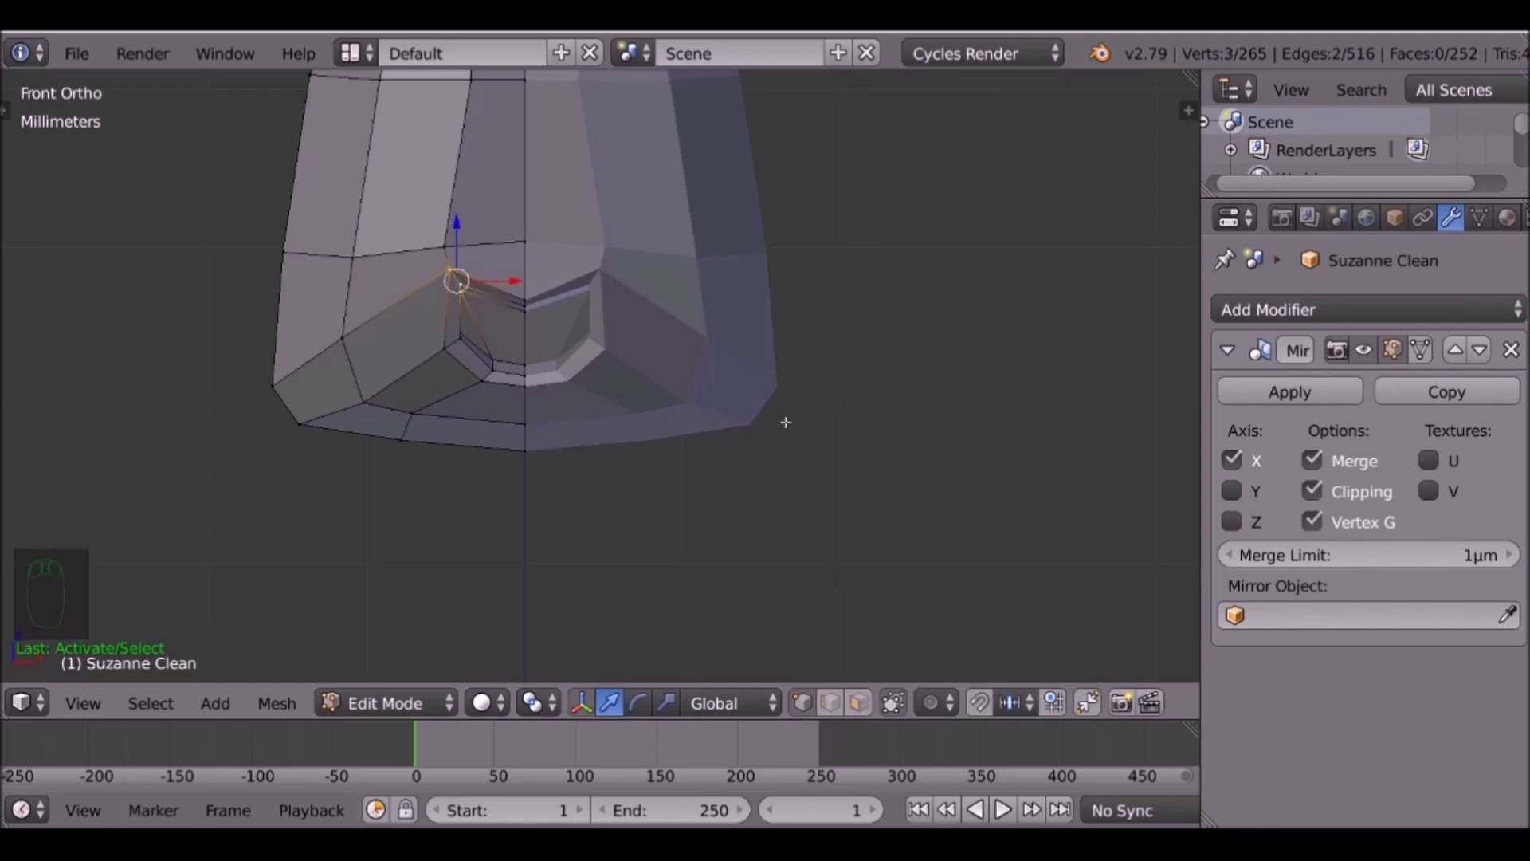
pyautogui.press('o')
pyautogui.press('g')
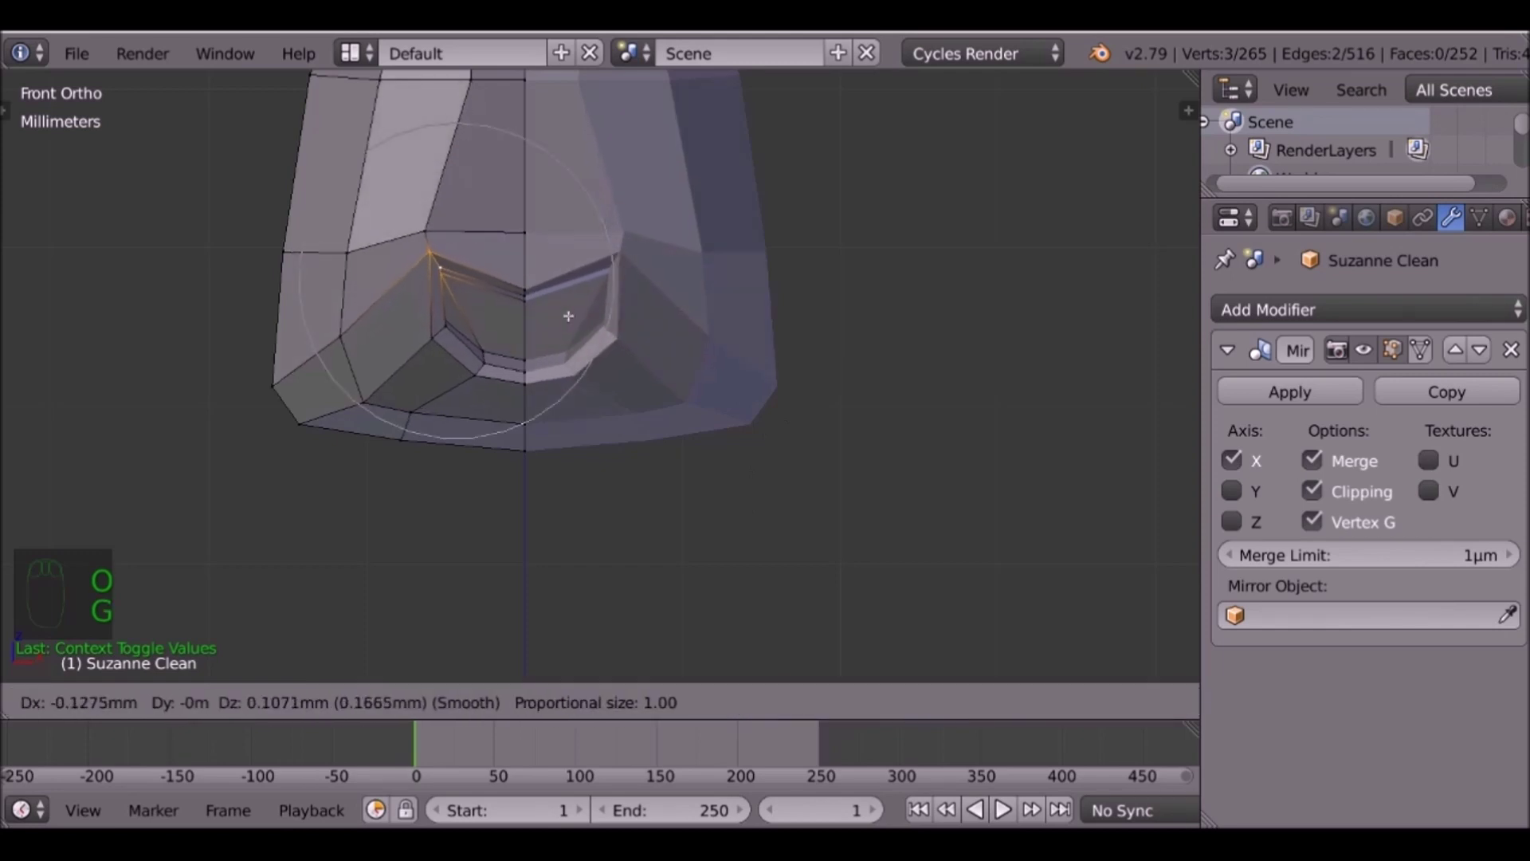
pyautogui.scroll(-3, 496, 317)
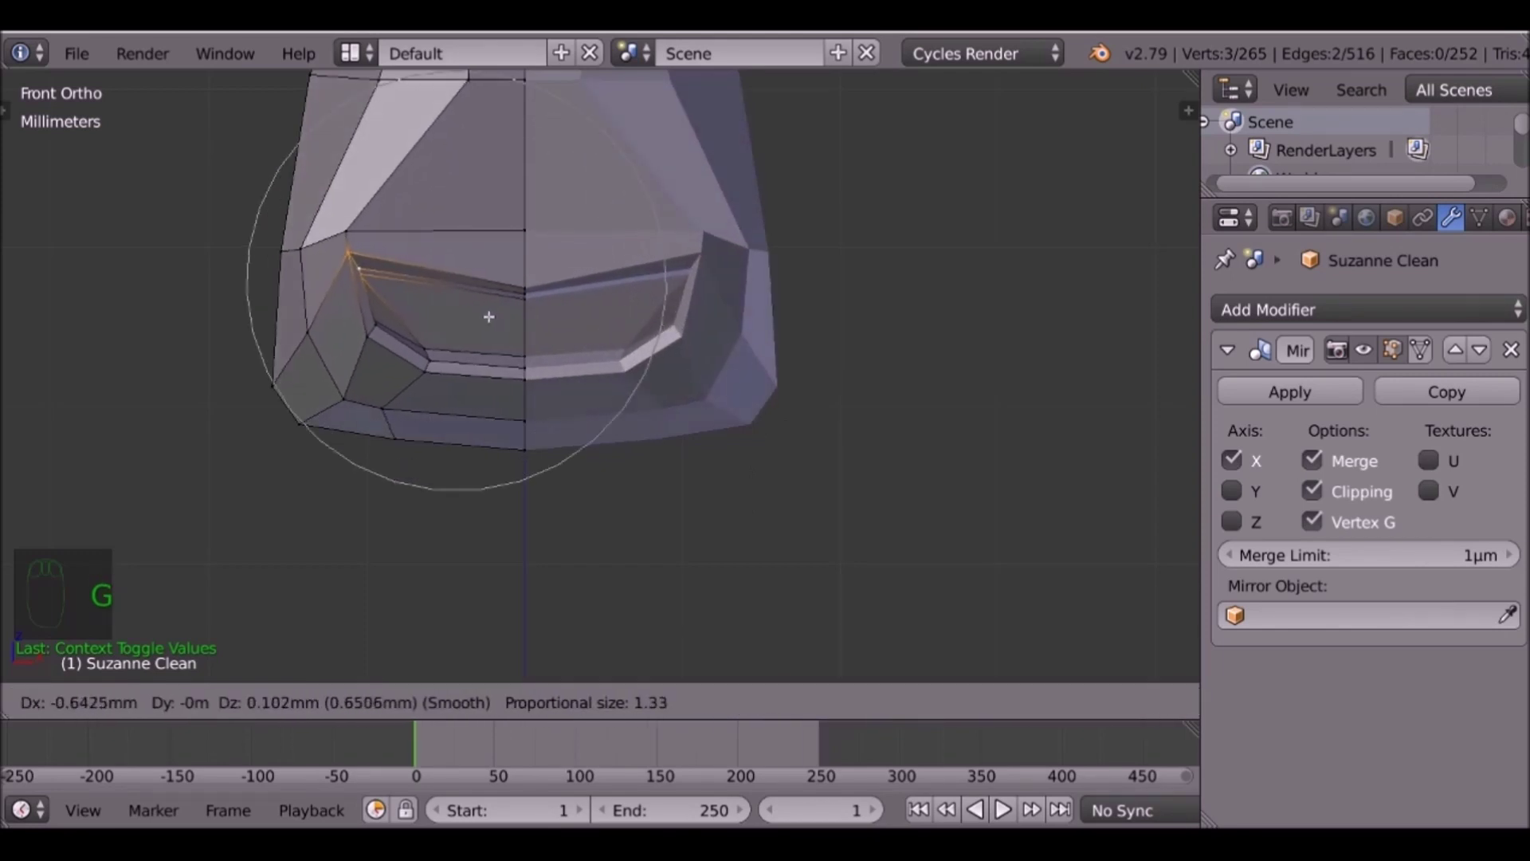
pyautogui.click(491, 307)
# Raise the upper lip's centre vertex slightly with proportional editing at size 0.68, and move the lower mouth-corner vertex outward with the same falloff.
pyautogui.rightClick(529, 279)
pyautogui.press('g')
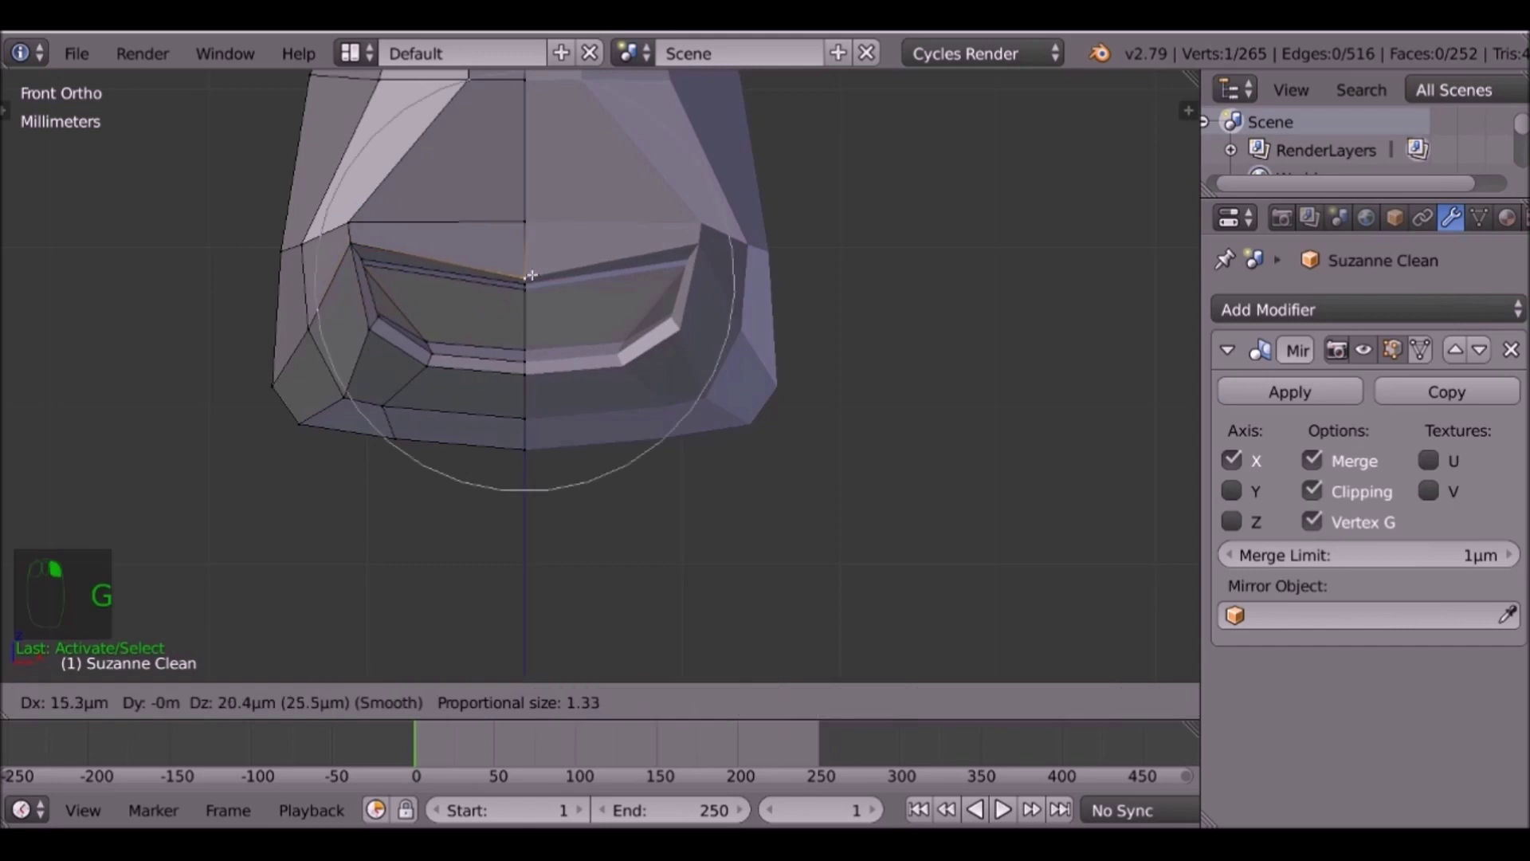
pyautogui.scroll(7, 524, 291)
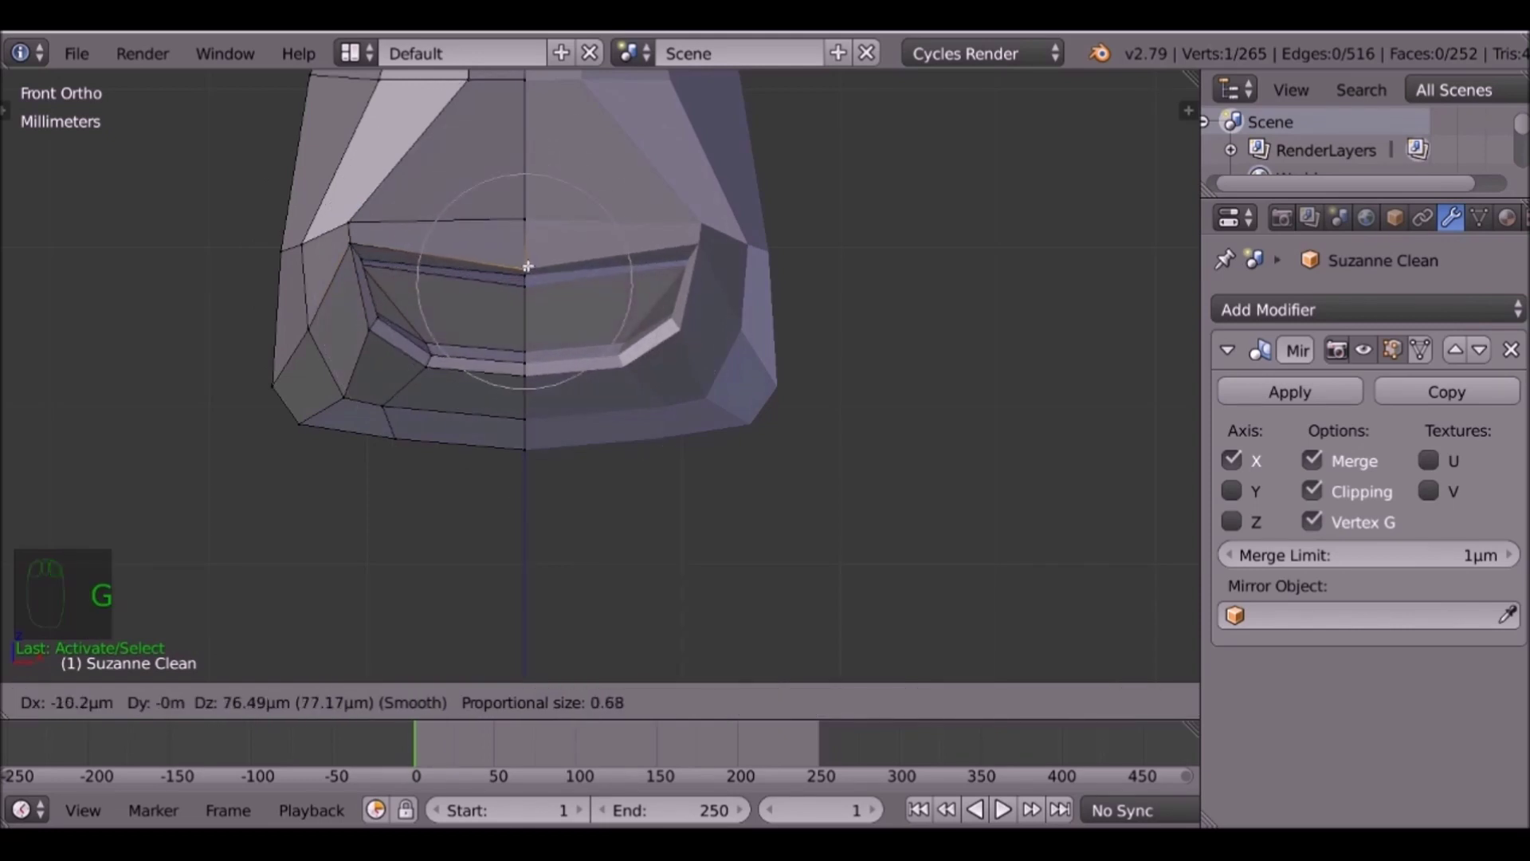
pyautogui.click(524, 261)
pyautogui.rightClick(390, 336)
pyautogui.press('g')
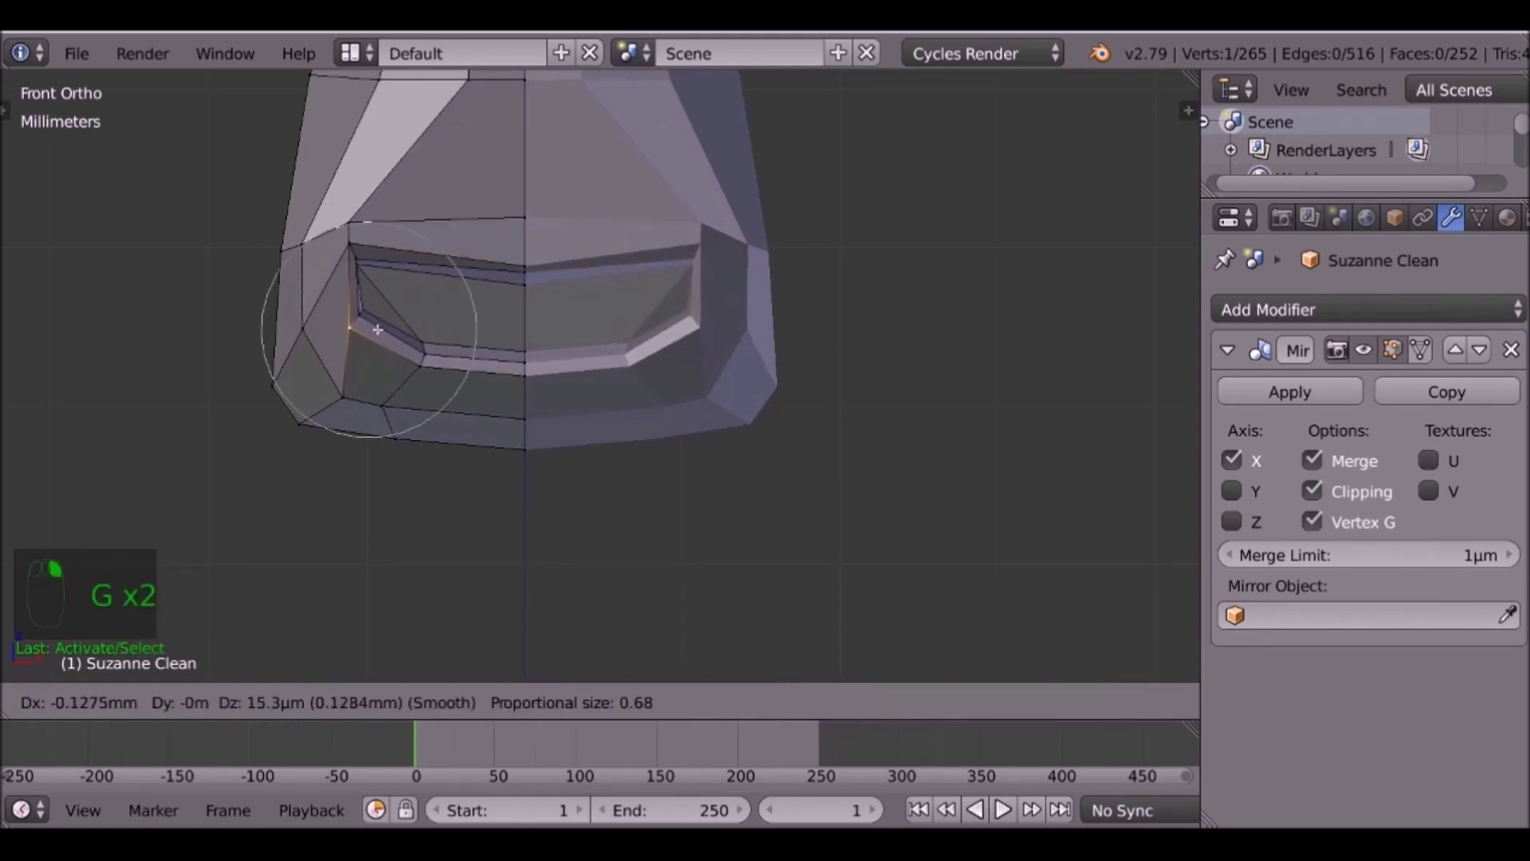
pyautogui.click(422, 331)
# Return the head to Object Mode and add a Catmull-Clark Subdivision Surface modifier with 2 viewport subdivisions.
pyautogui.press('Tab')
pyautogui.moveTo(434, 331); pyautogui.dragTo(628, 268, button='middle')
pyautogui.scroll(-3, 532, 236)
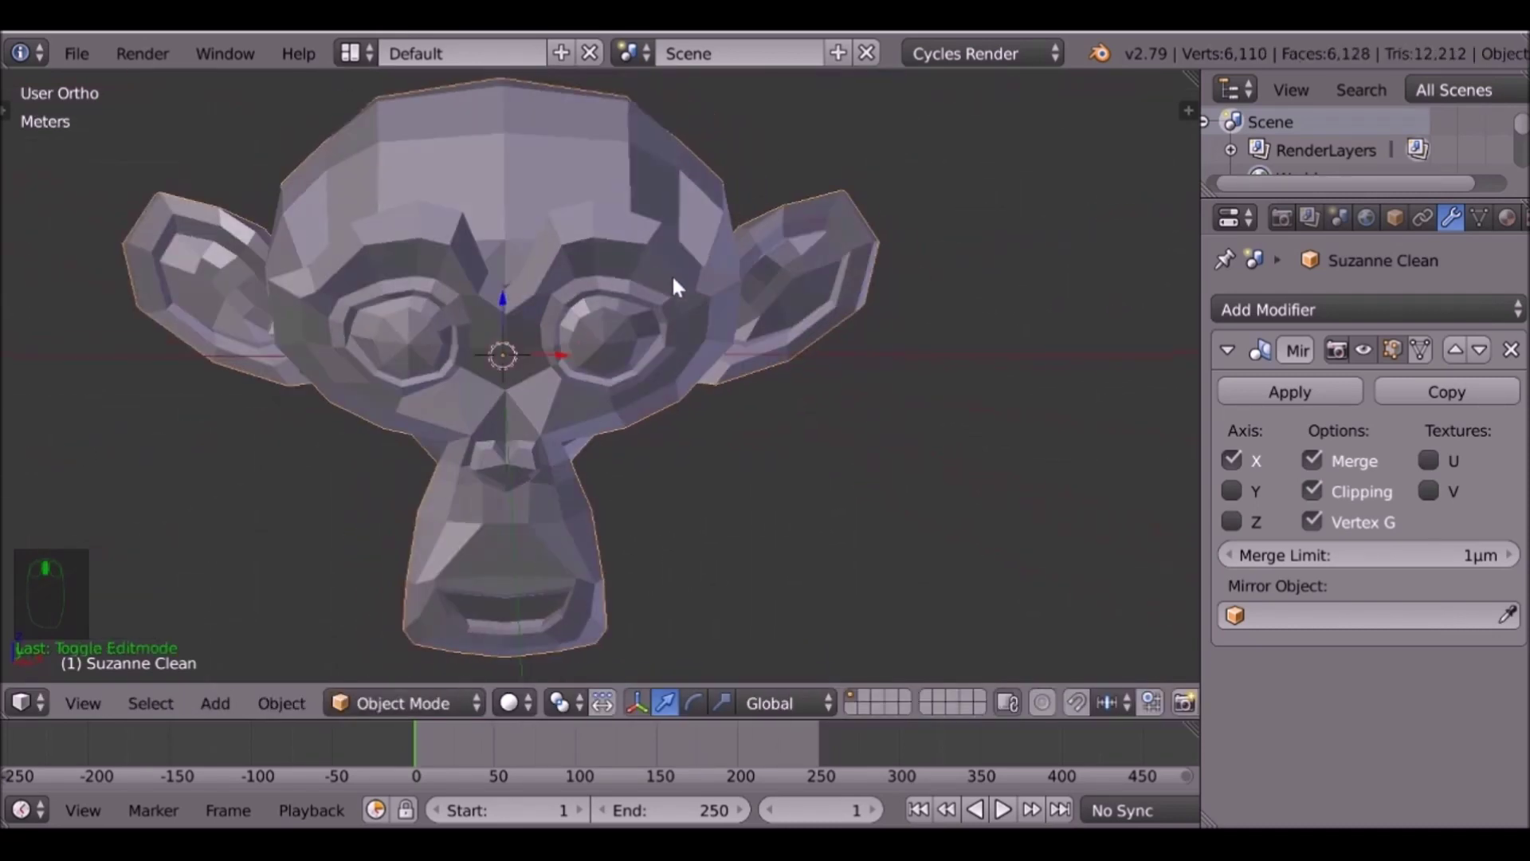
pyautogui.click(1312, 308)
pyautogui.click(1020, 757)
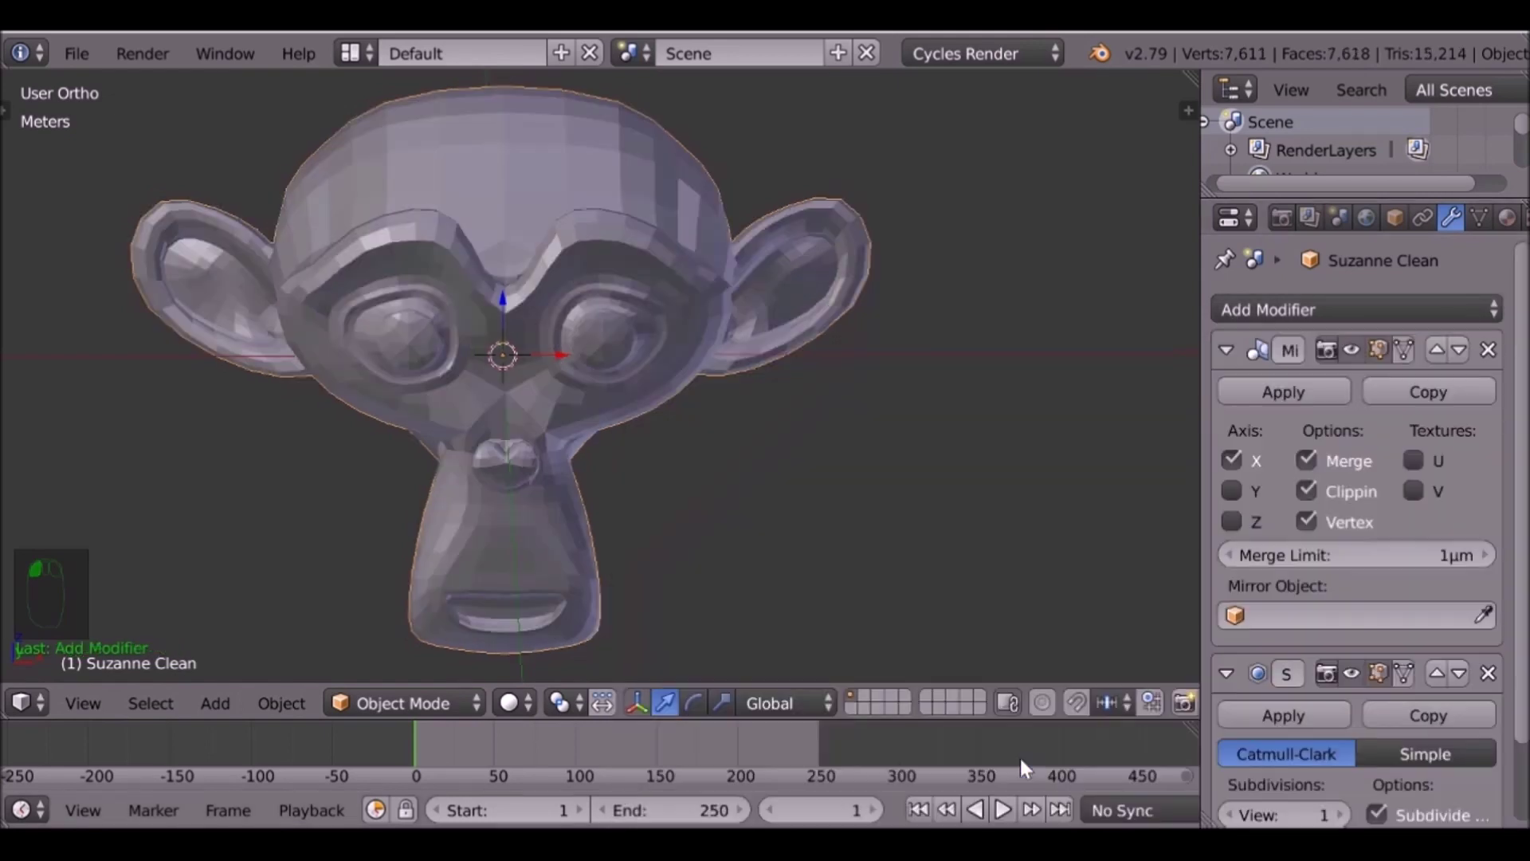
pyautogui.scroll(-3, 1359, 694)
pyautogui.click(1340, 725)
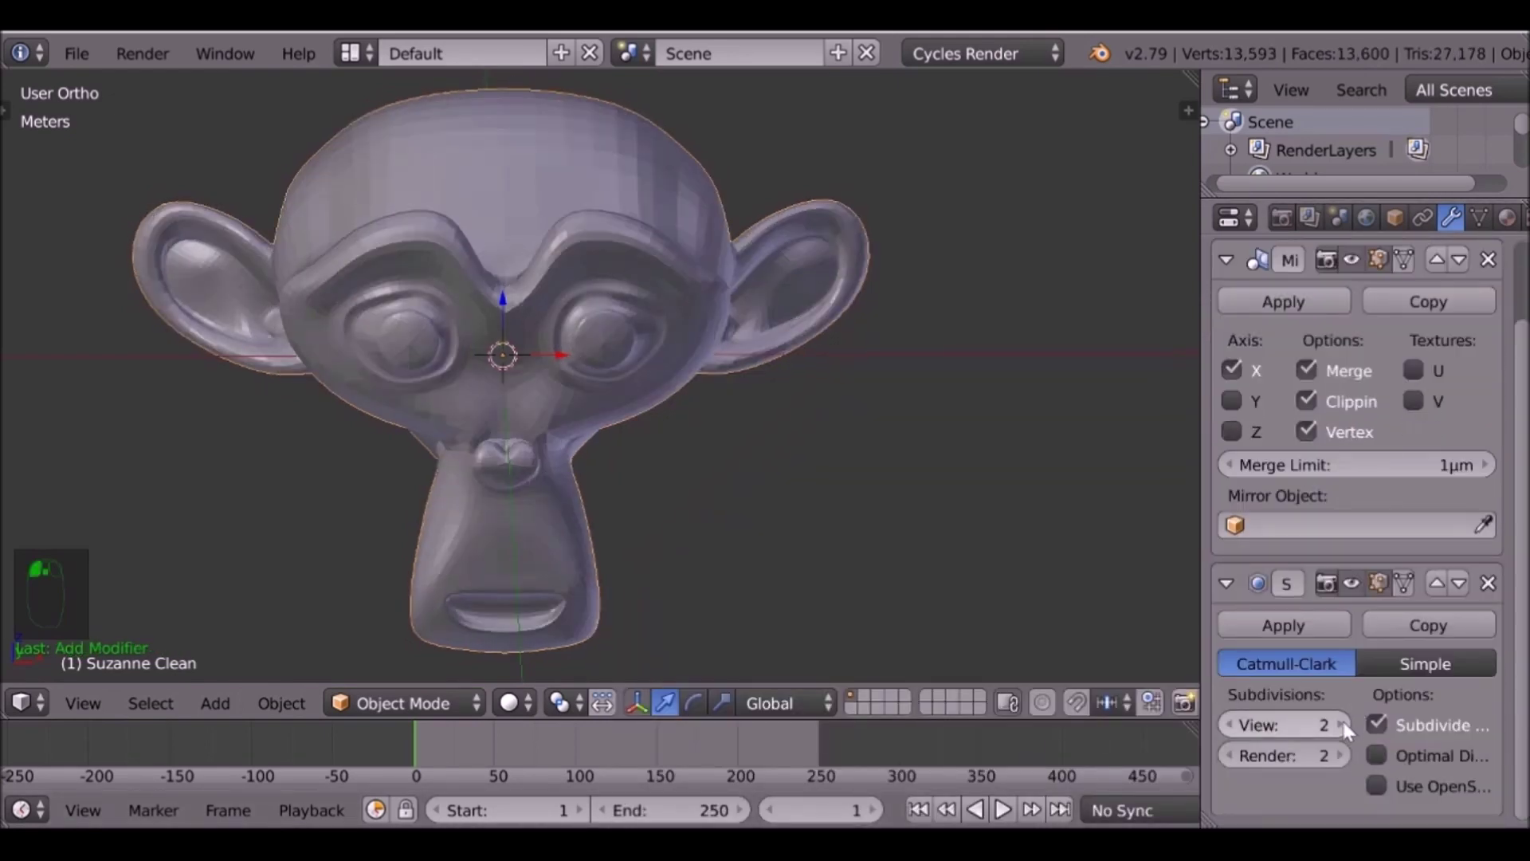
# Inspect the eye area up close and set the head's viewport subdivisions to 3.
pyautogui.moveTo(720, 389); pyautogui.dragTo(520, 317, button='middle')
pyautogui.scroll(4, 520, 316)
pyautogui.scroll(5, 574, 382)
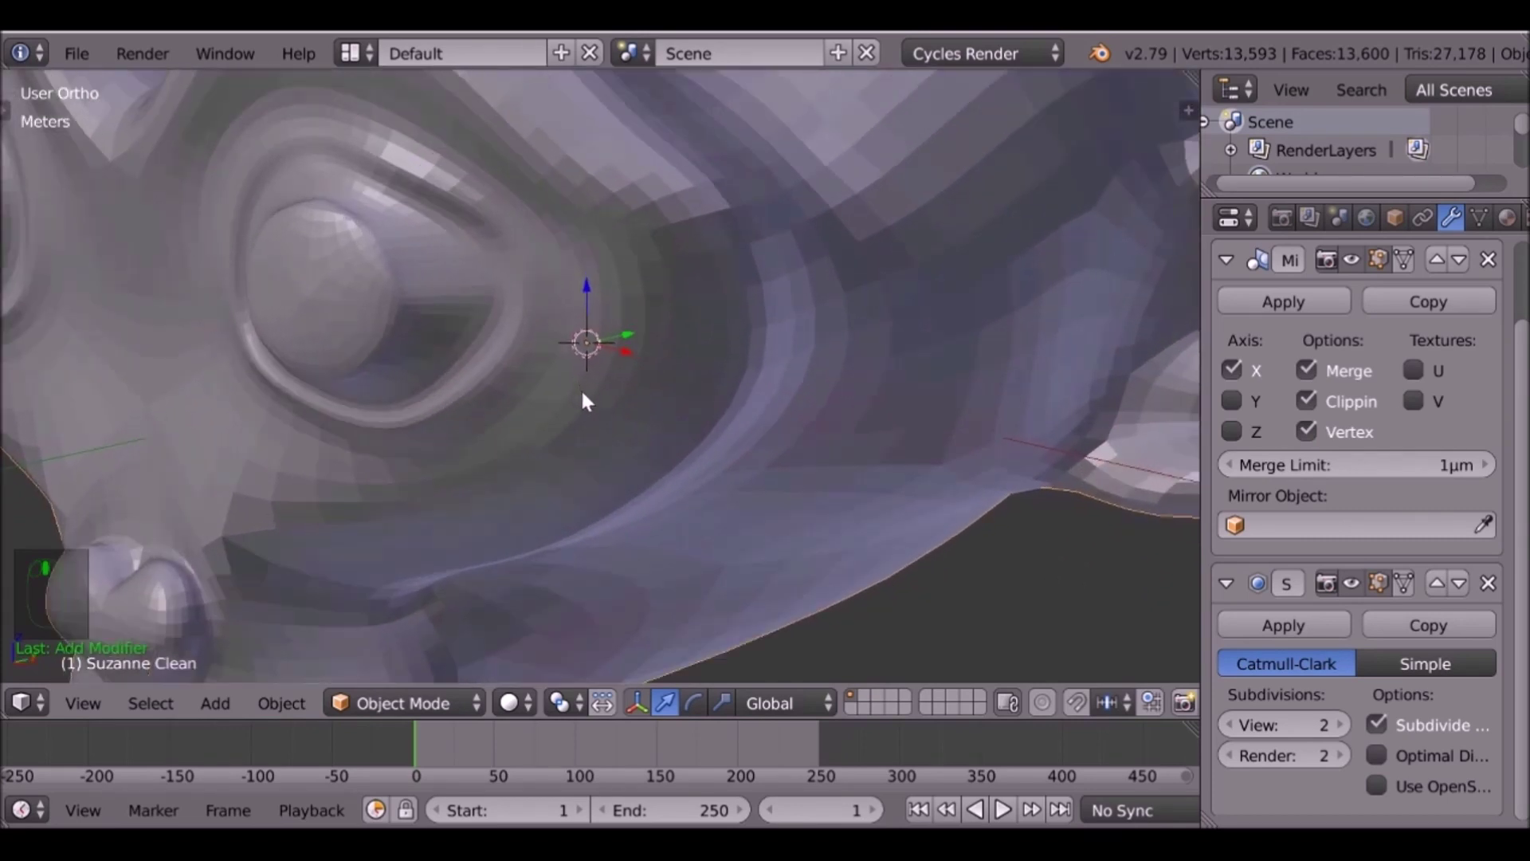
pyautogui.press('Tab')
pyautogui.press('Tab')
pyautogui.click(1343, 725)
# Enter Edit Mode on the head and add supporting edge loops around the eye on the editable half.
pyautogui.press('Tab')
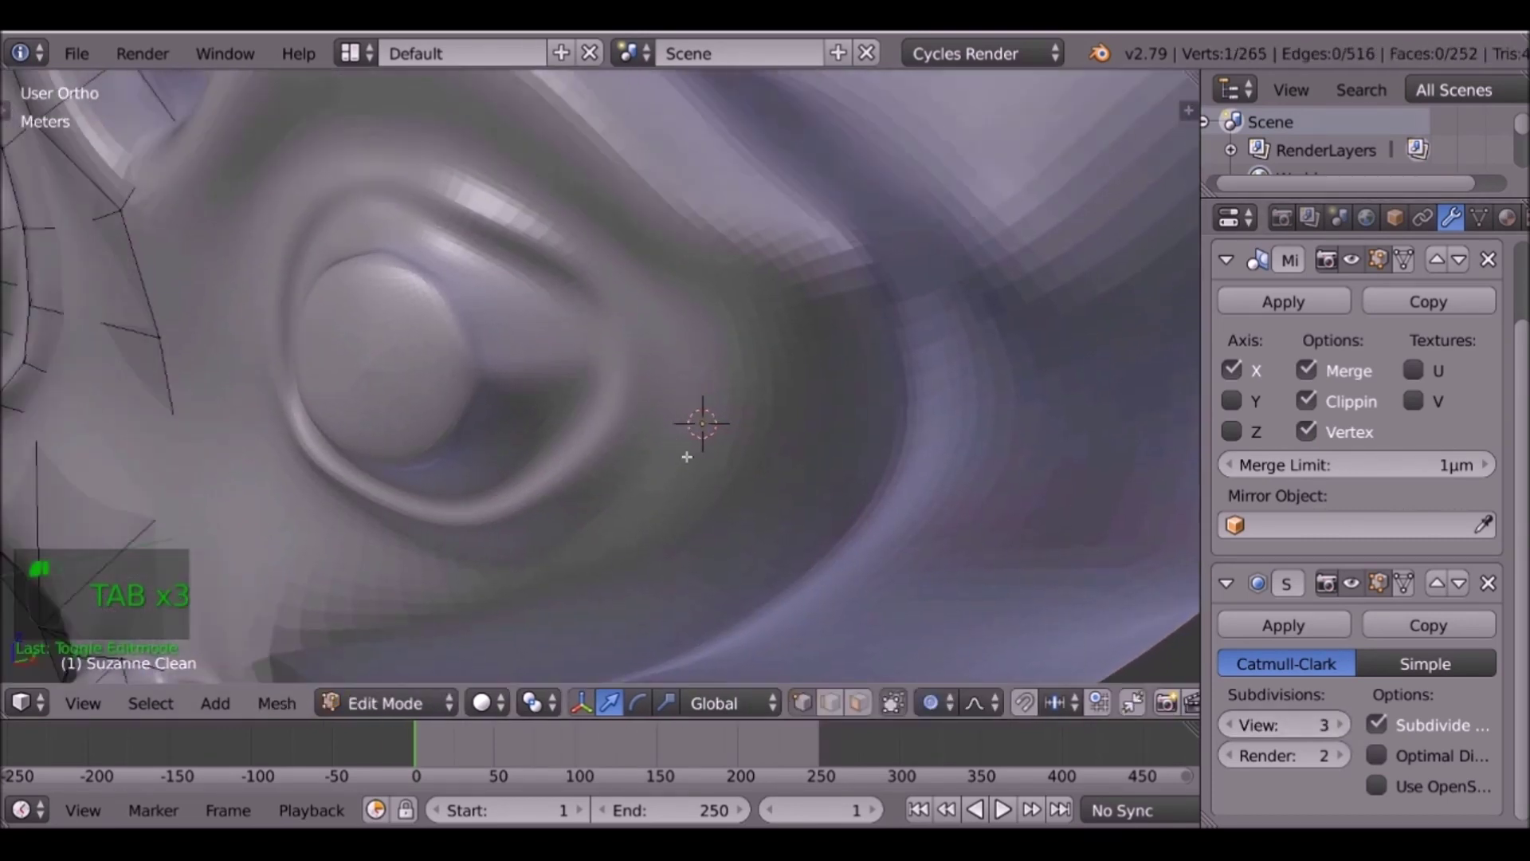
pyautogui.scroll(-3, 786, 478)
pyautogui.moveTo(458, 375); pyautogui.dragTo(523, 345, button='middle')
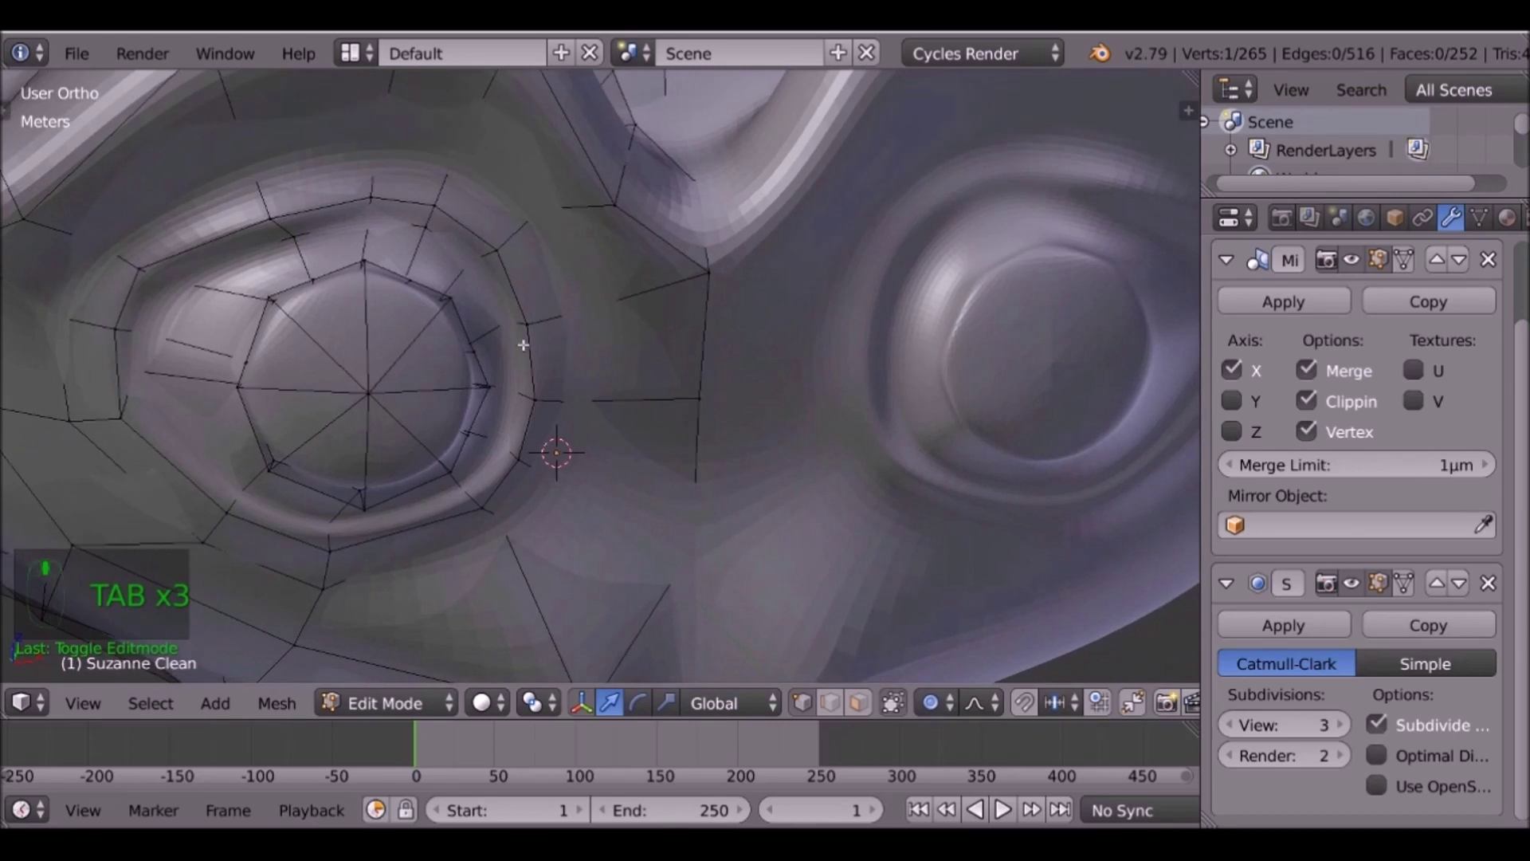
pyautogui.hotkey('ctrl', 'r')
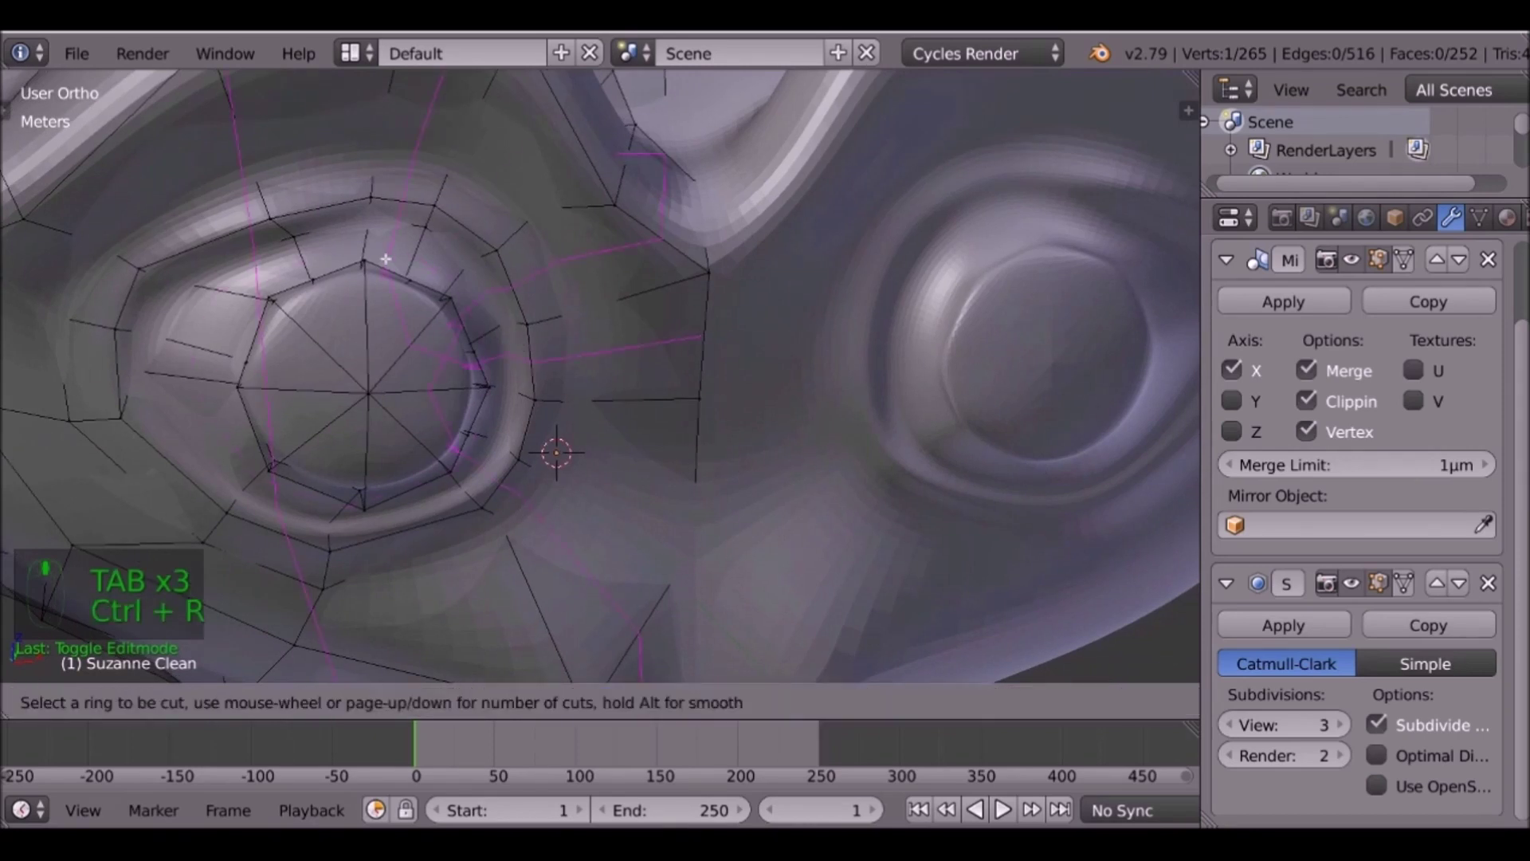
pyautogui.click(241, 291)
pyautogui.click(229, 289)
pyautogui.click(230, 288)
pyautogui.click(298, 315)
# Add two more edge loops around the eyelid rim from the side, sliding each close to the rim's edges.
pyautogui.moveTo(298, 315); pyautogui.dragTo(647, 234, button='middle')
pyautogui.hotkey('ctrl', 'r')
pyautogui.click(653, 258)
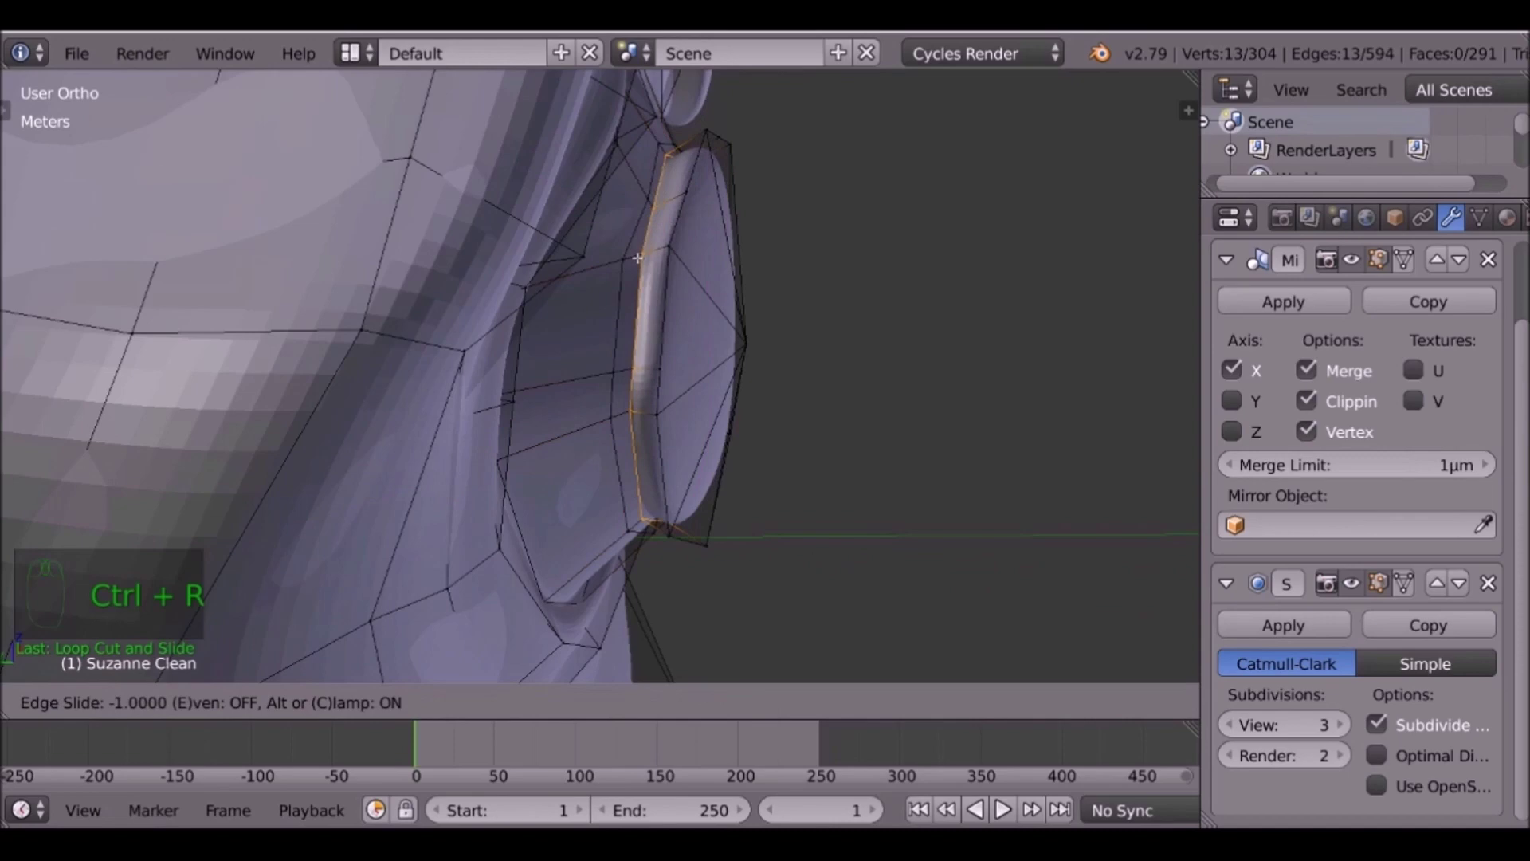
pyautogui.click(658, 247)
pyautogui.hotkey('ctrl', 'r')
pyautogui.click(663, 238)
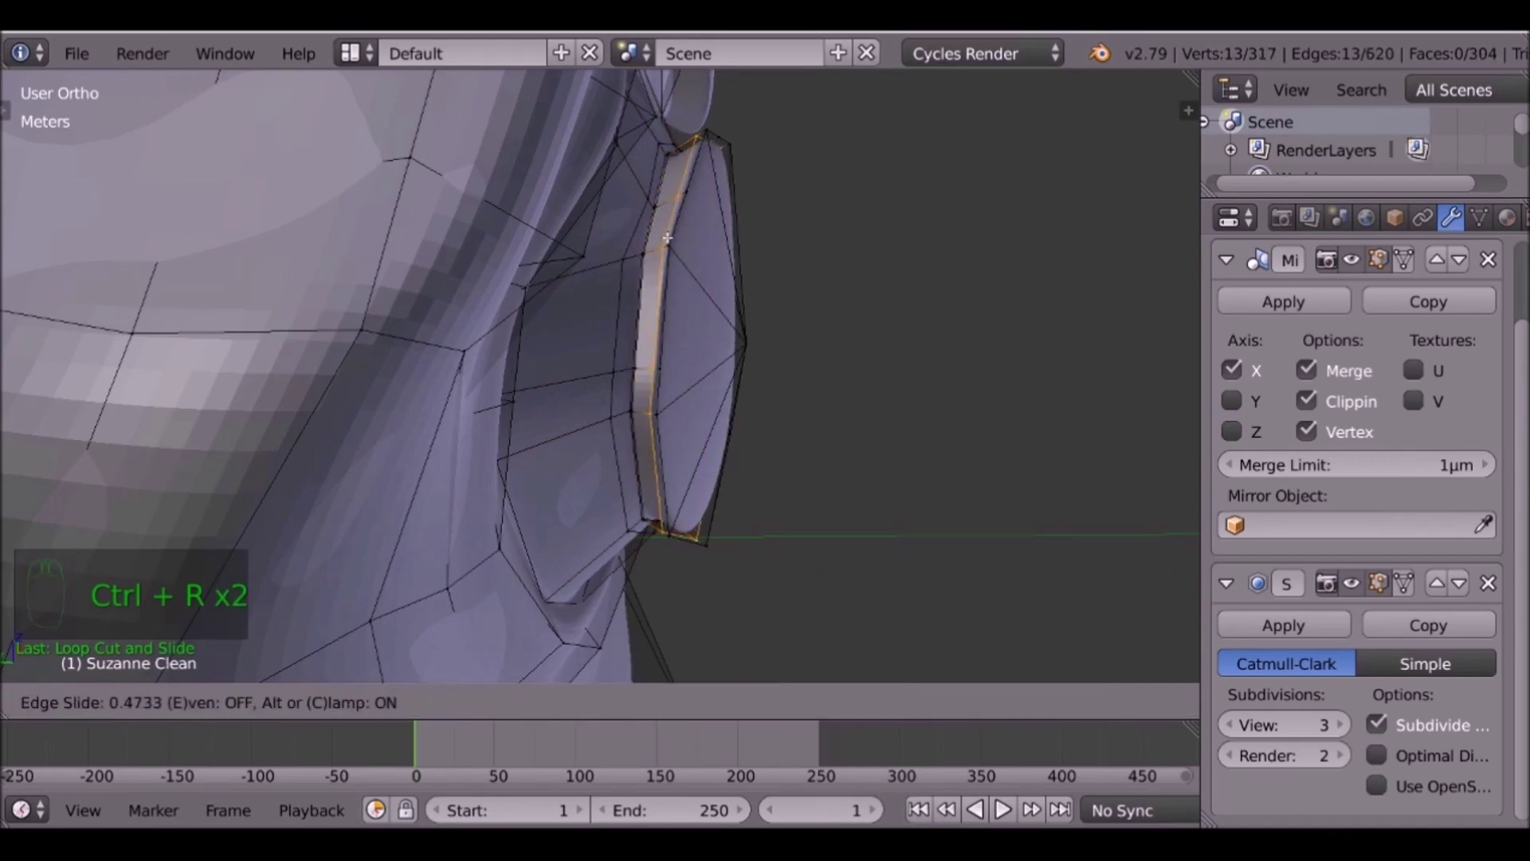
pyautogui.click(661, 248)
# Return the head to Object Mode and apply smooth shading to it.
pyautogui.moveTo(661, 247); pyautogui.dragTo(444, 246, button='middle')
pyautogui.press('Tab')
pyautogui.scroll(-5, 578, 285)
pyautogui.moveTo(579, 286); pyautogui.dragTo(513, 308, button='middle')
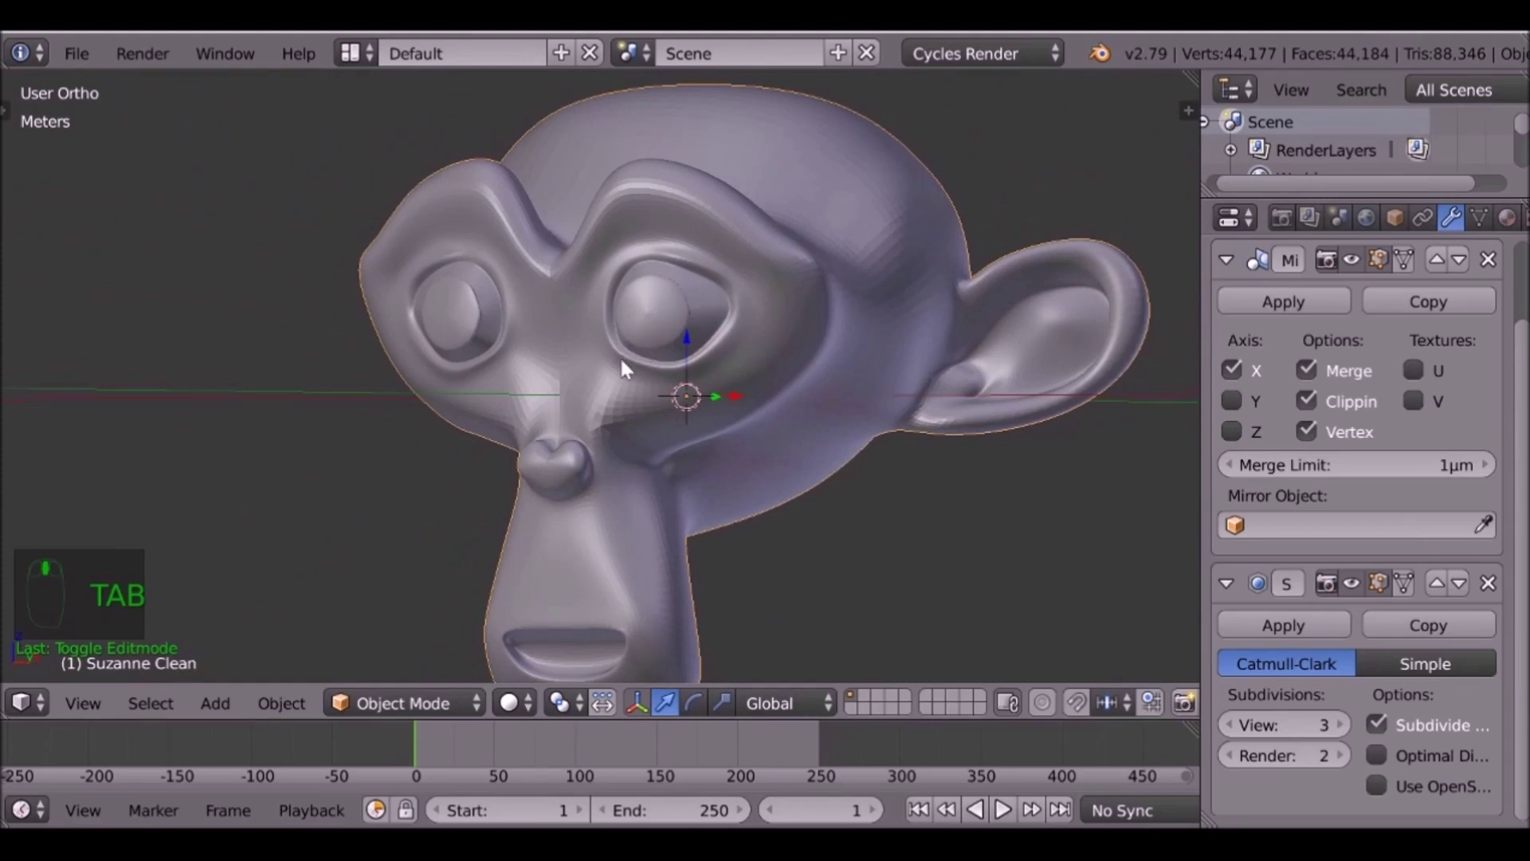
pyautogui.moveTo(620, 353); pyautogui.dragTo(727, 403, button='middle')
pyautogui.press('t')
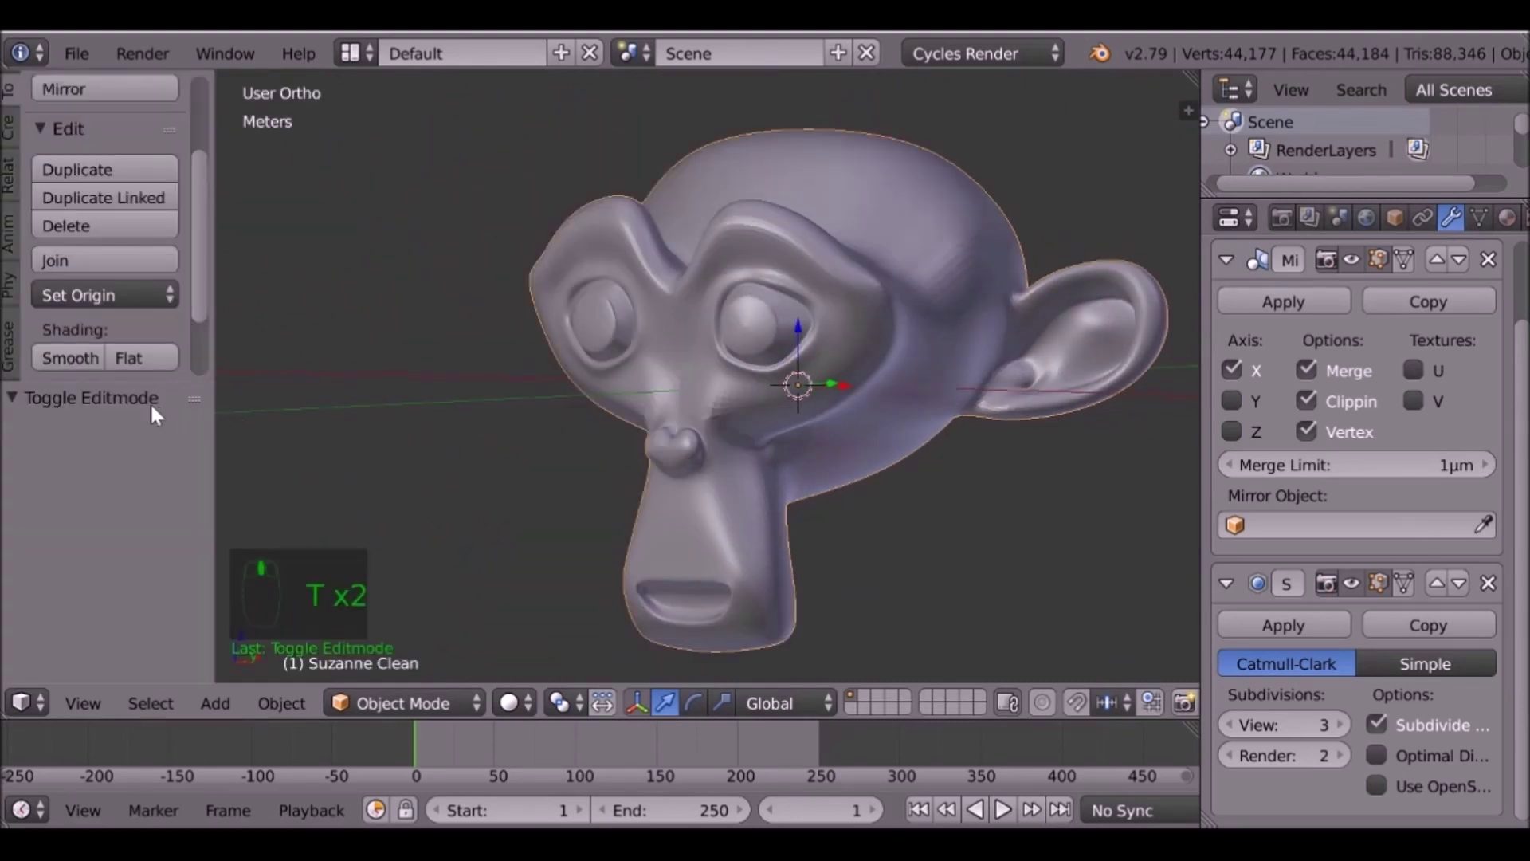
pyautogui.click(78, 363)
pyautogui.press('t')
# Enter Edit Mode on the halo ring and add an edge loop around its flat underside, slid about 0.6 toward the outer edge.
pyautogui.scroll(-4, 852, 417)
pyautogui.moveTo(853, 418); pyautogui.dragTo(936, 398, button='middle')
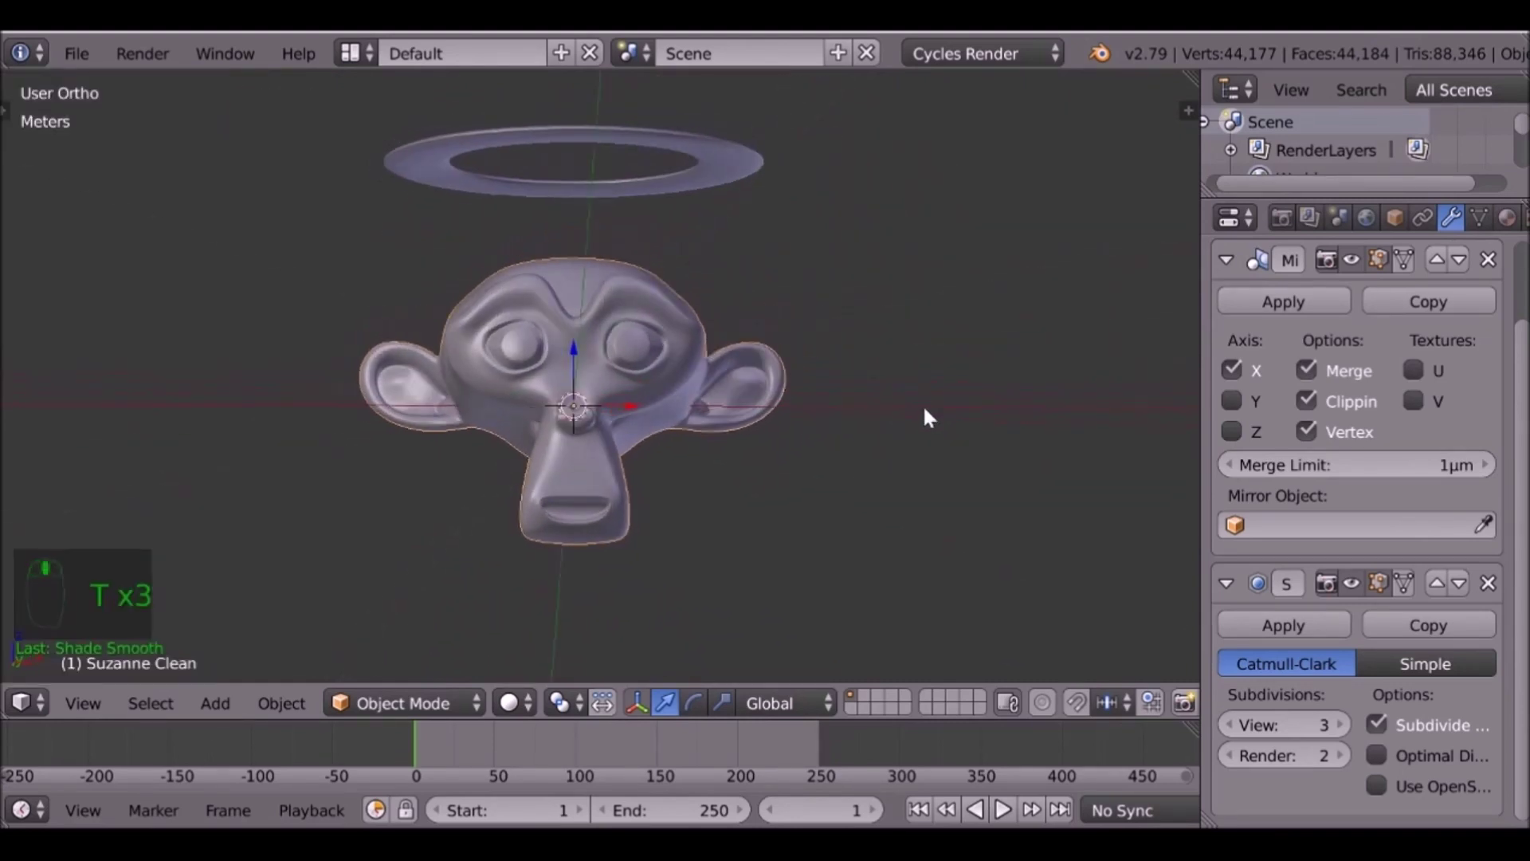
pyautogui.moveTo(708, 380); pyautogui.dragTo(701, 309, button='middle')
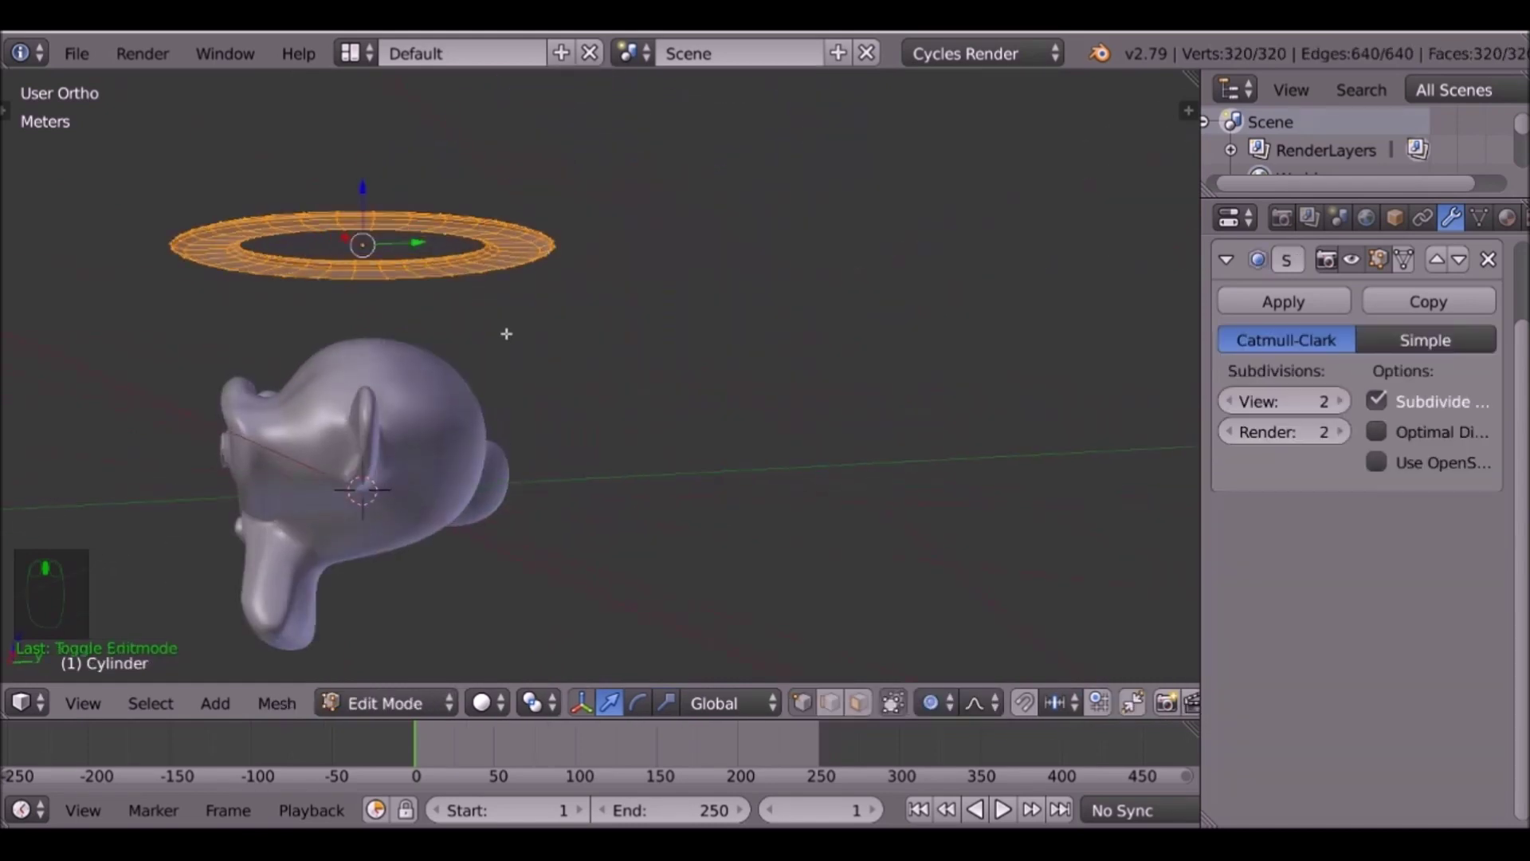
pyautogui.moveTo(506, 335); pyautogui.dragTo(404, 213, button='middle')
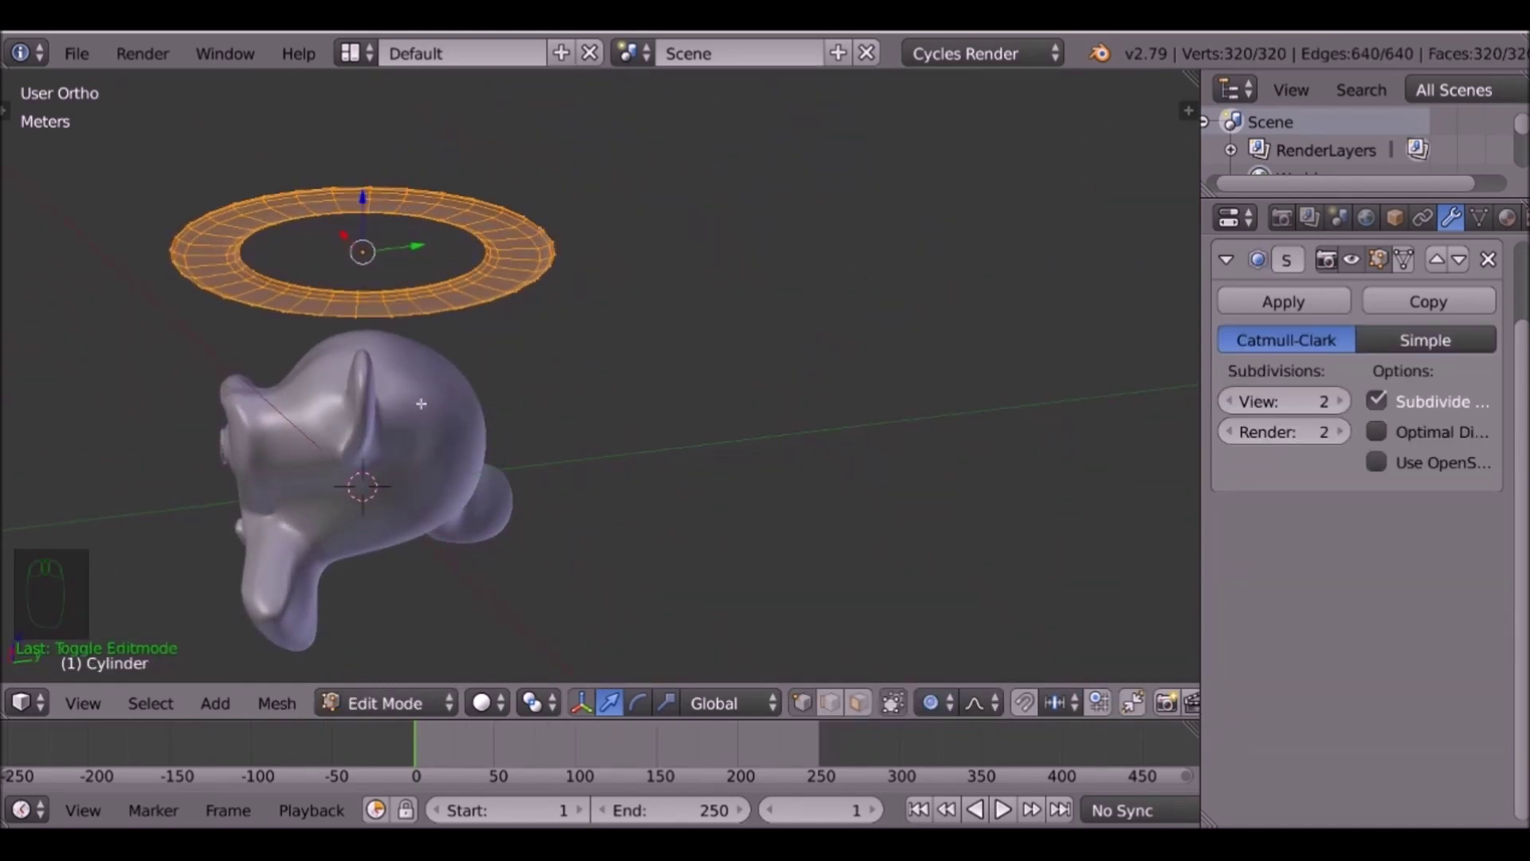
pyautogui.scroll(3, 528, 259)
pyautogui.moveTo(454, 434); pyautogui.dragTo(525, 344, button='middle')
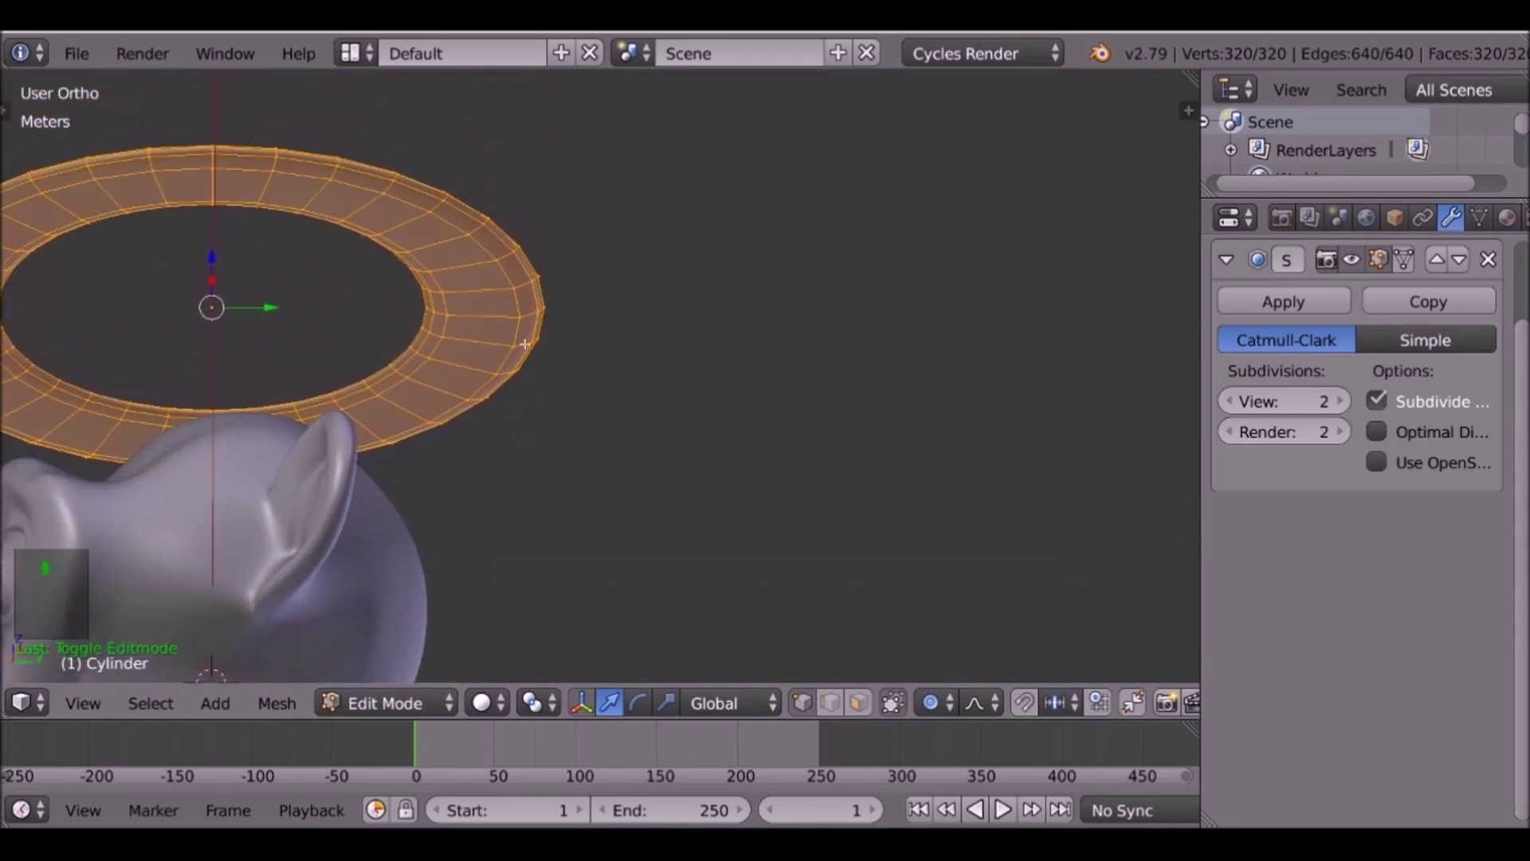
pyautogui.click(857, 702)
pyautogui.moveTo(578, 375); pyautogui.dragTo(436, 301, button='middle')
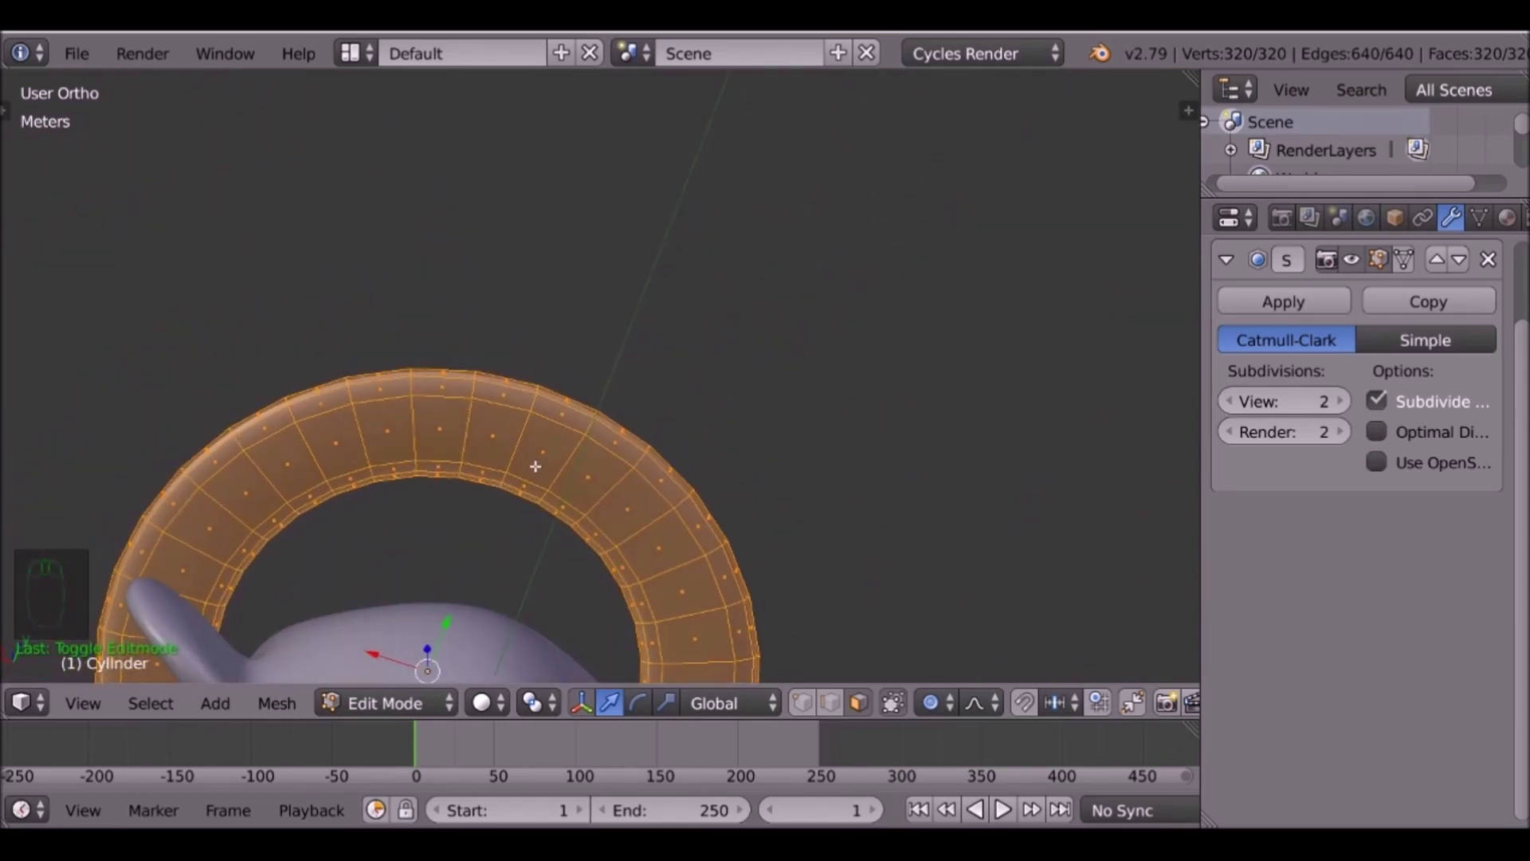
pyautogui.hotkey('ctrl', 'r')
pyautogui.click(523, 443)
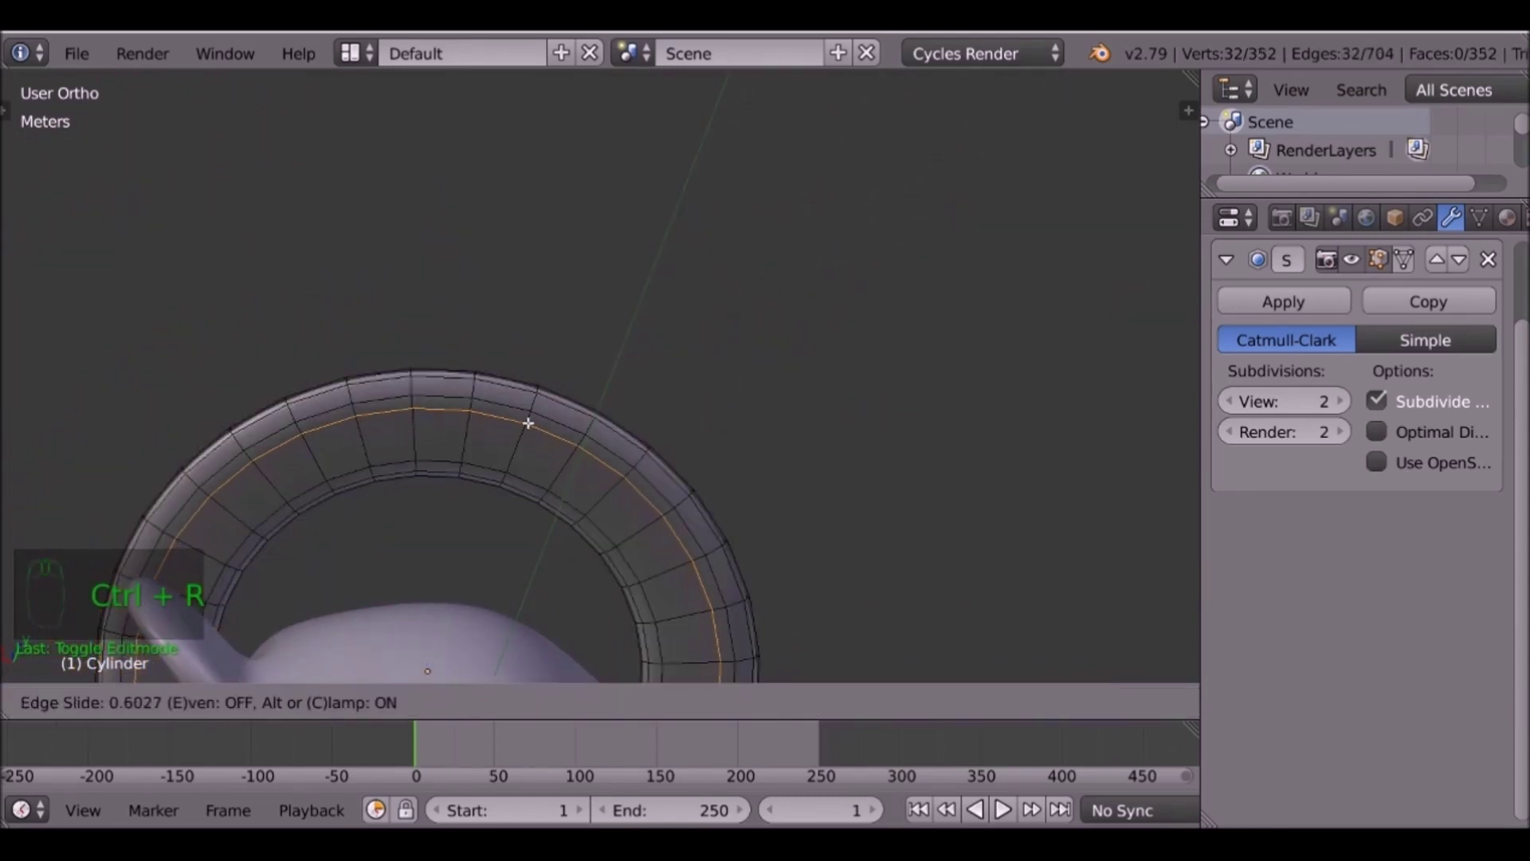
pyautogui.click(526, 423)
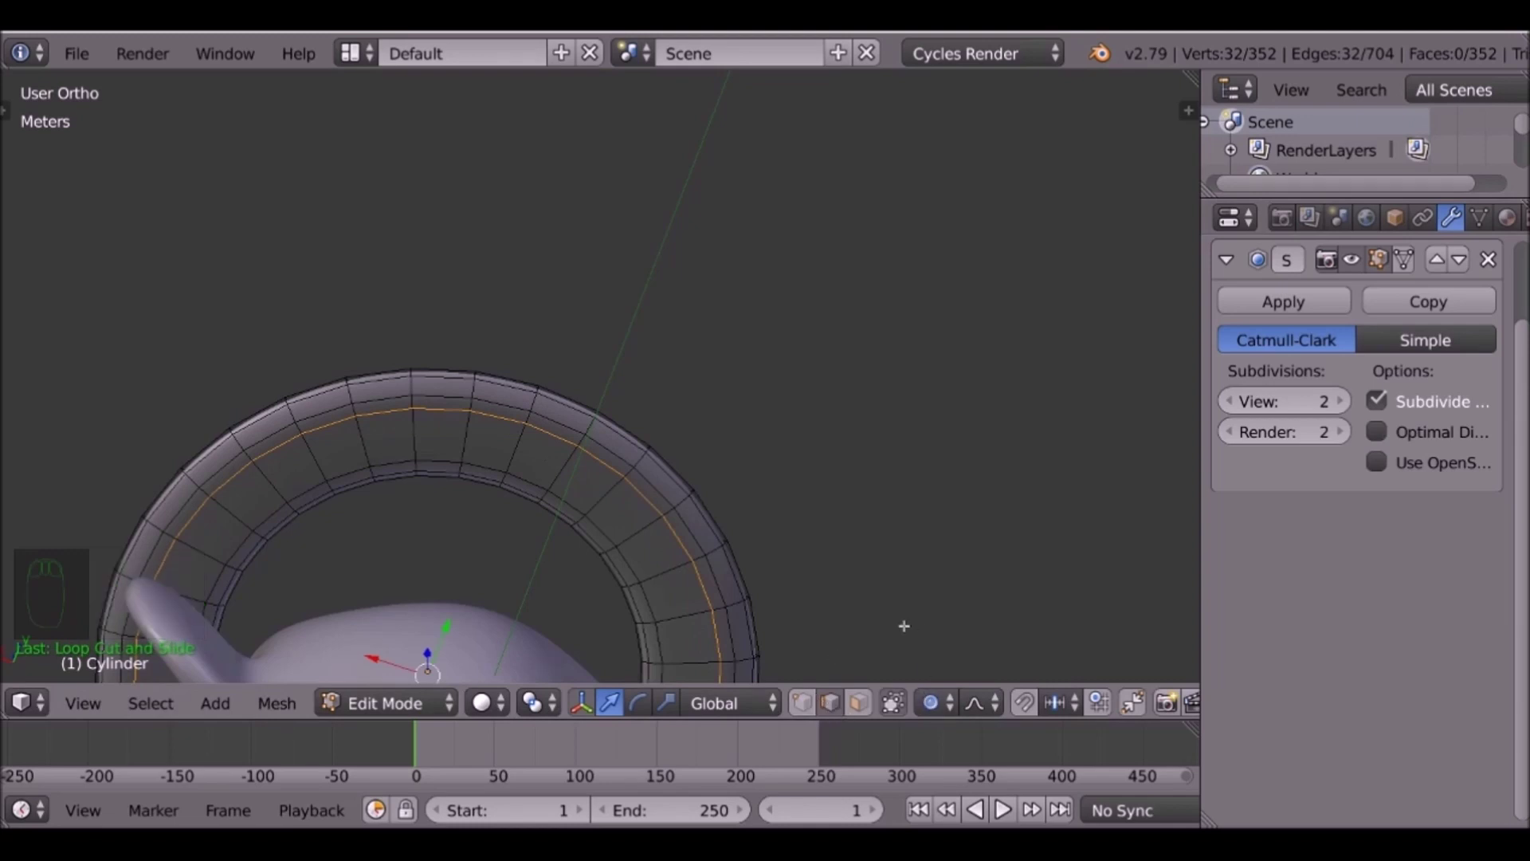
# Turn off proportional editing and, from the bottom view, select two adjacent faces in the outer strip of the halo's underside behind the head.
pyautogui.press('o')
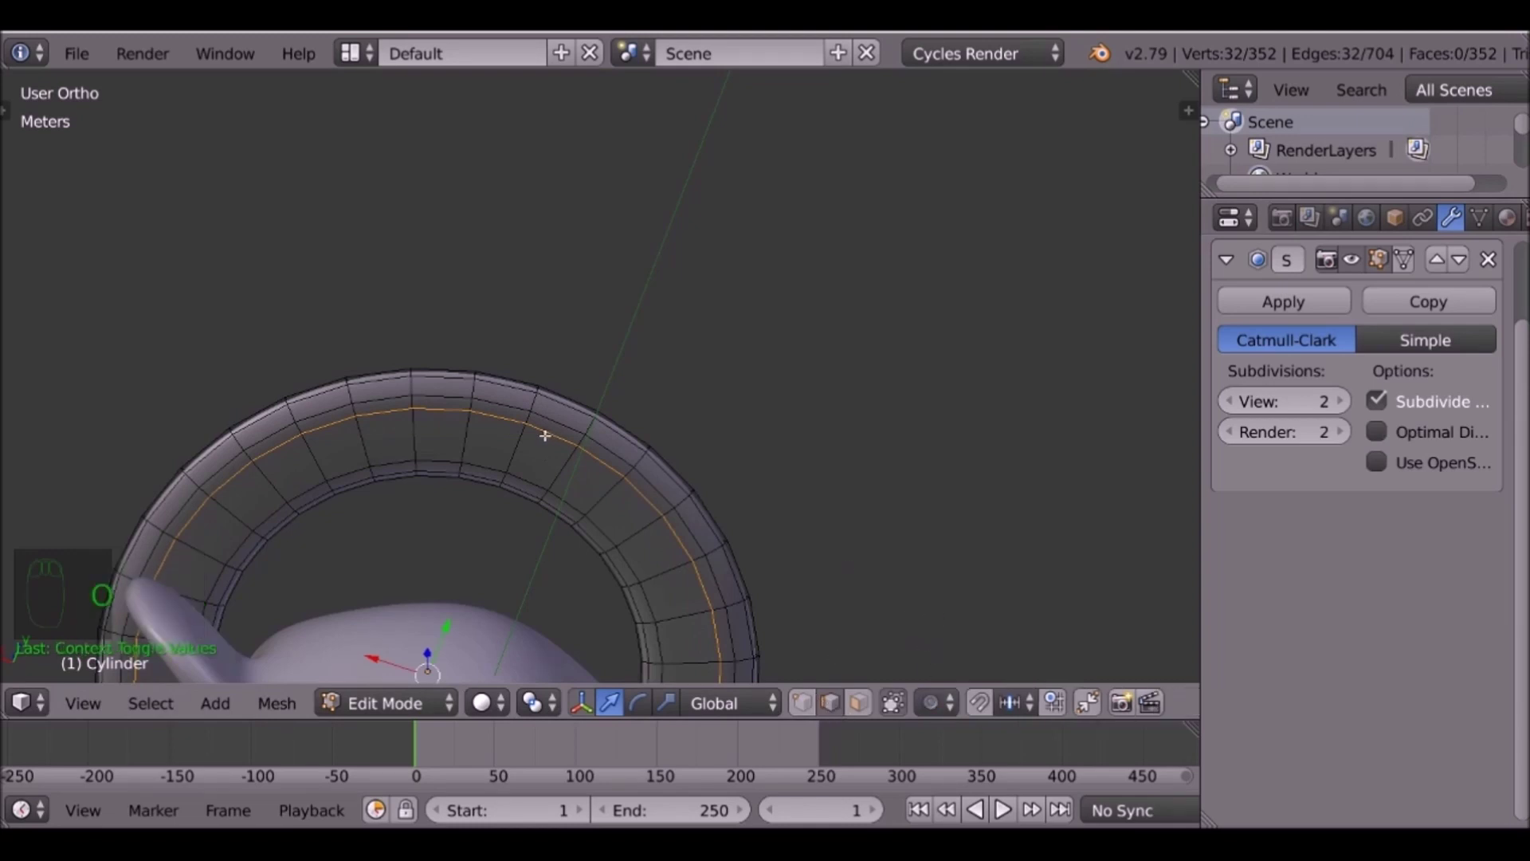
pyautogui.scroll(2, 562, 460)
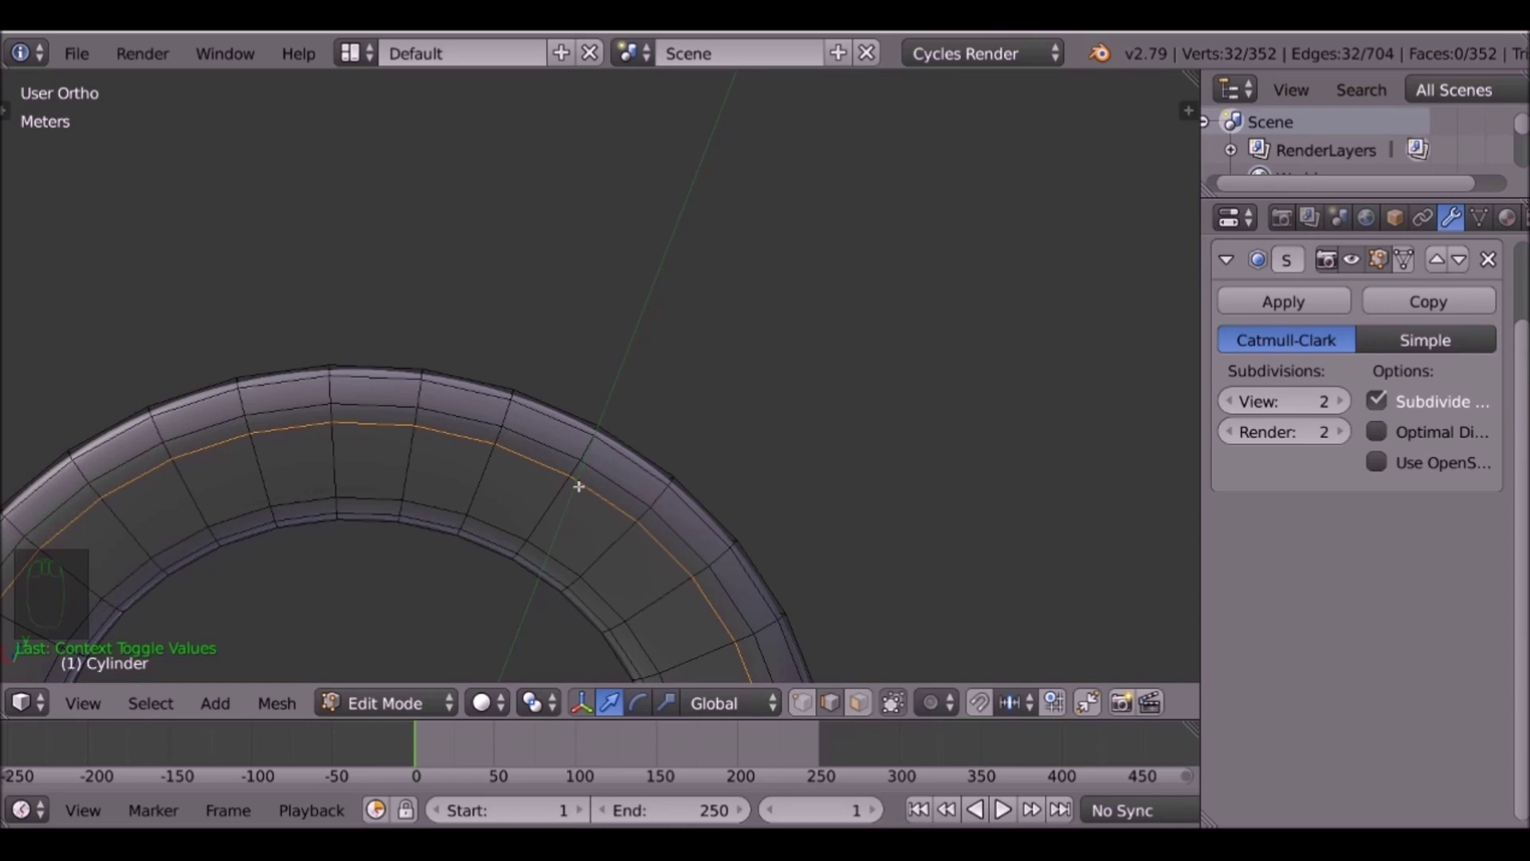
pyautogui.press('ctrl+KP_7')
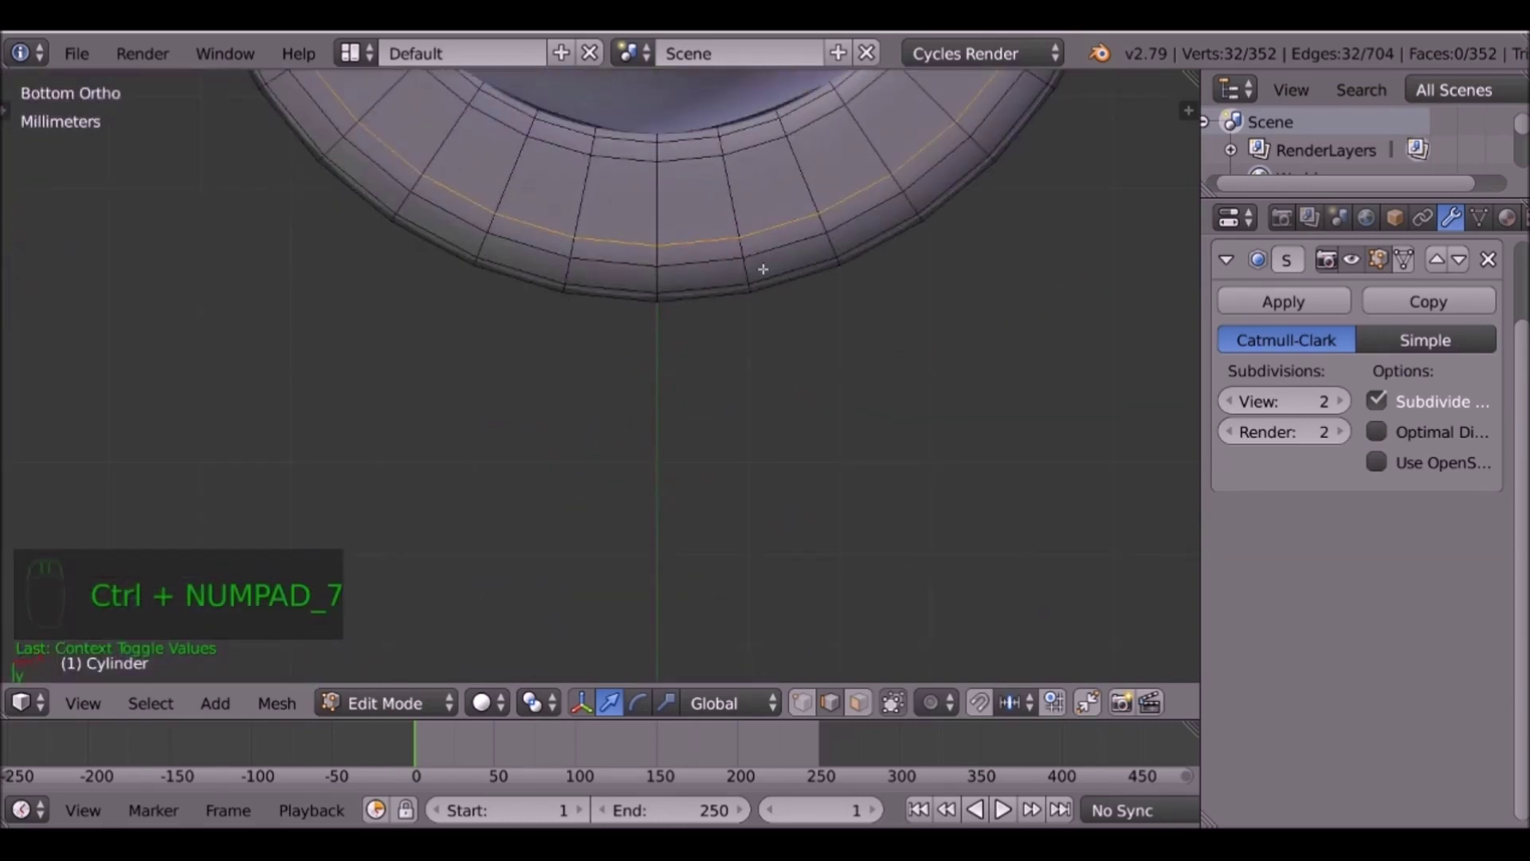
pyautogui.scroll(-2, 740, 361)
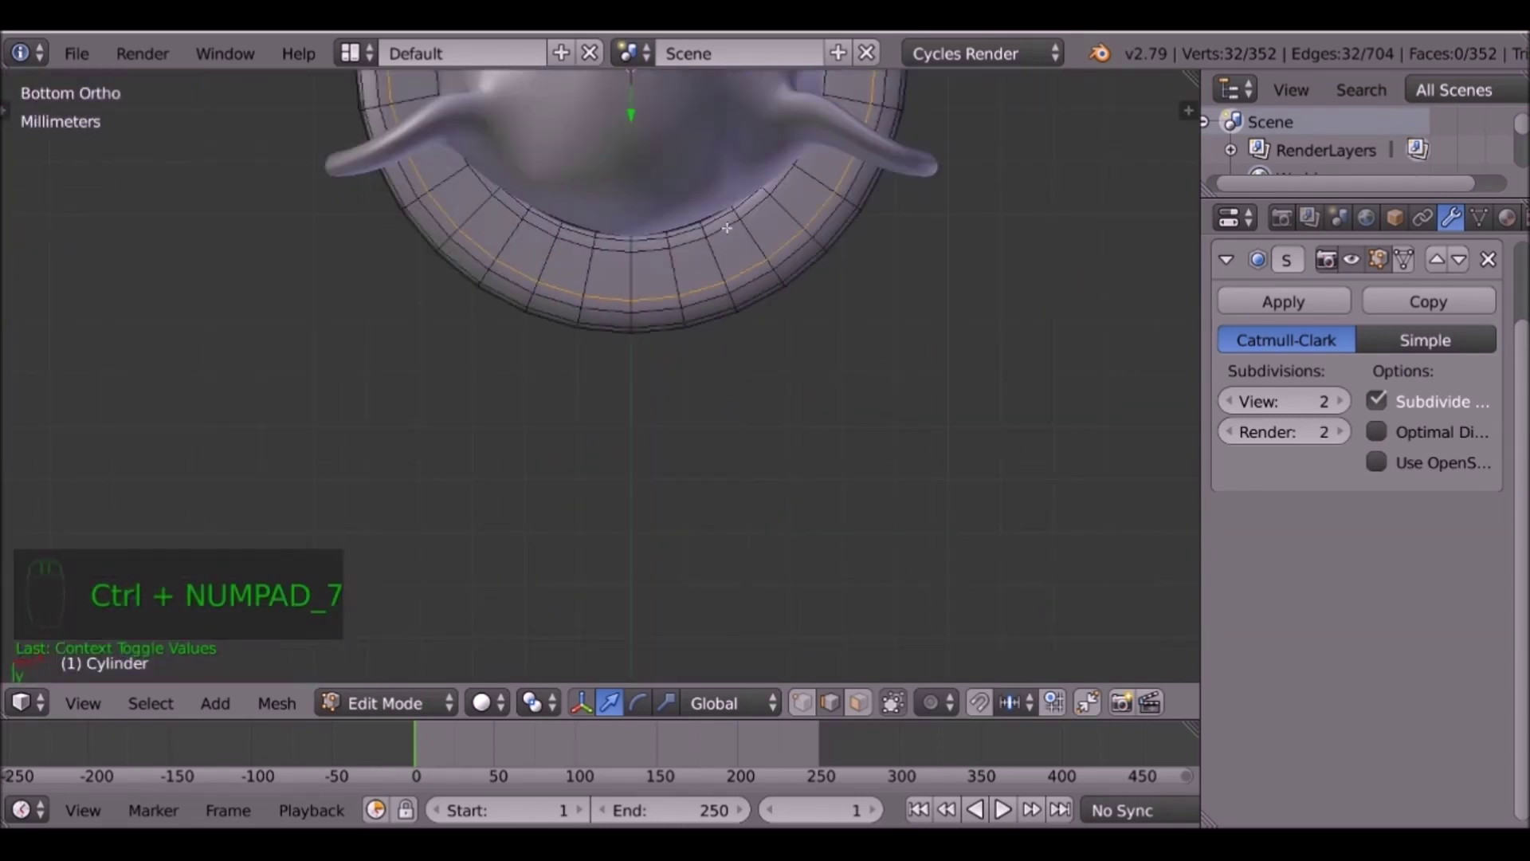
pyautogui.click(858, 702)
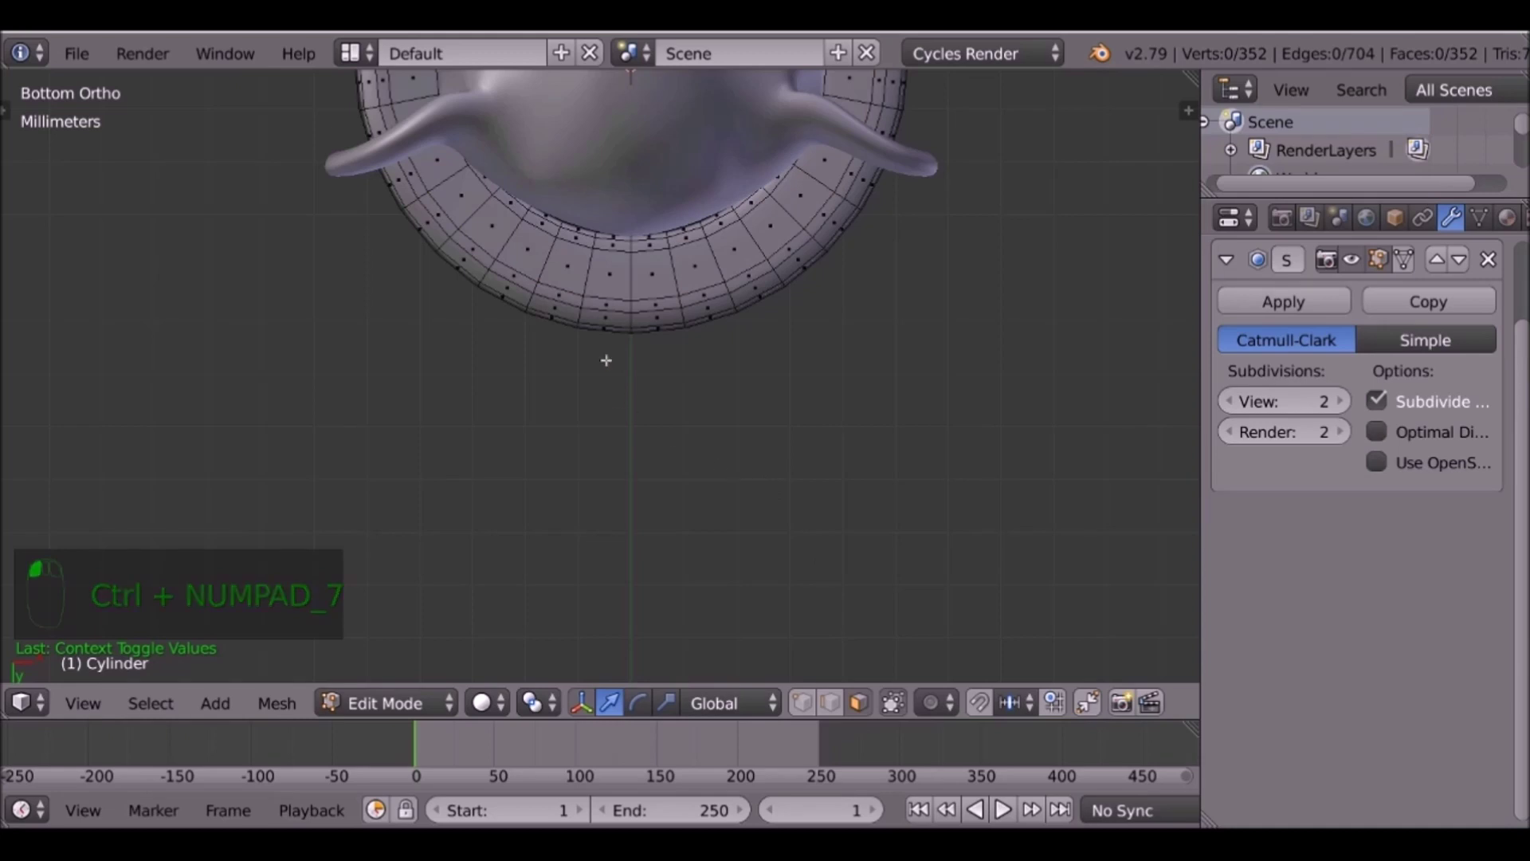
pyautogui.rightClick(609, 302)
pyautogui.keyDown('shift'); pyautogui.rightClick(640, 300); pyautogui.keyUp('shift')
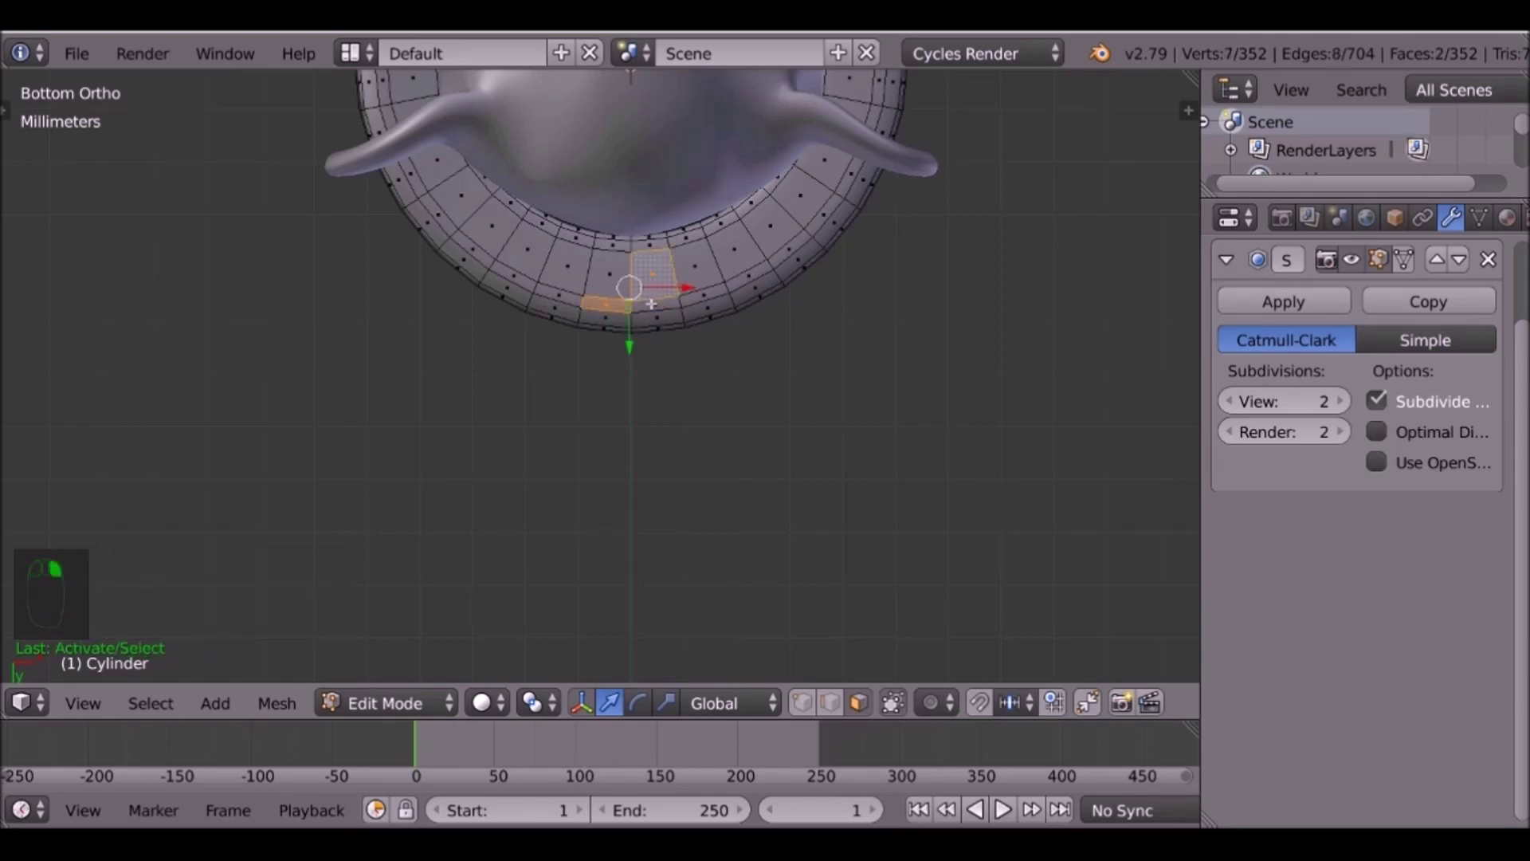
pyautogui.rightClick(649, 307)
pyautogui.keyDown('shift'); pyautogui.rightClick(624, 306); pyautogui.keyUp('shift')
# Extrude the two selected faces downward twice in short lengths and scale the end down to about half its size.
pyautogui.moveTo(653, 306); pyautogui.dragTo(772, 395, button='middle')
pyautogui.scroll(2, 707, 252)
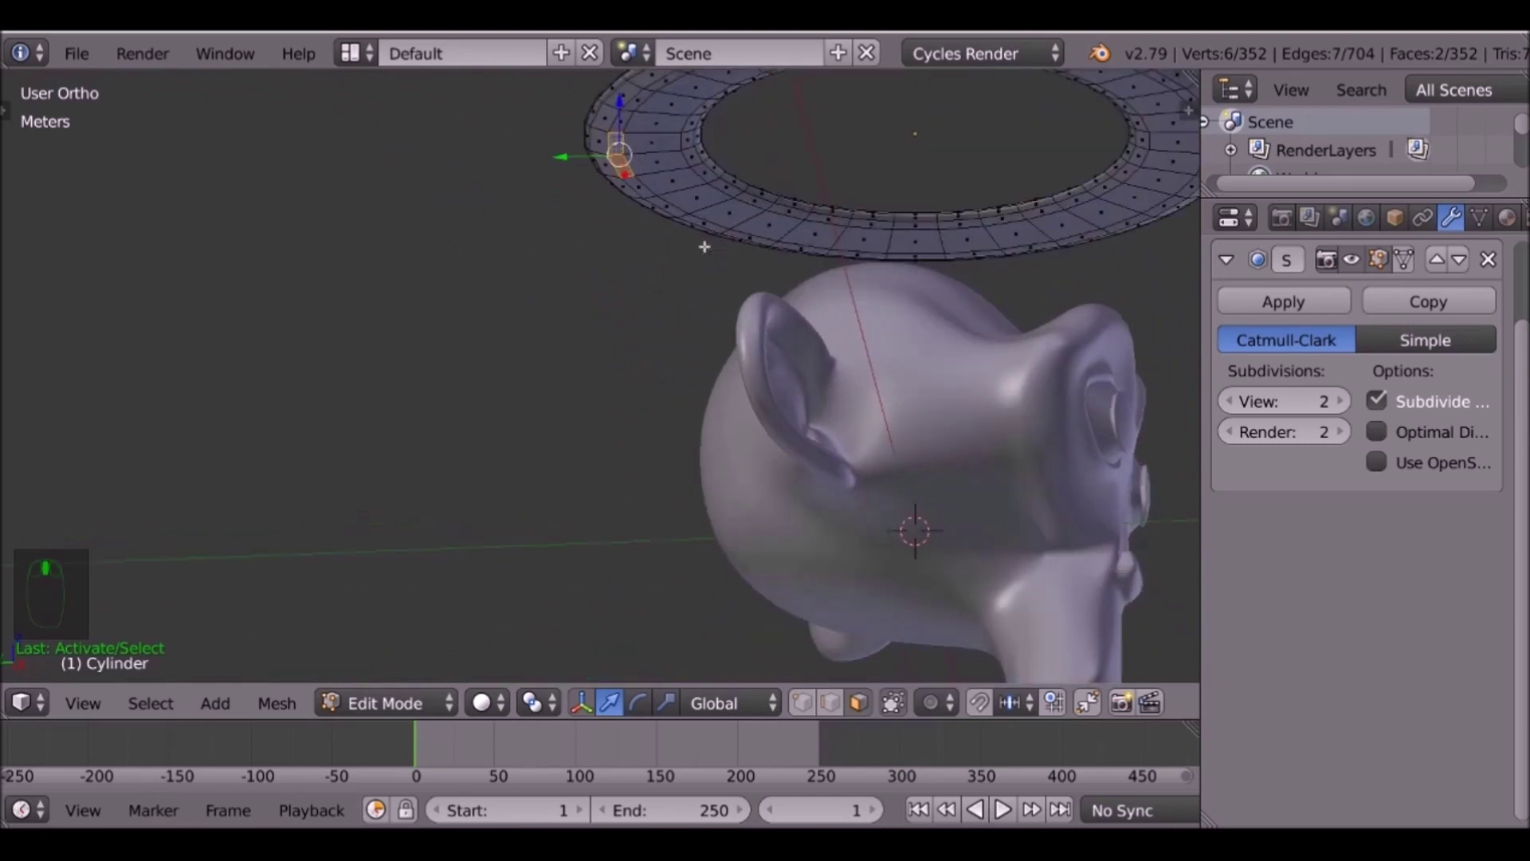
pyautogui.press('e')
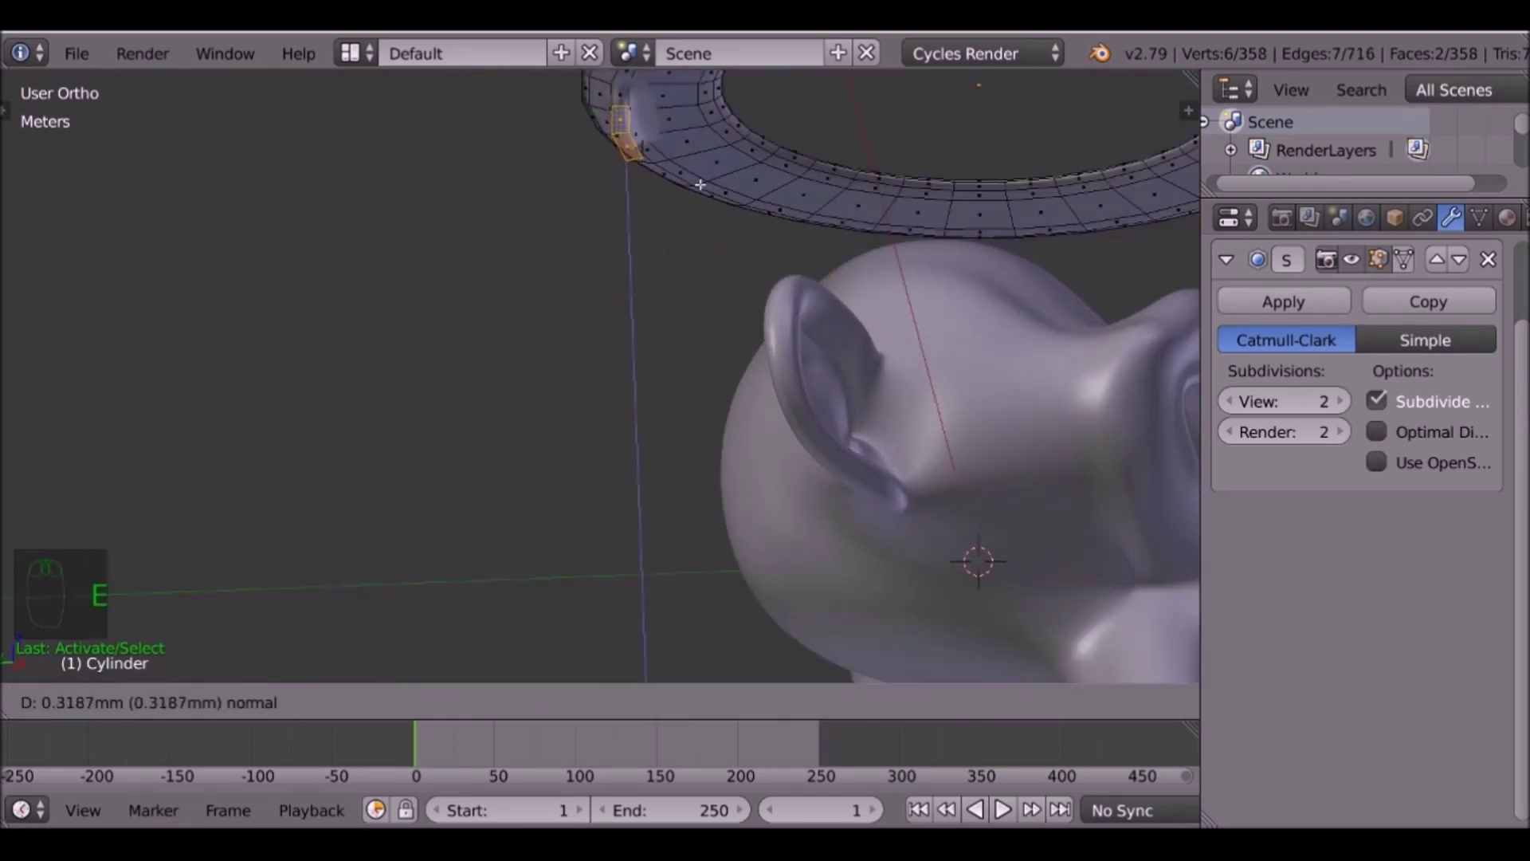
pyautogui.click(700, 185)
pyautogui.moveTo(700, 185); pyautogui.dragTo(555, 237, button='middle')
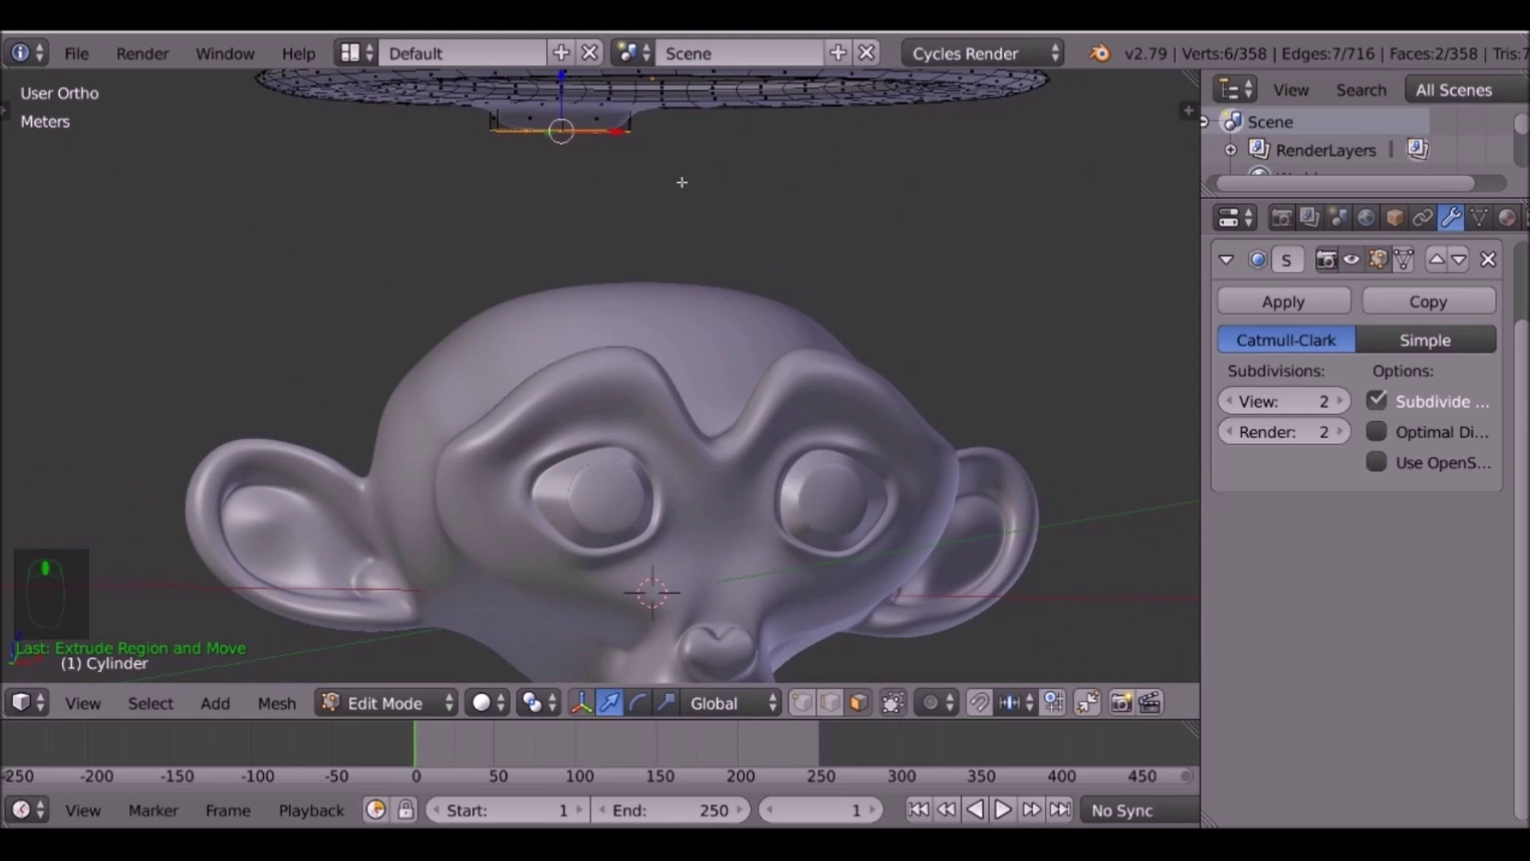
pyautogui.press('e')
pyautogui.click(687, 212)
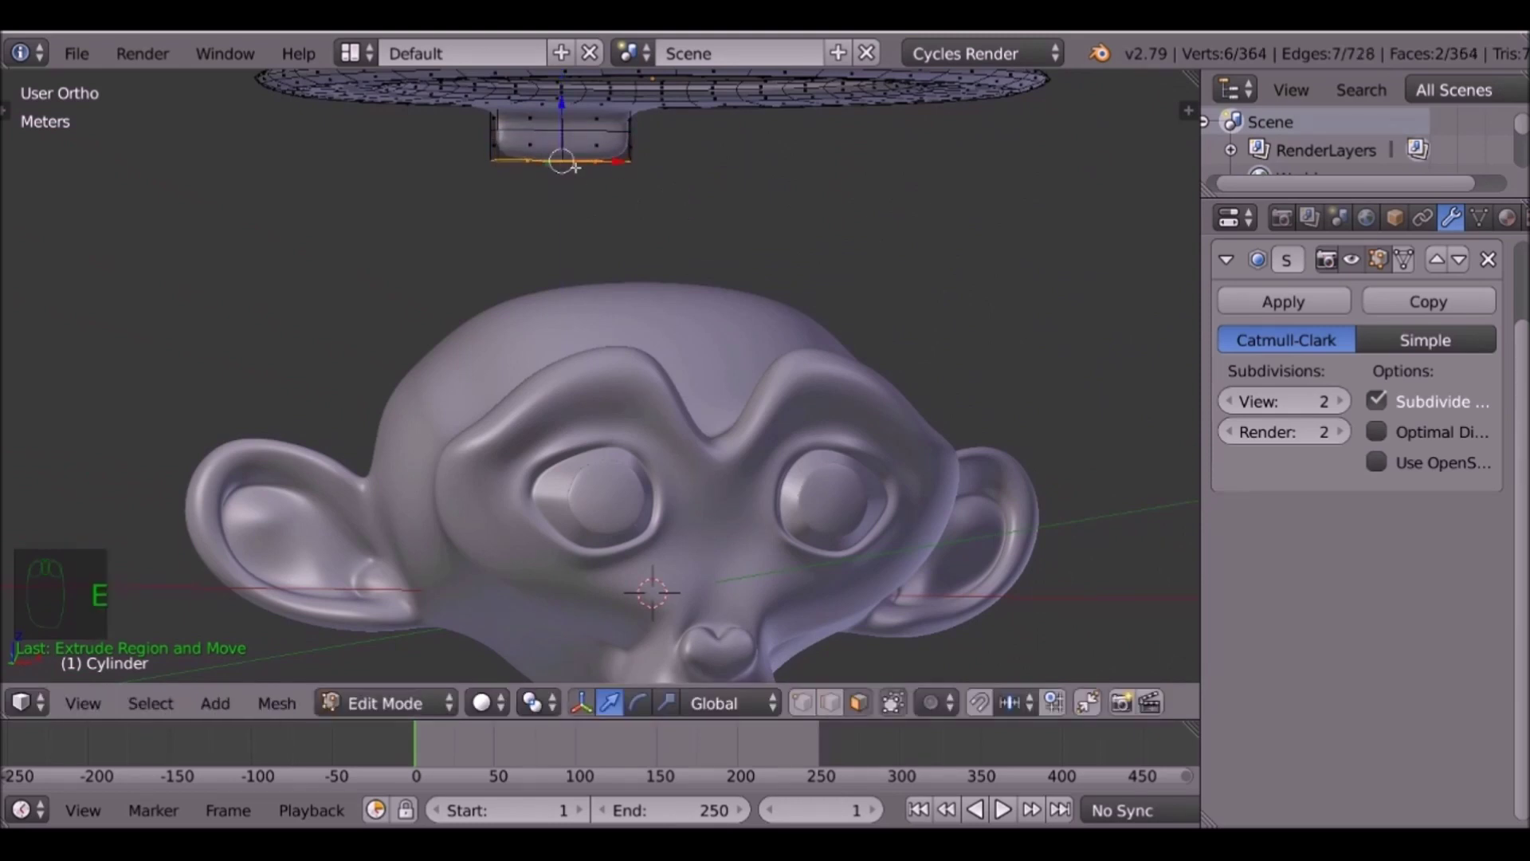
pyautogui.press('s')
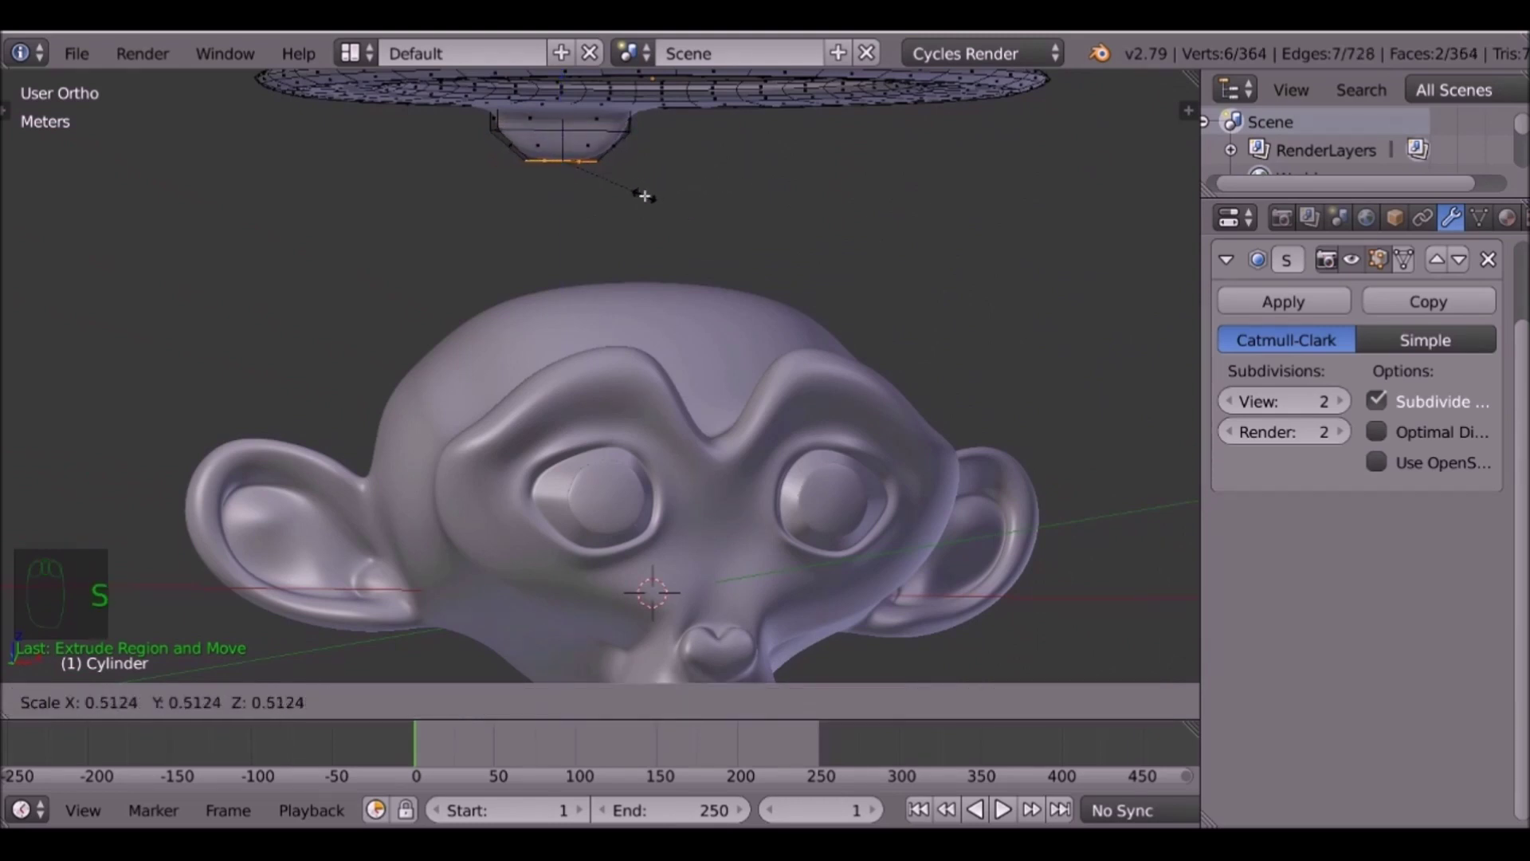
pyautogui.click(584, 159)
# Extrude the narrowed end down into a long stem and move its end to reach the back of the head.
pyautogui.press('e')
pyautogui.click(587, 346)
pyautogui.moveTo(522, 350); pyautogui.dragTo(714, 350, button='middle')
pyautogui.press('g')
pyautogui.click(658, 461)
pyautogui.moveTo(659, 461); pyautogui.dragTo(651, 452, button='middle')
pyautogui.moveTo(658, 405); pyautogui.dragTo(659, 420)
# Add two edge loops around the stem, one near its lower end and one just below the flared collar.
pyautogui.moveTo(684, 341); pyautogui.dragTo(565, 388, button='middle')
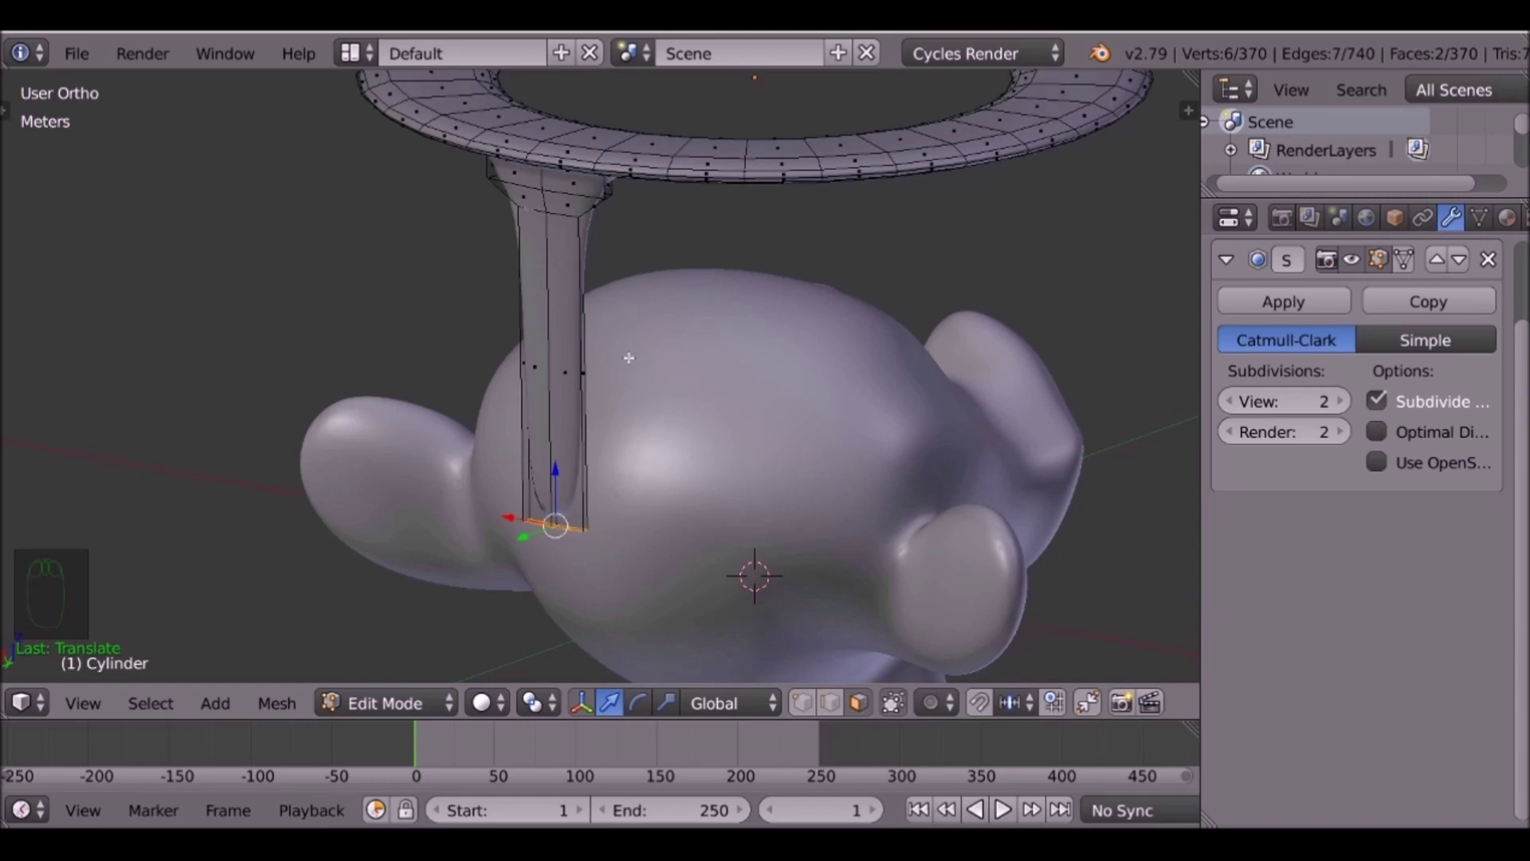
pyautogui.hotkey('ctrl', 'r')
pyautogui.click(585, 478)
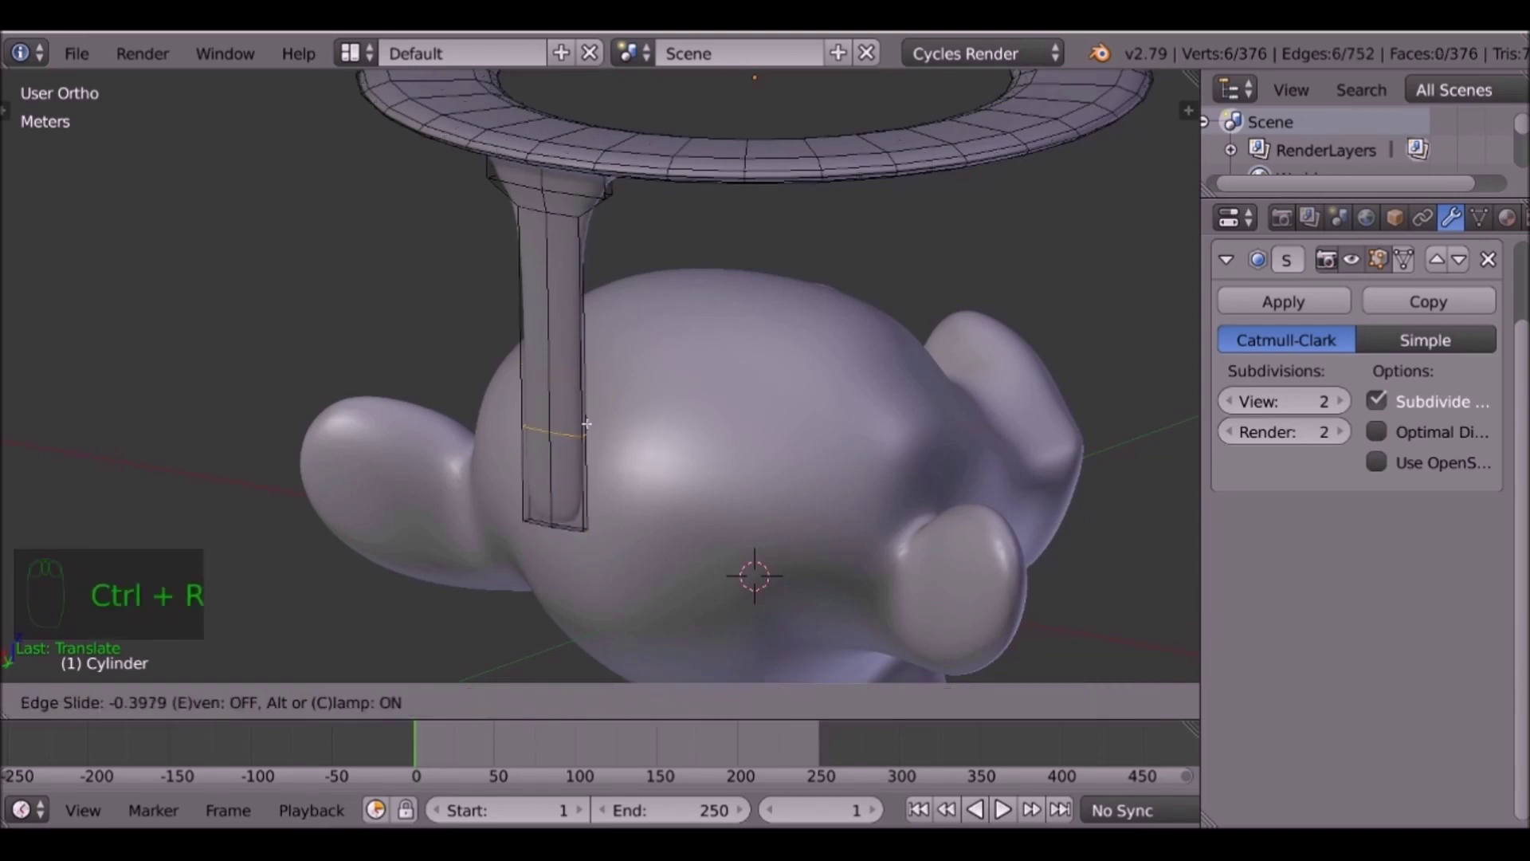
pyautogui.click(595, 492)
pyautogui.hotkey('ctrl', 'r')
pyautogui.click(557, 359)
pyautogui.click(560, 264)
# Add an edge loop around the stem's flared collar, close to where it meets the halo's underside.
pyautogui.keyDown('shift'); pyautogui.moveTo(562, 242); pyautogui.dragTo(547, 352, button='middle'); pyautogui.keyUp('shift')
pyautogui.scroll(4, 546, 352)
pyautogui.hotkey('ctrl', 'r')
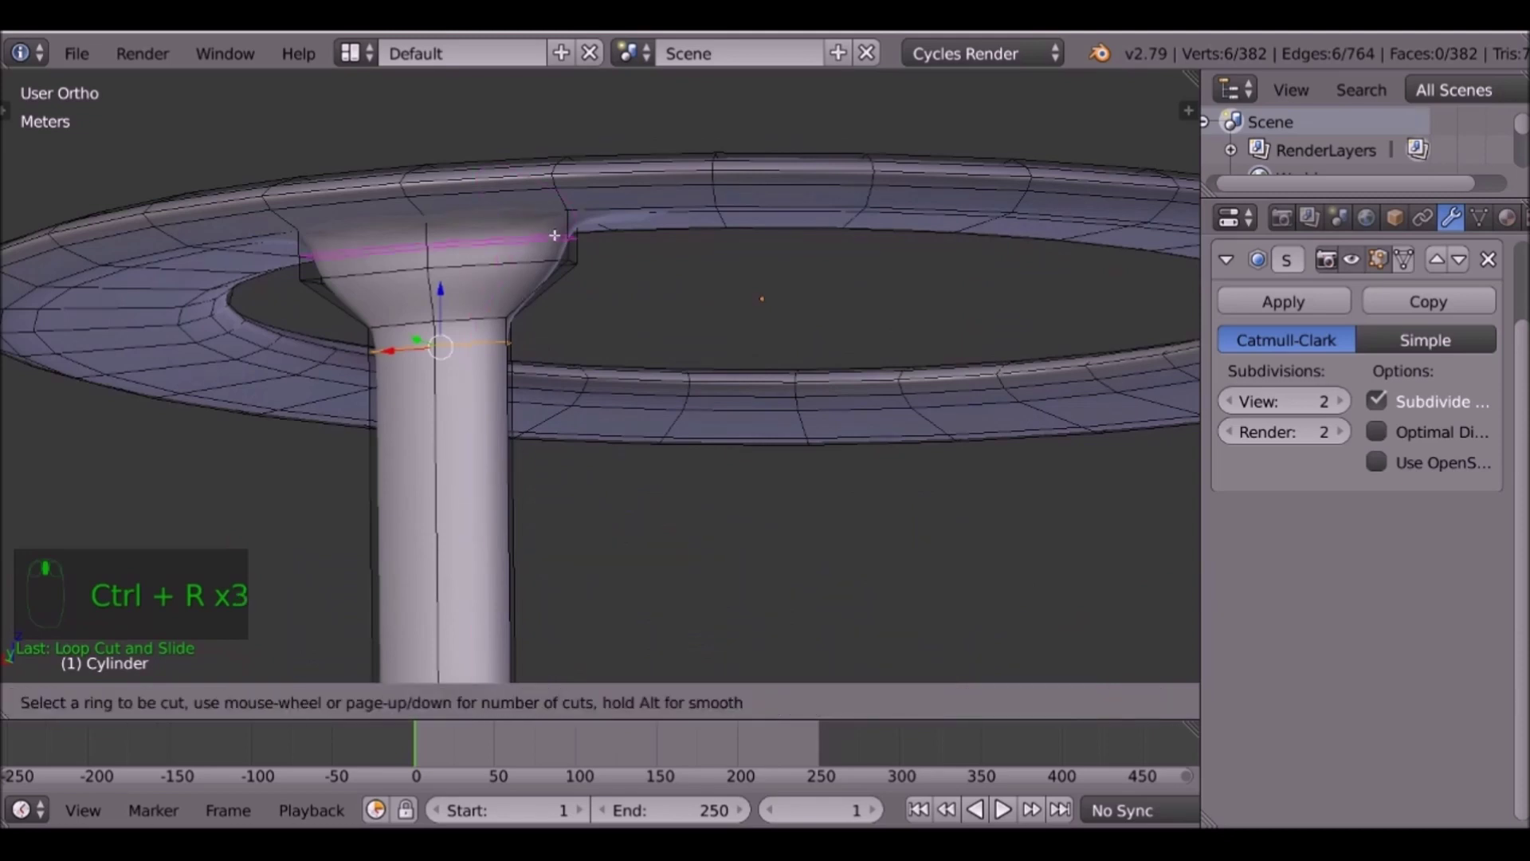
pyautogui.click(552, 233)
pyautogui.click(562, 231)
pyautogui.moveTo(543, 241); pyautogui.dragTo(423, 279, button='middle')
# Add two lengthwise edge loops along the sides of the collar and stem, tight to their edges.
pyautogui.hotkey('ctrl', 'r')
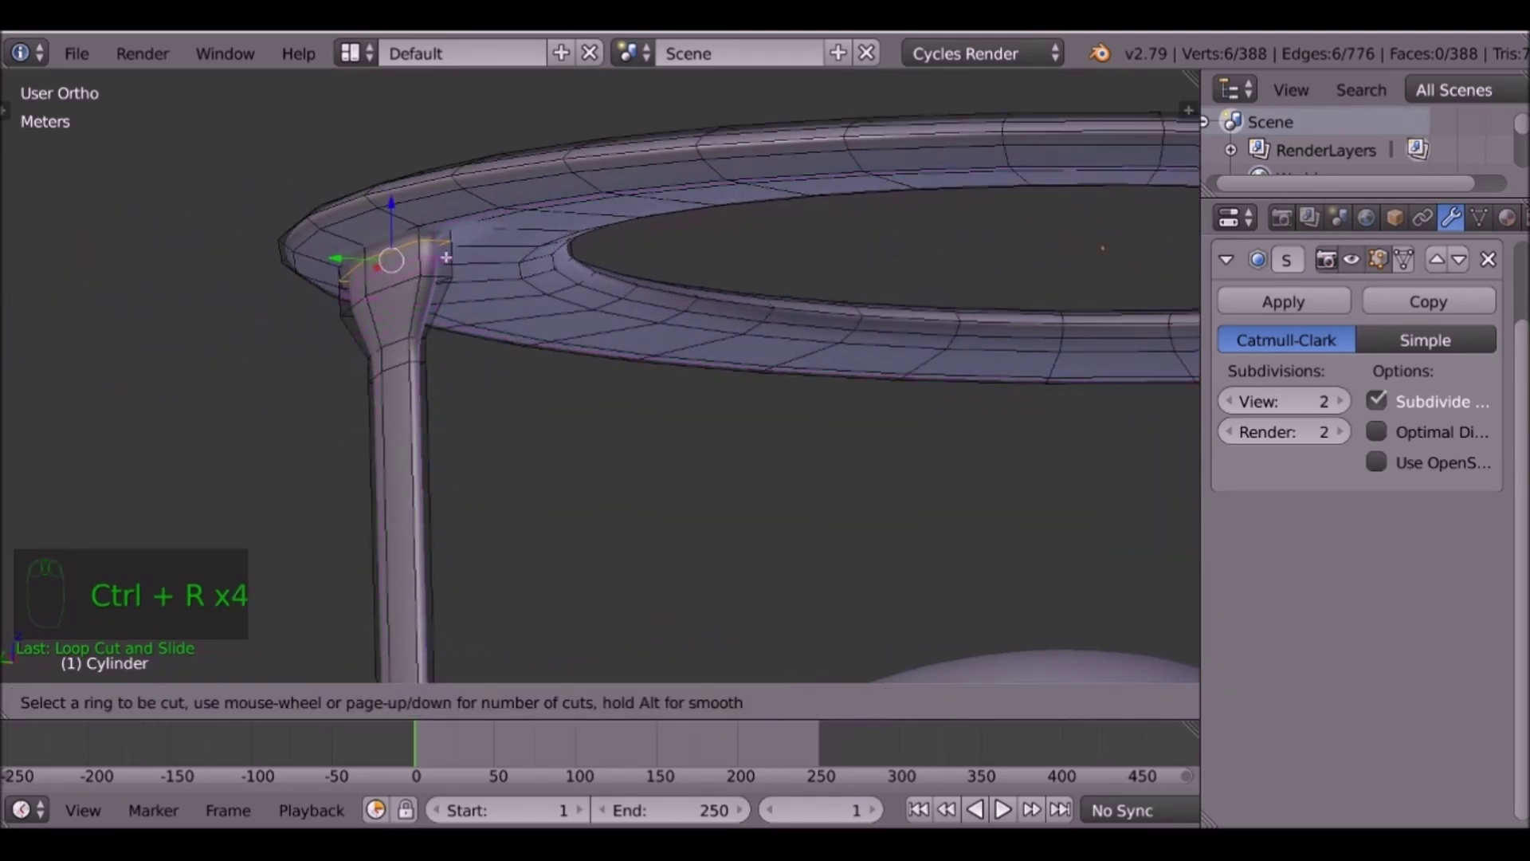
pyautogui.click(431, 264)
pyautogui.click(449, 258)
pyautogui.hotkey('ctrl', 'r')
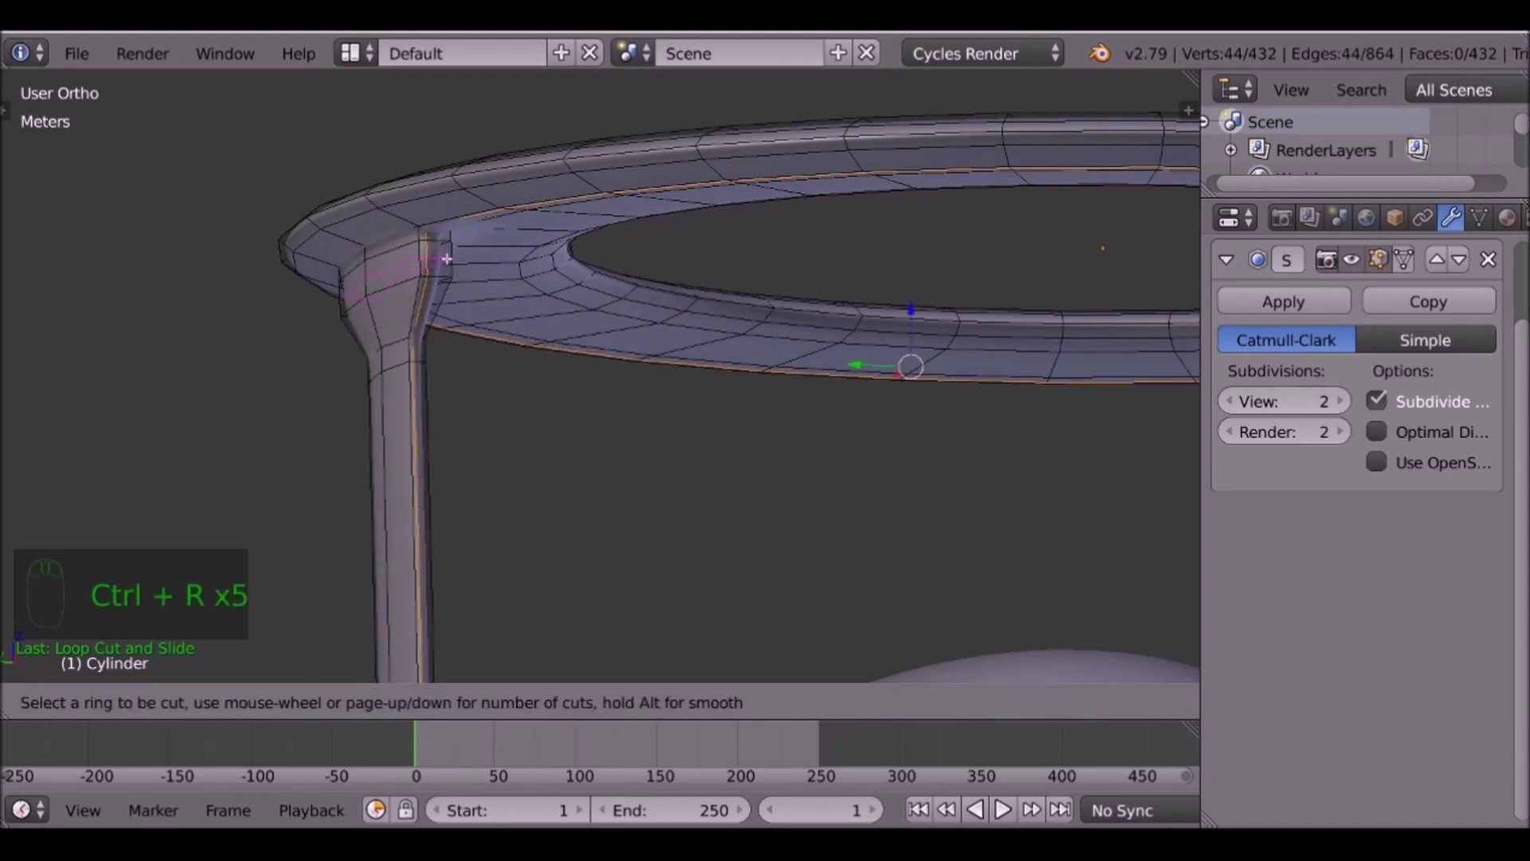
pyautogui.click(441, 269)
pyautogui.click(446, 263)
pyautogui.press('Tab')
pyautogui.scroll(-3, 591, 365)
pyautogui.moveTo(590, 365); pyautogui.dragTo(643, 328, button='middle')
pyautogui.scroll(4, 622, 326)
# Switch to face selection, select the two faces at the stem's lower end and turn on proportional editing.
pyautogui.press('Tab')
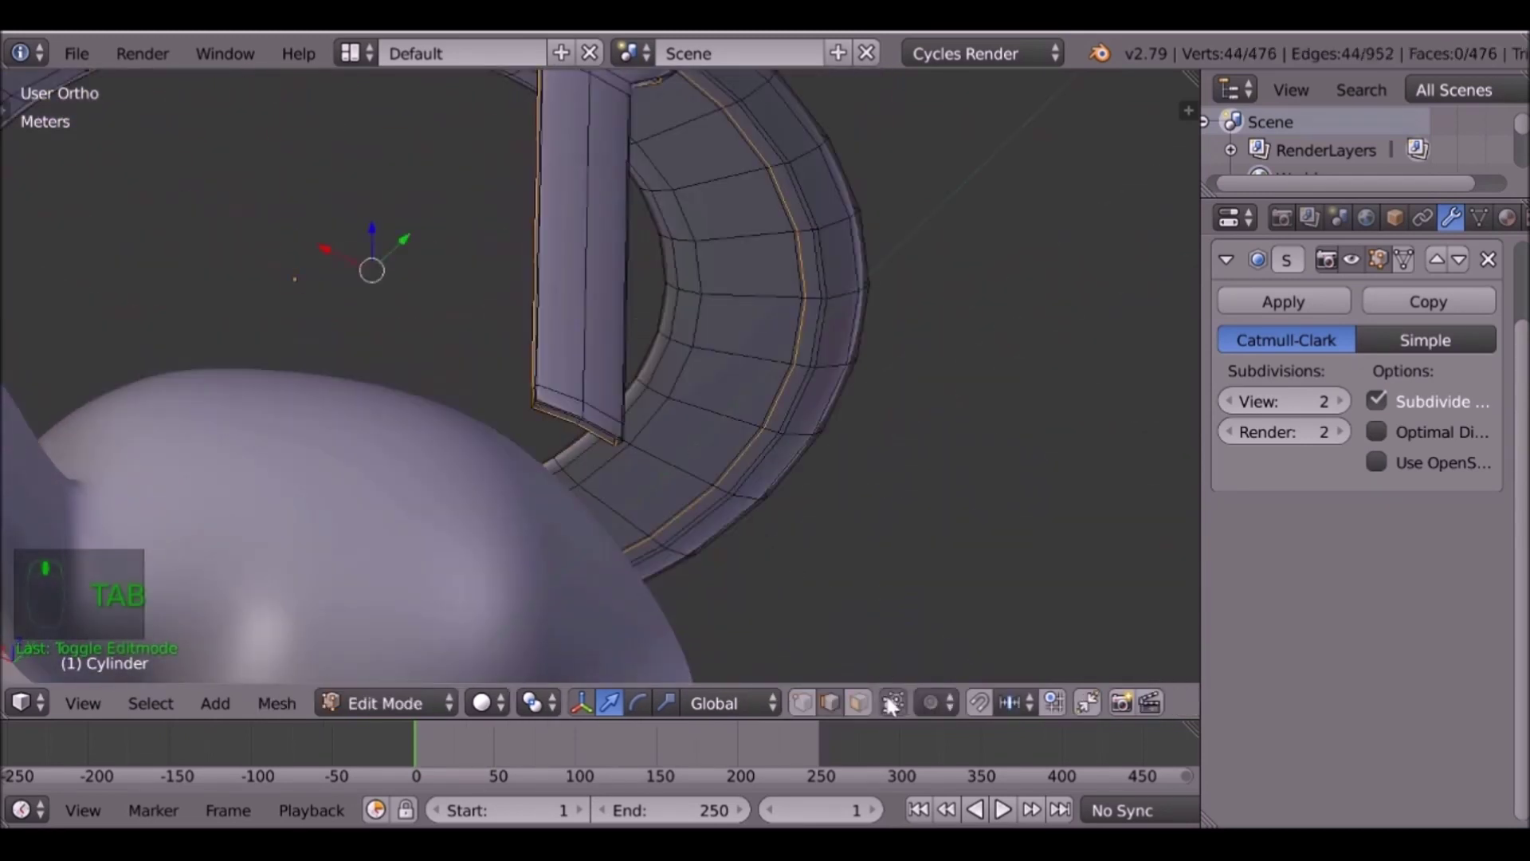
pyautogui.click(865, 700)
pyautogui.scroll(6, 828, 518)
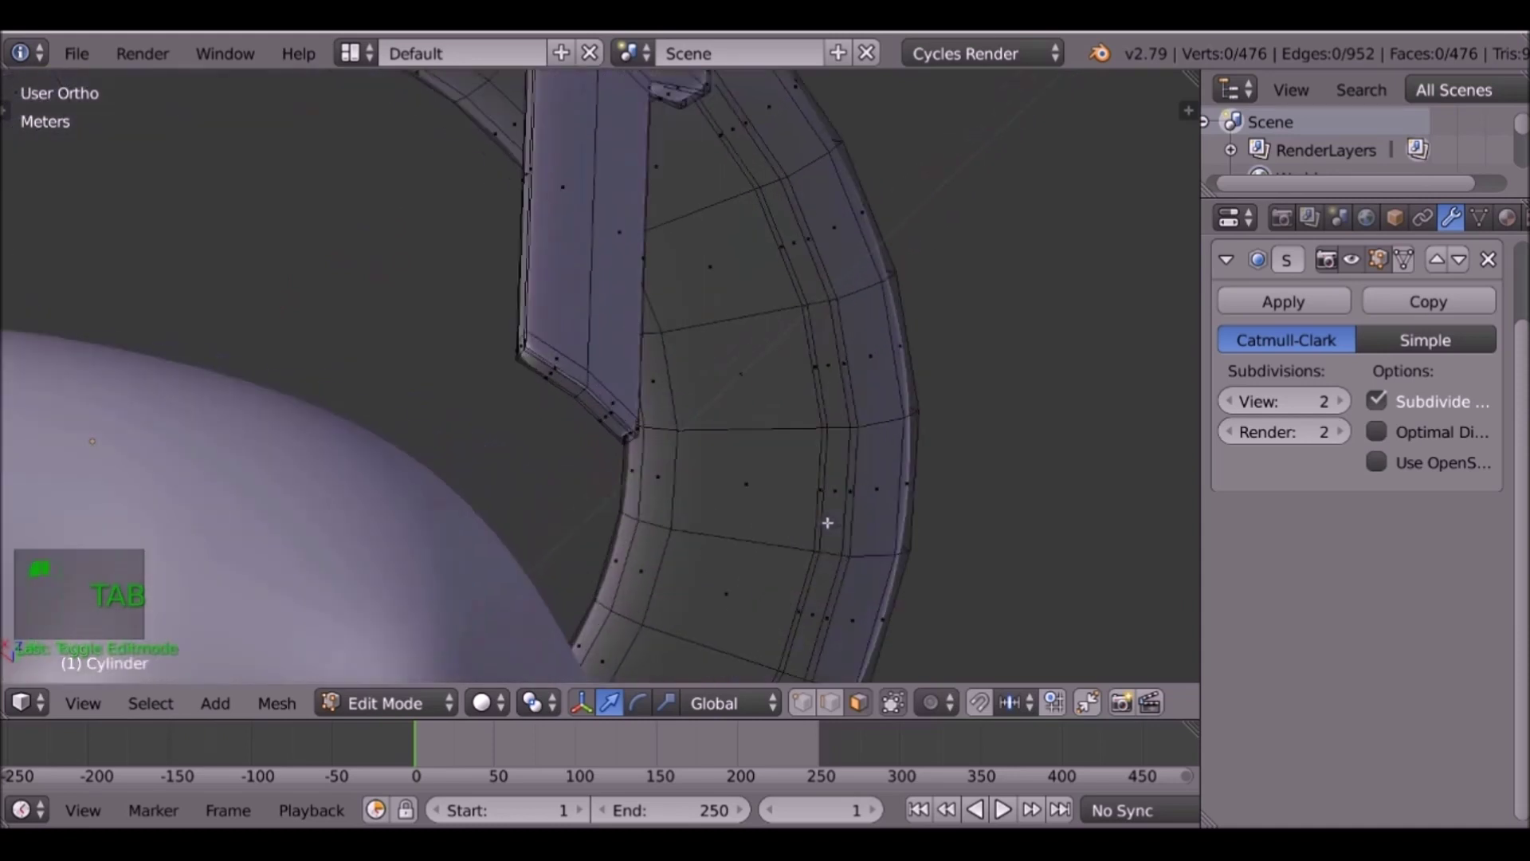
pyautogui.rightClick(519, 369)
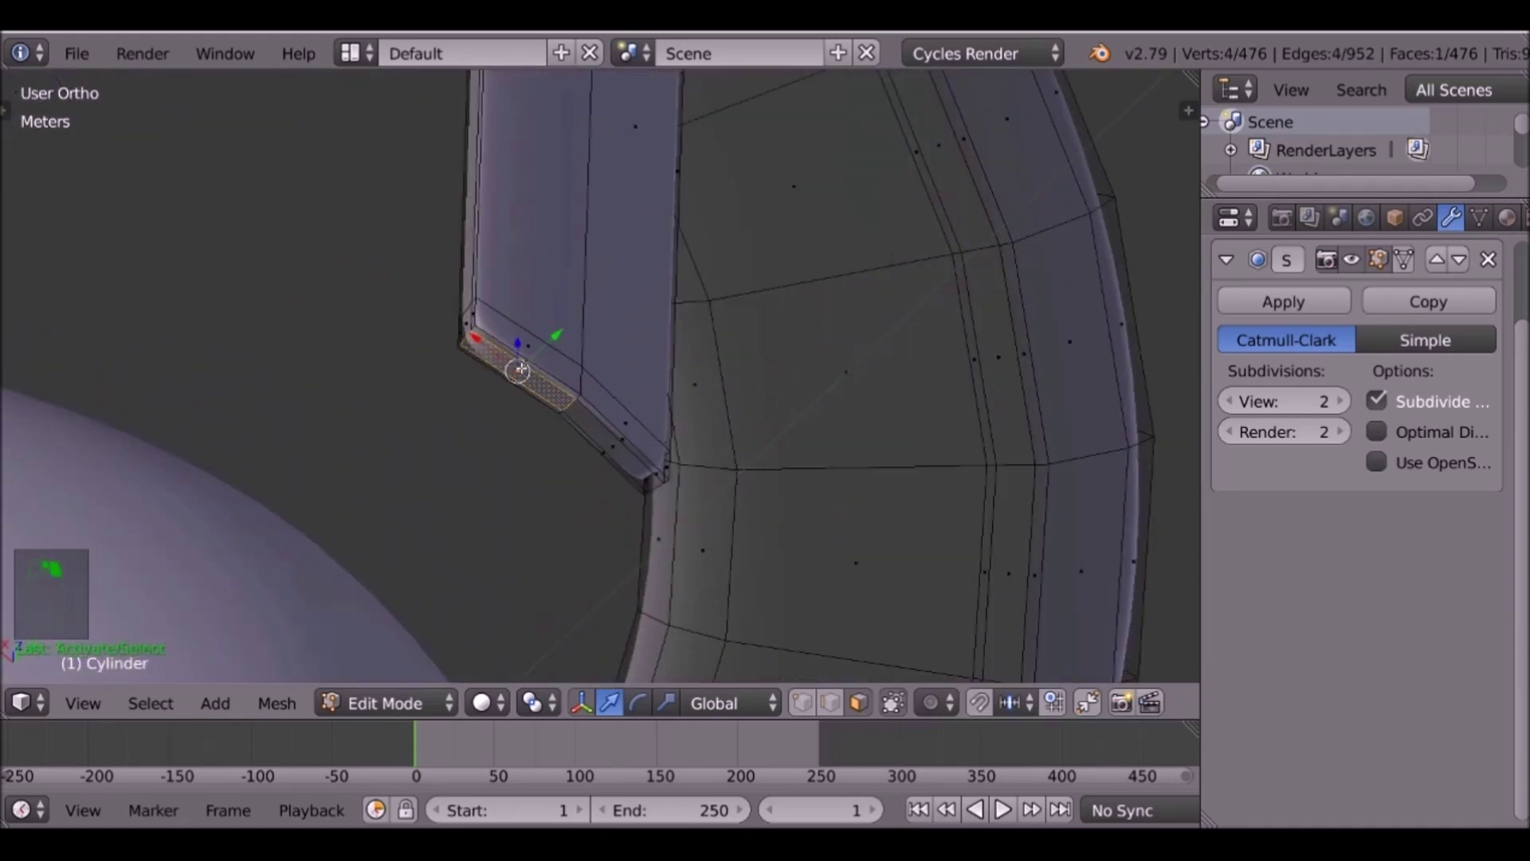
pyautogui.keyDown('shift'); pyautogui.rightClick(591, 419); pyautogui.keyUp('shift')
pyautogui.moveTo(591, 419); pyautogui.dragTo(609, 542, button='middle')
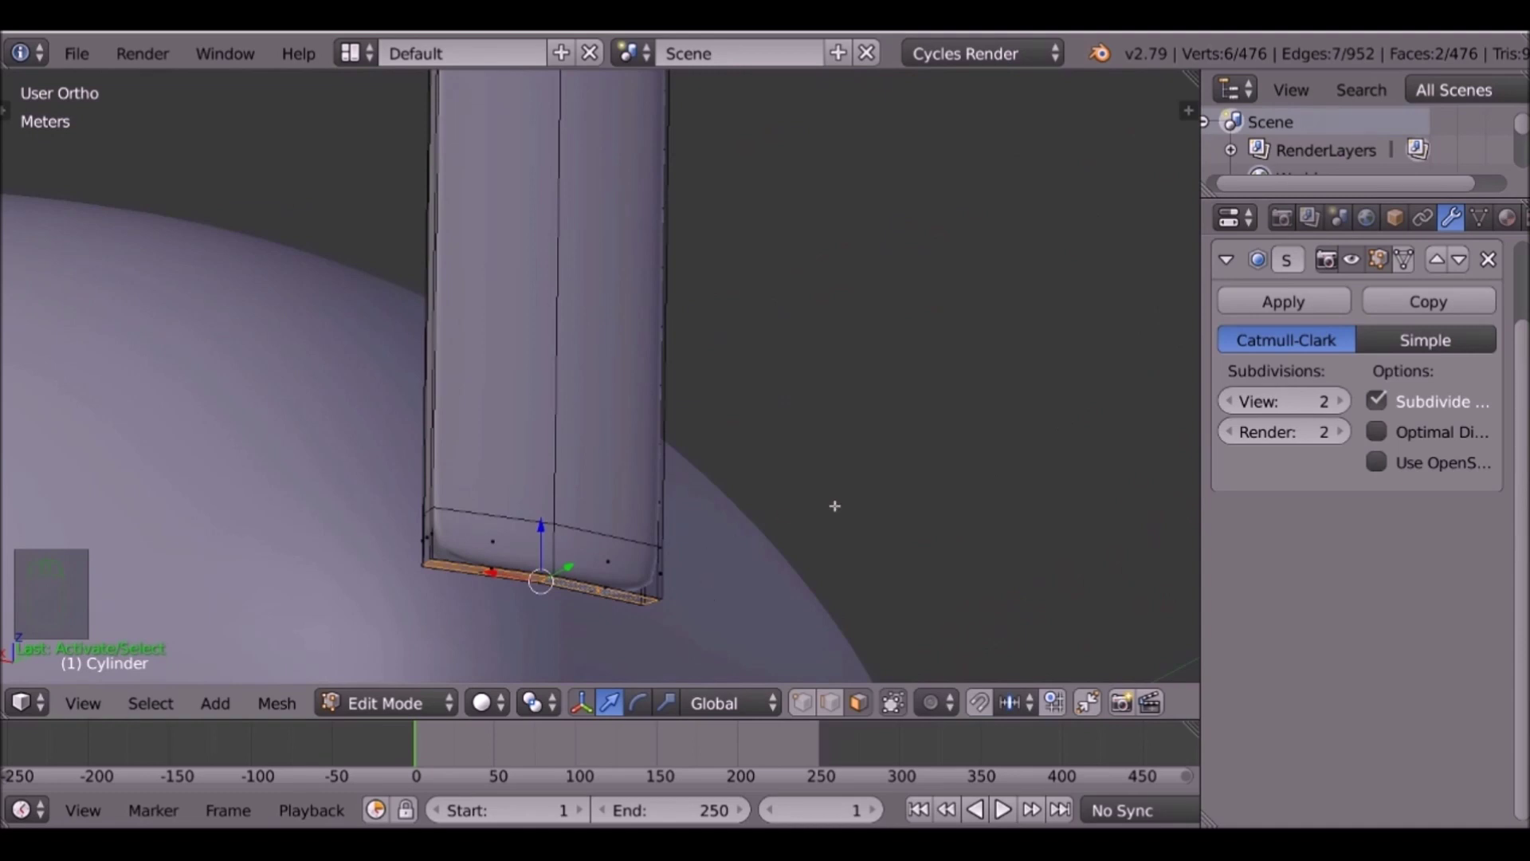
pyautogui.press('o')
pyautogui.press('s')
pyautogui.press('x')
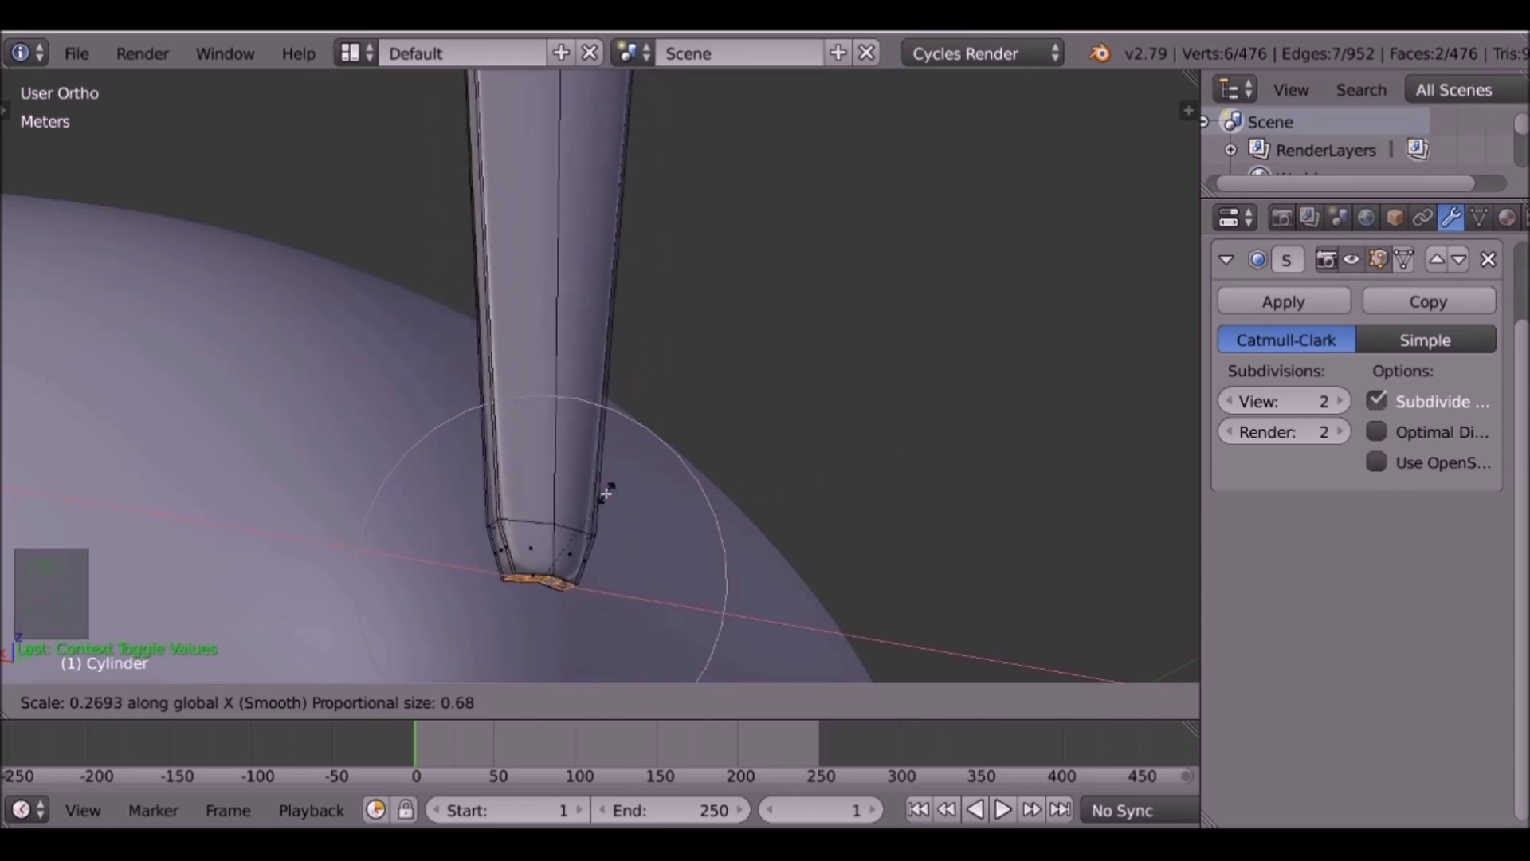
pyautogui.rightClick(608, 494)
# Add five evenly spaced edge loops around the long middle section of the stem, without sliding them.
pyautogui.scroll(-4, 696, 440)
pyautogui.moveTo(573, 170); pyautogui.dragTo(611, 137, button='middle')
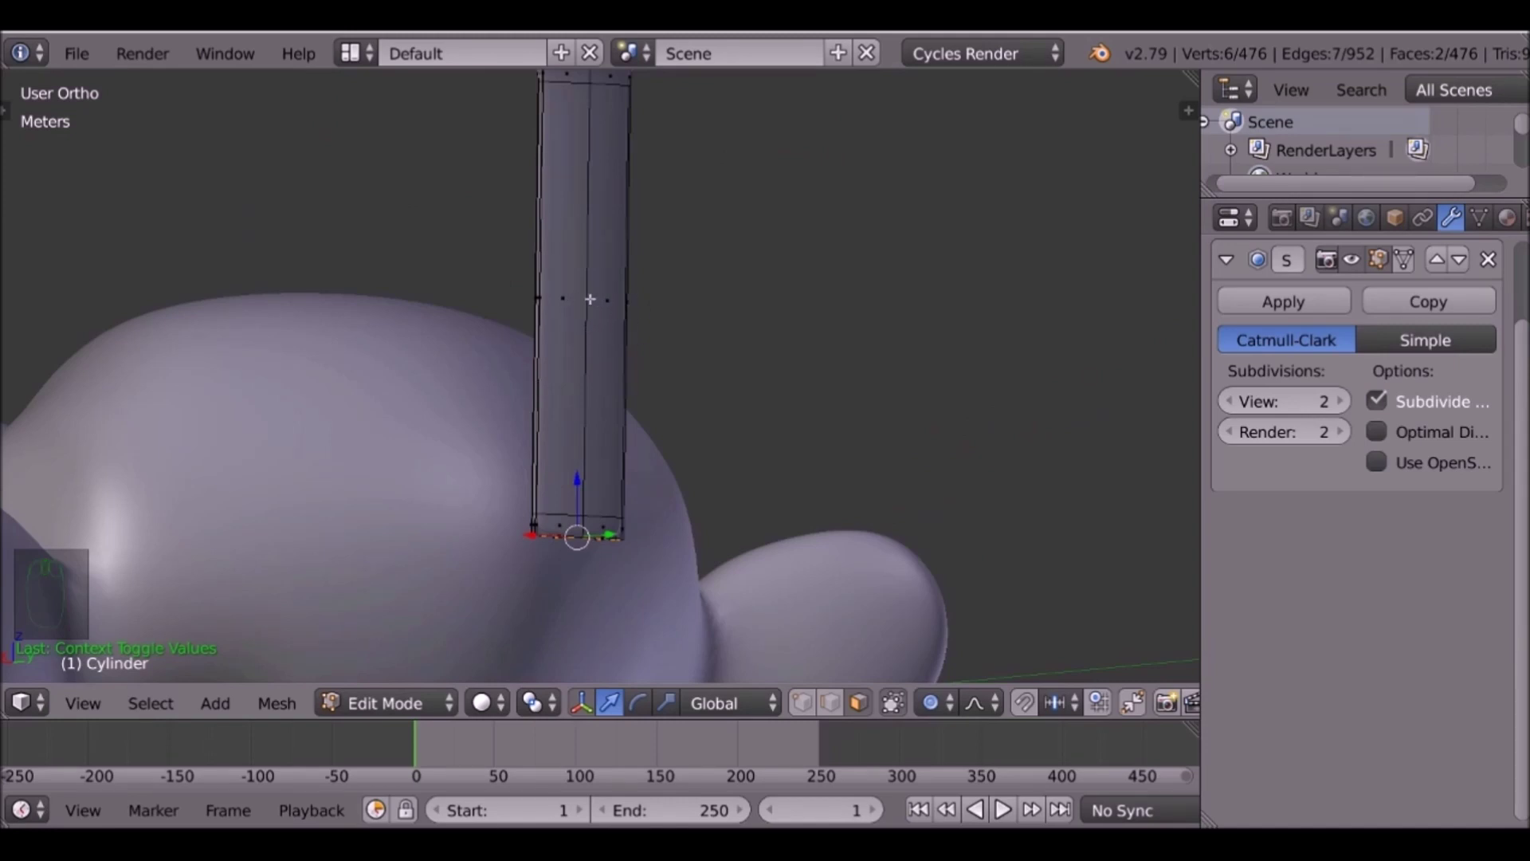
pyautogui.hotkey('ctrl', 'r')
pyautogui.scroll(4, 598, 296)
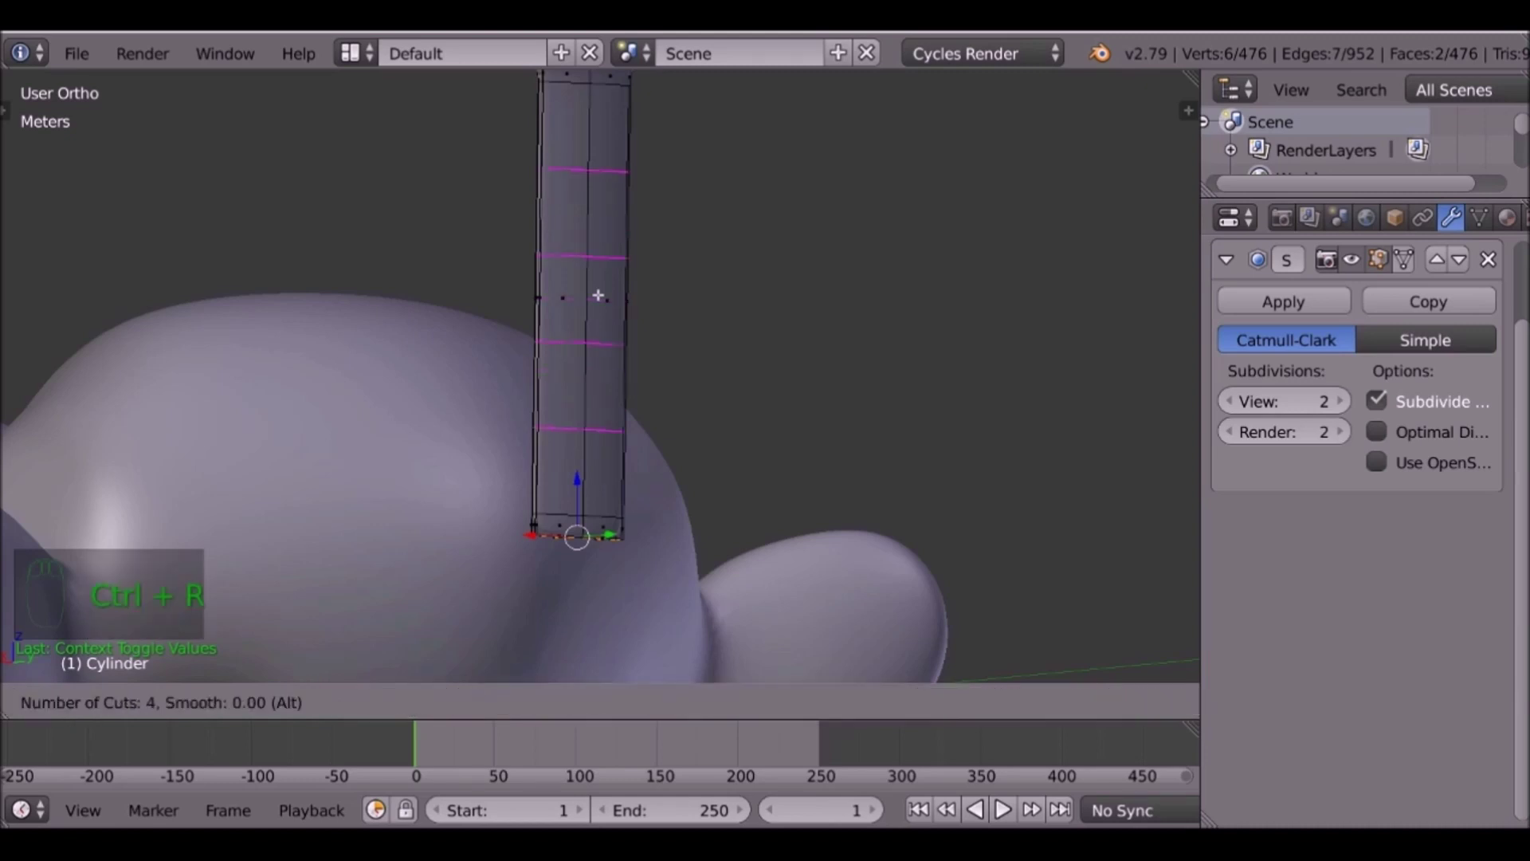
pyautogui.click(597, 295)
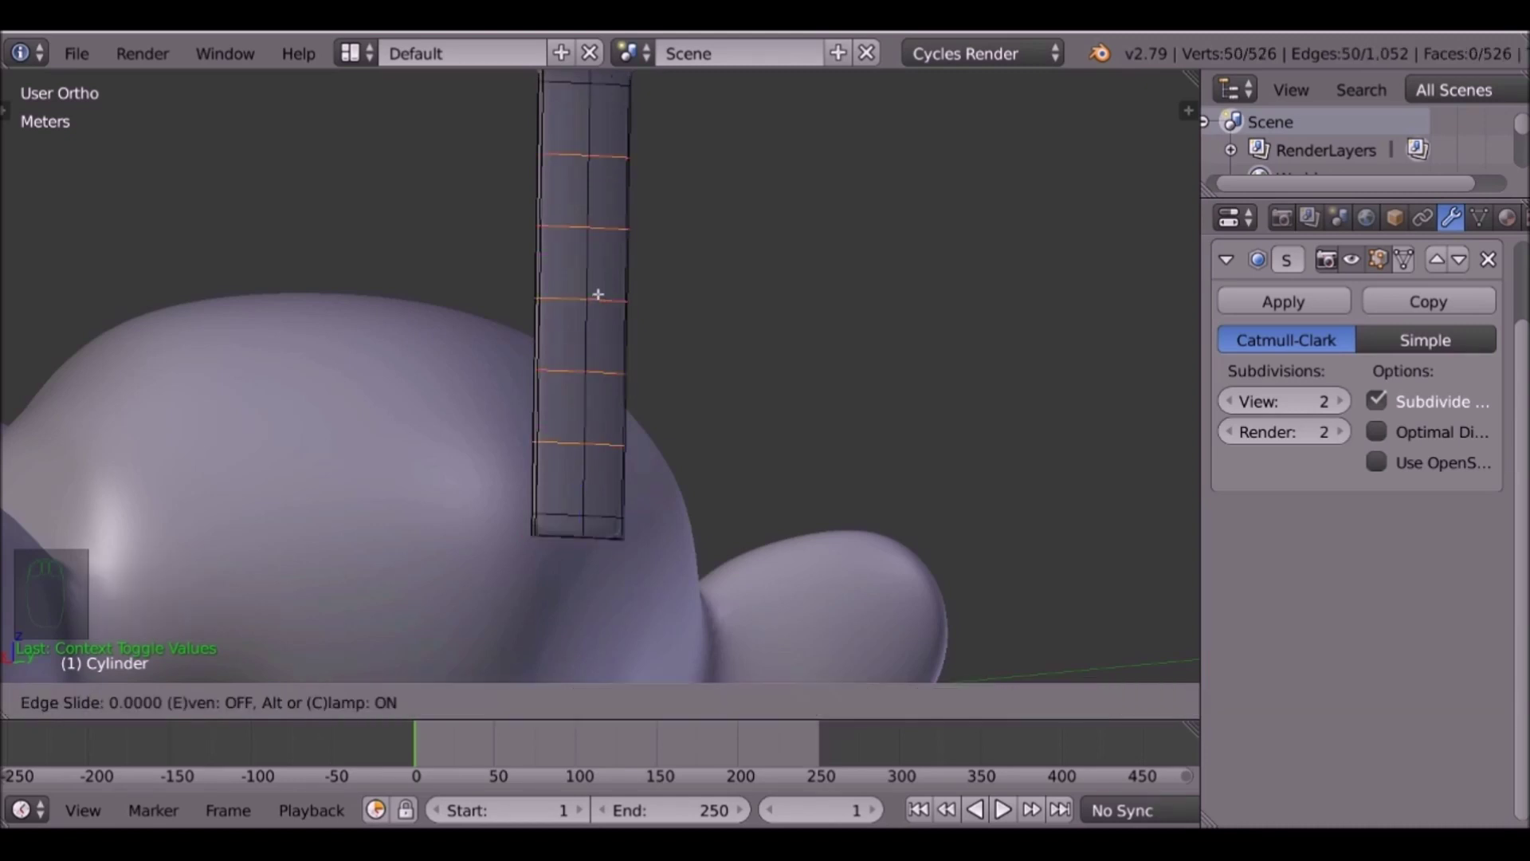
pyautogui.rightClick(600, 297)
# Return to face selection and reselect the two faces at the stem's lower end.
pyautogui.moveTo(717, 455); pyautogui.dragTo(734, 342, button='middle')
pyautogui.scroll(5, 734, 342)
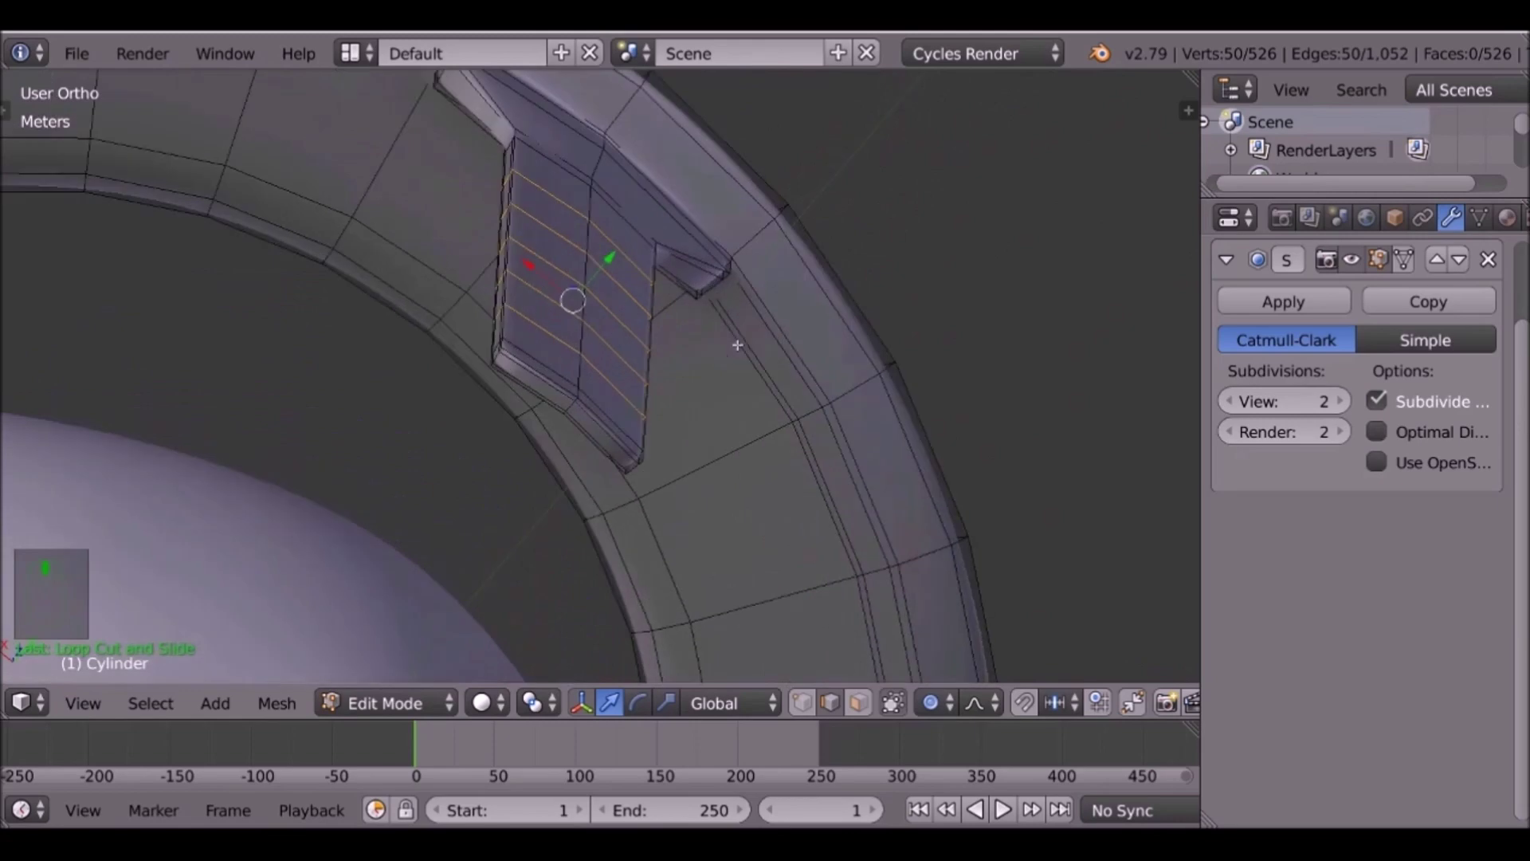
pyautogui.click(863, 705)
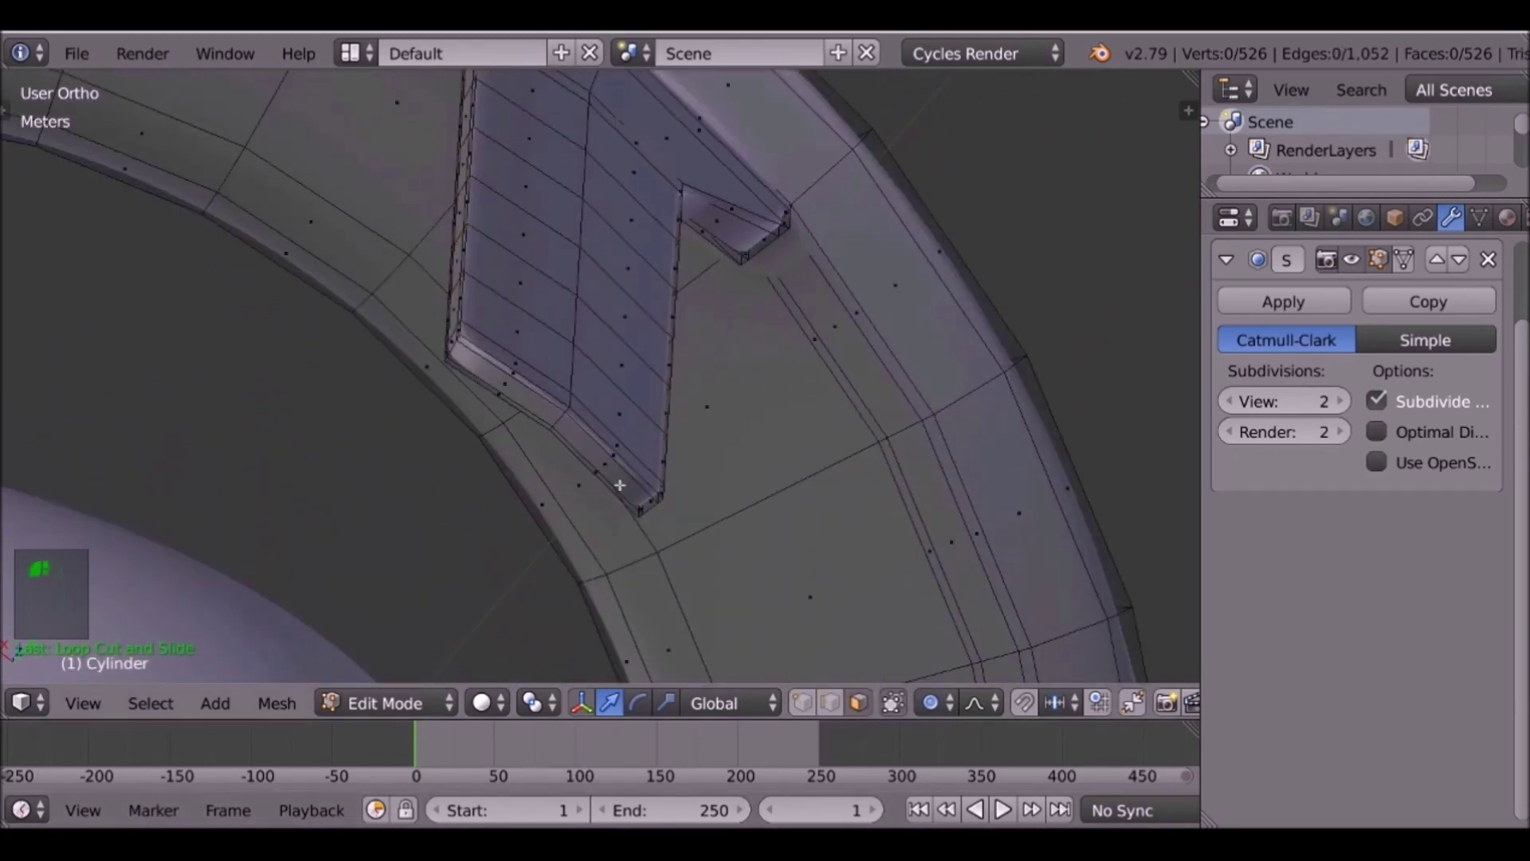
pyautogui.rightClick(529, 397)
pyautogui.keyDown('shift'); pyautogui.rightClick(579, 439); pyautogui.keyUp('shift')
pyautogui.moveTo(579, 439); pyautogui.dragTo(574, 522, button='middle')
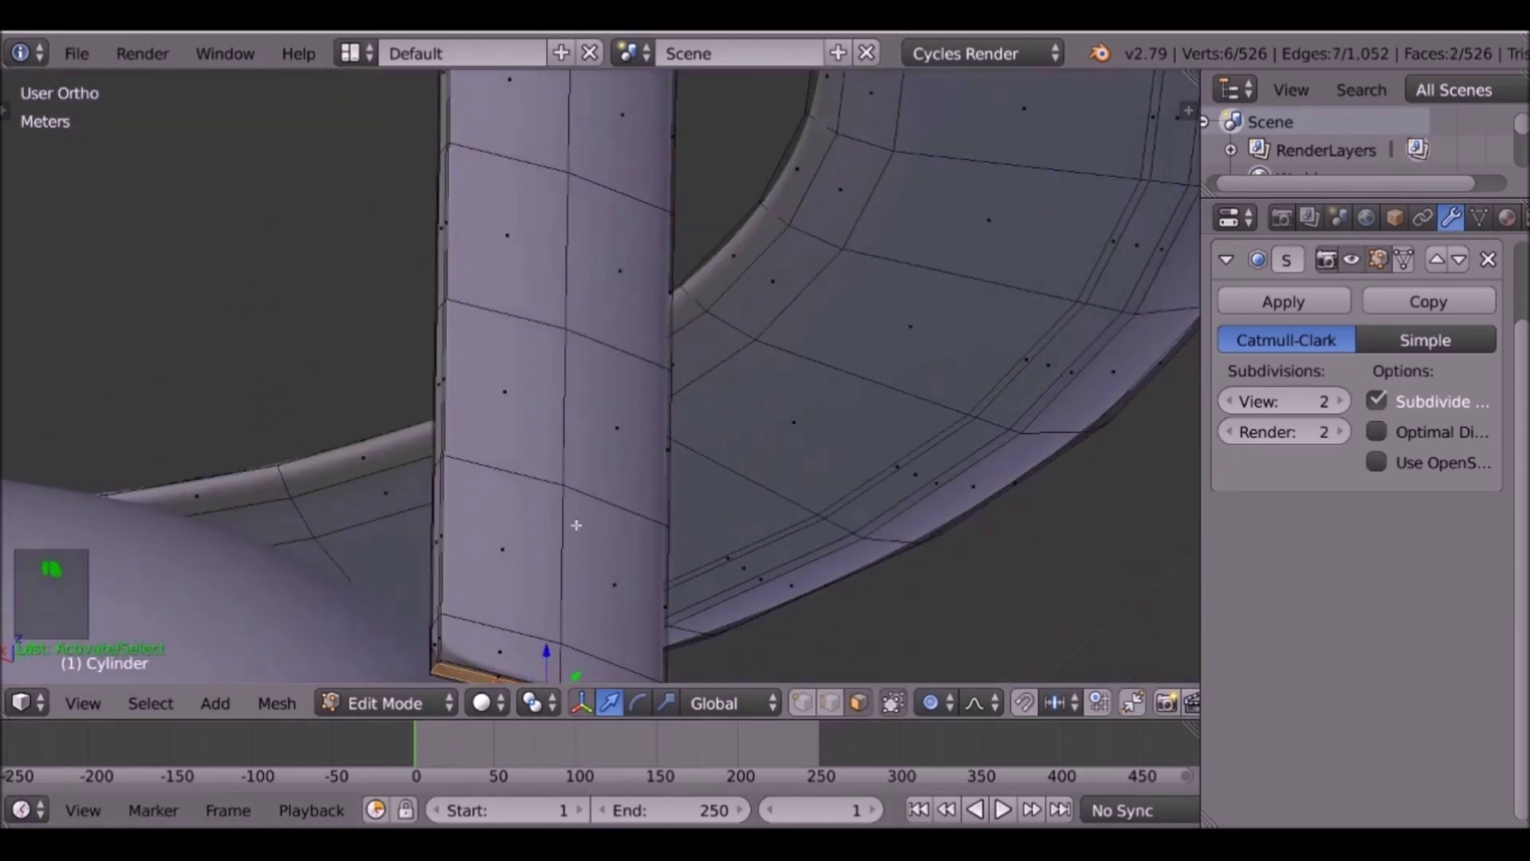
# Scale the two end faces along X to roughly half their width with a large proportional radius, tapering the stem.
pyautogui.scroll(-4, 565, 530)
pyautogui.press('s')
pyautogui.press('x')
pyautogui.scroll(-11, 786, 348)
pyautogui.scroll(-4, 765, 350)
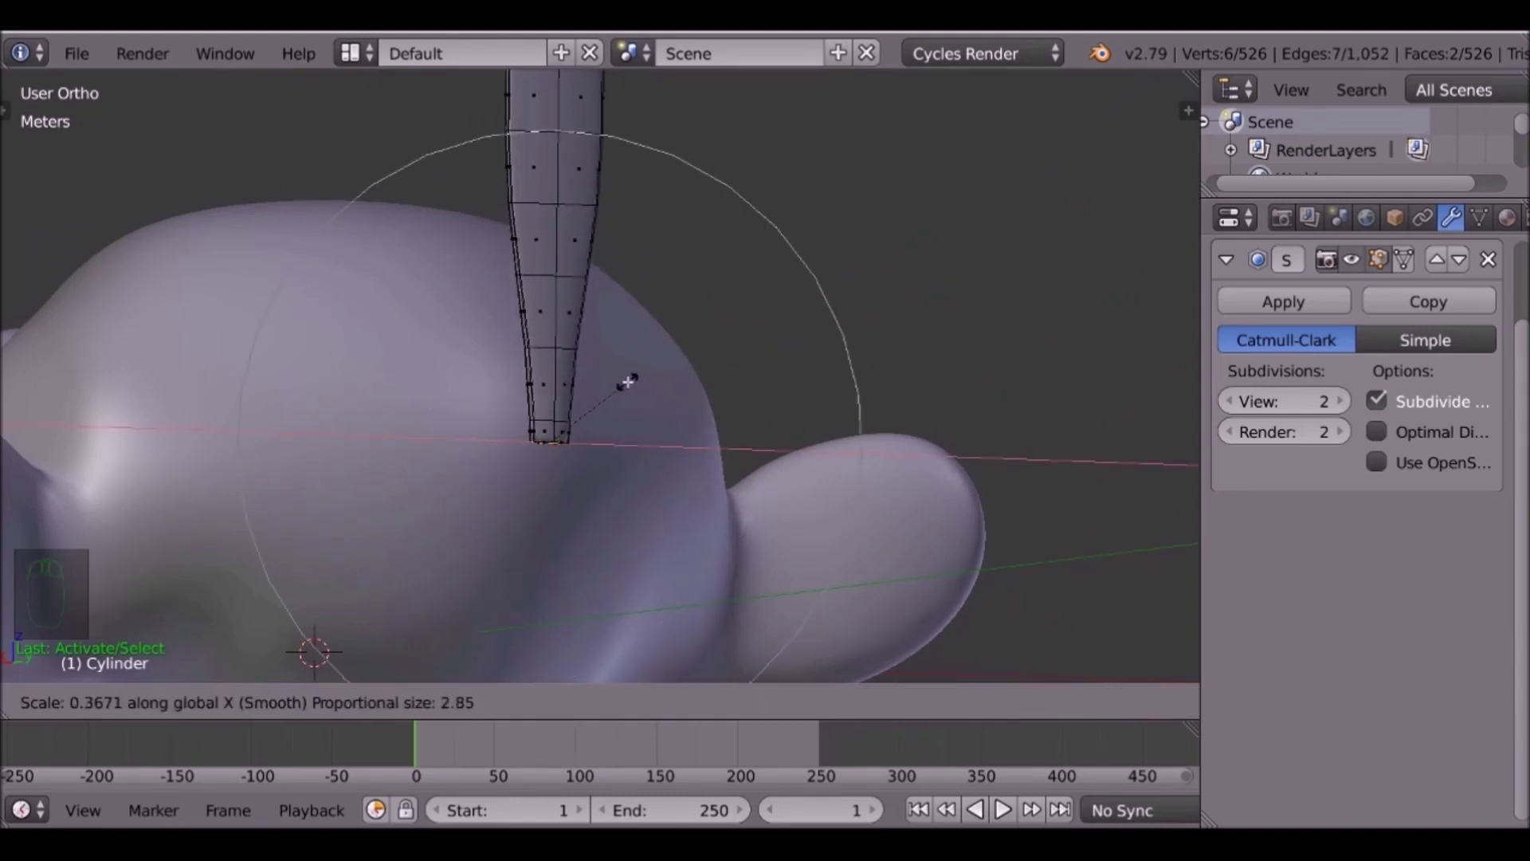
pyautogui.scroll(-3, 630, 382)
pyautogui.click(669, 375)
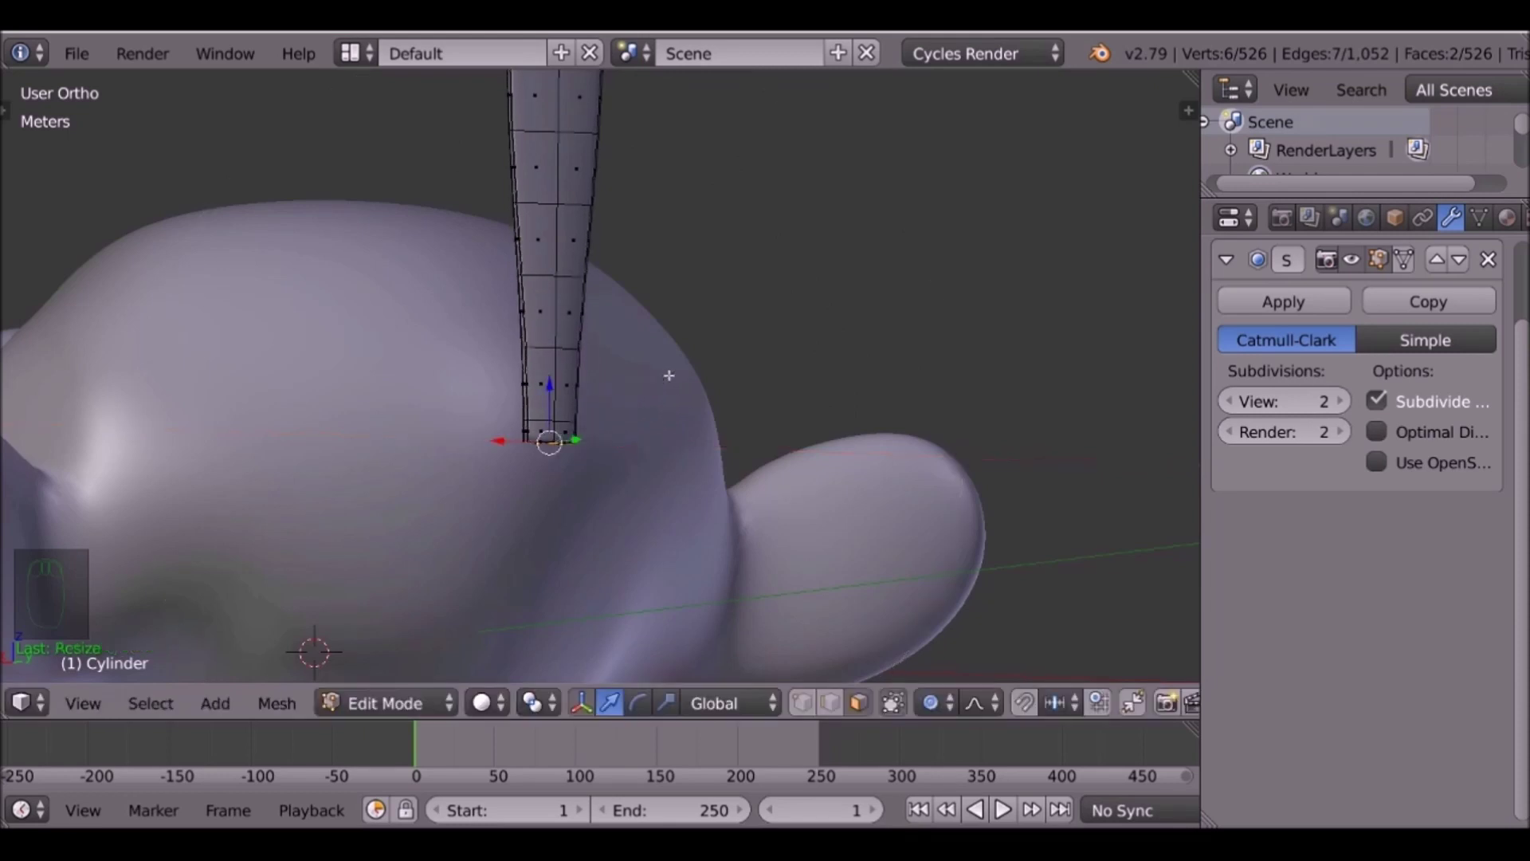
# Leave mesh editing and move the whole halo object forward until the stem's end touches the back of the head.
pyautogui.press('Tab')
pyautogui.moveTo(669, 376); pyautogui.dragTo(820, 494, button='middle')
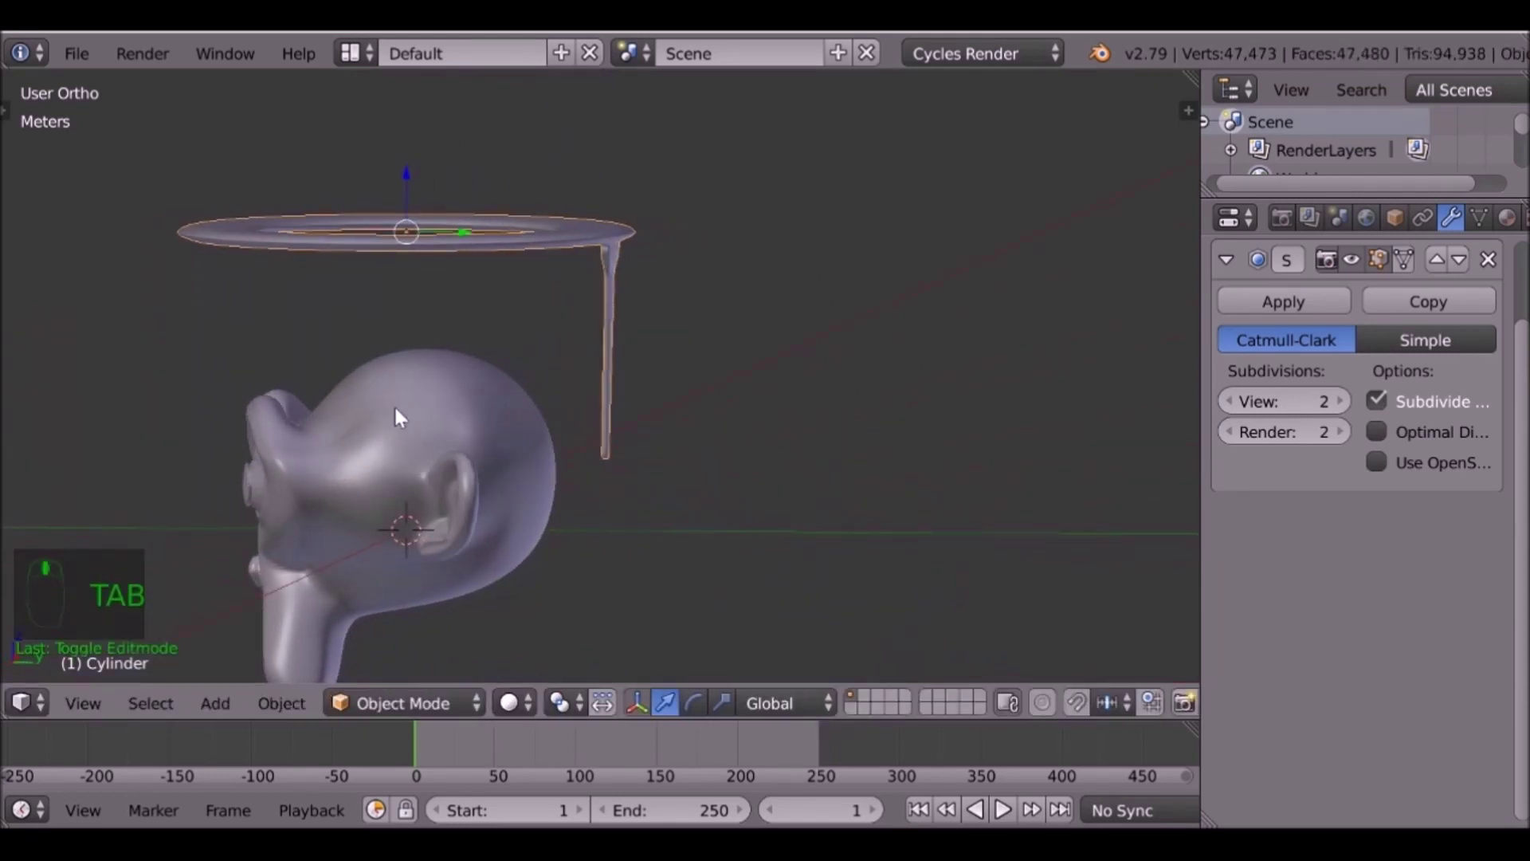
pyautogui.press('g')
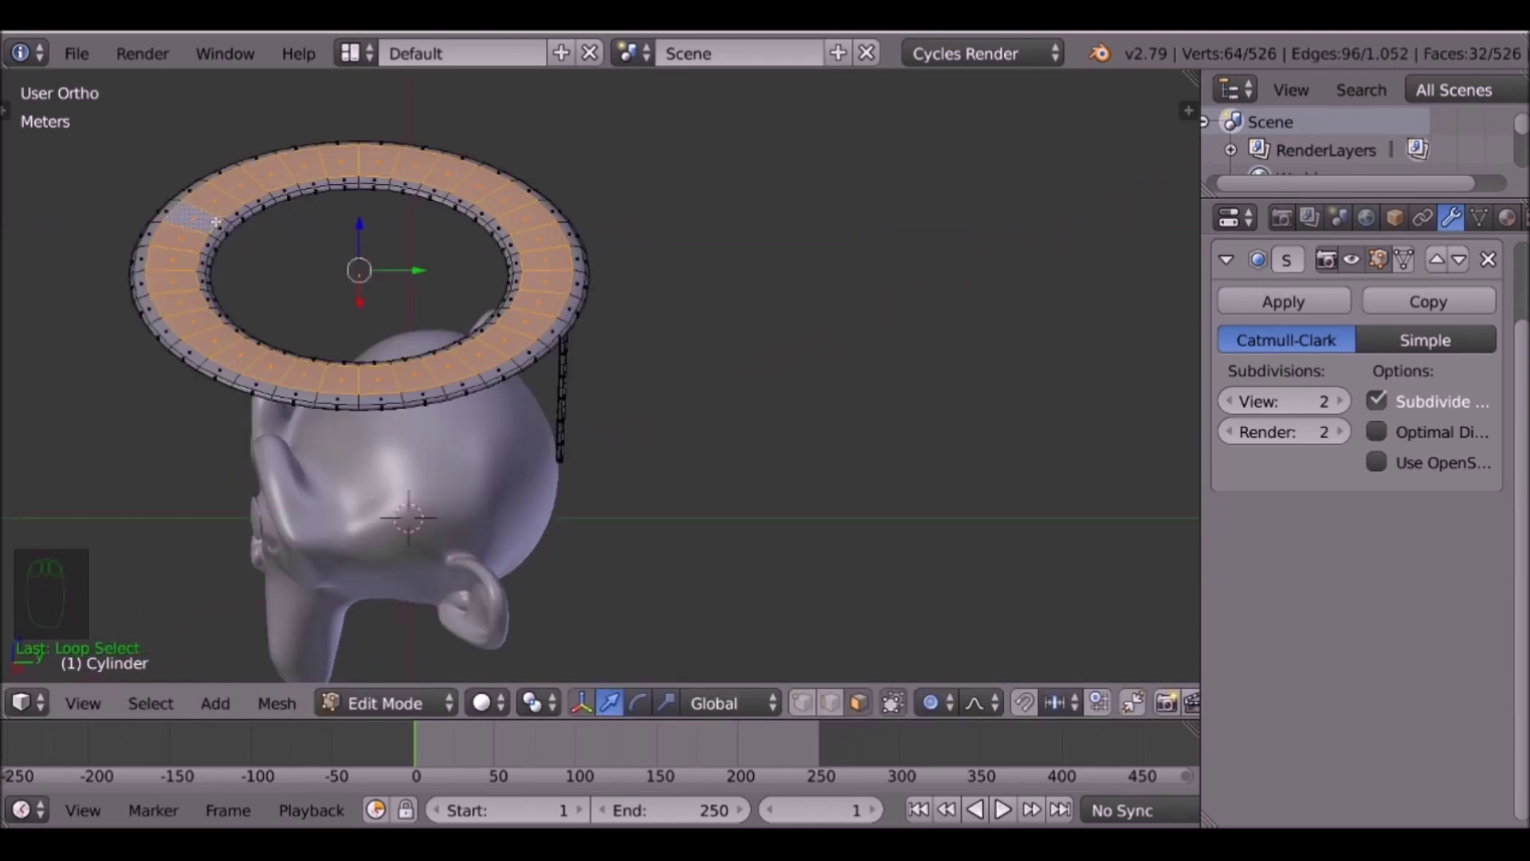
# Grow the halo's top face-loop selection four times and add the inner face loop on its underside.
pyautogui.press('ctrl+KP_Add')
pyautogui.press('ctrl+KP_Add')
pyautogui.press('ctrl+KP_Add')
pyautogui.press('ctrl+KP_Add')
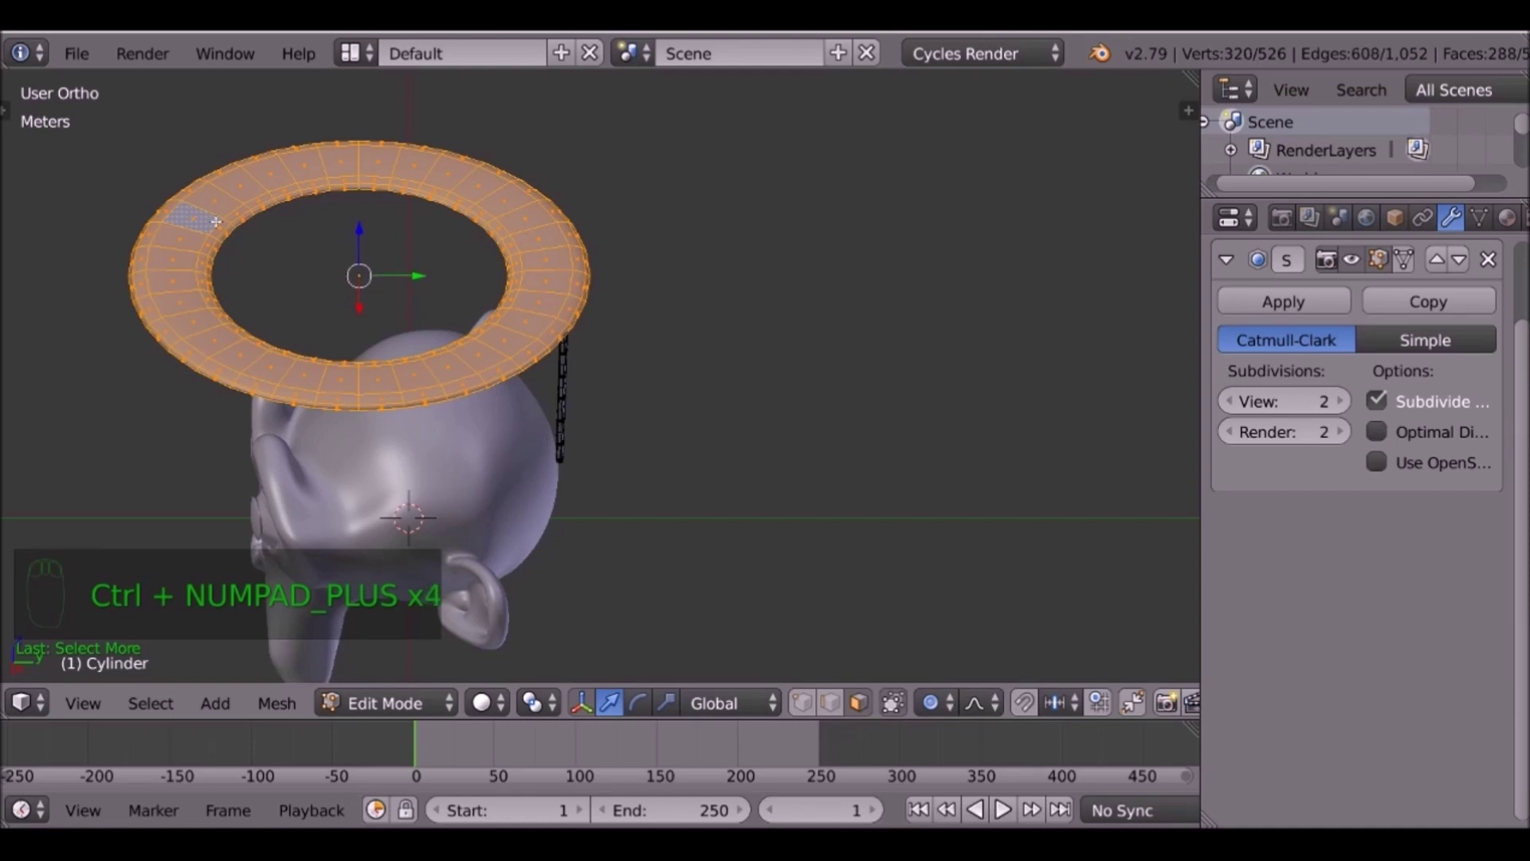
pyautogui.moveTo(383, 320); pyautogui.dragTo(402, 196, button='middle')
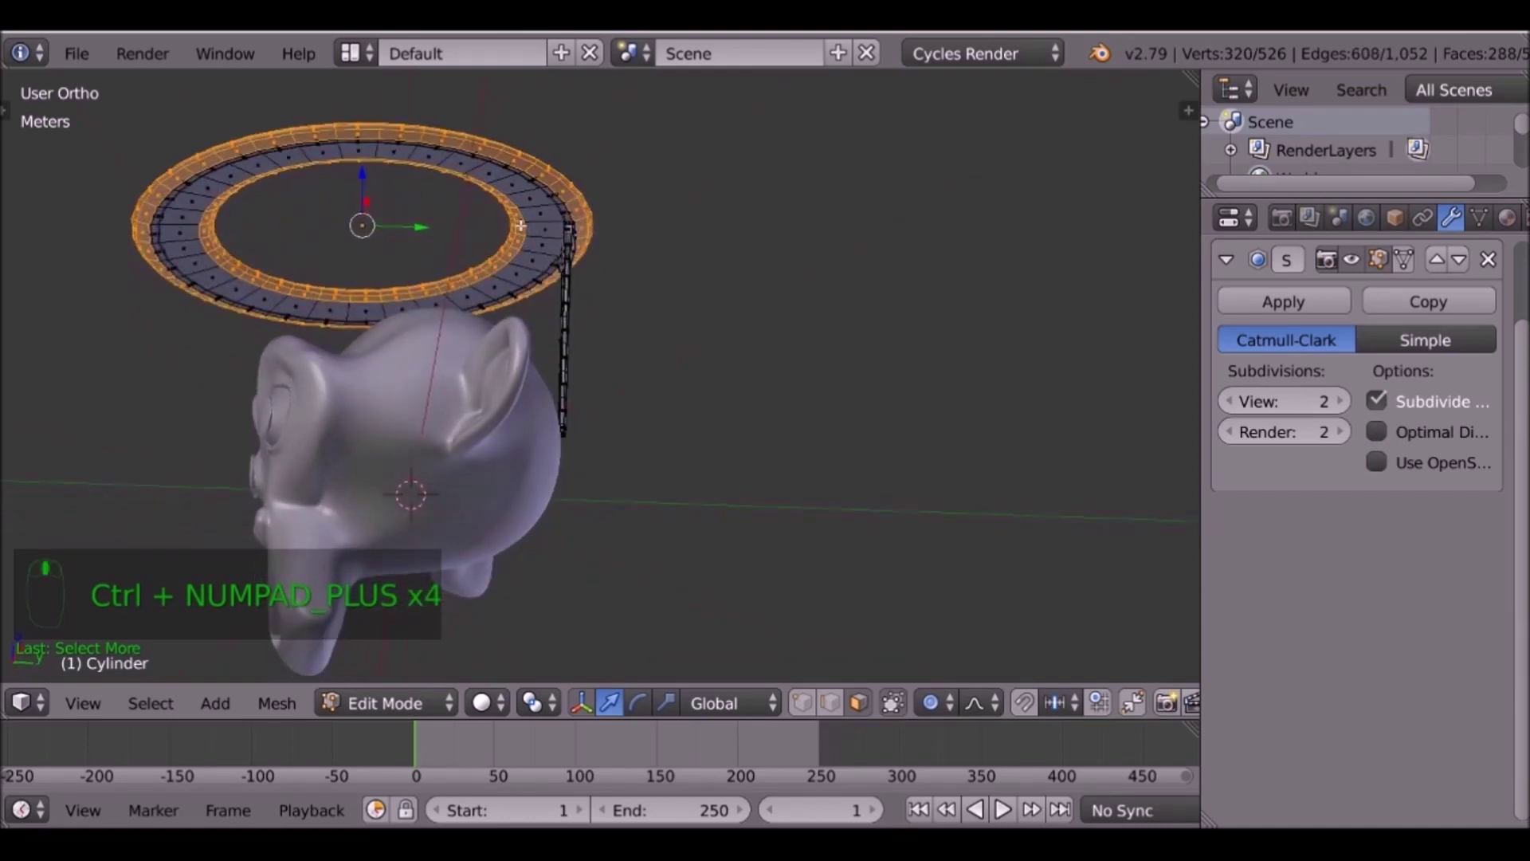
pyautogui.keyDown('alt'); pyautogui.keyDown('shift'); pyautogui.rightClick(525, 189); pyautogui.keyUp('shift'); pyautogui.keyUp('alt')
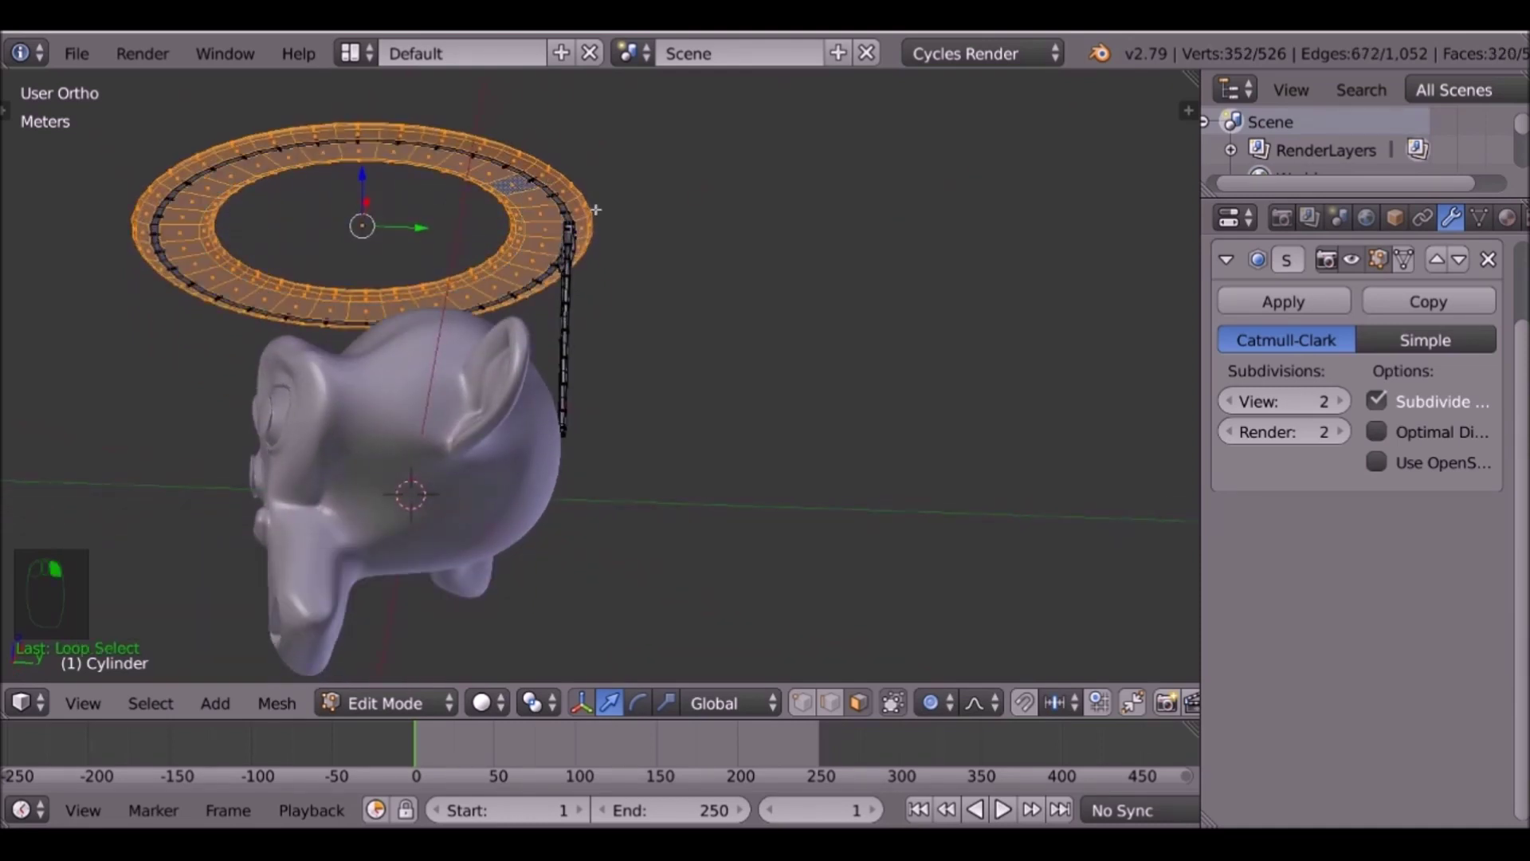
pyautogui.moveTo(595, 205); pyautogui.dragTo(598, 276, button='middle')
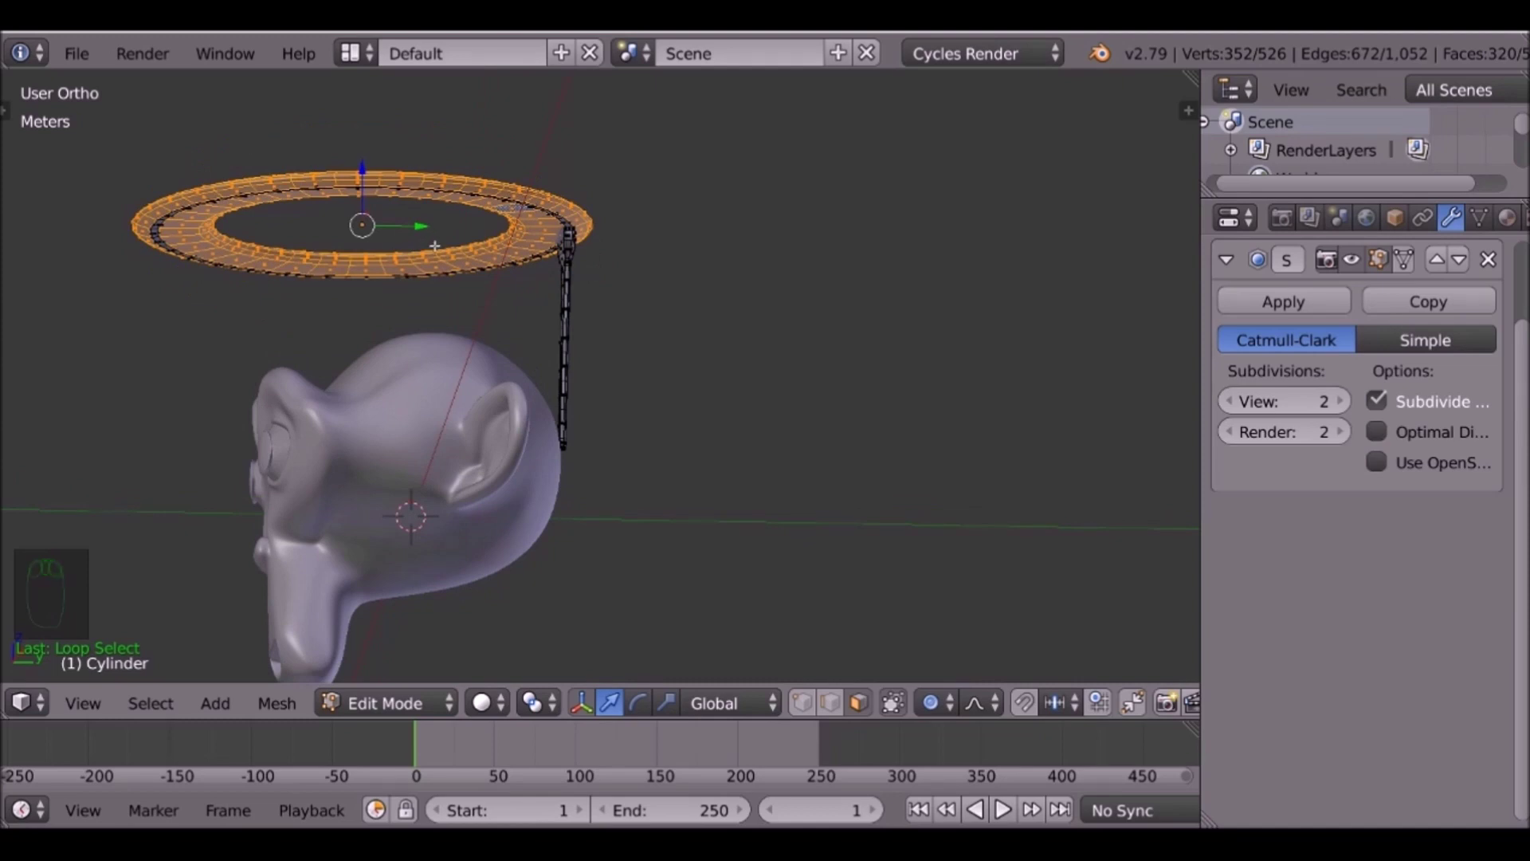
# From the right view, move the selected ring faces backward along Y with proportional editing so the stem bends toward the head.
pyautogui.press('KP_3')
pyautogui.moveTo(406, 235); pyautogui.dragTo(480, 241)
pyautogui.scroll(-6, 463, 230)
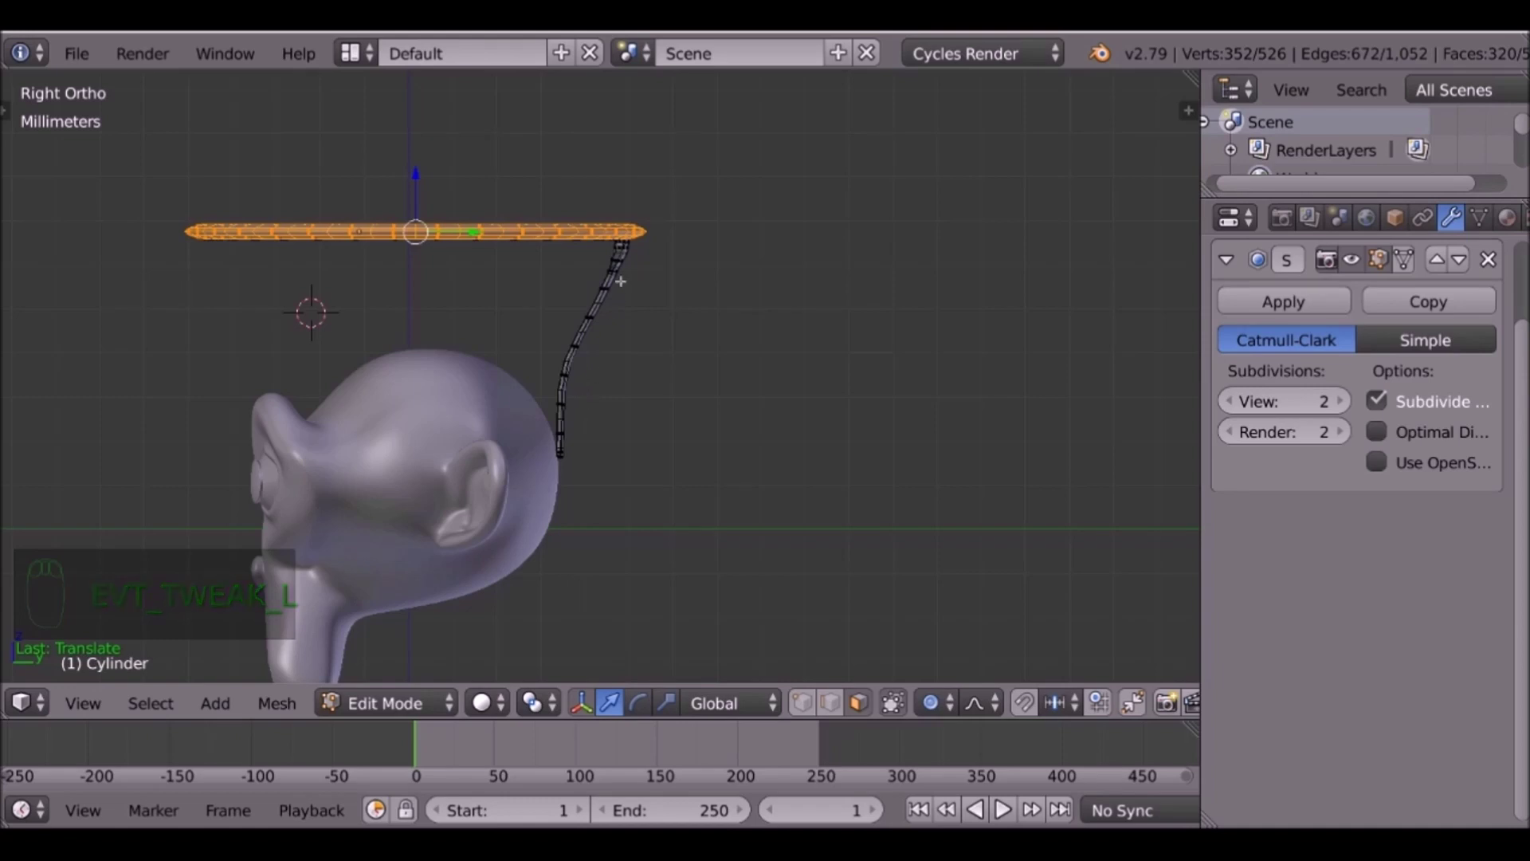
pyautogui.moveTo(614, 335); pyautogui.dragTo(605, 403, button='middle')
pyautogui.press('Tab')
pyautogui.scroll(3, 605, 403)
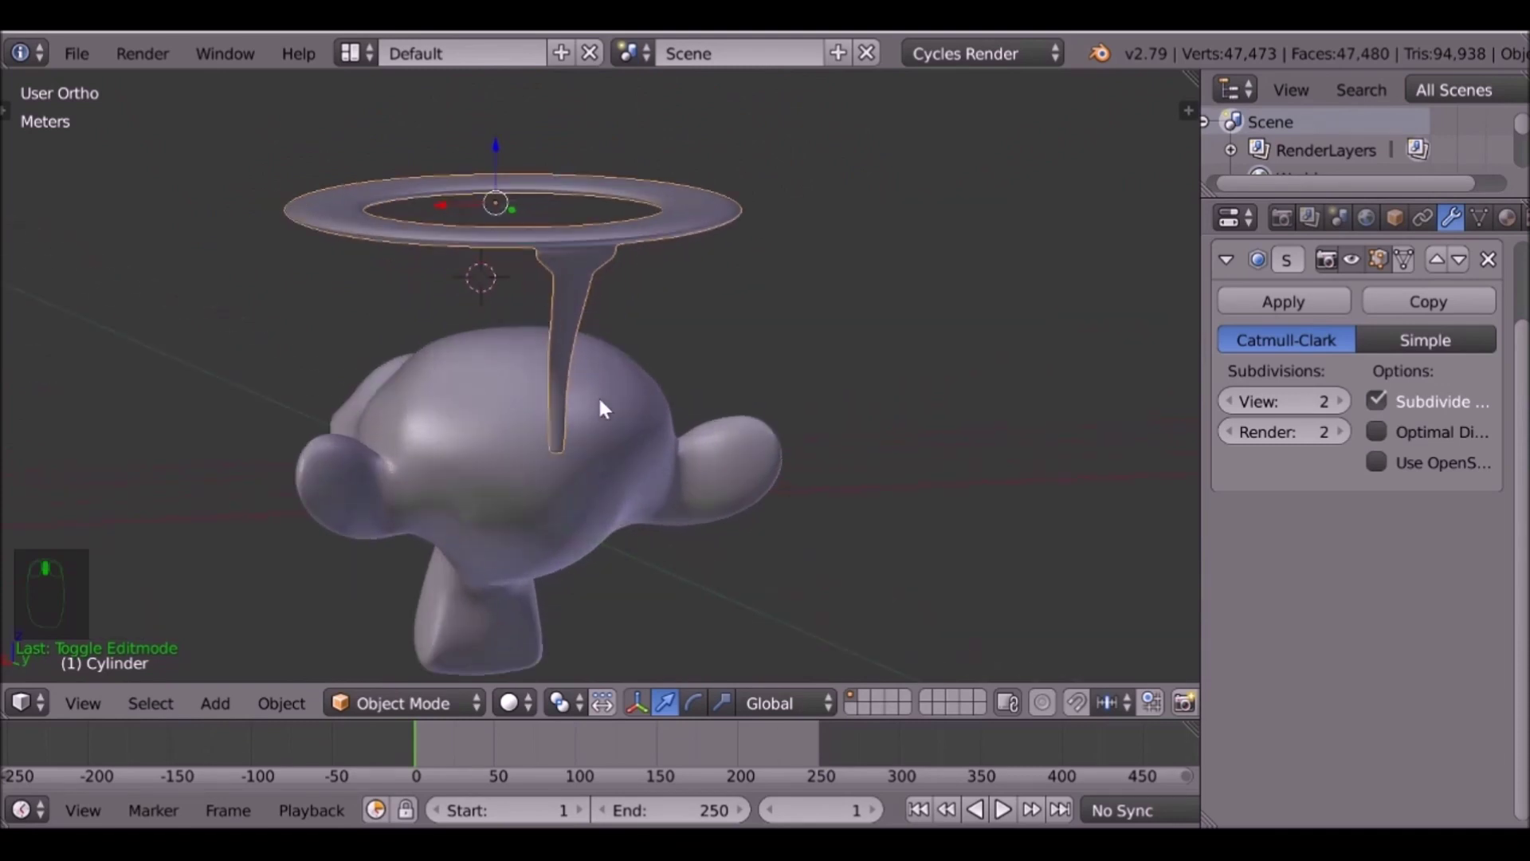
pyautogui.scroll(6, 566, 491)
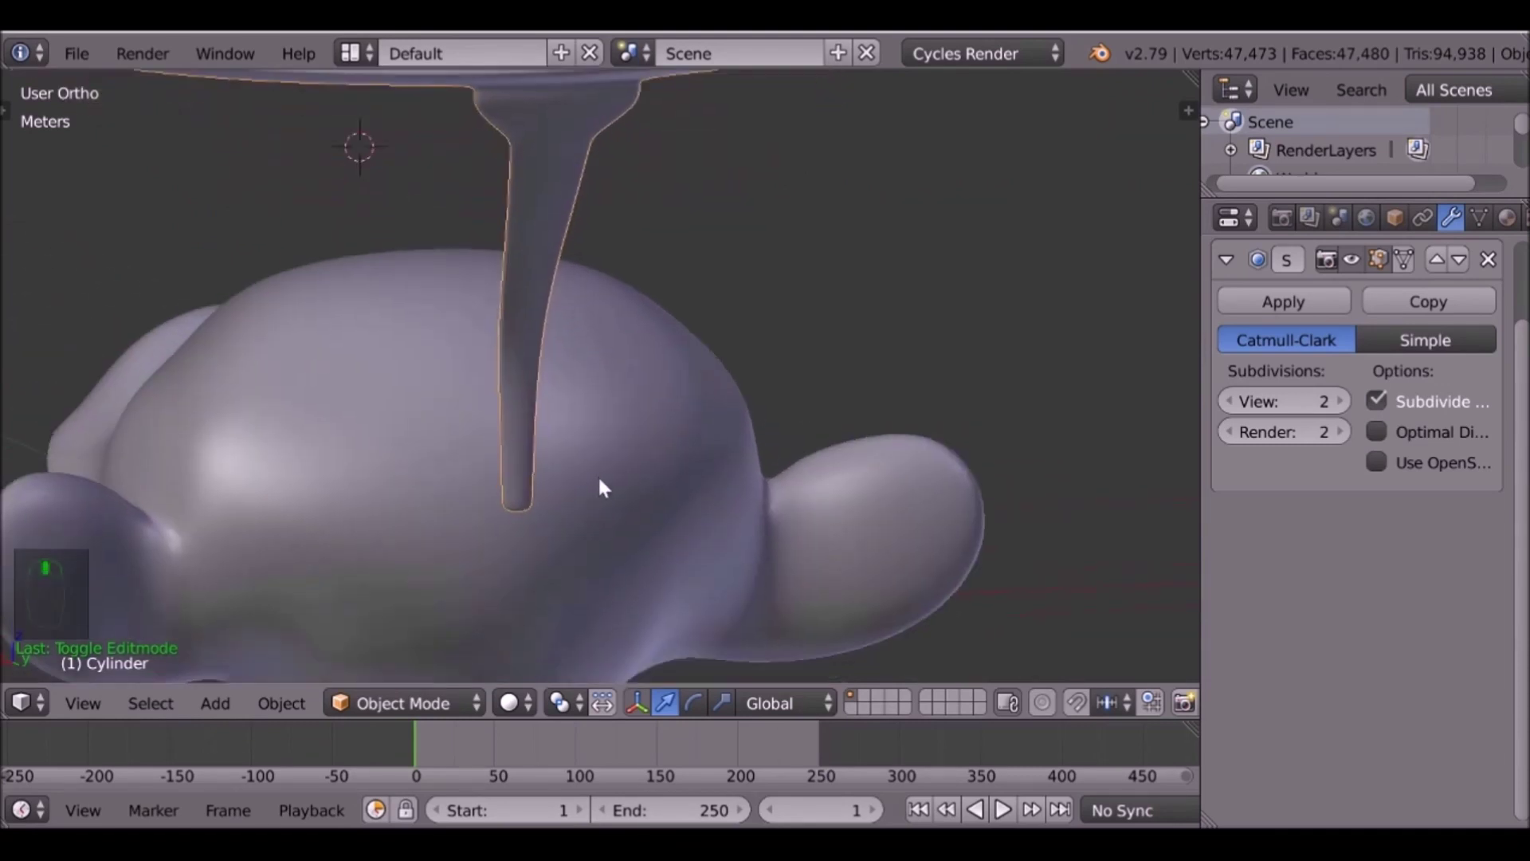
# Reopen the halo mesh, select a face near the stem's lower end and switch to edge selection.
pyautogui.press('Tab')
pyautogui.rightClick(497, 412)
pyautogui.moveTo(504, 449); pyautogui.dragTo(582, 311, button='middle')
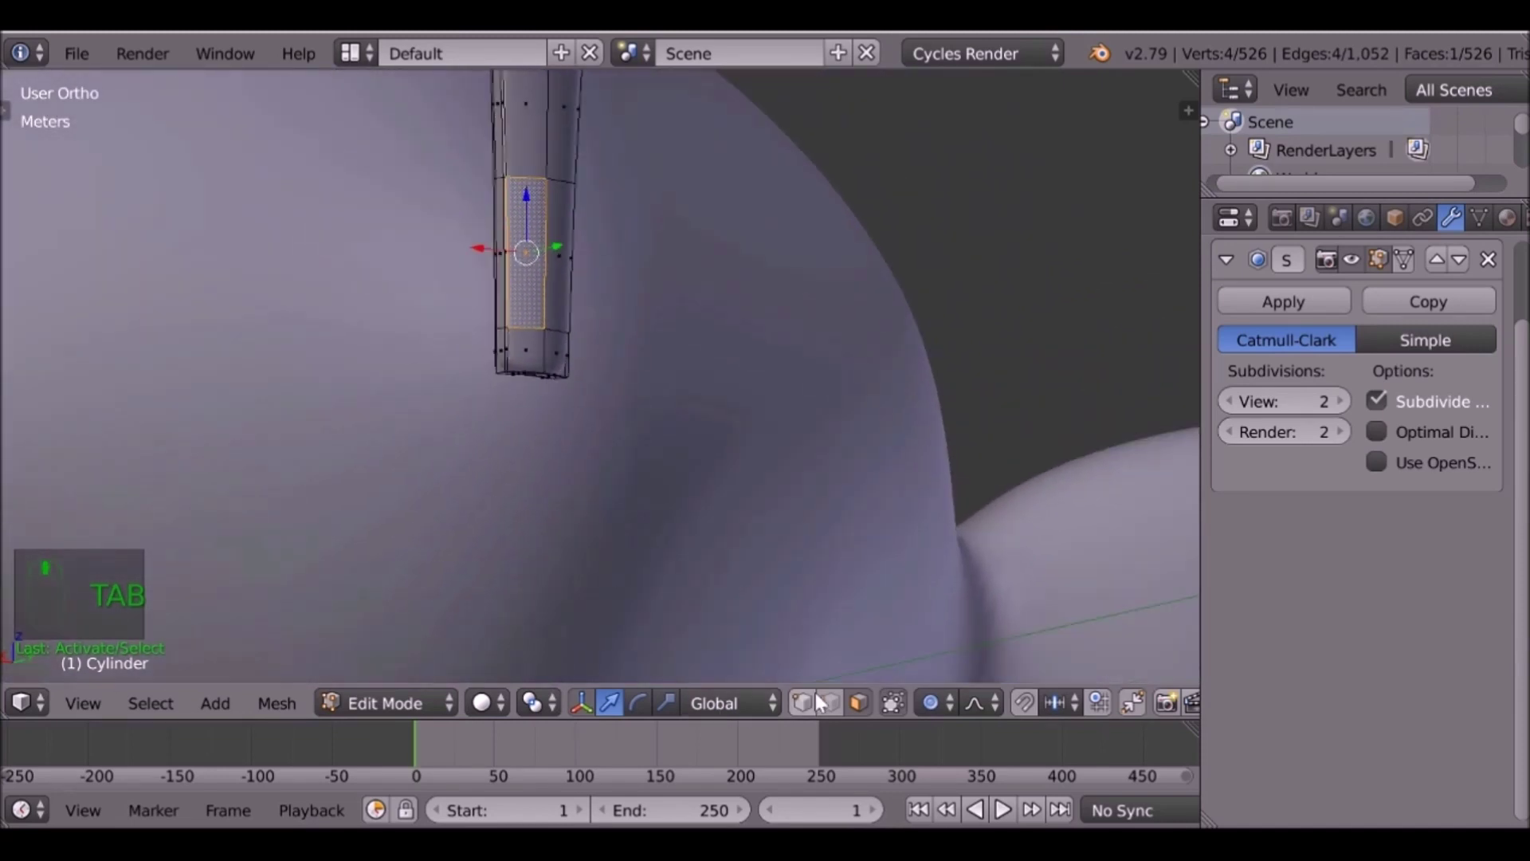
pyautogui.click(818, 701)
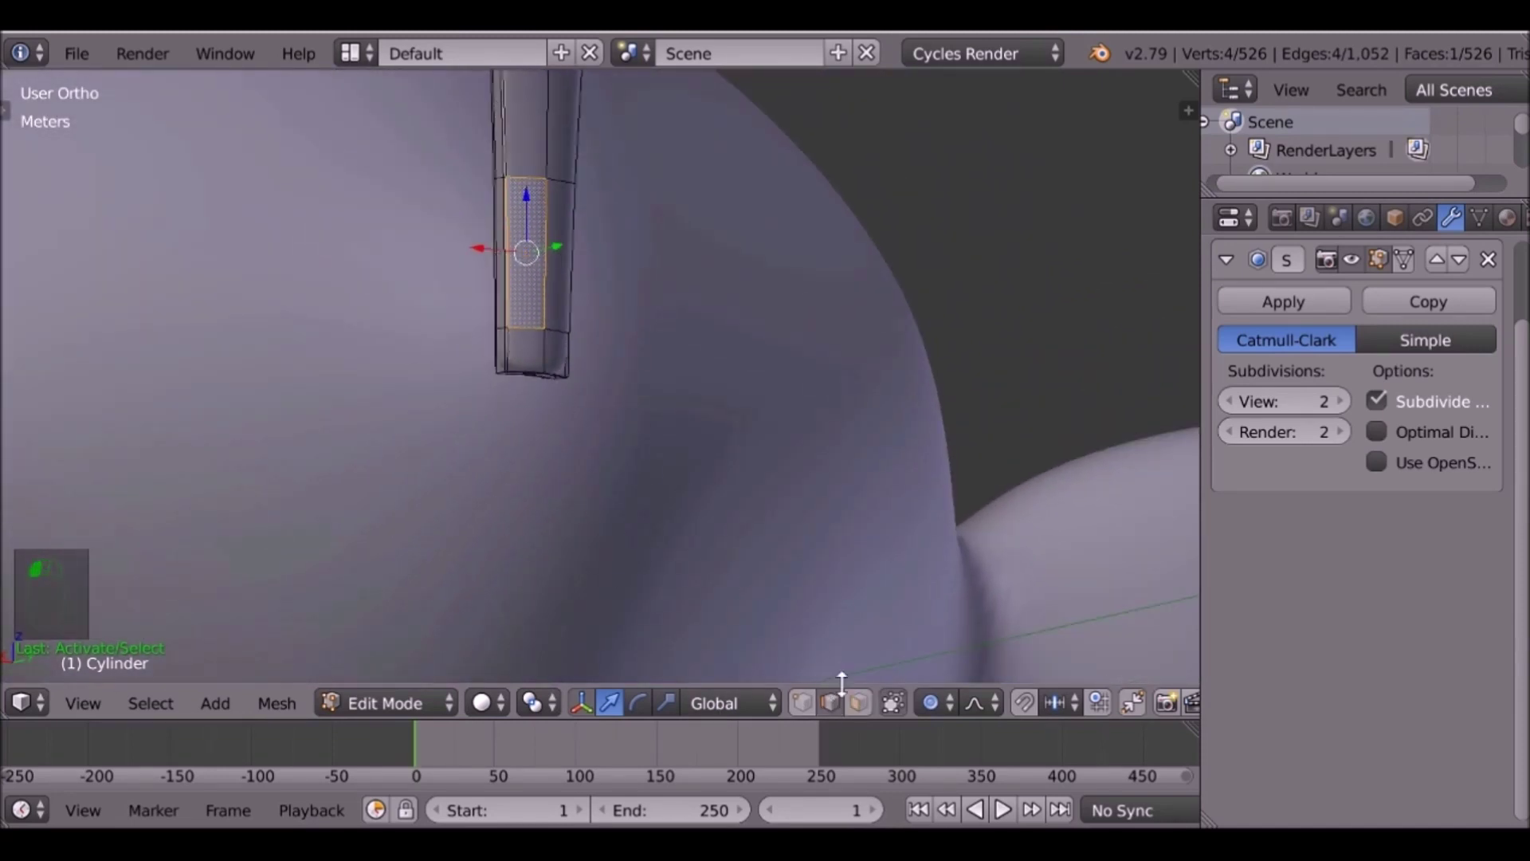
pyautogui.press('Tab')
# Unhide the low-poly Suzanne head and save the file over the existing one.
pyautogui.press('Home')
pyautogui.scroll(-3, 604, 522)
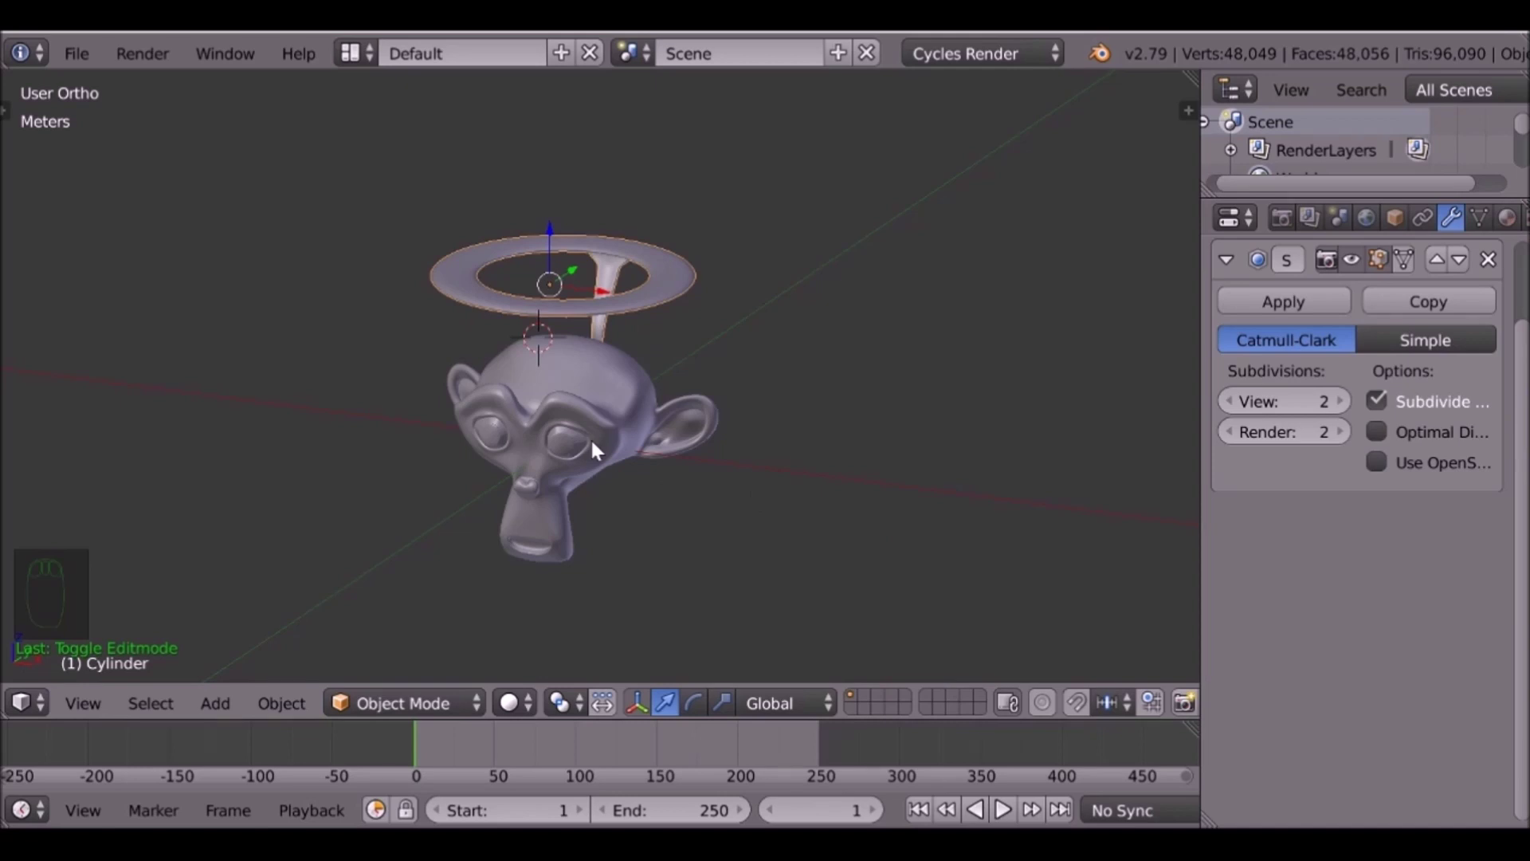
pyautogui.hotkey('alt', 'h')
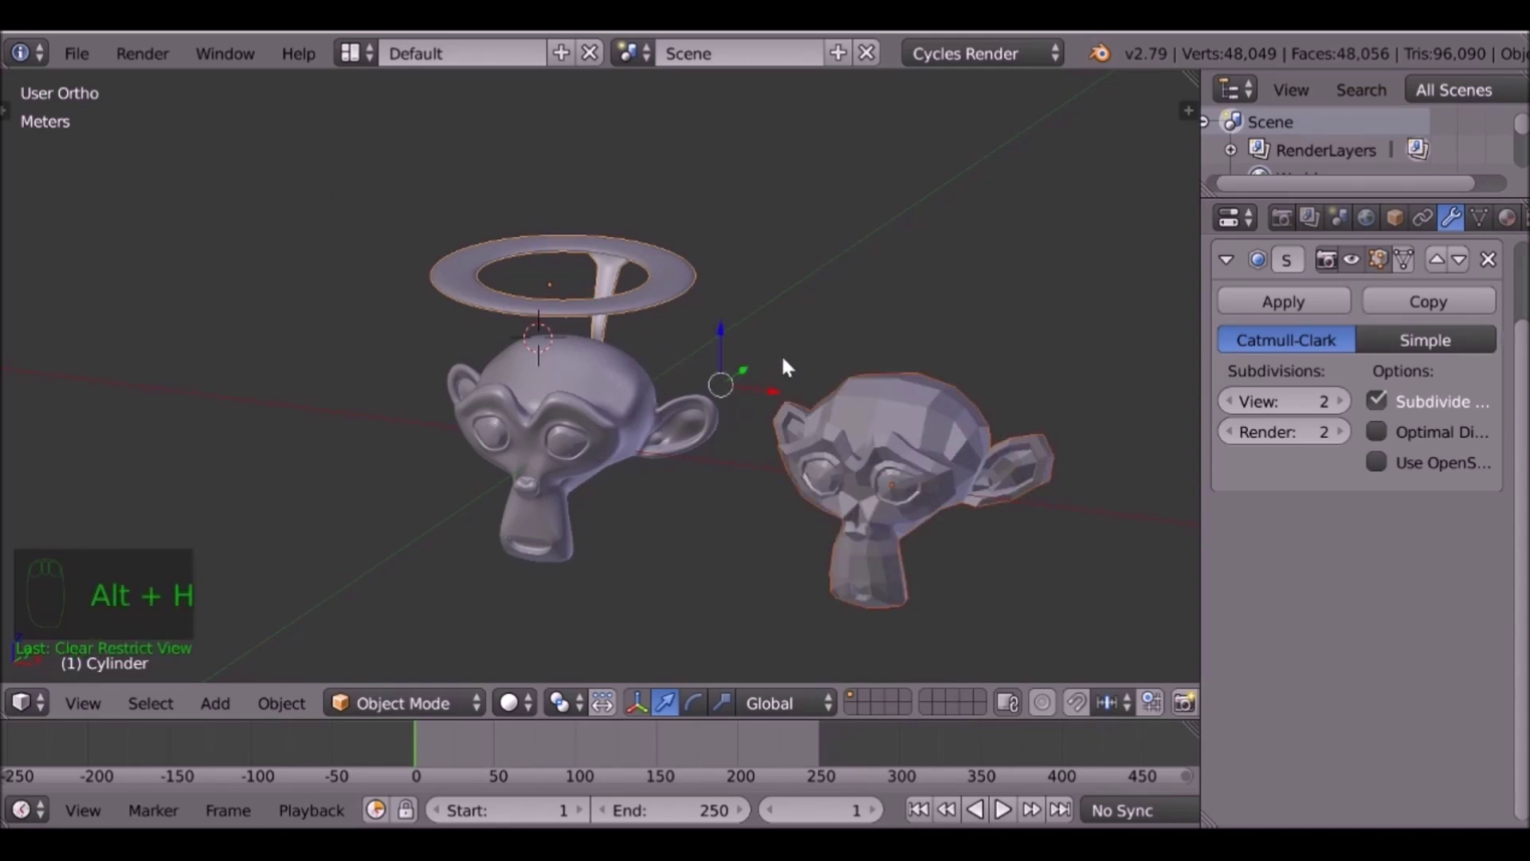
pyautogui.hotkey('ctrl', 's')
pyautogui.click(570, 354)
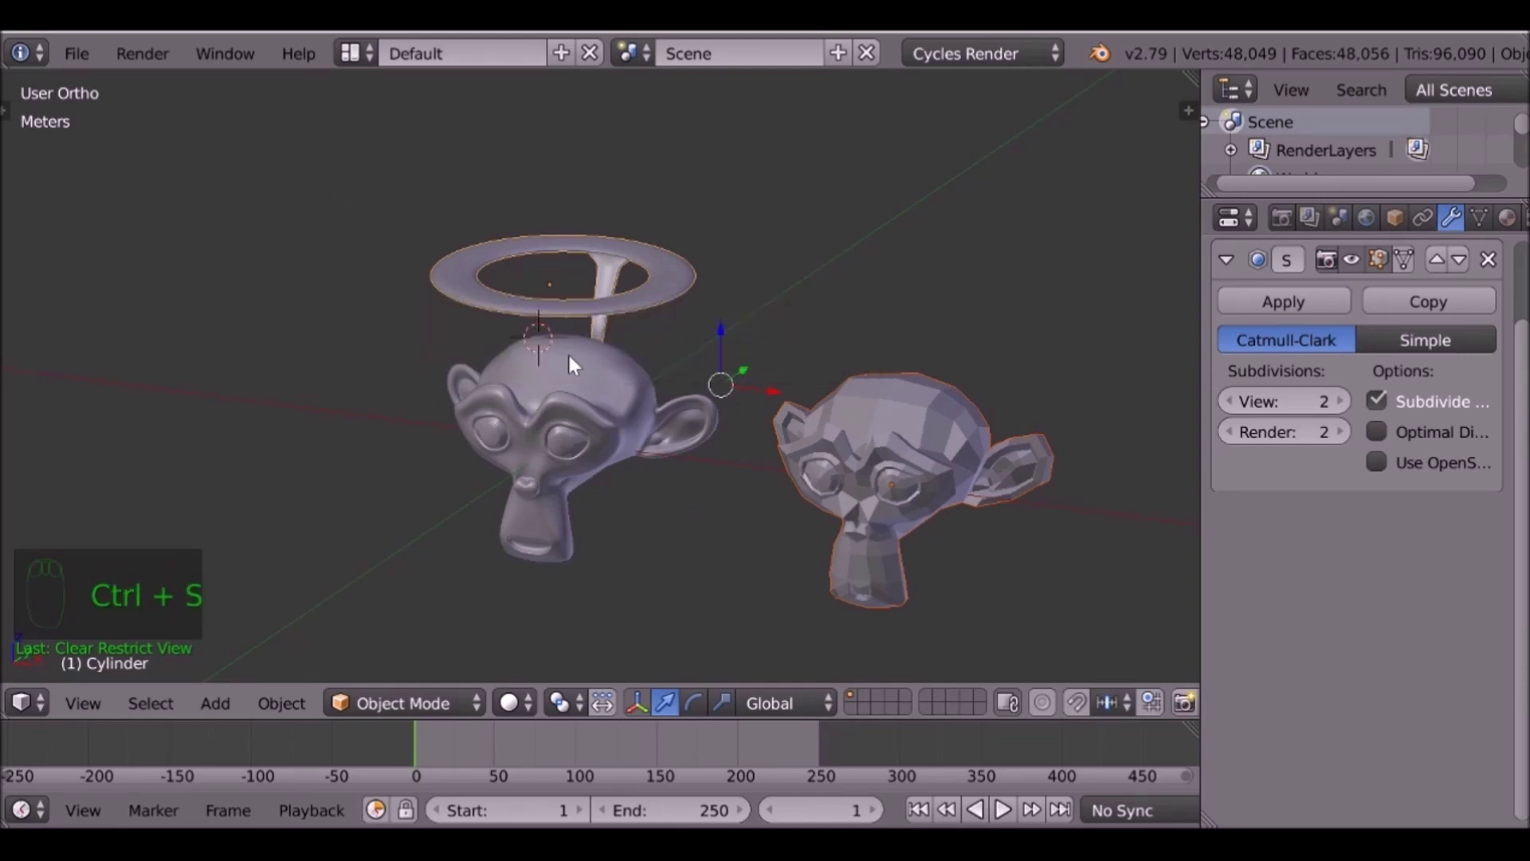
# Select the low-poly Suzanne head and enter Edit Mode on its mesh.
pyautogui.keyDown('shift'); pyautogui.moveTo(568, 352); pyautogui.dragTo(307, 256, button='middle'); pyautogui.keyUp('shift')
pyautogui.scroll(3, 307, 256)
pyautogui.rightClick(633, 342)
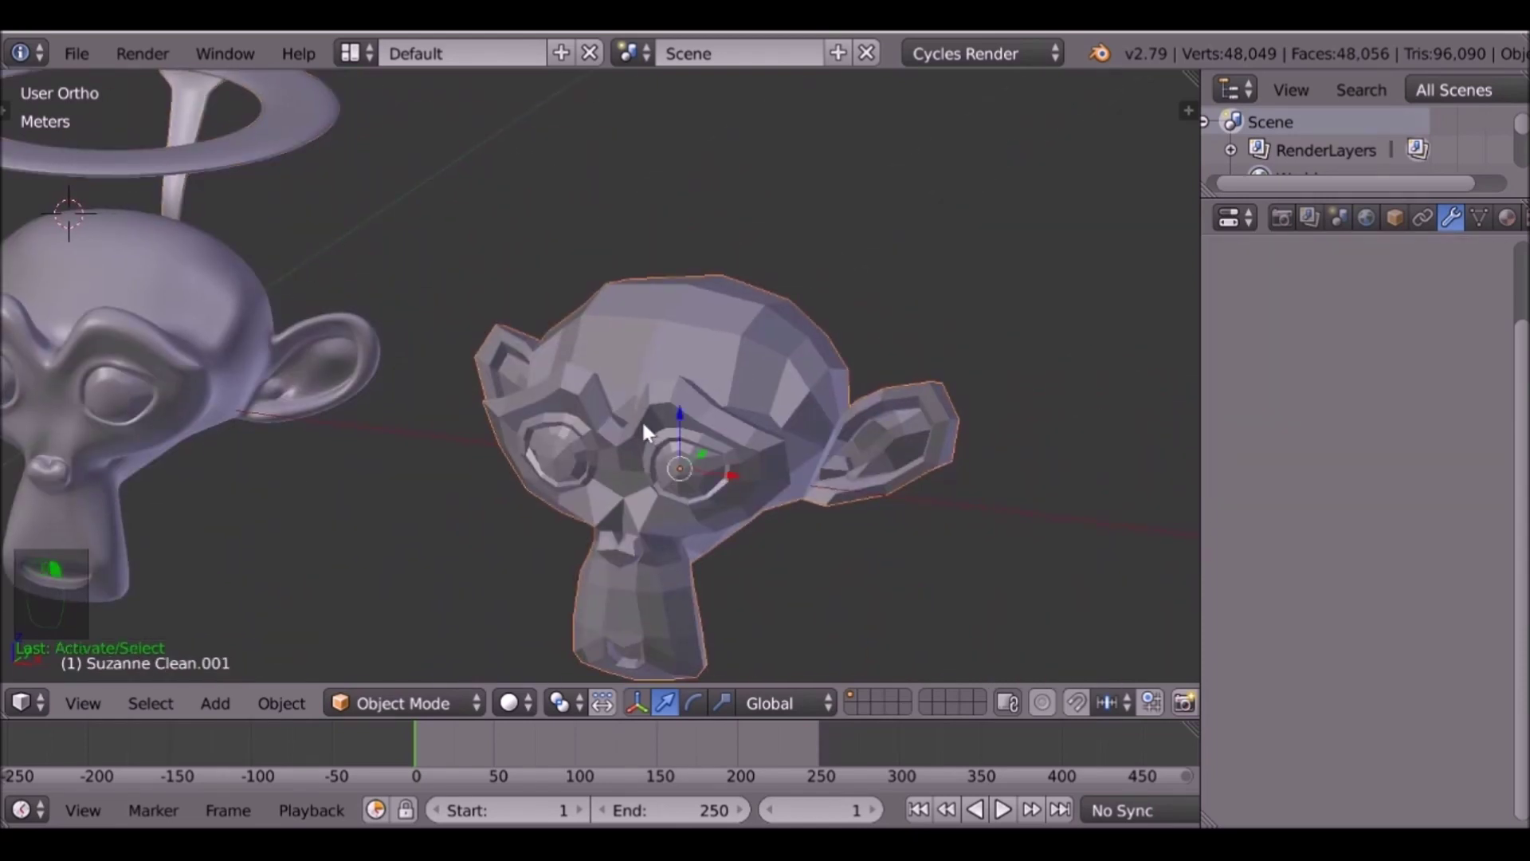
pyautogui.keyDown('shift'); pyautogui.moveTo(754, 448); pyautogui.dragTo(505, 328, button='middle'); pyautogui.keyUp('shift')
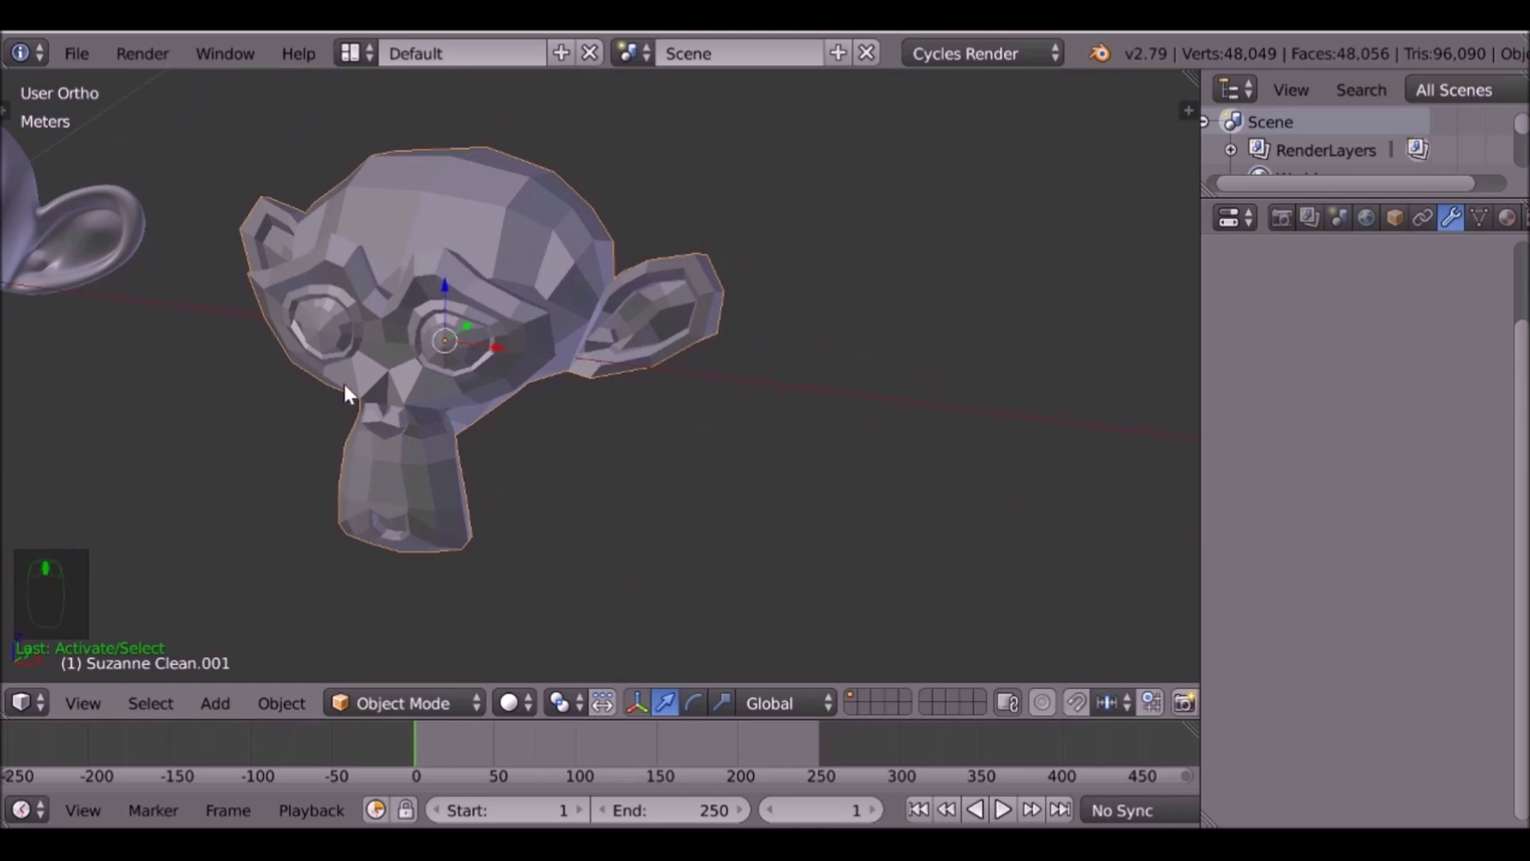
pyautogui.moveTo(343, 381); pyautogui.dragTo(466, 367, button='middle')
pyautogui.press('KP_Decimal')
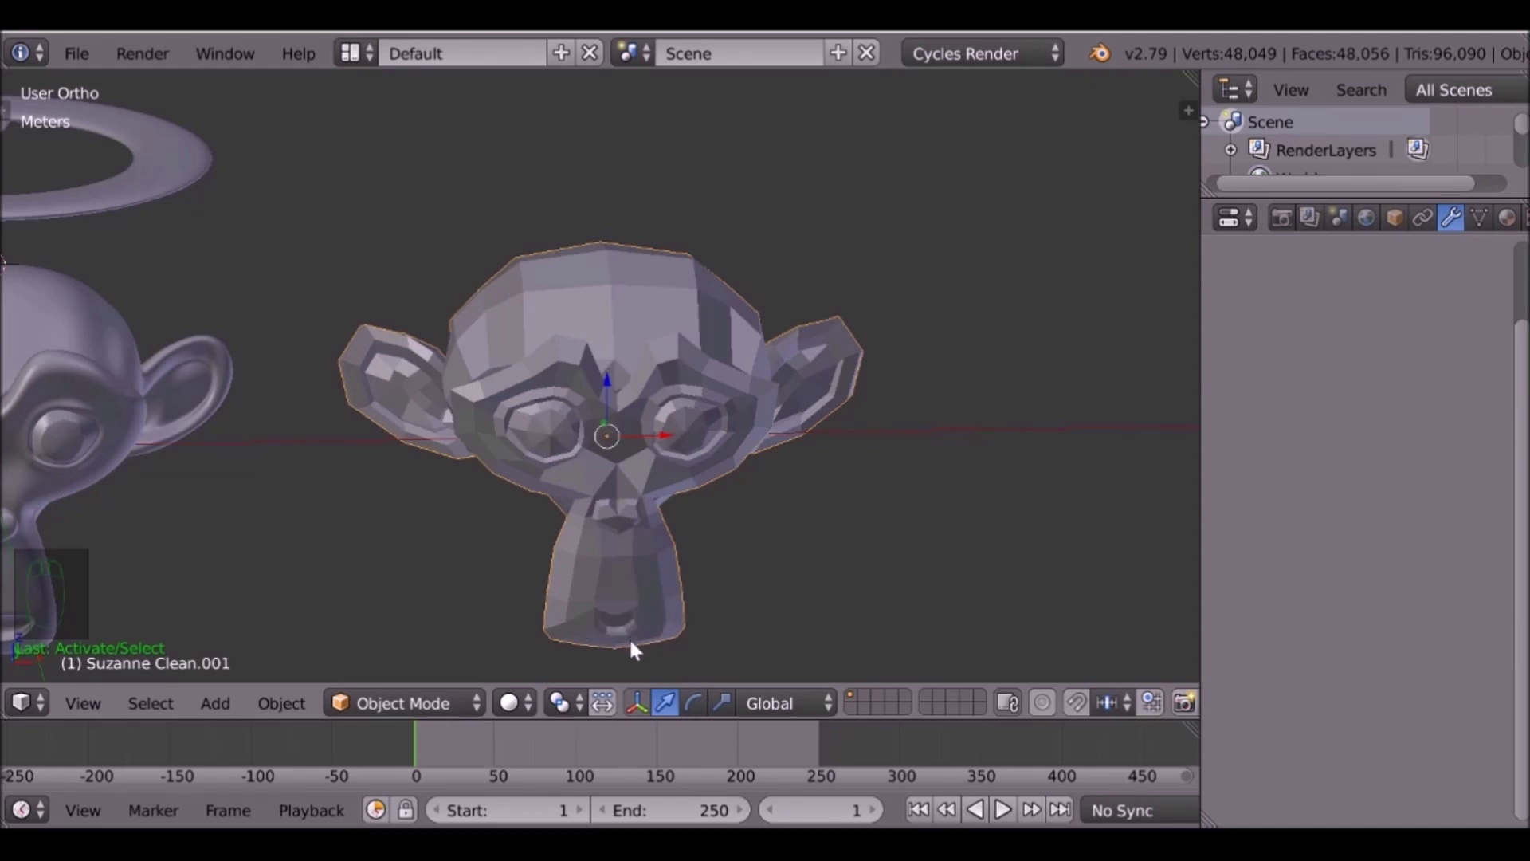
pyautogui.press('`')
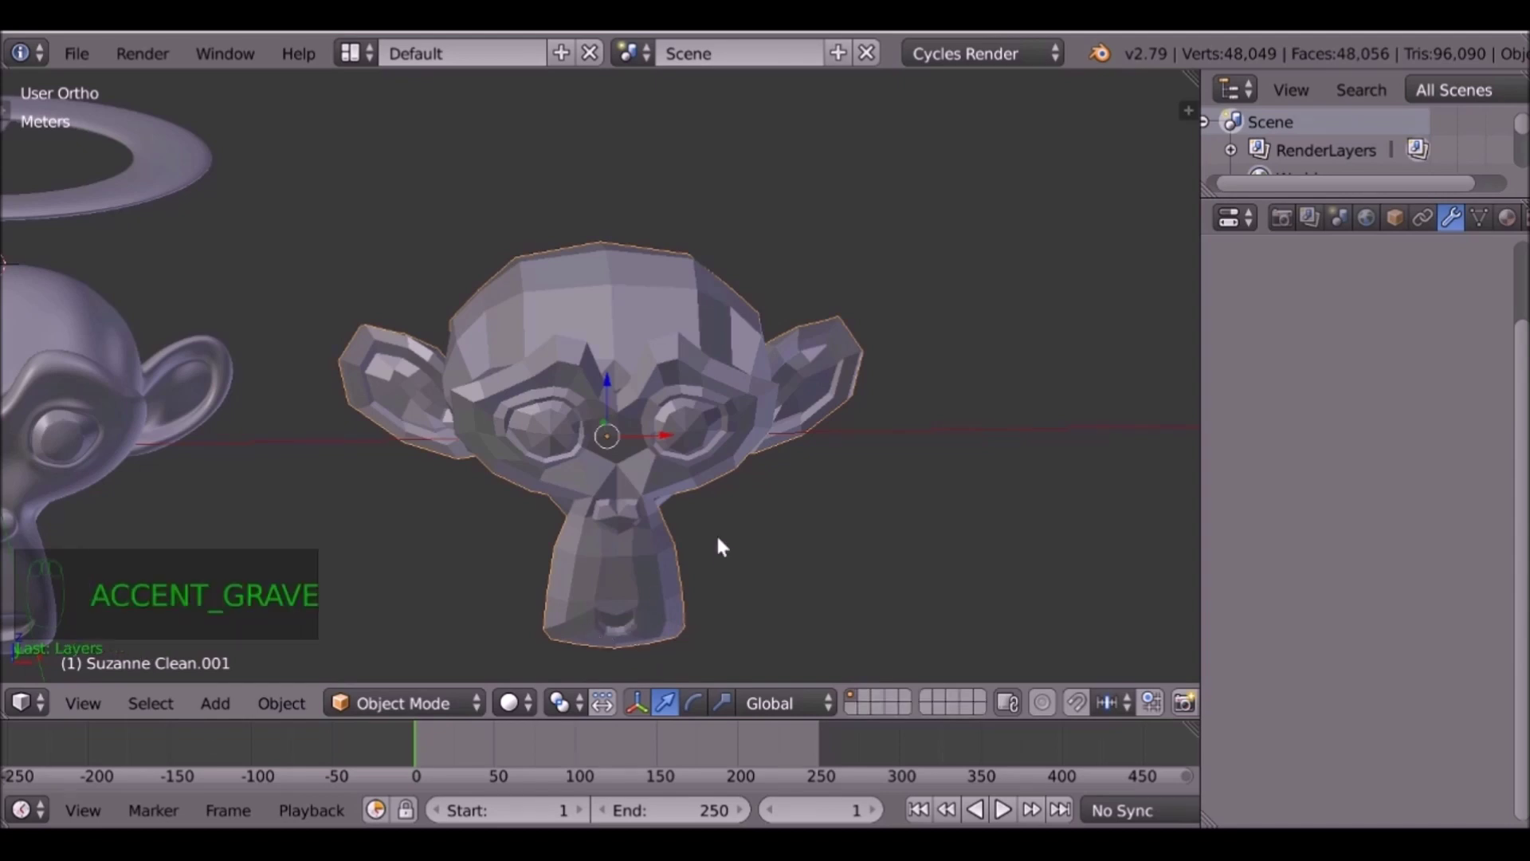
pyautogui.moveTo(716, 533); pyautogui.dragTo(539, 451, button='middle')
pyautogui.press('Tab')
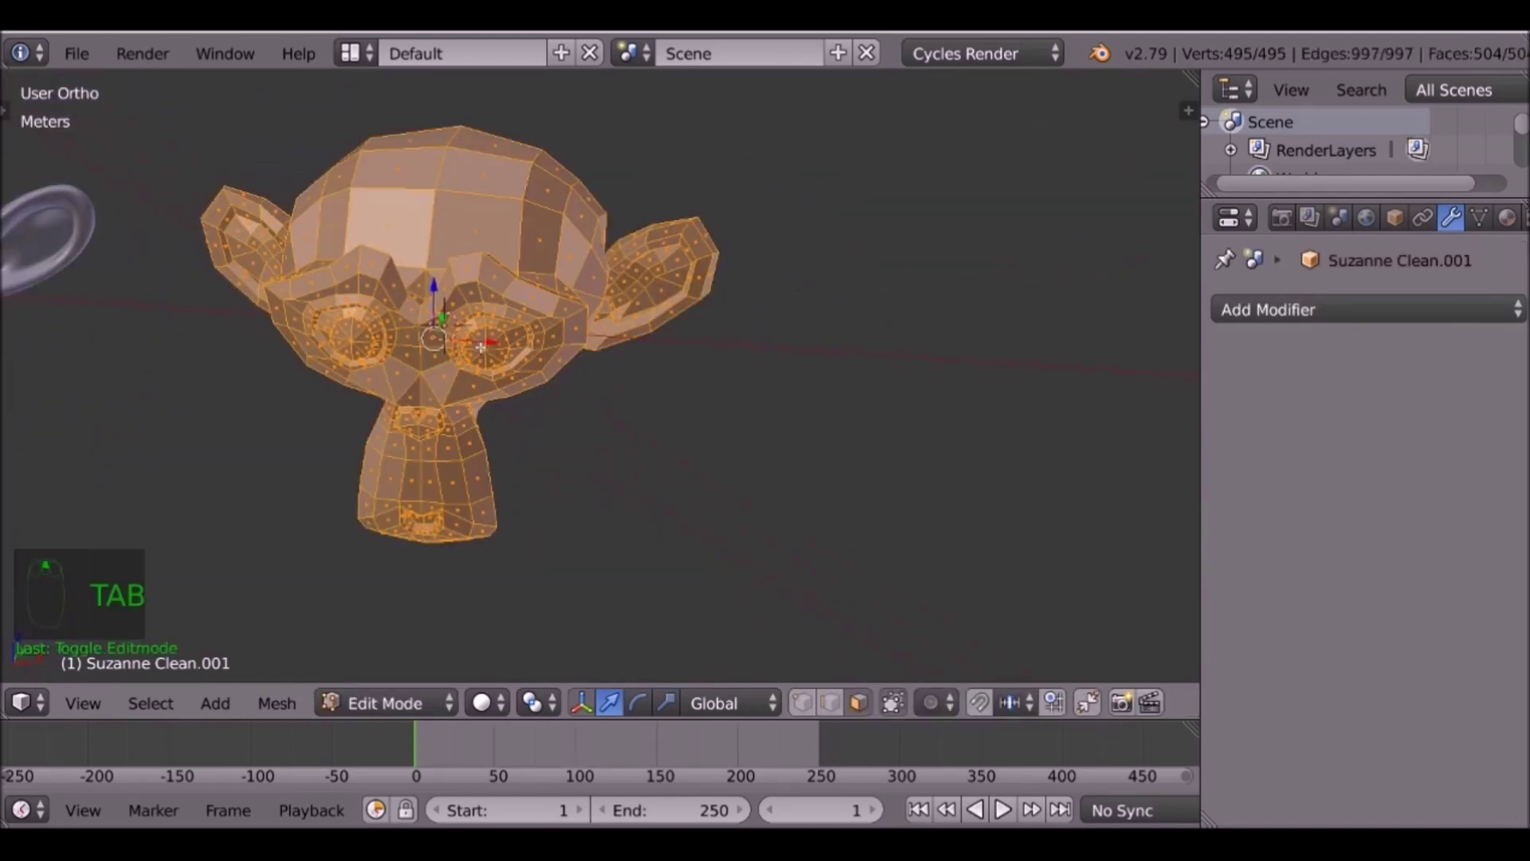
# From the front view in wireframe and vertex selection mode, box-select the low-poly head's positive X half, including the centre line, and delete its faces.
pyautogui.keyDown('shift'); pyautogui.moveTo(456, 336); pyautogui.dragTo(554, 469, button='middle'); pyautogui.keyUp('shift')
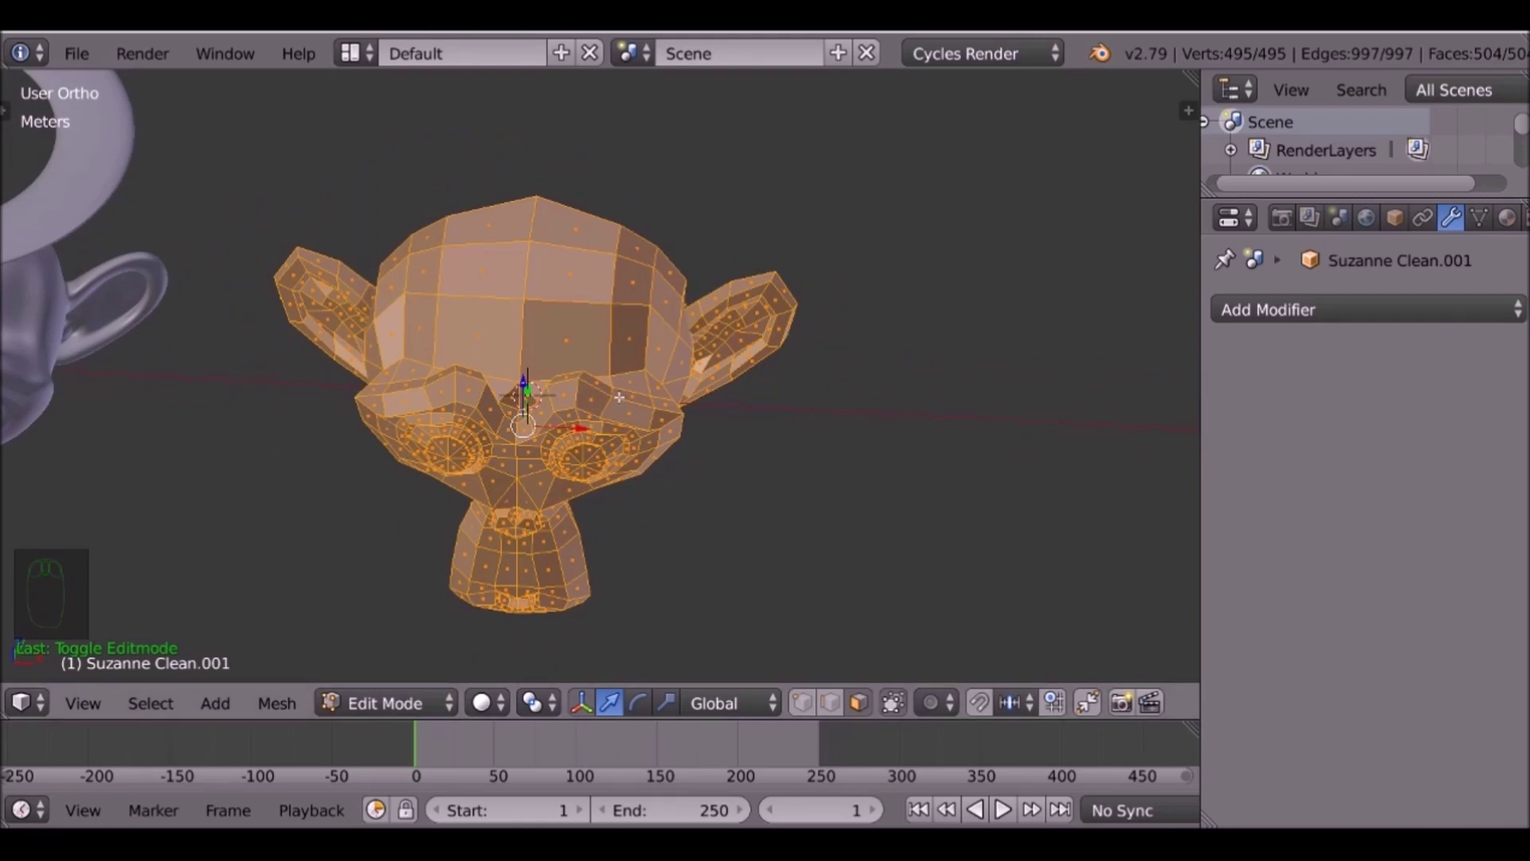
pyautogui.press('KP_1')
pyautogui.press('a')
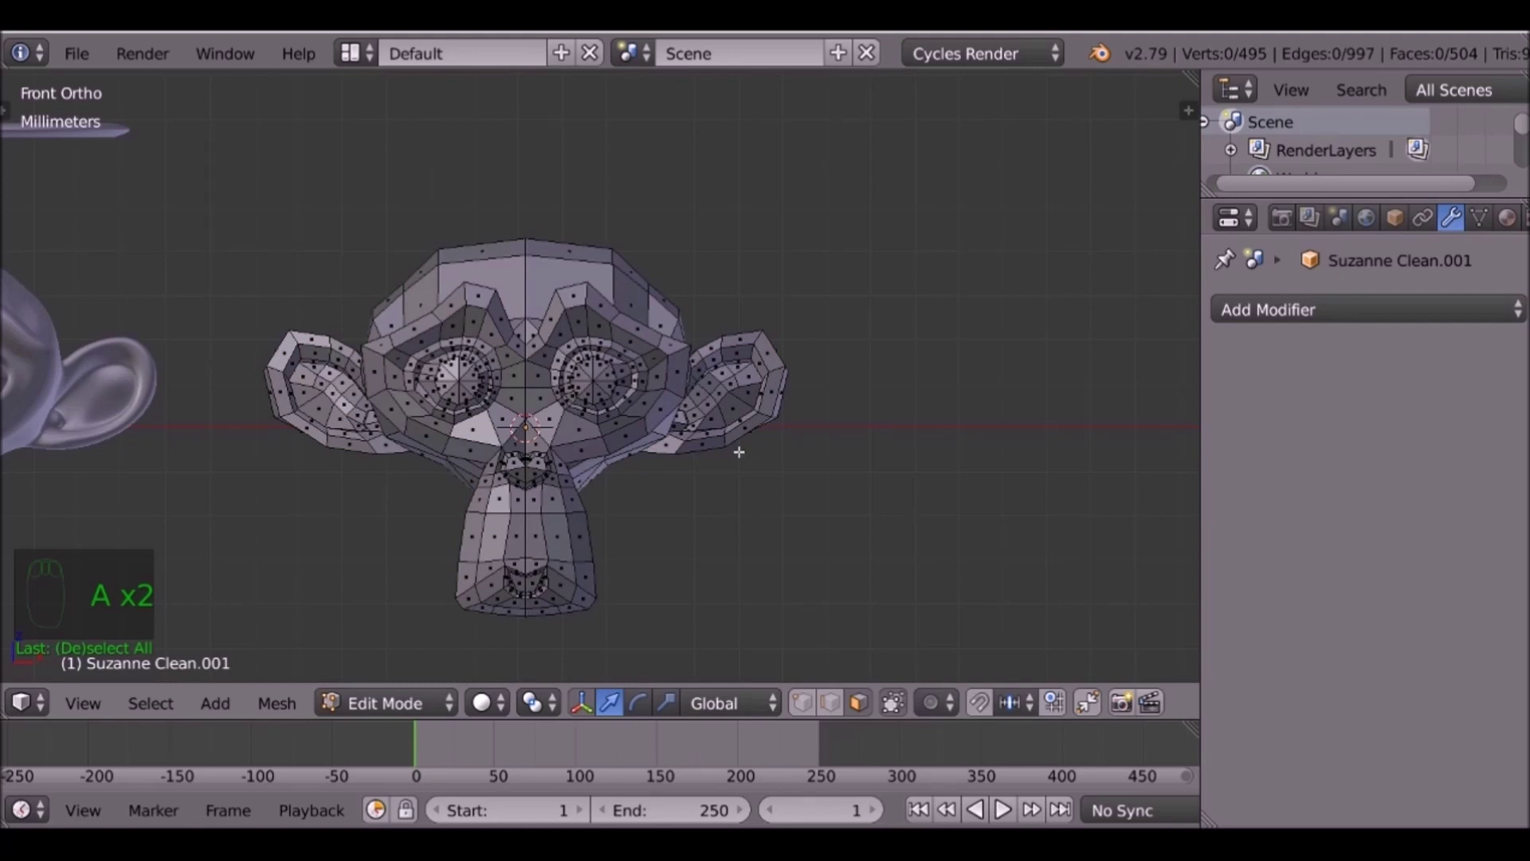
pyautogui.press('z')
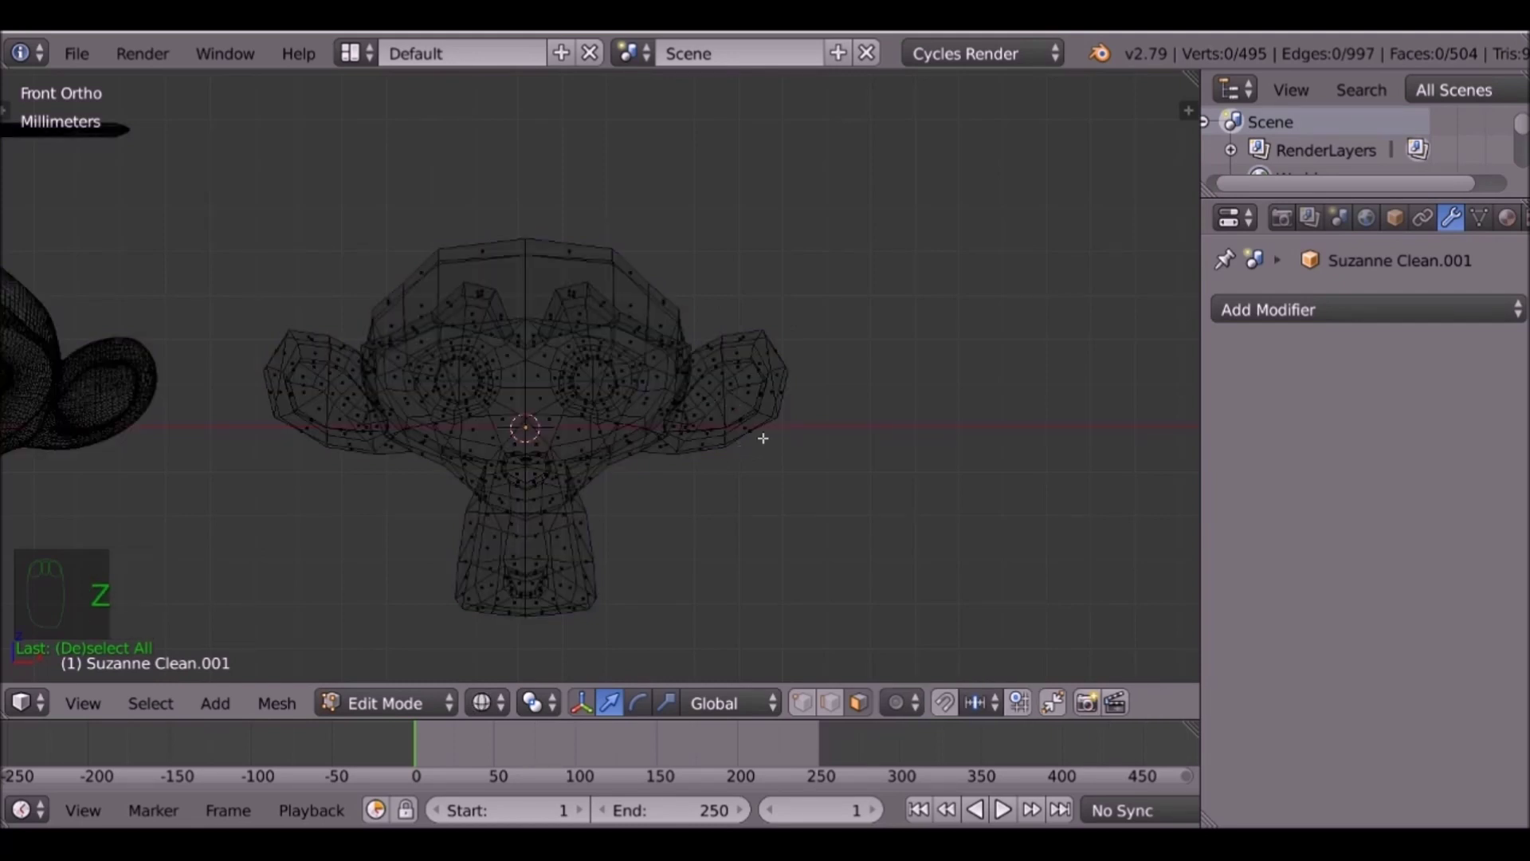
pyautogui.click(804, 701)
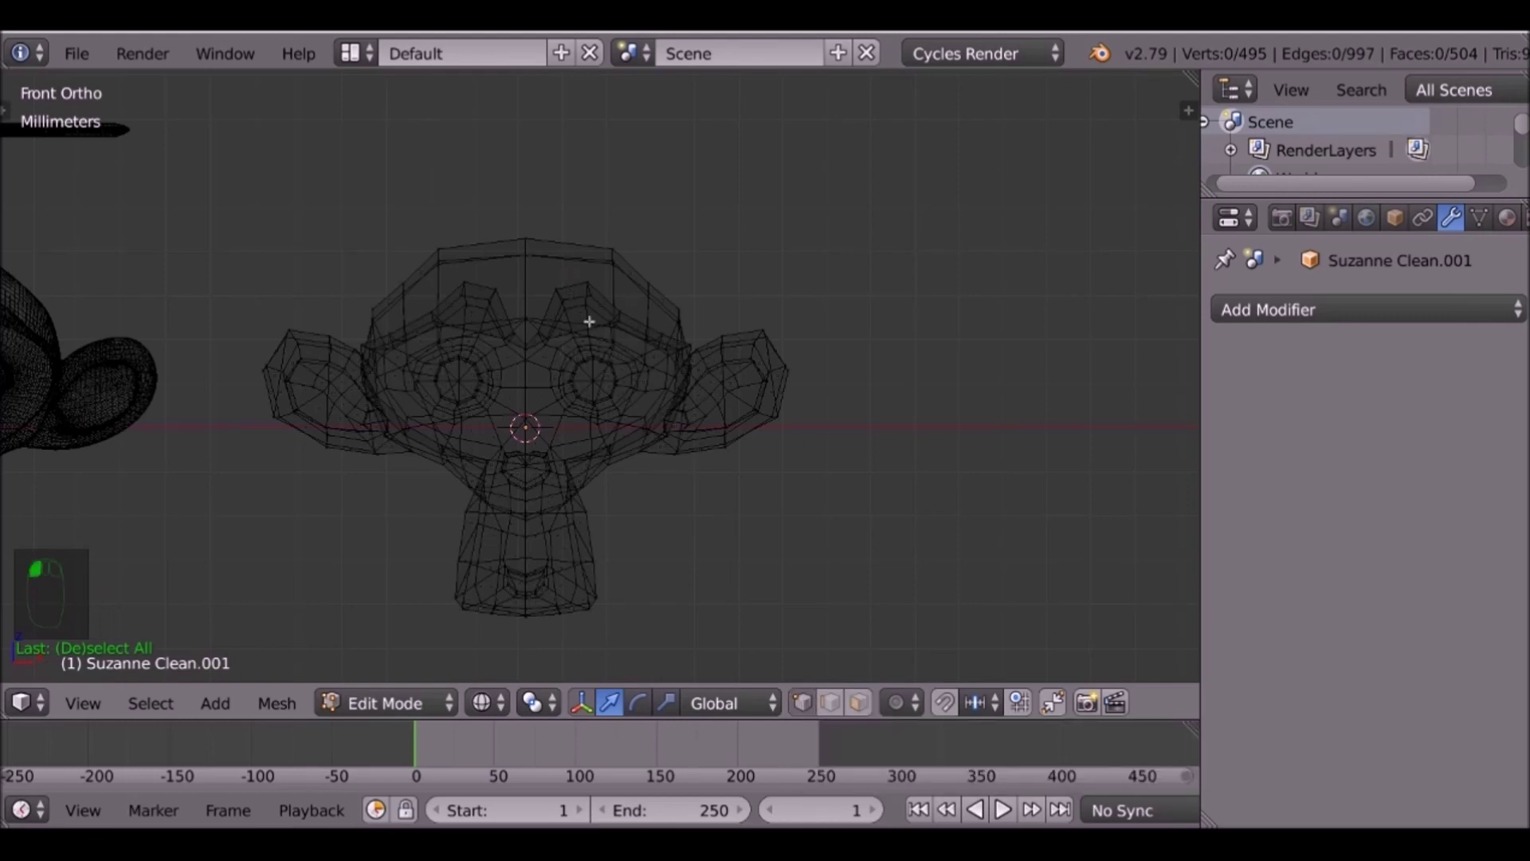
pyautogui.press('b')
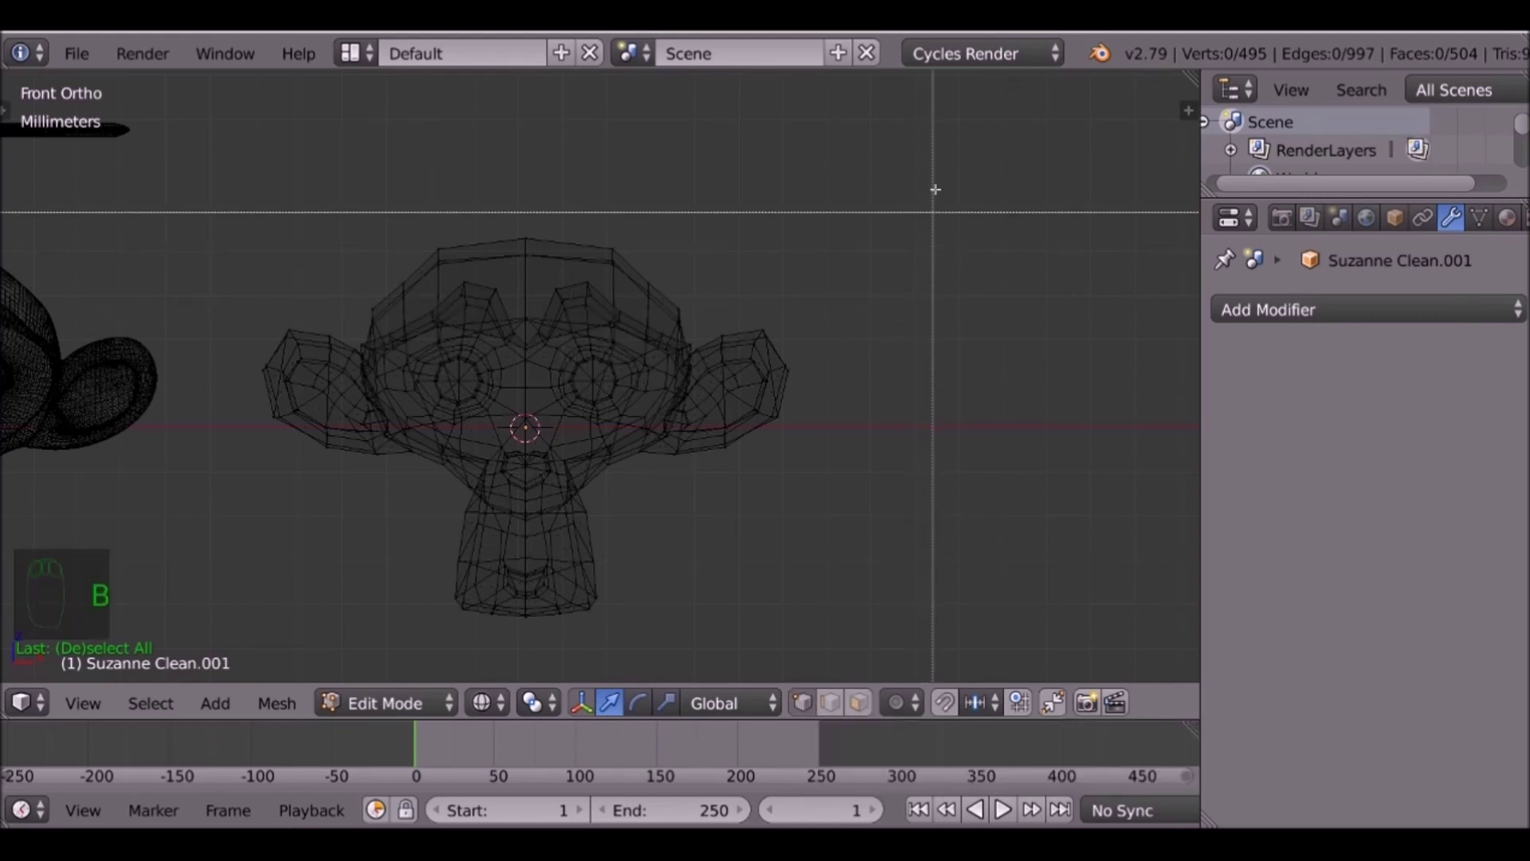
pyautogui.moveTo(944, 147); pyautogui.dragTo(518, 662)
pyautogui.press('Escape')
pyautogui.press('b')
pyautogui.moveTo(890, 200); pyautogui.dragTo(520, 643)
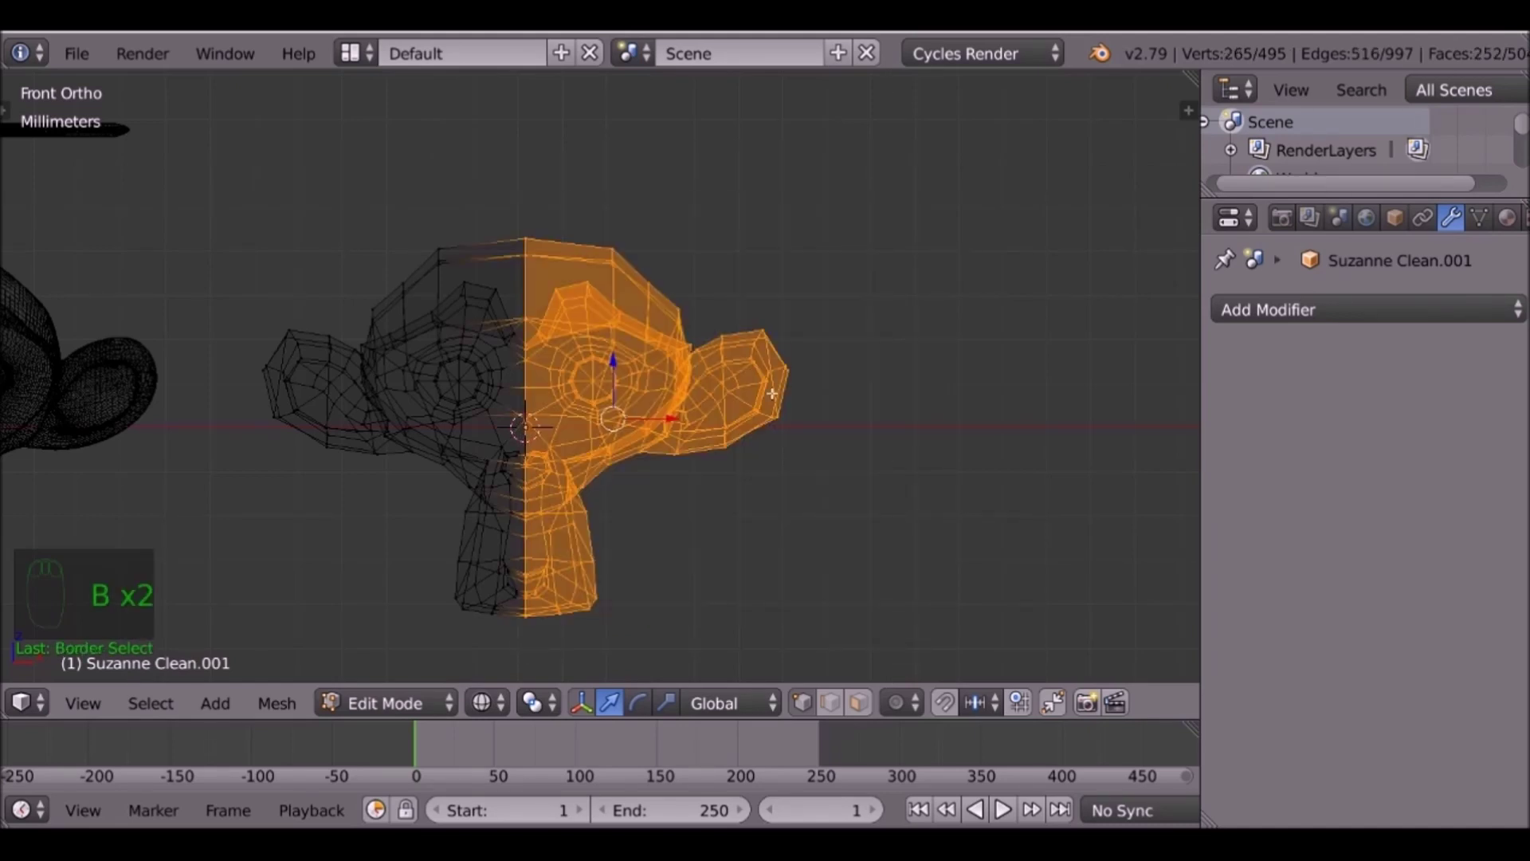
pyautogui.press('x')
pyautogui.click(773, 398)
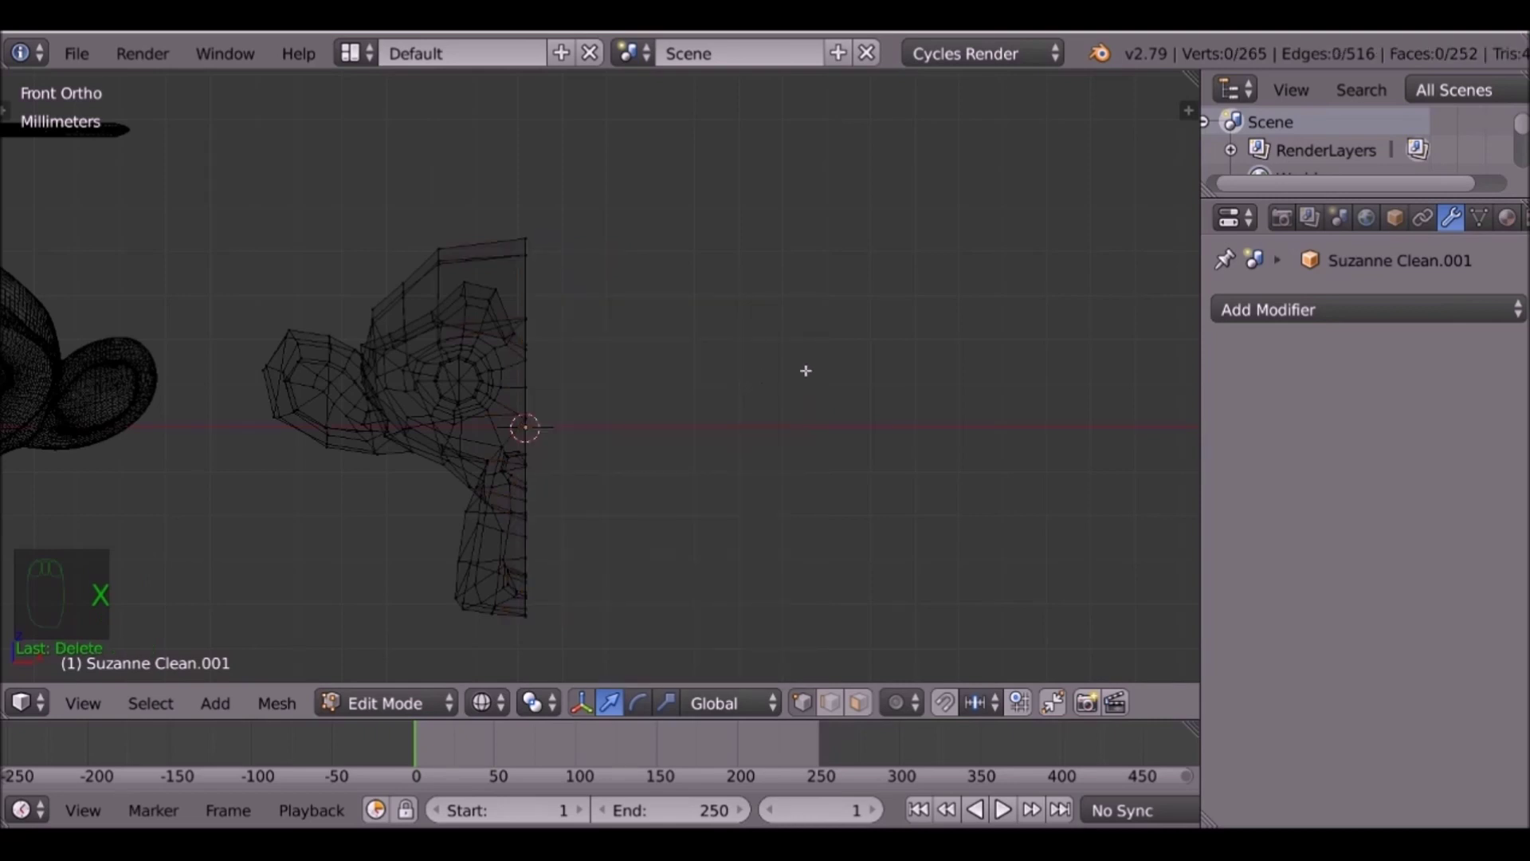
# Add a Mirror modifier on the X axis with Clipping enabled, and return to Object Mode with solid shading.
pyautogui.click(1291, 303)
pyautogui.click(996, 591)
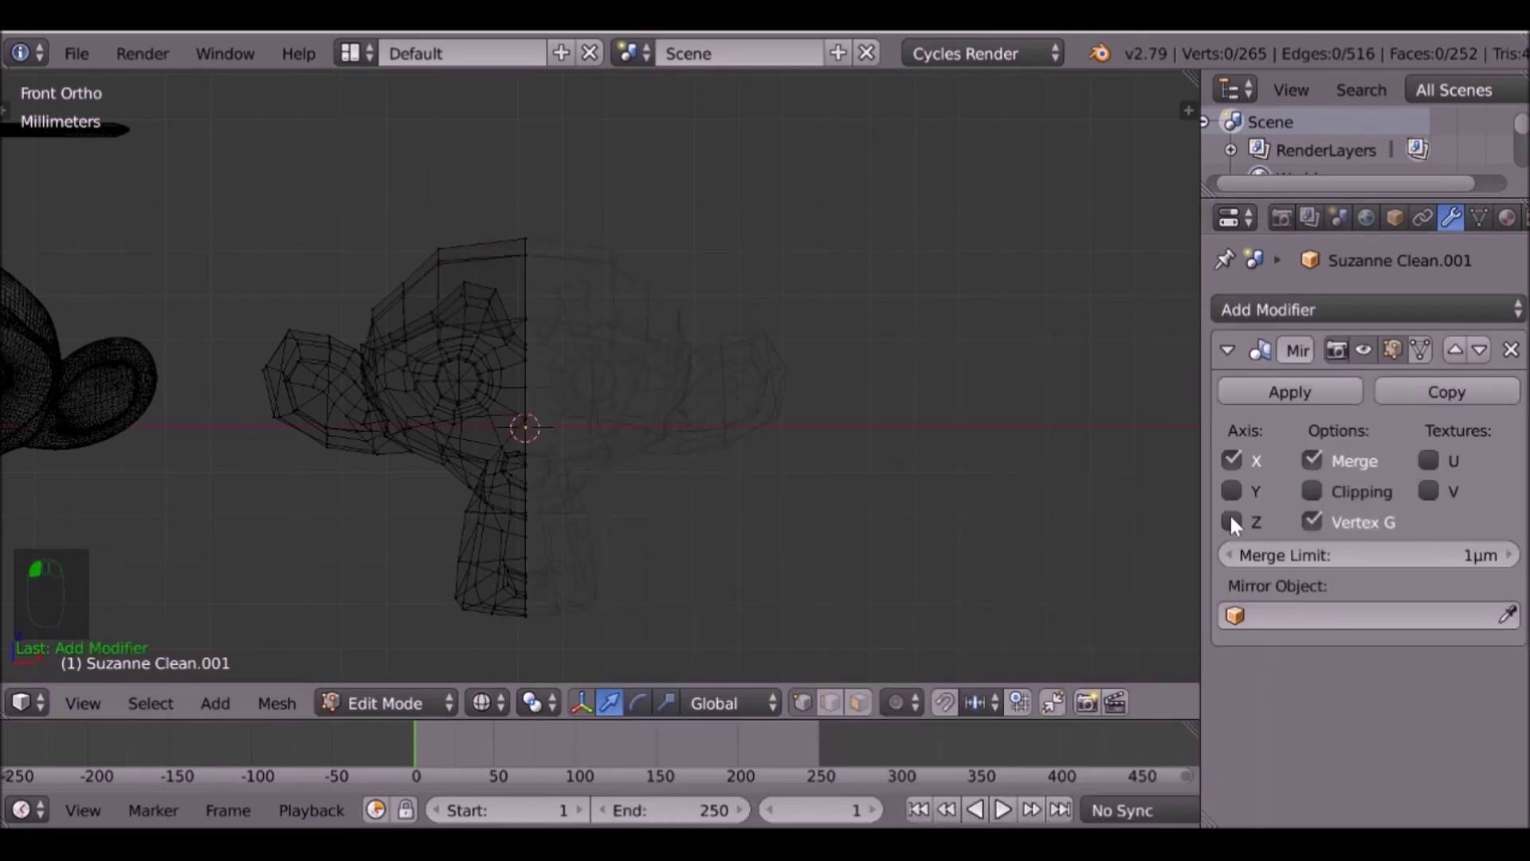
pyautogui.click(1336, 483)
pyautogui.press('Tab')
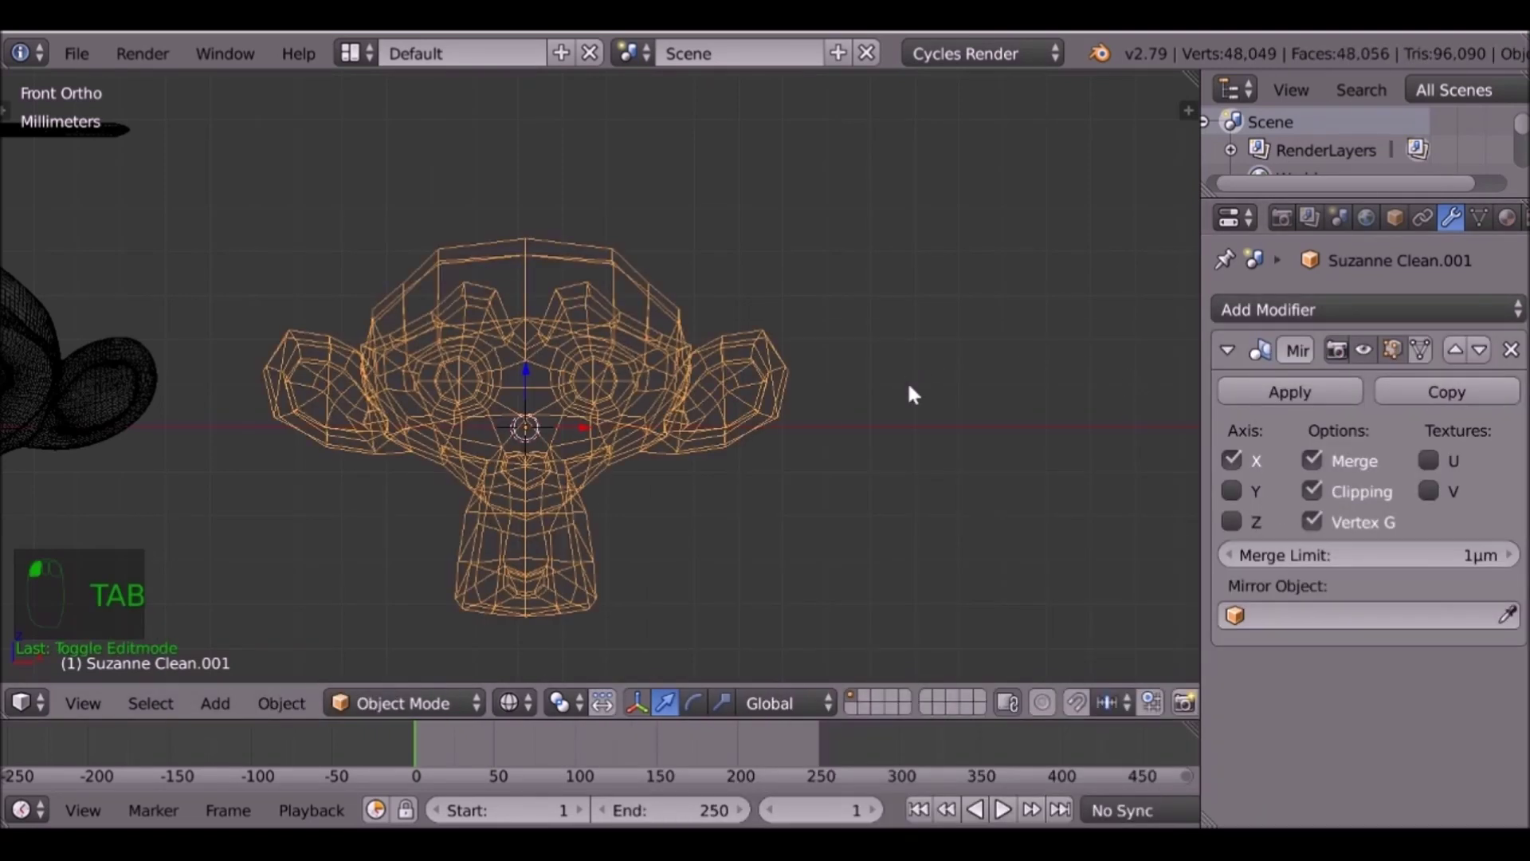
pyautogui.press('z')
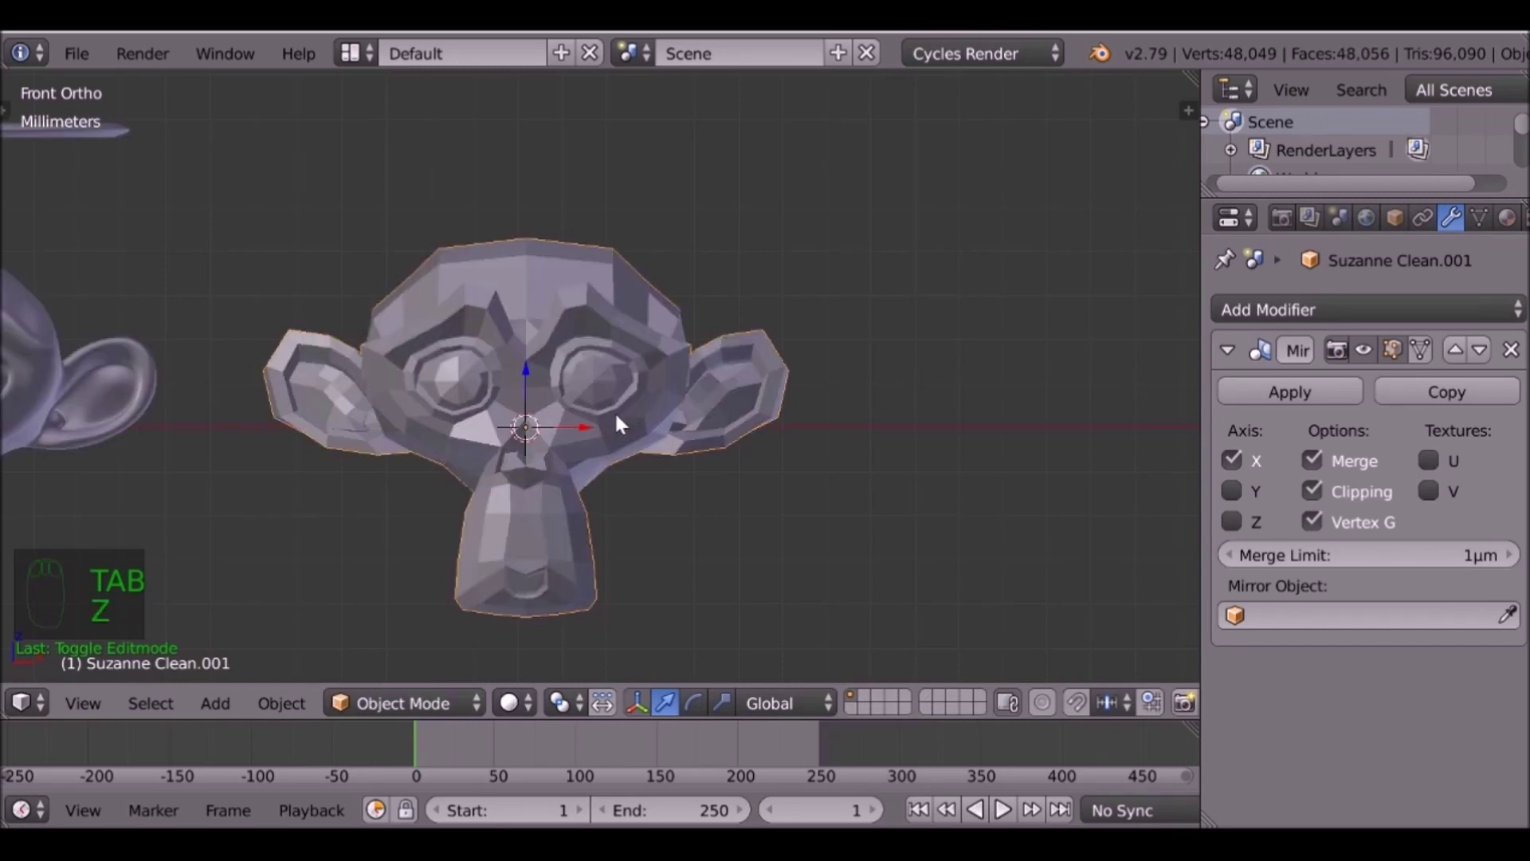
# Reopen the half-head mesh in face selection mode and select the large forehead face beside the mirror line.
pyautogui.press('Tab')
pyautogui.moveTo(477, 348); pyautogui.dragTo(789, 601, button='middle')
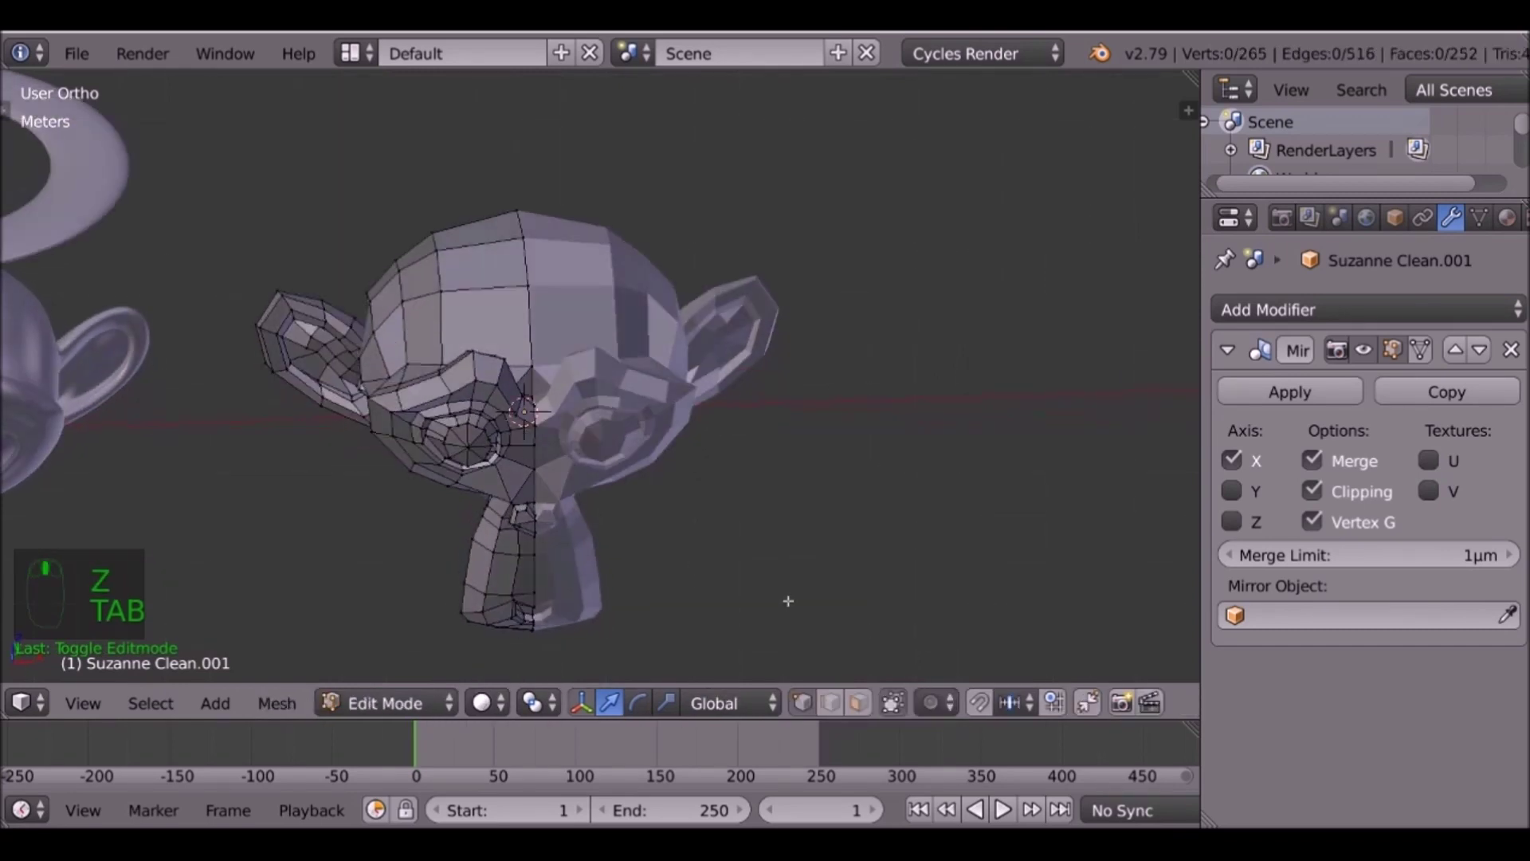
pyautogui.click(854, 704)
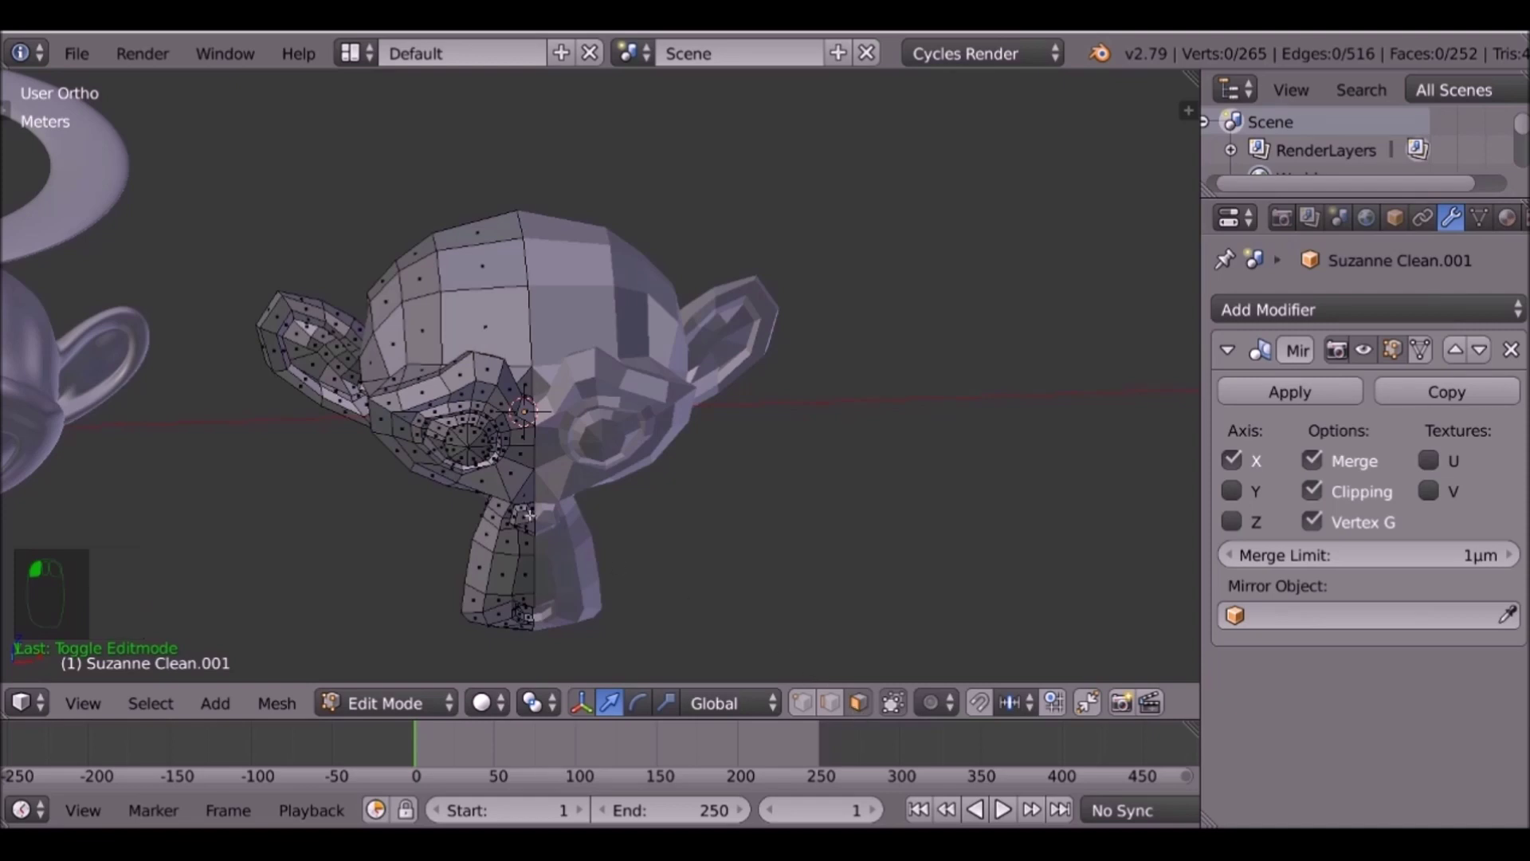
pyautogui.keyDown('shift'); pyautogui.moveTo(527, 498); pyautogui.dragTo(643, 528, button='middle'); pyautogui.keyUp('shift')
pyautogui.scroll(3, 643, 528)
pyautogui.moveTo(701, 384); pyautogui.dragTo(696, 386, button='middle')
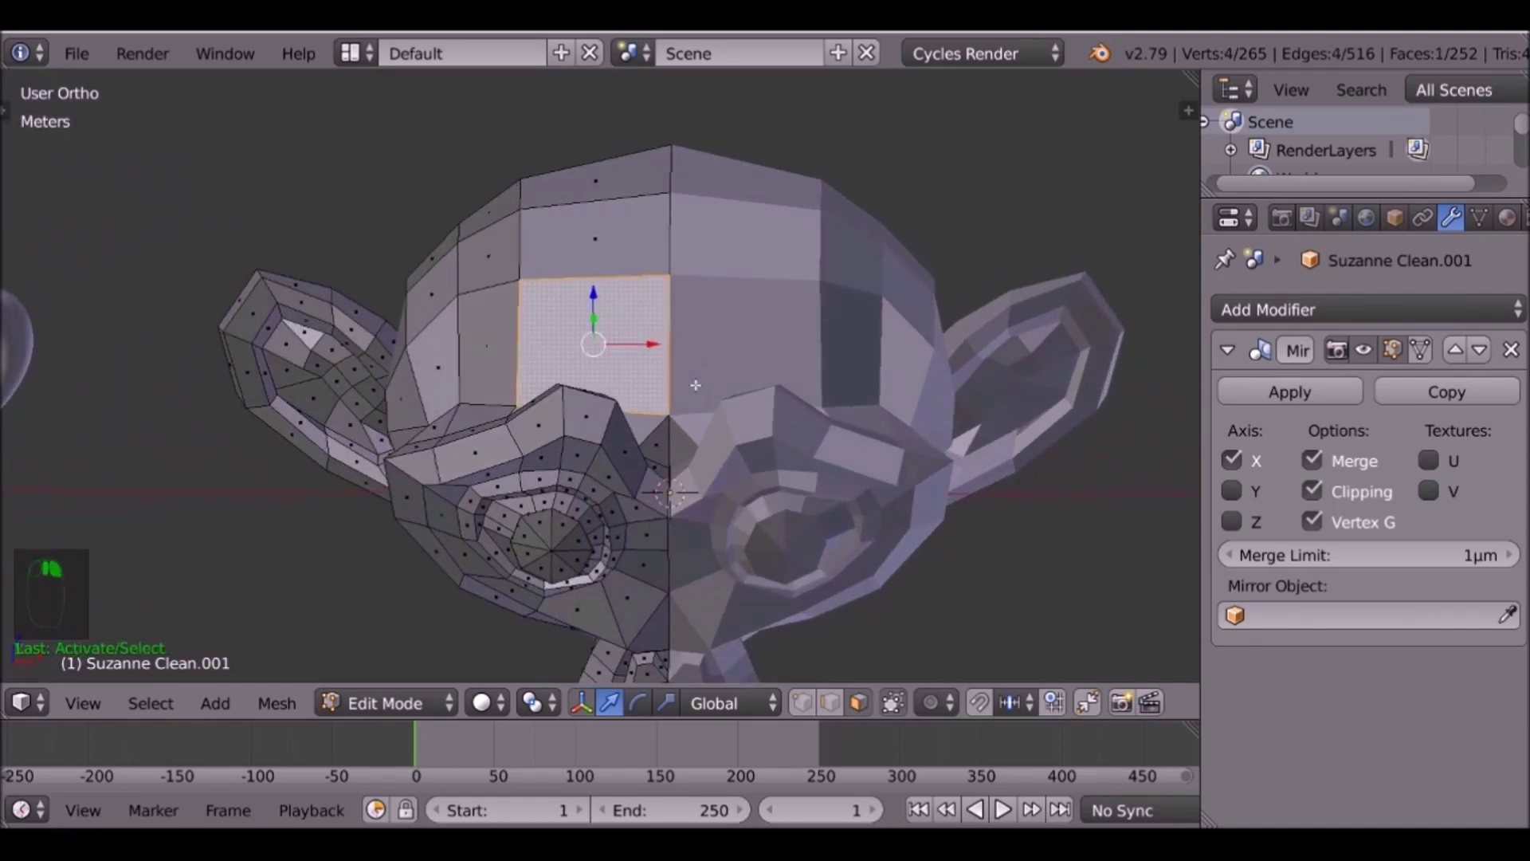
# Try to extrude the forehead face in place, scale it down and move it along X with Clipping on, and undo these changes.
pyautogui.press('e')
pyautogui.click(794, 355)
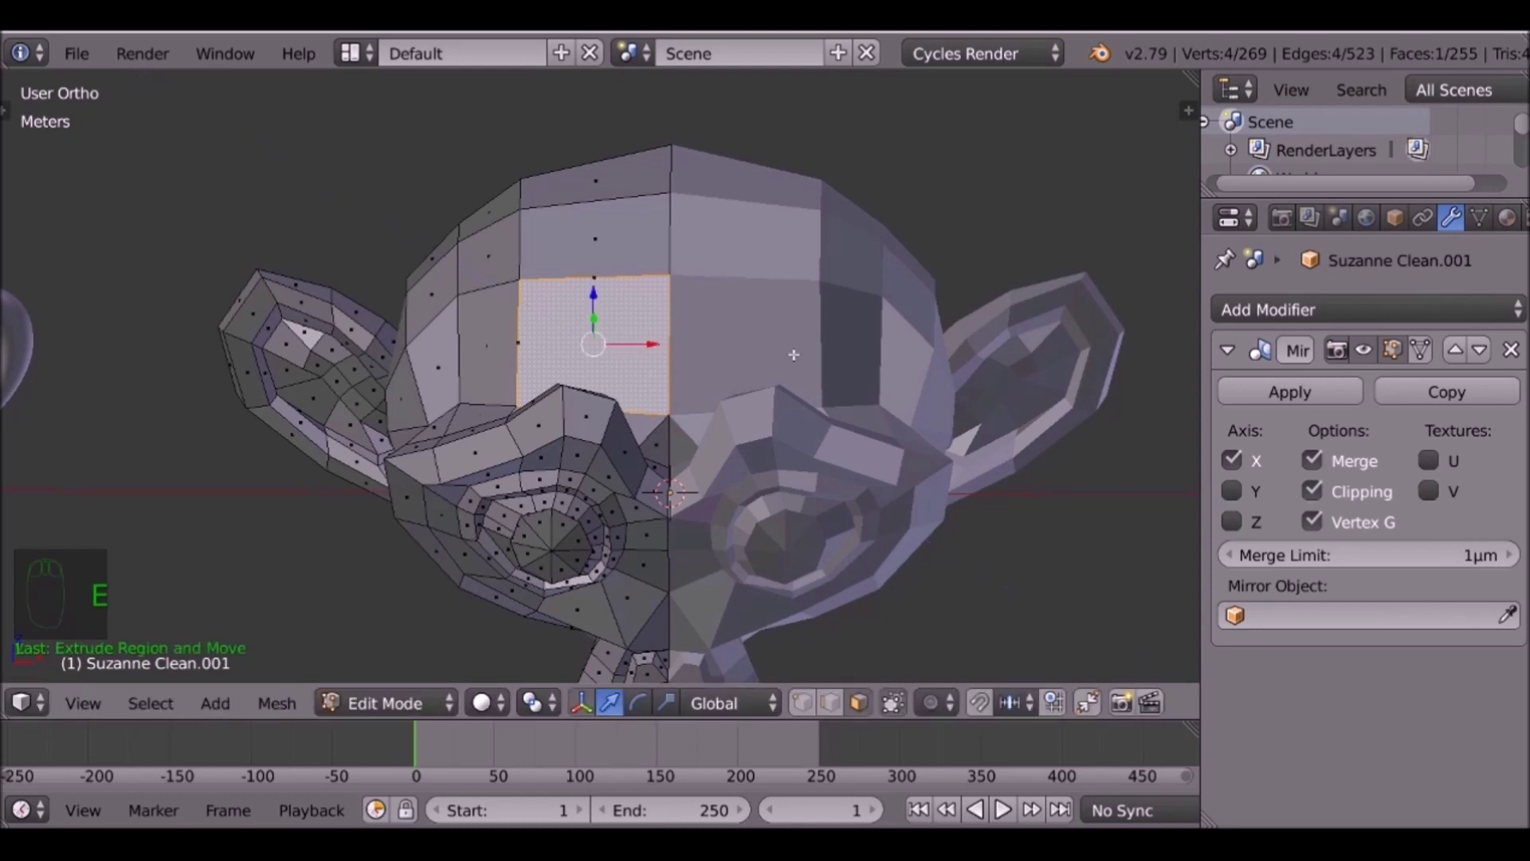
pyautogui.press('s')
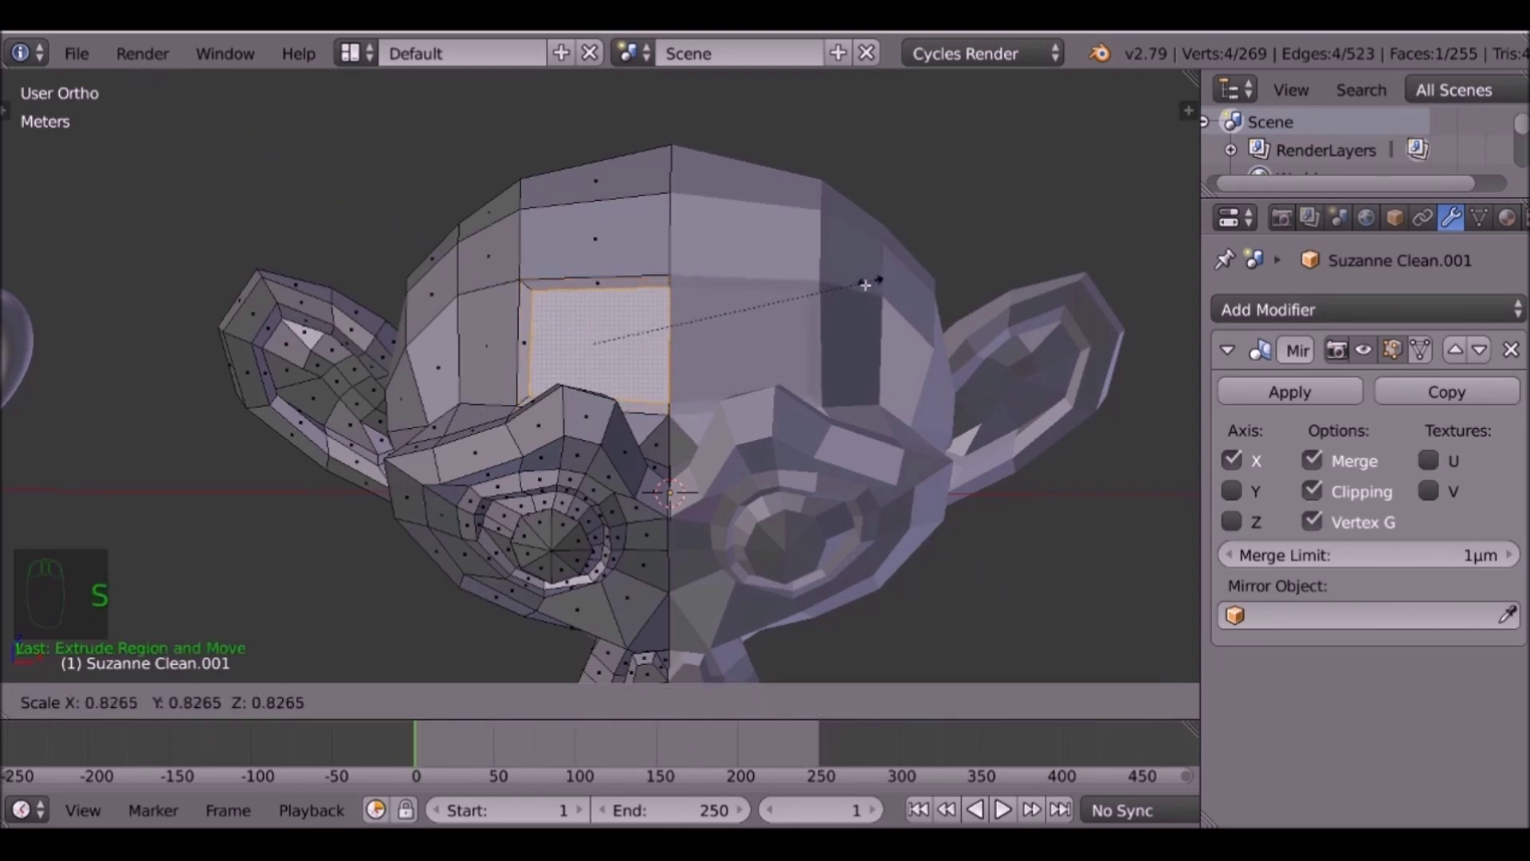
pyautogui.click(777, 345)
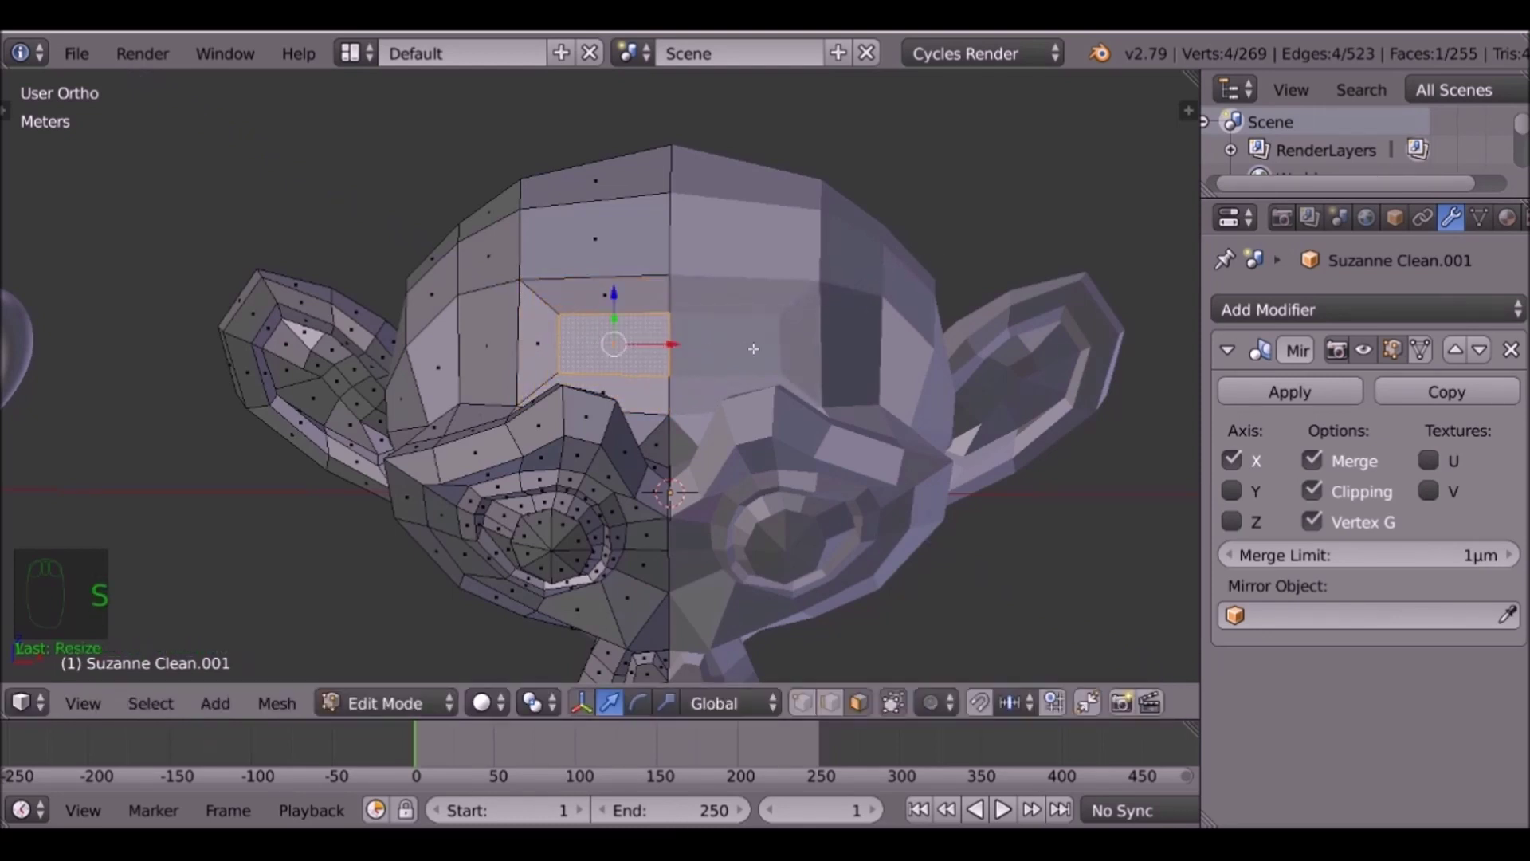
pyautogui.scroll(3, 806, 401)
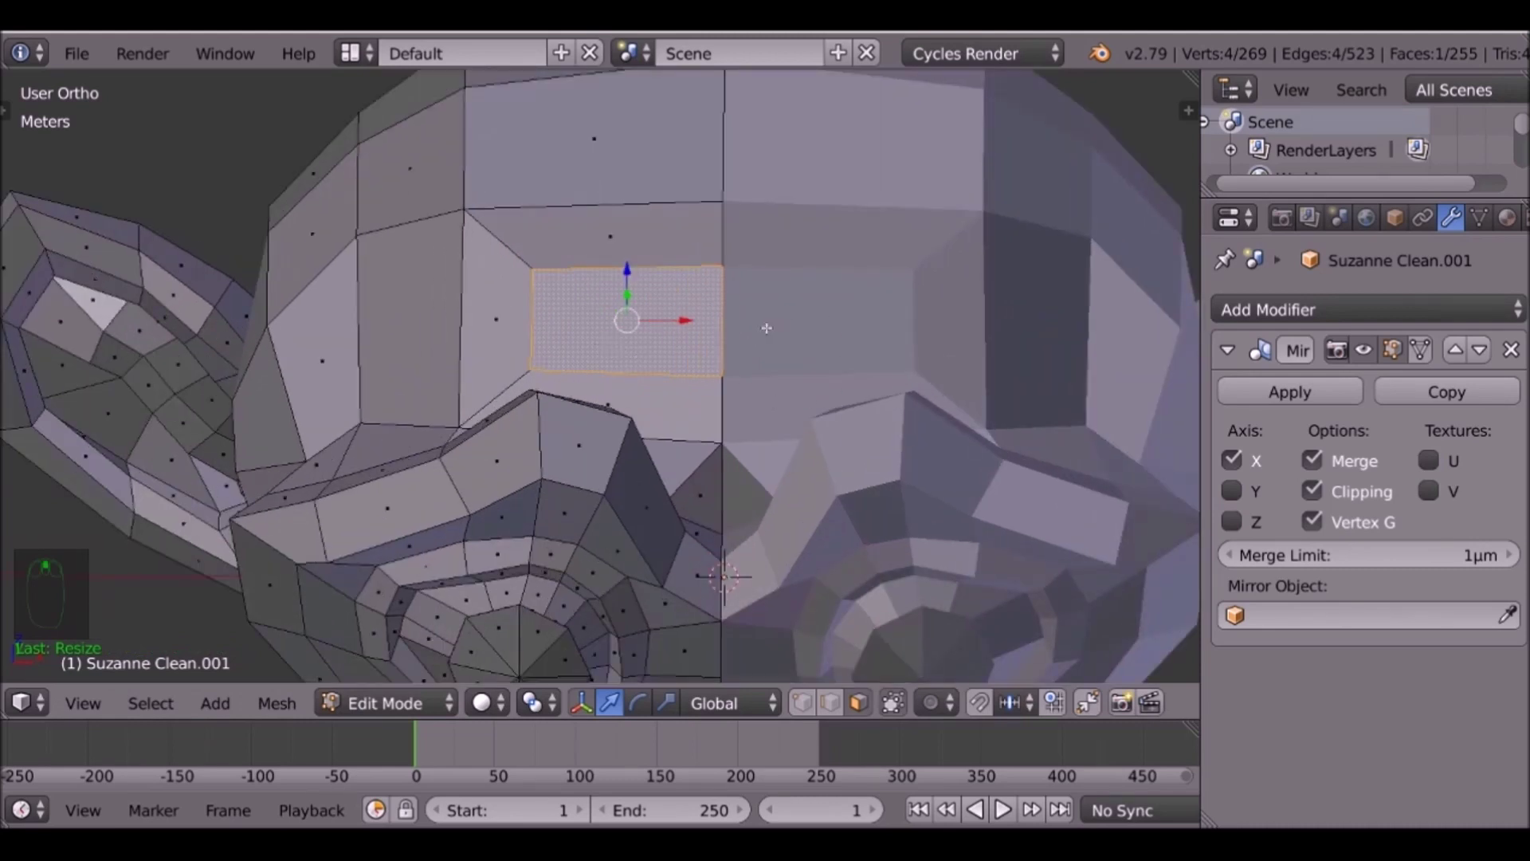
pyautogui.moveTo(681, 323); pyautogui.dragTo(729, 339)
pyautogui.hotkey('ctrl', 'z')
pyautogui.hotkey('ctrl', 'z')
pyautogui.hotkey('ctrl', 'z')
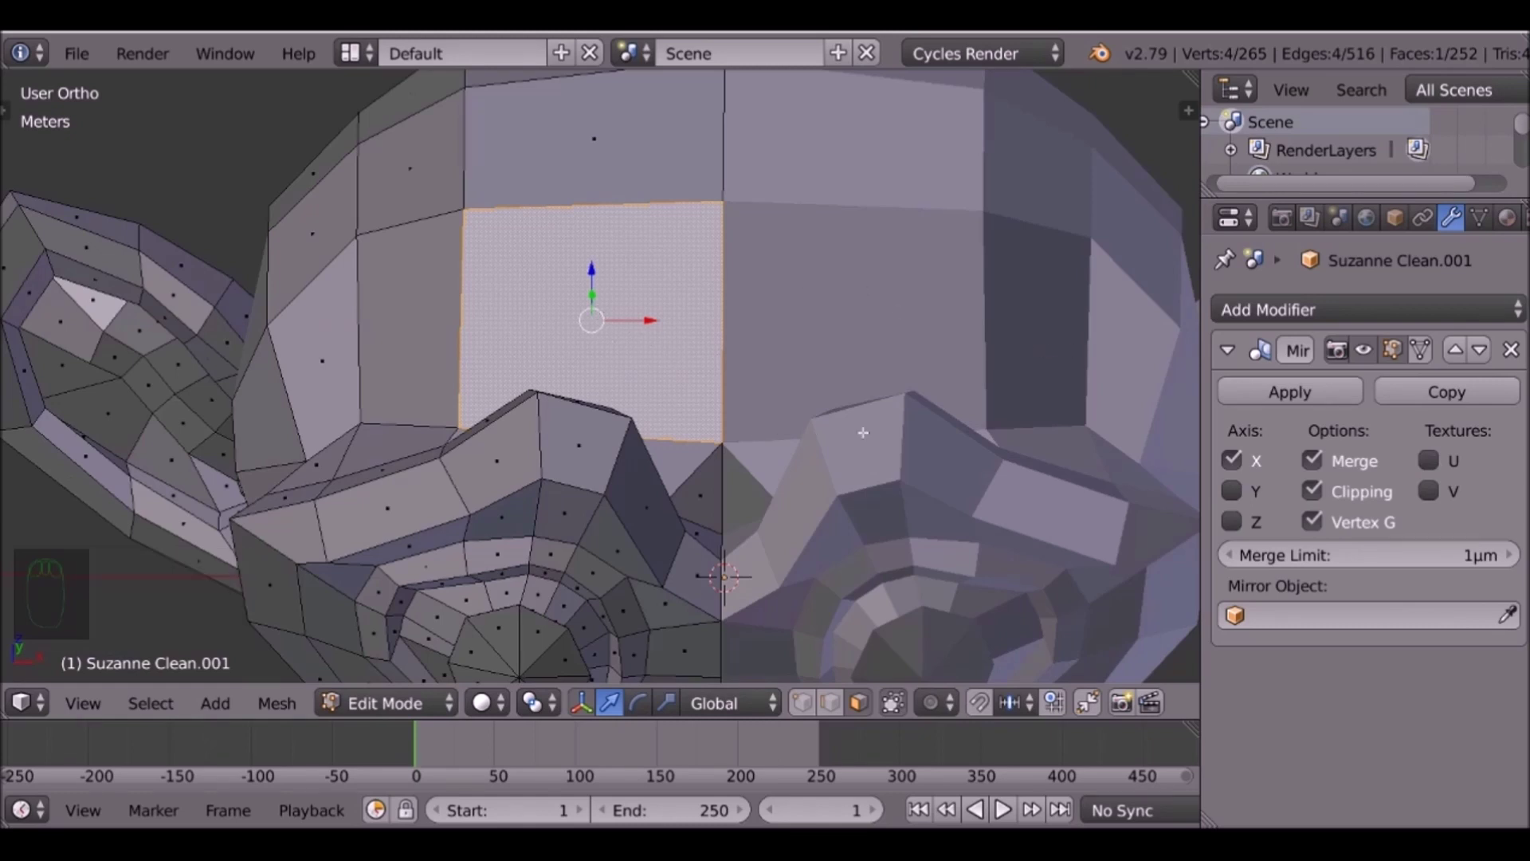
# Disable Clipping on the Mirror modifier, extrude the forehead face in place and scale it down to form an inset.
pyautogui.click(1323, 490)
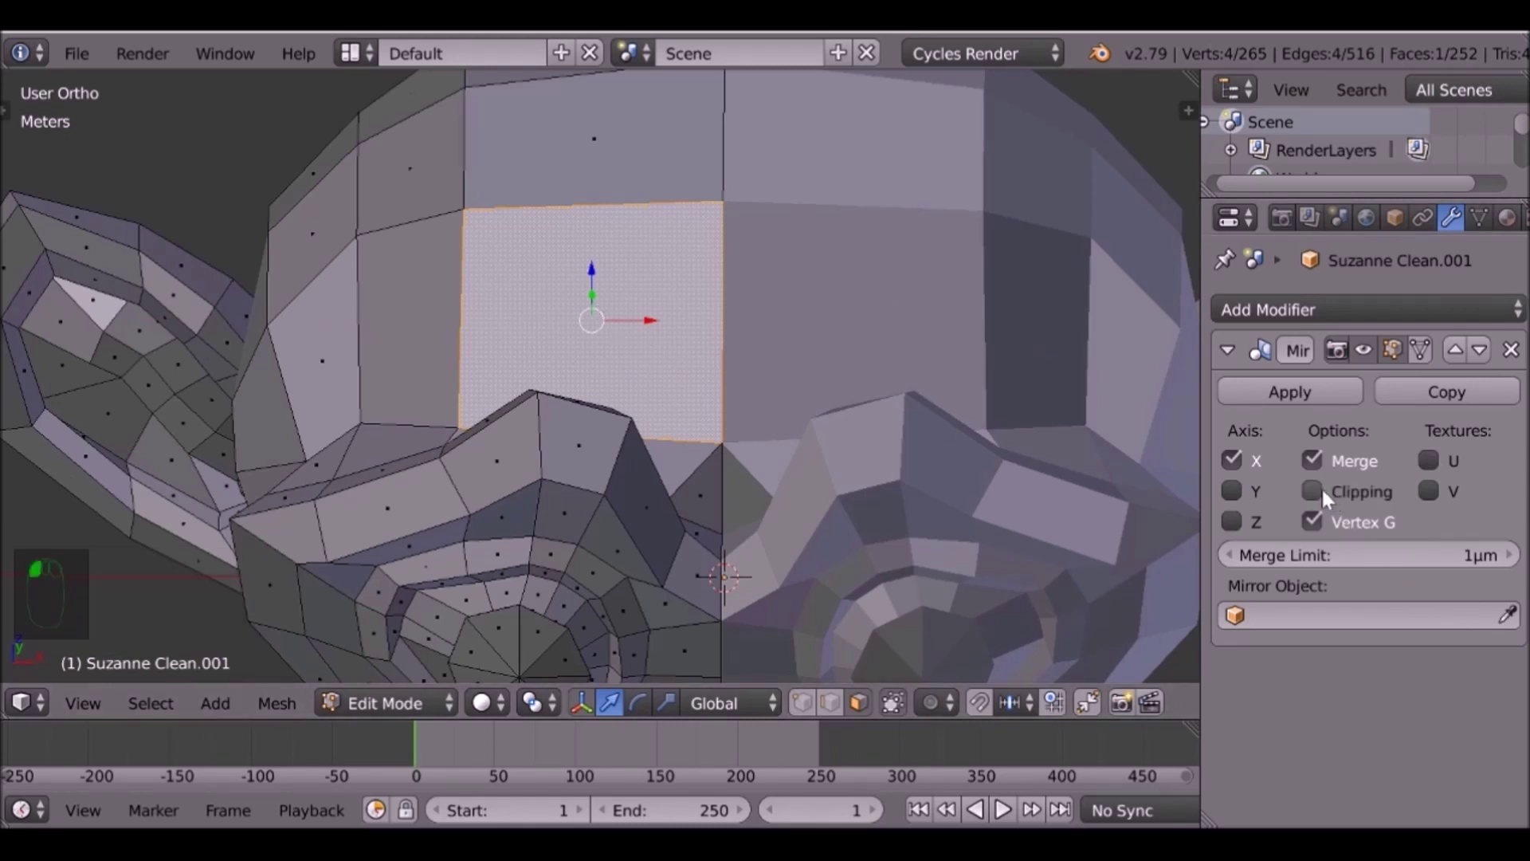
pyautogui.press('e')
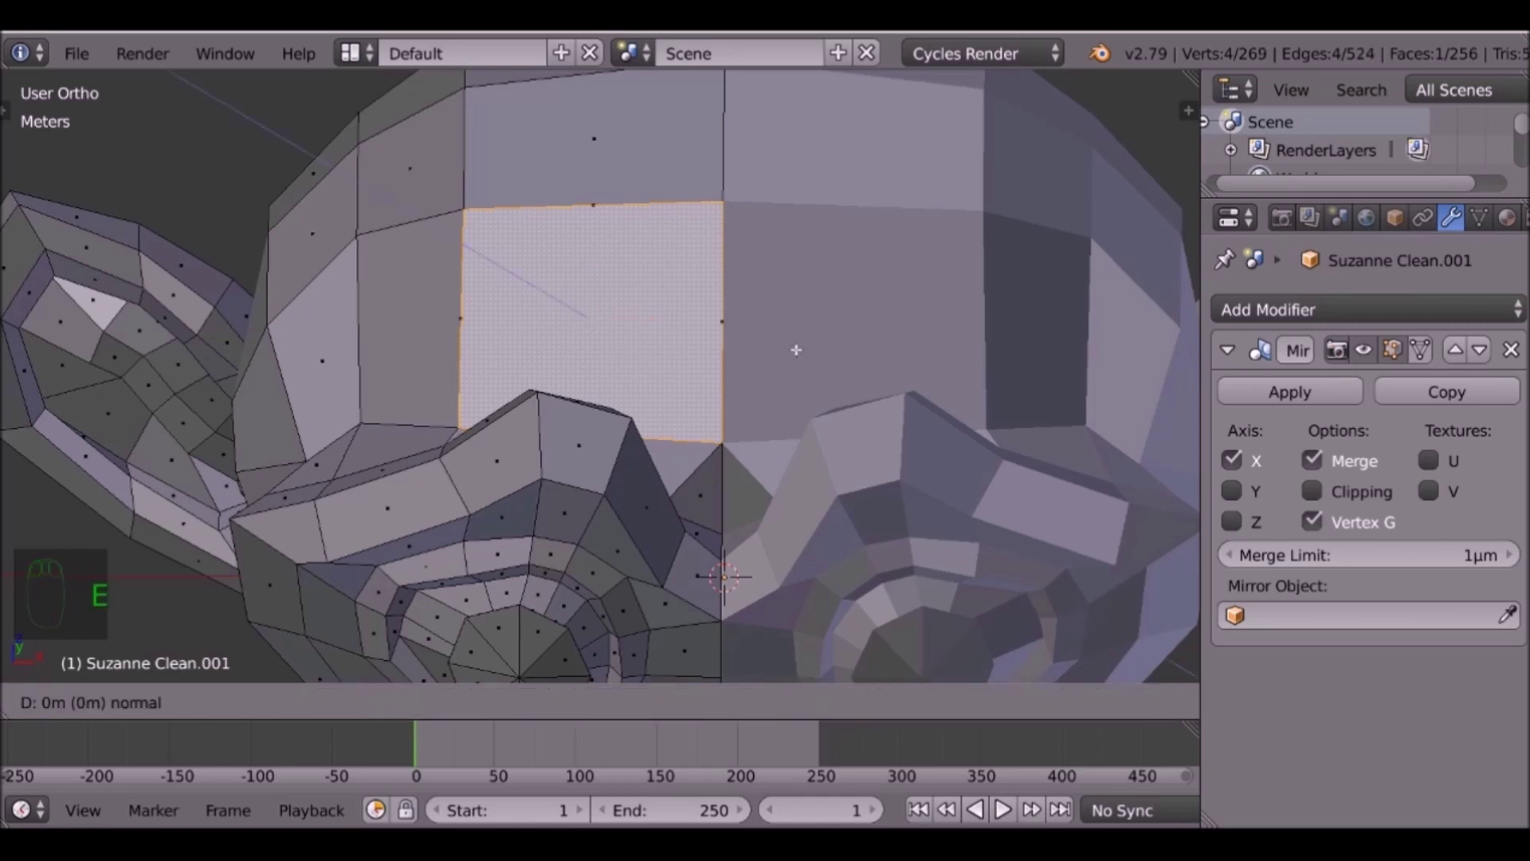
pyautogui.rightClick(796, 349)
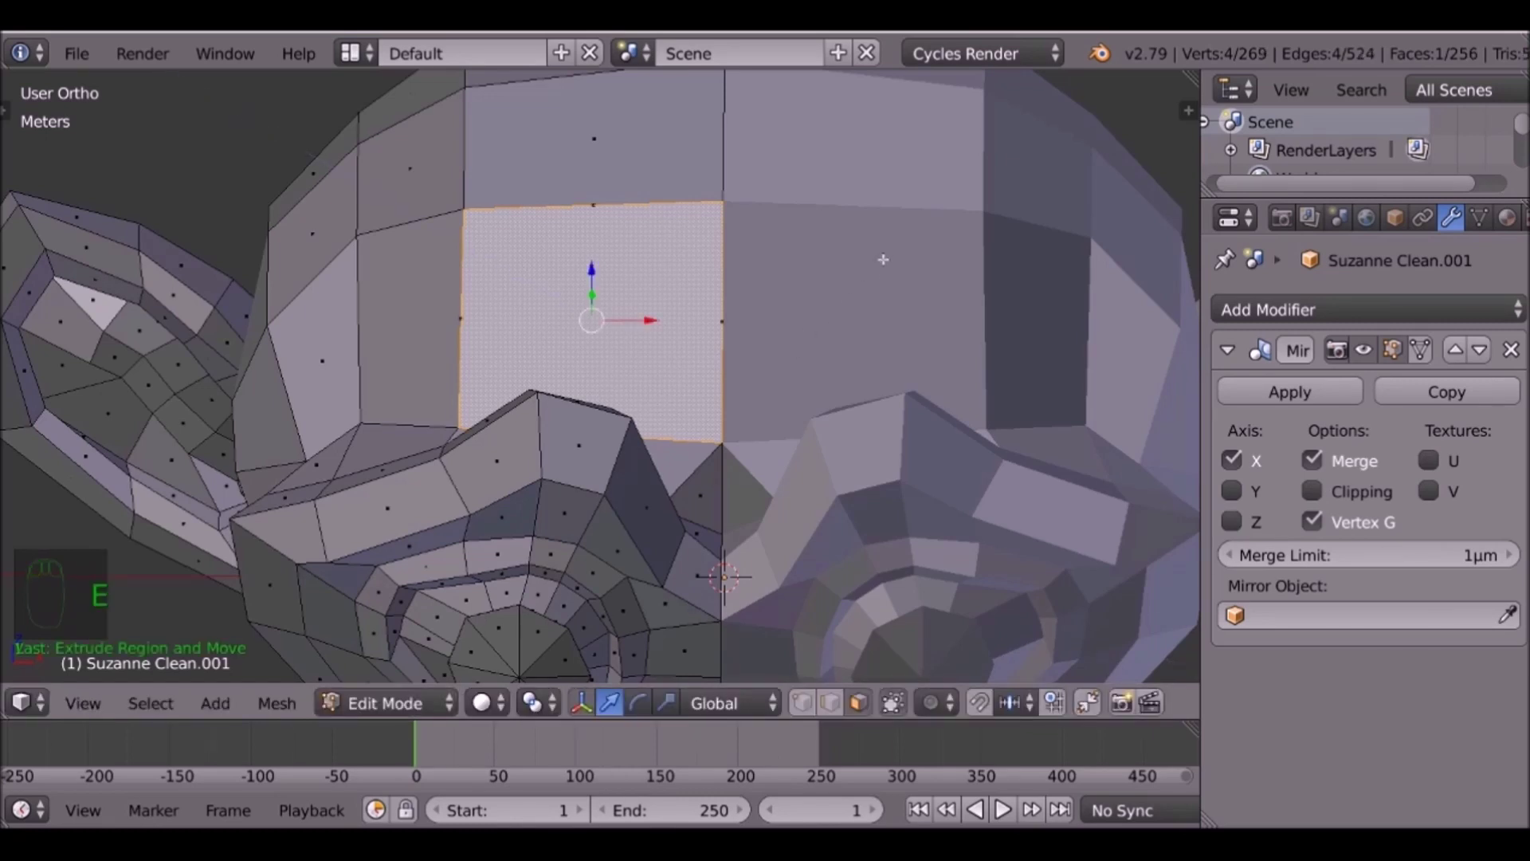
pyautogui.press('s')
pyautogui.click(813, 280)
# Move the inset face within the forehead area and re-enable Clipping on the Mirror modifier.
pyautogui.moveTo(812, 279); pyautogui.dragTo(534, 327, button='middle')
pyautogui.press('g')
pyautogui.click(406, 235)
pyautogui.moveTo(406, 234); pyautogui.dragTo(401, 224)
pyautogui.moveTo(401, 224); pyautogui.dragTo(586, 272, button='middle')
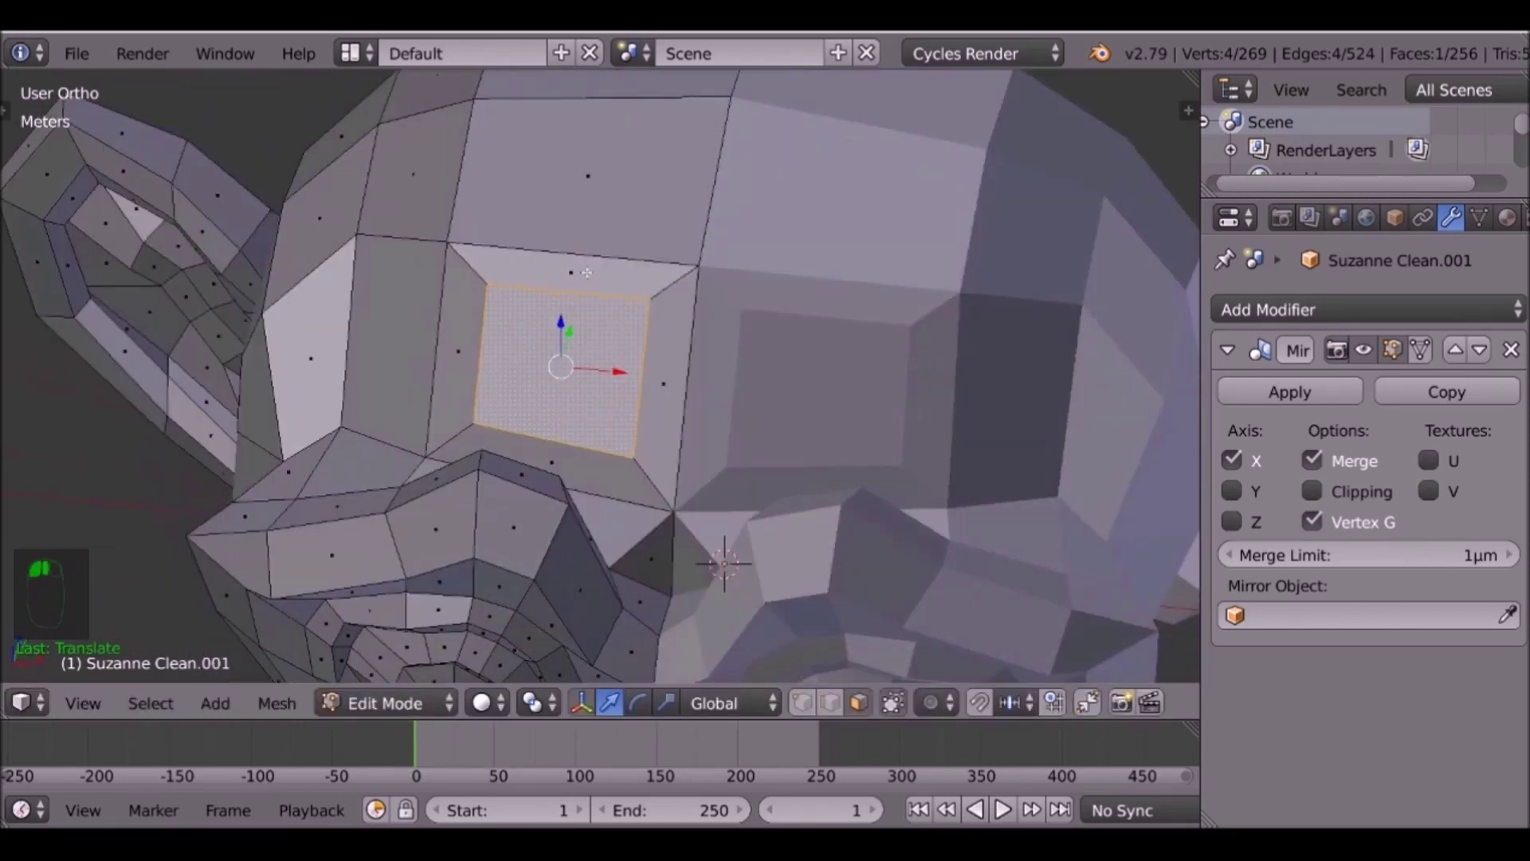
pyautogui.click(1326, 492)
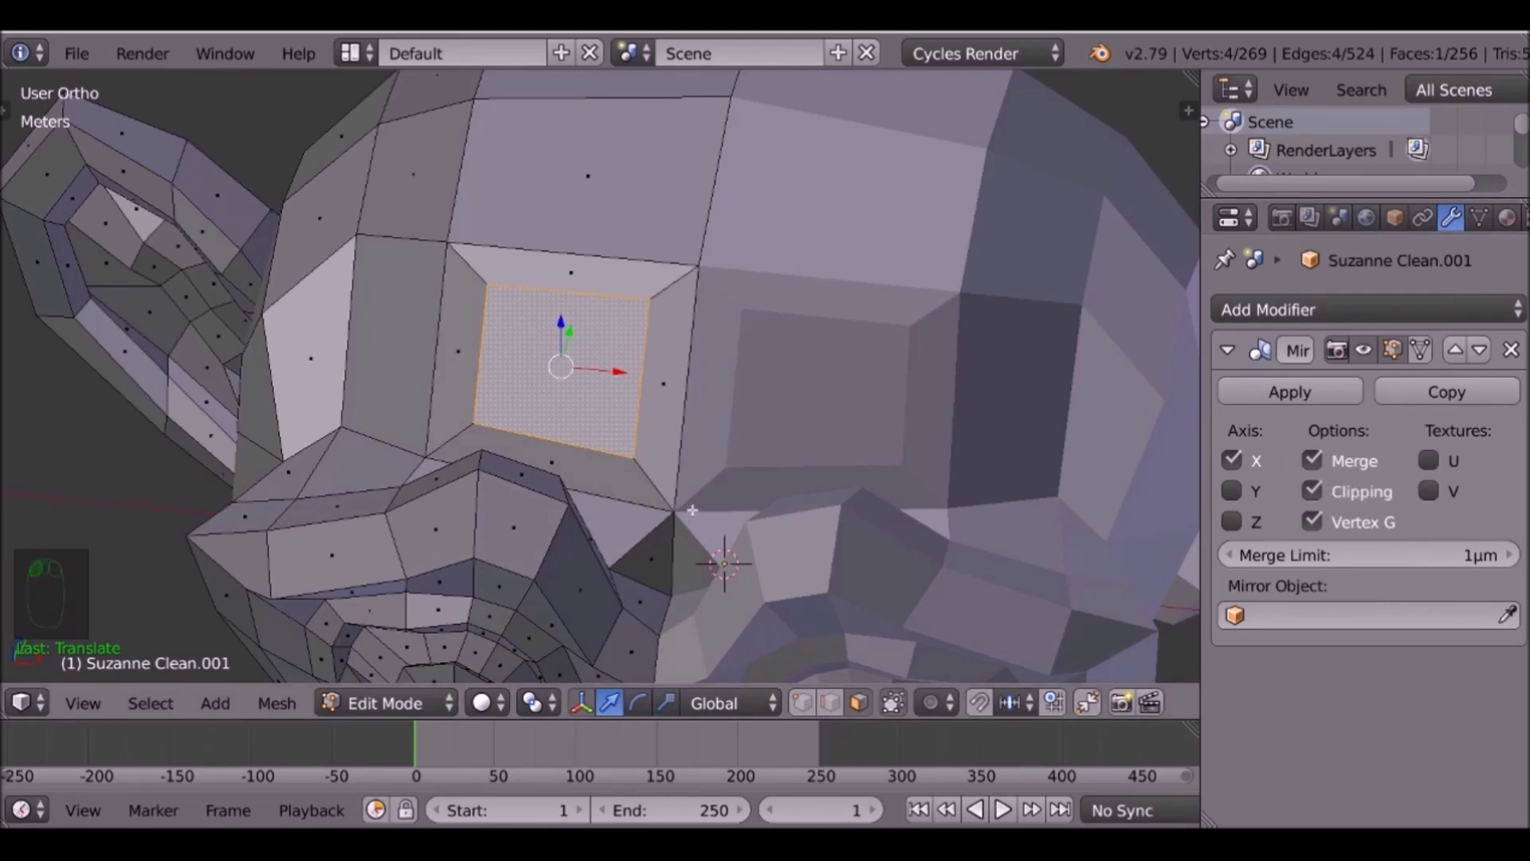
# From the right view, extrude the inset forehead face outward into a short horn base.
pyautogui.moveTo(693, 542); pyautogui.dragTo(604, 391, button='middle')
pyautogui.press('KP_3')
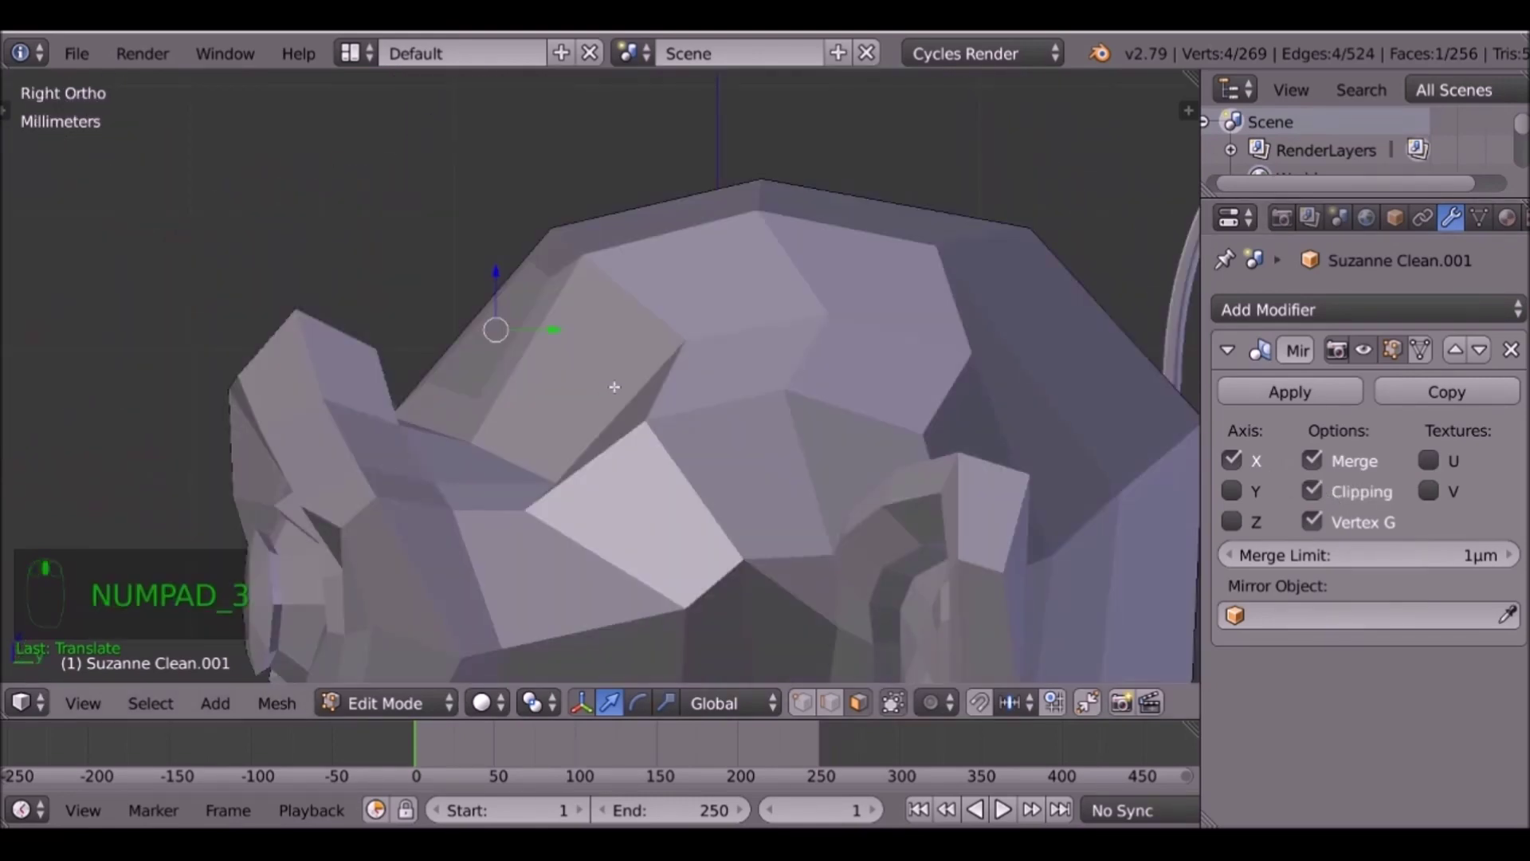
pyautogui.press('g')
pyautogui.press('e')
pyautogui.click(548, 348)
pyautogui.moveTo(547, 348); pyautogui.dragTo(579, 395, button='middle')
# Extrude the horn base's end face in place, scale it to about 0.81, and extrude it outward as a narrower horn segment.
pyautogui.press('e')
pyautogui.press('s')
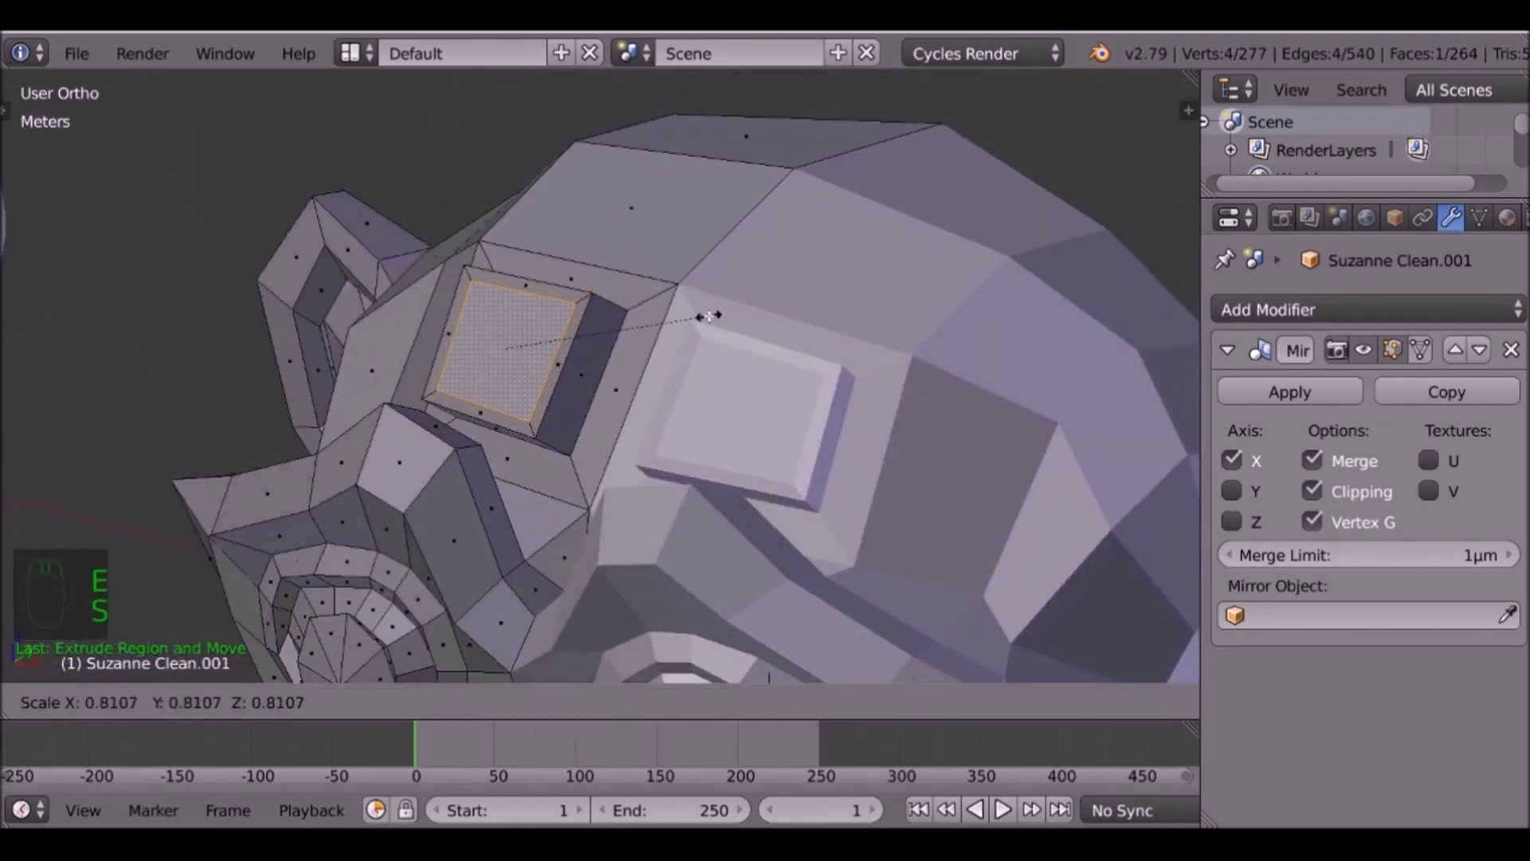
pyautogui.click(708, 317)
pyautogui.press('e')
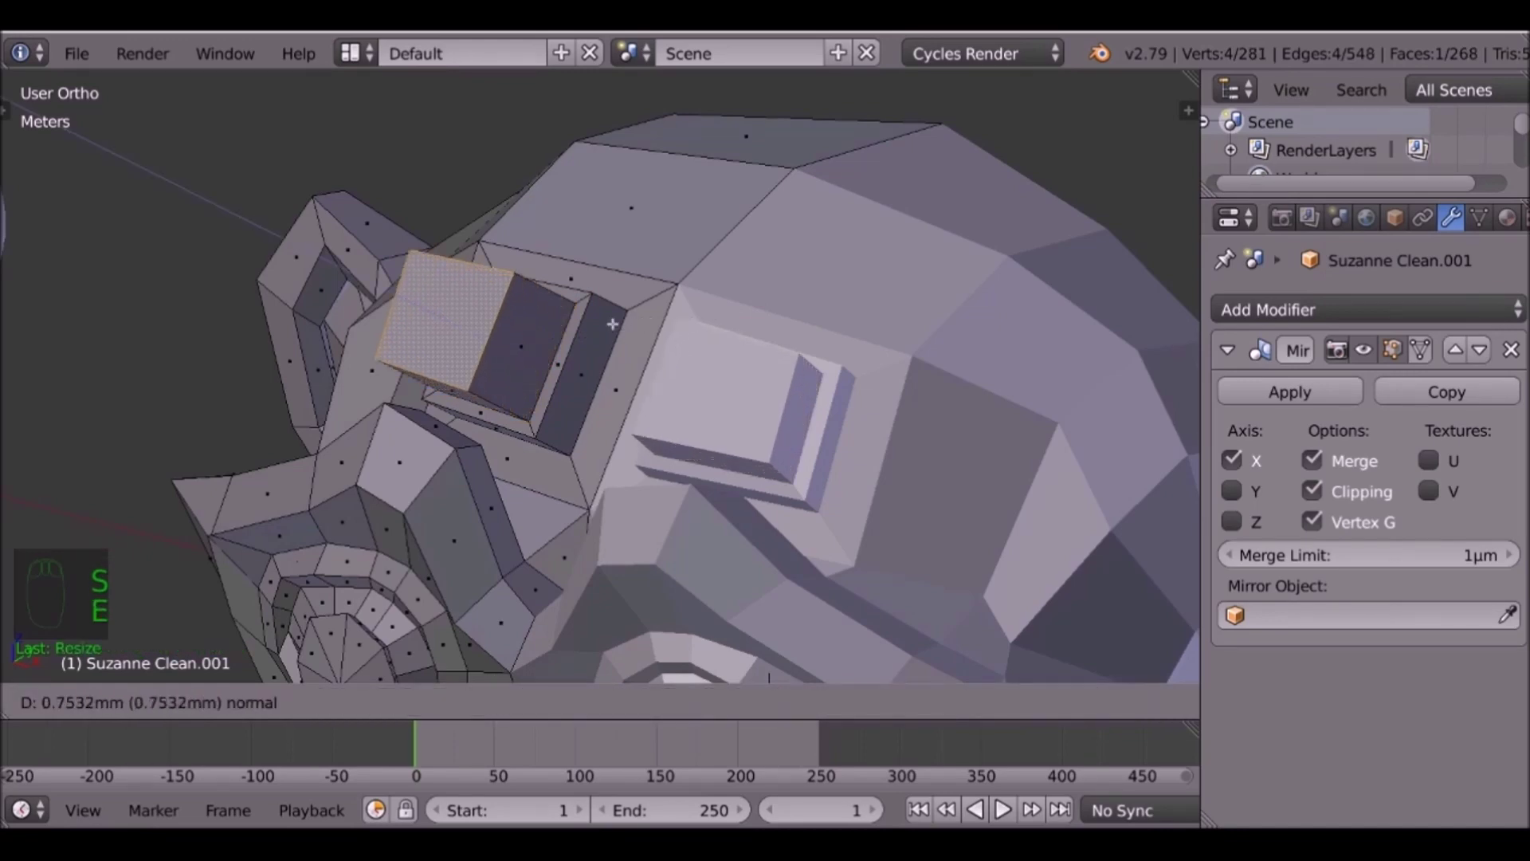
pyautogui.click(586, 325)
# Leave Edit Mode, select the halo and the smooth Suzanne head, and hide both.
pyautogui.moveTo(585, 325); pyautogui.dragTo(872, 301, button='middle')
pyautogui.scroll(-6, 843, 339)
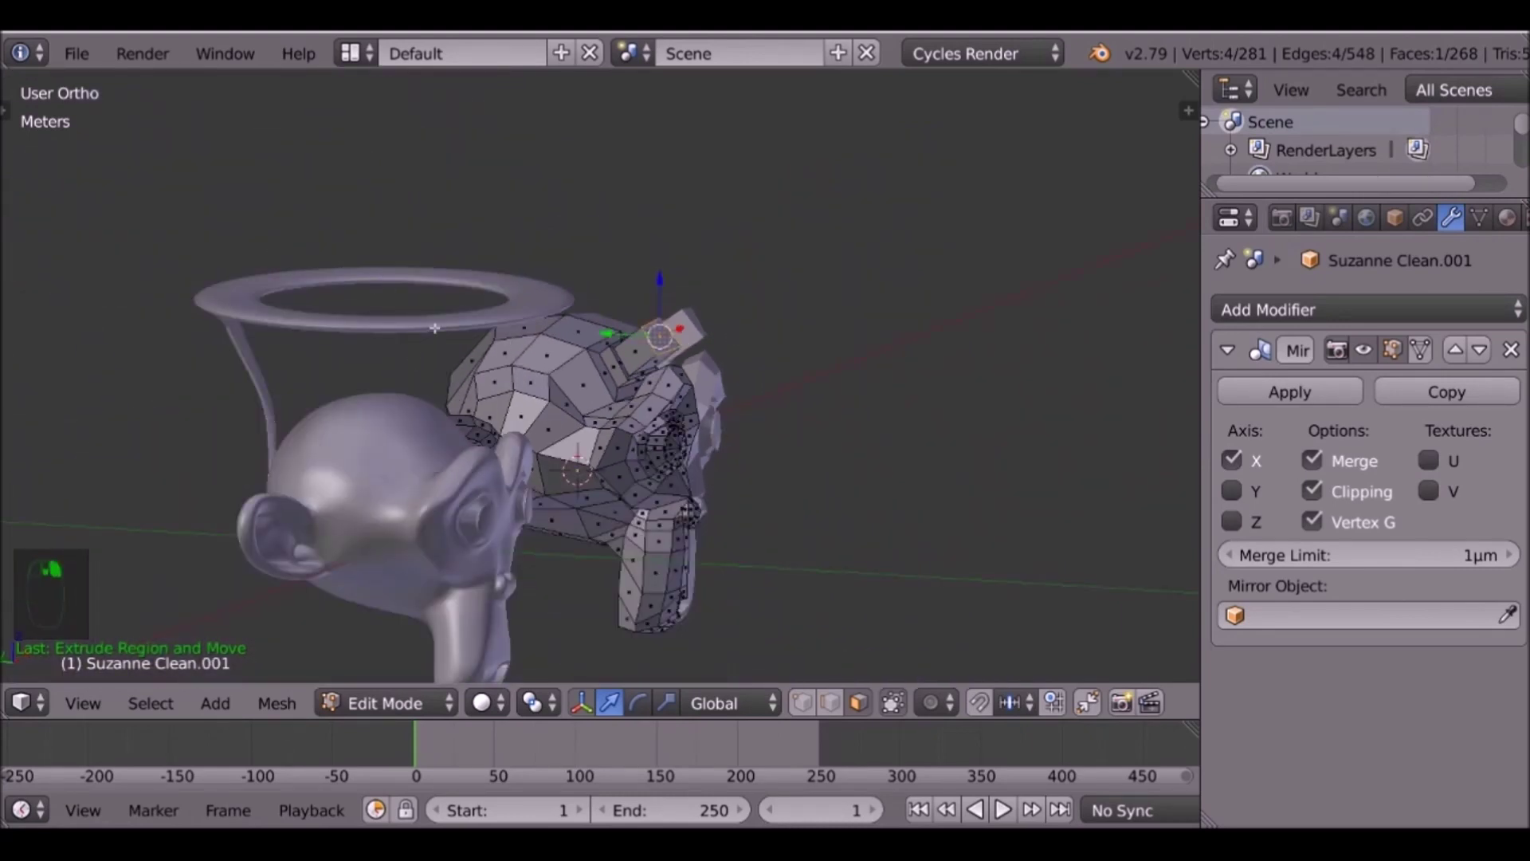
pyautogui.press('Tab')
pyautogui.rightClick(518, 316)
pyautogui.keyDown('shift'); pyautogui.rightClick(365, 375); pyautogui.keyUp('shift')
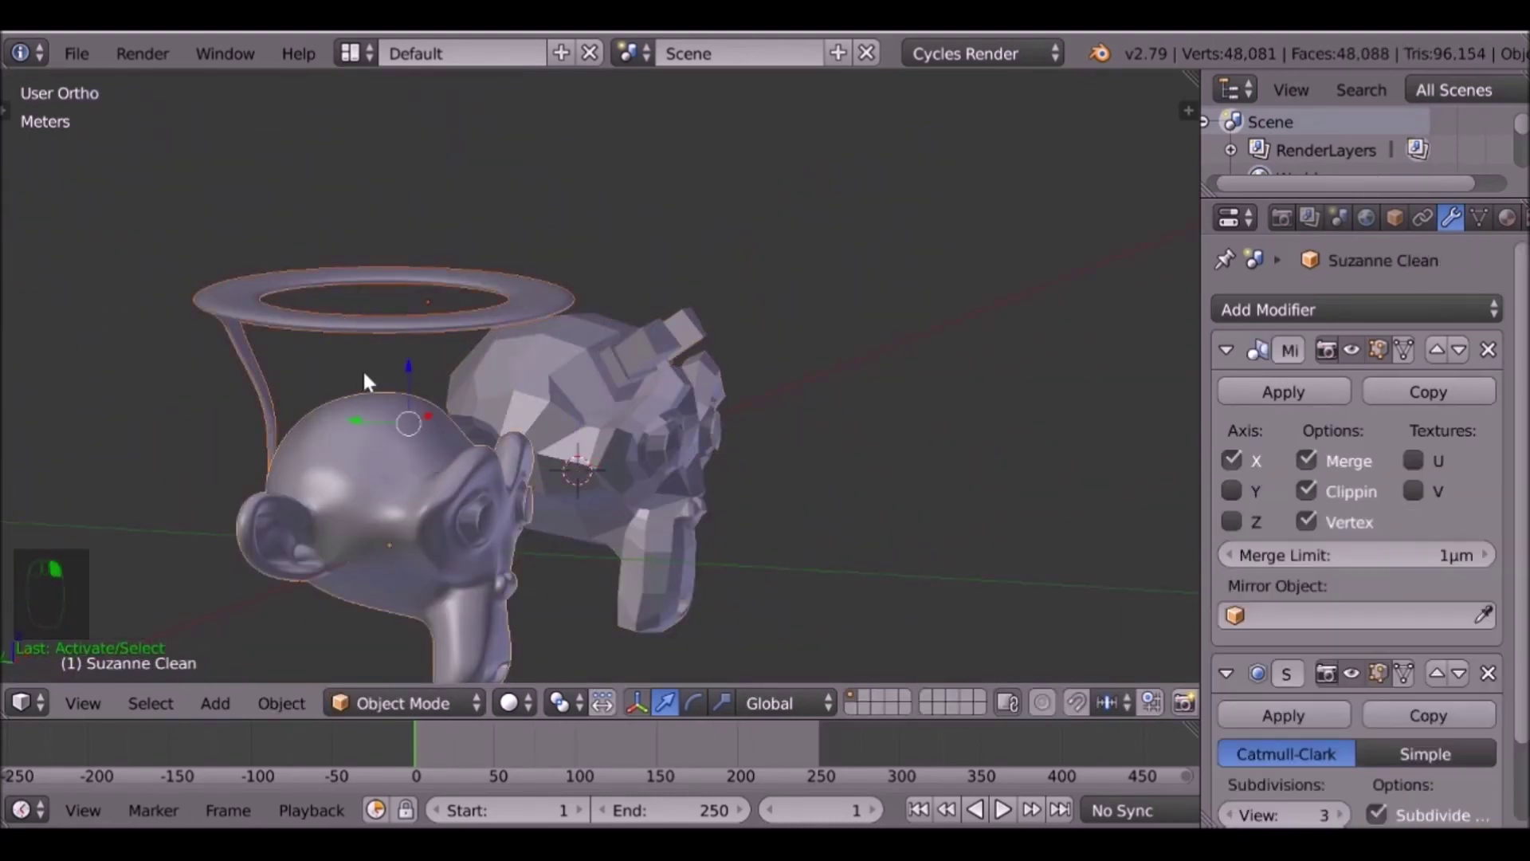
pyautogui.press('h')
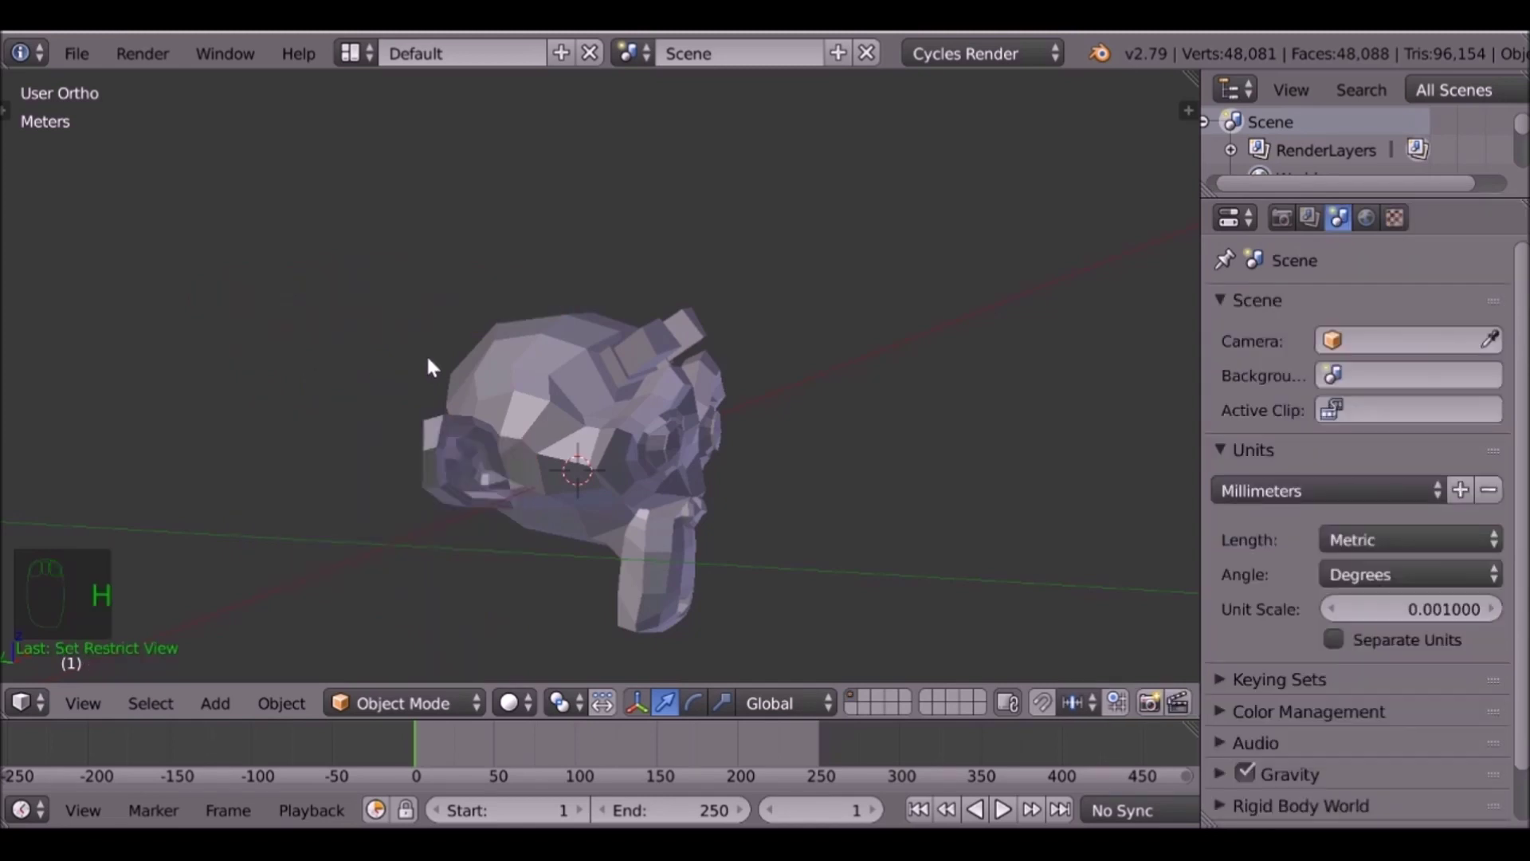
# Open the low-poly head's mesh from the left view and rotate the horn's end face to tilt it upward.
pyautogui.rightClick(595, 387)
pyautogui.keyDown('shift'); pyautogui.moveTo(690, 381); pyautogui.dragTo(533, 378, button='middle'); pyautogui.keyUp('shift')
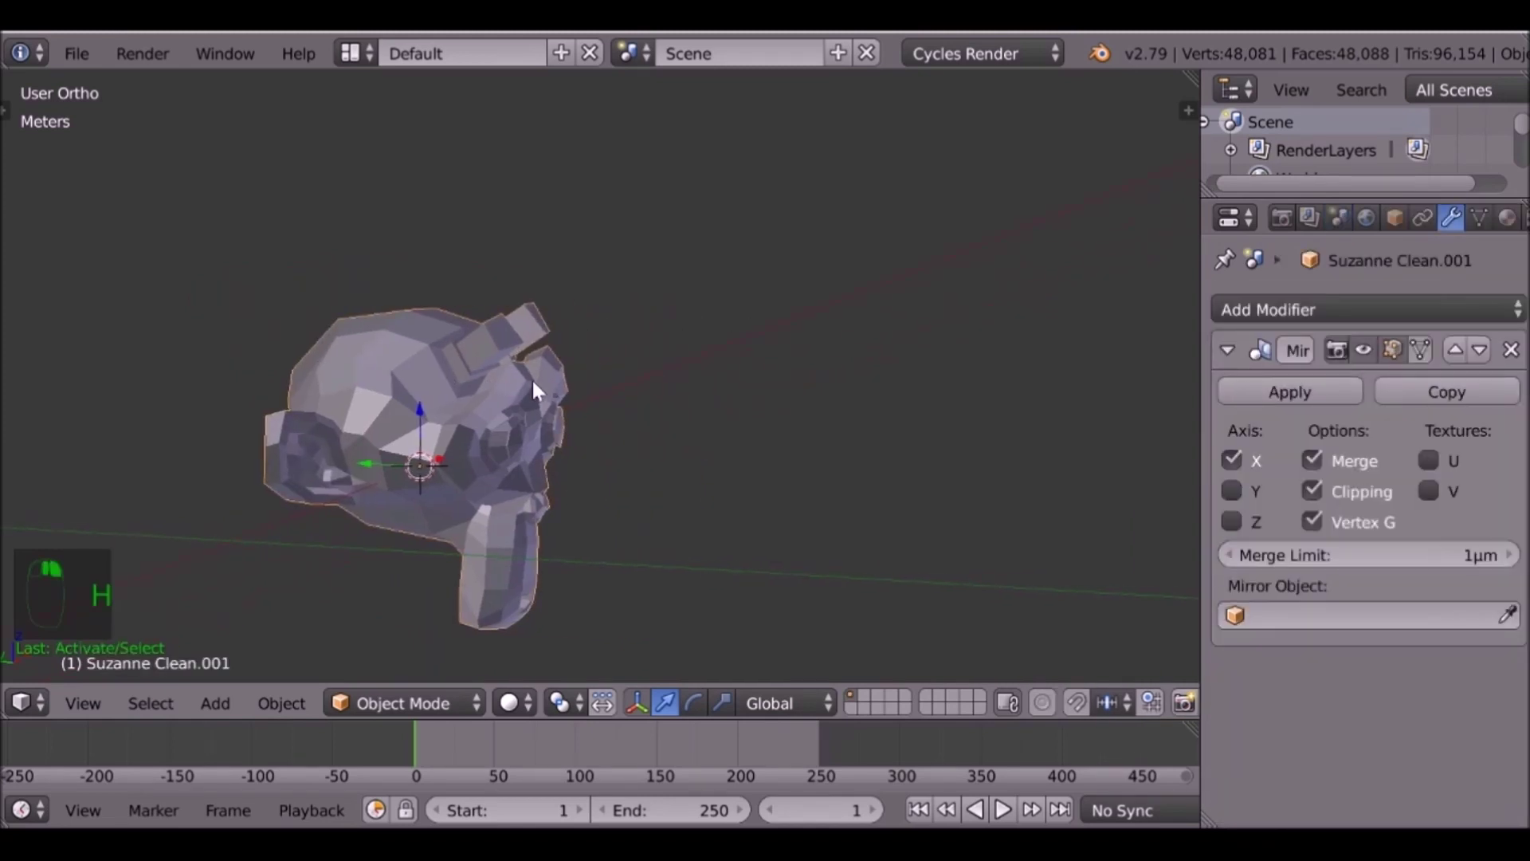
pyautogui.press('KP_3')
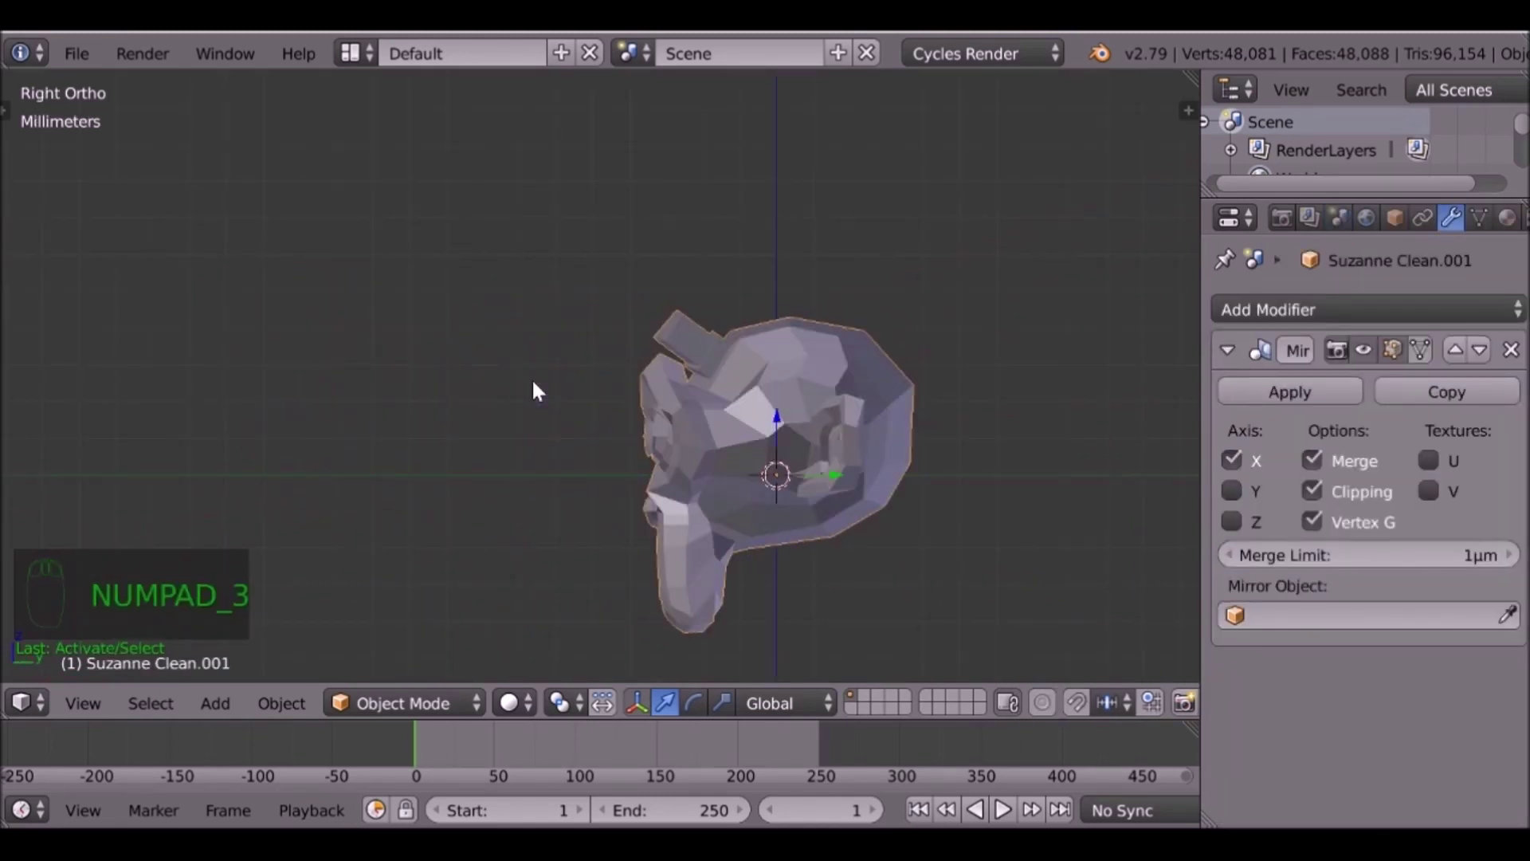
pyautogui.press('ctrl+KP_3')
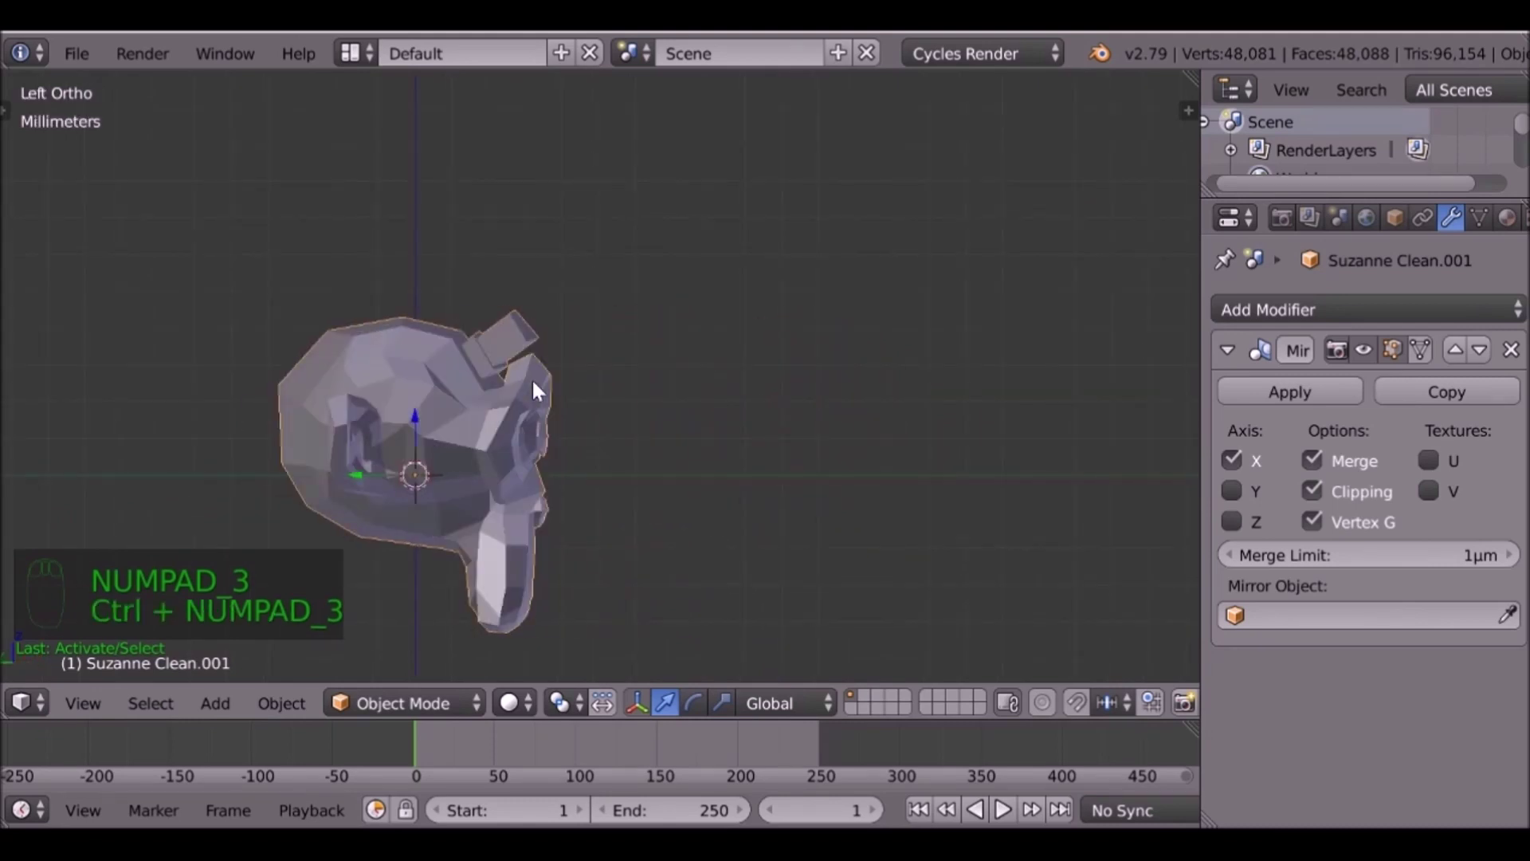
pyautogui.scroll(5, 548, 384)
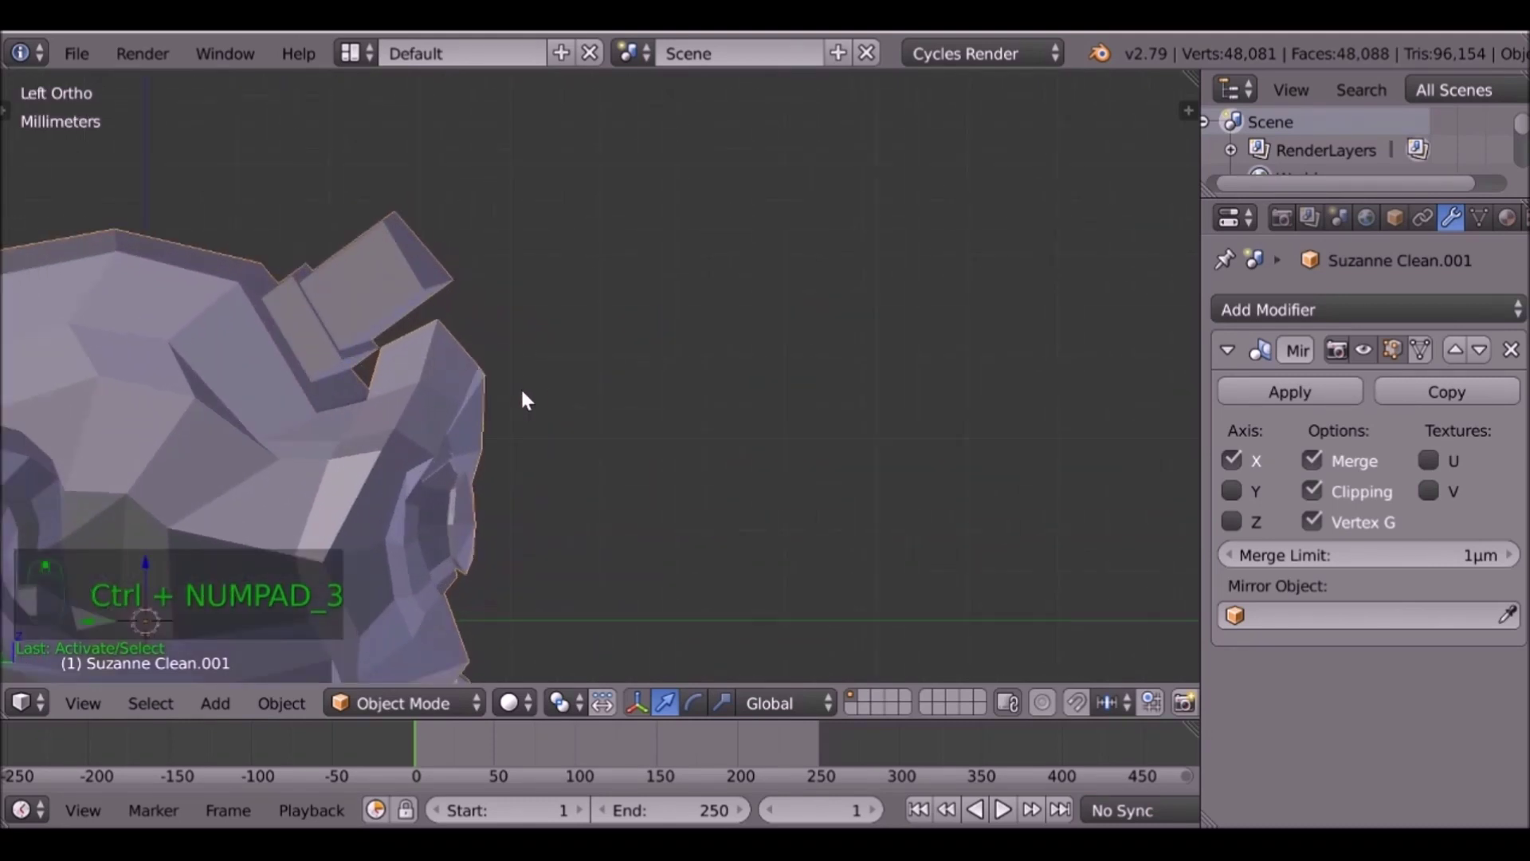
pyautogui.press('Tab')
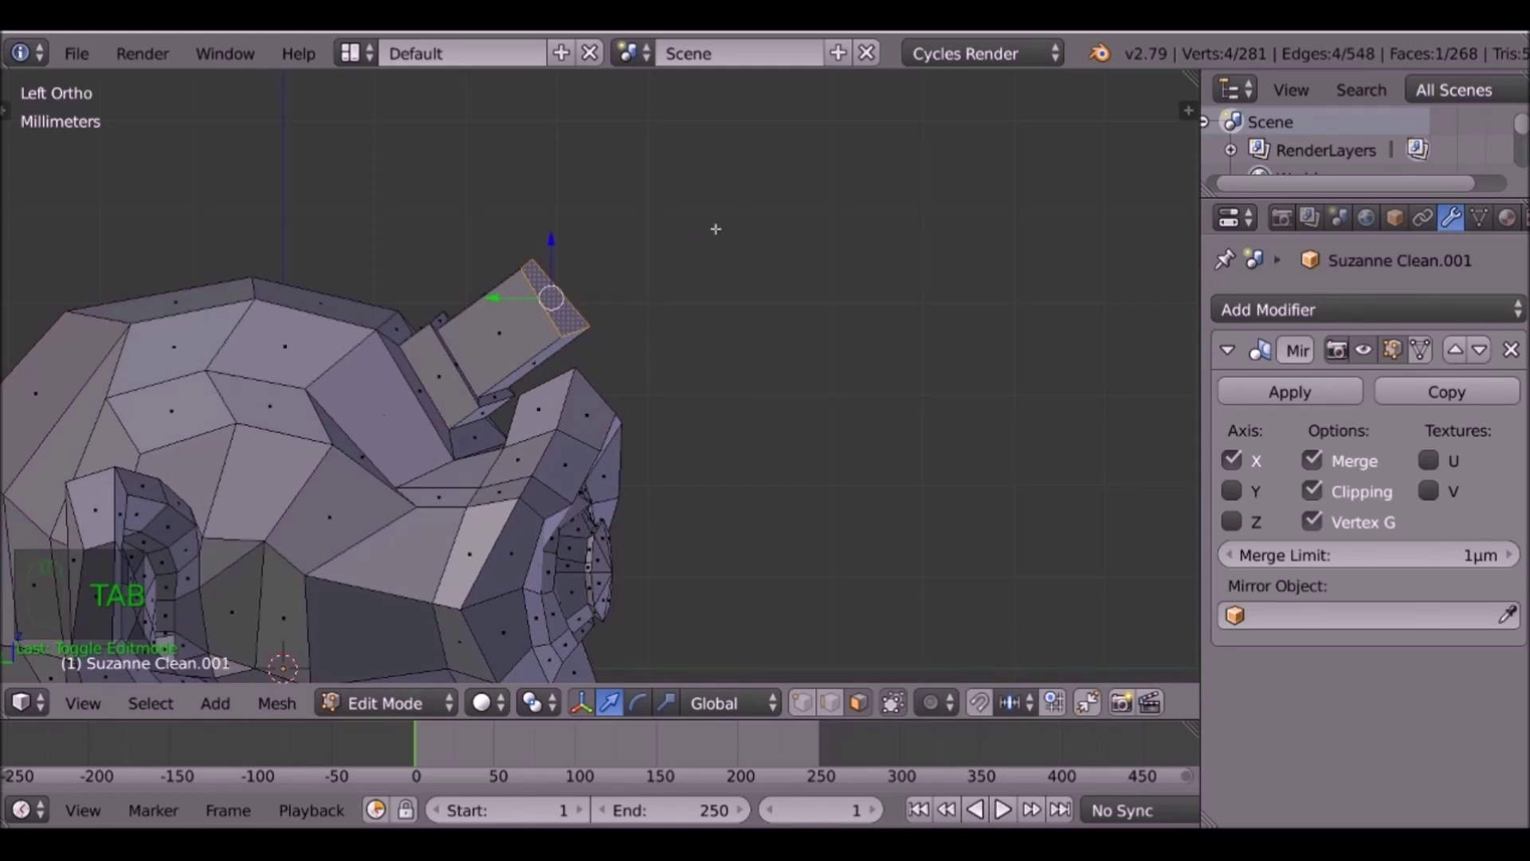
pyautogui.press('r')
pyautogui.click(675, 178)
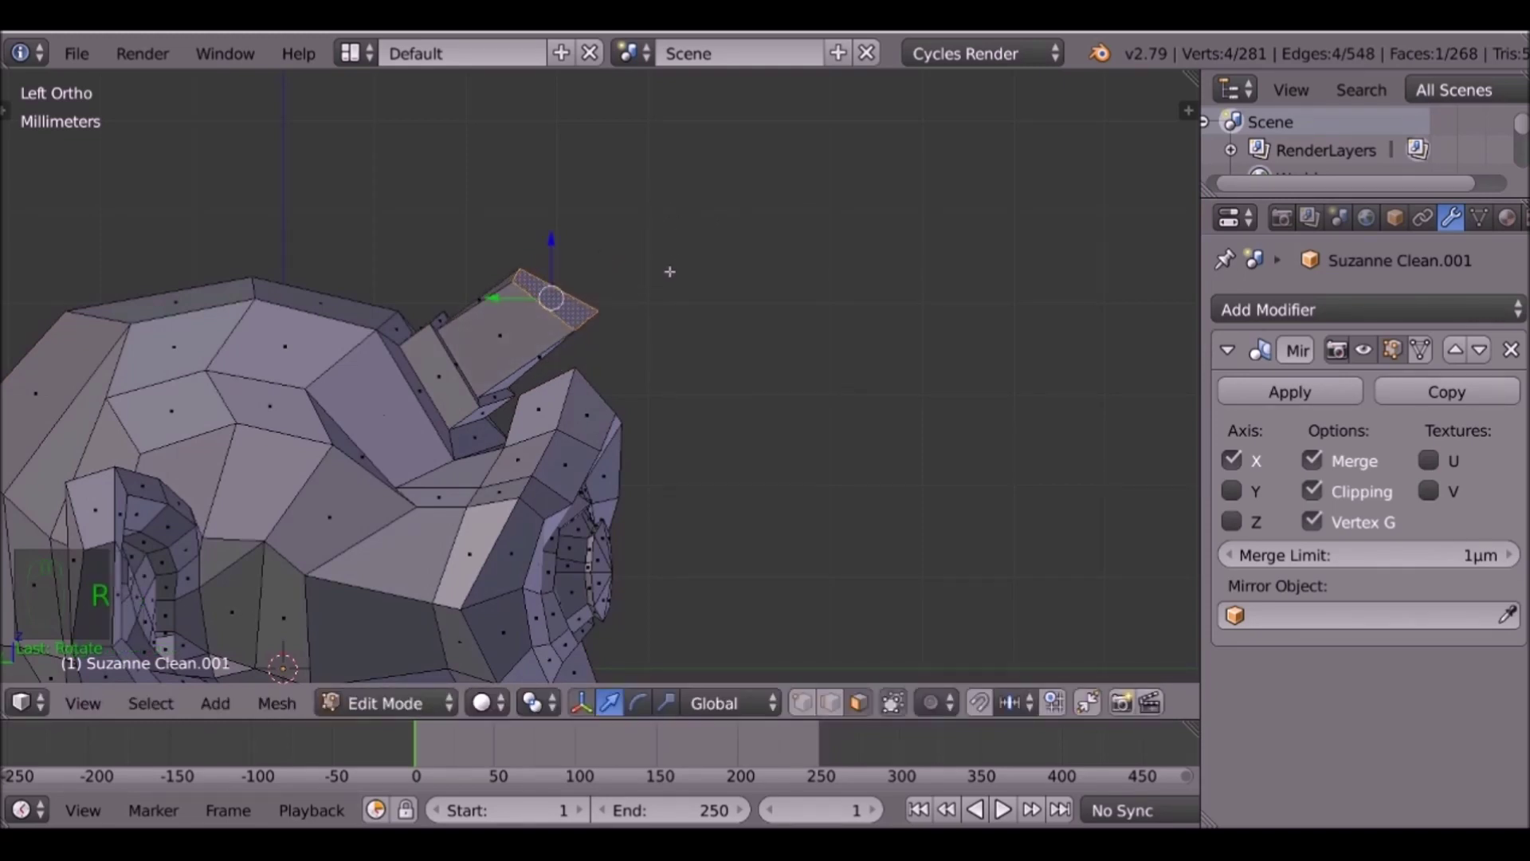
# Extrude the horn's end face about 1.26 mm, scale the new end down slightly, and rotate it further upright.
pyautogui.press('e')
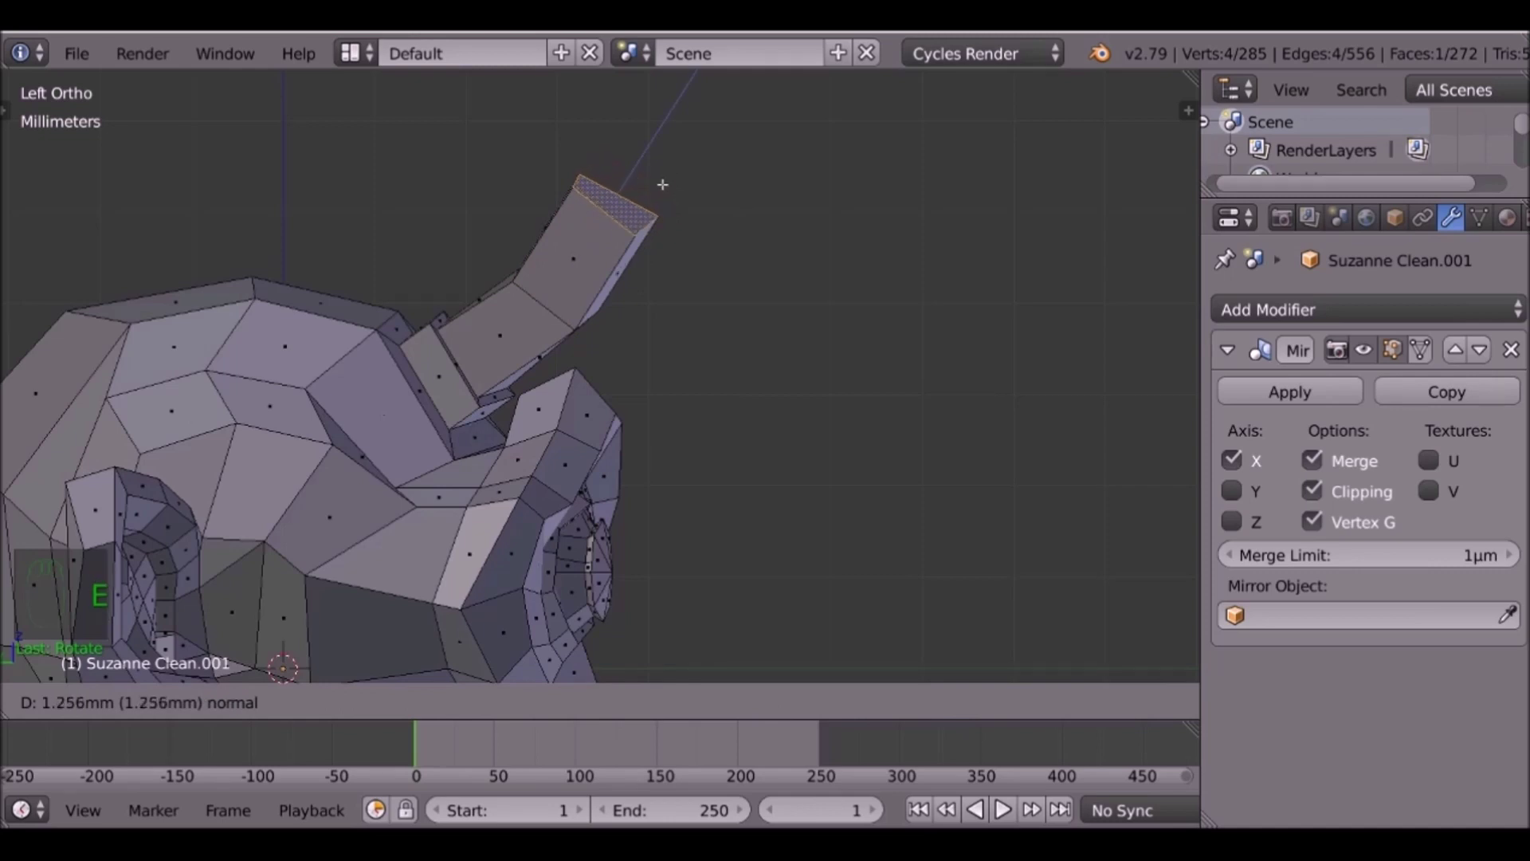
pyautogui.click(662, 184)
pyautogui.press('s')
pyautogui.click(751, 213)
pyautogui.press('r')
pyautogui.click(743, 164)
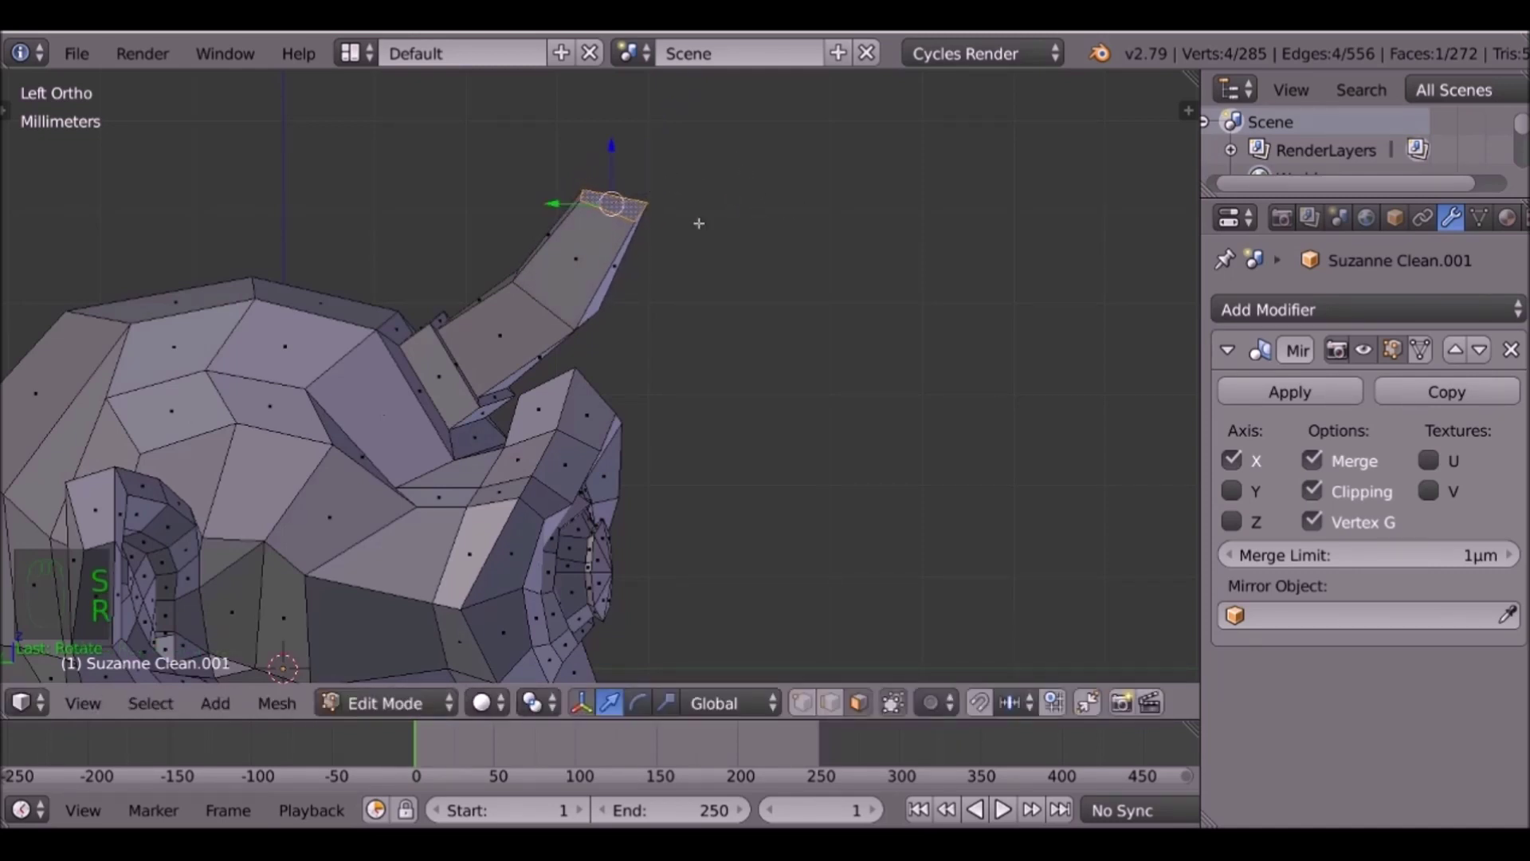
# Extrude another horn segment upward from the end face, rotate its end to continue the curve, and scale it narrower.
pyautogui.keyDown('shift'); pyautogui.moveTo(596, 196); pyautogui.dragTo(553, 338, button='middle'); pyautogui.keyUp('shift')
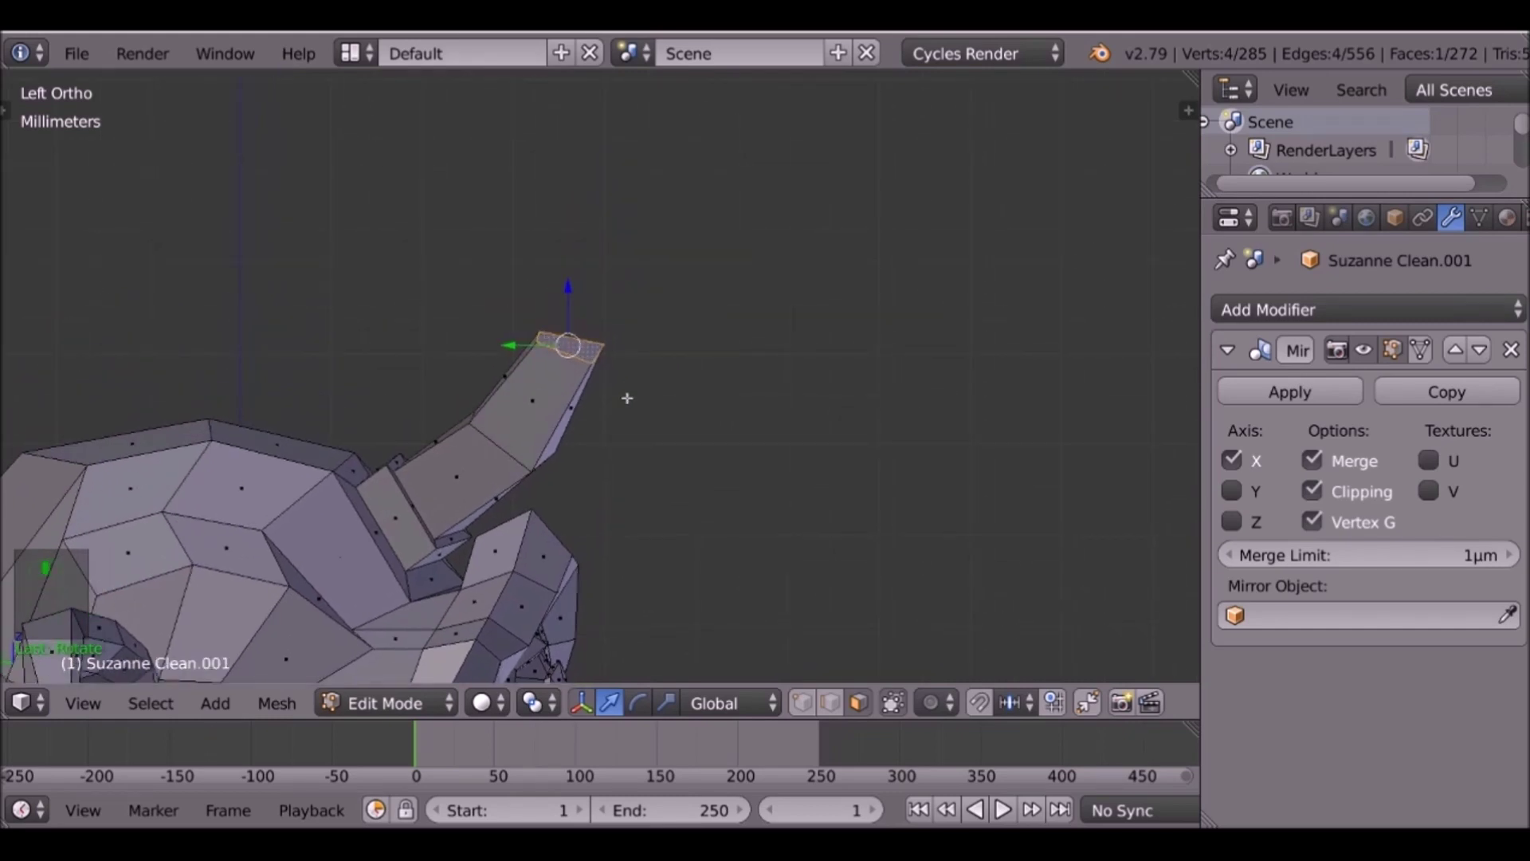
pyautogui.press('e')
pyautogui.click(643, 255)
pyautogui.press('r')
pyautogui.click(702, 198)
pyautogui.press('s')
pyautogui.click(685, 215)
# Extrude the horn about 1.7 mm further up, tilt the new end face backward, and scale it to about 0.42.
pyautogui.press('e')
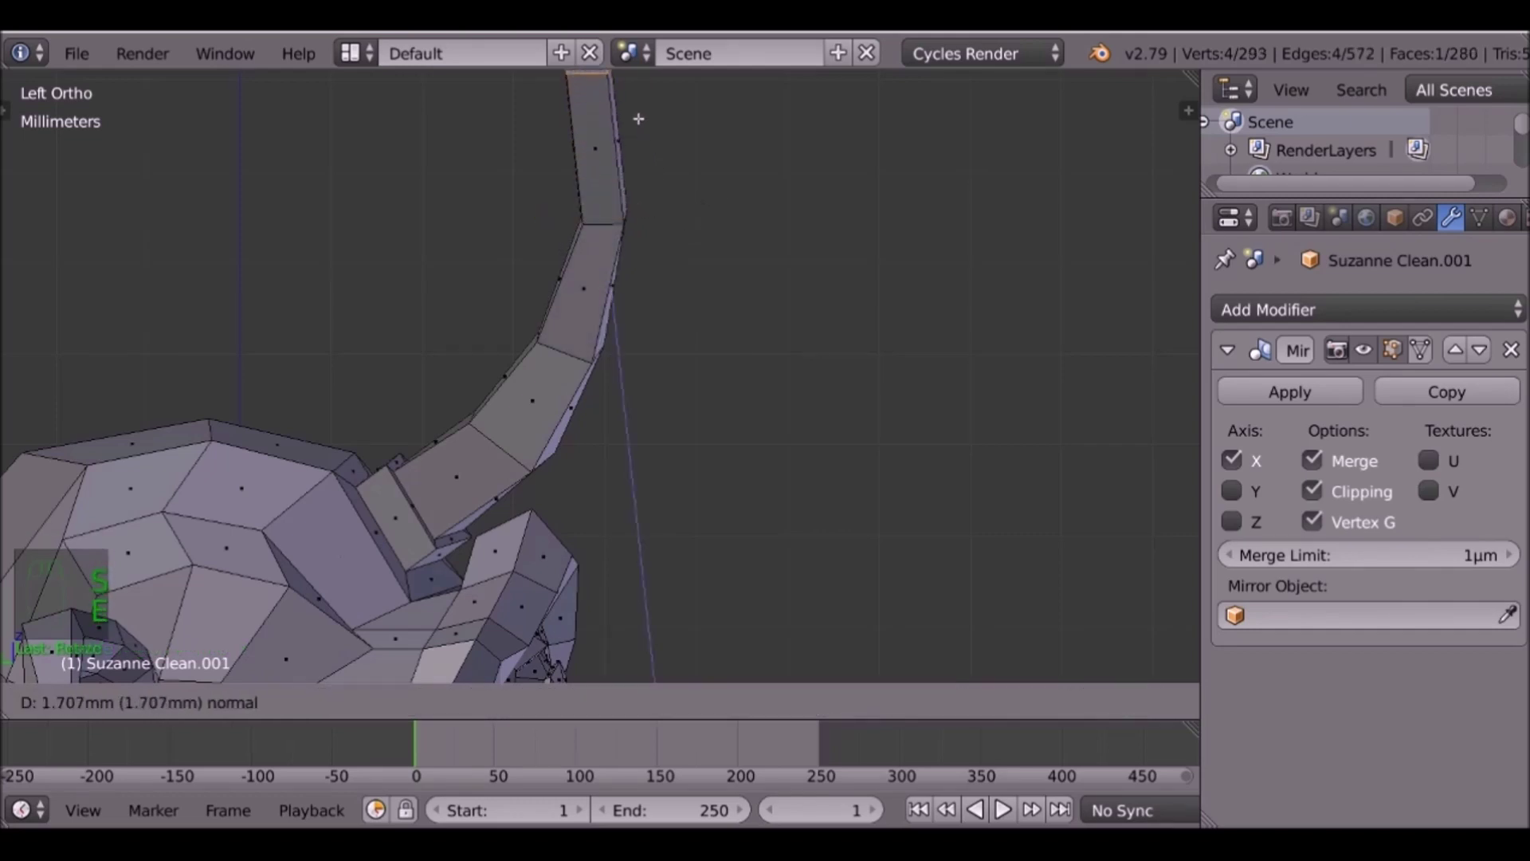
pyautogui.click(637, 132)
pyautogui.keyDown('shift'); pyautogui.moveTo(638, 137); pyautogui.dragTo(642, 352, button='middle'); pyautogui.keyUp('shift')
pyautogui.press('r')
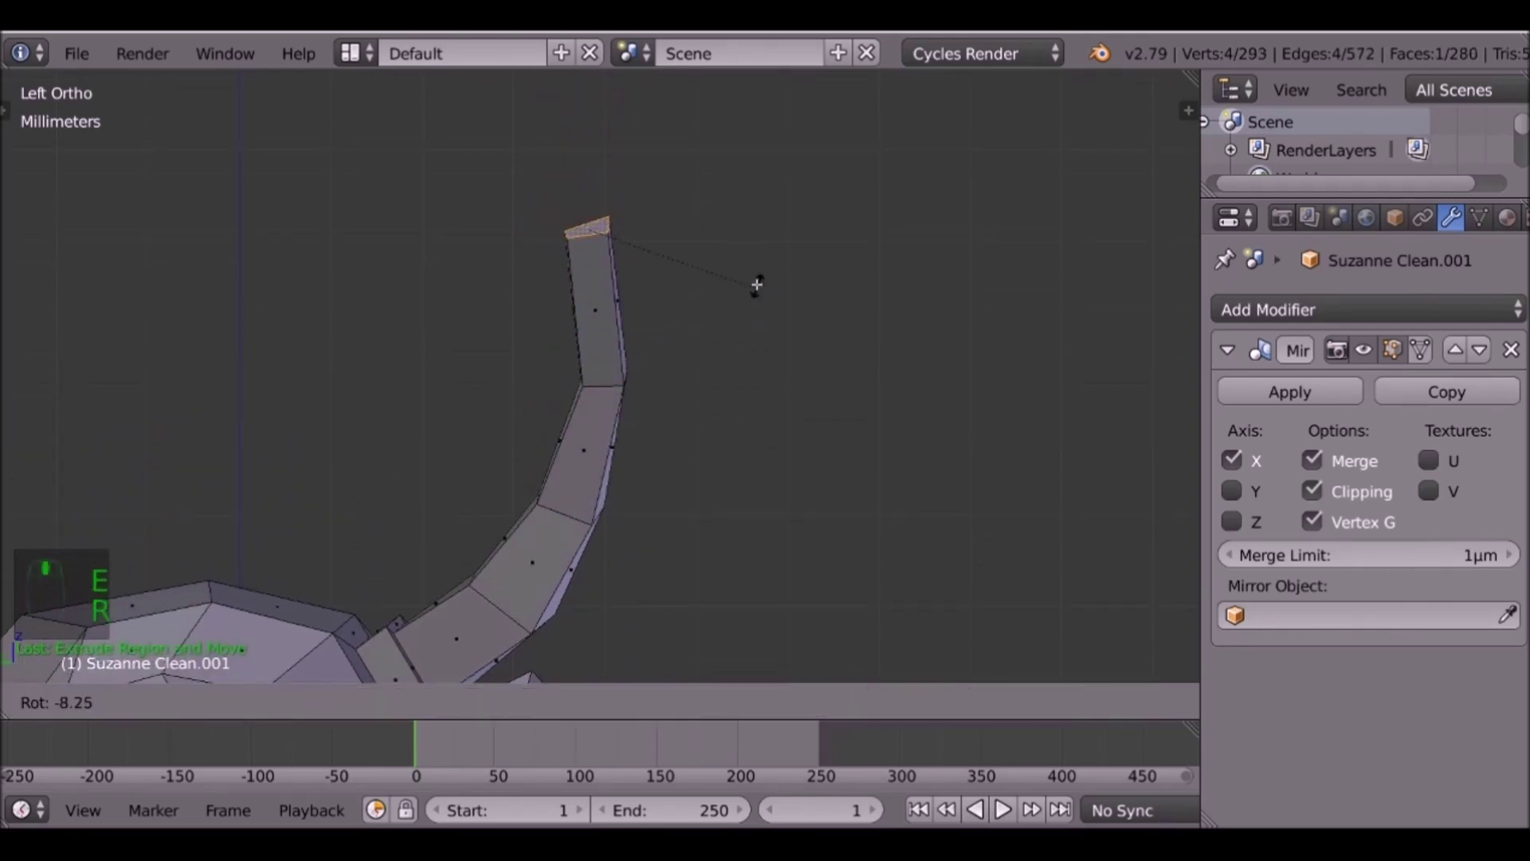
pyautogui.click(745, 263)
pyautogui.press('s')
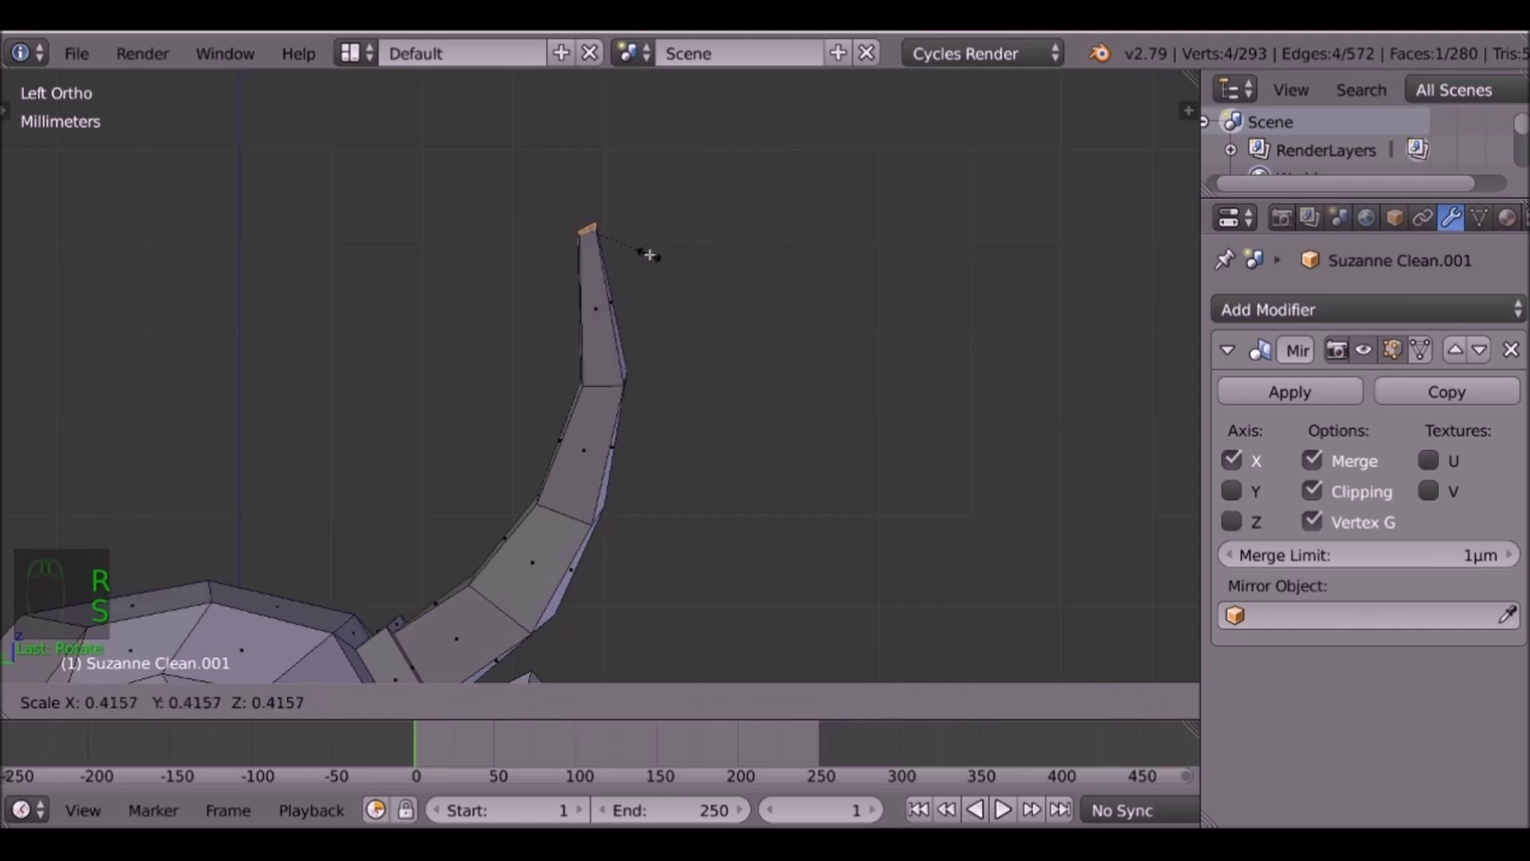
pyautogui.click(650, 255)
# Extrude a short horn tip curving back toward the head and scale its end face down nearly to a point.
pyautogui.press('e')
pyautogui.click(604, 172)
pyautogui.press('s')
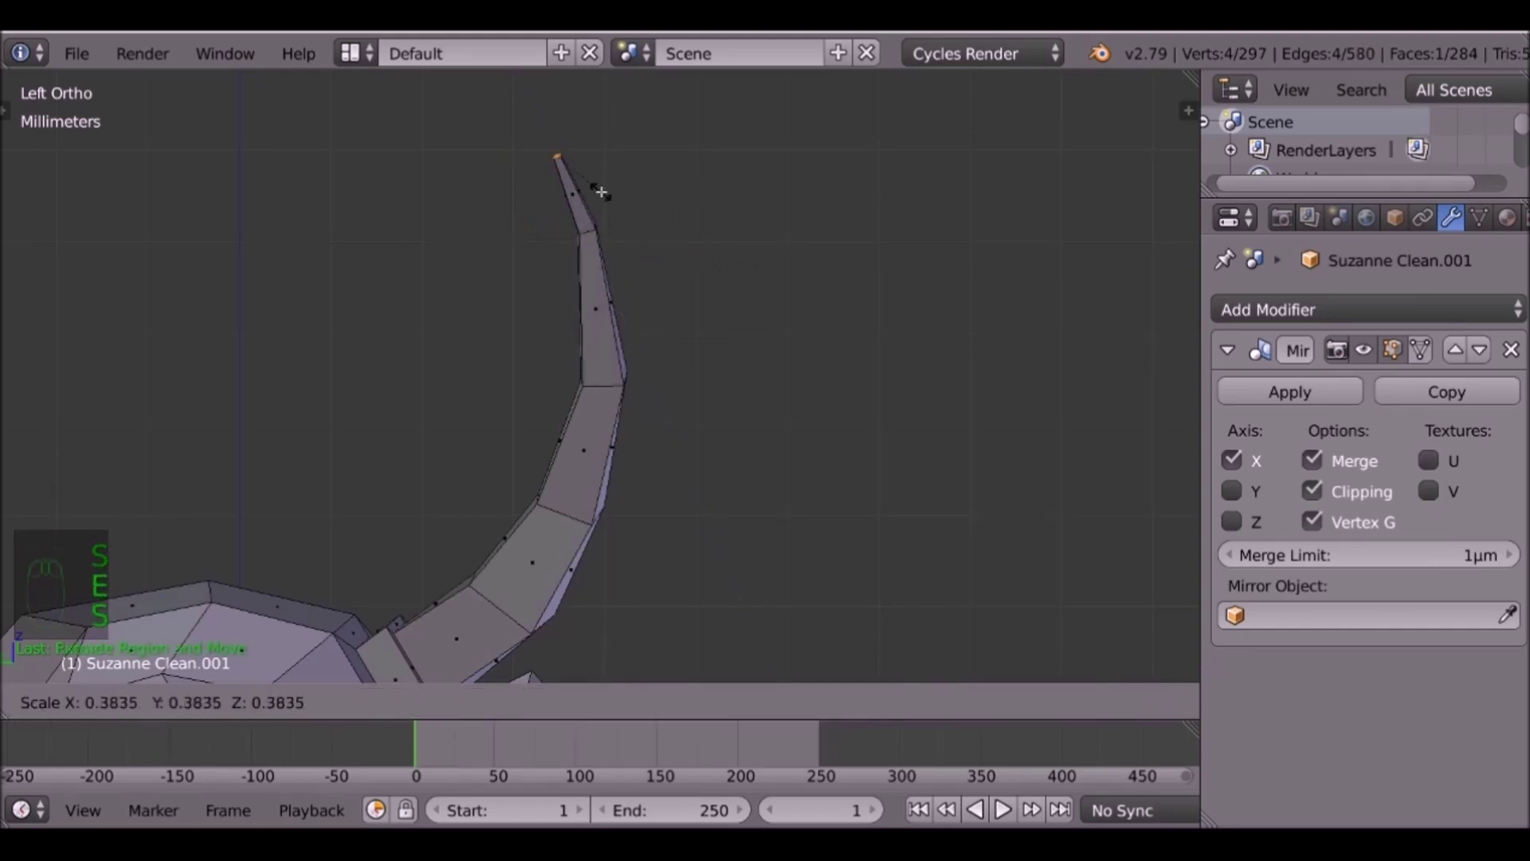
pyautogui.click(587, 191)
# Leave Edit Mode, examine the mirrored horns from the front of the head, and reopen the mesh for editing.
pyautogui.press('Tab')
pyautogui.scroll(-3, 739, 436)
pyautogui.moveTo(742, 438); pyautogui.dragTo(603, 341, button='middle')
pyautogui.scroll(1, 620, 543)
pyautogui.press('Tab')
pyautogui.scroll(2, 651, 366)
pyautogui.scroll(-3, 650, 367)
pyautogui.scroll(2, 602, 341)
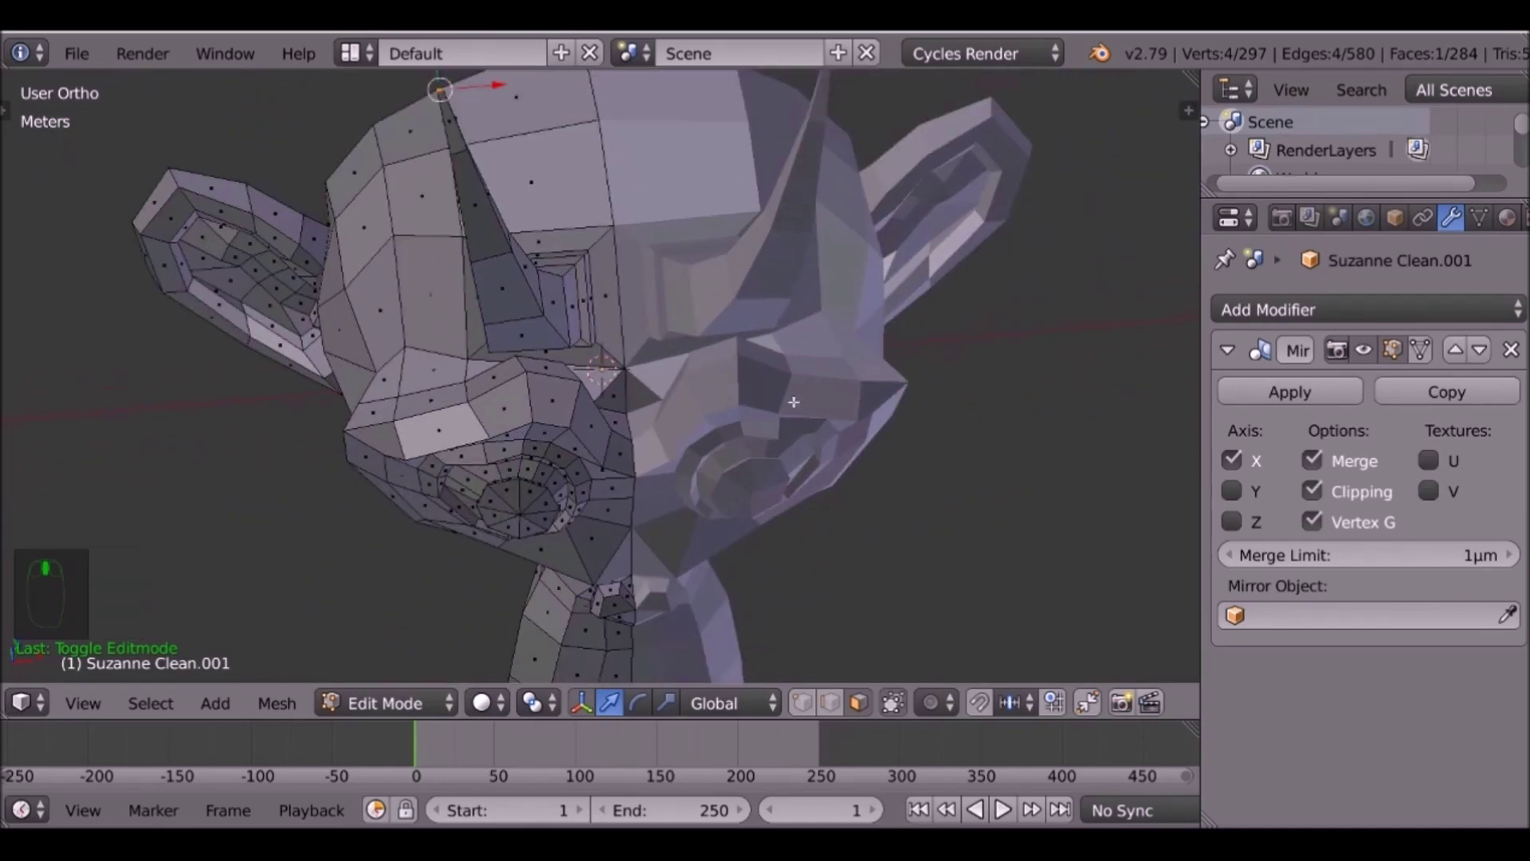
# Grow the horn-tip selection until it covers the whole horn and its base faces.
pyautogui.keyDown('shift'); pyautogui.scroll(3, 614, 287); pyautogui.keyUp('shift')
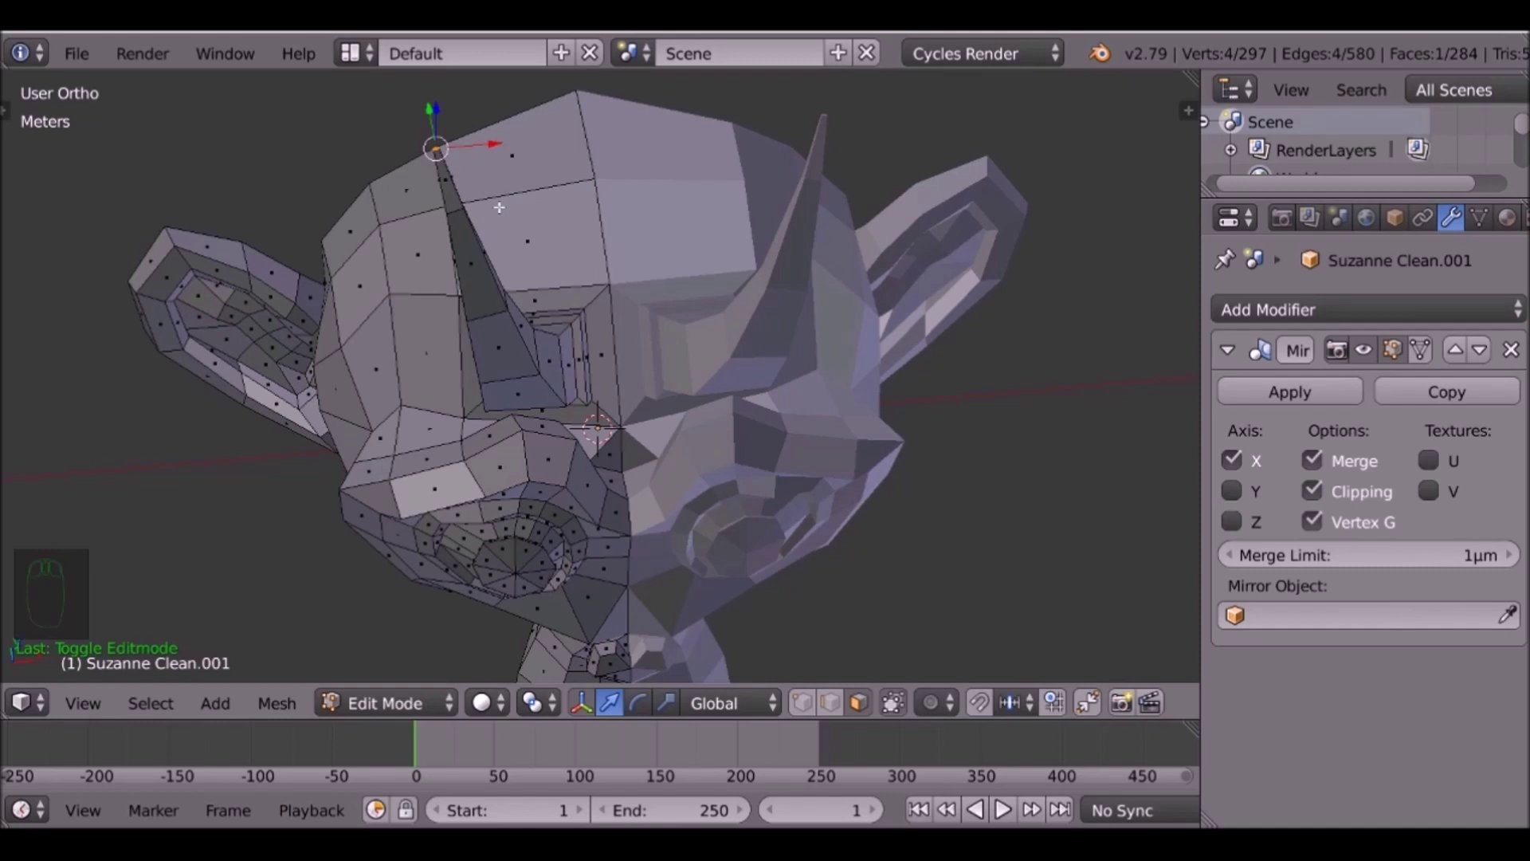
pyautogui.press('ctrl+KP_Add')
pyautogui.press('ctrl+KP_Add')
pyautogui.press('ctrl+KP_Add')
pyautogui.press('ctrl+KP_Add')
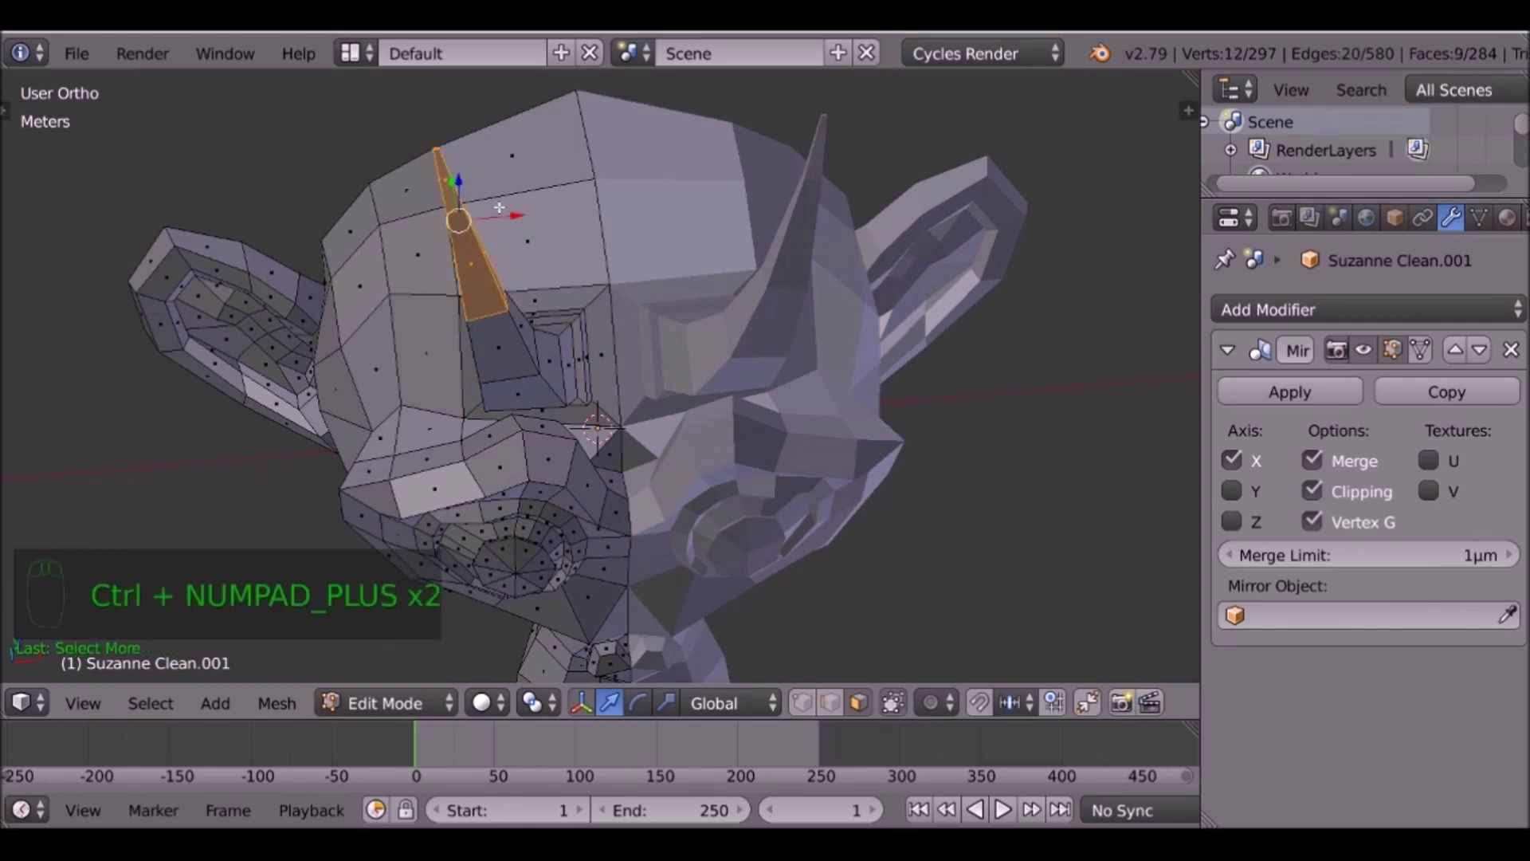
pyautogui.press('ctrl+KP_Add')
pyautogui.press('ctrl+KP_Add')
pyautogui.press('ctrl+KP_Add')
pyautogui.press('ctrl+KP_Add')
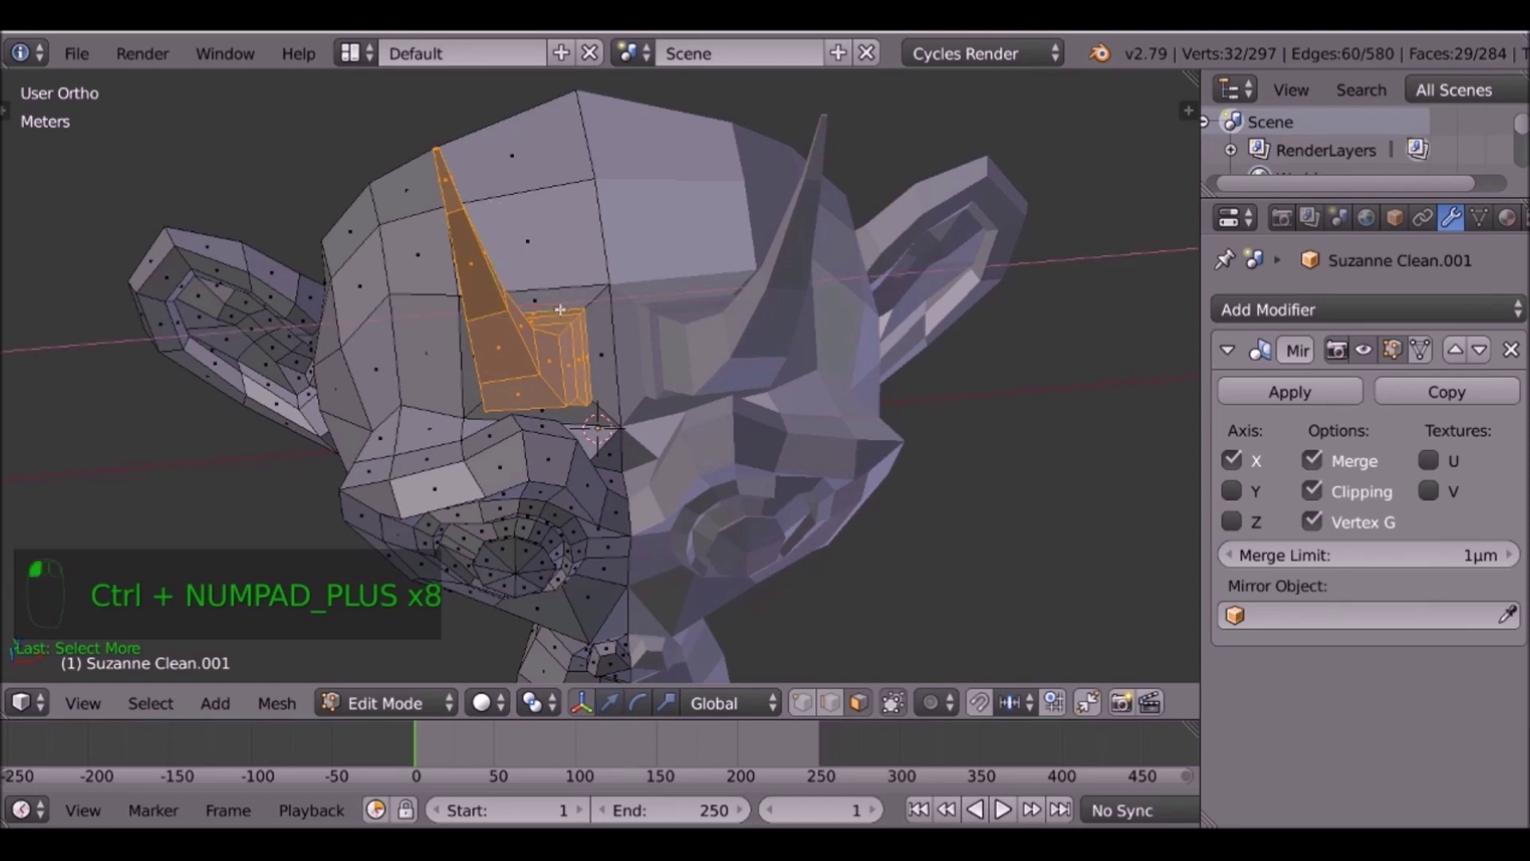
# Move the horn outward along global X, then include the face beside its base and move everything about 0.5 mm further outward.
pyautogui.press('g')
pyautogui.press('x')
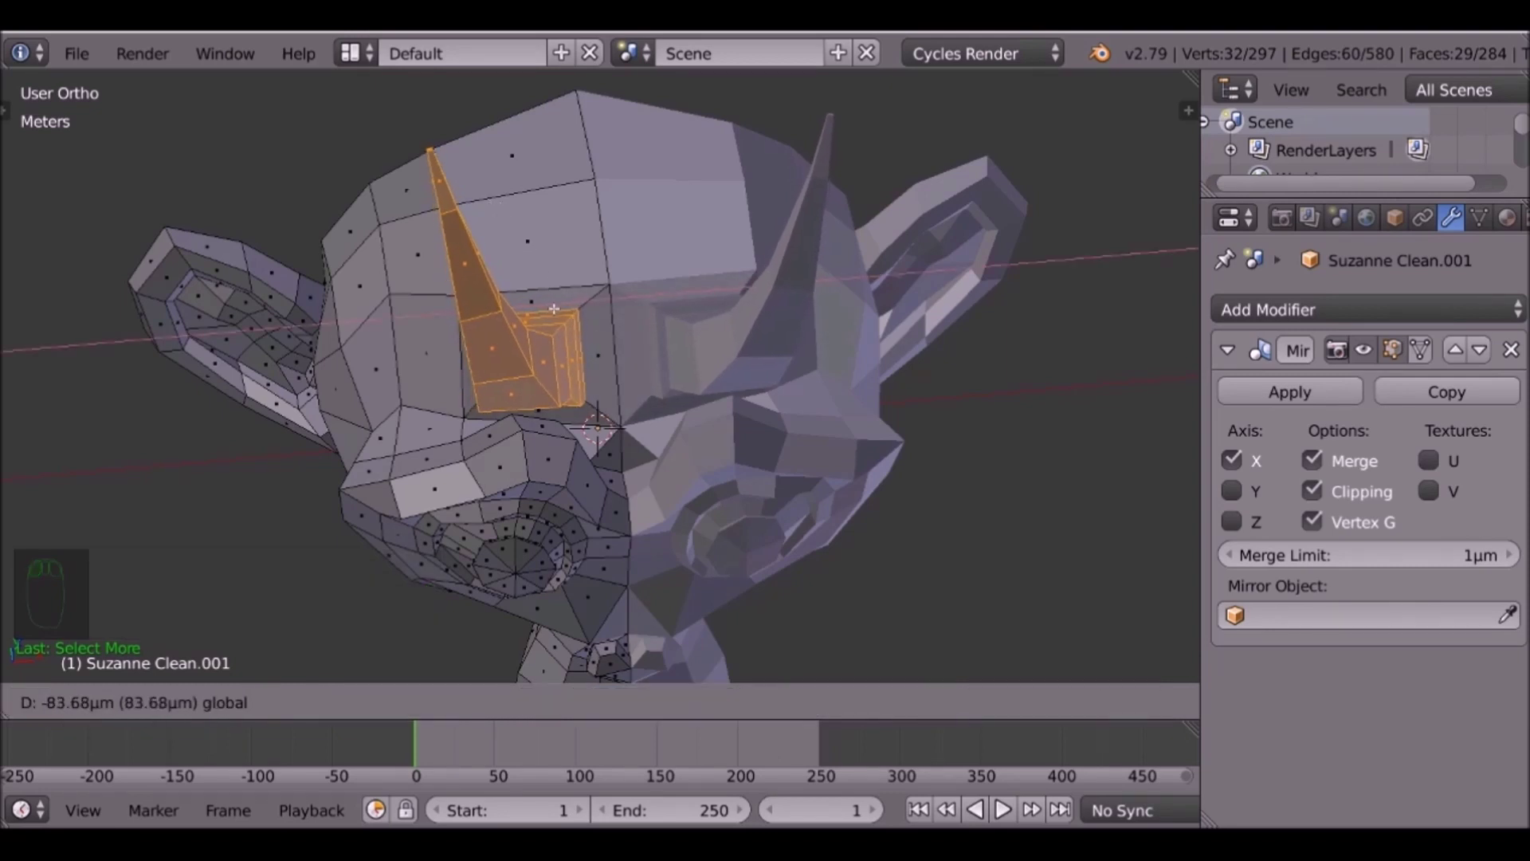
pyautogui.click(554, 308)
pyautogui.moveTo(554, 309); pyautogui.dragTo(578, 316, button='middle')
pyautogui.keyDown('shift'); pyautogui.rightClick(404, 437); pyautogui.keyUp('shift')
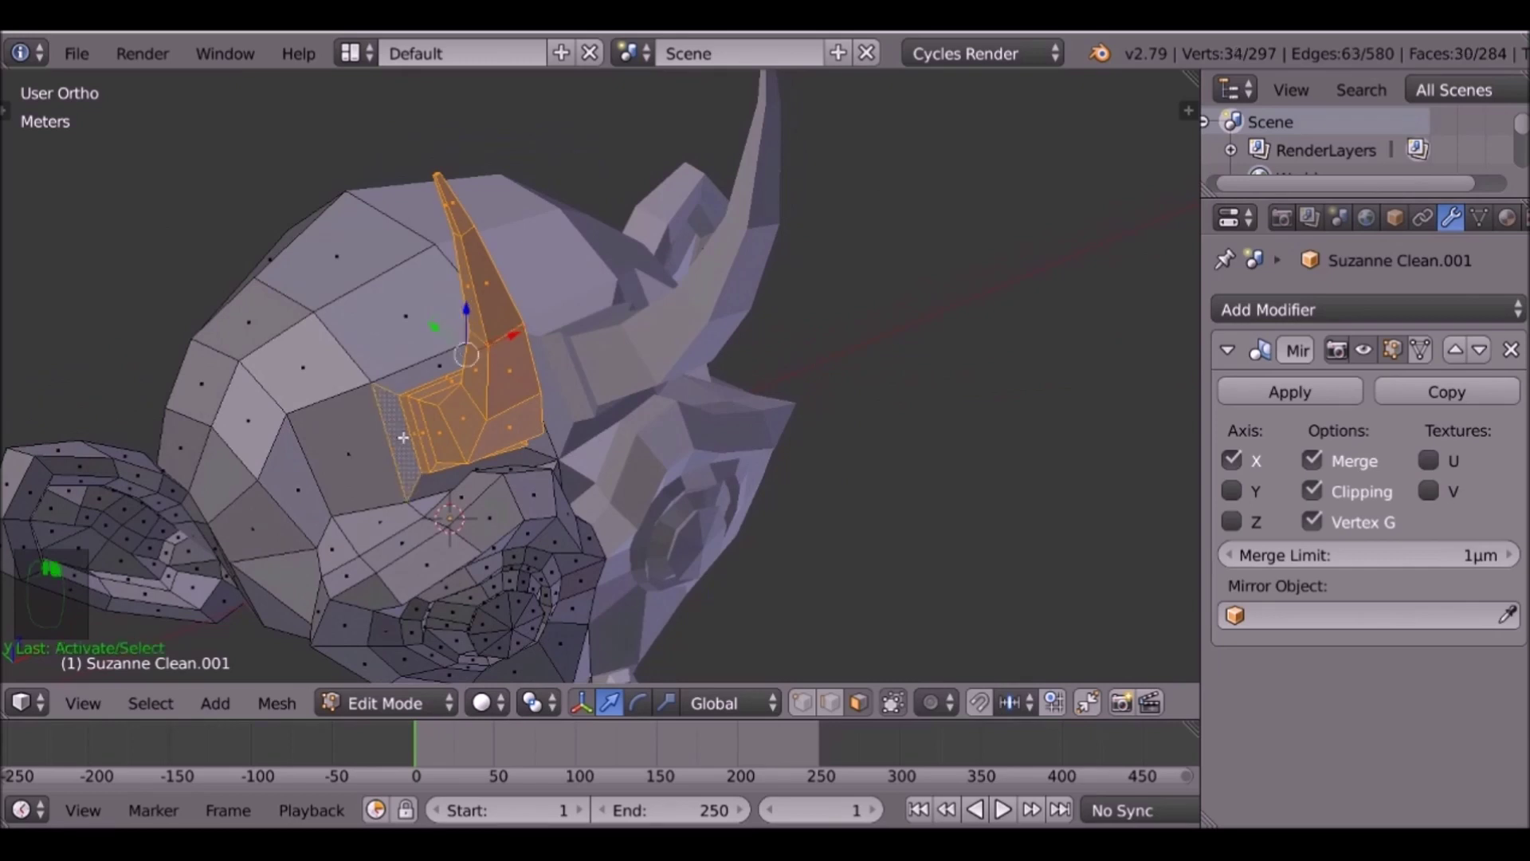
pyautogui.press('g')
pyautogui.press('x')
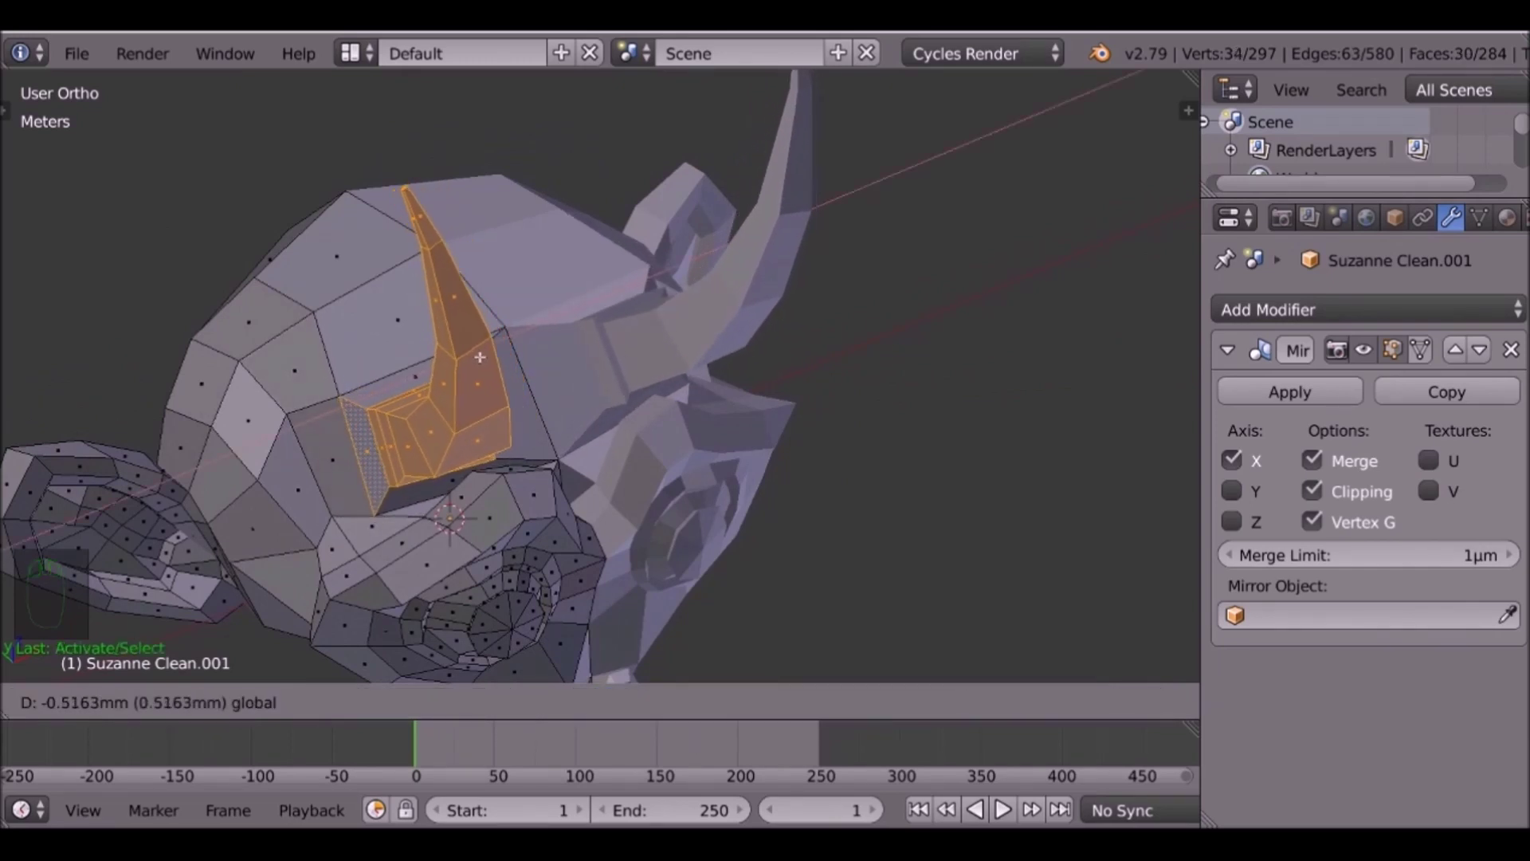
pyautogui.click(481, 357)
pyautogui.press('Tab')
pyautogui.moveTo(481, 356); pyautogui.dragTo(374, 386, button='middle')
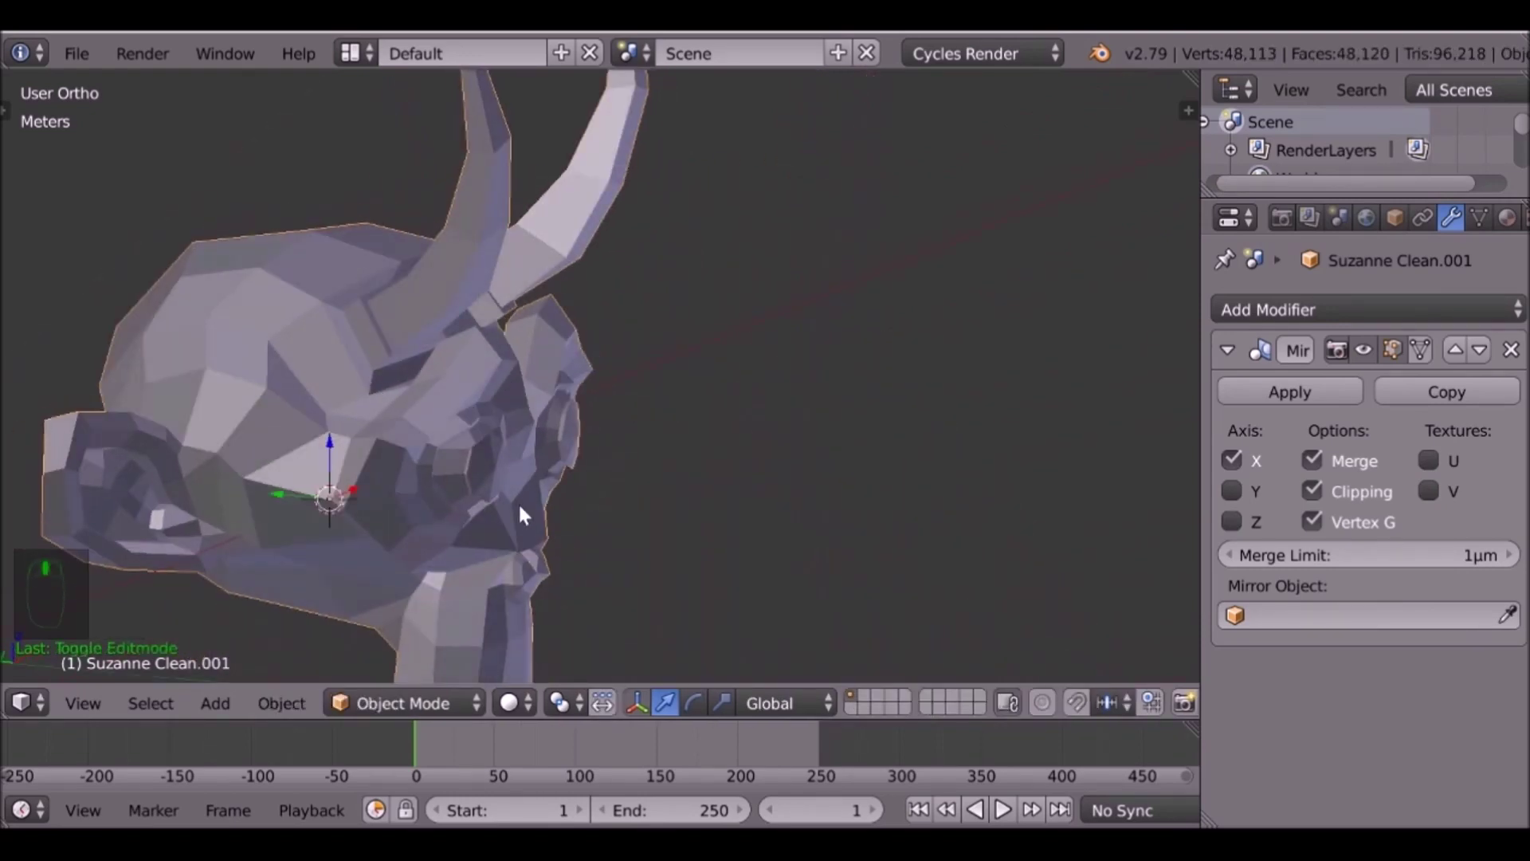
pyautogui.moveTo(522, 515); pyautogui.dragTo(599, 483, button='middle')
# In front view, select the three edges above the eye in edge mode and rotate them until nearly level.
pyautogui.press('Tab')
pyautogui.press('KP_1')
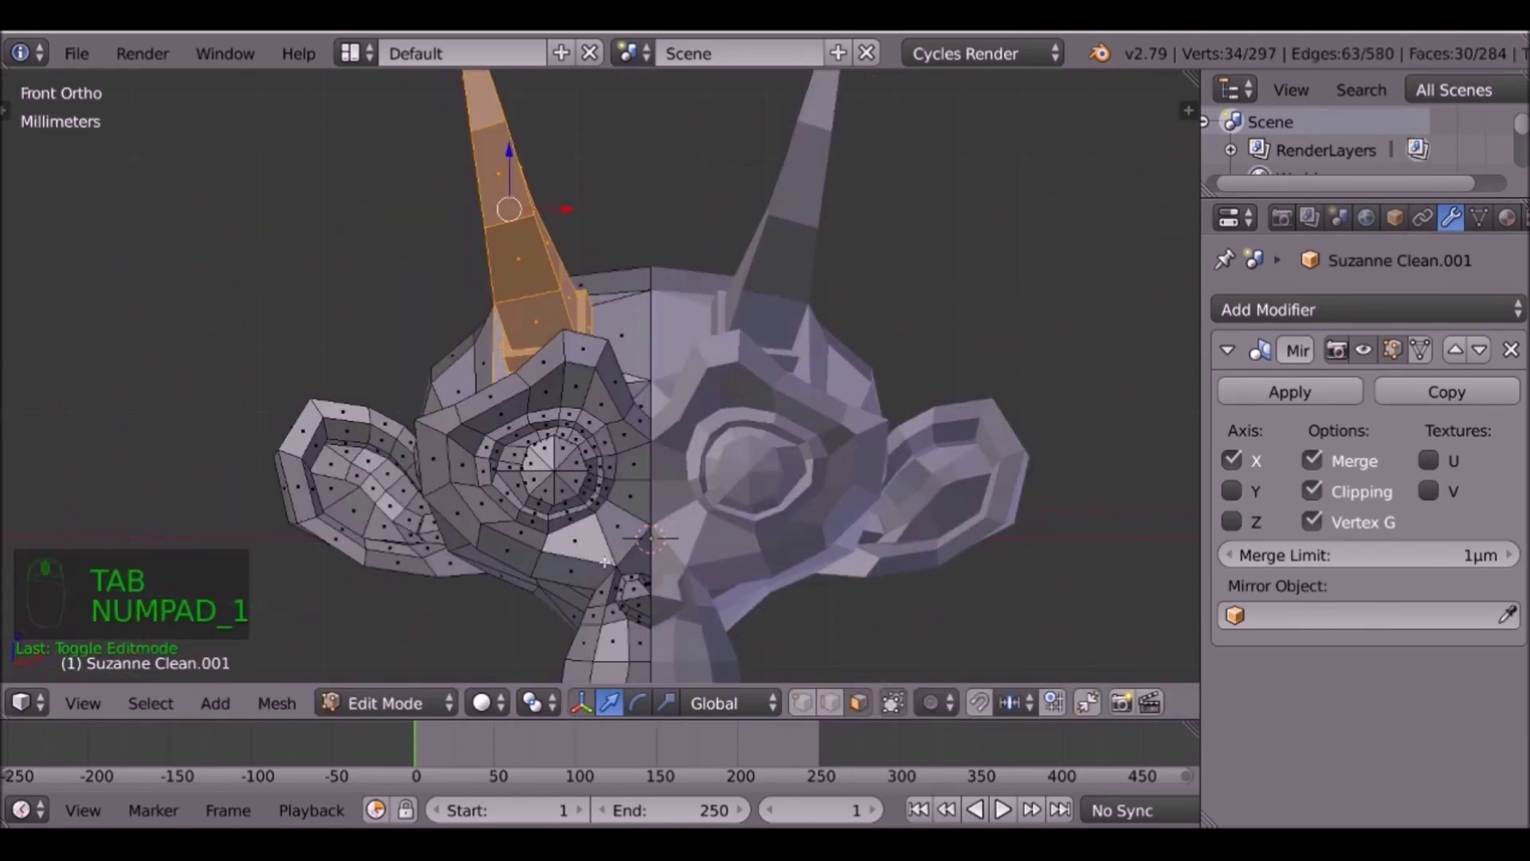
pyautogui.scroll(4, 586, 565)
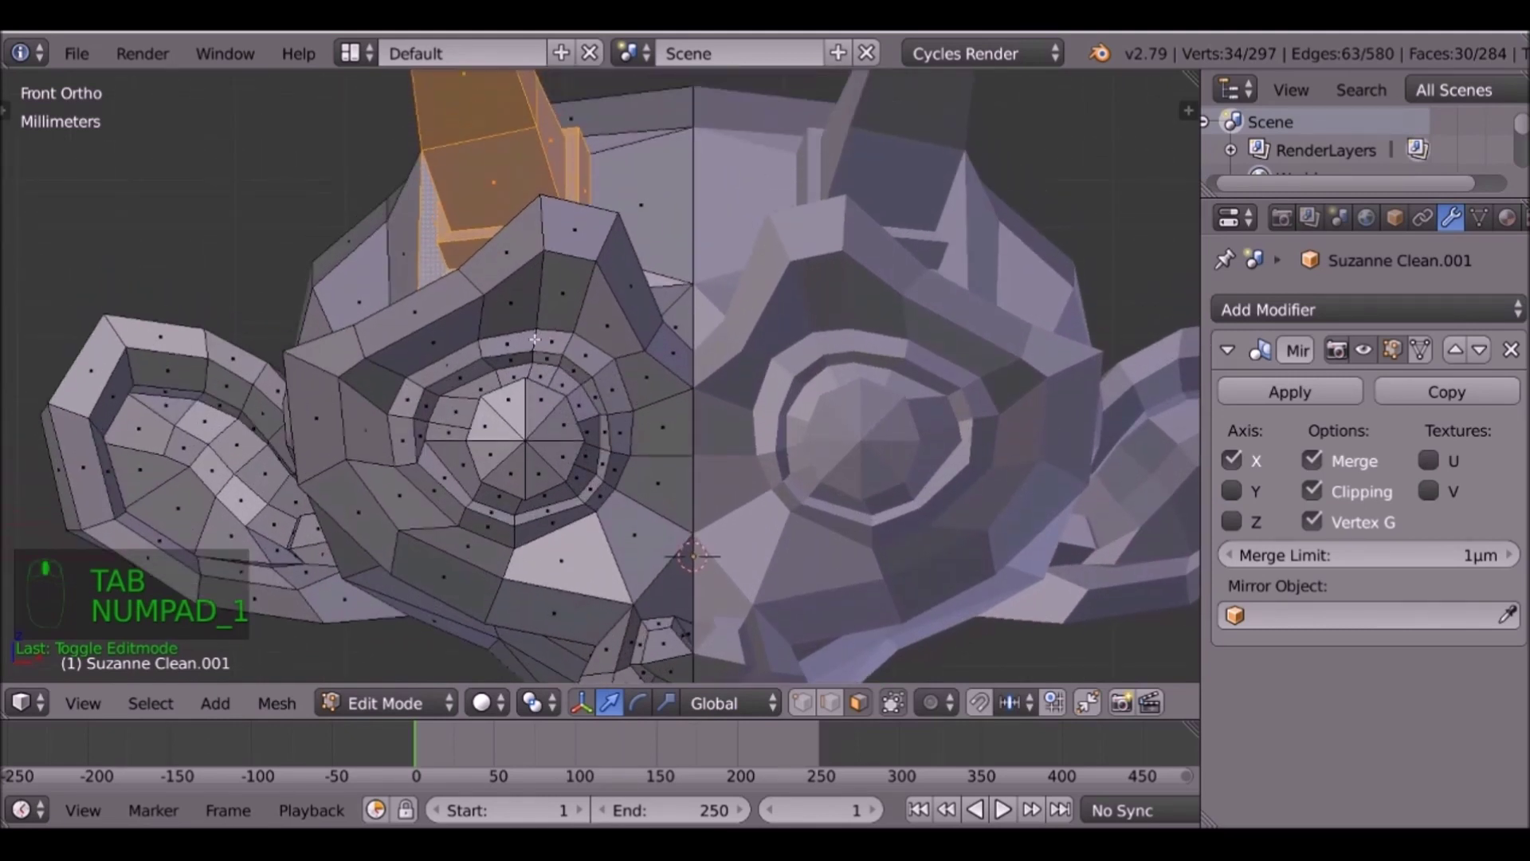
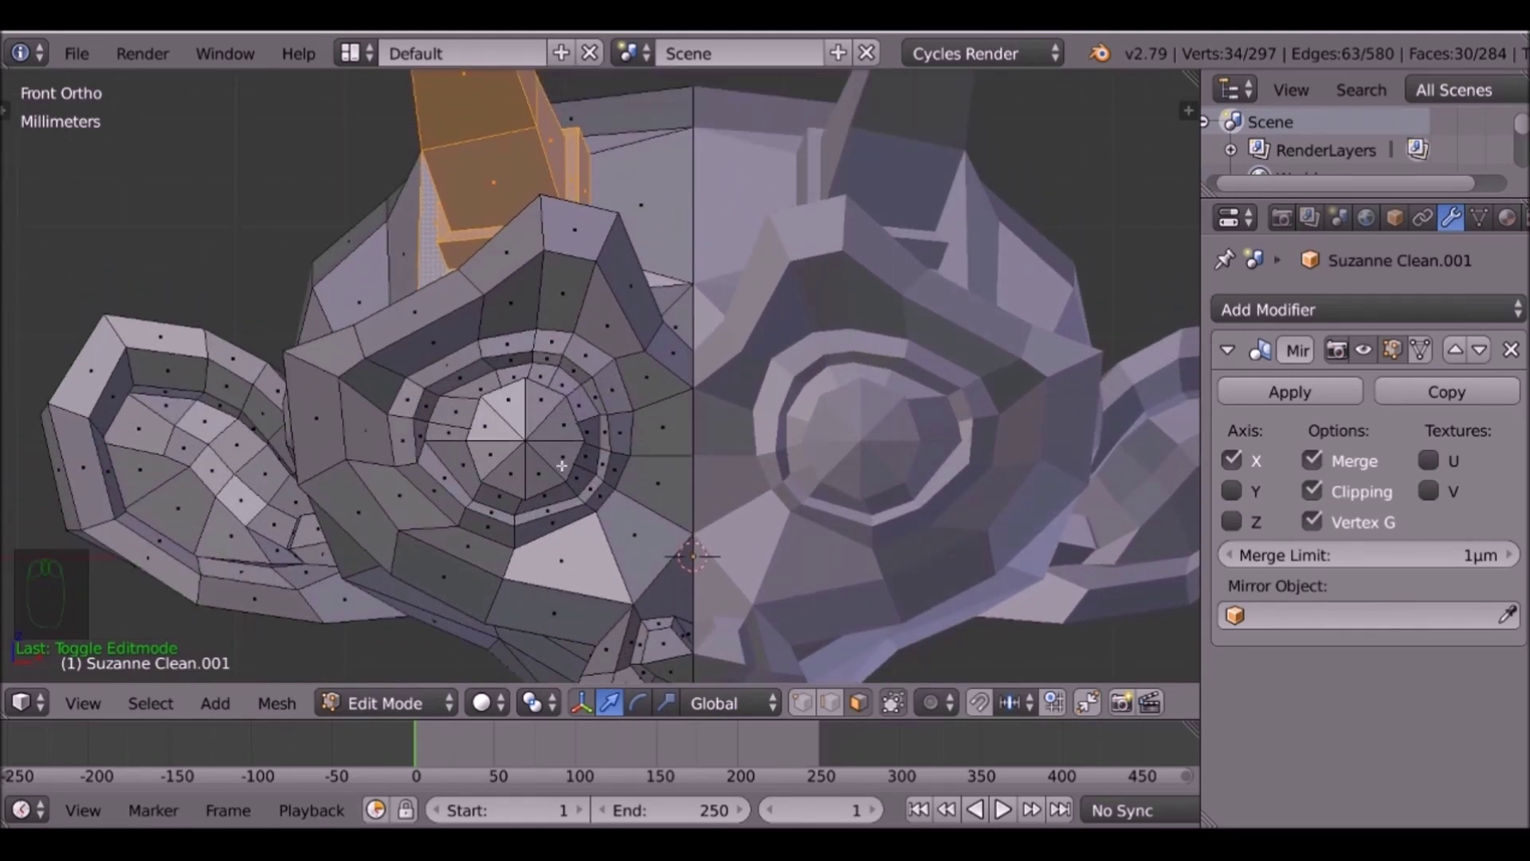
pyautogui.scroll(2, 563, 465)
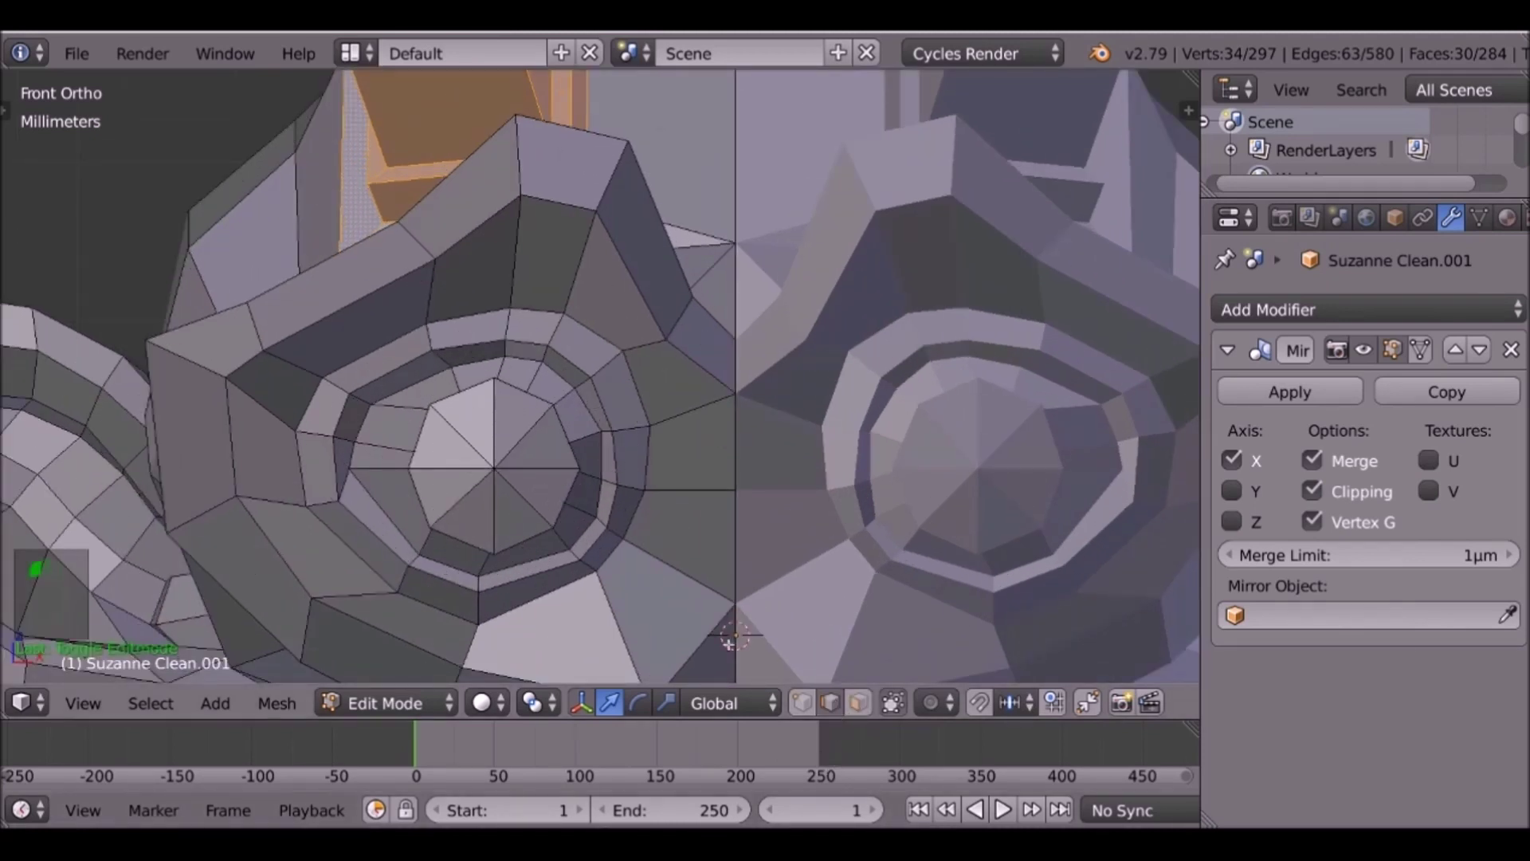
pyautogui.rightClick(456, 335)
pyautogui.keyDown('shift'); pyautogui.rightClick(482, 357); pyautogui.keyUp('shift')
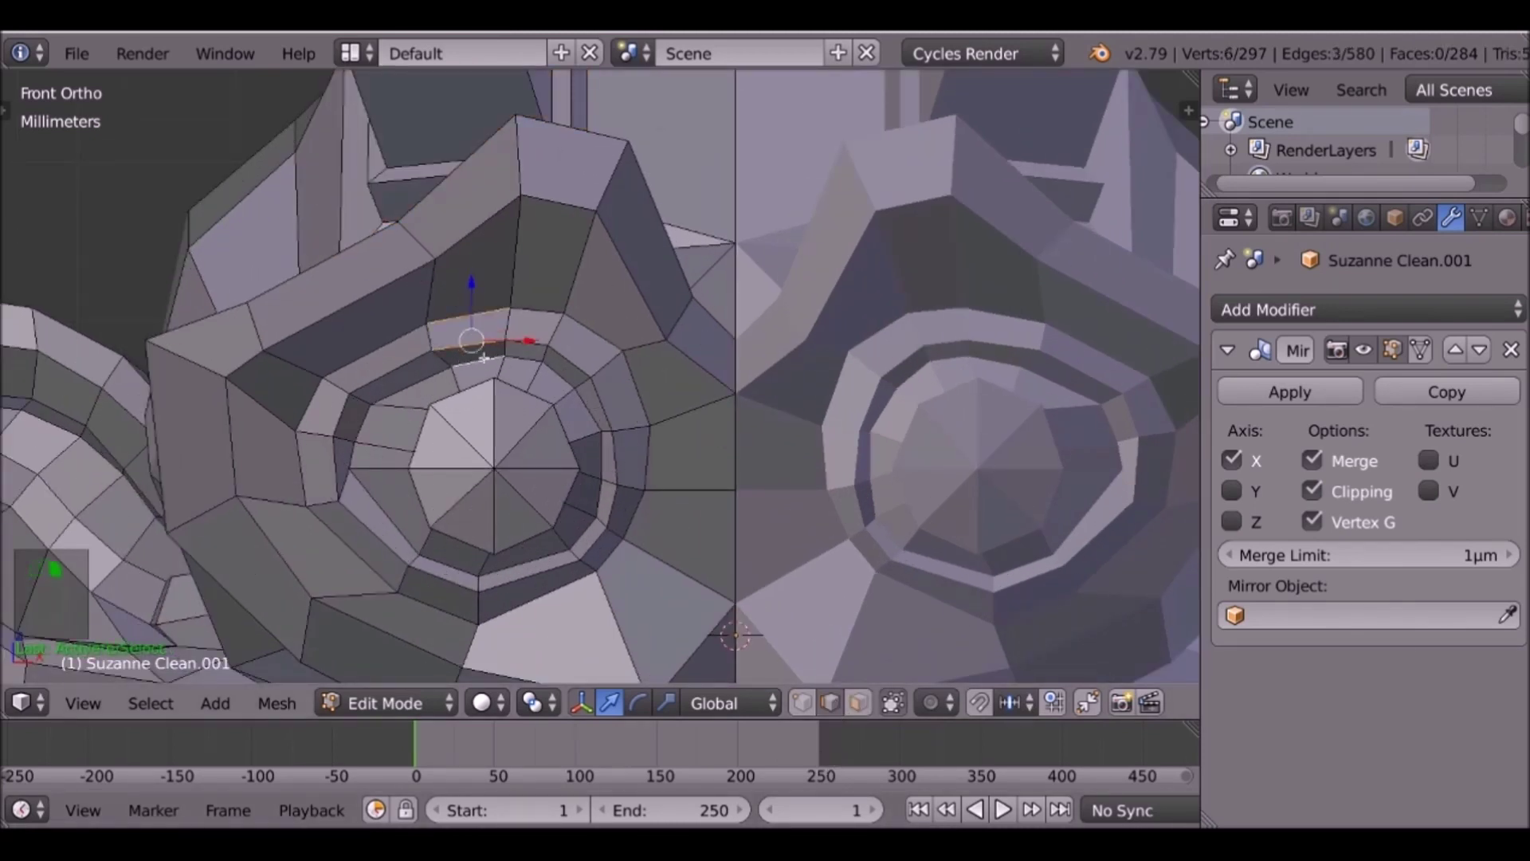
pyautogui.press('r')
pyautogui.click(625, 329)
# Add the three adjoining upper-eyelid edges toward the nose to the selection and rotate all six about 12.4°.
pyautogui.keyDown('shift'); pyautogui.rightClick(521, 330); pyautogui.keyUp('shift')
pyautogui.keyDown('shift'); pyautogui.rightClick(519, 327); pyautogui.keyUp('shift')
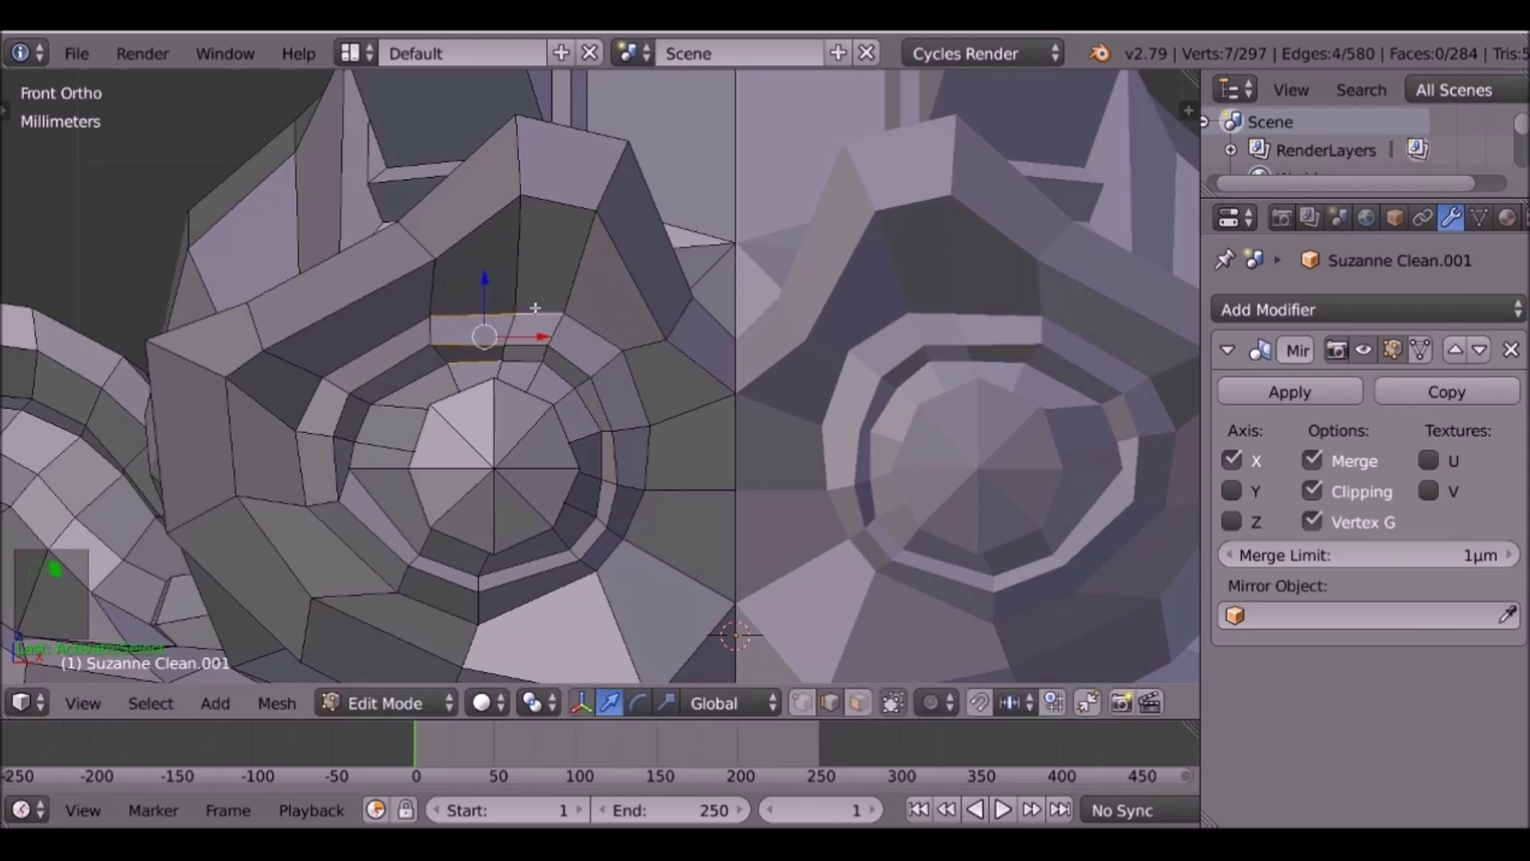
pyautogui.keyDown('shift'); pyautogui.rightClick(536, 319); pyautogui.keyUp('shift')
pyautogui.keyDown('shift'); pyautogui.rightClick(520, 358); pyautogui.keyUp('shift')
pyautogui.press('r')
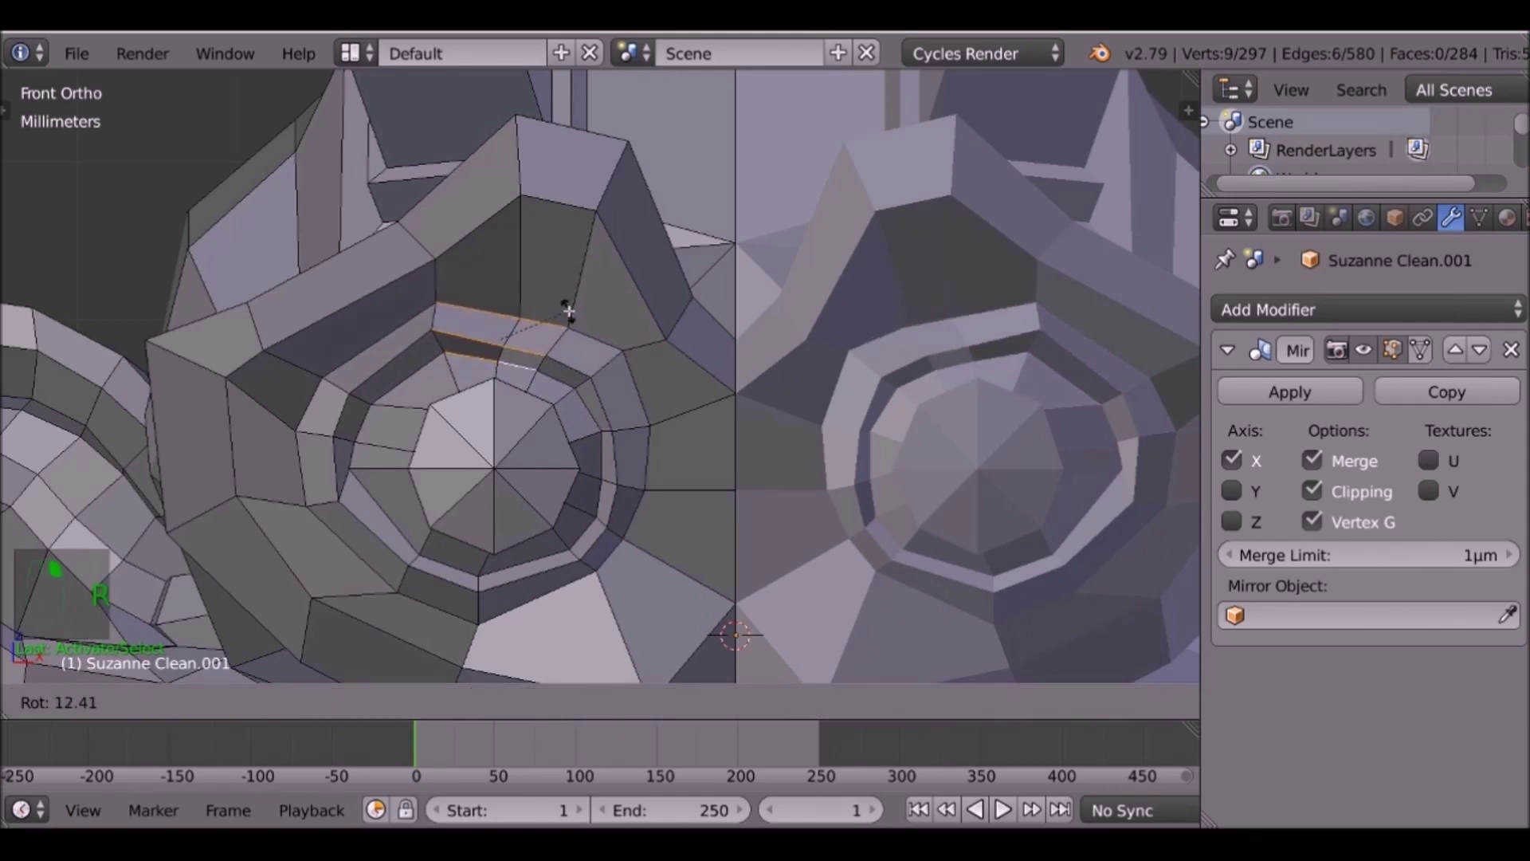
pyautogui.rightClick(568, 311)
# Add the next three eyelid edges toward the nose and rotate the set to steepen the brow-side slope.
pyautogui.keyDown('shift'); pyautogui.rightClick(581, 333); pyautogui.keyUp('shift')
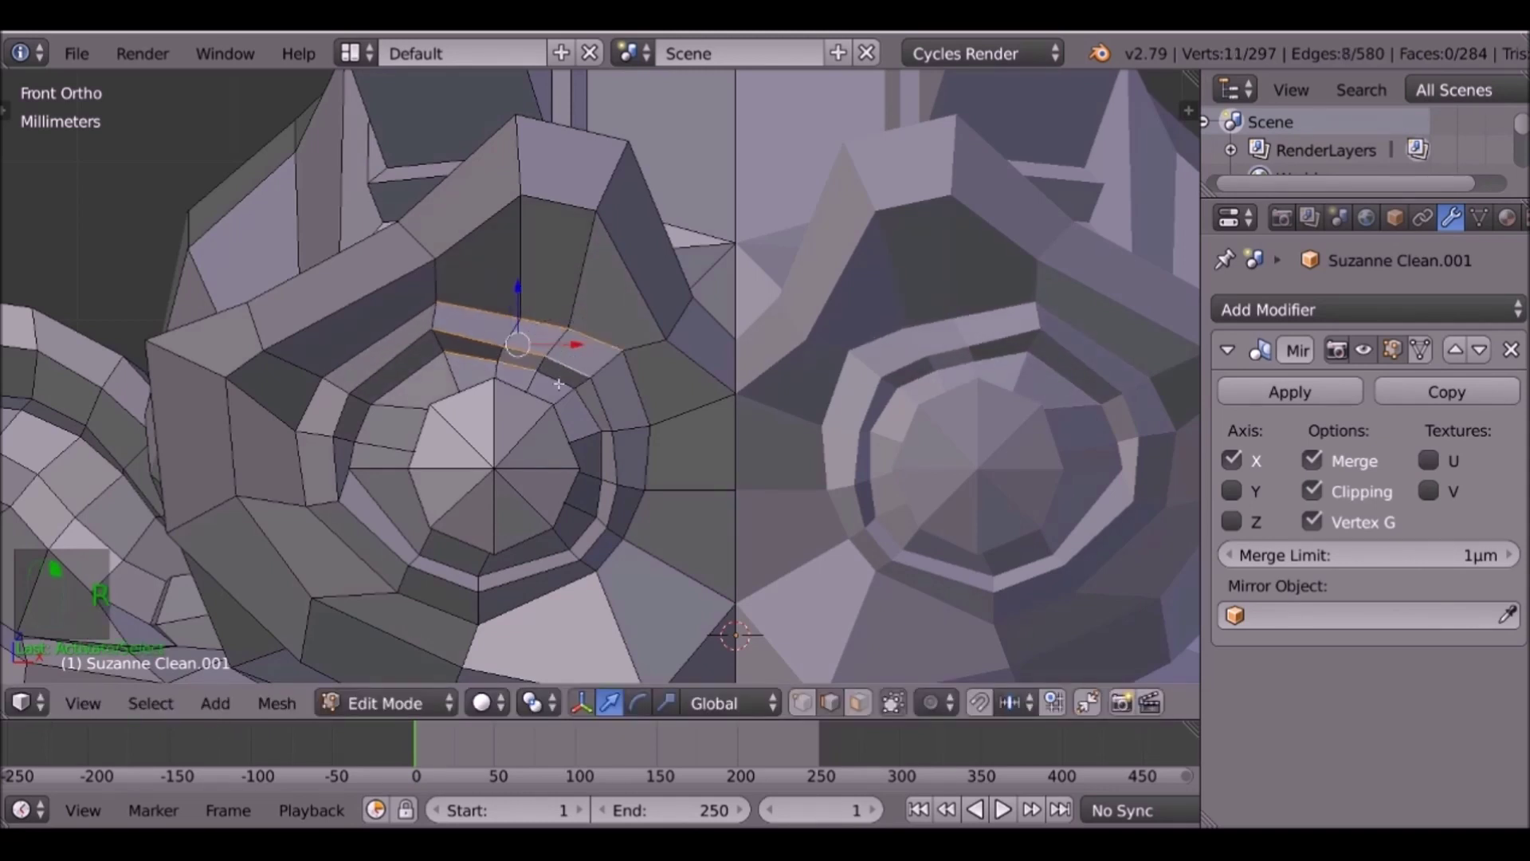
pyautogui.press('r')
pyautogui.click(590, 320)
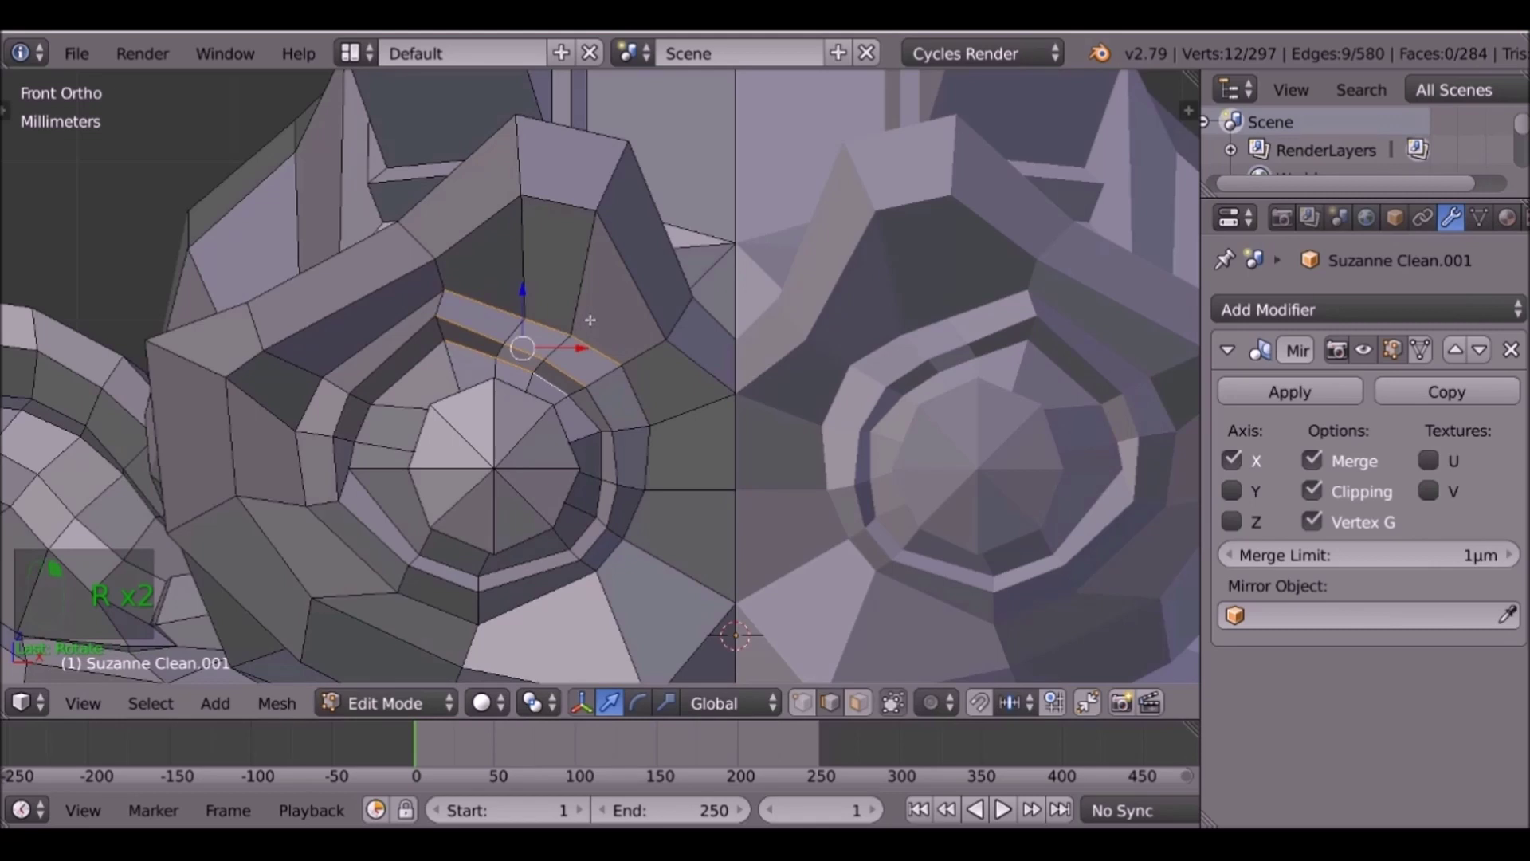
pyautogui.press('g')
# Select the three edges of the outer upper eyelid and rotate them about 9°.
pyautogui.rightClick(421, 341)
pyautogui.rightClick(381, 326)
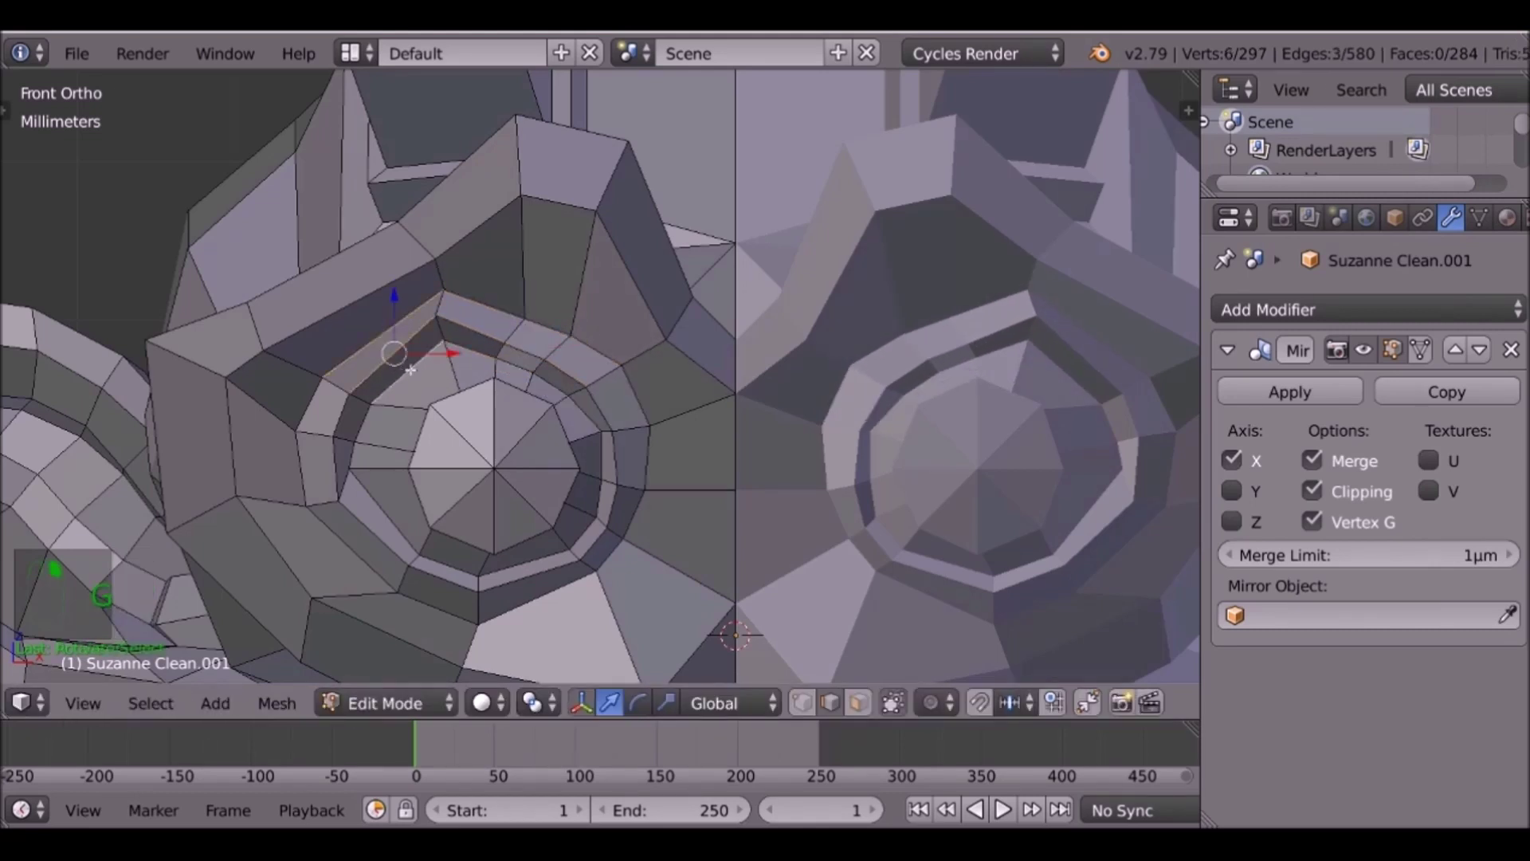
pyautogui.press('r')
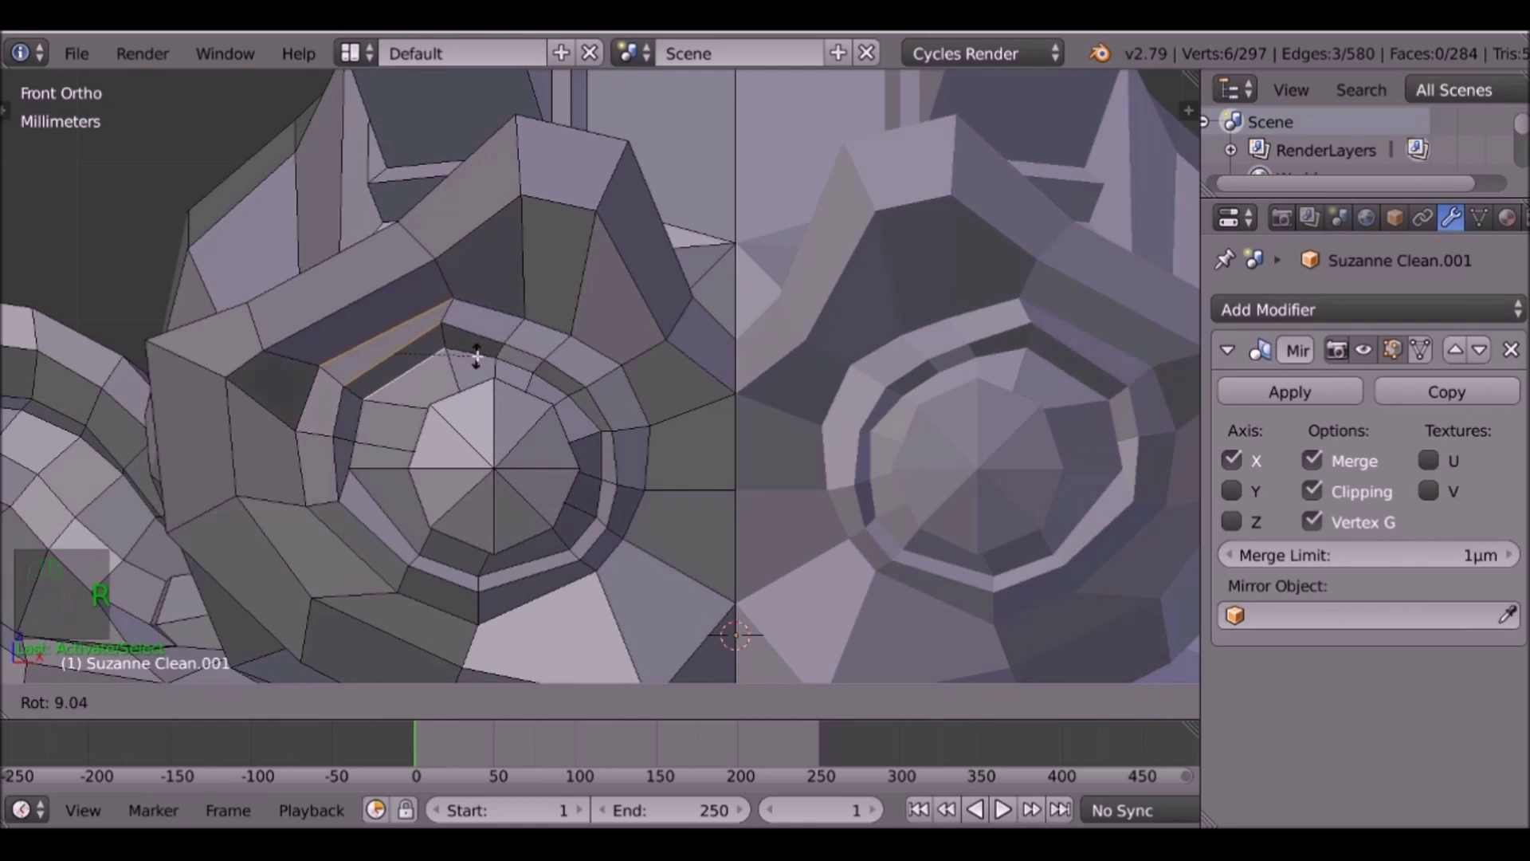
pyautogui.press('g')
pyautogui.press('Escape')
# Rotate the three edges at the outer side of the eye about 4.7° and reposition them.
pyautogui.rightClick(343, 398)
pyautogui.press('r')
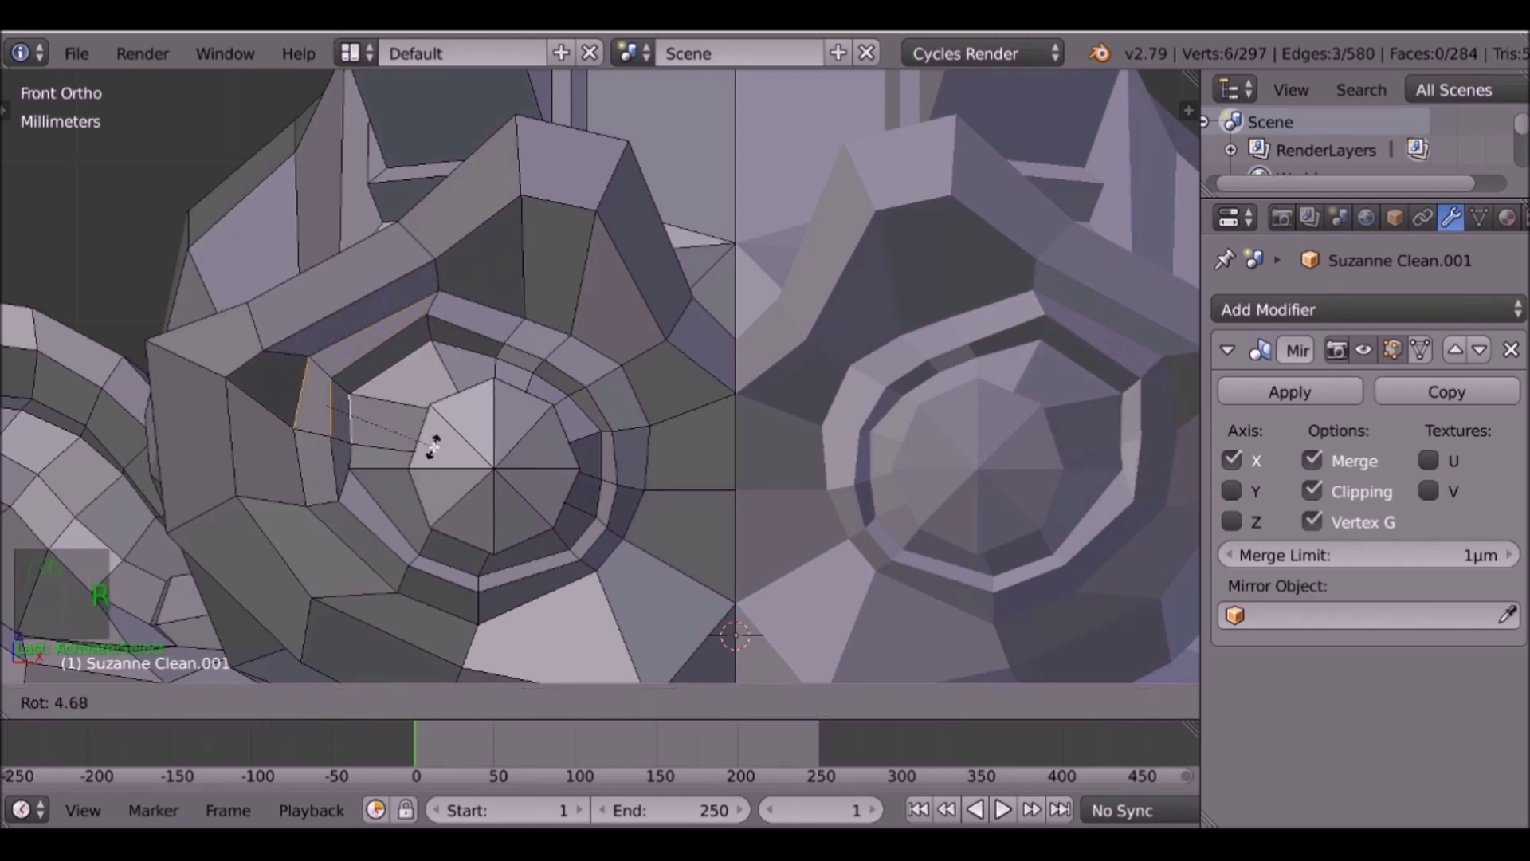
pyautogui.press('g')
pyautogui.click(432, 447)
# Select the seven connected inner rim edges around the upper half of the eye socket.
pyautogui.moveTo(433, 447); pyautogui.dragTo(504, 396, button='middle')
pyautogui.scroll(2, 503, 396)
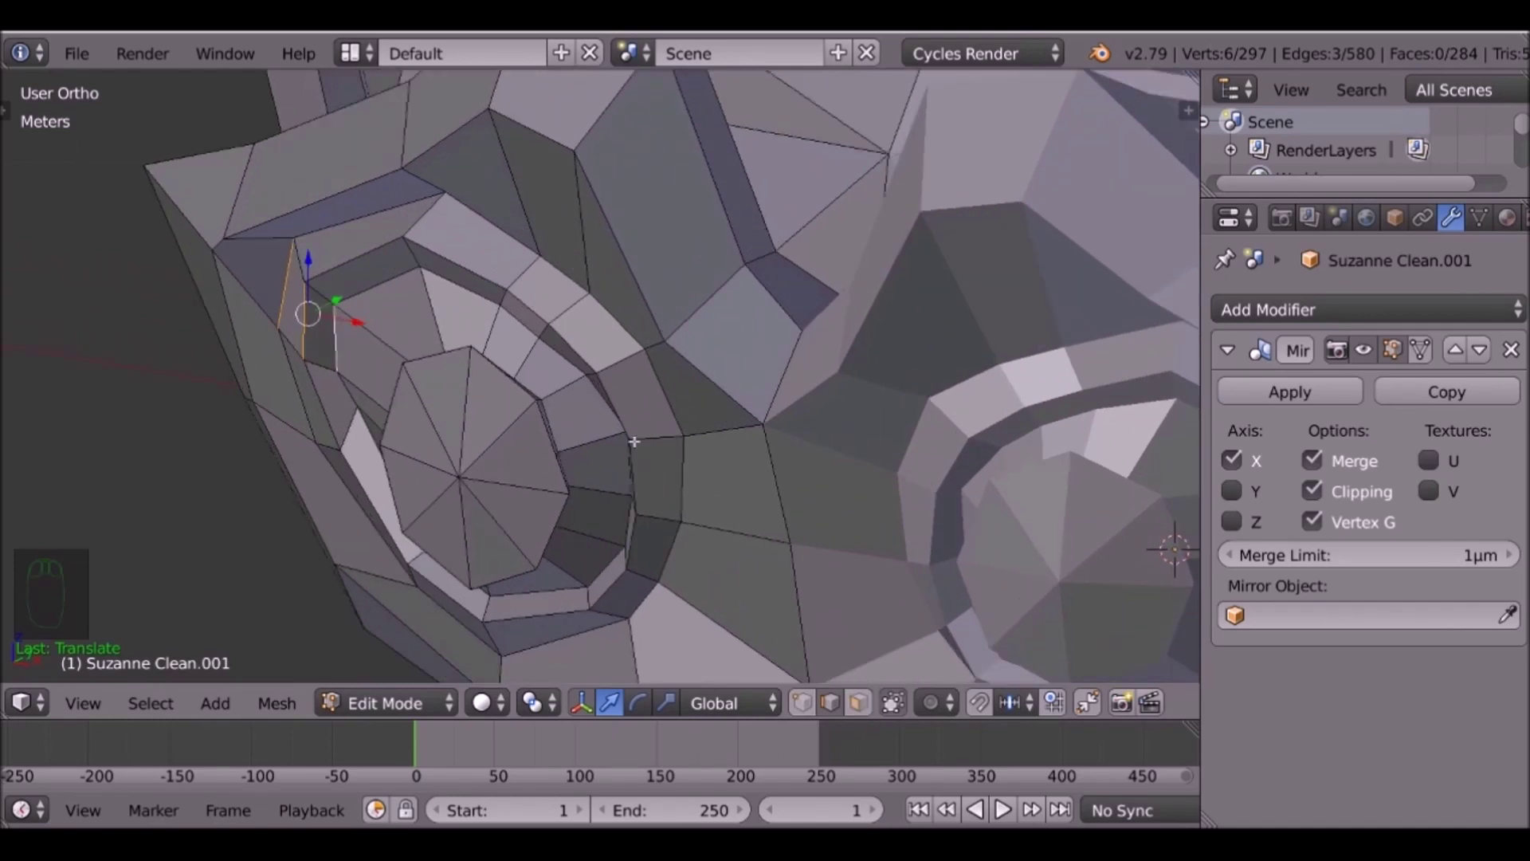
pyautogui.moveTo(655, 471); pyautogui.dragTo(668, 427, button='middle')
pyautogui.rightClick(651, 375)
pyautogui.keyDown('shift'); pyautogui.rightClick(649, 352); pyautogui.keyUp('shift')
pyautogui.keyDown('shift'); pyautogui.rightClick(603, 311); pyautogui.keyUp('shift')
pyautogui.keyDown('shift'); pyautogui.rightClick(576, 287); pyautogui.keyUp('shift')
pyautogui.keyDown('shift'); pyautogui.rightClick(468, 261); pyautogui.keyUp('shift')
pyautogui.moveTo(468, 261); pyautogui.dragTo(308, 250, button='middle')
pyautogui.keyDown('shift'); pyautogui.rightClick(312, 248); pyautogui.keyUp('shift')
pyautogui.keyDown('shift'); pyautogui.rightClick(226, 320); pyautogui.keyUp('shift')
pyautogui.moveTo(227, 320); pyautogui.dragTo(373, 285, button='middle')
pyautogui.press('g')
pyautogui.press('y')
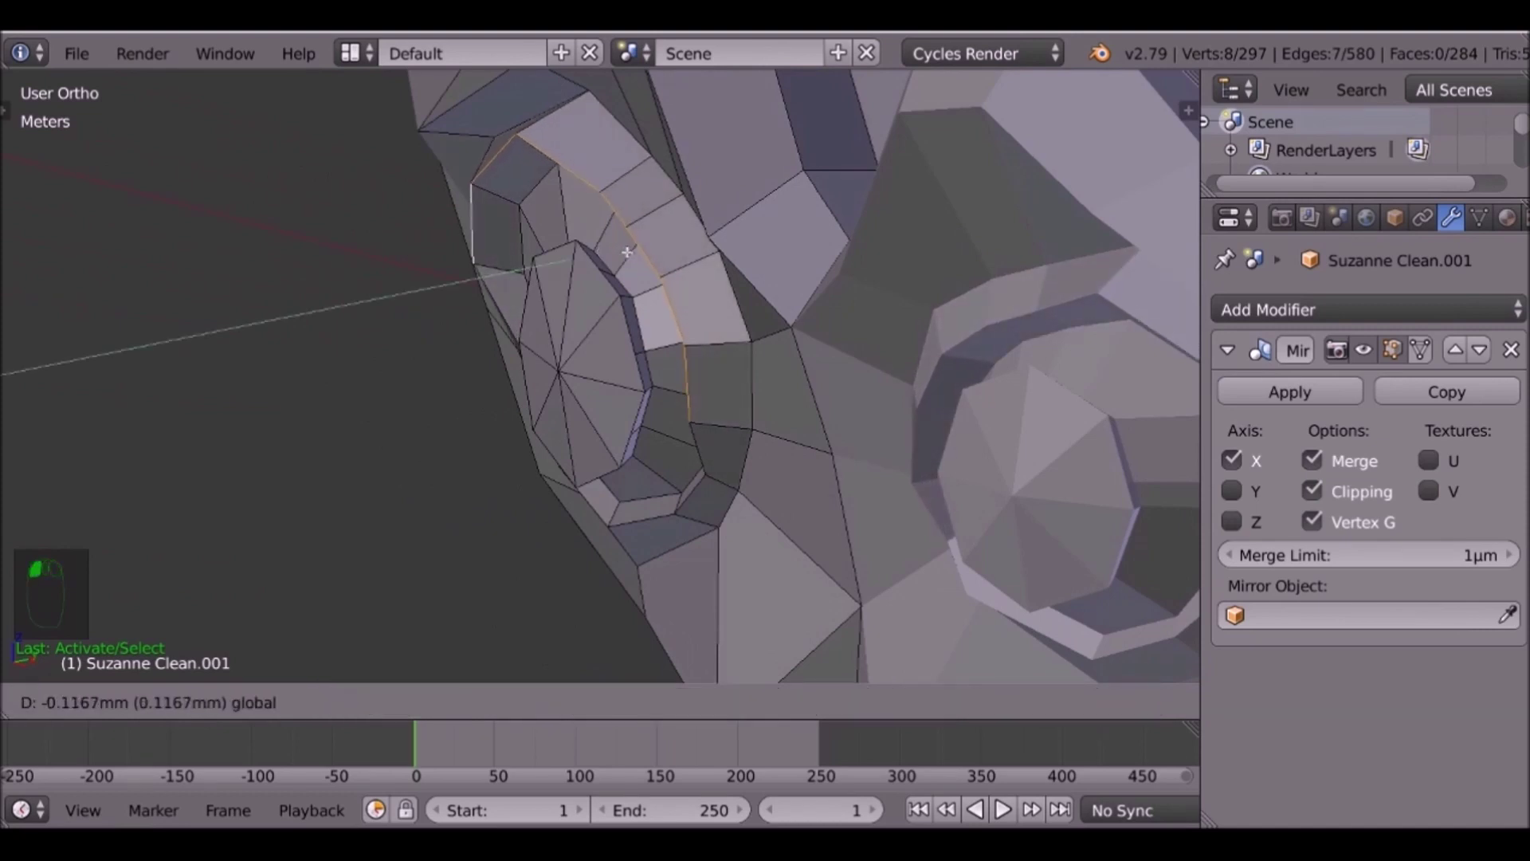
pyautogui.click(619, 254)
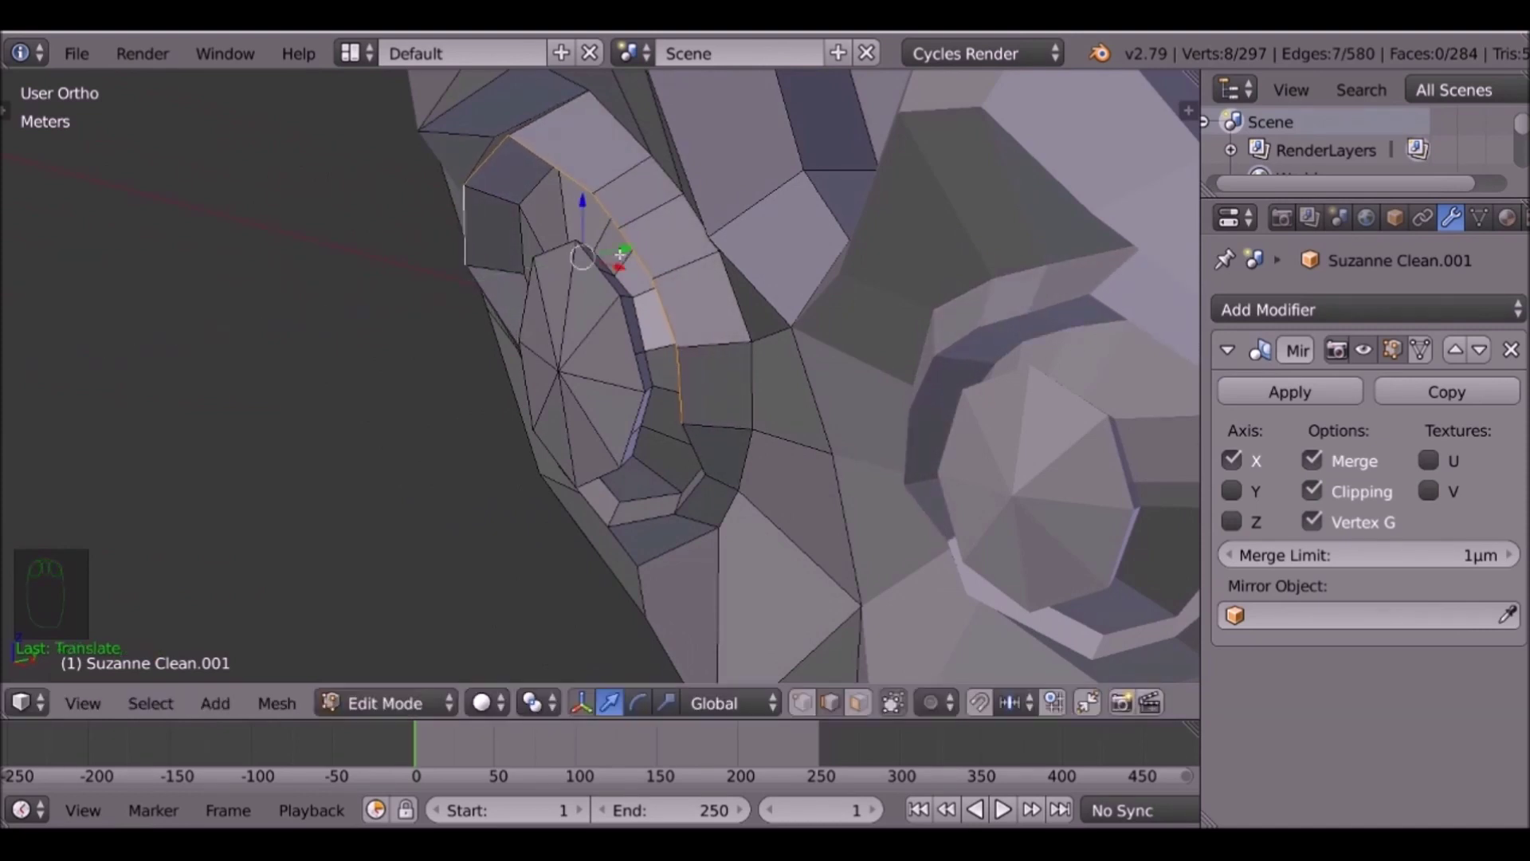
pyautogui.hotkey('ctrl', 'z')
# Add the next rim edge beside the nose to the selection and move the eye socket rim forward along Y.
pyautogui.keyDown('shift'); pyautogui.rightClick(708, 394); pyautogui.keyUp('shift')
pyautogui.moveTo(707, 390); pyautogui.dragTo(510, 323, button='middle')
pyautogui.moveTo(907, 242)
pyautogui.mouseDown()
pyautogui.moveTo(871, 256)
pyautogui.moveTo(888, 258)
pyautogui.mouseUp()
pyautogui.moveTo(727, 338); pyautogui.dragTo(796, 335, button='middle')
# Switch to vertex selection and reposition individual vertices of the eye socket rim to even out its shape.
pyautogui.hotkey('ctrl', 'Tab')
pyautogui.rightClick(629, 197)
pyautogui.moveTo(665, 176); pyautogui.dragTo(637, 192)
pyautogui.rightClick(724, 259)
pyautogui.moveTo(754, 239); pyautogui.dragTo(762, 293)
pyautogui.rightClick(759, 301)
pyautogui.moveTo(762, 293); pyautogui.dragTo(437, 249, button='middle')
pyautogui.press('Tab')
pyautogui.press('Tab')
# Select the three vertices along the lower eye socket rim and move them forward along the Y axis.
pyautogui.keyDown('shift'); pyautogui.moveTo(569, 162); pyautogui.dragTo(393, 353, button='middle'); pyautogui.keyUp('shift')
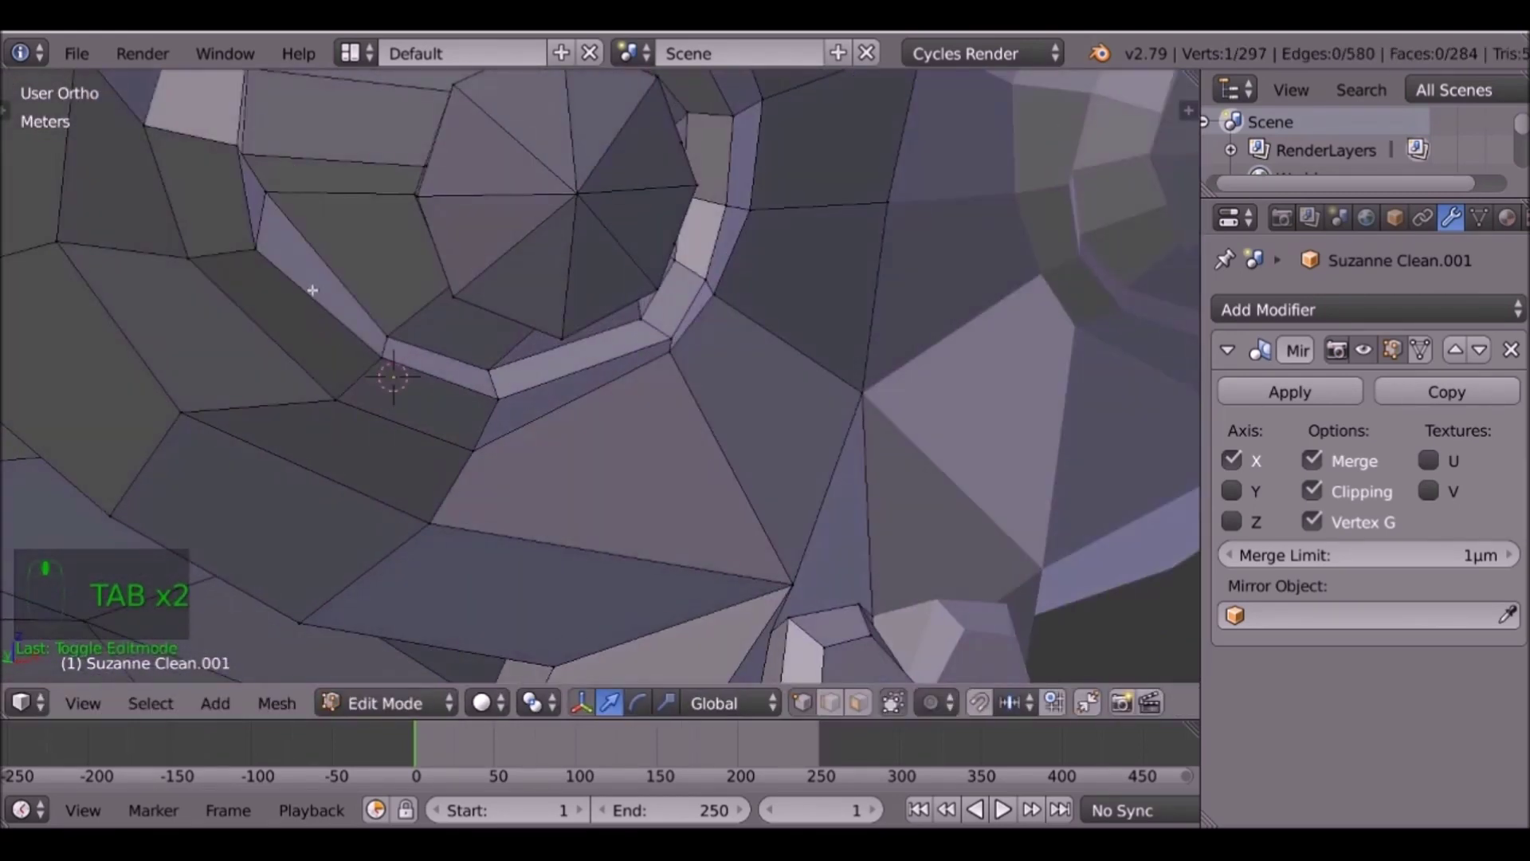
pyautogui.rightClick(389, 354)
pyautogui.keyDown('shift'); pyautogui.rightClick(494, 395); pyautogui.keyUp('shift')
pyautogui.keyDown('shift'); pyautogui.rightClick(676, 343); pyautogui.keyUp('shift')
pyautogui.moveTo(676, 343)
pyautogui.mouseDown(button='middle')
pyautogui.moveTo(499, 339)
pyautogui.moveTo(658, 347)
pyautogui.mouseUp(button='middle')
pyautogui.press('g')
pyautogui.press('y')
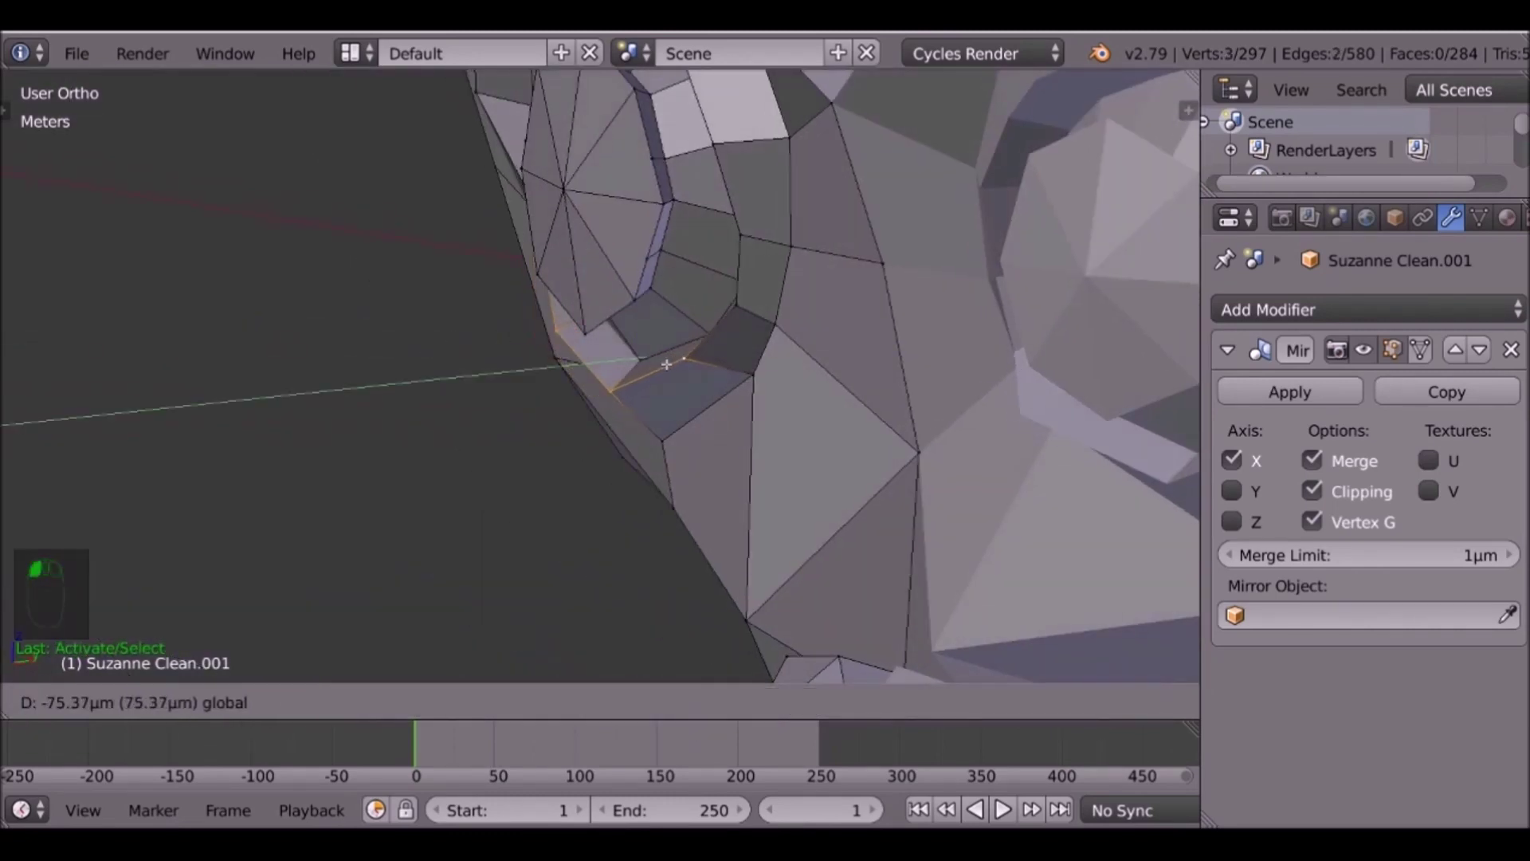
pyautogui.click(629, 365)
# Examine the reshaped eye sockets up close and the whole head in Object Mode.
pyautogui.moveTo(630, 365); pyautogui.dragTo(702, 486, button='middle')
pyautogui.press('Tab')
pyautogui.scroll(-3, 685, 348)
pyautogui.press('Tab')
pyautogui.press('g')
pyautogui.rightClick(465, 295)
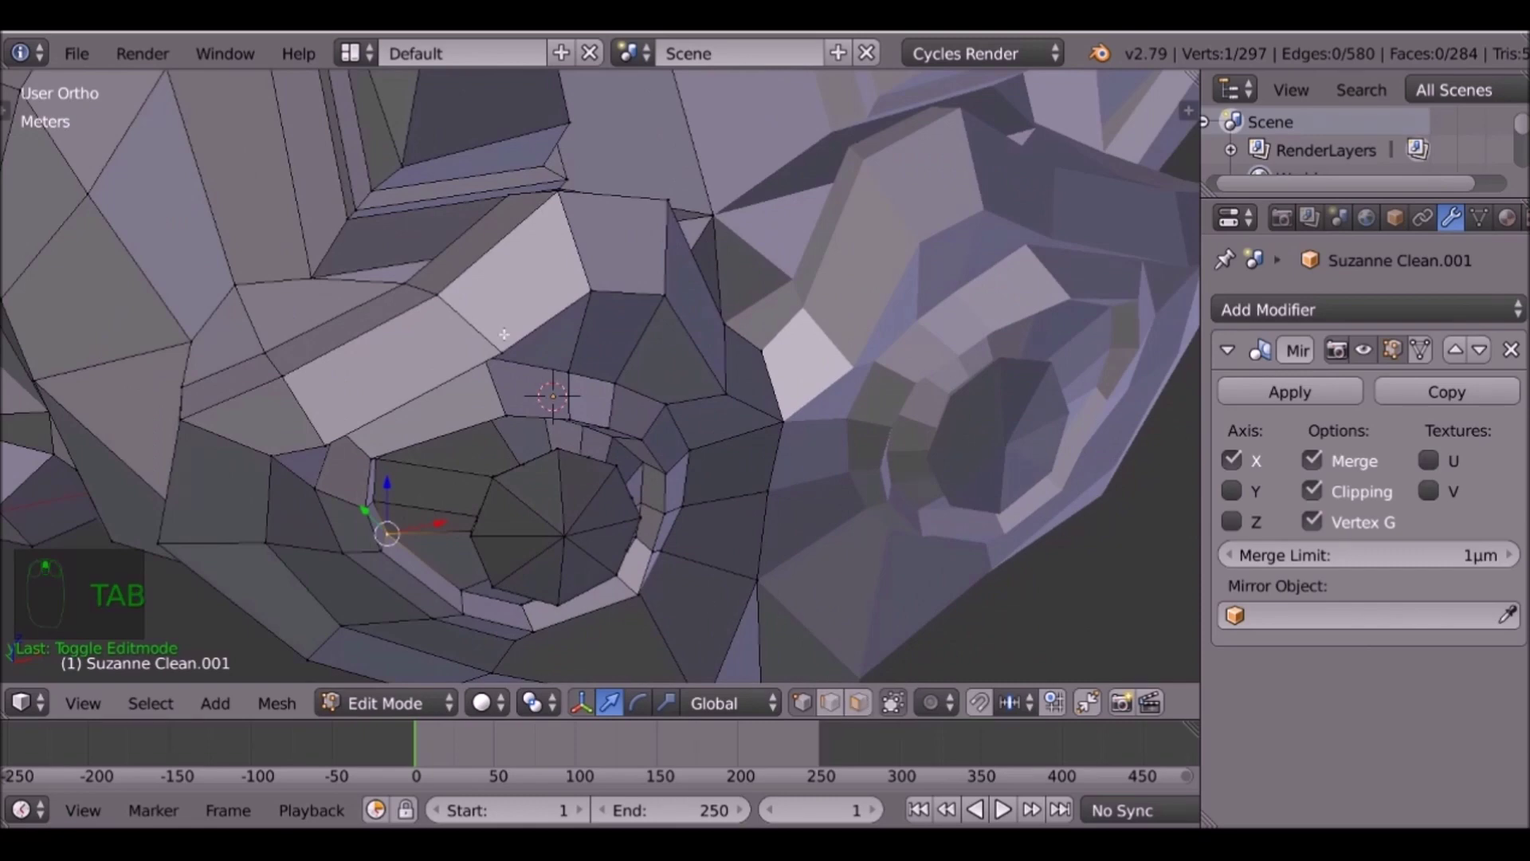
pyautogui.scroll(-3, 505, 334)
pyautogui.press('Tab')
pyautogui.moveTo(504, 333); pyautogui.dragTo(691, 213, button='middle')
pyautogui.scroll(-3, 691, 213)
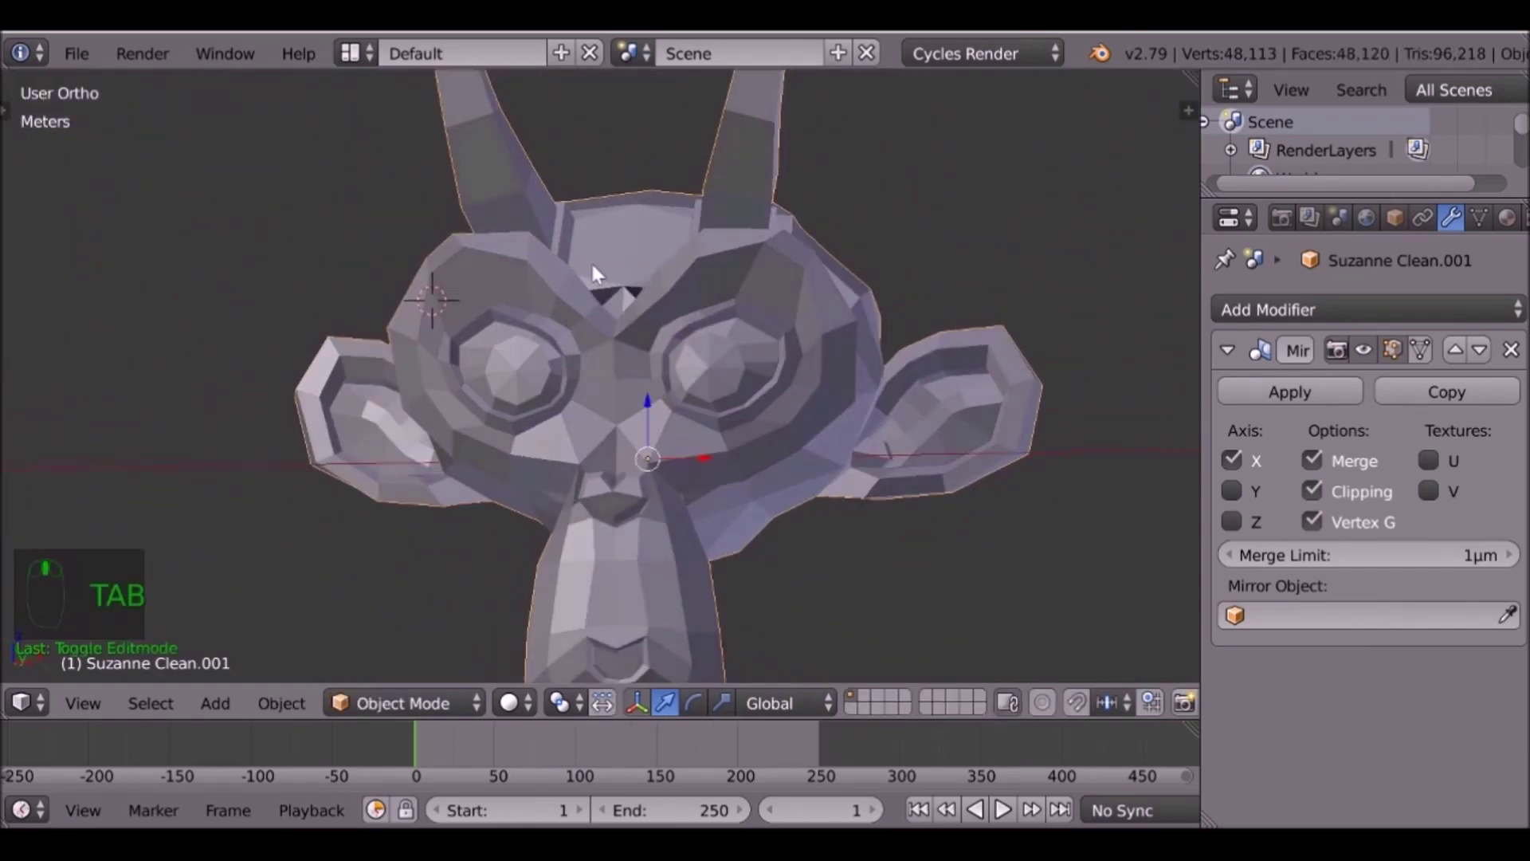
pyautogui.scroll(-3, 652, 128)
pyautogui.scroll(1, 657, 161)
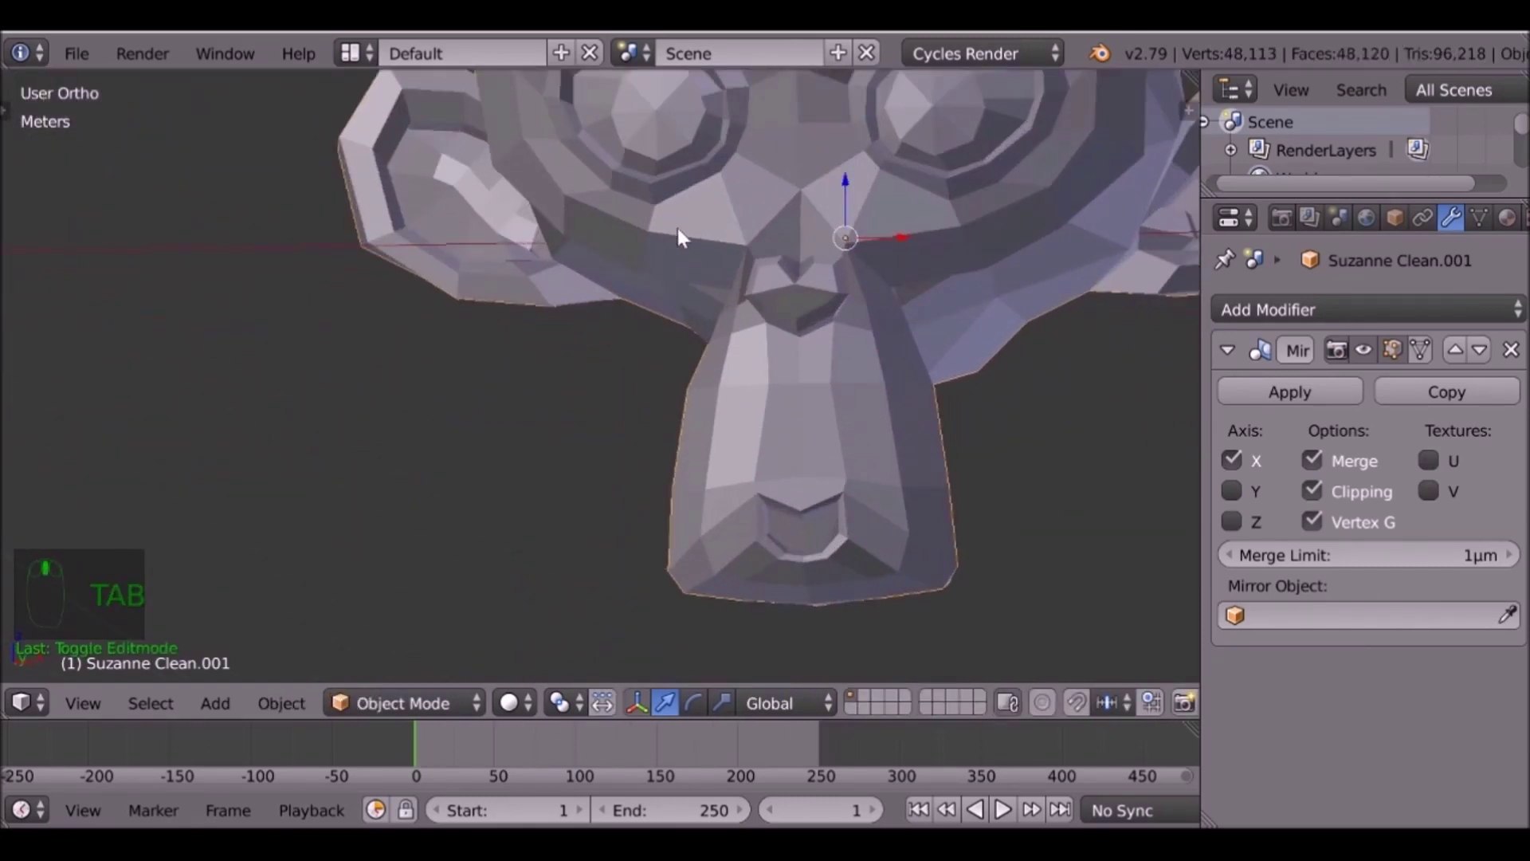
# Select the mouth-corner vertices, enable proportional editing and move them outward with a proportional size of 0.47 to widen the mouth.
pyautogui.keyDown('shift'); pyautogui.moveTo(864, 381); pyautogui.dragTo(690, 382, button='middle'); pyautogui.keyUp('shift')
pyautogui.press('Tab')
pyautogui.scroll(5, 642, 432)
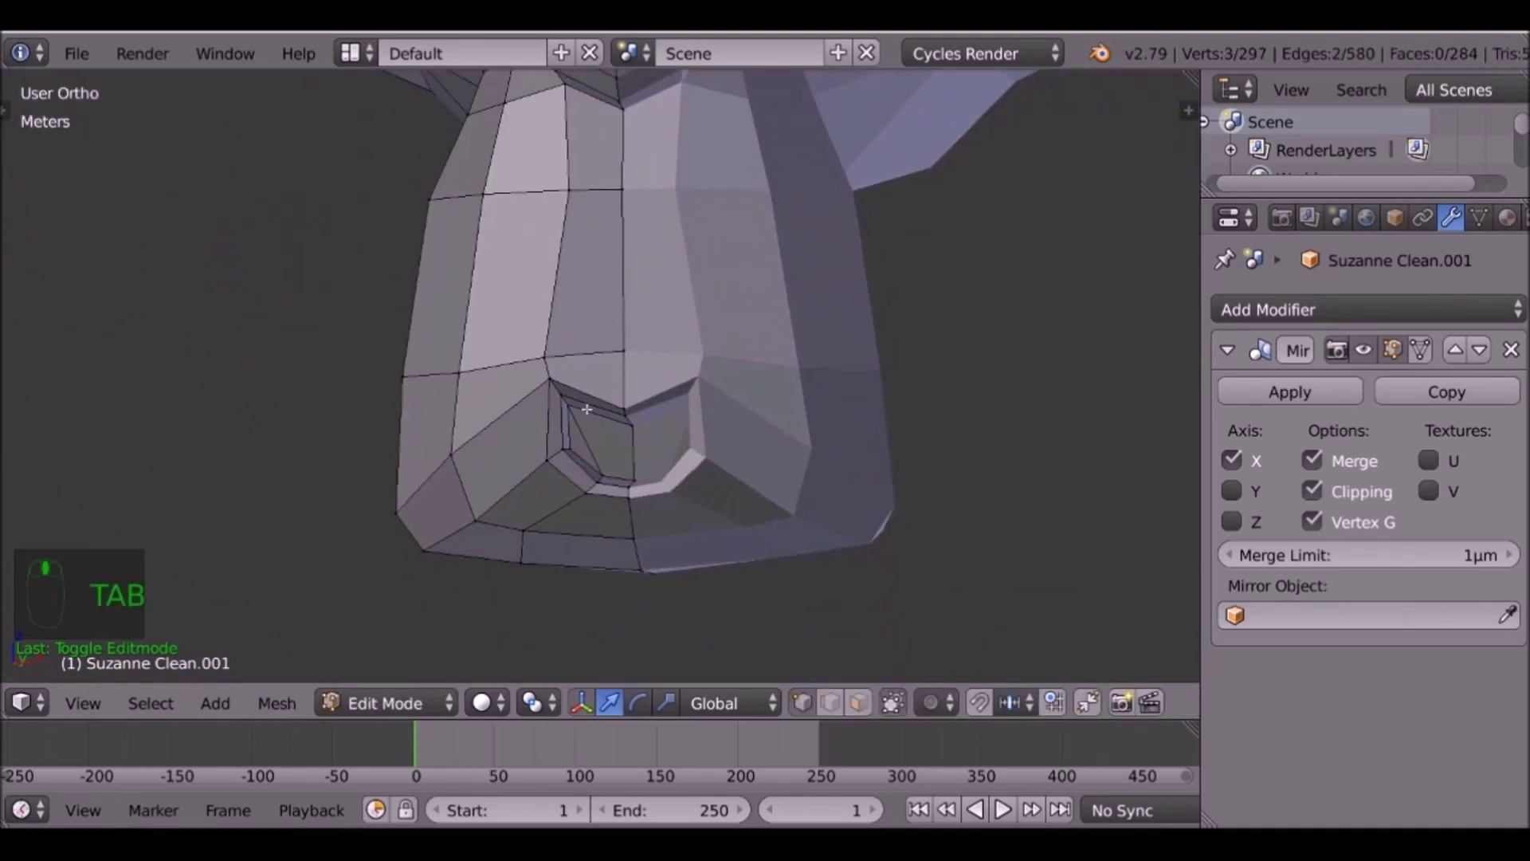
pyautogui.rightClick(527, 384)
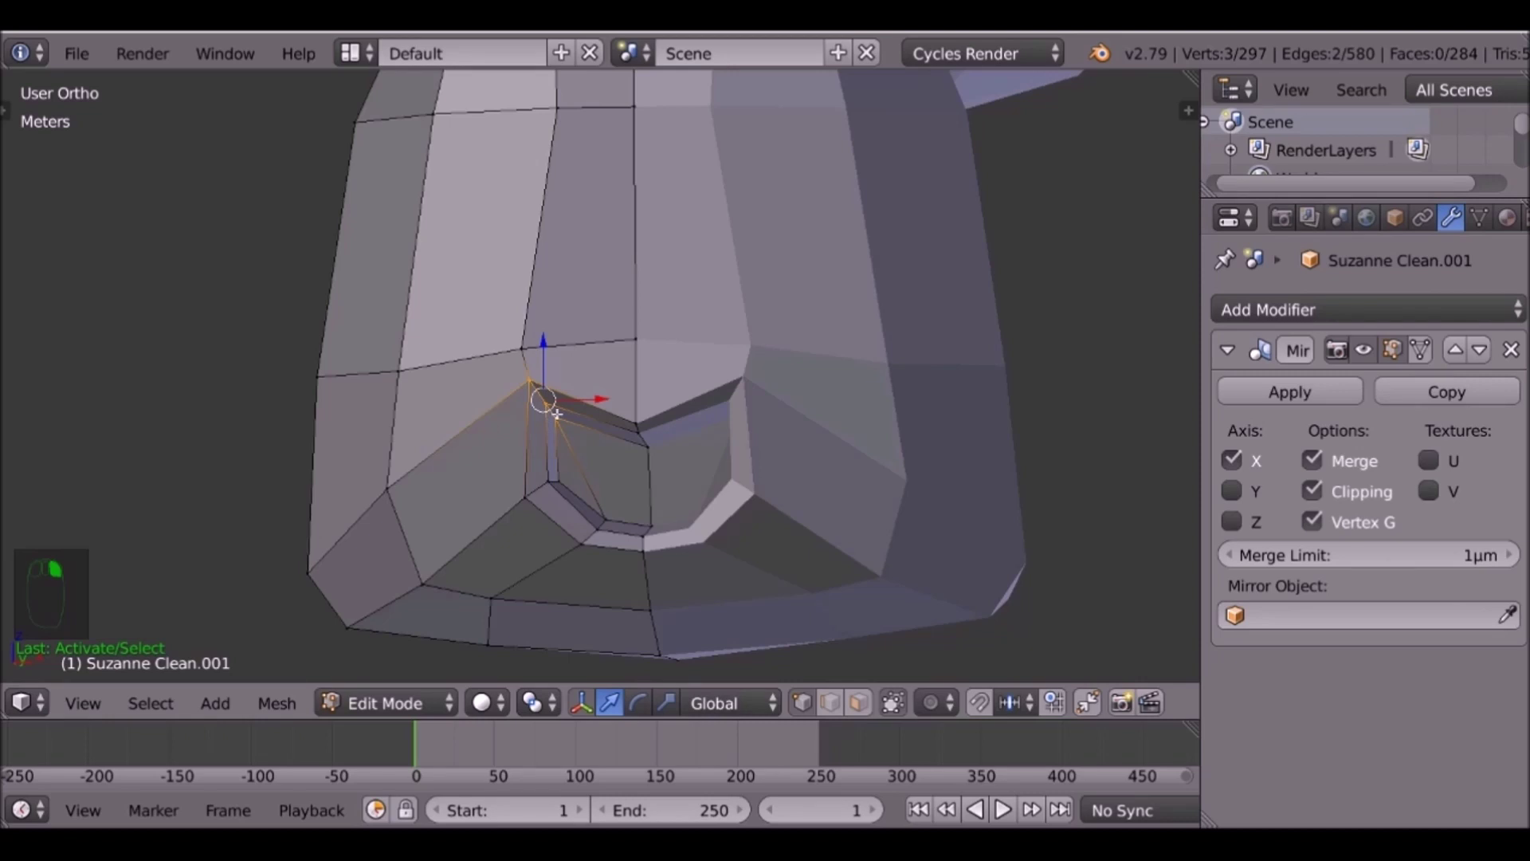
pyautogui.press('g')
pyautogui.press('Escape')
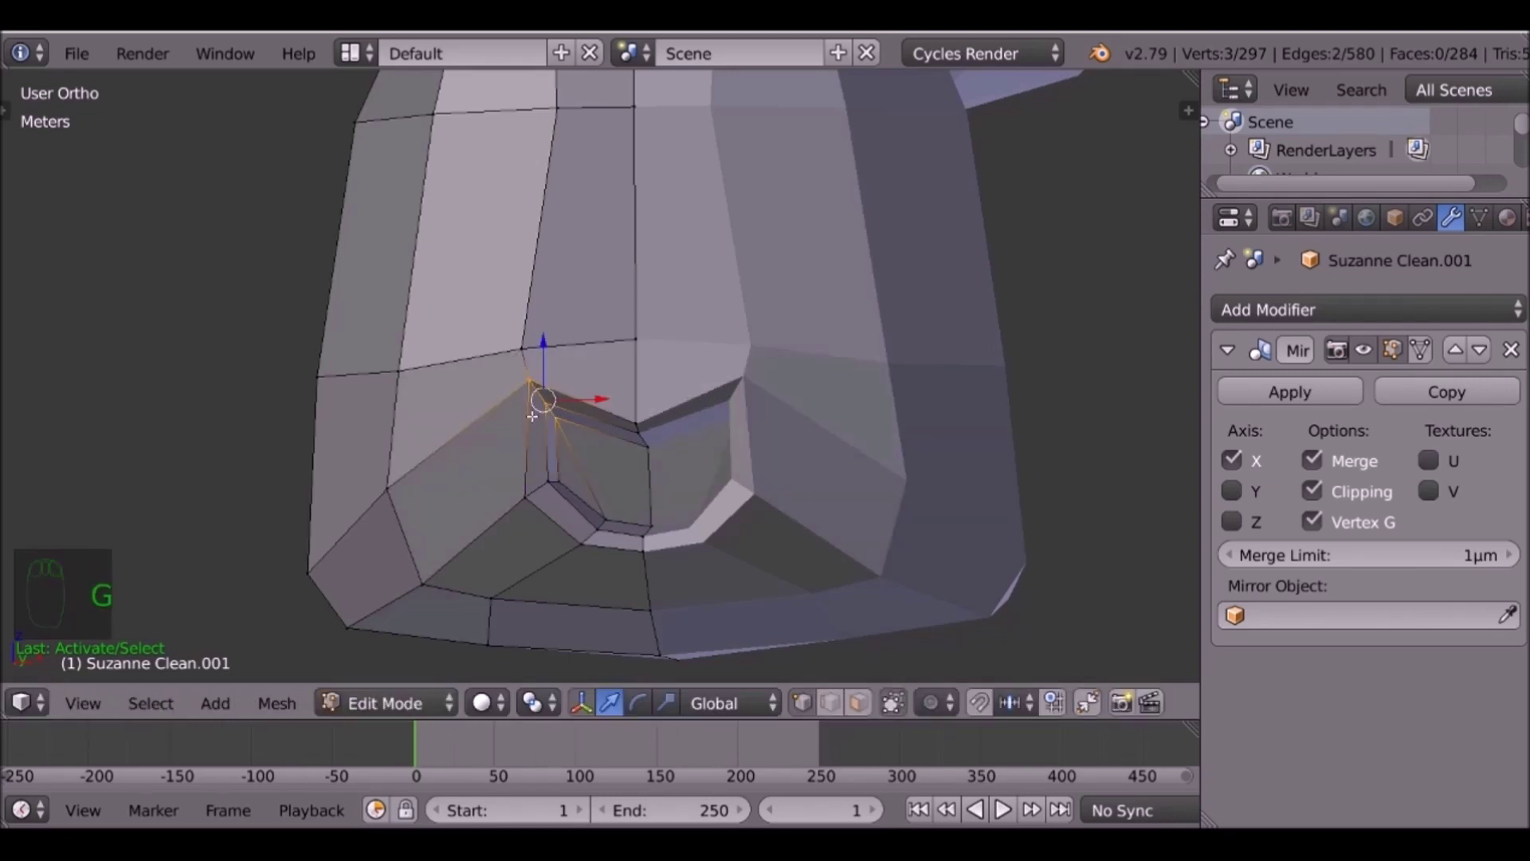
pyautogui.press('o')
pyautogui.press('g')
pyautogui.scroll(-8, 547, 406)
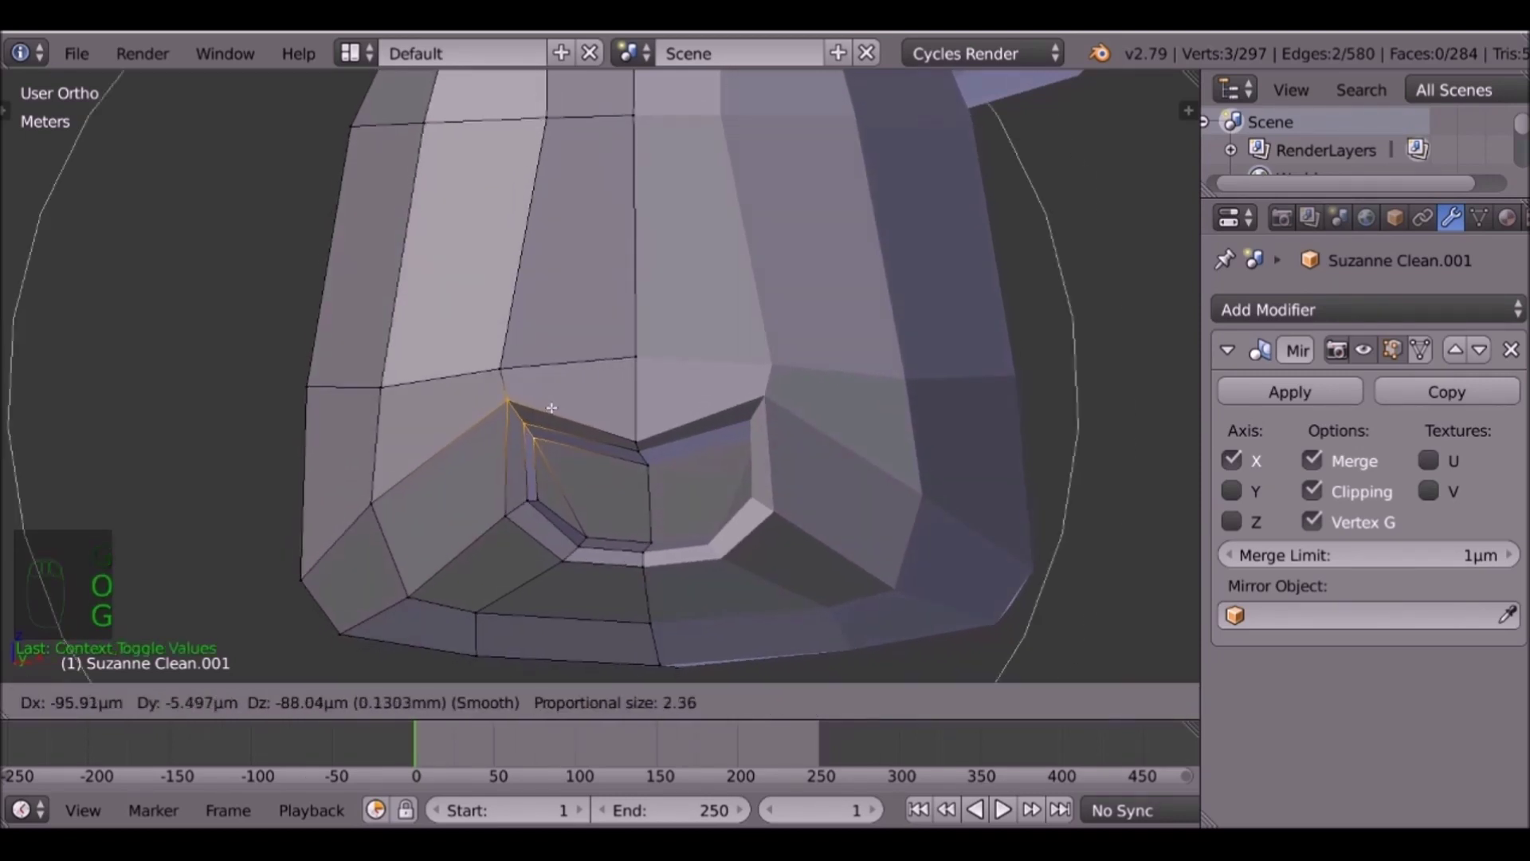
pyautogui.scroll(12, 546, 382)
pyautogui.scroll(3, 538, 391)
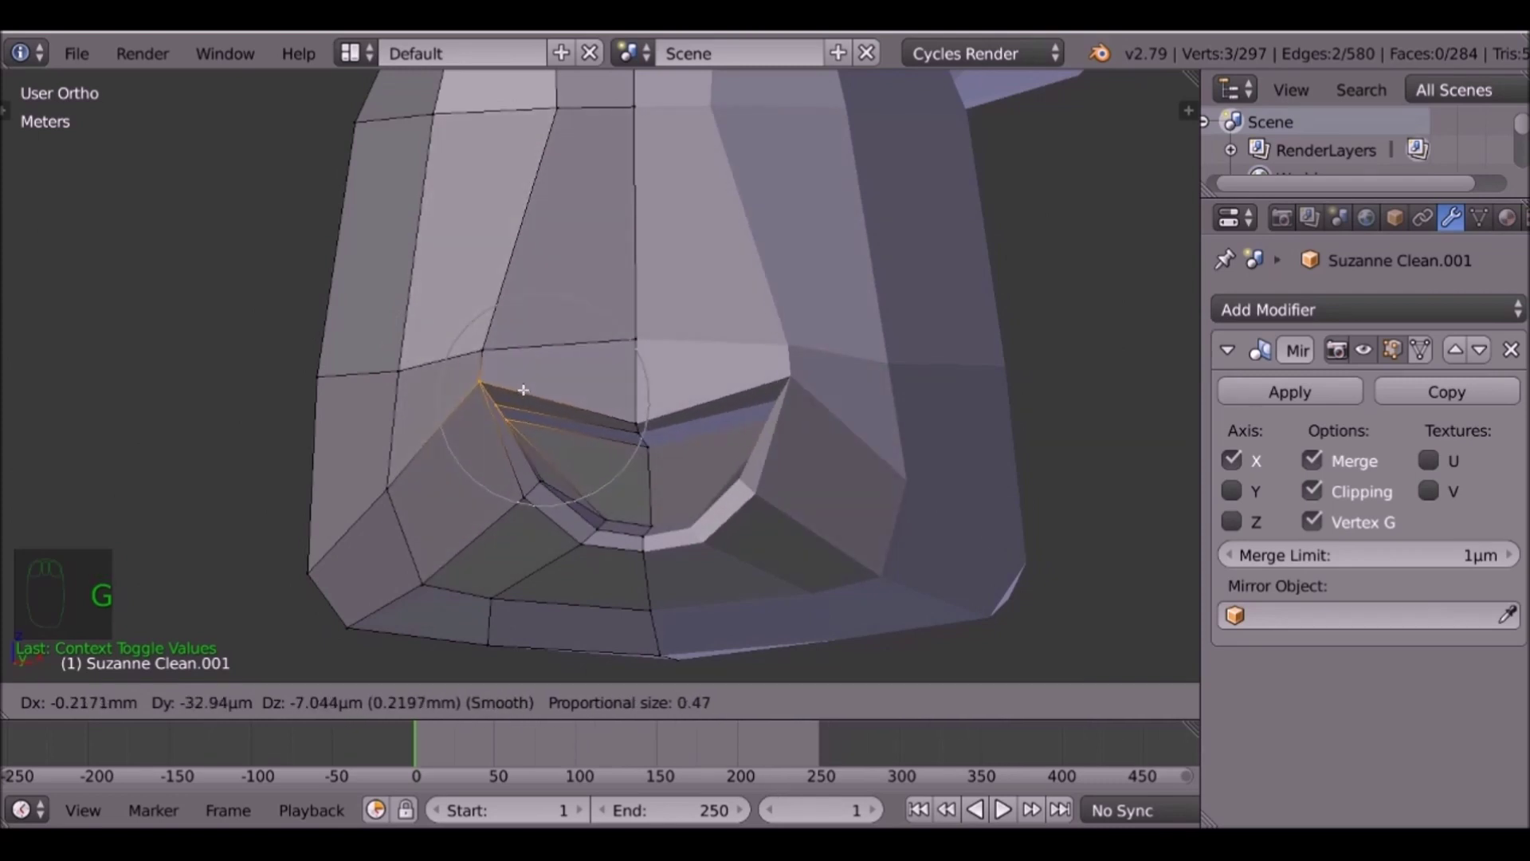
pyautogui.click(533, 413)
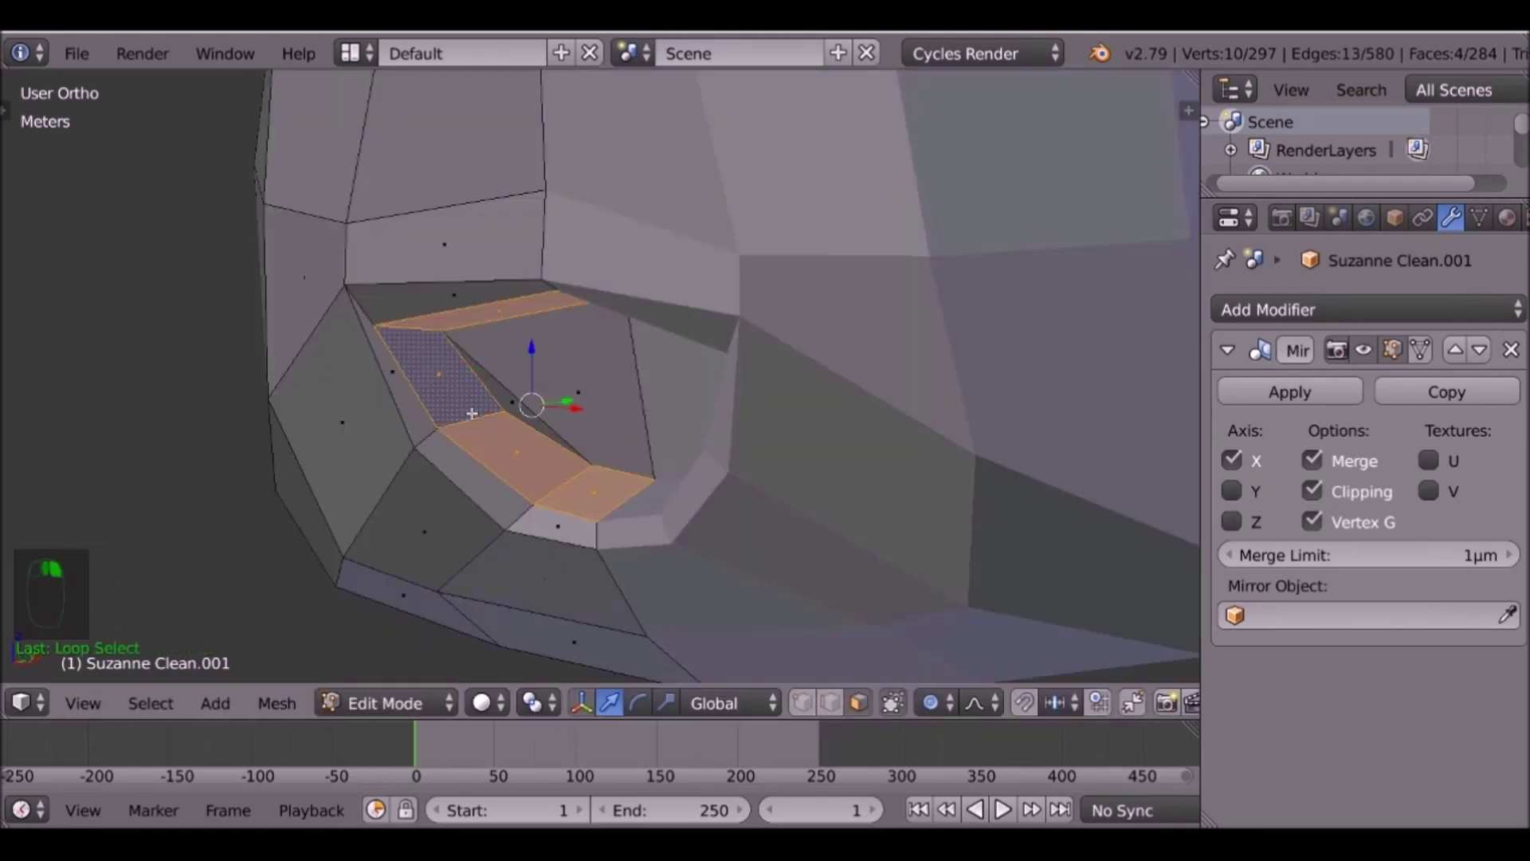
# Flatten the selected inner mouth faces along the Z axis with the proportional size reduced to 0.26.
pyautogui.press('s')
pyautogui.press('z')
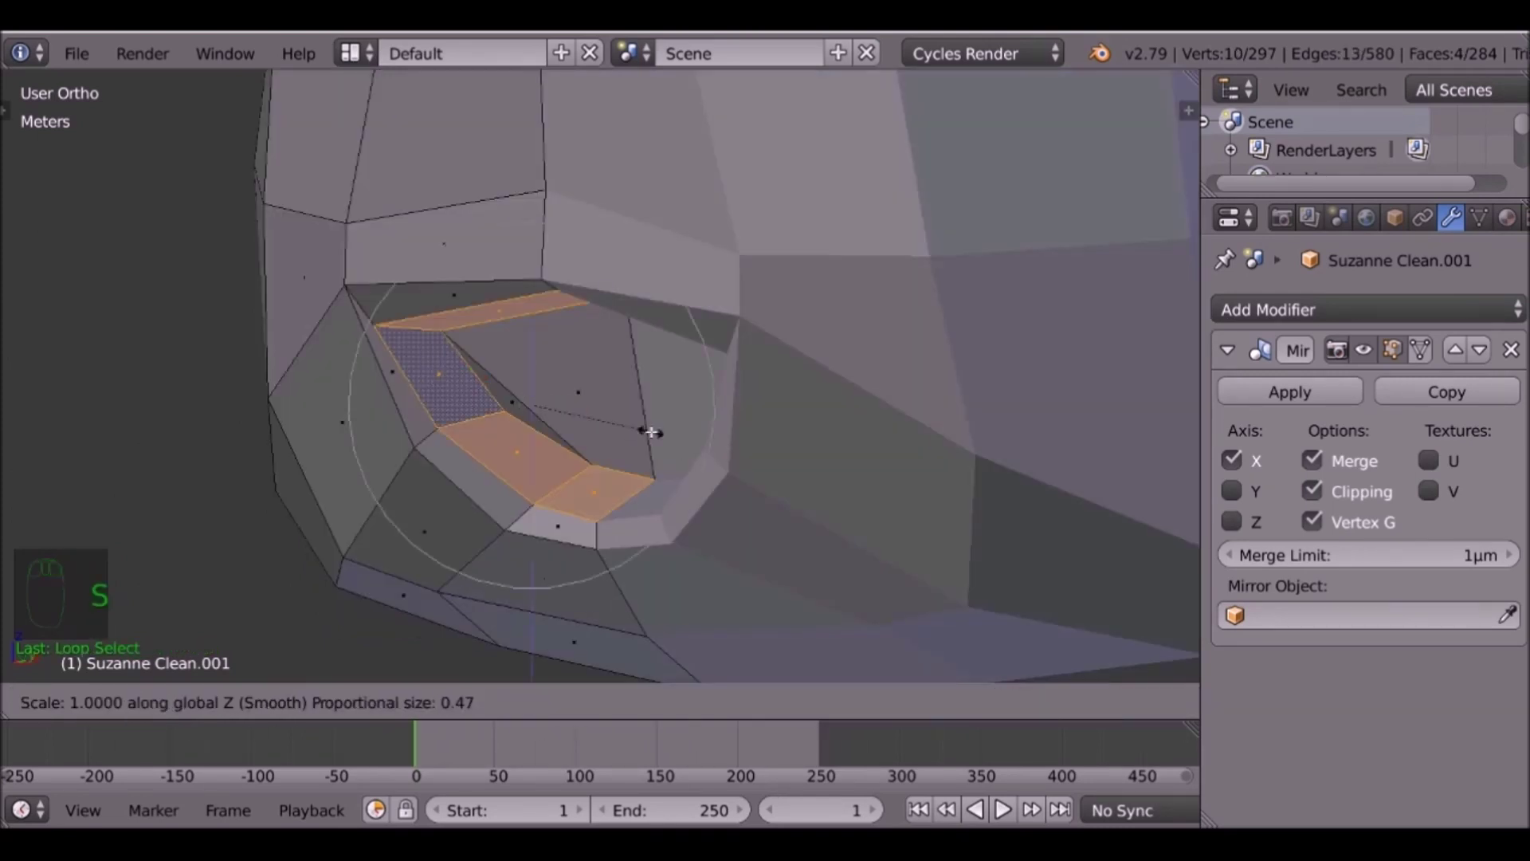
pyautogui.scroll(4, 602, 435)
pyautogui.scroll(2, 582, 434)
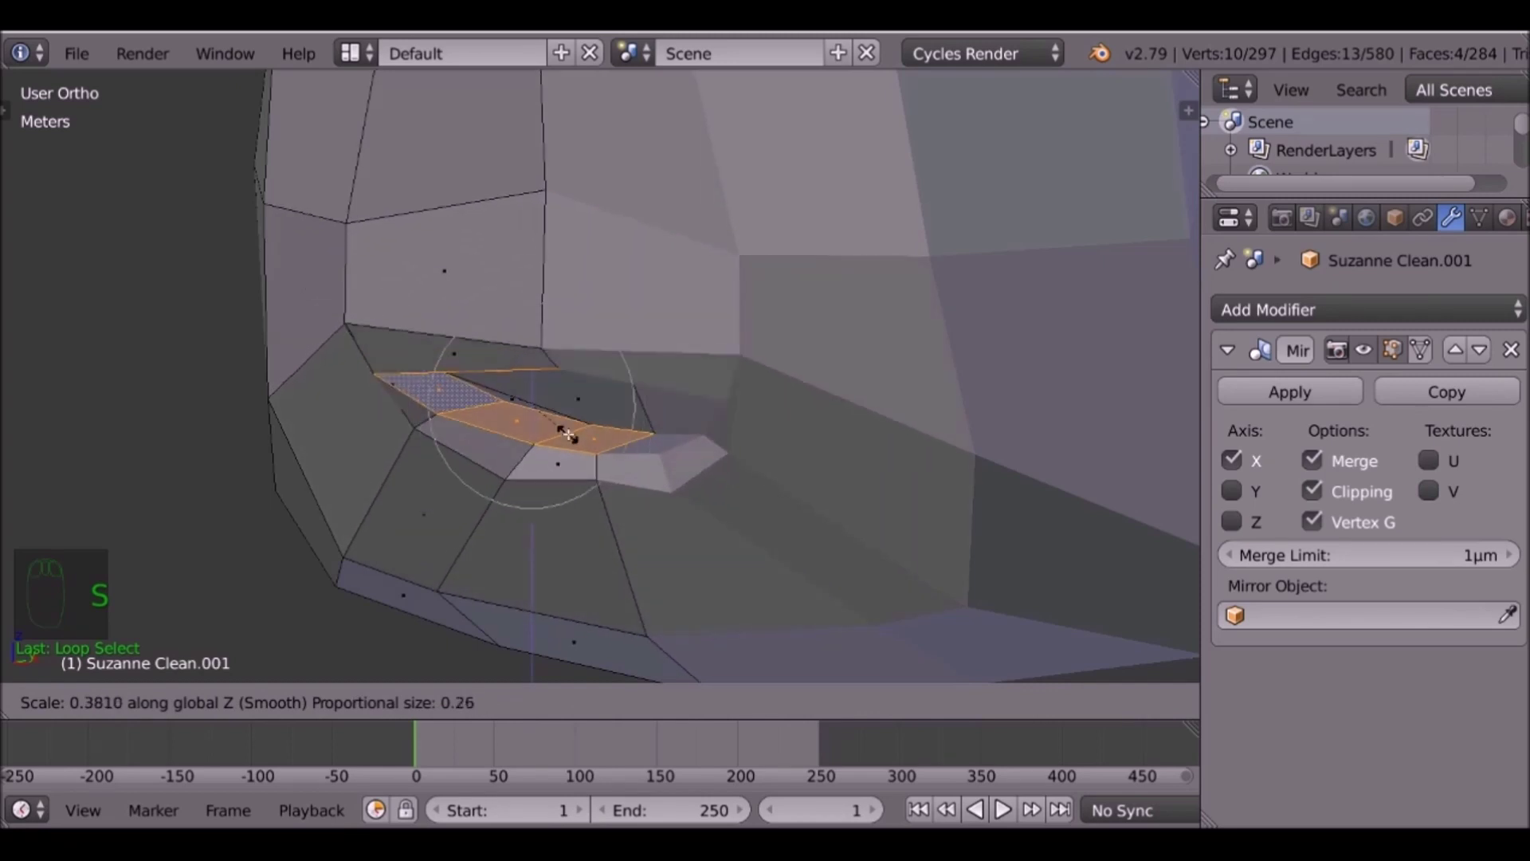
pyautogui.click(528, 427)
pyautogui.press('Tab')
pyautogui.moveTo(591, 460); pyautogui.dragTo(670, 429, button='middle')
pyautogui.press('Tab')
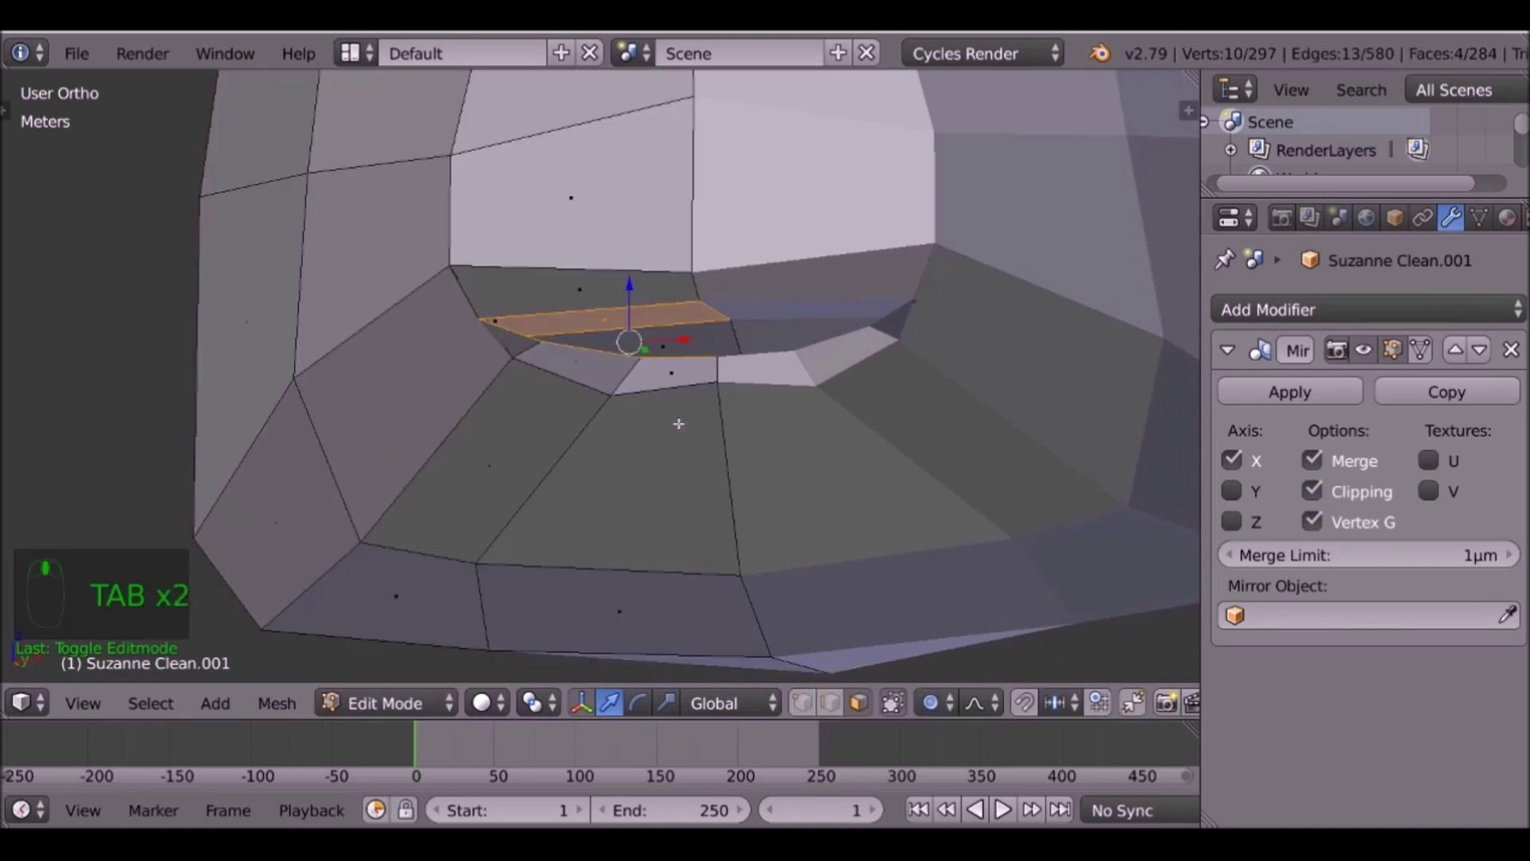
# Switch to vertex selection in front view and reposition the mouth-corner vertices with proportional editing.
pyautogui.press('KP_1')
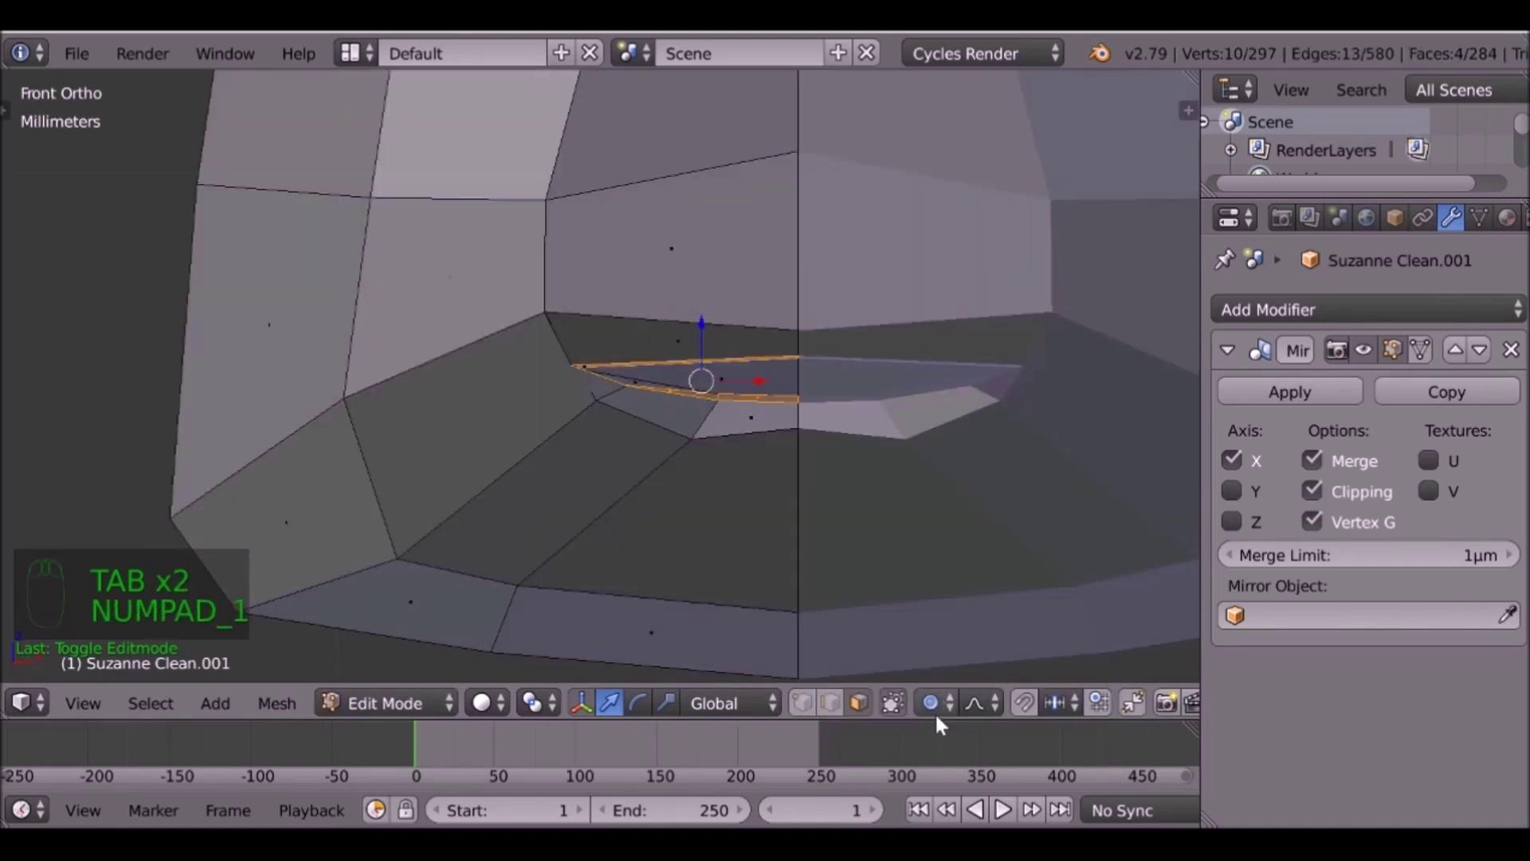
pyautogui.click(802, 703)
pyautogui.rightClick(601, 390)
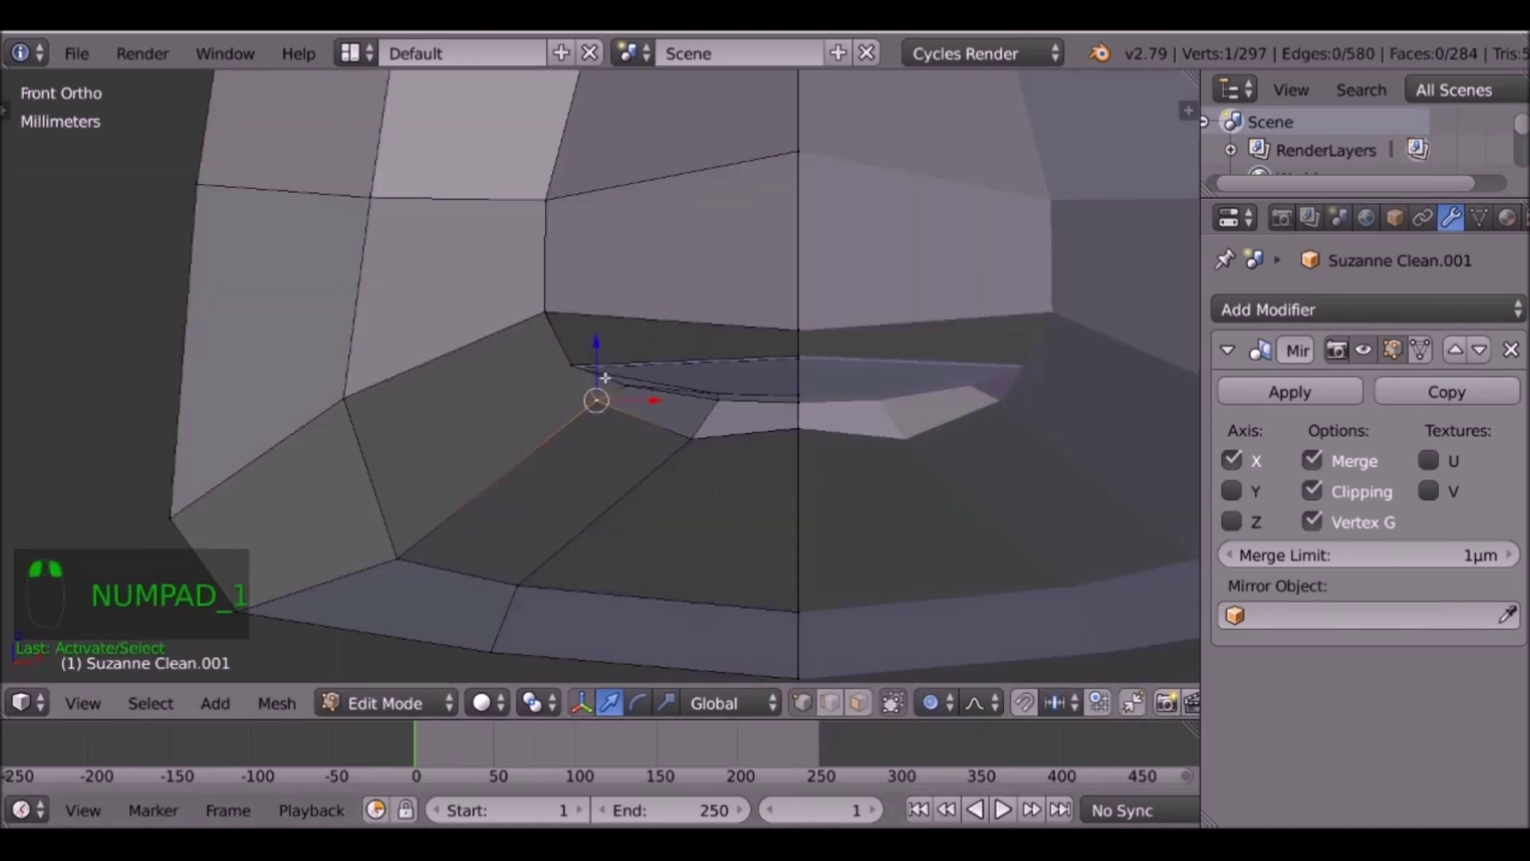
pyautogui.rightClick(592, 374)
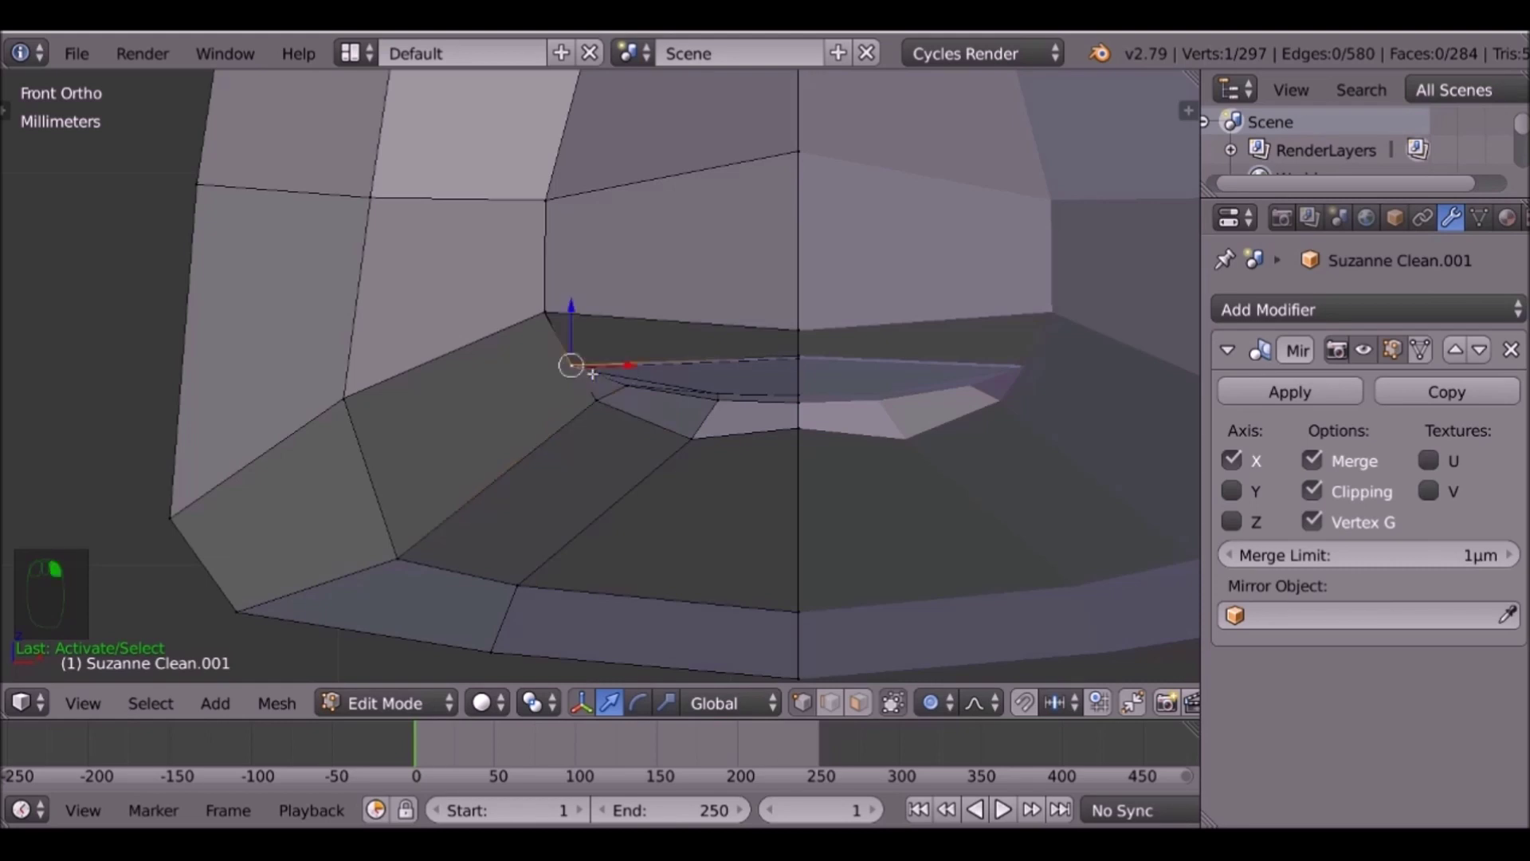
pyautogui.press('g')
pyautogui.rightClick(621, 389)
pyautogui.rightClick(632, 391)
pyautogui.press('g')
pyautogui.scroll(-8, 614, 398)
pyautogui.click(603, 413)
# Move the middle and center vertices of the lower lip upward to arch the lip line.
pyautogui.rightClick(694, 448)
pyautogui.press('g')
pyautogui.click(703, 426)
pyautogui.rightClick(811, 438)
pyautogui.press('g')
pyautogui.click(812, 382)
pyautogui.click(821, 325)
# Nudge individual vertices around the mouth along the X and Z axes to refine its outline.
pyautogui.press('Tab')
pyautogui.scroll(-4, 825, 325)
pyautogui.moveTo(825, 325); pyautogui.dragTo(569, 430, button='middle')
pyautogui.scroll(2, 571, 431)
pyautogui.press('Tab')
pyautogui.moveTo(642, 381); pyautogui.dragTo(609, 392)
pyautogui.scroll(6, 623, 386)
pyautogui.moveTo(559, 326); pyautogui.dragTo(558, 348)
pyautogui.rightClick(574, 226)
pyautogui.moveTo(630, 216); pyautogui.dragTo(598, 217)
pyautogui.press('Tab')
pyautogui.scroll(-8, 597, 239)
pyautogui.moveTo(598, 350); pyautogui.dragTo(710, 426, button='middle')
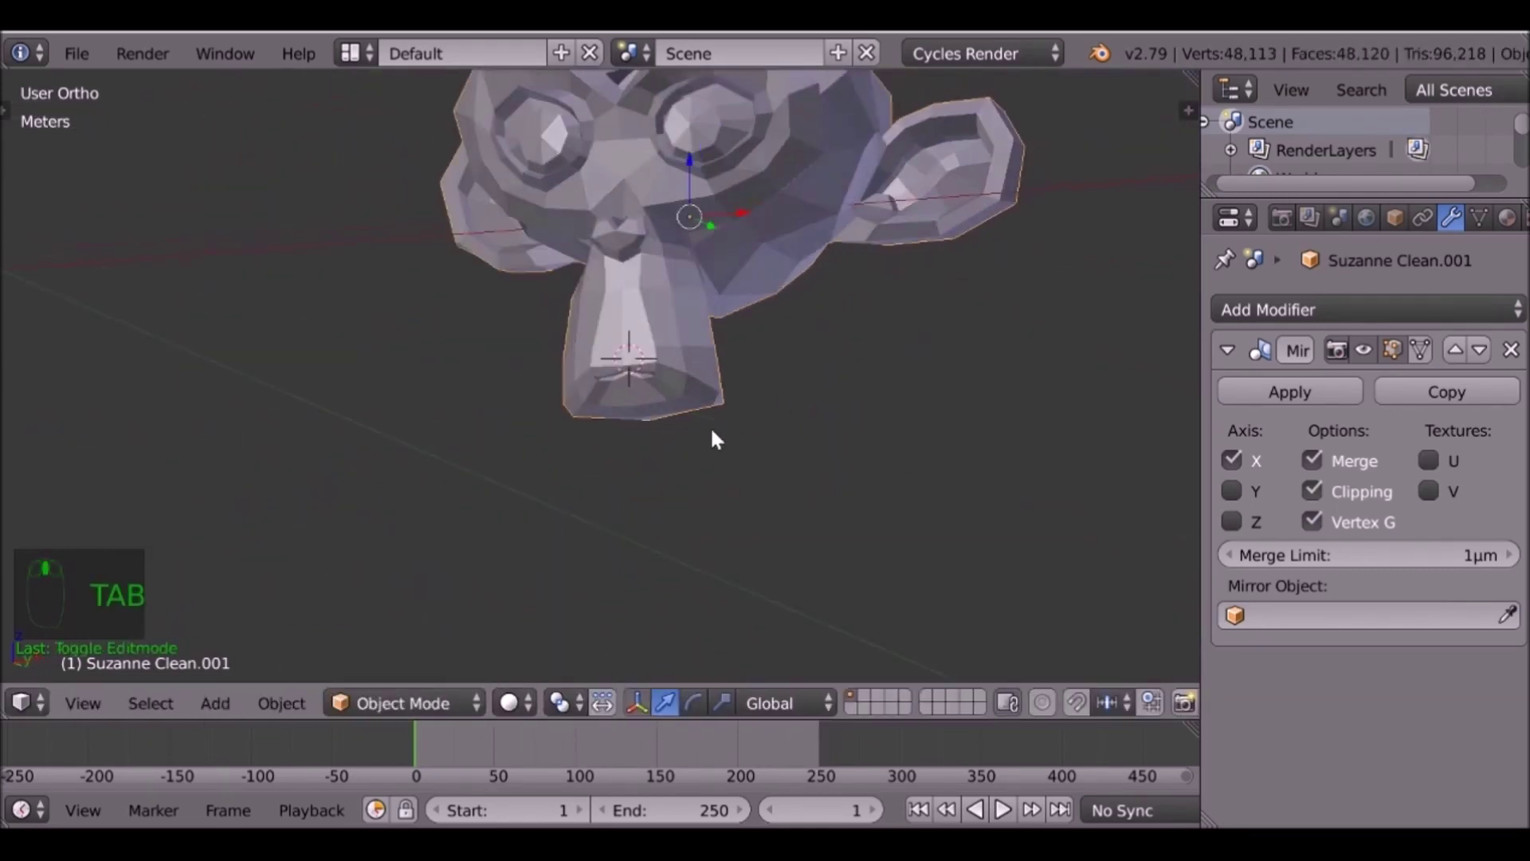
# Raise a lower-lip vertex slightly along Z and move the inner mouth-corner vertex outward and down in front view.
pyautogui.press('Tab')
pyautogui.scroll(8, 621, 428)
pyautogui.press('KP_1')
pyautogui.rightClick(540, 452)
pyautogui.moveTo(540, 399); pyautogui.dragTo(540, 387)
pyautogui.rightClick(457, 424)
pyautogui.rightClick(476, 431)
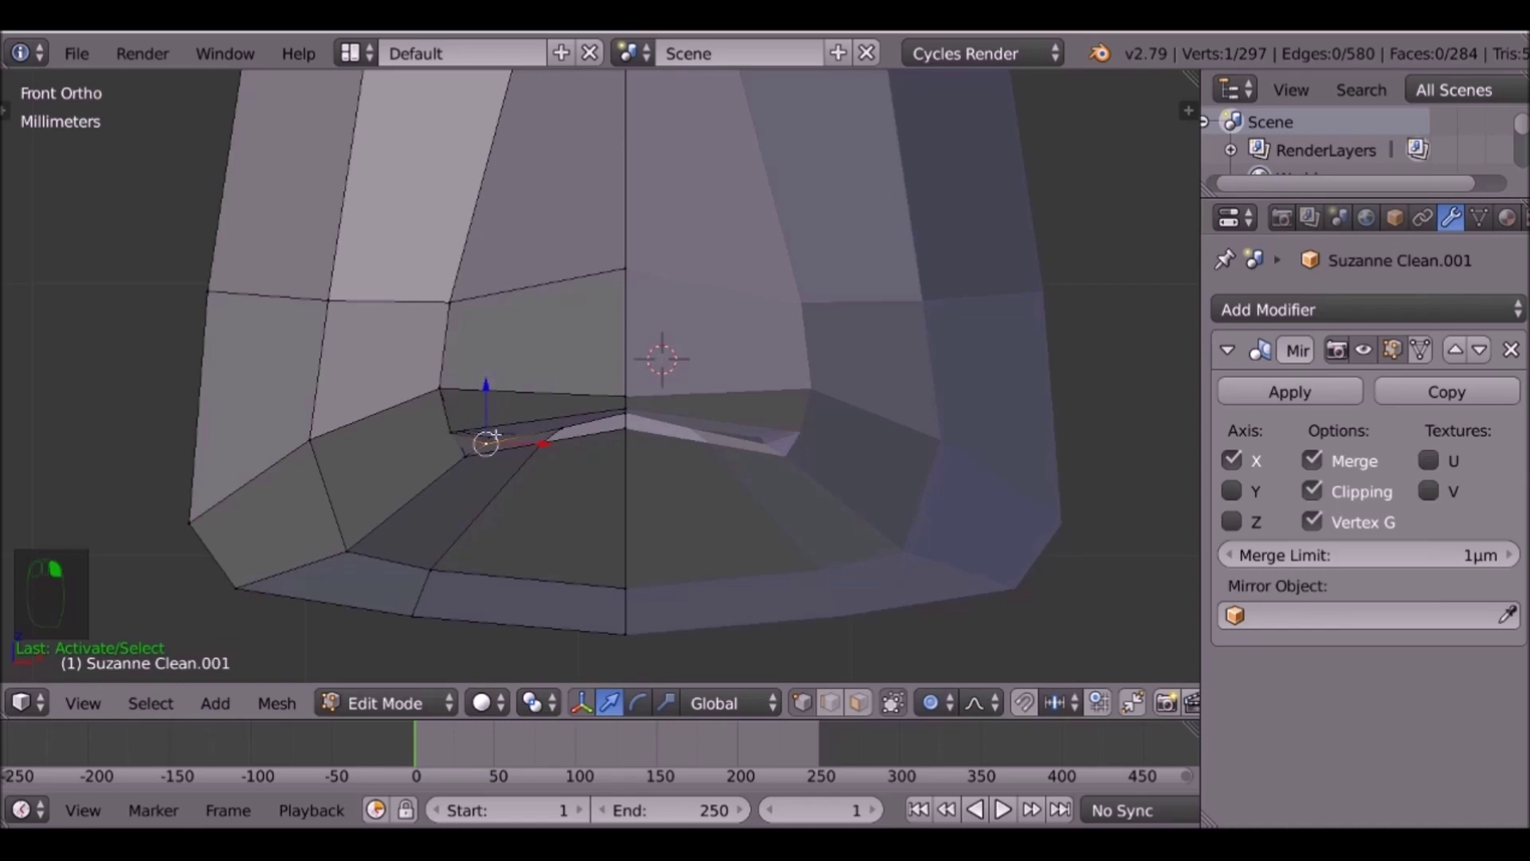
pyautogui.press('g')
pyautogui.scroll(-13, 478, 438)
pyautogui.click(415, 465)
pyautogui.press('Tab')
pyautogui.moveTo(505, 511); pyautogui.dragTo(591, 505, button='middle')
pyautogui.scroll(-6, 591, 505)
# Move the center forehead vertex between the brows upward.
pyautogui.press('Tab')
pyautogui.scroll(8, 591, 505)
pyautogui.rightClick(546, 281)
pyautogui.press('g')
pyautogui.click(542, 215)
pyautogui.press('Tab')
pyautogui.scroll(-6, 601, 255)
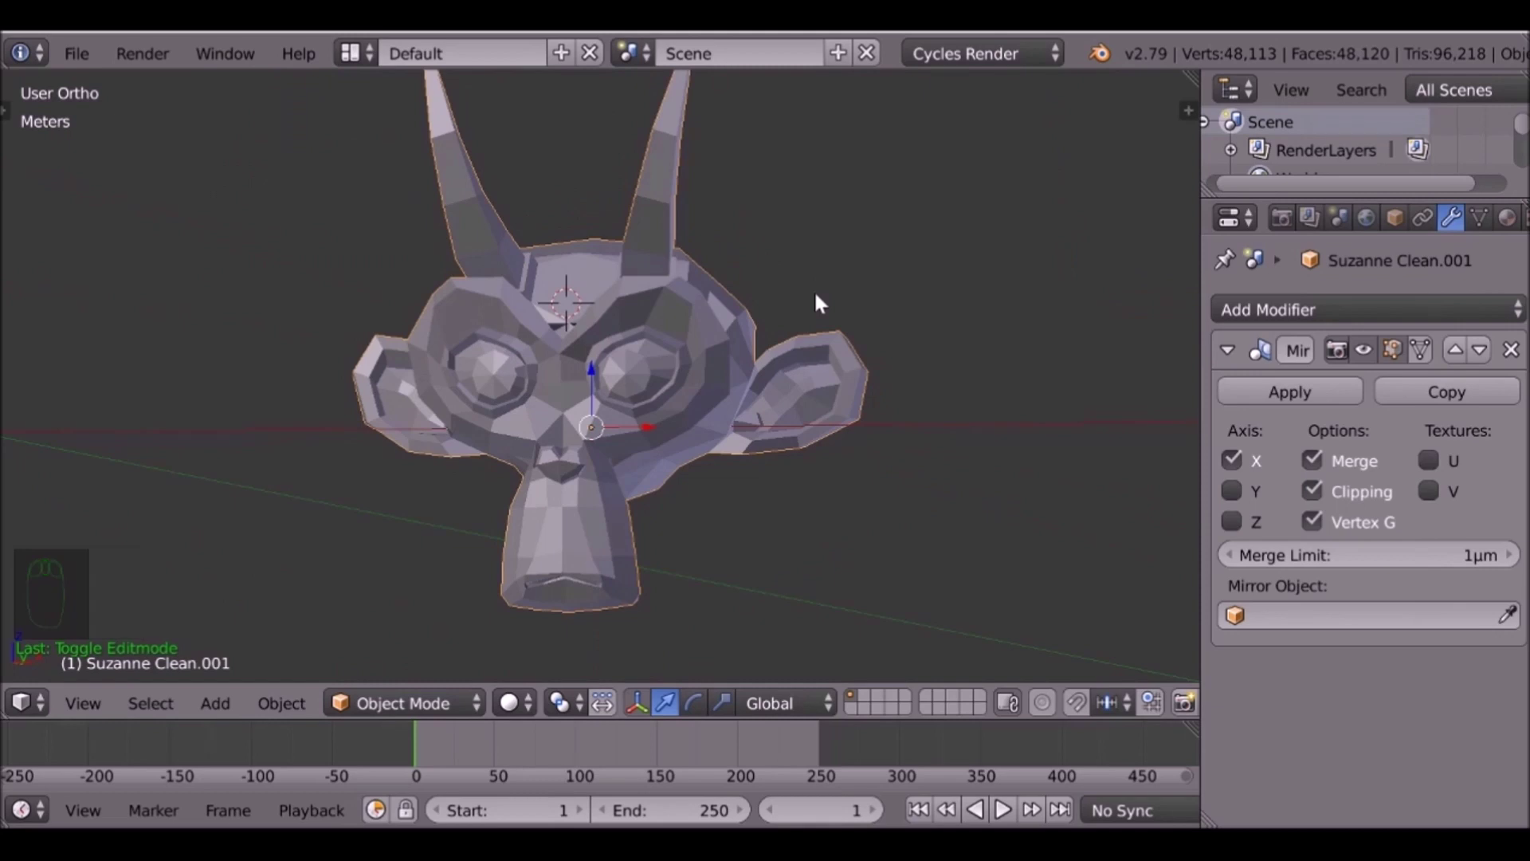
# Select the eight triangular faces at the eyeball's center, grow the selection once and narrow it along X into a vertical slit pupil.
pyautogui.scroll(3, 814, 289)
pyautogui.scroll(-1, 628, 428)
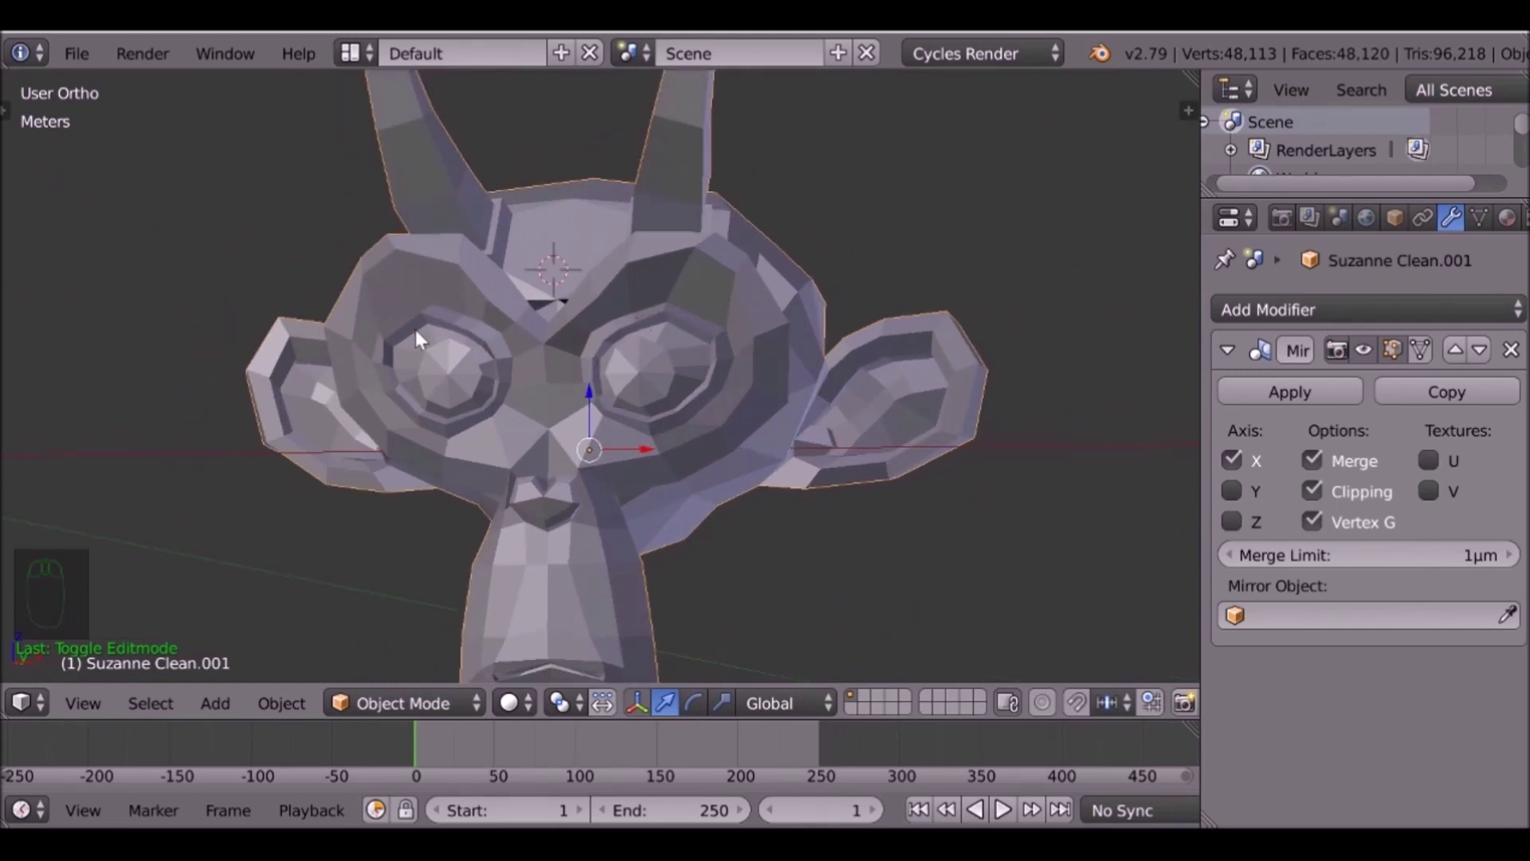
pyautogui.press('Tab')
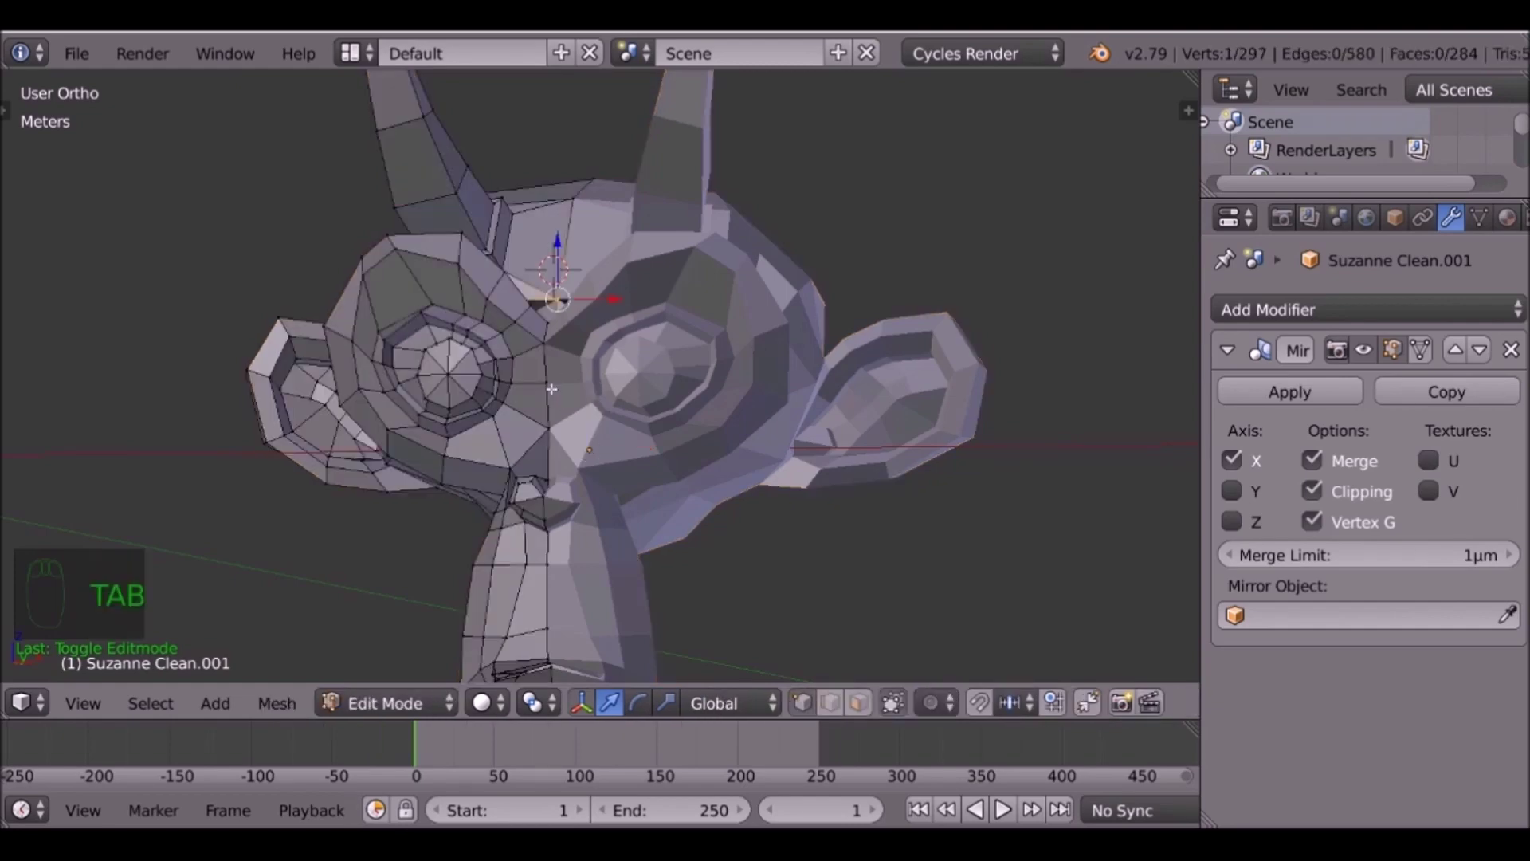
pyautogui.scroll(3, 489, 396)
pyautogui.moveTo(361, 360); pyautogui.dragTo(661, 311, button='middle')
pyautogui.scroll(3, 661, 311)
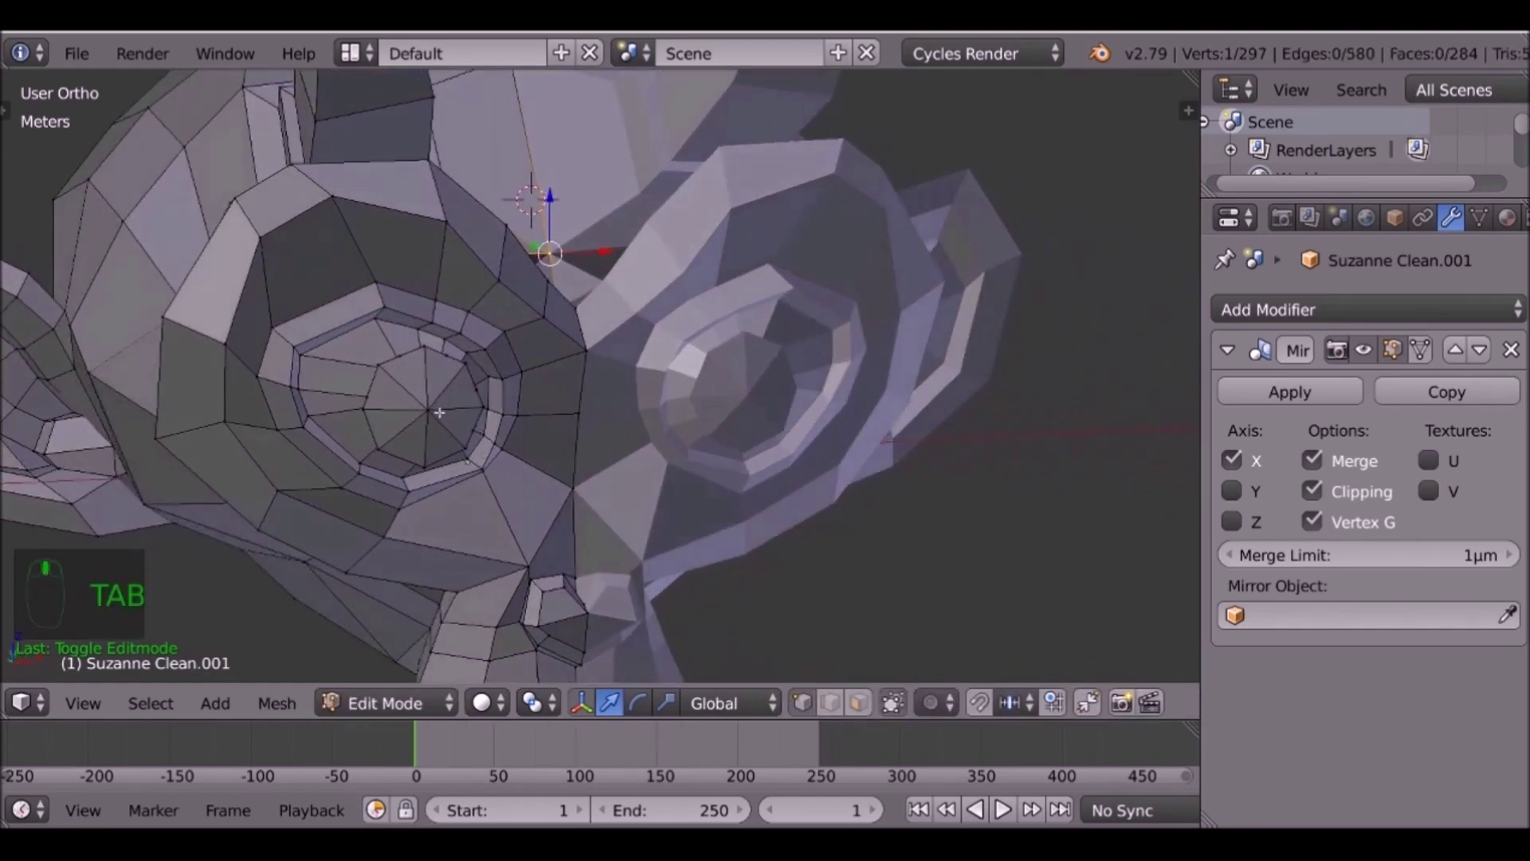
pyautogui.press('KP_1')
pyautogui.scroll(3, 601, 311)
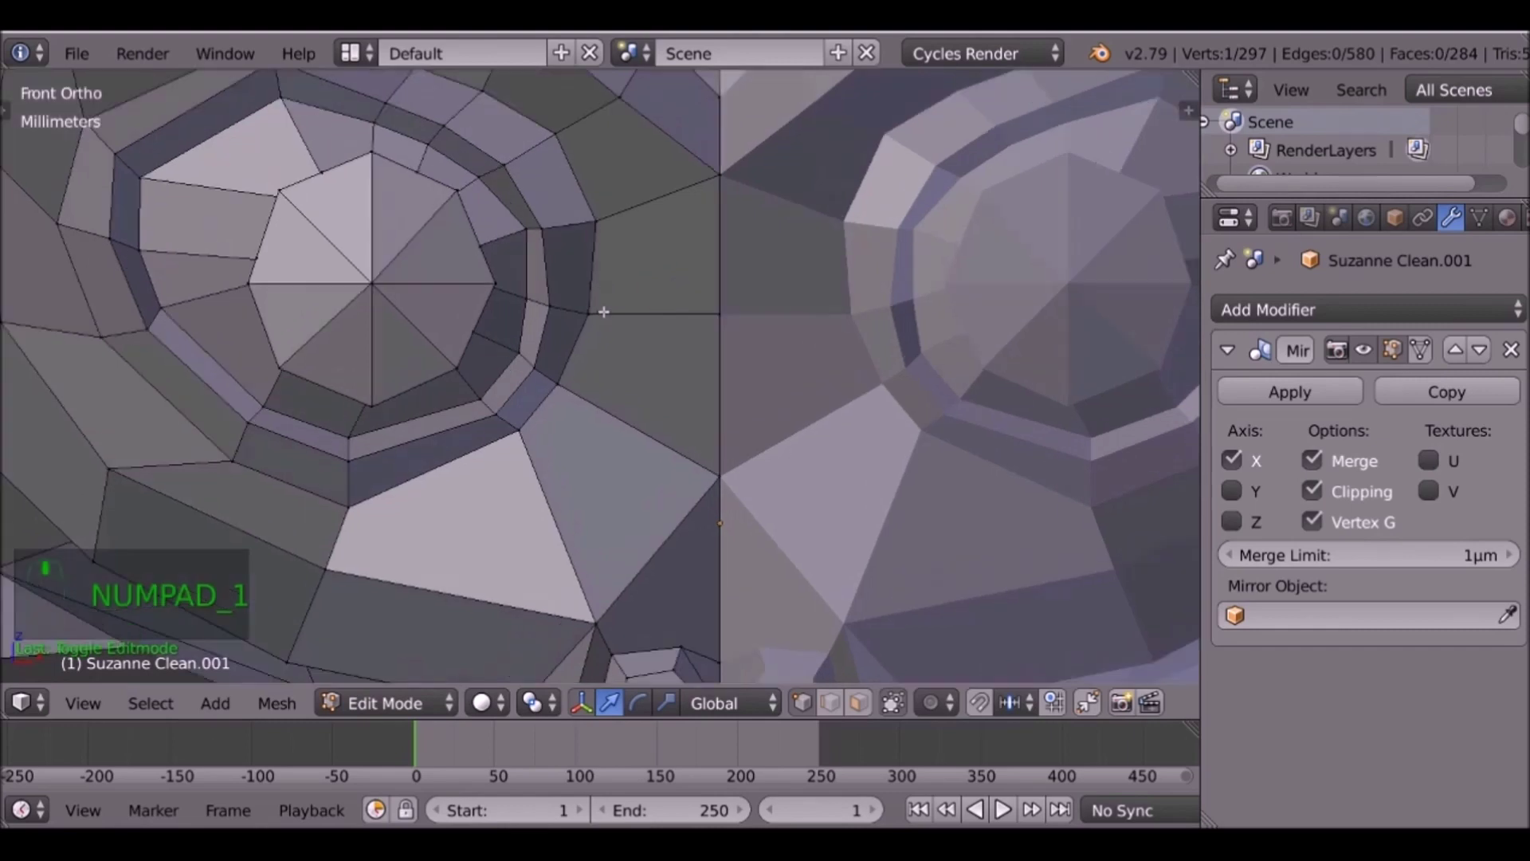
pyautogui.click(858, 702)
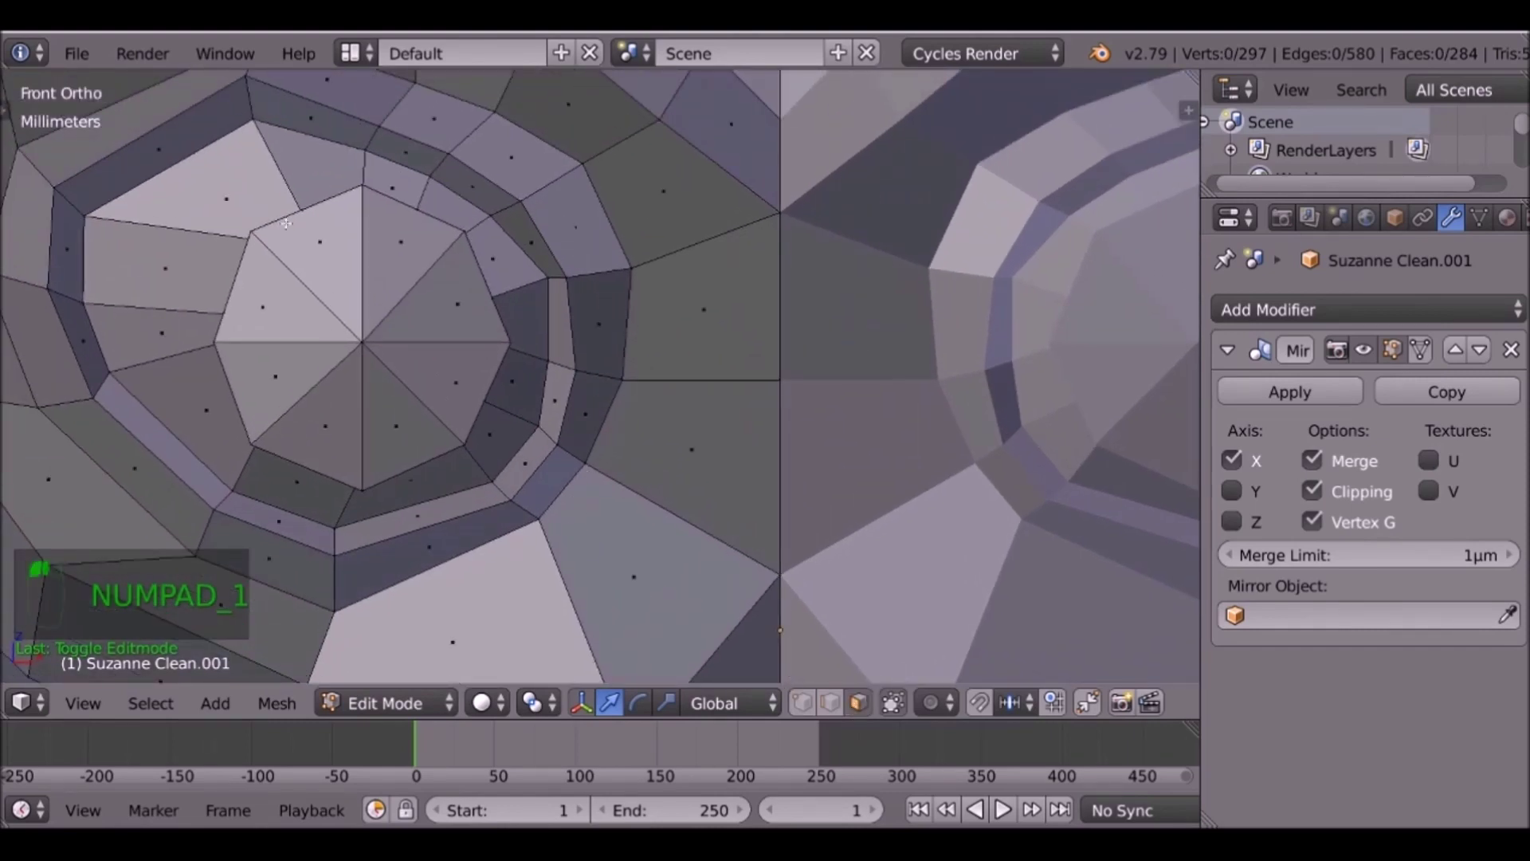
pyautogui.rightClick(320, 242)
pyautogui.keyDown('shift'); pyautogui.rightClick(397, 254); pyautogui.keyUp('shift')
pyautogui.keyDown('shift'); pyautogui.rightClick(446, 305); pyautogui.keyUp('shift')
pyautogui.keyDown('shift'); pyautogui.rightClick(446, 377); pyautogui.keyUp('shift')
pyautogui.keyDown('shift'); pyautogui.rightClick(390, 406); pyautogui.keyUp('shift')
pyautogui.keyDown('shift'); pyautogui.rightClick(325, 425); pyautogui.keyUp('shift')
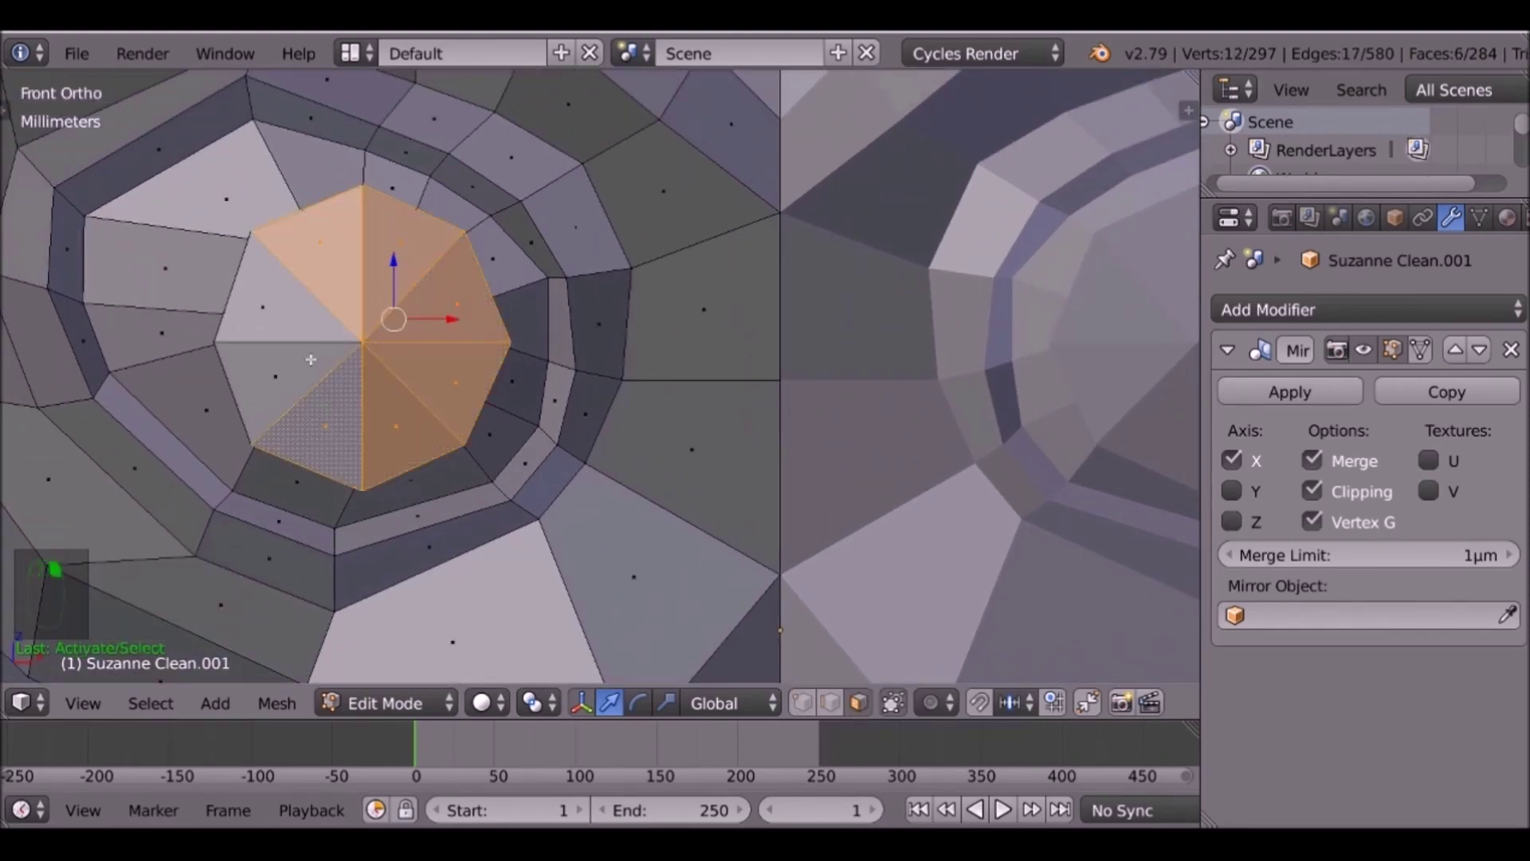
pyautogui.keyDown('shift'); pyautogui.rightClick(277, 377); pyautogui.keyUp('shift')
pyautogui.keyDown('shift'); pyautogui.rightClick(267, 306); pyautogui.keyUp('shift')
pyautogui.press('ctrl+KP_Add')
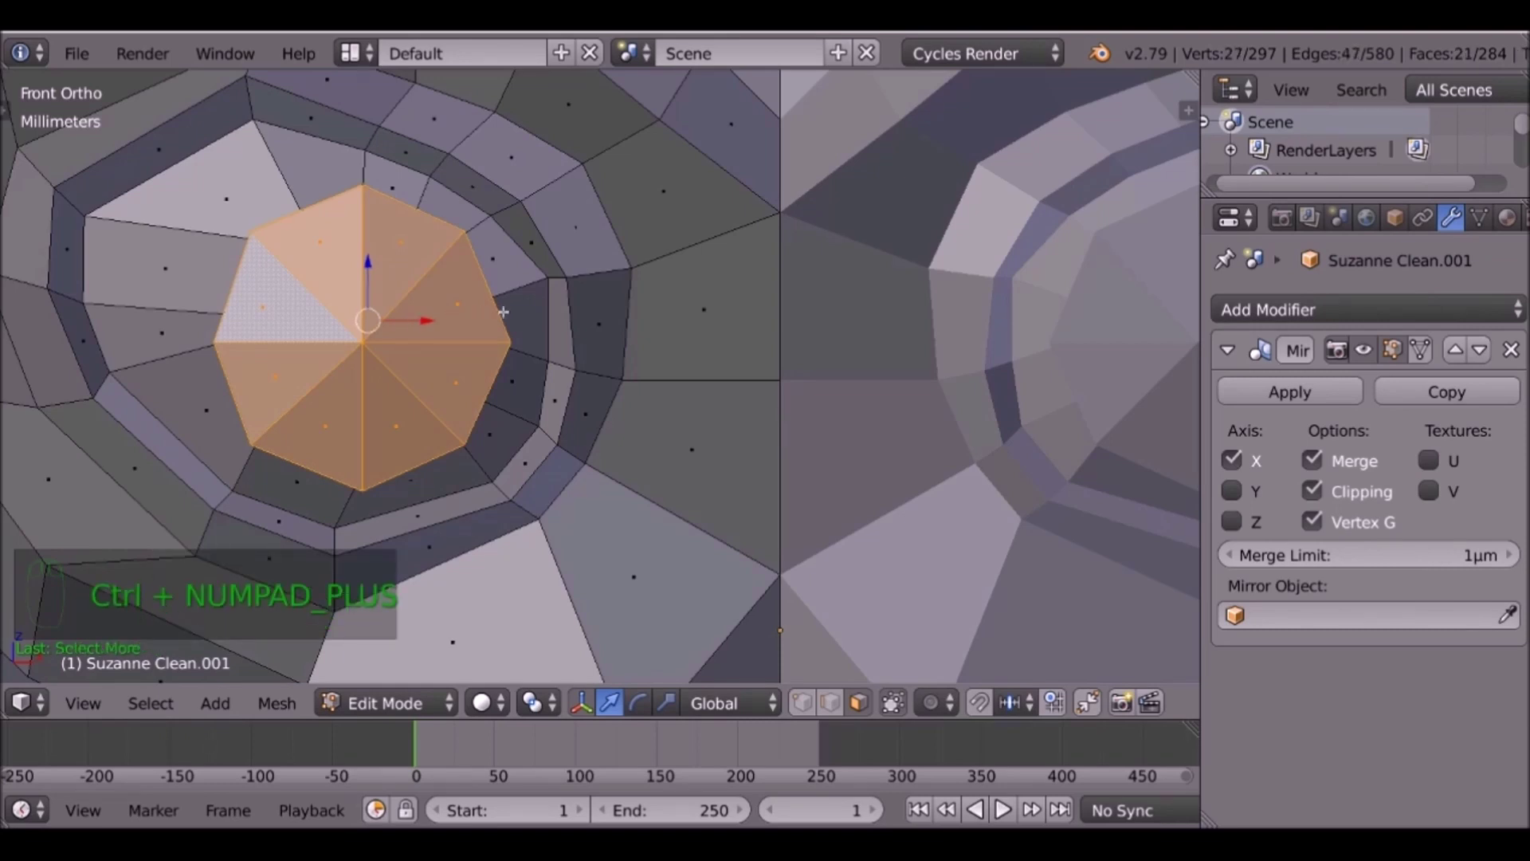
pyautogui.press('s')
pyautogui.press('x')
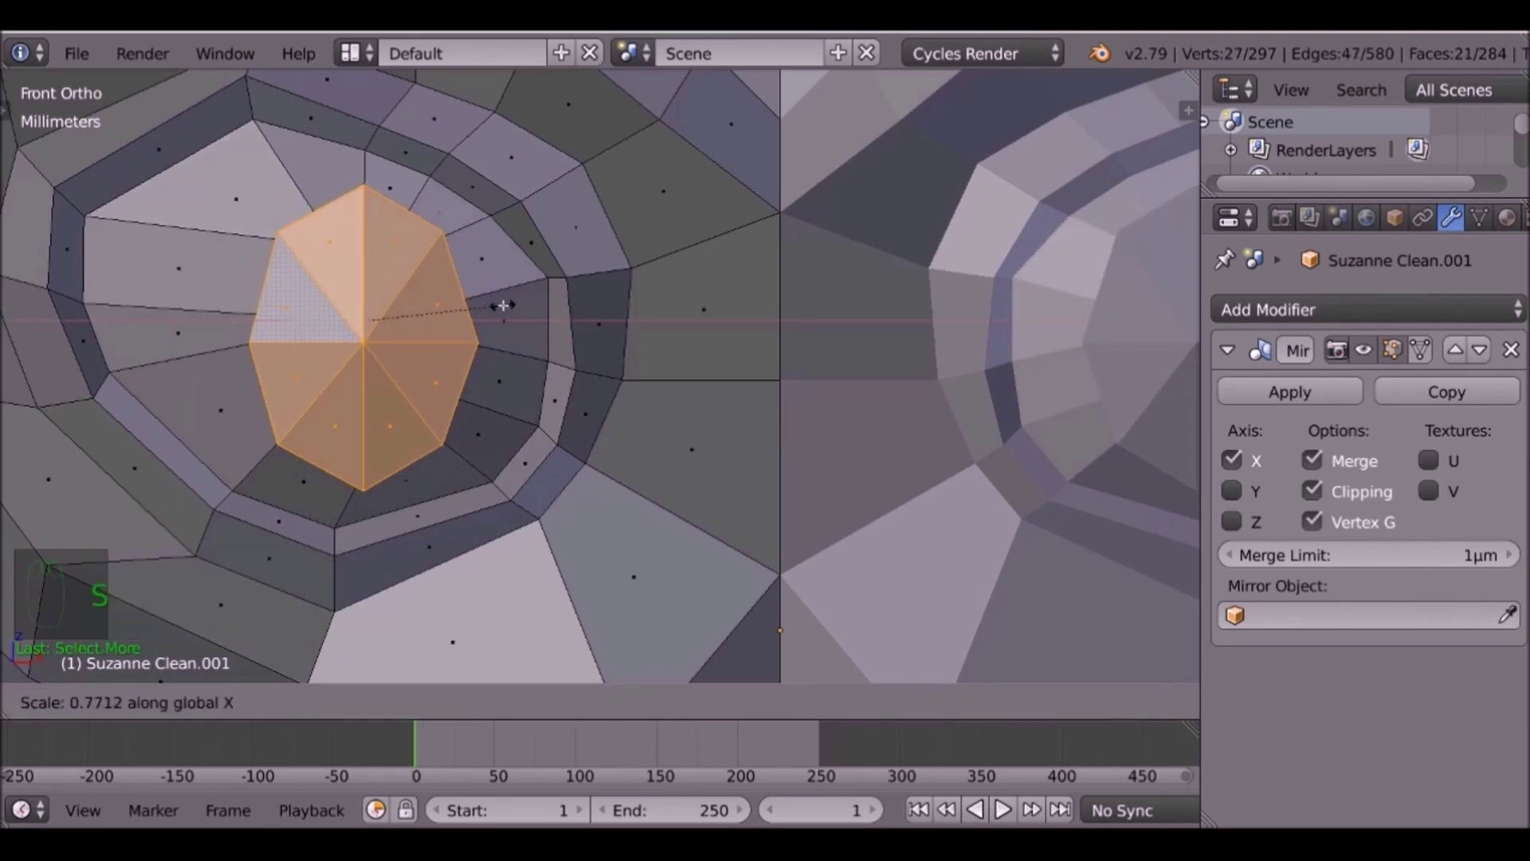
pyautogui.click(421, 334)
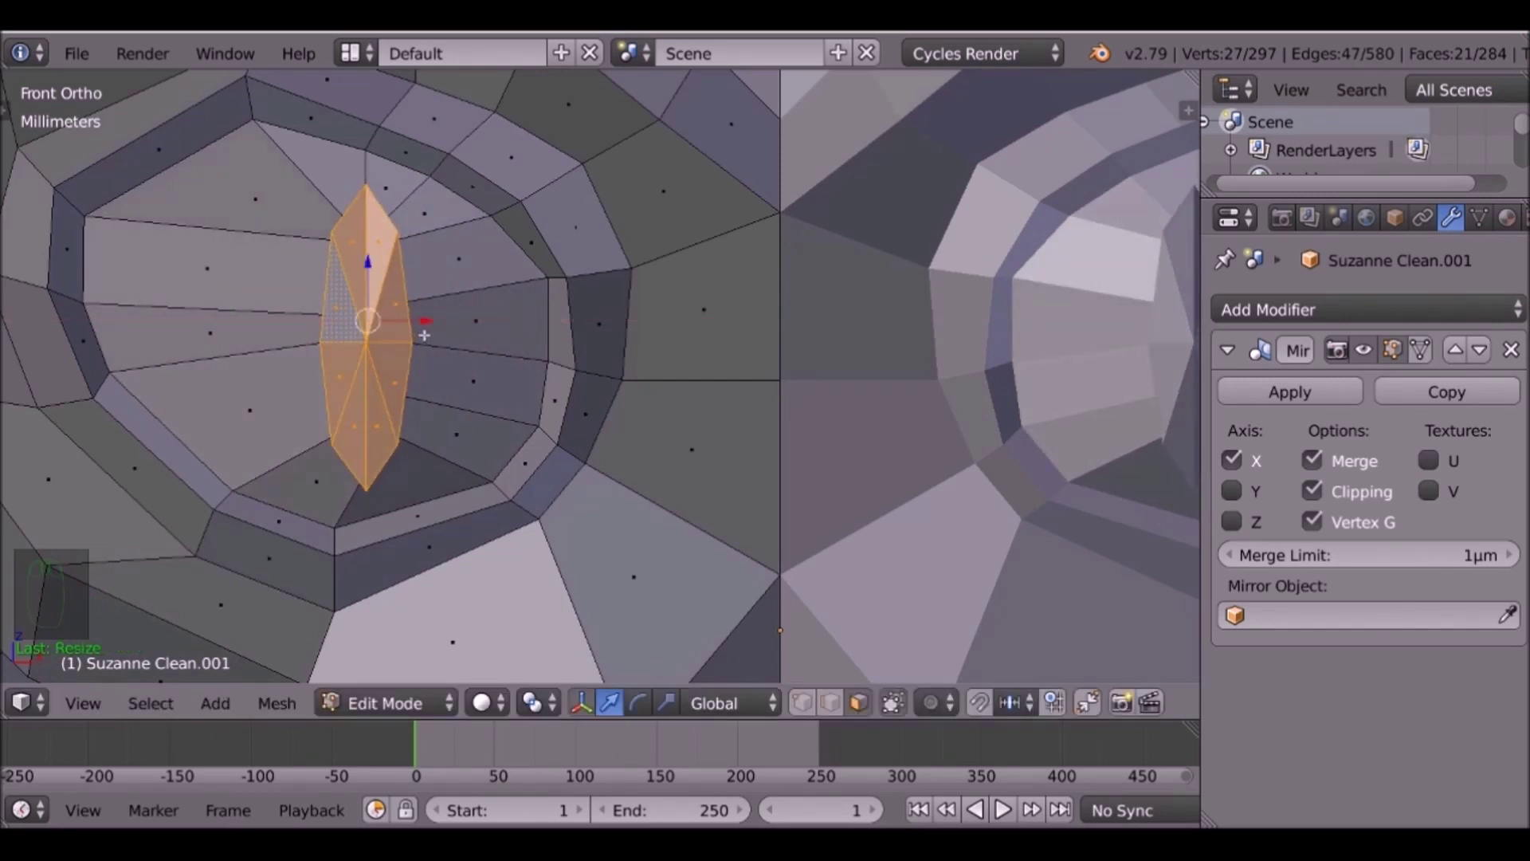
# Rotate the slit pupil geometry in top wireframe view to align it with the surface of the eye.
pyautogui.press('KP_7')
pyautogui.keyDown('shift'); pyautogui.moveTo(483, 514); pyautogui.dragTo(541, 151, button='middle'); pyautogui.keyUp('shift')
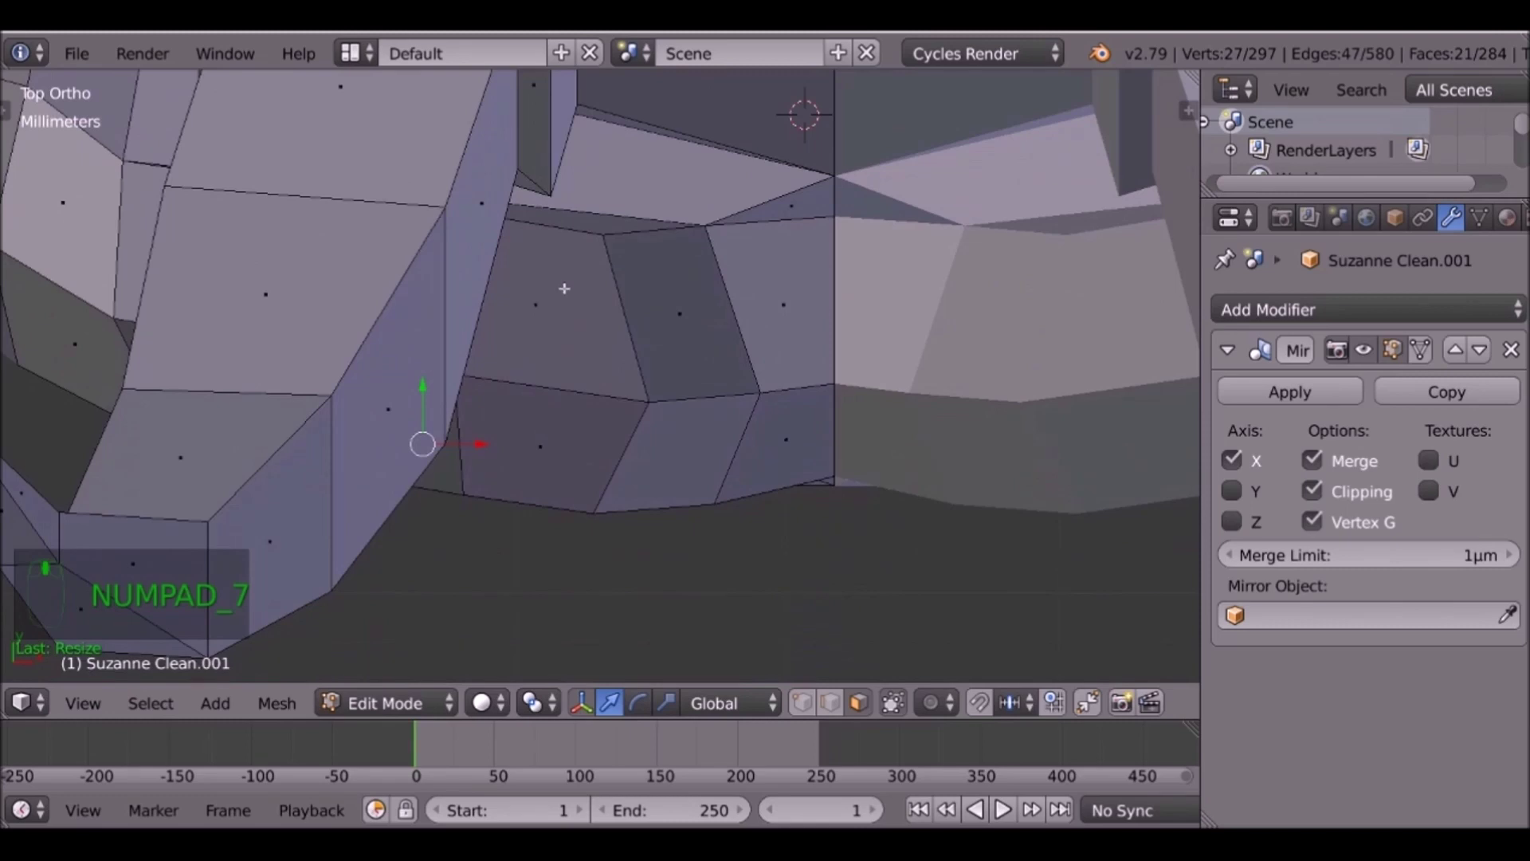
pyautogui.press('z')
pyautogui.scroll(4, 461, 429)
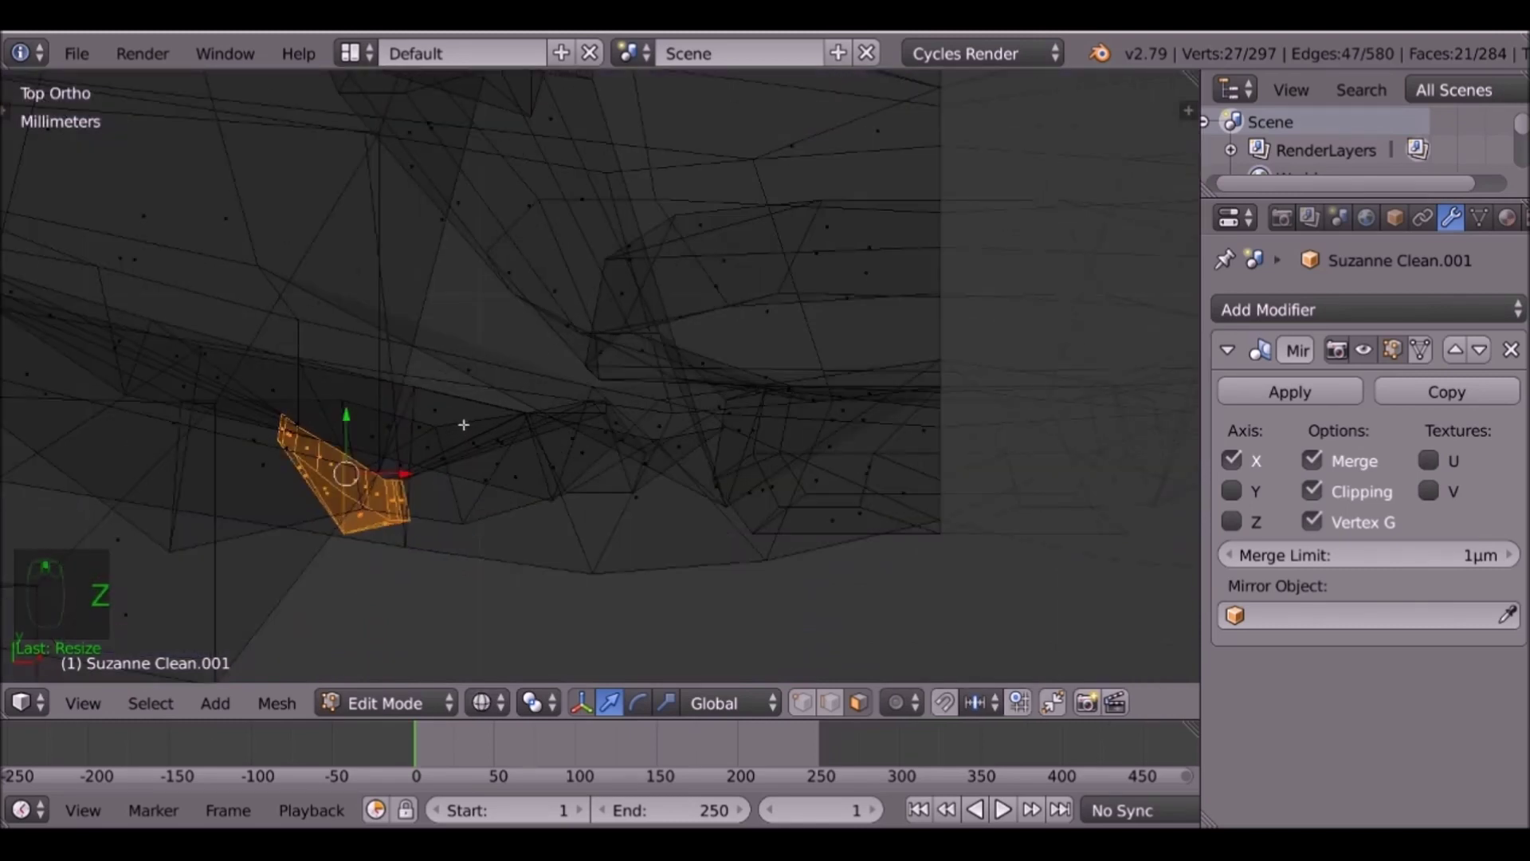
pyautogui.press('r')
pyautogui.click(681, 224)
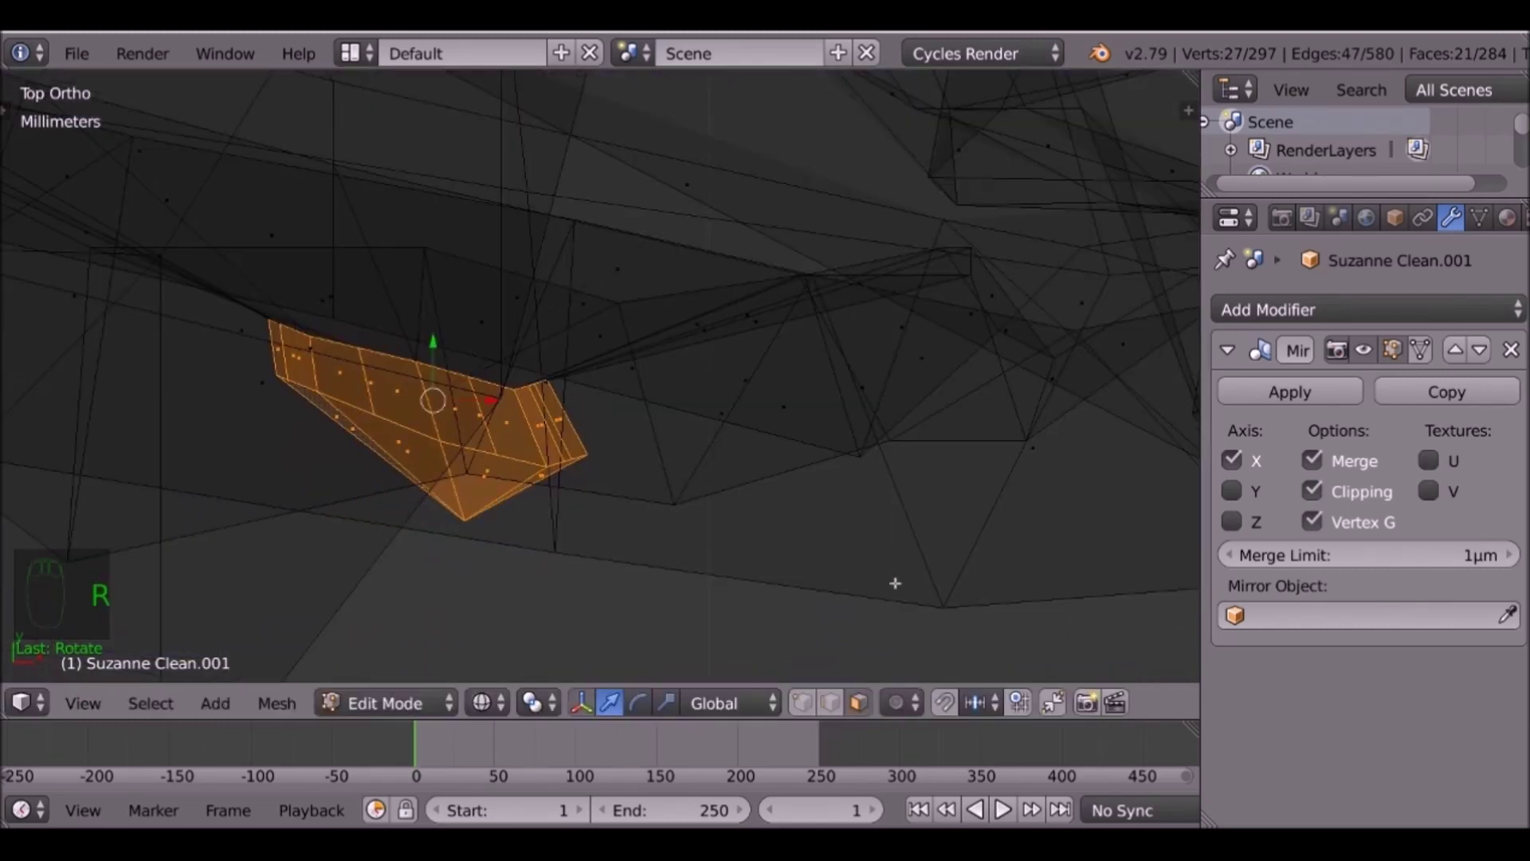
# Select the pupil's rear edge loop in edge selection mode and flatten it by scaling to 0 along Y.
pyautogui.click(846, 702)
pyautogui.rightClick(402, 354)
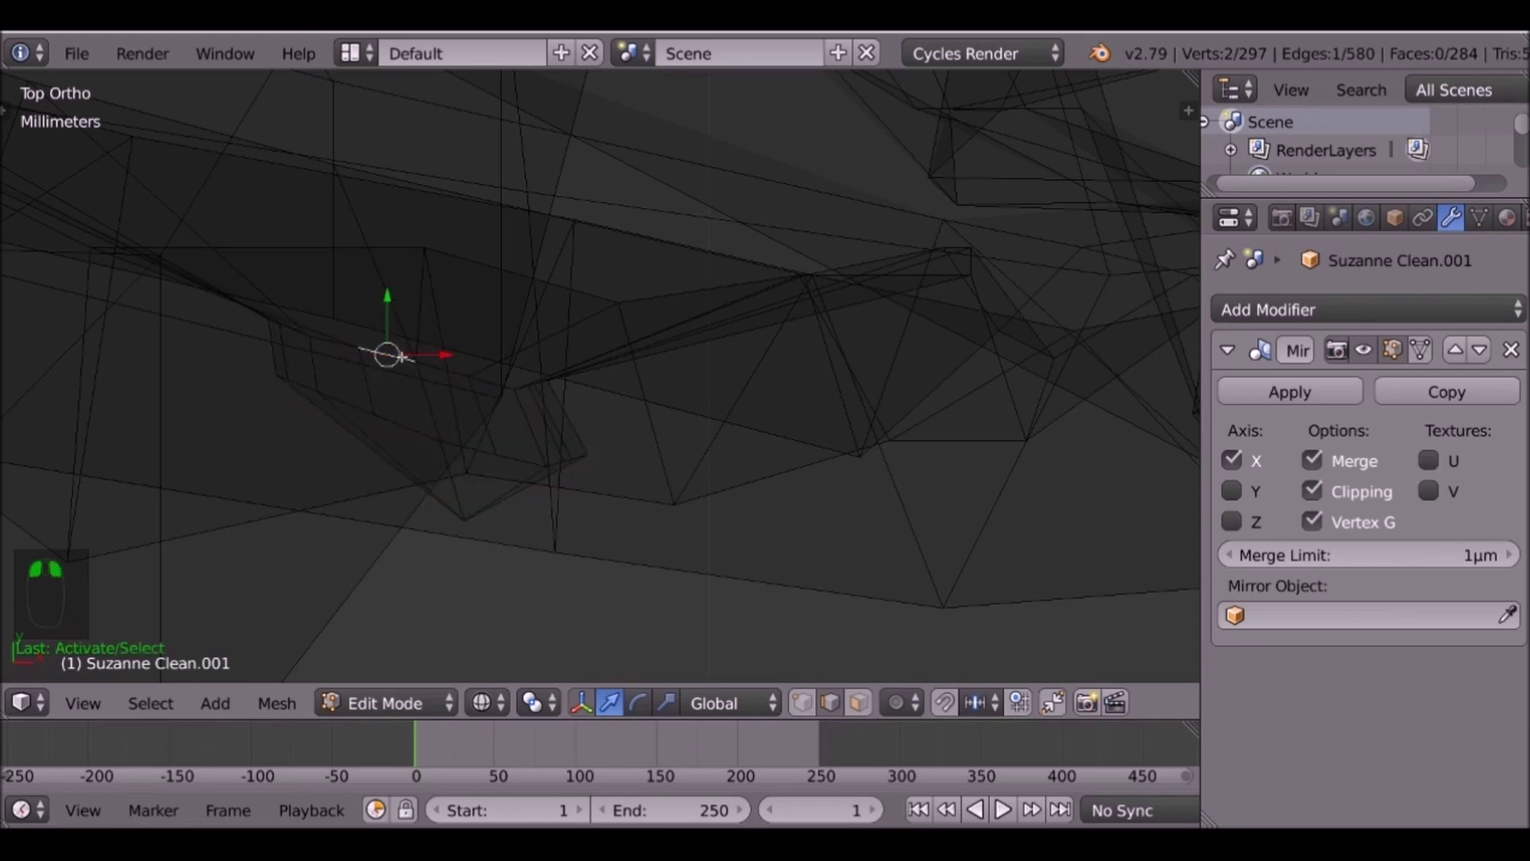
pyautogui.keyDown('alt'); pyautogui.rightClick(402, 357); pyautogui.keyUp('alt')
pyautogui.press('s')
pyautogui.press('y')
pyautogui.press('0')
pyautogui.press('Return')
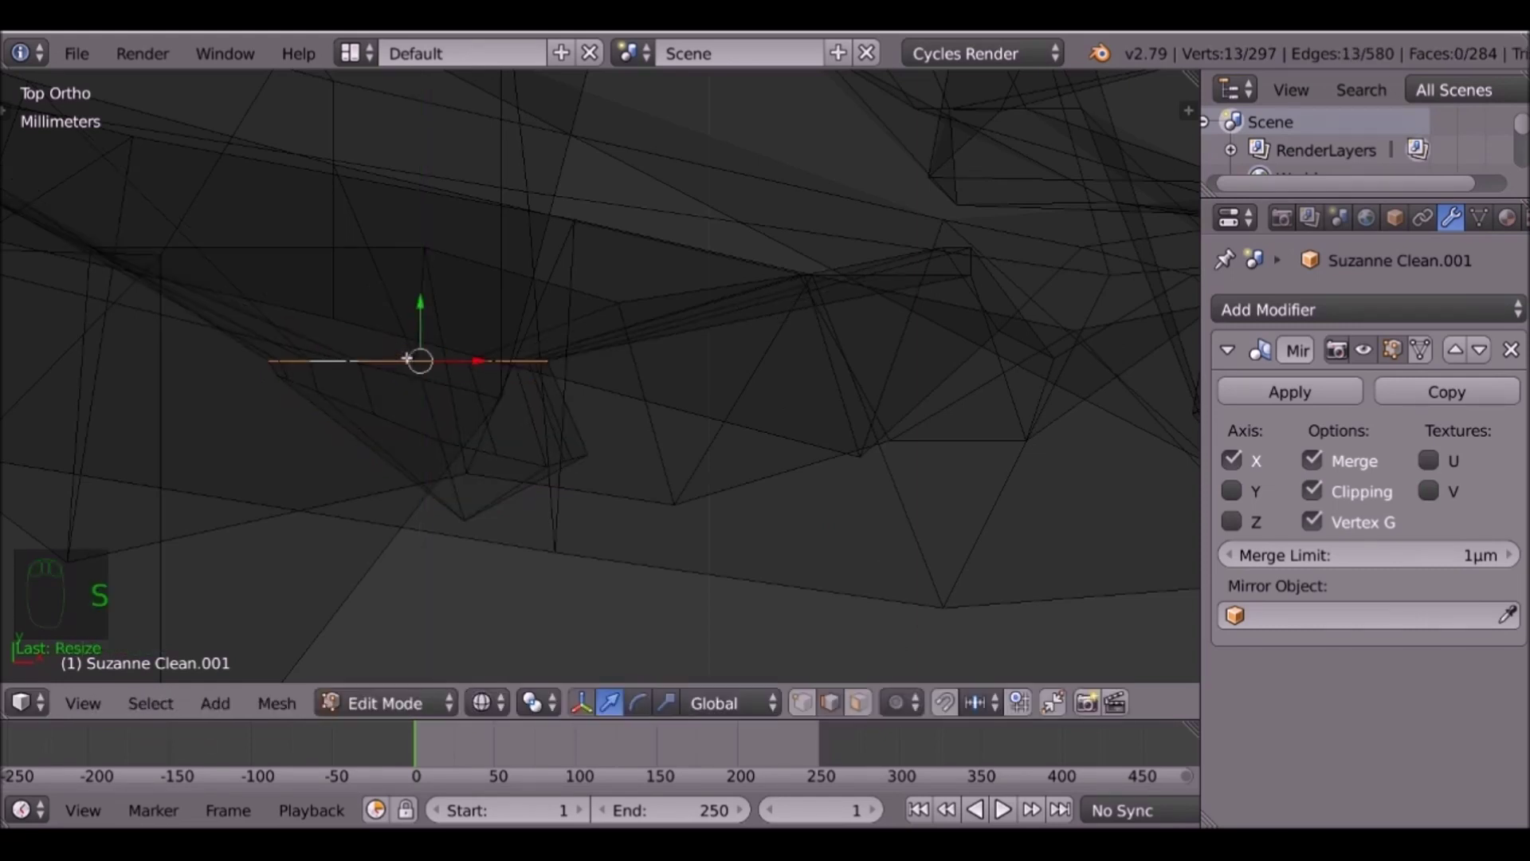
# Rotate the flattened rear loop about 7 degrees and shift it slightly back into the eye.
pyautogui.press('r')
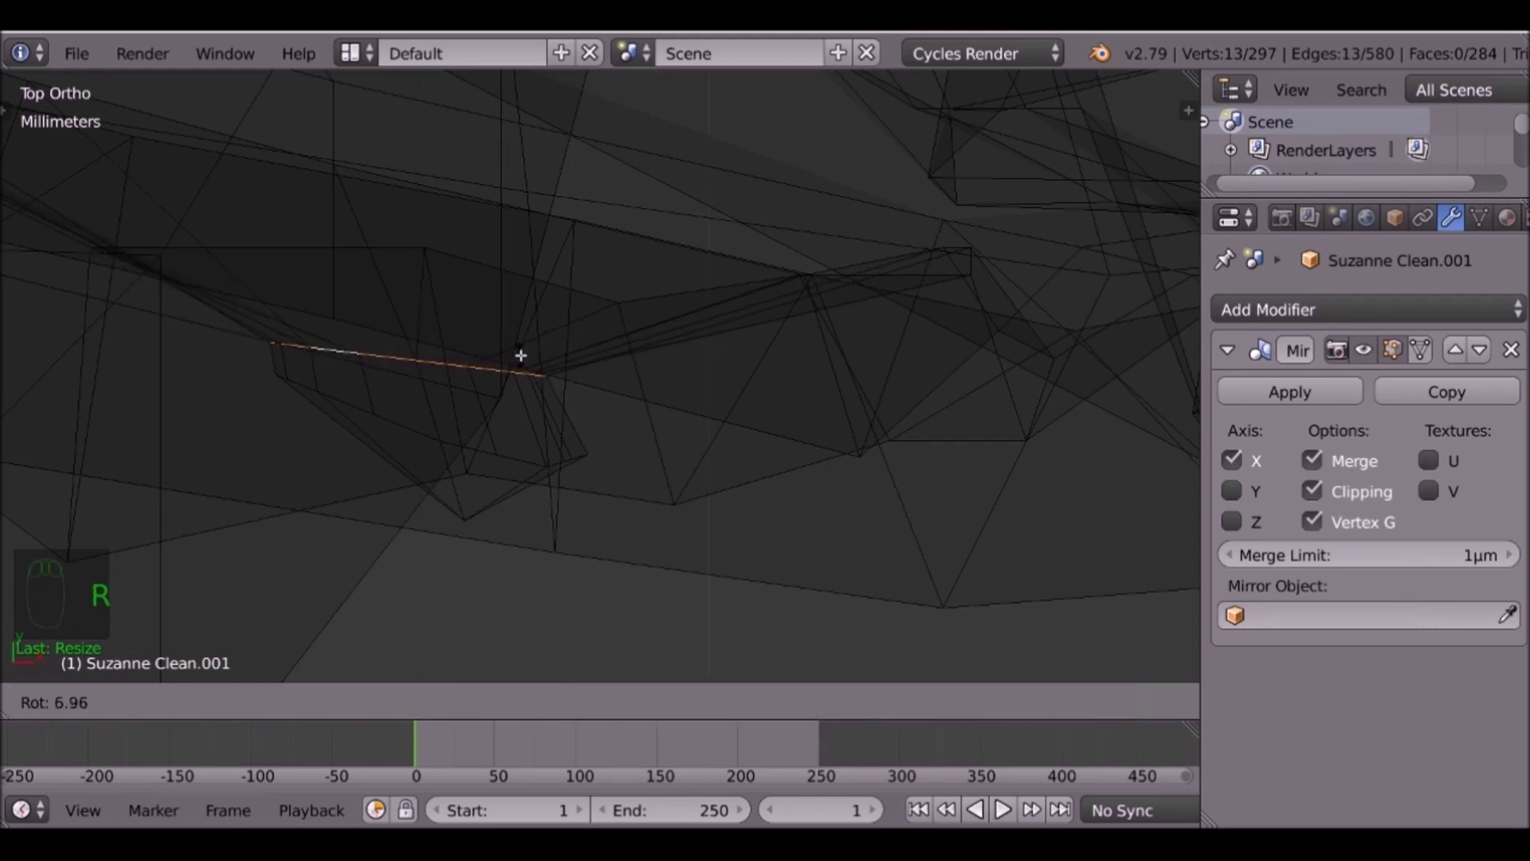
pyautogui.click(520, 355)
pyautogui.press('g')
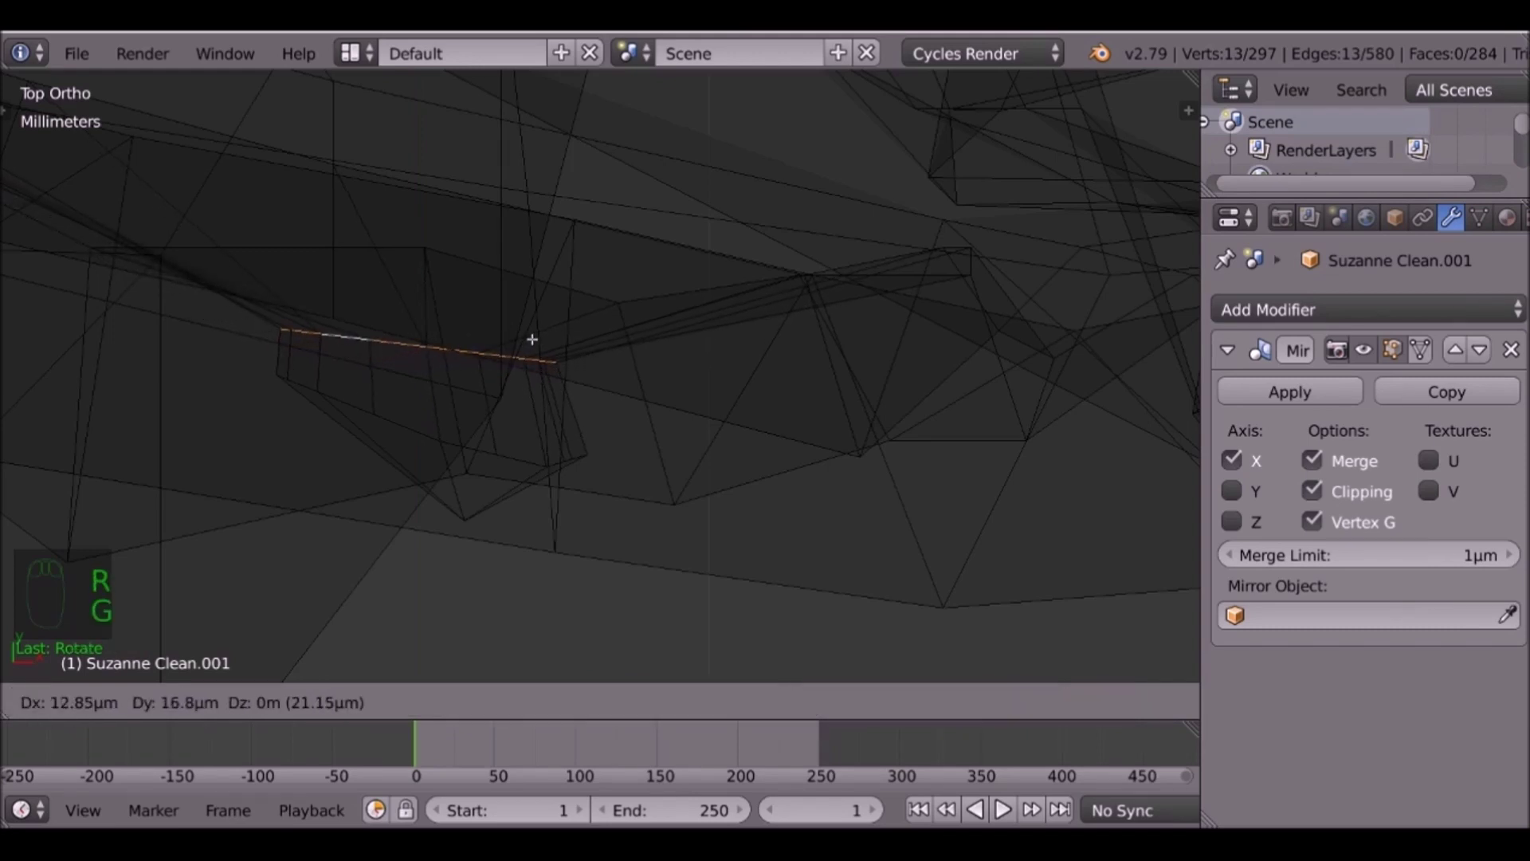
pyautogui.click(531, 341)
# Select all segments of the pupil's front edge loop and flatten it by scaling to 0 along Y.
pyautogui.keyDown('alt'); pyautogui.rightClick(519, 453); pyautogui.keyUp('alt')
pyautogui.moveTo(519, 454)
pyautogui.mouseDown(button='middle')
pyautogui.moveTo(567, 437)
pyautogui.moveTo(570, 407)
pyautogui.moveTo(478, 354)
pyautogui.moveTo(523, 448)
pyautogui.mouseUp(button='middle')
pyautogui.press('z')
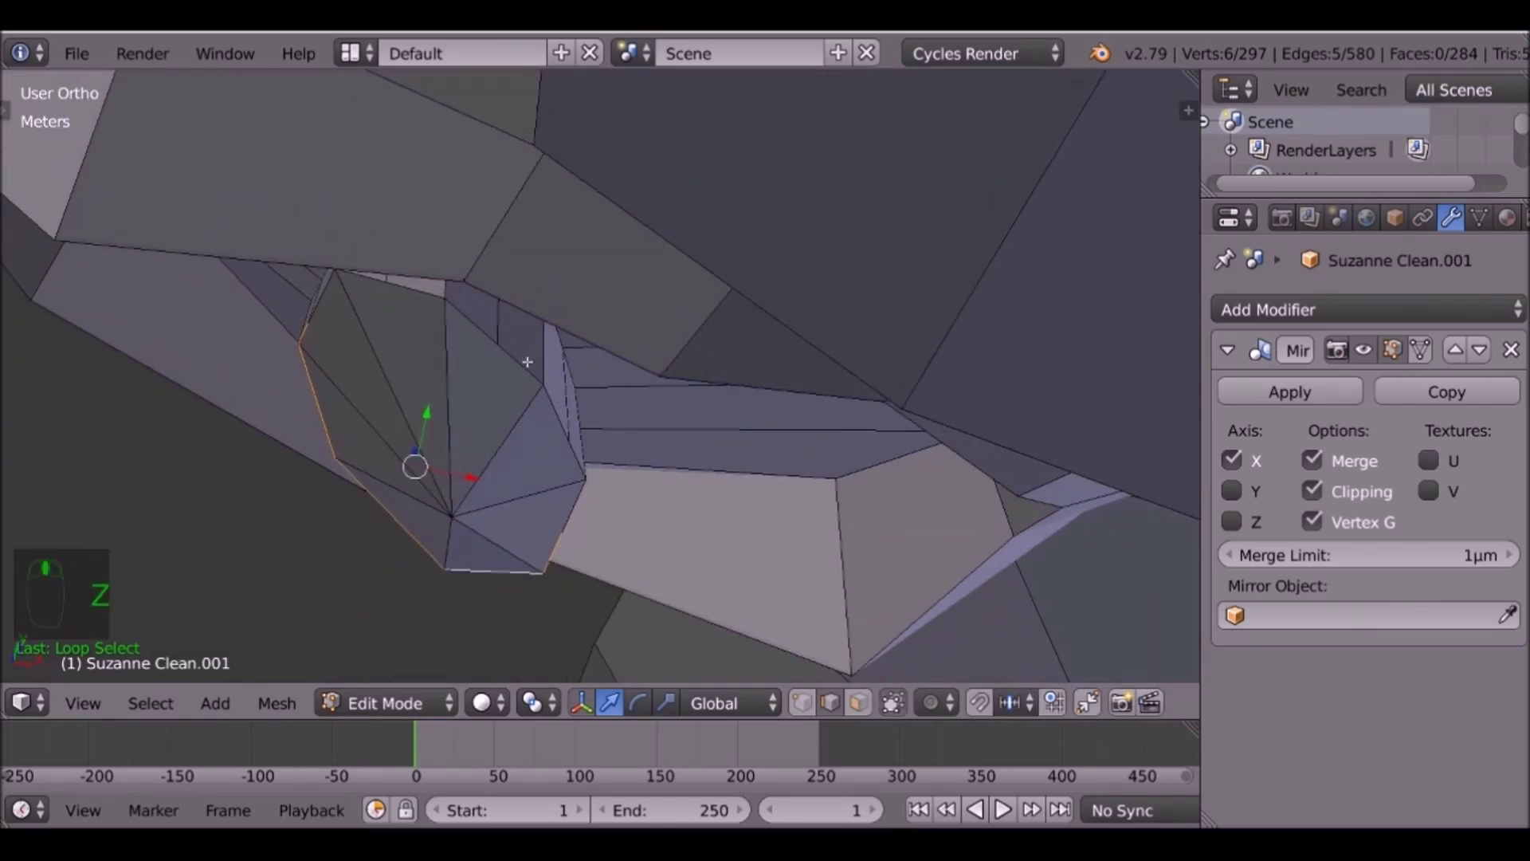
pyautogui.keyDown('shift'); pyautogui.rightClick(502, 353); pyautogui.keyUp('shift')
pyautogui.keyDown('shift'); pyautogui.rightClick(578, 474); pyautogui.keyUp('shift')
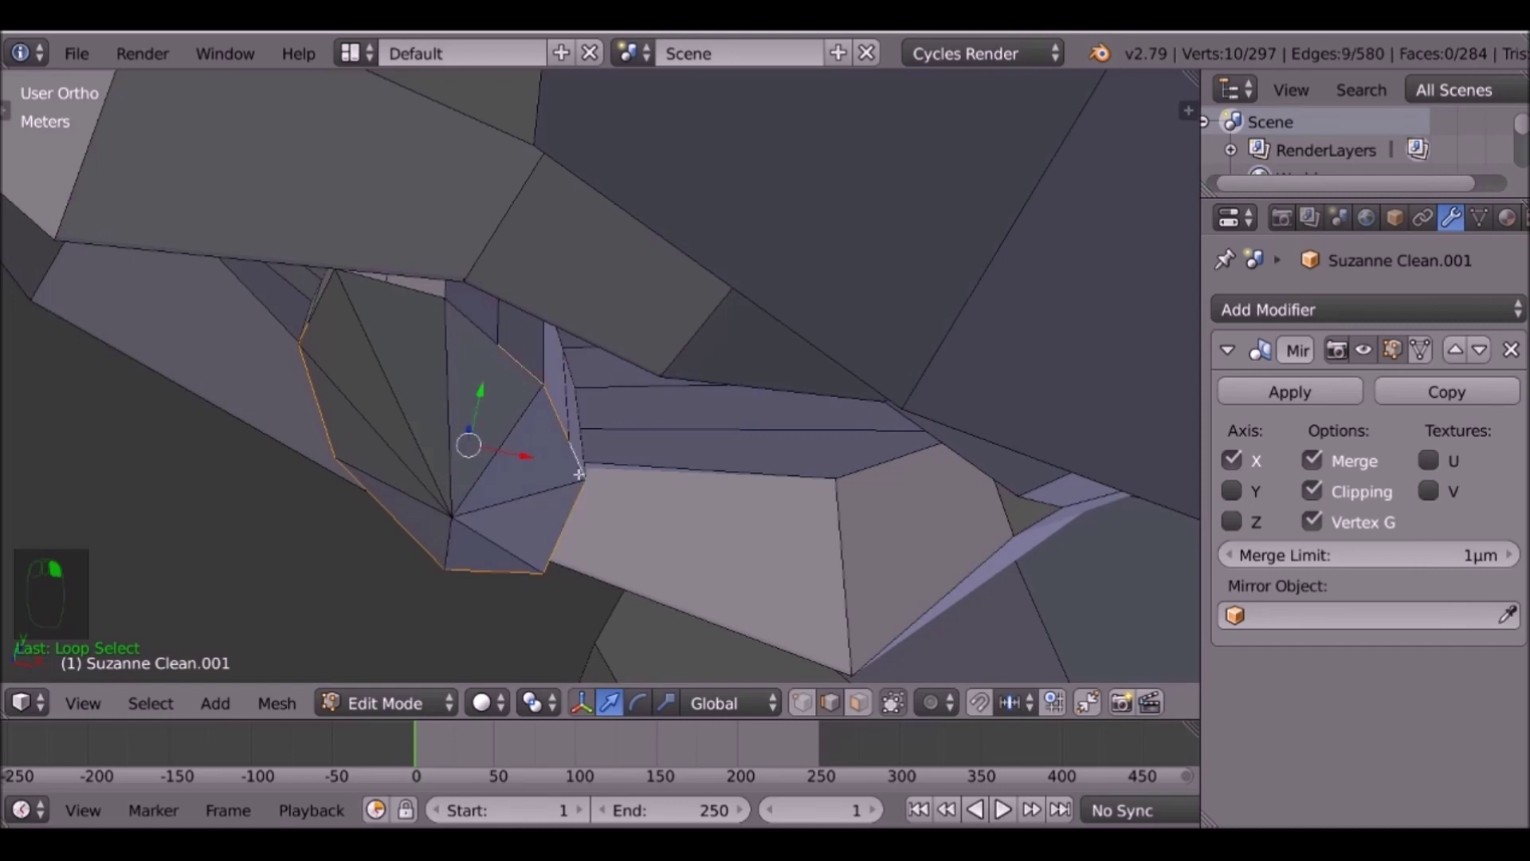
pyautogui.keyDown('shift'); pyautogui.rightClick(456, 319); pyautogui.keyUp('shift')
pyautogui.moveTo(332, 300); pyautogui.dragTo(453, 290, button='middle')
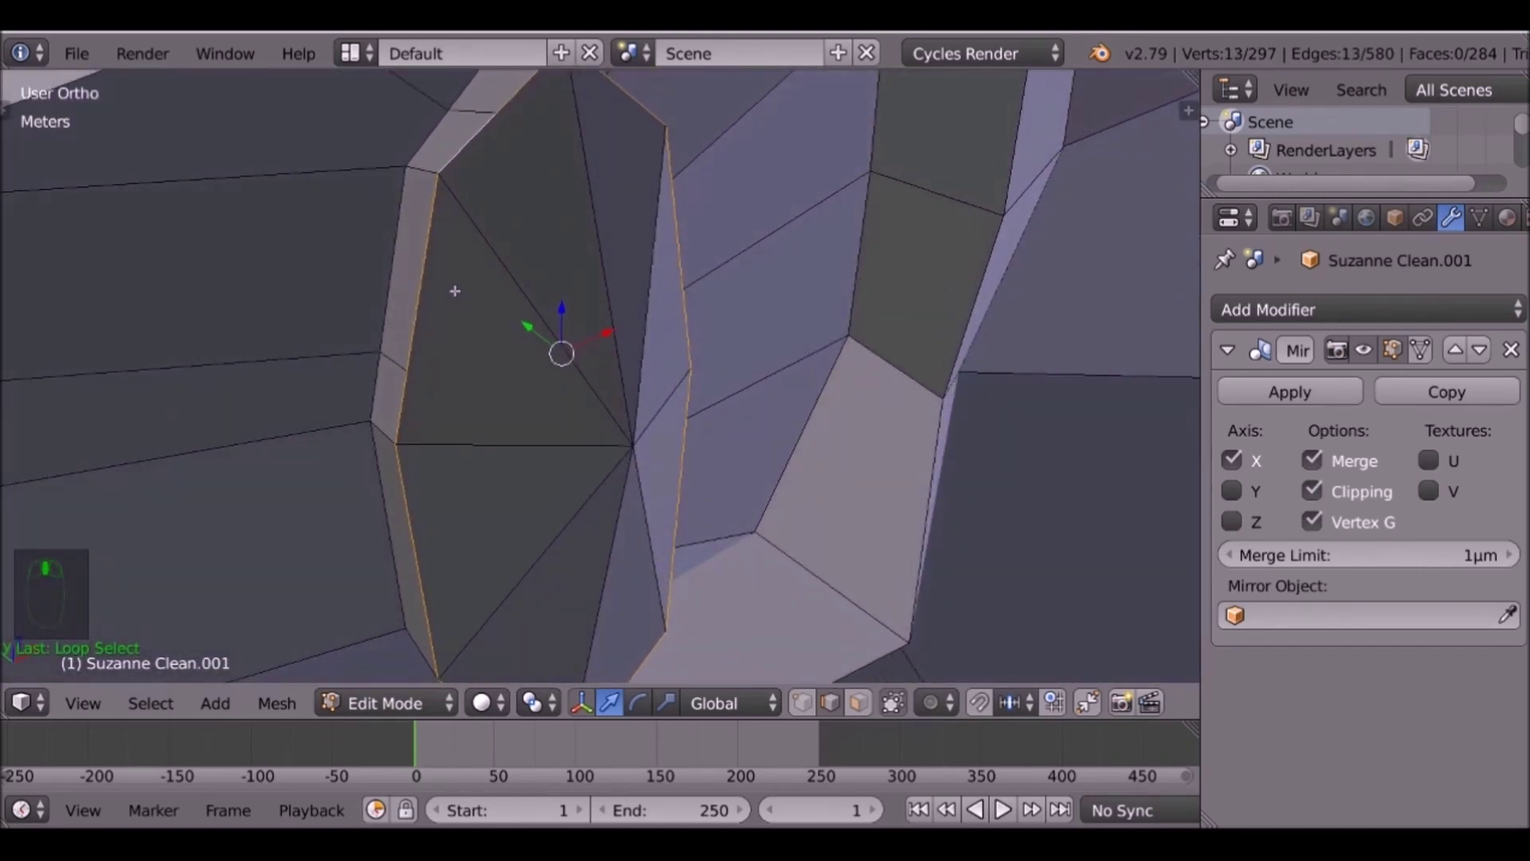
pyautogui.press('s')
pyautogui.press('y')
pyautogui.press('0')
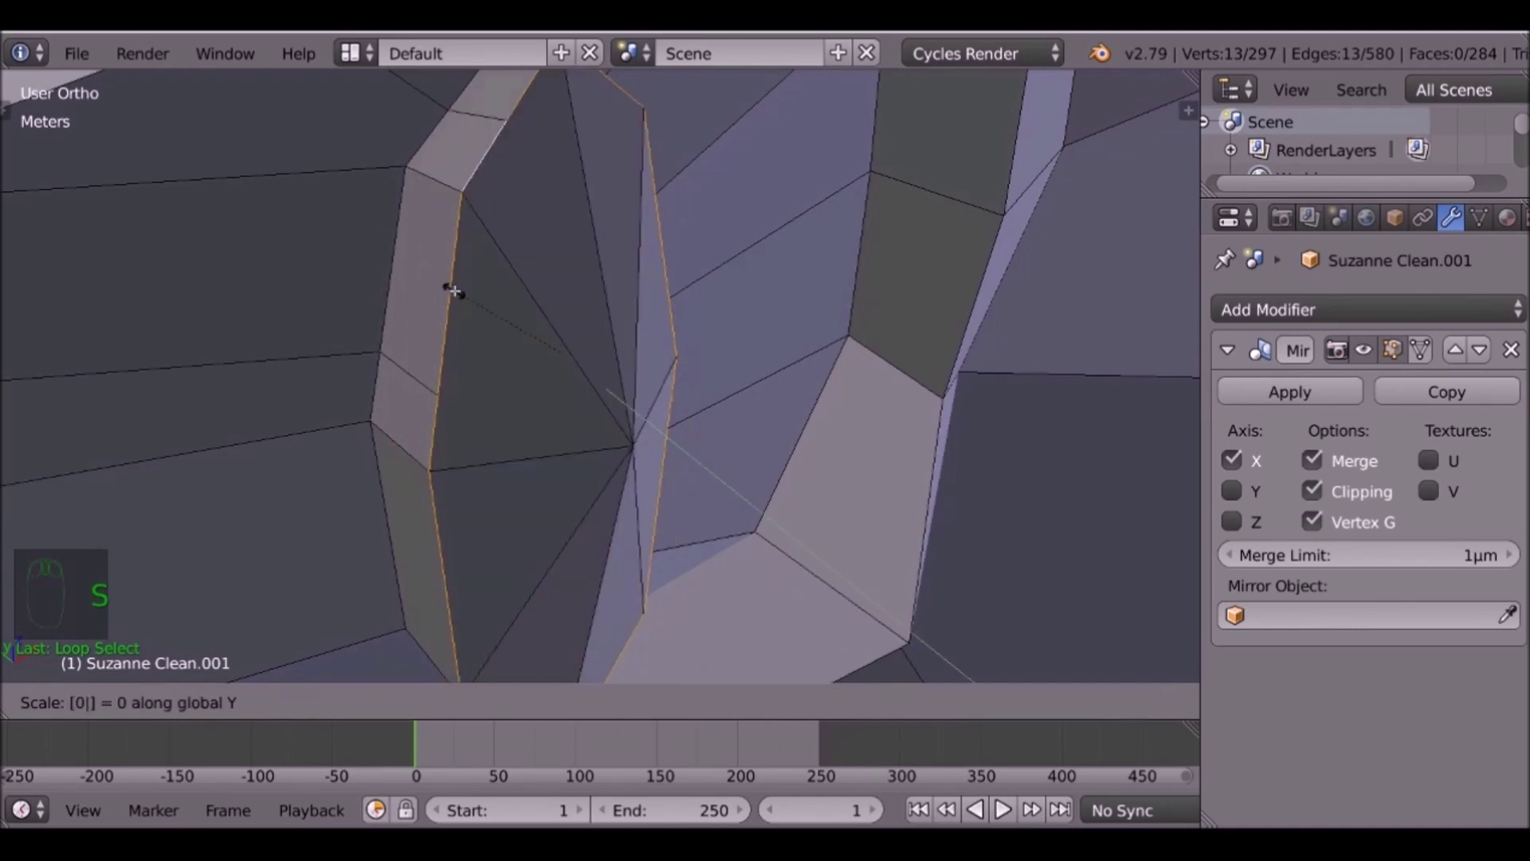
pyautogui.press('Return')
# Move the pupil's tip vertex in top wireframe view to recenter it over the front loop, and return to Object Mode.
pyautogui.press('KP_7')
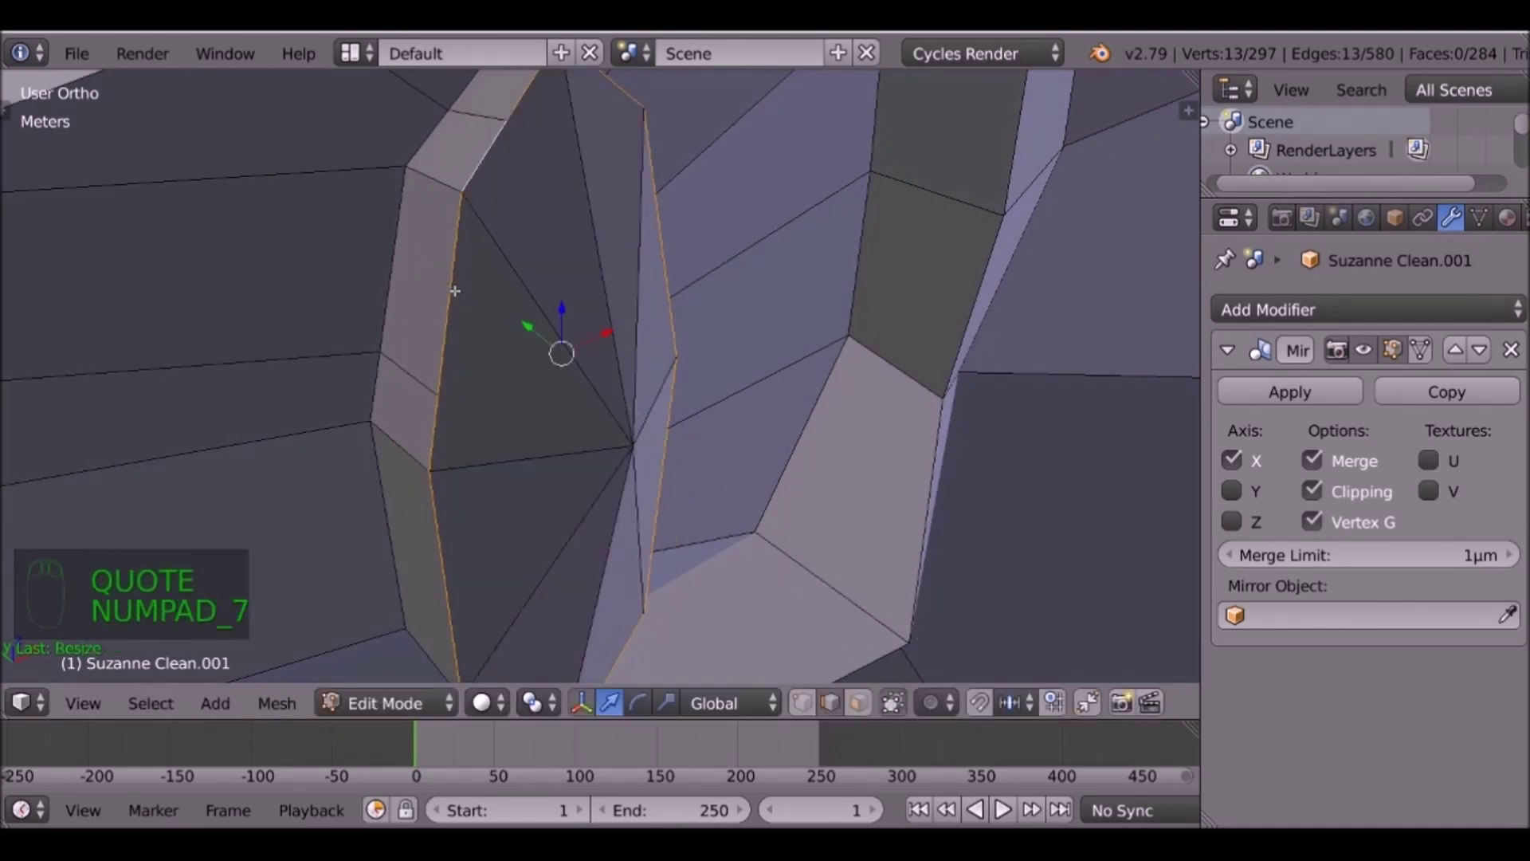
pyautogui.press('z')
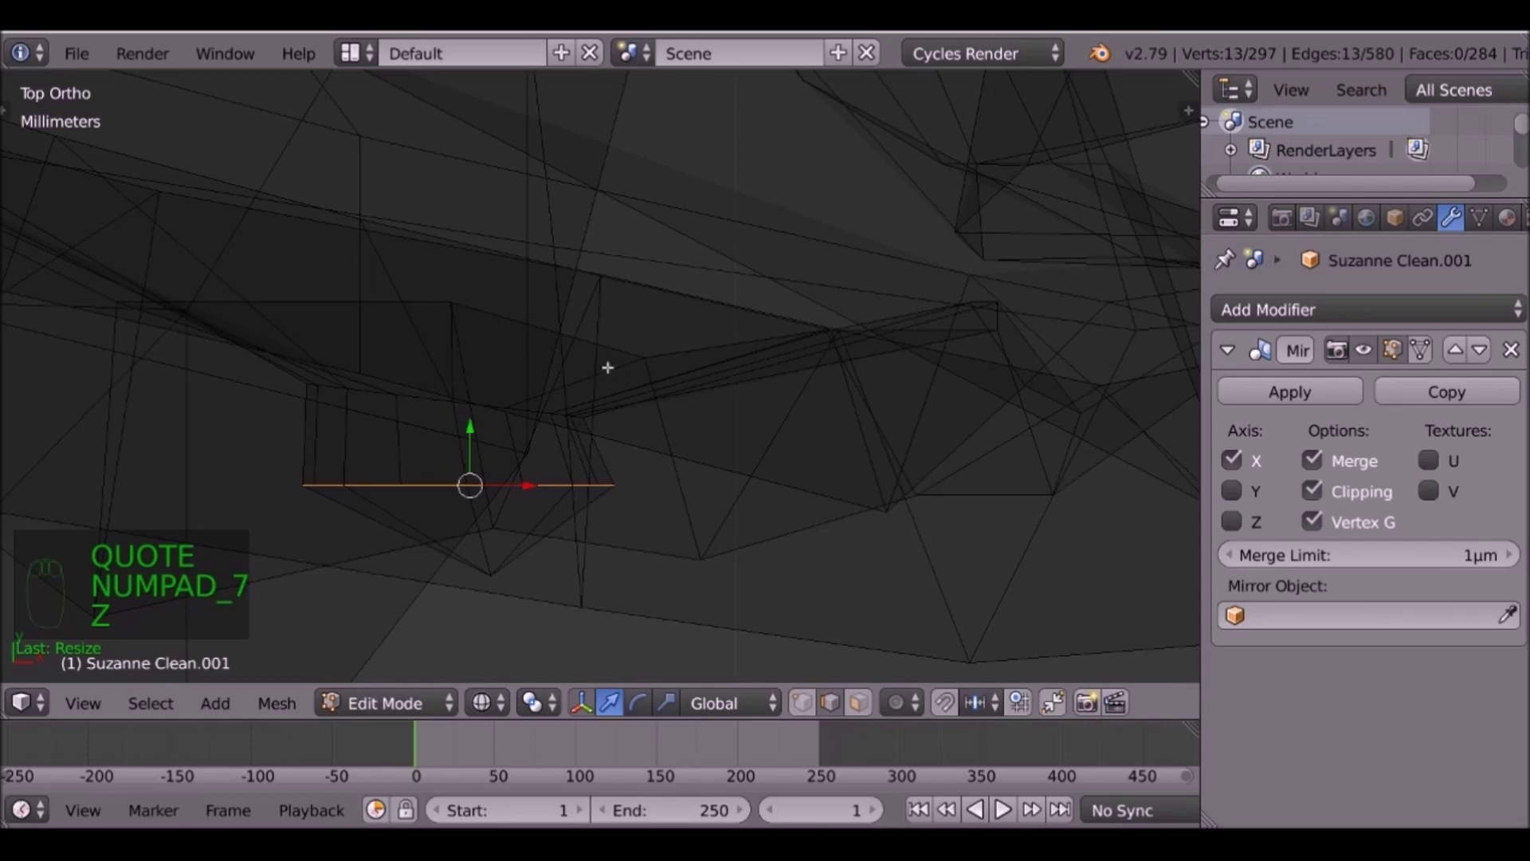
pyautogui.rightClick(550, 578)
pyautogui.press('g')
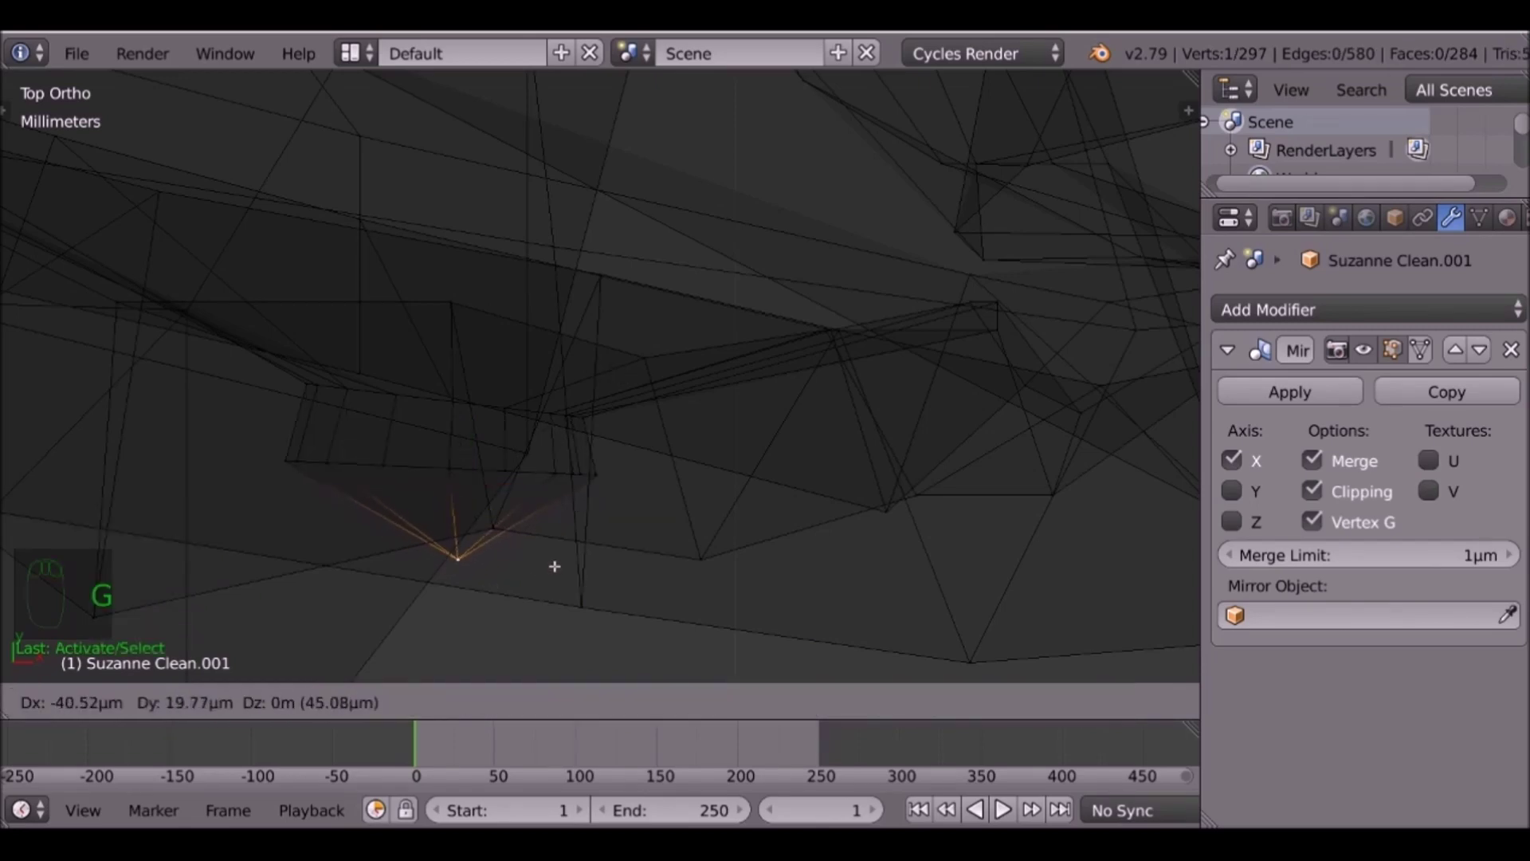
pyautogui.click(553, 556)
pyautogui.press('Tab')
pyautogui.moveTo(555, 558)
pyautogui.mouseDown(button='middle')
pyautogui.moveTo(581, 433)
pyautogui.moveTo(651, 279)
pyautogui.moveTo(540, 247)
pyautogui.moveTo(515, 288)
pyautogui.moveTo(540, 229)
pyautogui.mouseUp(button='middle')
pyautogui.press('z')
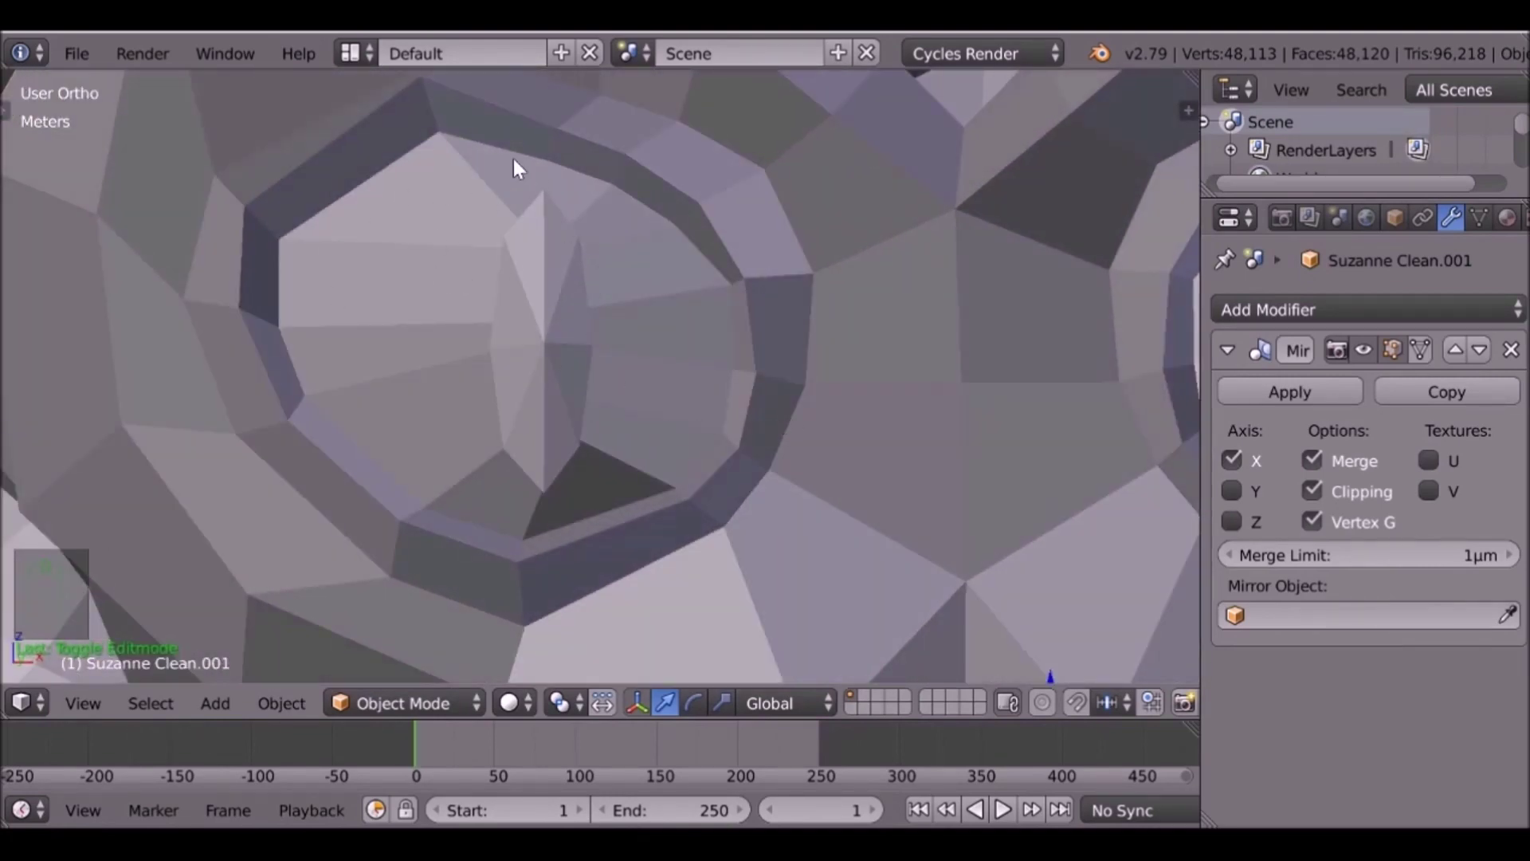
pyautogui.moveTo(602, 345); pyautogui.dragTo(691, 337, button='middle')
pyautogui.scroll(-6, 706, 394)
pyautogui.scroll(-3, 690, 265)
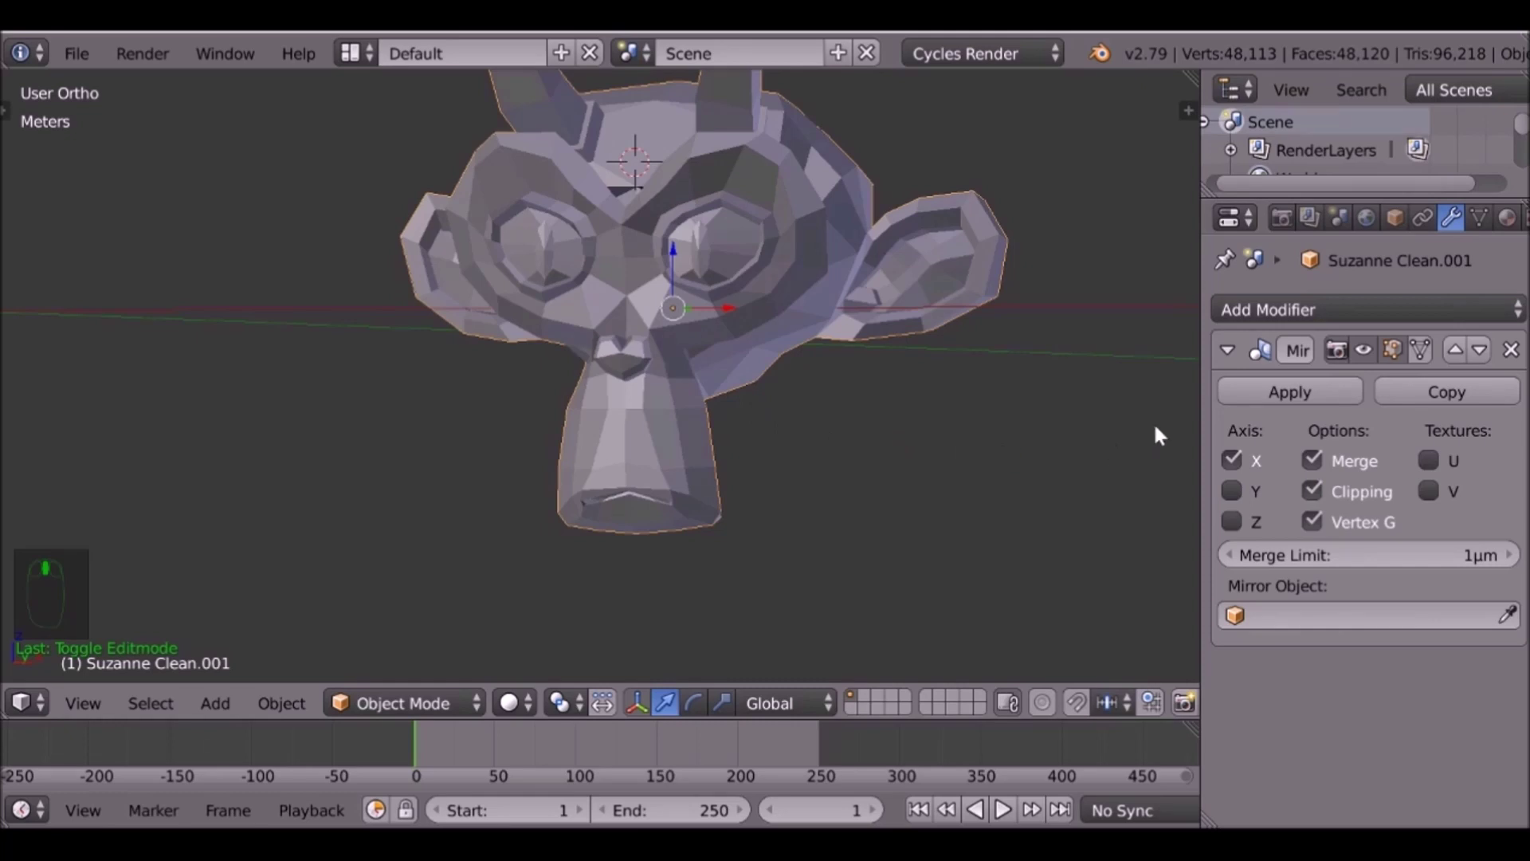
# Collapse the Mirror modifier and add a Subdivision Surface modifier to the head.
pyautogui.click(1226, 351)
pyautogui.click(1271, 301)
pyautogui.click(1028, 759)
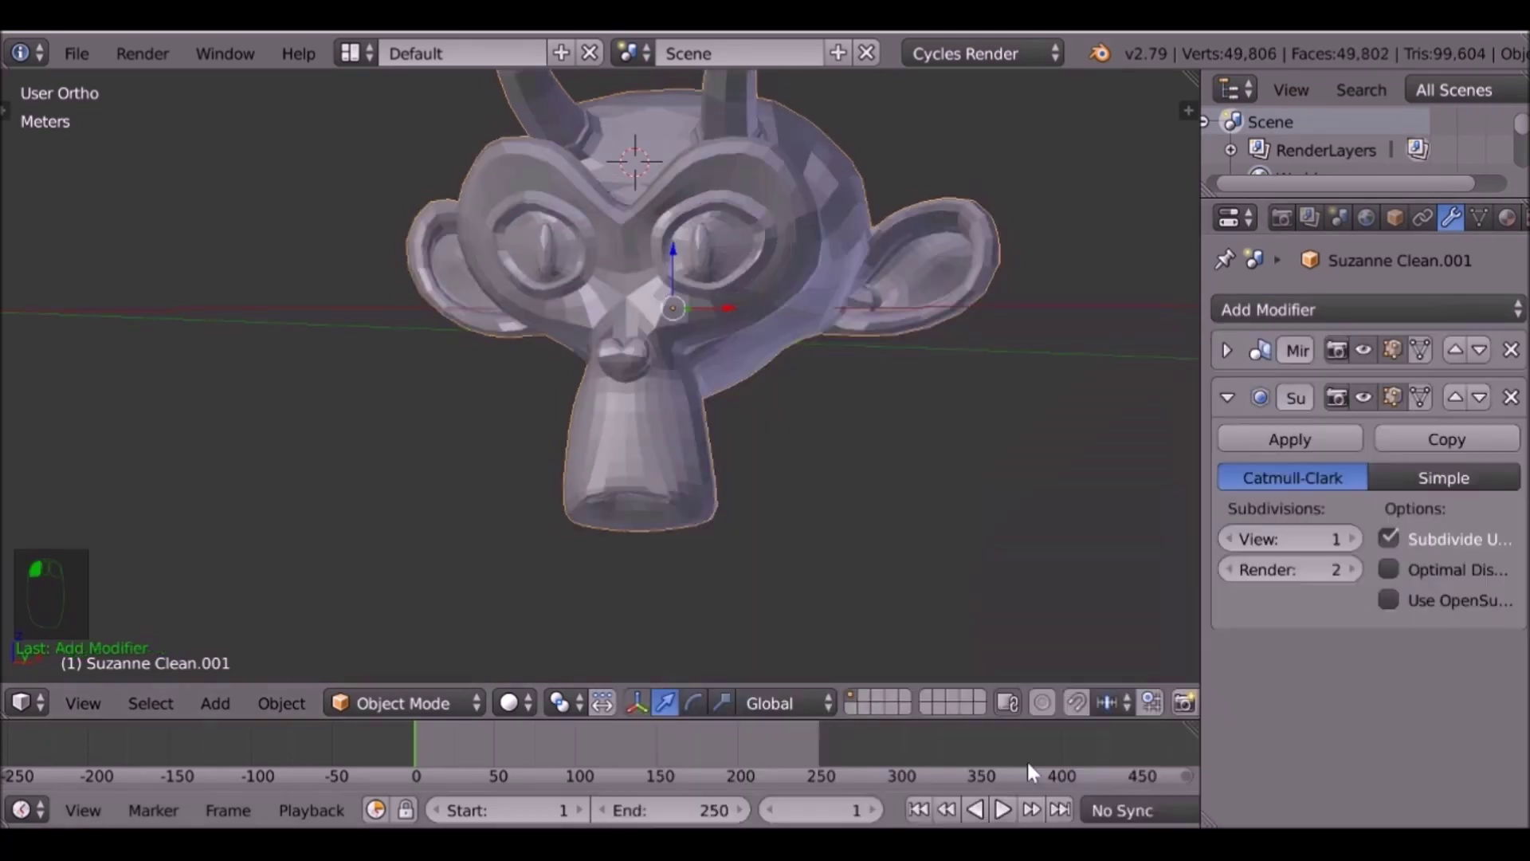
# Set the Subdivision Surface modifier's viewport subdivisions to 2 and inspect the smoothed eyes up close.
pyautogui.click(1354, 539)
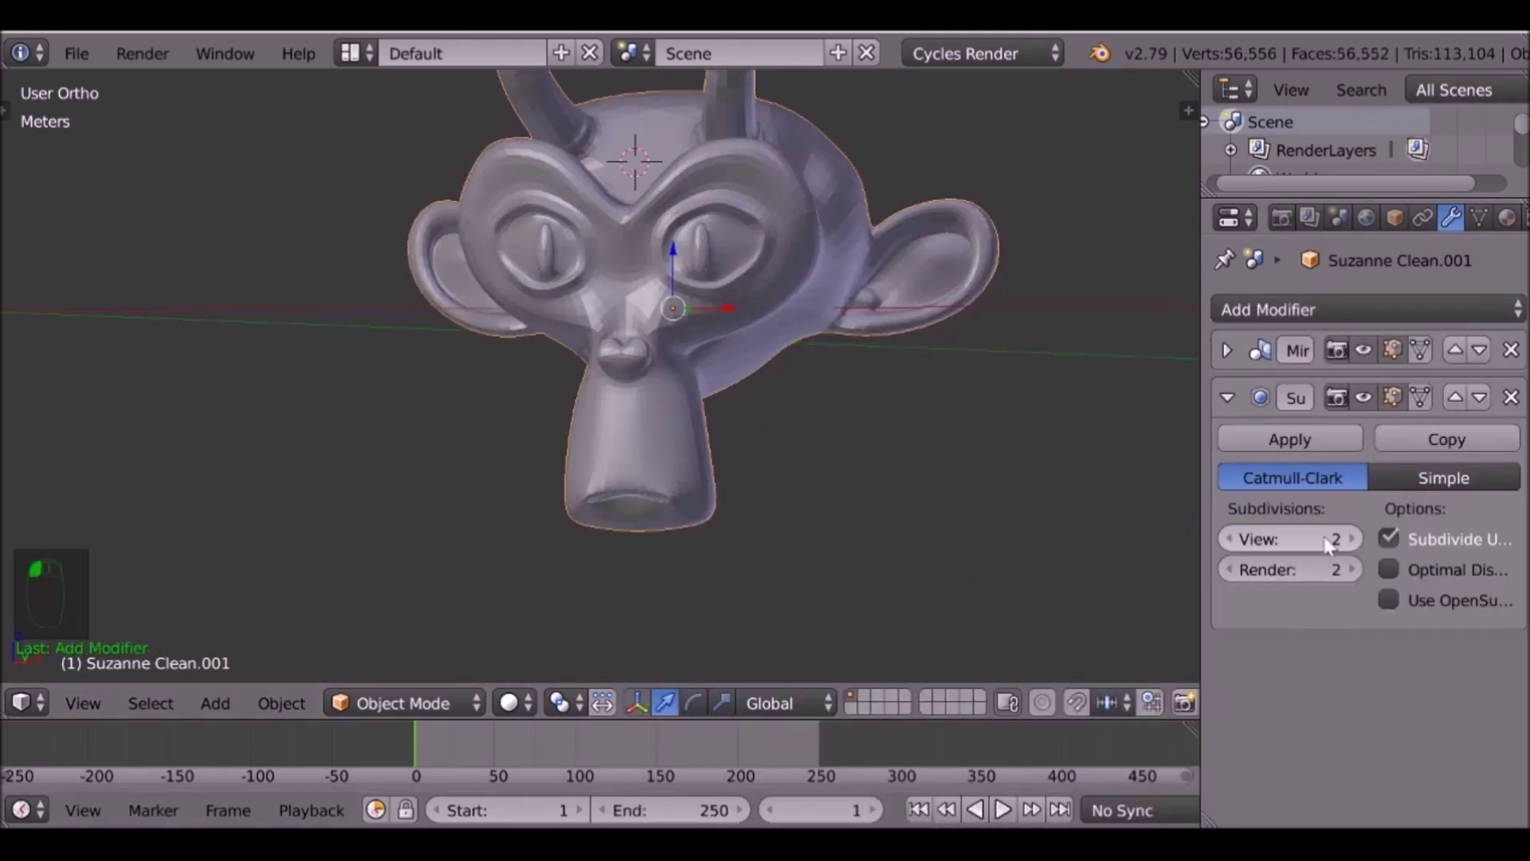
pyautogui.moveTo(620, 408); pyautogui.dragTo(688, 470, button='middle')
pyautogui.scroll(5, 761, 423)
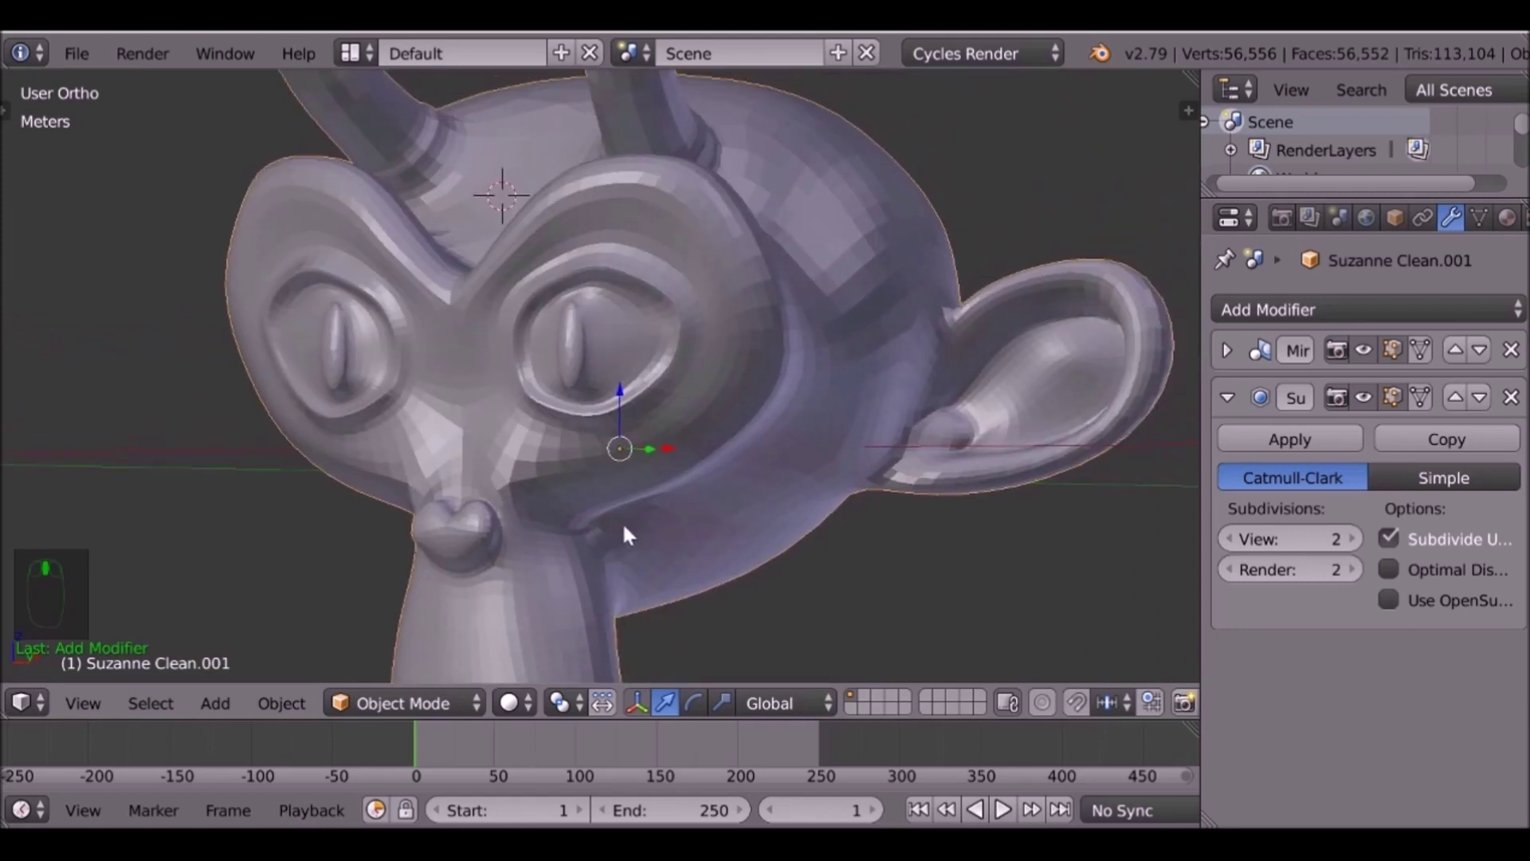
pyautogui.scroll(3, 653, 455)
# In Edit Mode, add a loop cut around the eyeball surface and slide it outward close to the eyelid rim.
pyautogui.press('Tab')
pyautogui.moveTo(273, 367); pyautogui.dragTo(509, 382, button='middle')
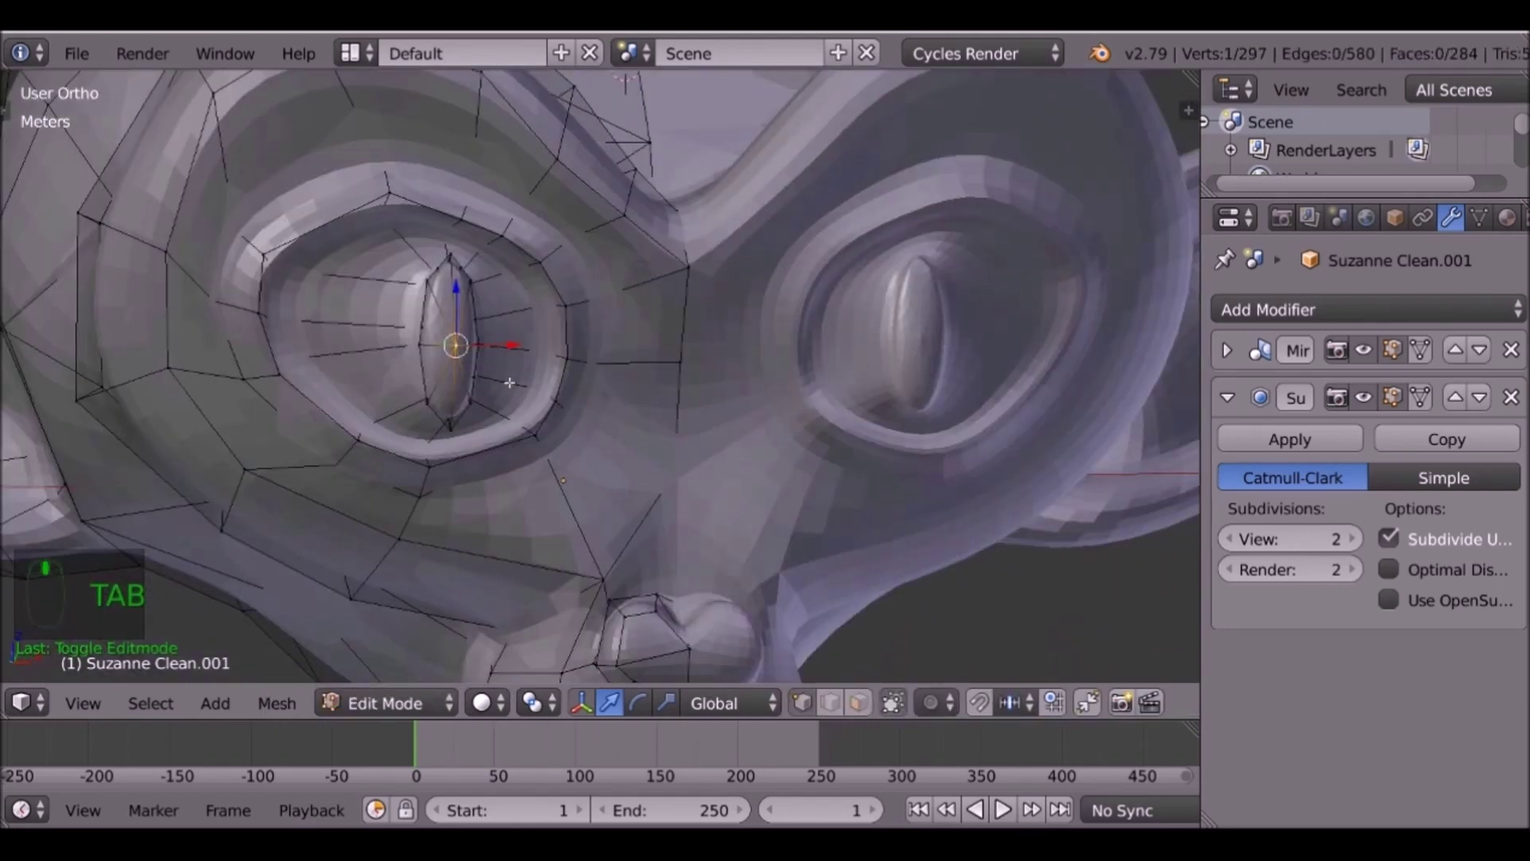
pyautogui.scroll(2, 505, 388)
pyautogui.hotkey('ctrl', 'r')
pyautogui.click(314, 239)
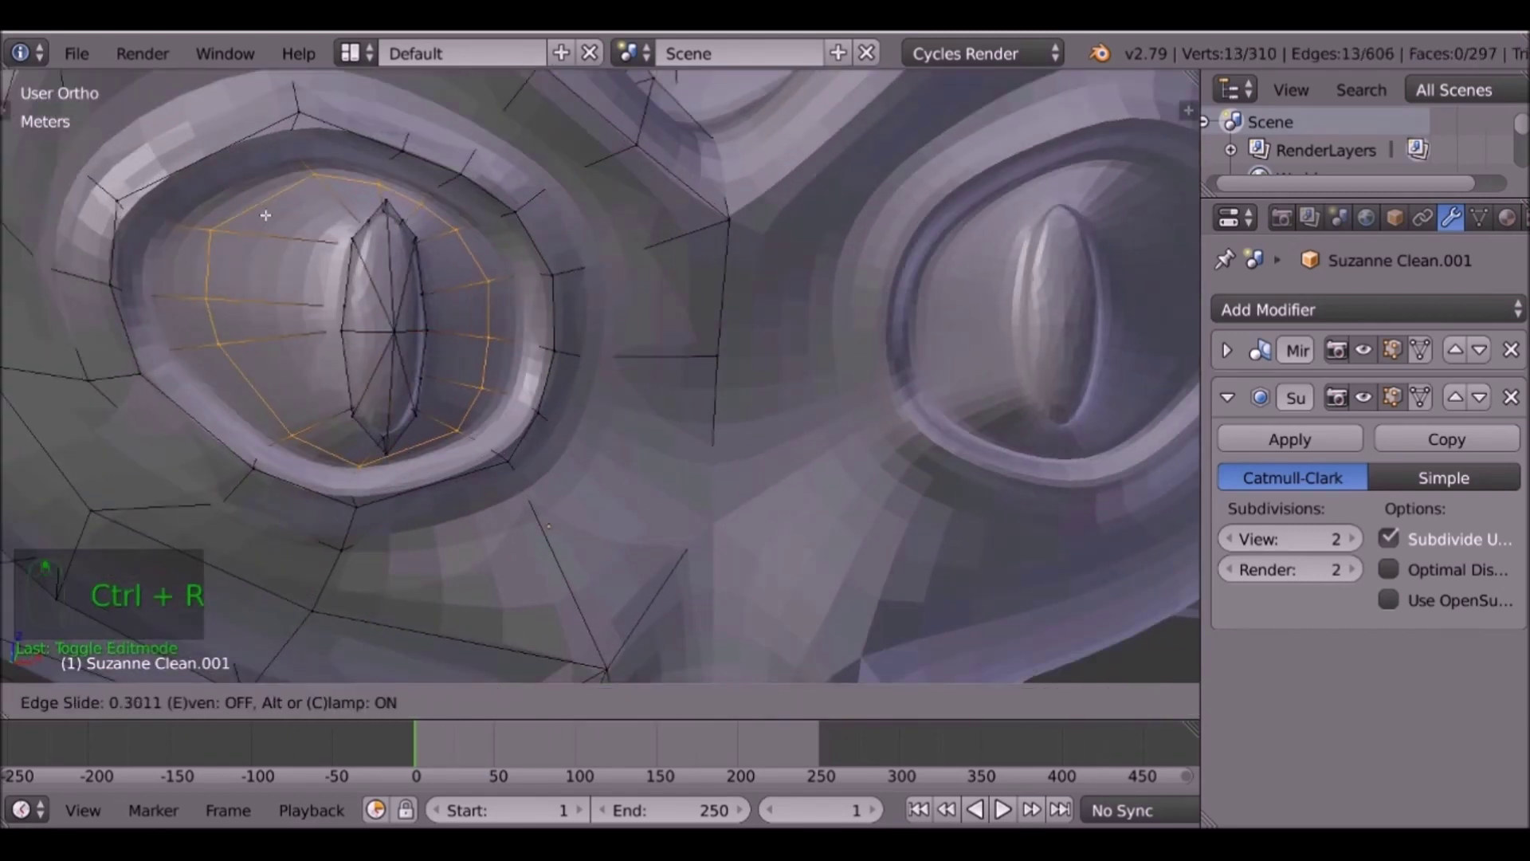
pyautogui.click(235, 185)
# Add one loop cut on the eyeball beside the pupil and one on the pupil's side wall near its base, and return to Object Mode.
pyautogui.moveTo(235, 185); pyautogui.dragTo(354, 240, button='middle')
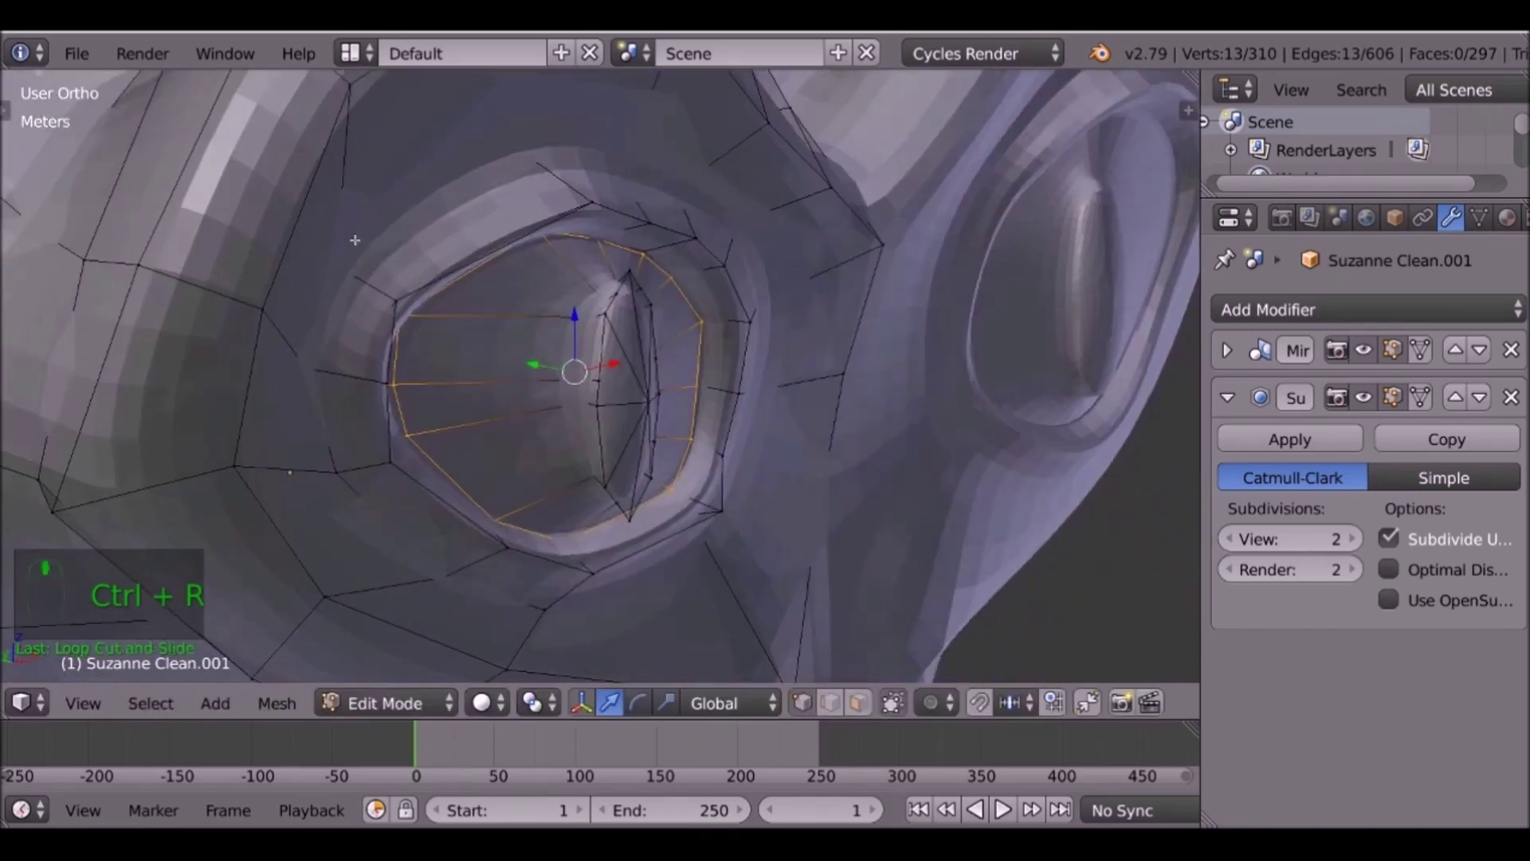
pyautogui.hotkey('ctrl', 'r')
pyautogui.click(582, 281)
pyautogui.click(605, 303)
pyautogui.scroll(2, 610, 307)
pyautogui.hotkey('ctrl', 'r')
pyautogui.click(601, 278)
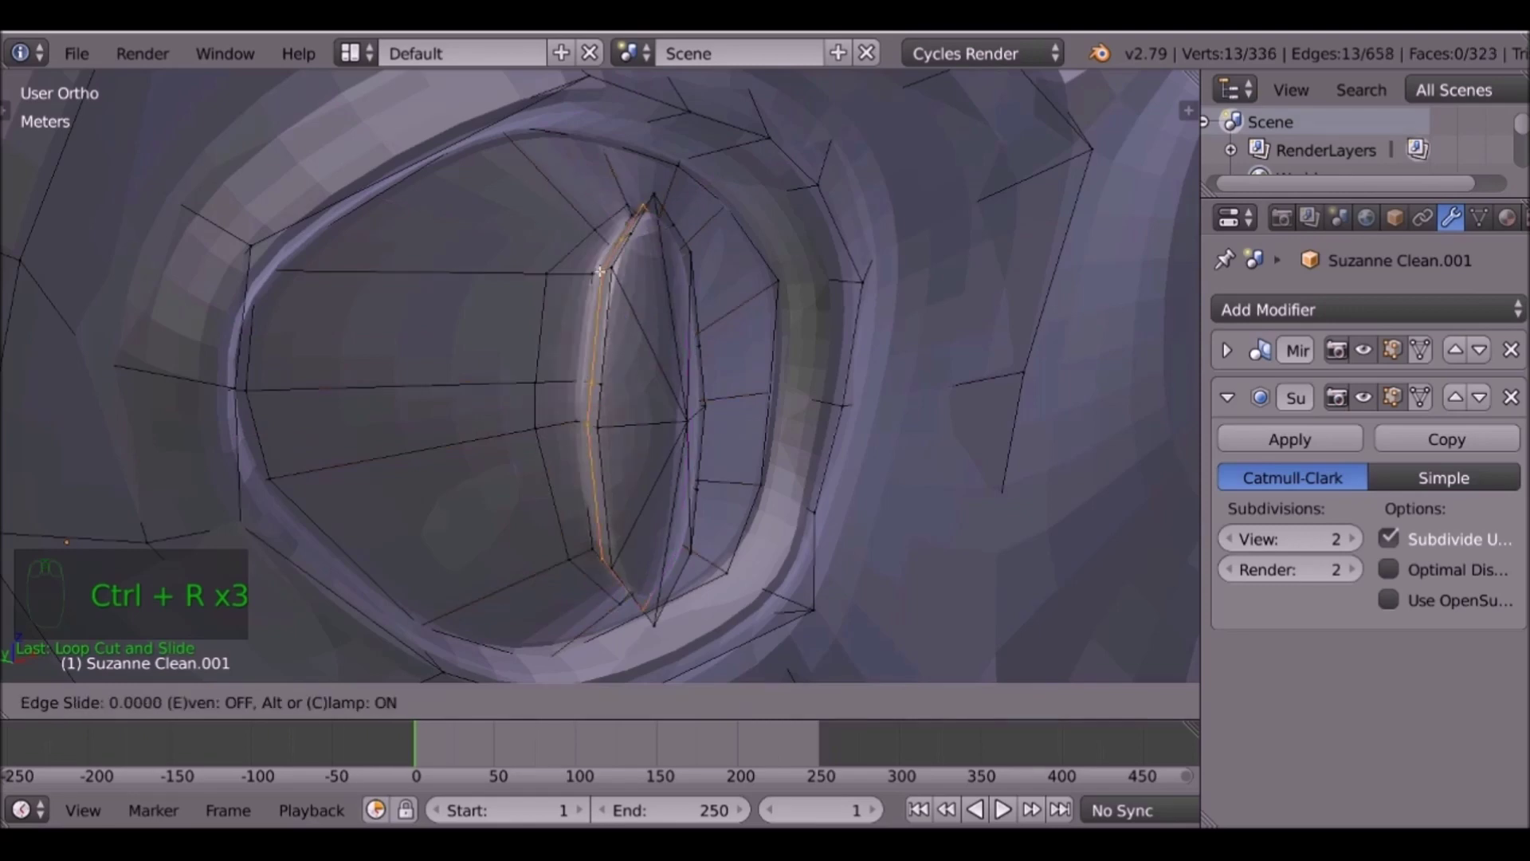
pyautogui.click(596, 268)
pyautogui.scroll(-3, 600, 270)
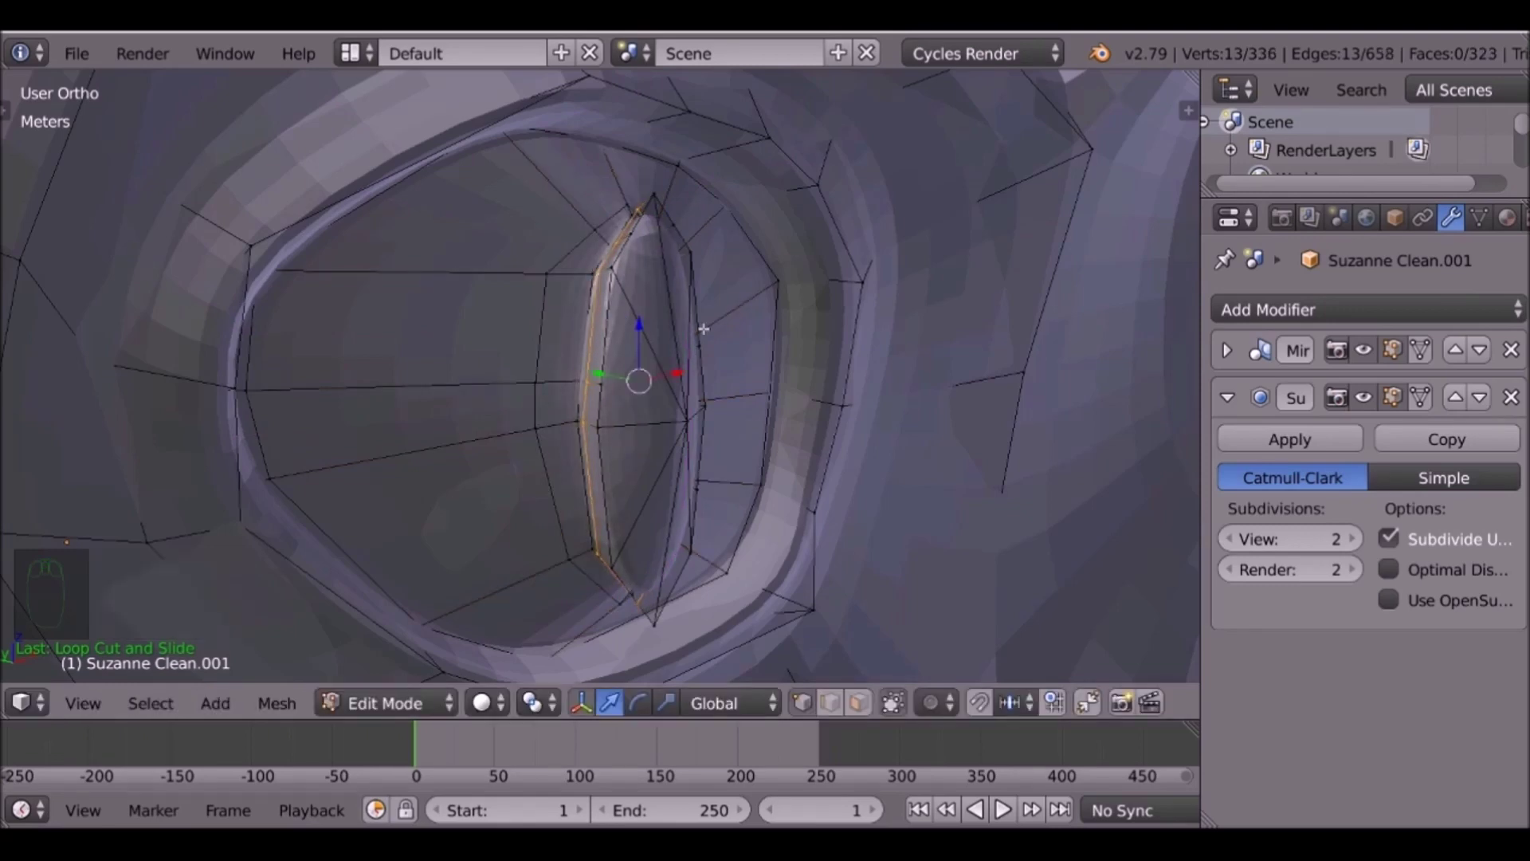
pyautogui.press('Tab')
pyautogui.scroll(-3, 717, 342)
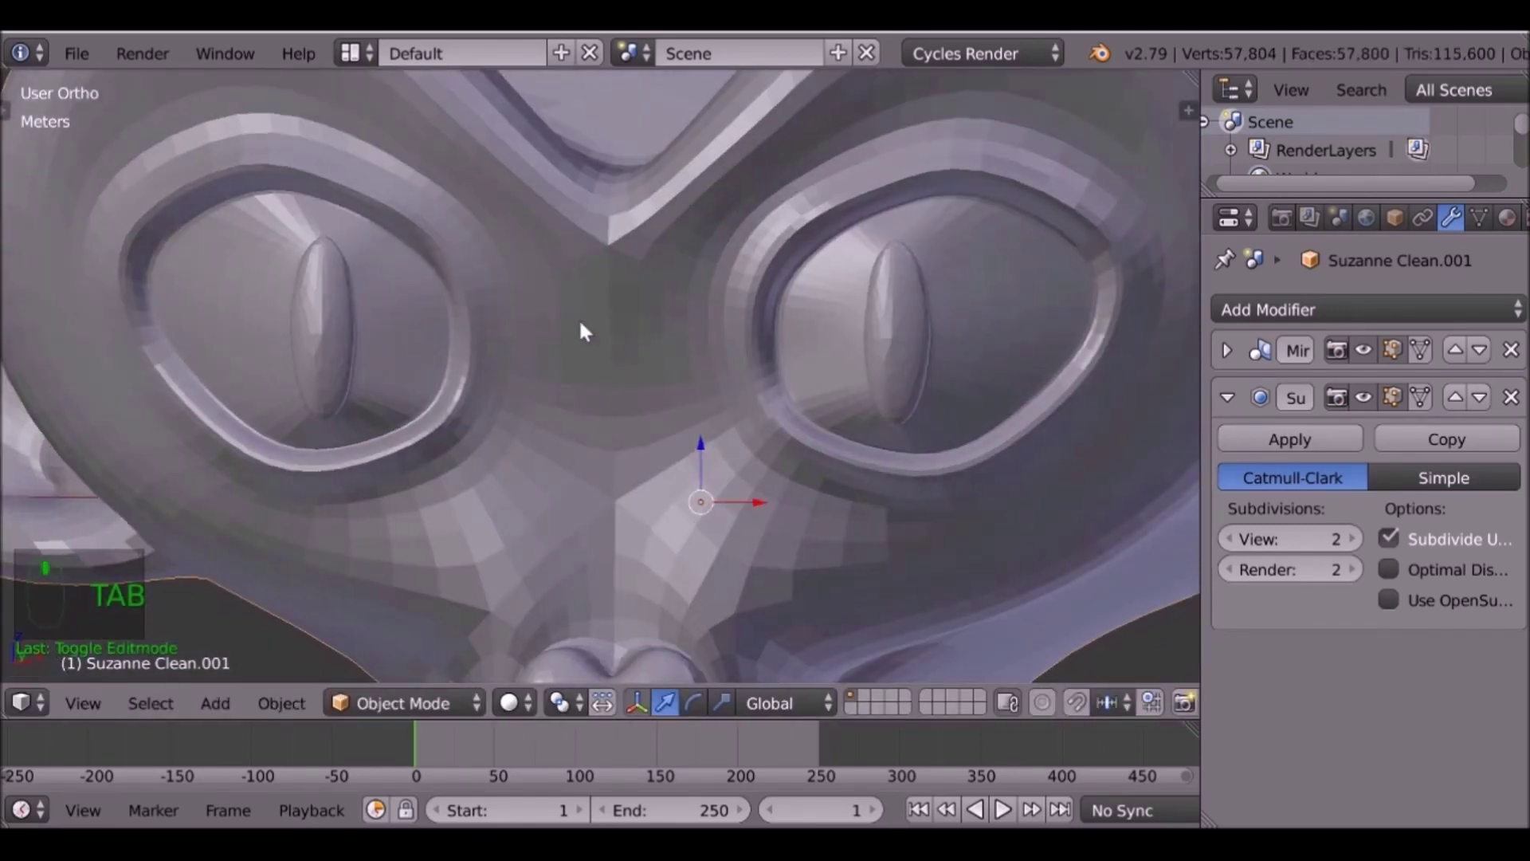
# In Edit Mode, add two loop cuts around the horn's base collar, one toward its outer edge and one close to the head.
pyautogui.scroll(-2, 601, 331)
pyautogui.scroll(-3, 634, 315)
pyautogui.moveTo(632, 314); pyautogui.dragTo(737, 323, button='middle')
pyautogui.moveTo(783, 230); pyautogui.dragTo(542, 271, button='middle')
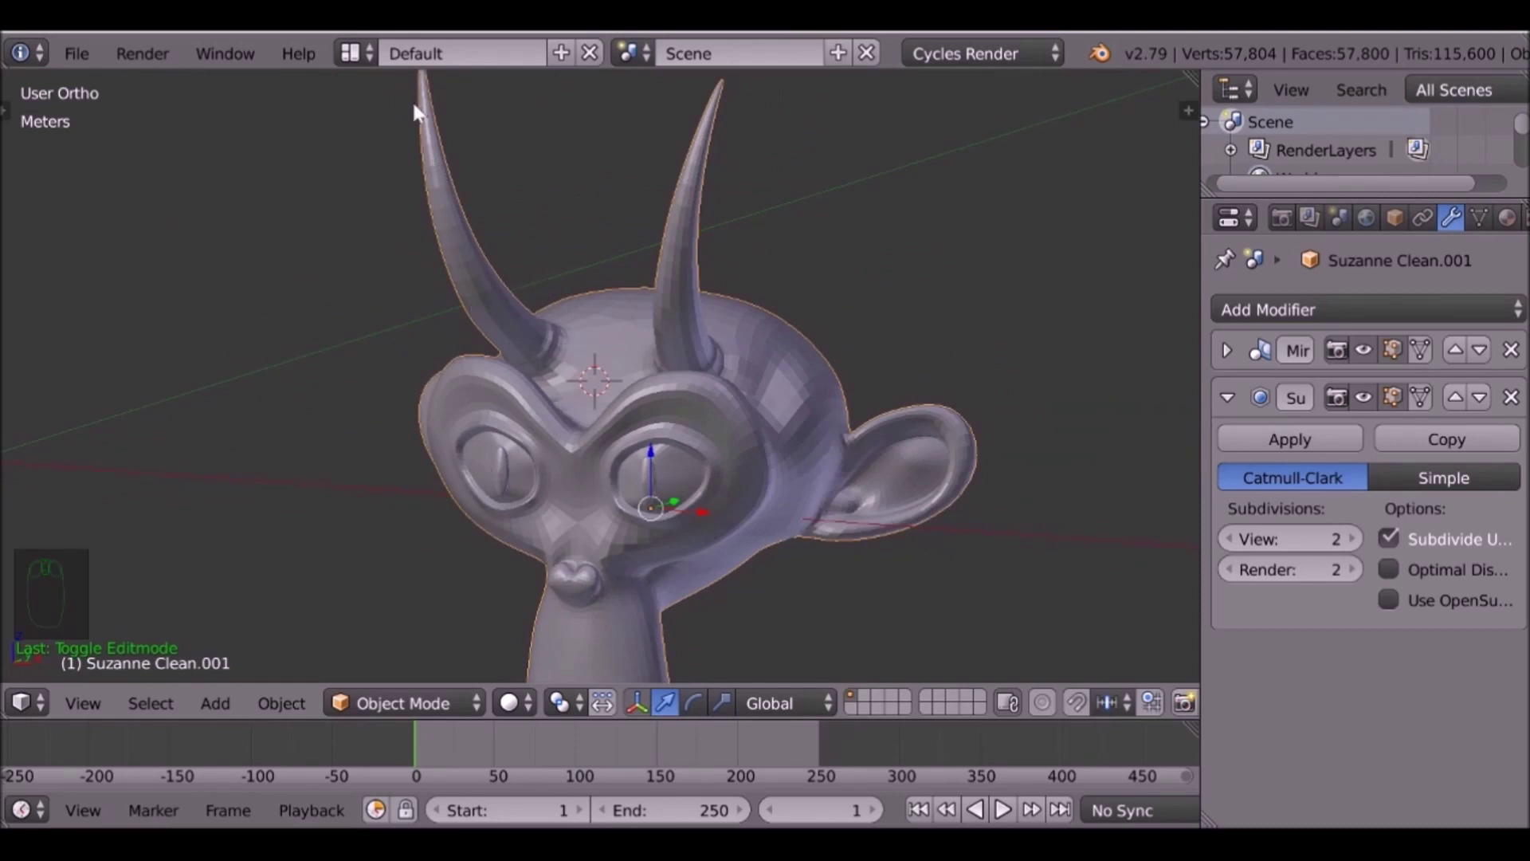
pyautogui.moveTo(494, 275); pyautogui.dragTo(532, 303, button='middle')
pyautogui.press('Tab')
pyautogui.scroll(2, 586, 328)
pyautogui.scroll(4, 636, 238)
pyautogui.scroll(-2, 636, 237)
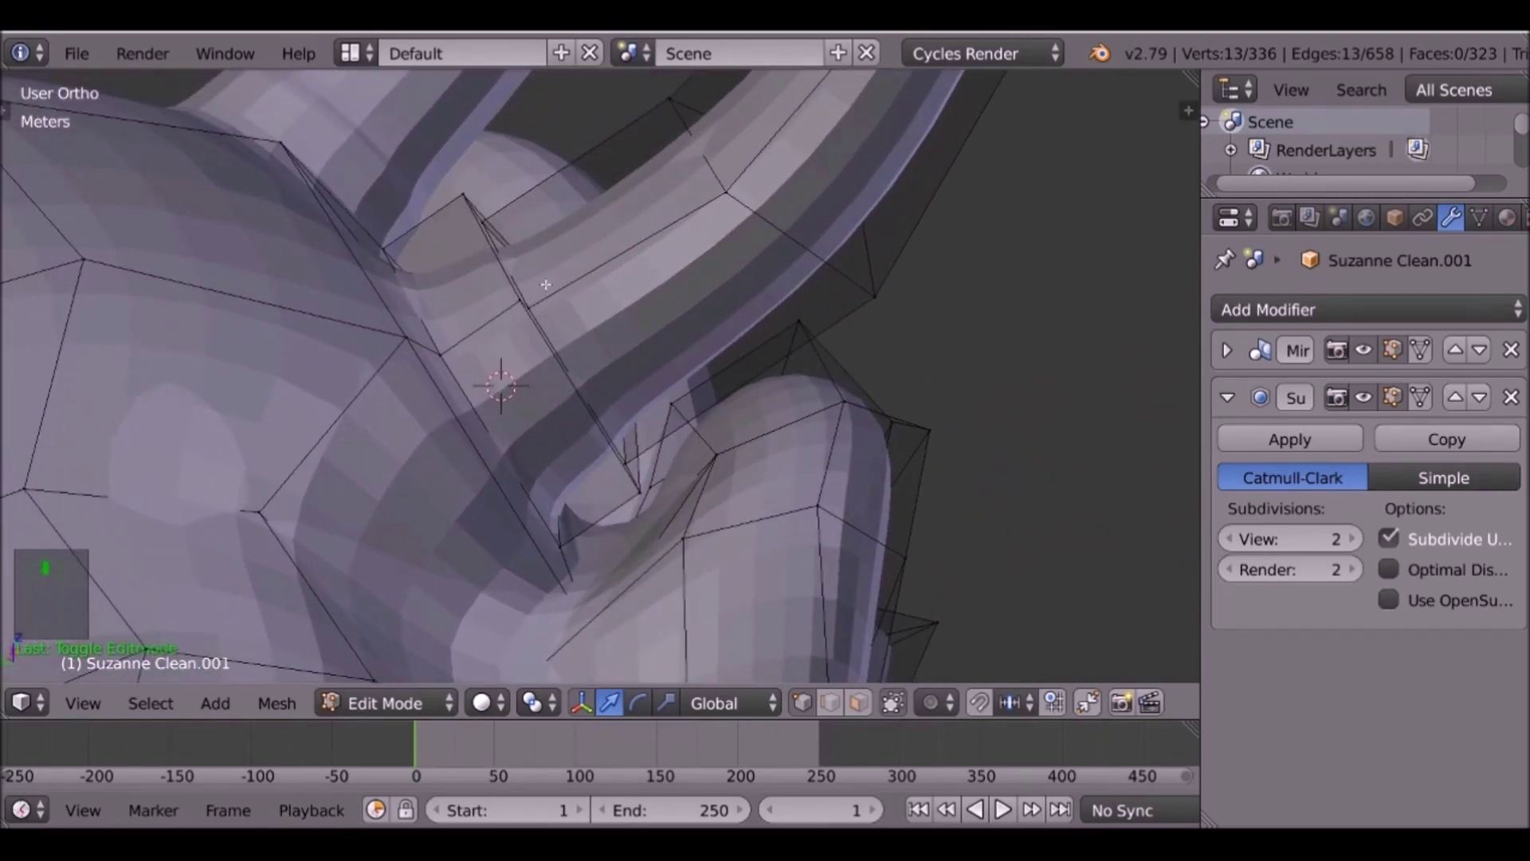
pyautogui.hotkey('ctrl', 'r')
pyautogui.click(446, 251)
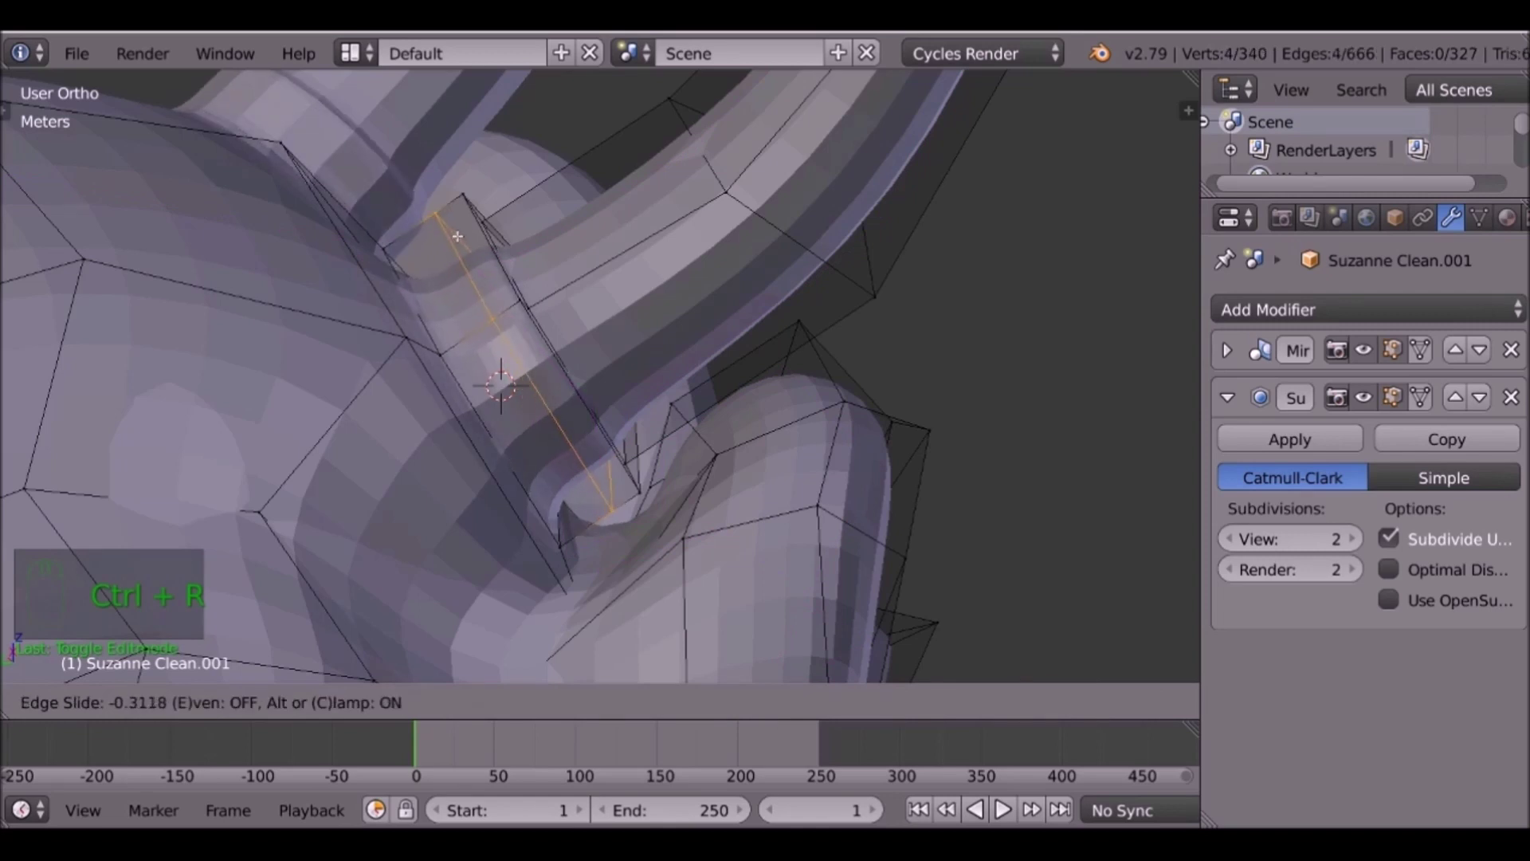
pyautogui.click(430, 239)
pyautogui.hotkey('ctrl', 'r')
pyautogui.click(426, 239)
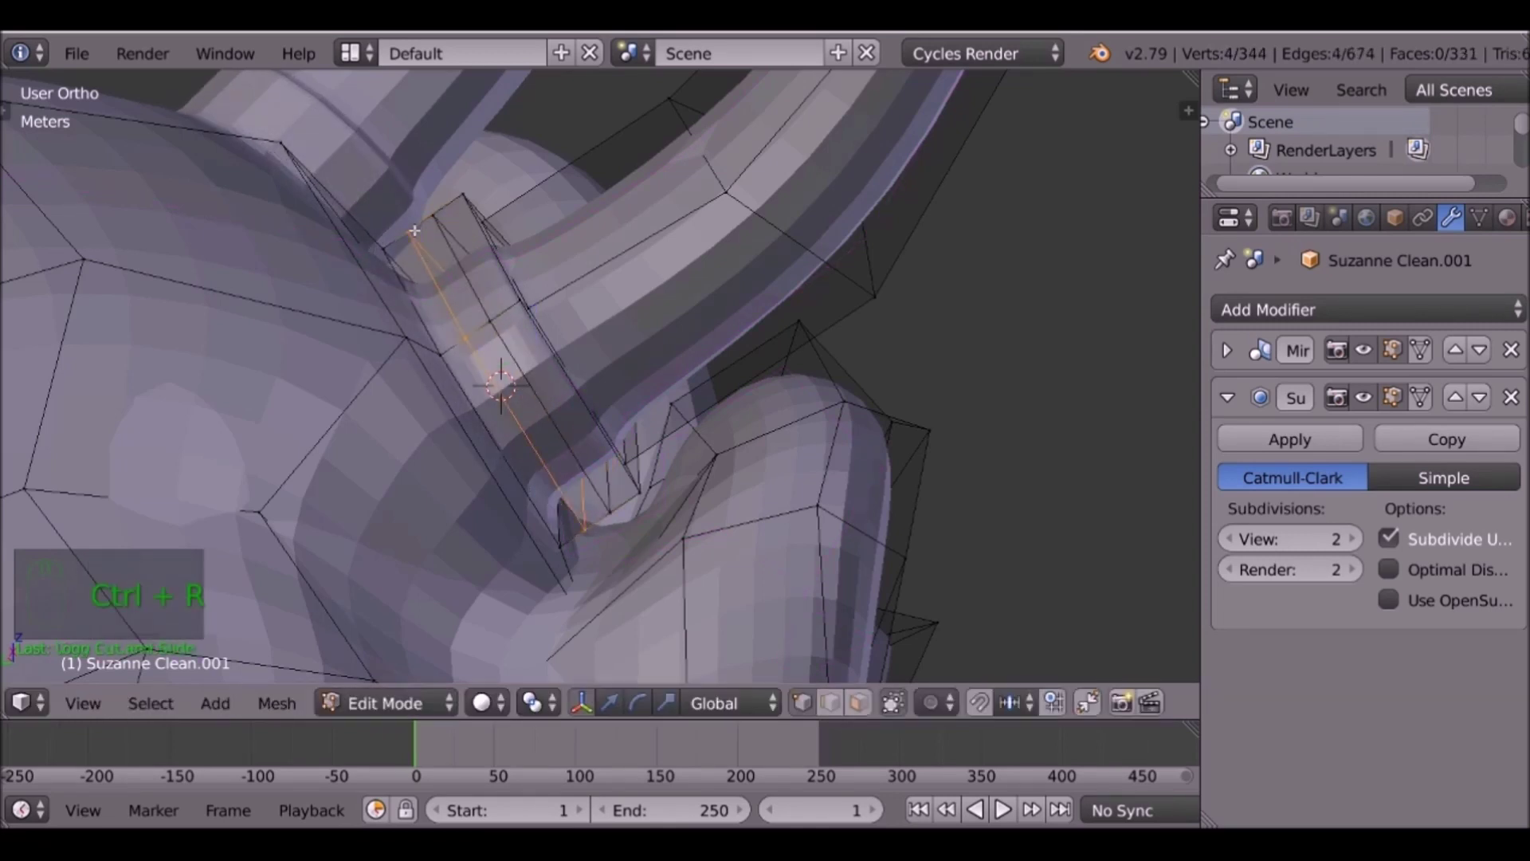
pyautogui.click(400, 245)
# Add a loop cut around the horn shaft and slide it down to just above the base collar.
pyautogui.hotkey('ctrl', 'r')
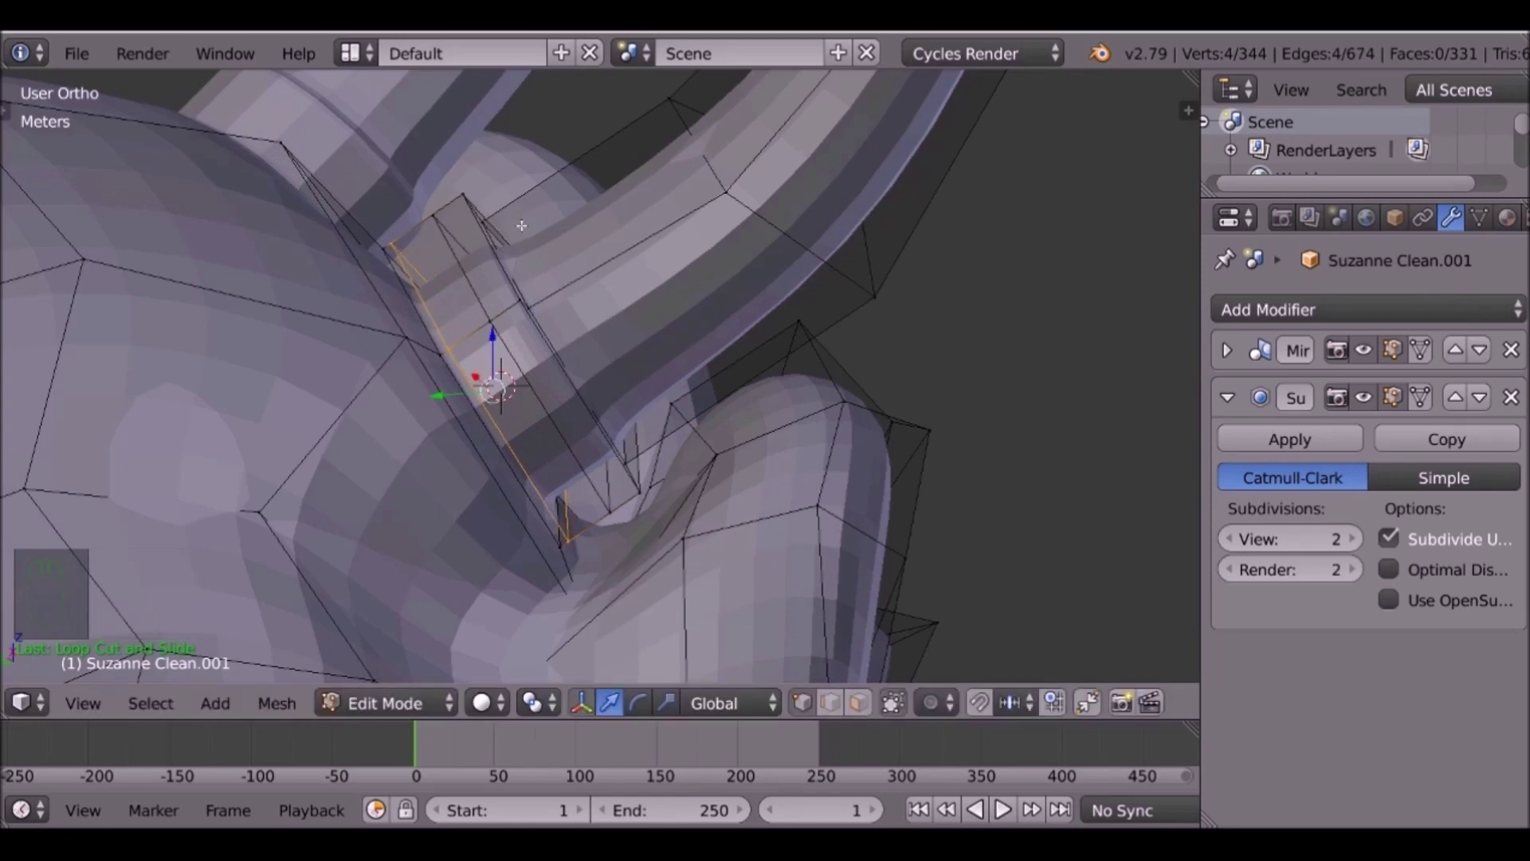
pyautogui.click(487, 236)
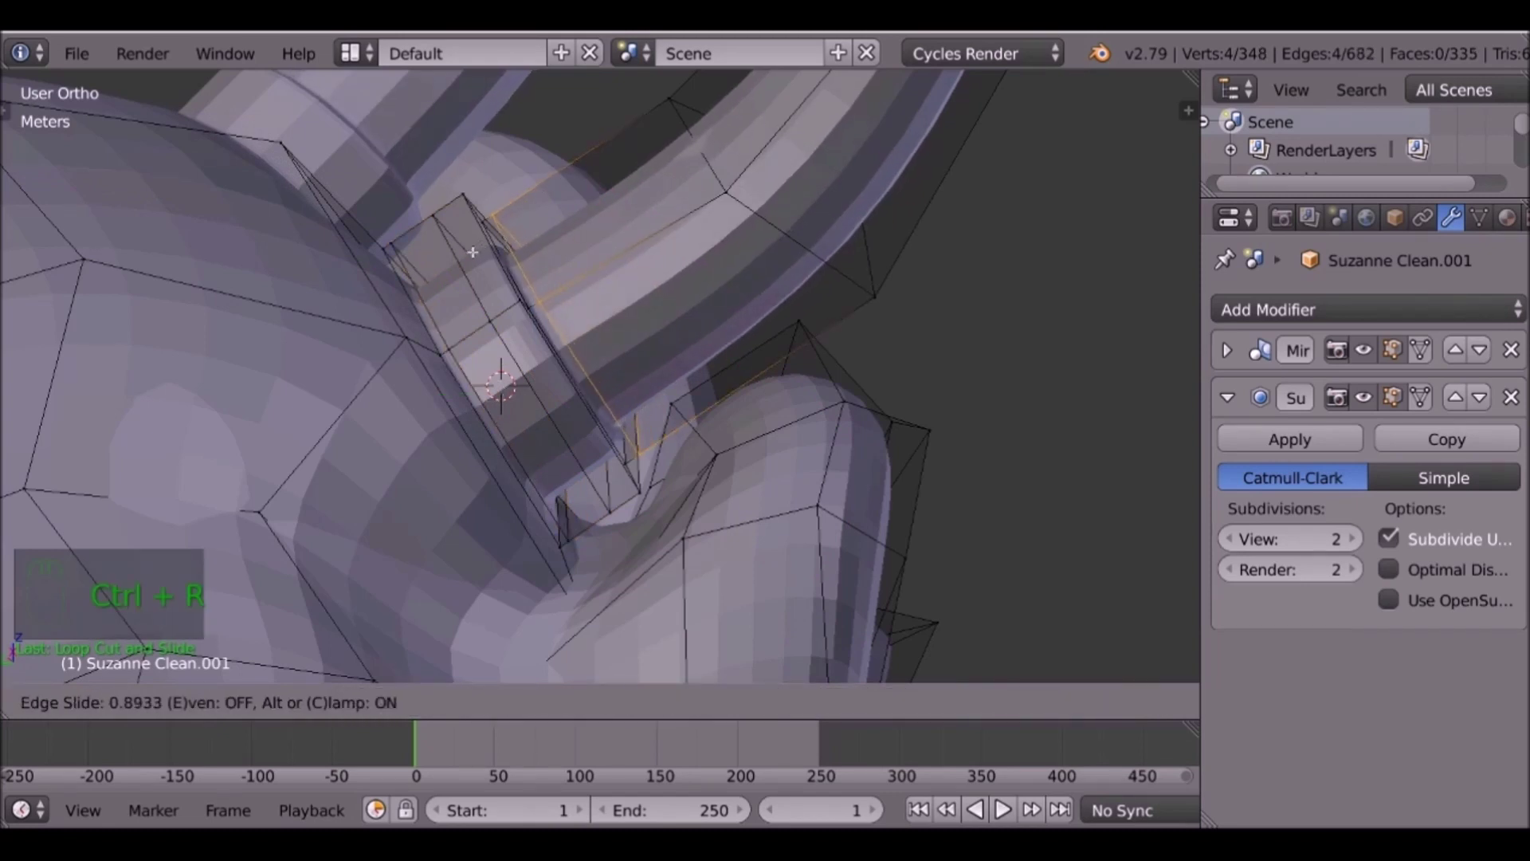
pyautogui.click(470, 253)
# Add two loop cuts just below the horn's first bend and scale the middle loop up by about 1.3 to form a ridge.
pyautogui.moveTo(471, 253); pyautogui.dragTo(468, 363, button='middle')
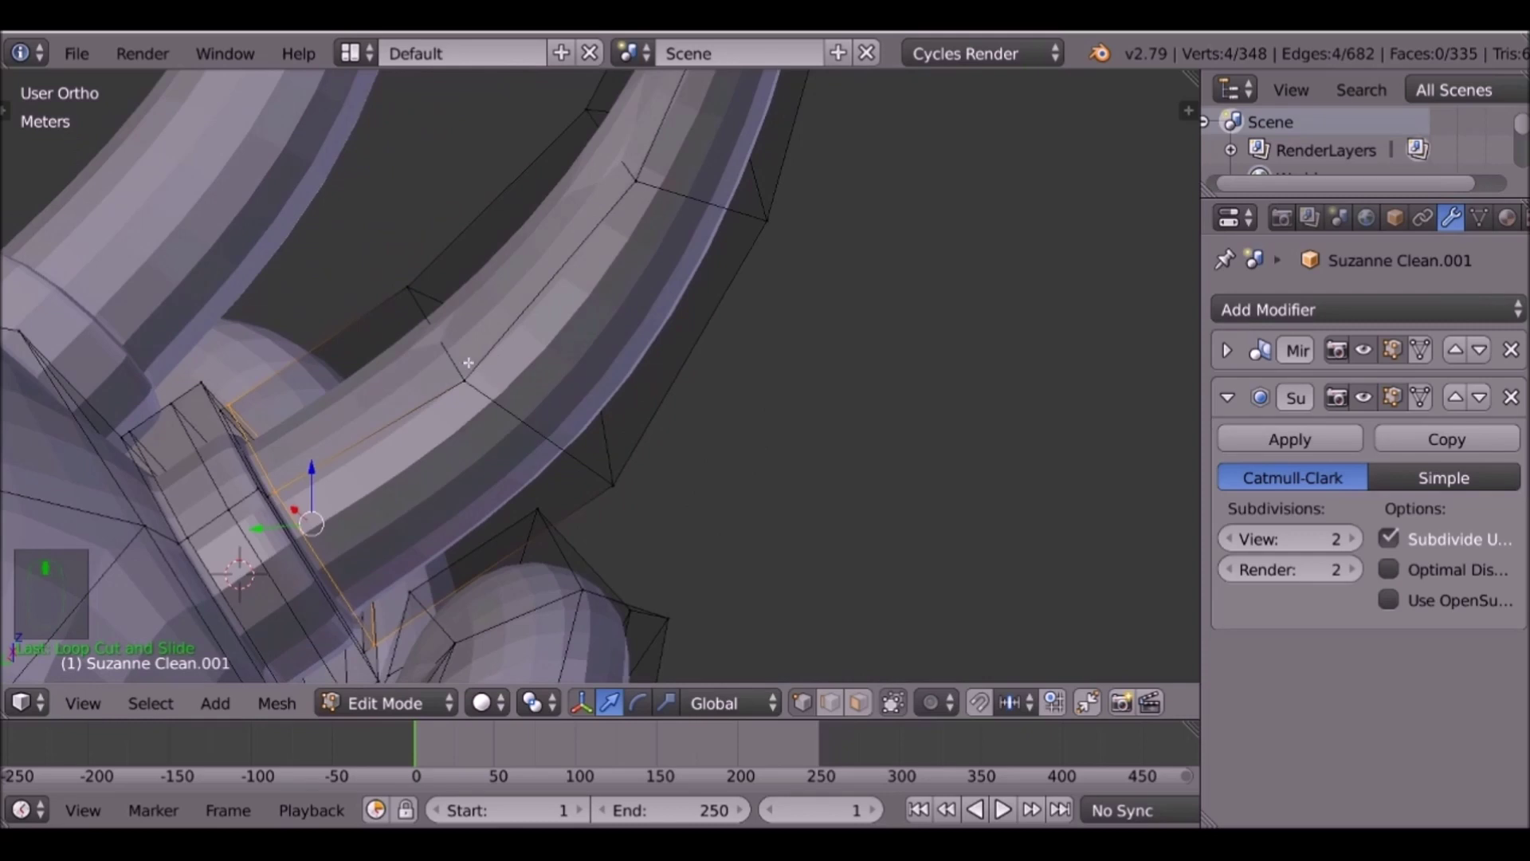
pyautogui.hotkey('ctrl', 'r')
pyautogui.click(478, 351)
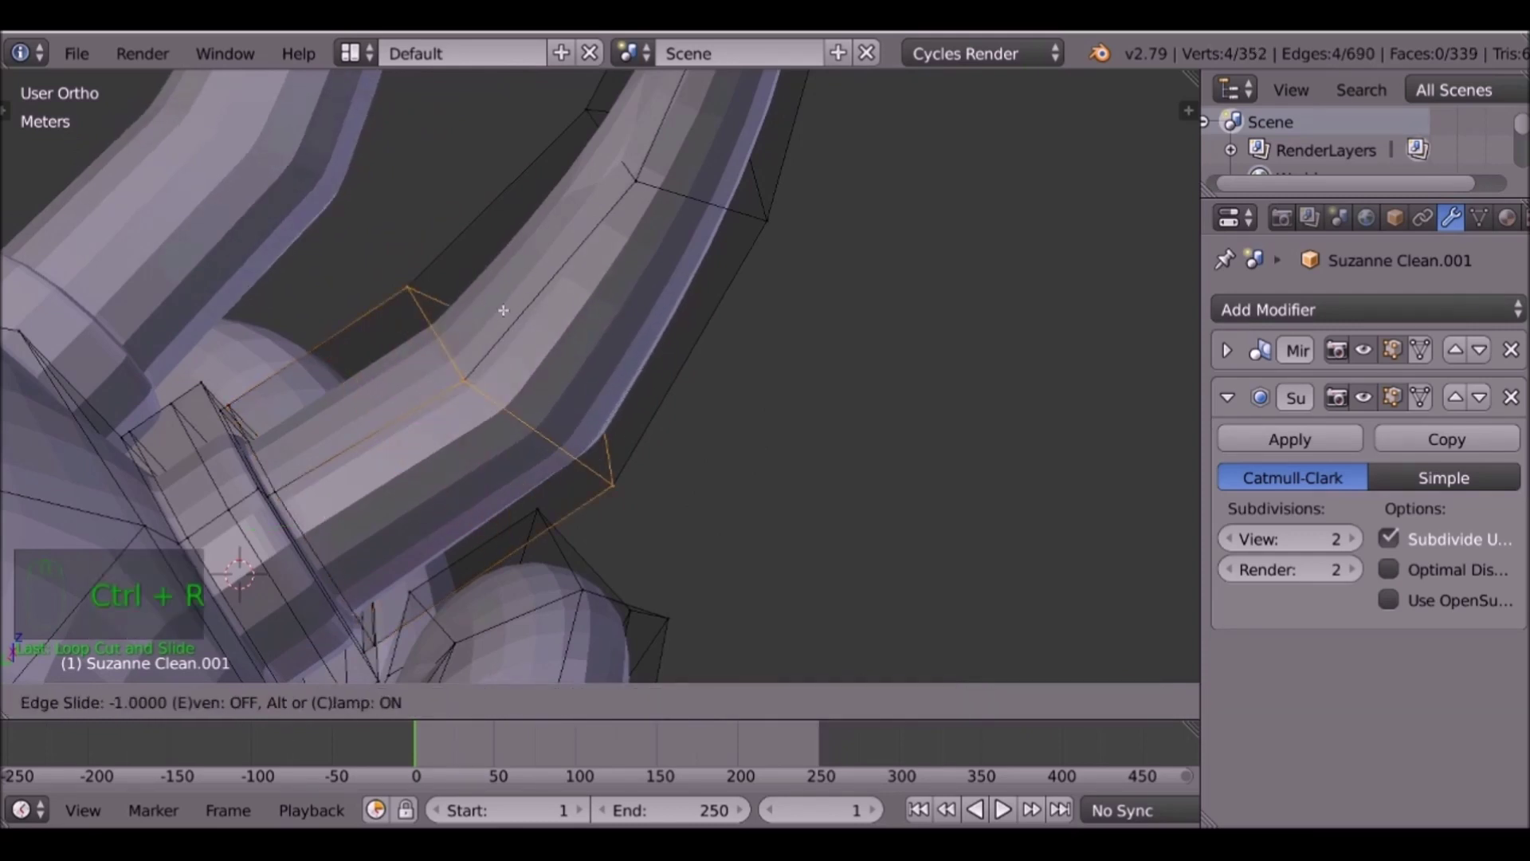
pyautogui.click(470, 357)
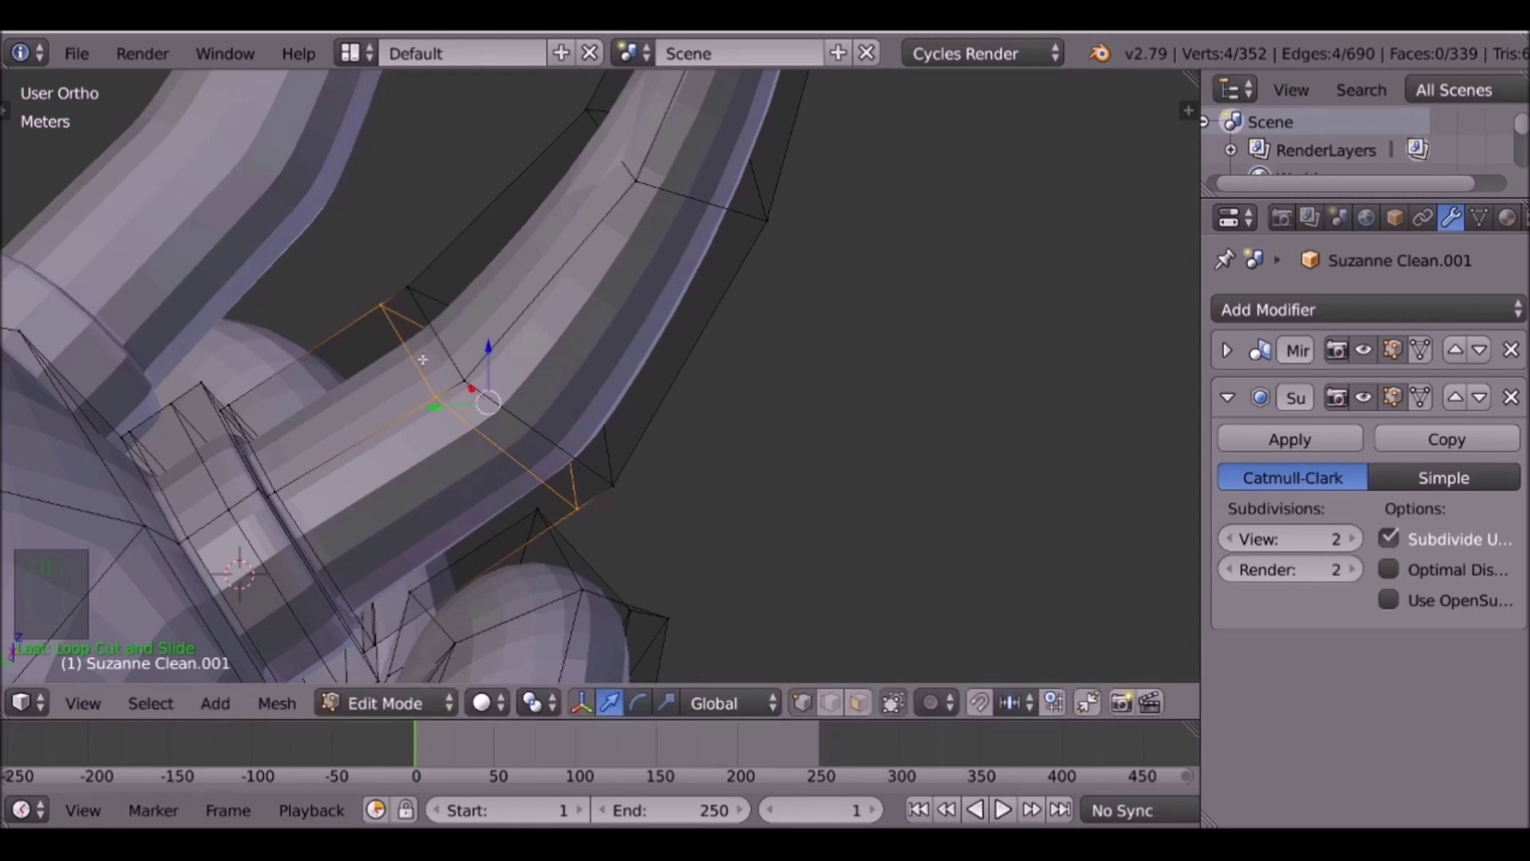
pyautogui.hotkey('ctrl', 'r')
pyautogui.click(399, 288)
pyautogui.rightClick(400, 287)
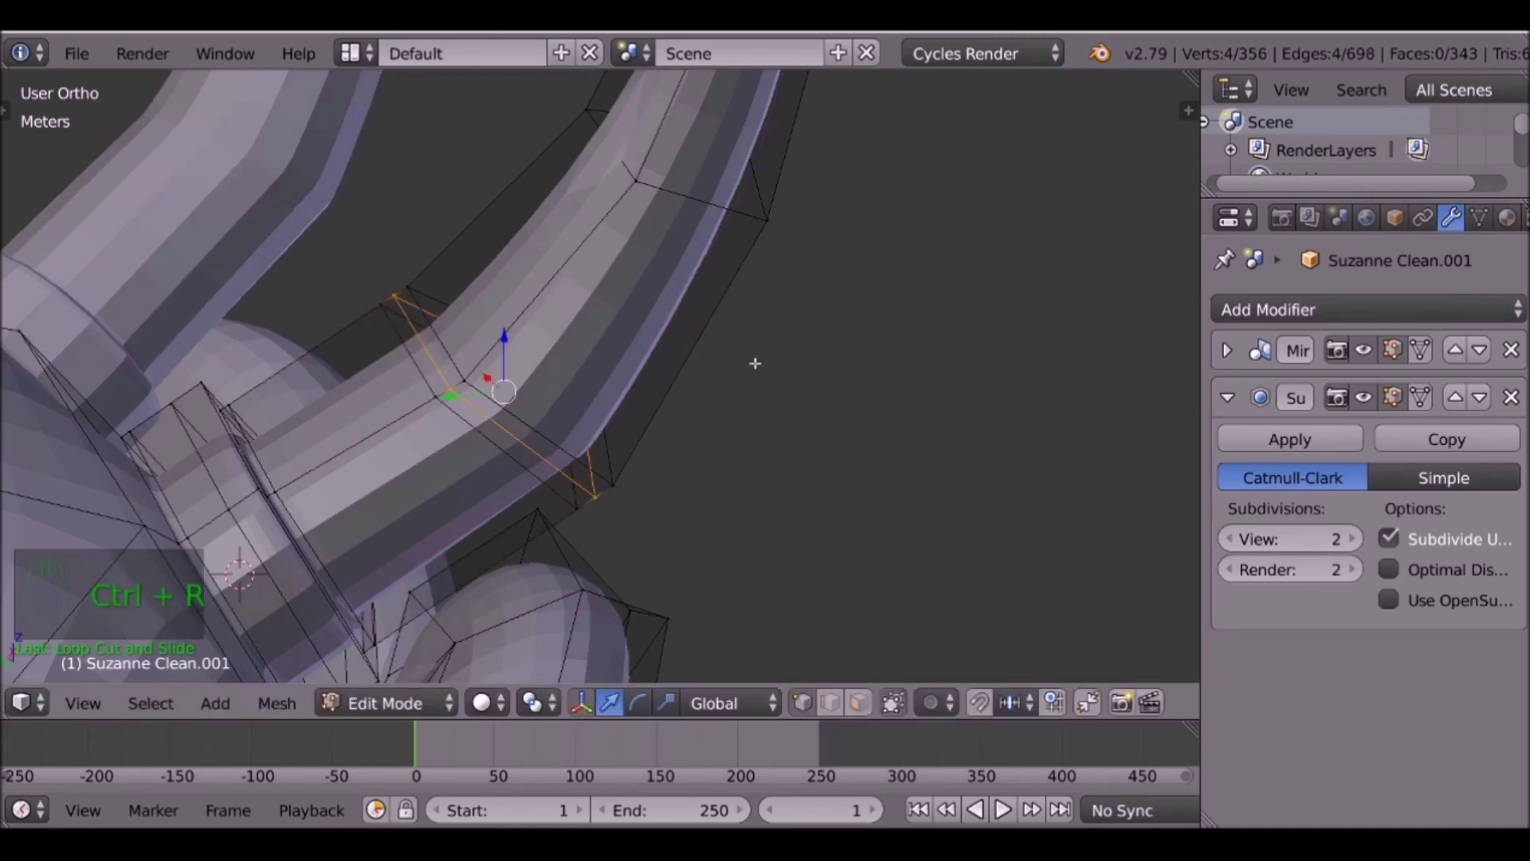
pyautogui.press('s')
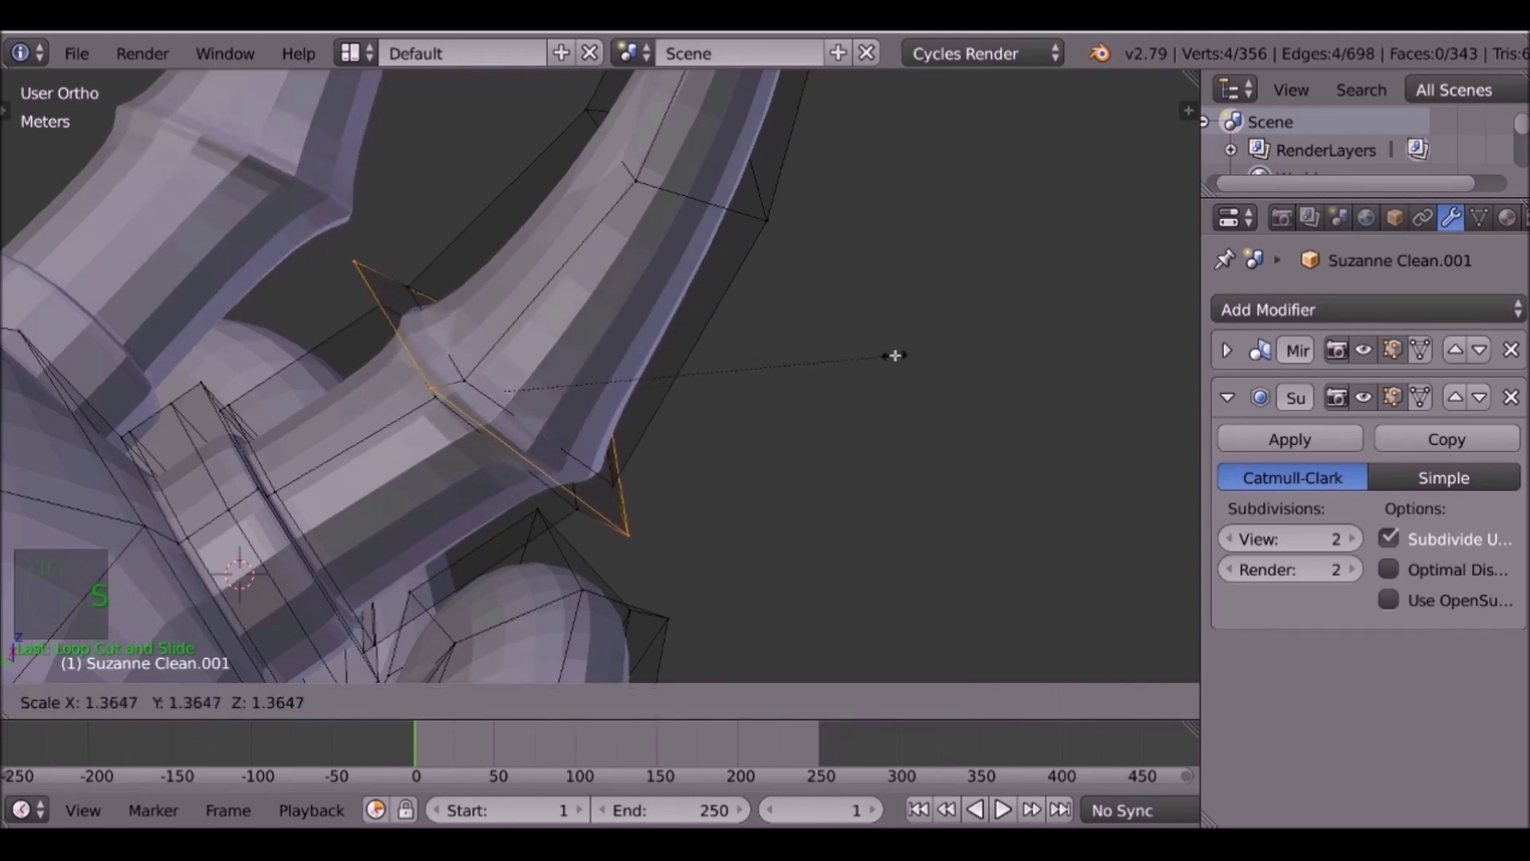
pyautogui.click(881, 353)
# Add two loop cuts just below the horn's second bend and scale the middle loop up by about 1.5 into a ridge.
pyautogui.keyDown('shift'); pyautogui.moveTo(698, 296); pyautogui.dragTo(641, 378, button='middle'); pyautogui.keyUp('shift')
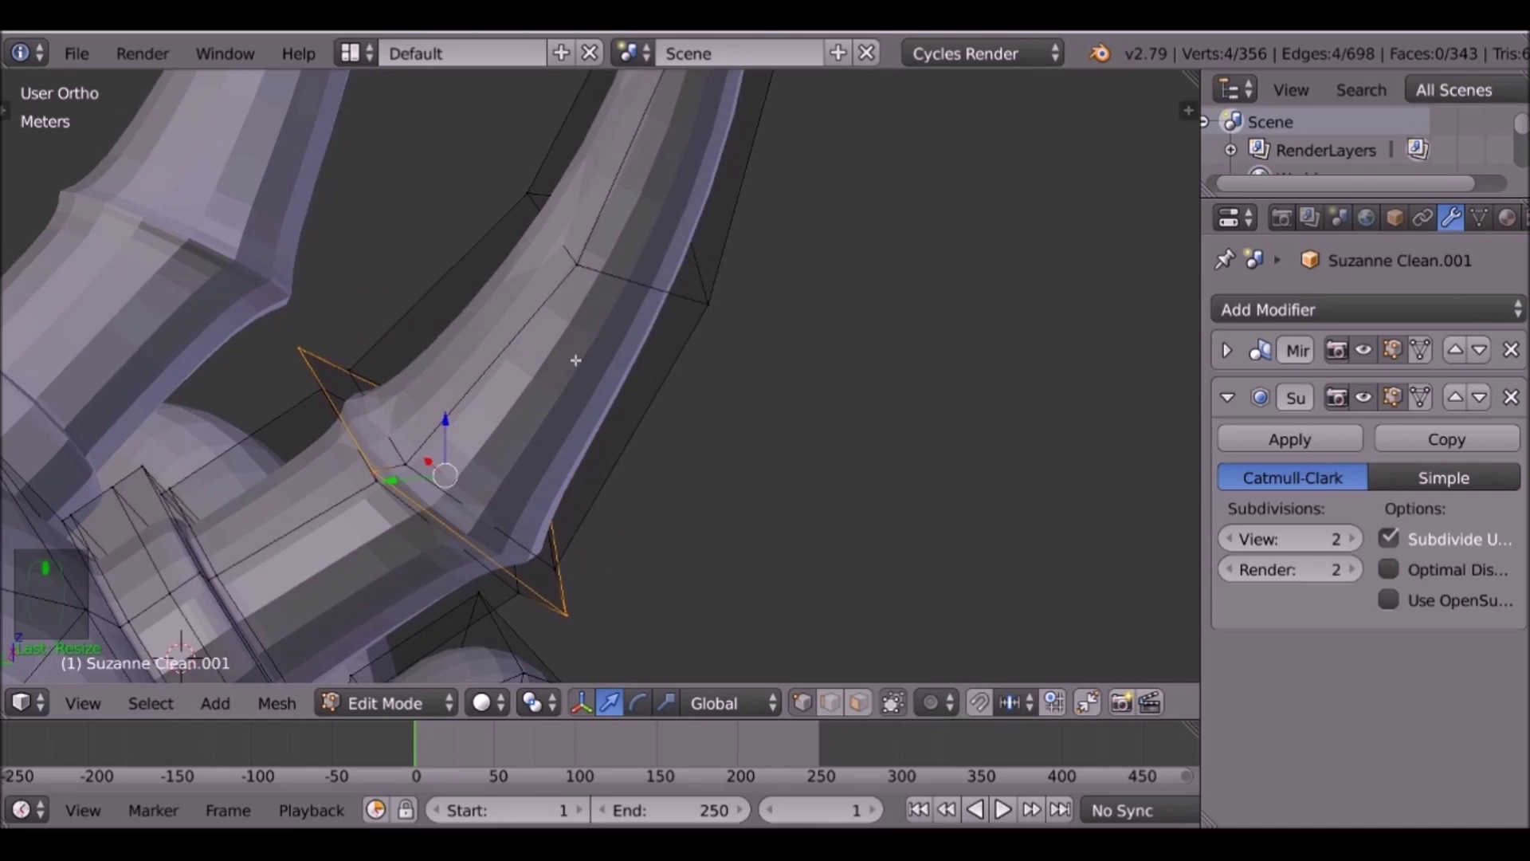
pyautogui.hotkey('ctrl', 'r')
pyautogui.click(534, 339)
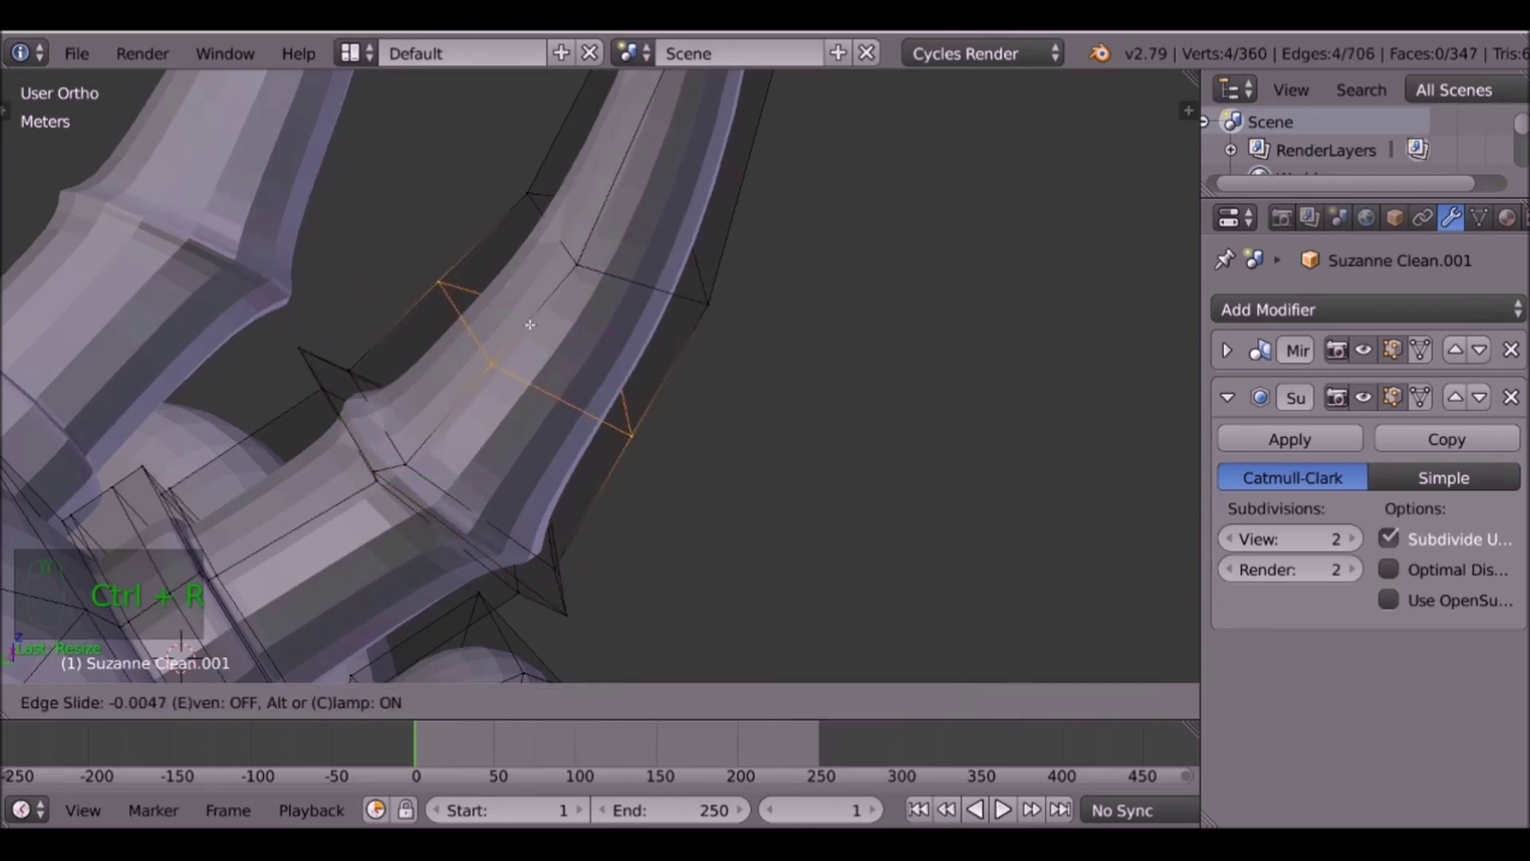
pyautogui.click(585, 255)
pyautogui.hotkey('ctrl', 'r')
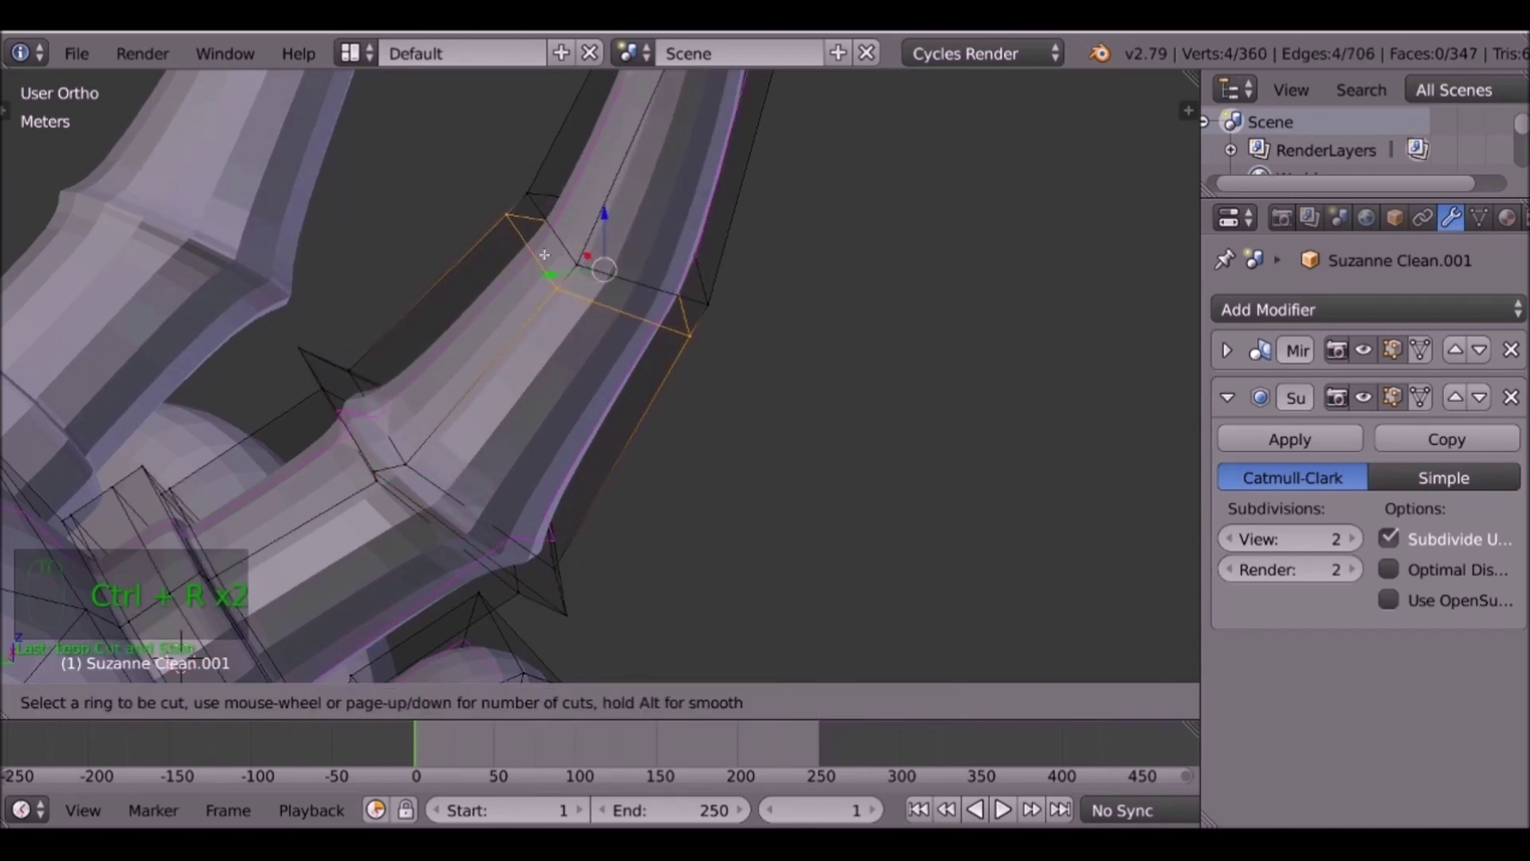
pyautogui.click(522, 208)
pyautogui.click(550, 204)
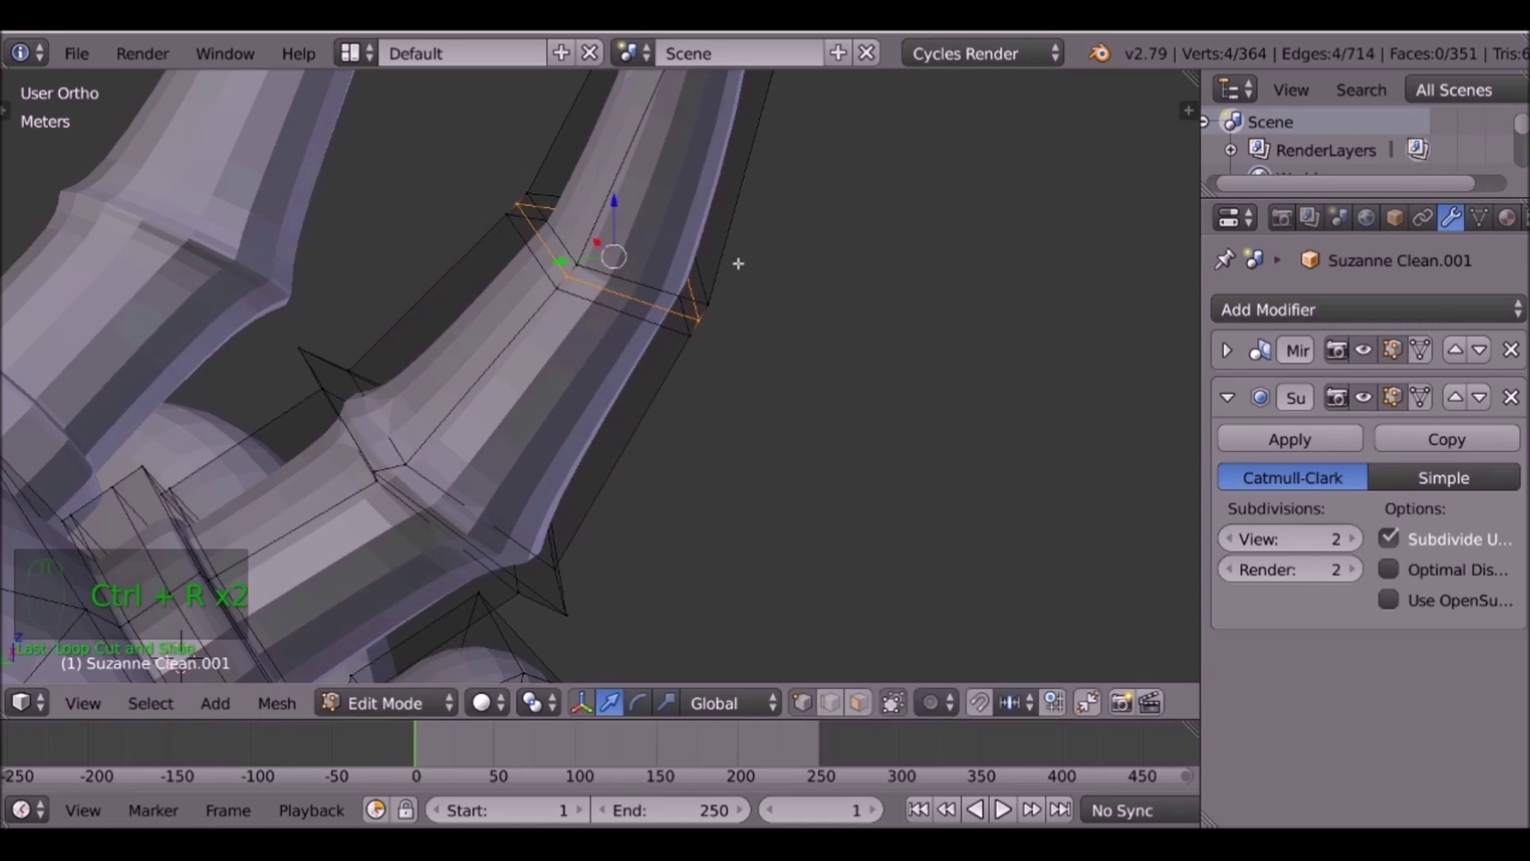
pyautogui.press('s')
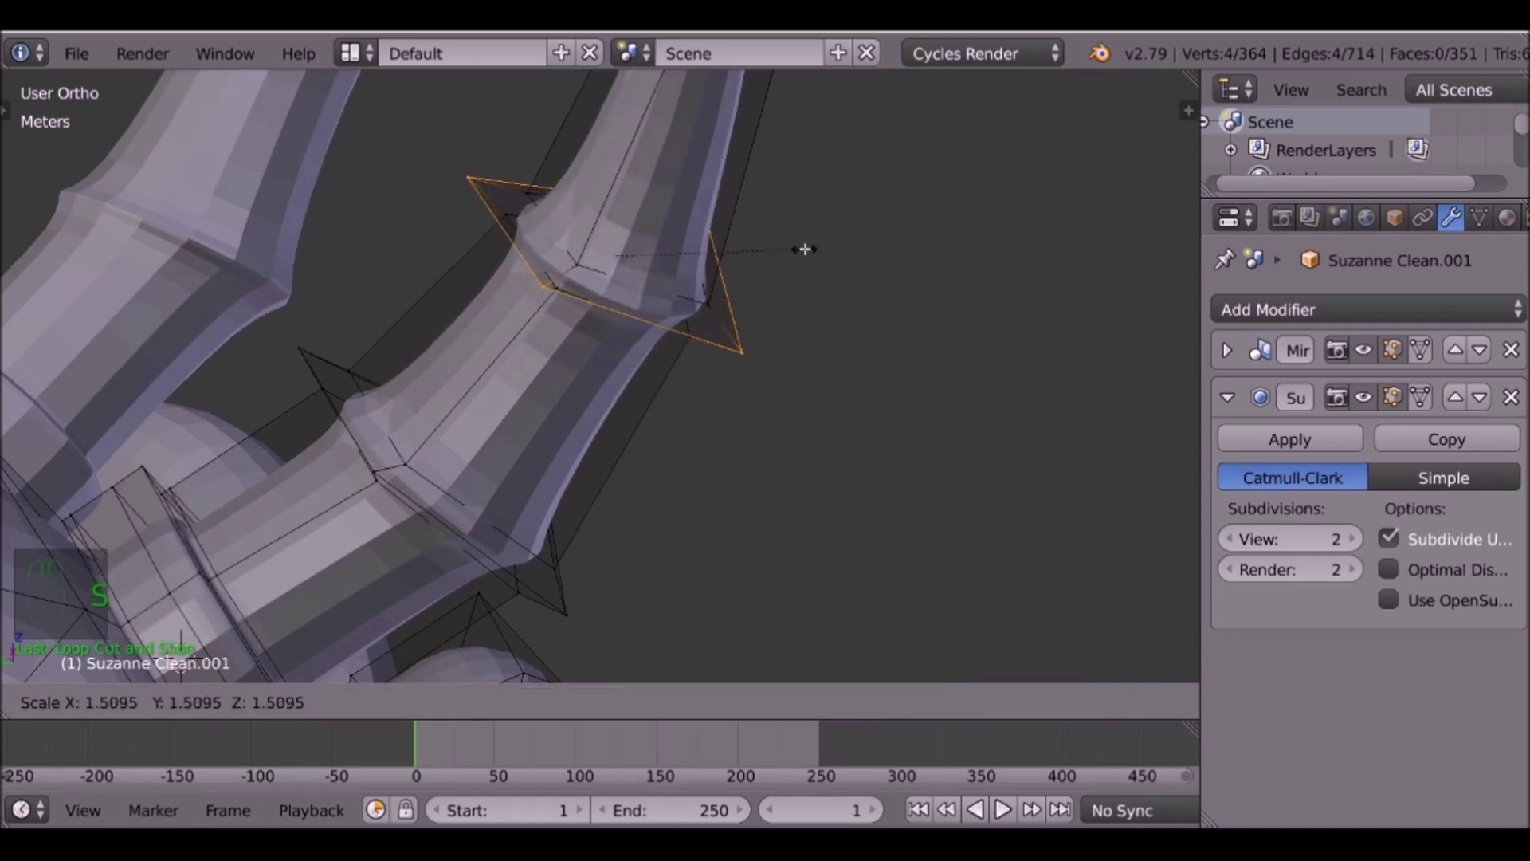
pyautogui.click(816, 237)
# Form a ridge at the horn's third bend with two loop cuts just below it, scaling the middle loop up by about 1.6.
pyautogui.moveTo(819, 236); pyautogui.dragTo(624, 392, button='middle')
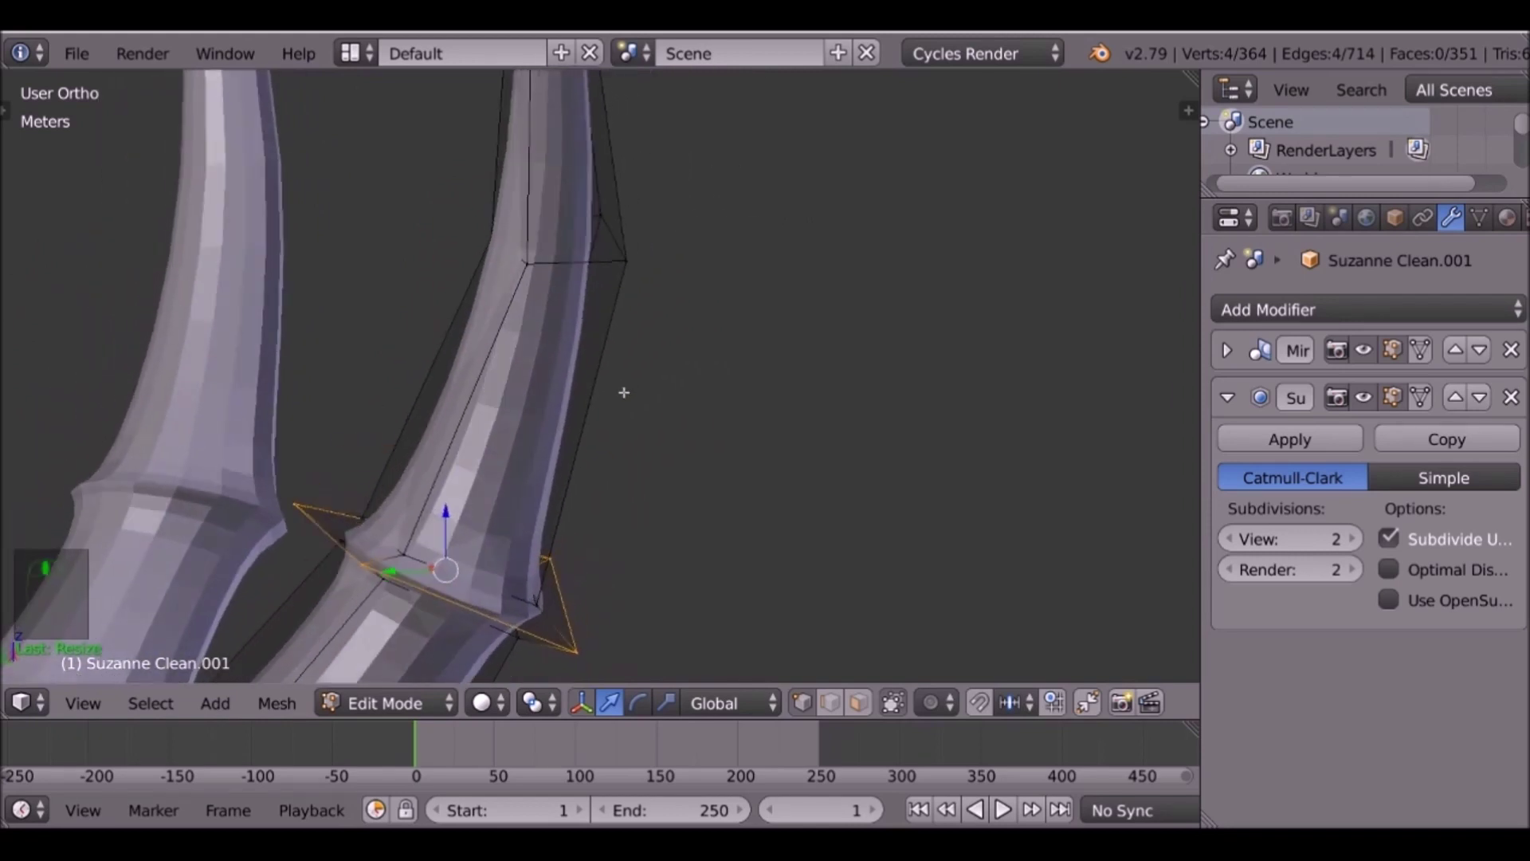
pyautogui.hotkey('ctrl', 'r')
pyautogui.click(597, 367)
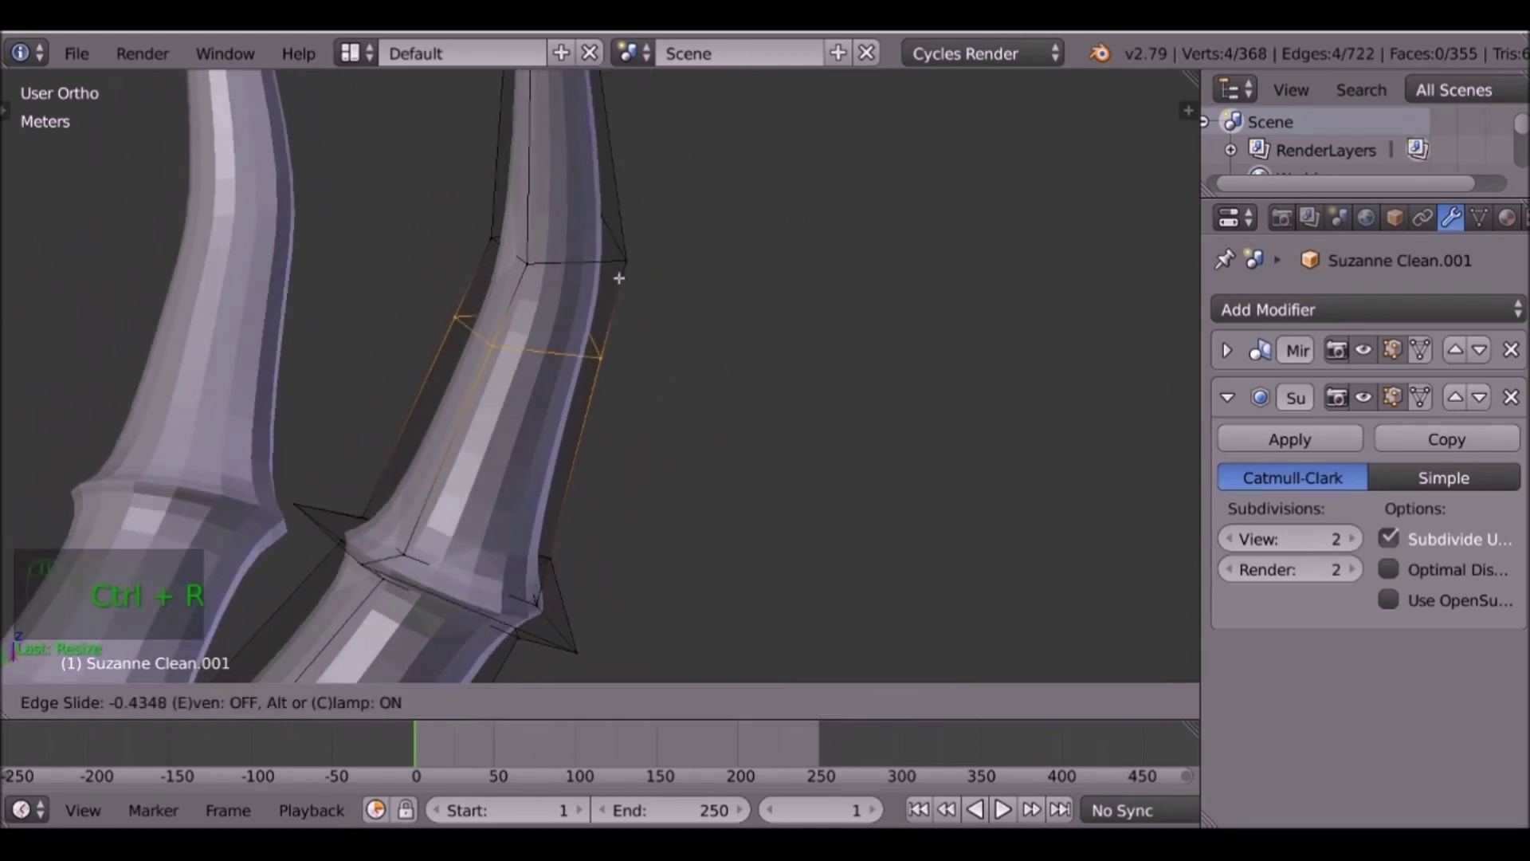
pyautogui.click(645, 211)
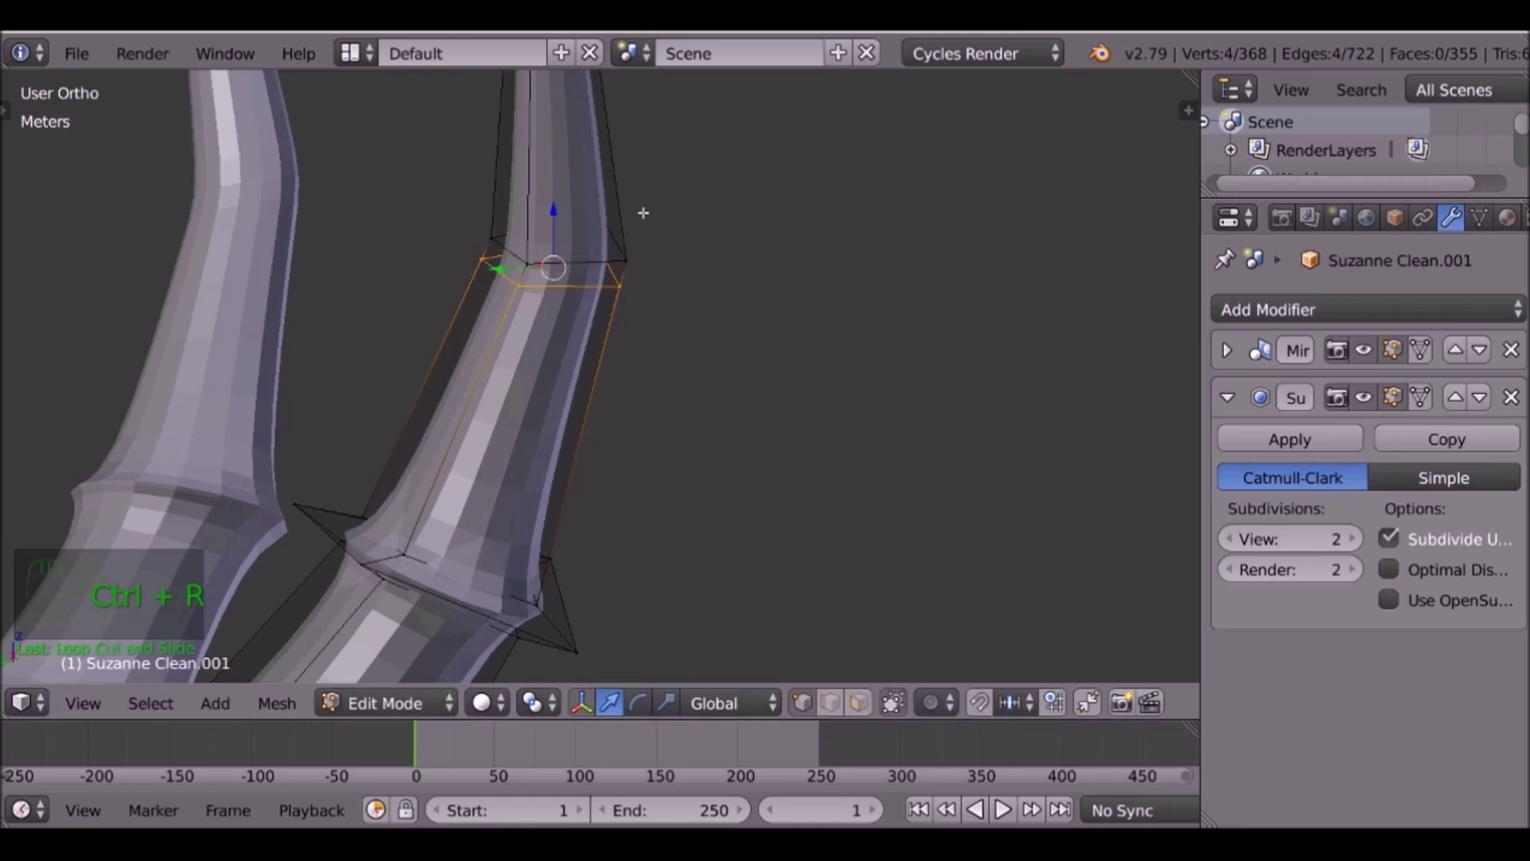
pyautogui.hotkey('ctrl', 'r')
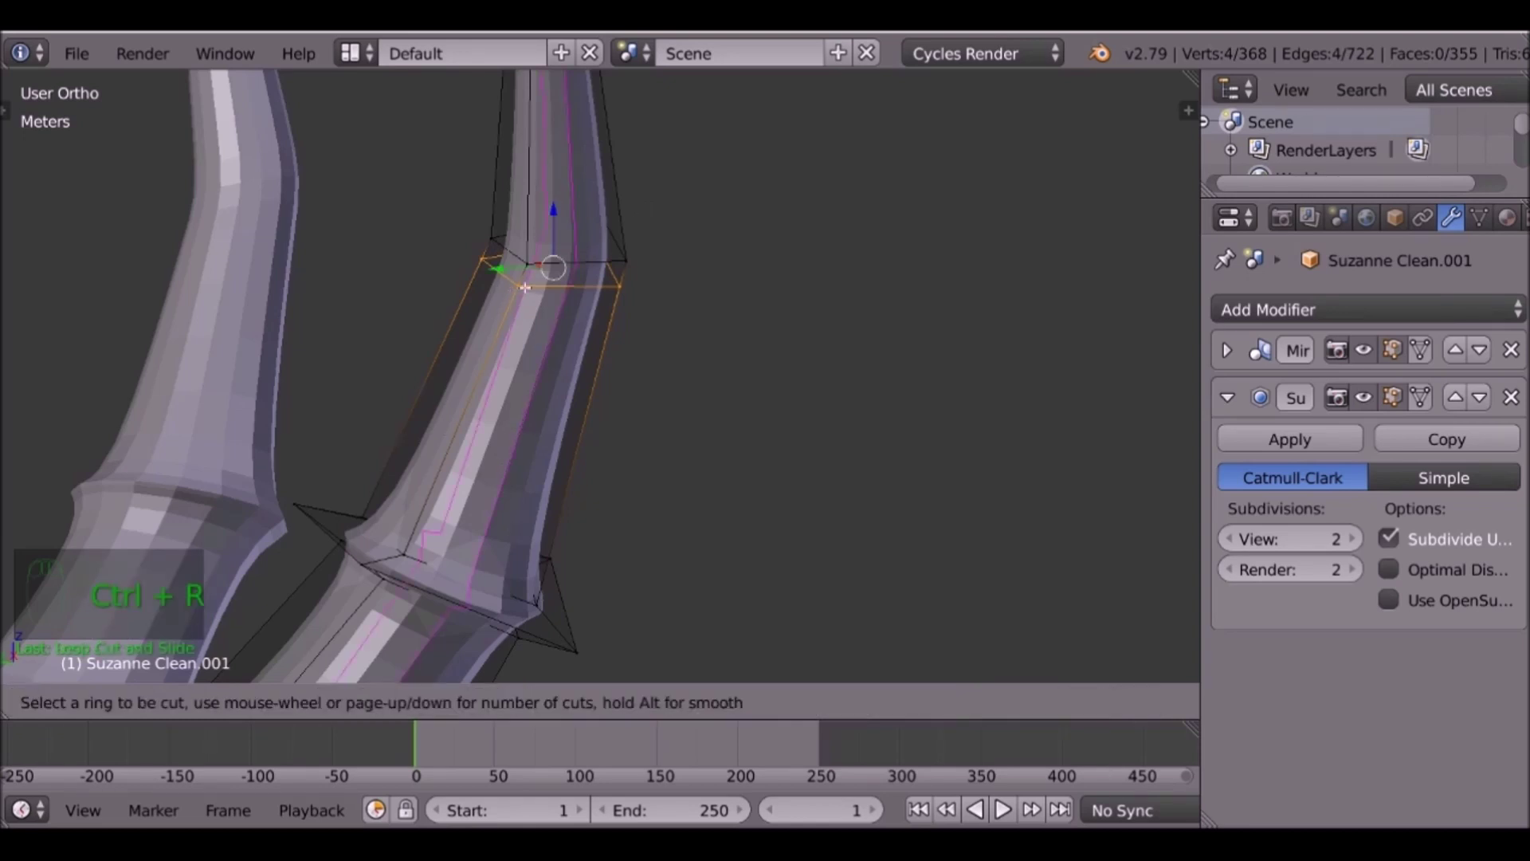
pyautogui.click(518, 278)
pyautogui.click(518, 278)
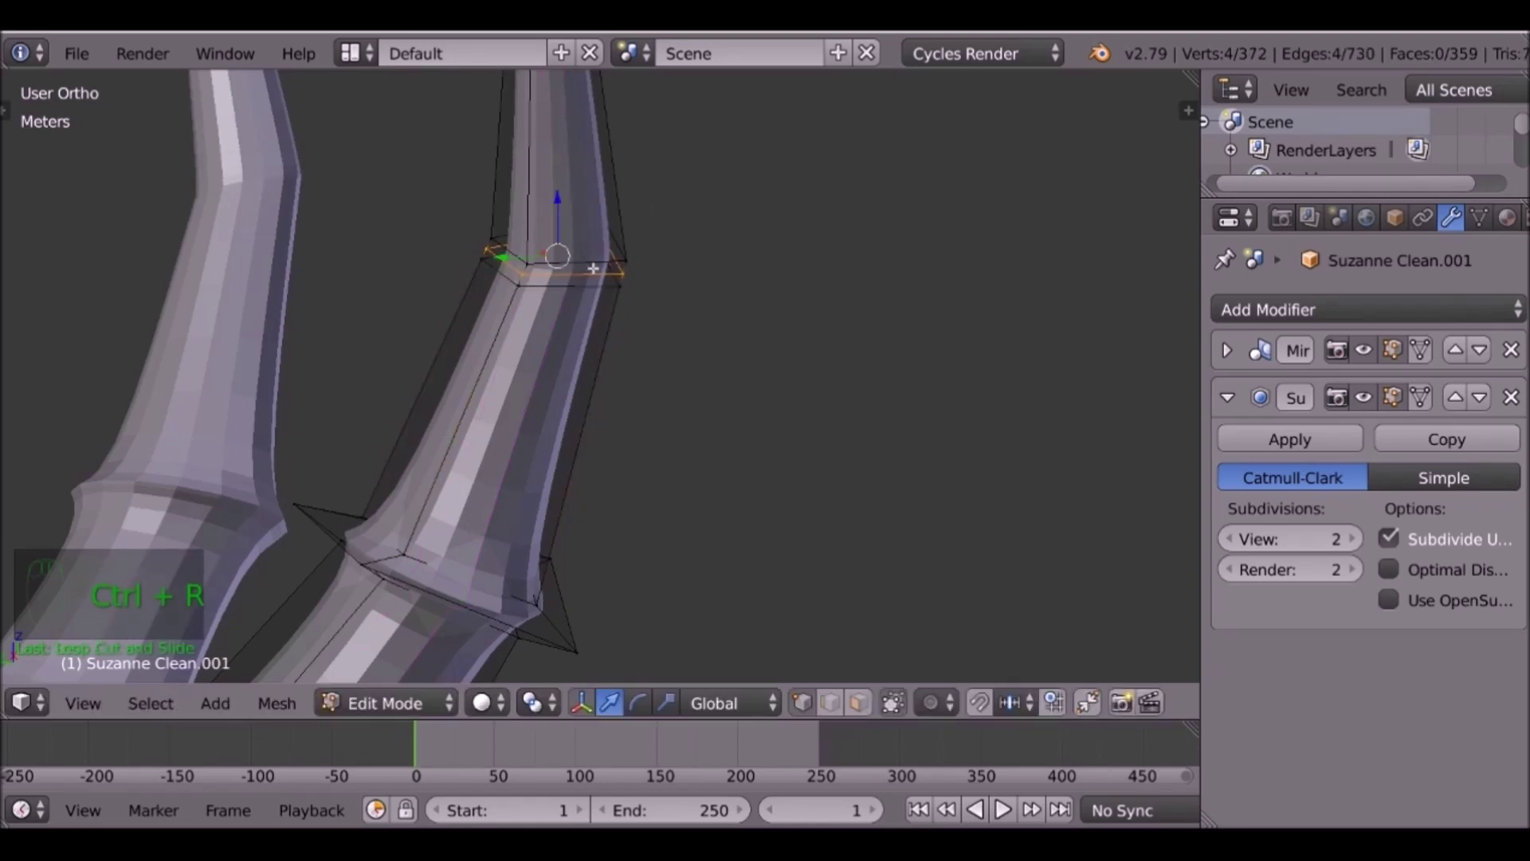
pyautogui.press('s')
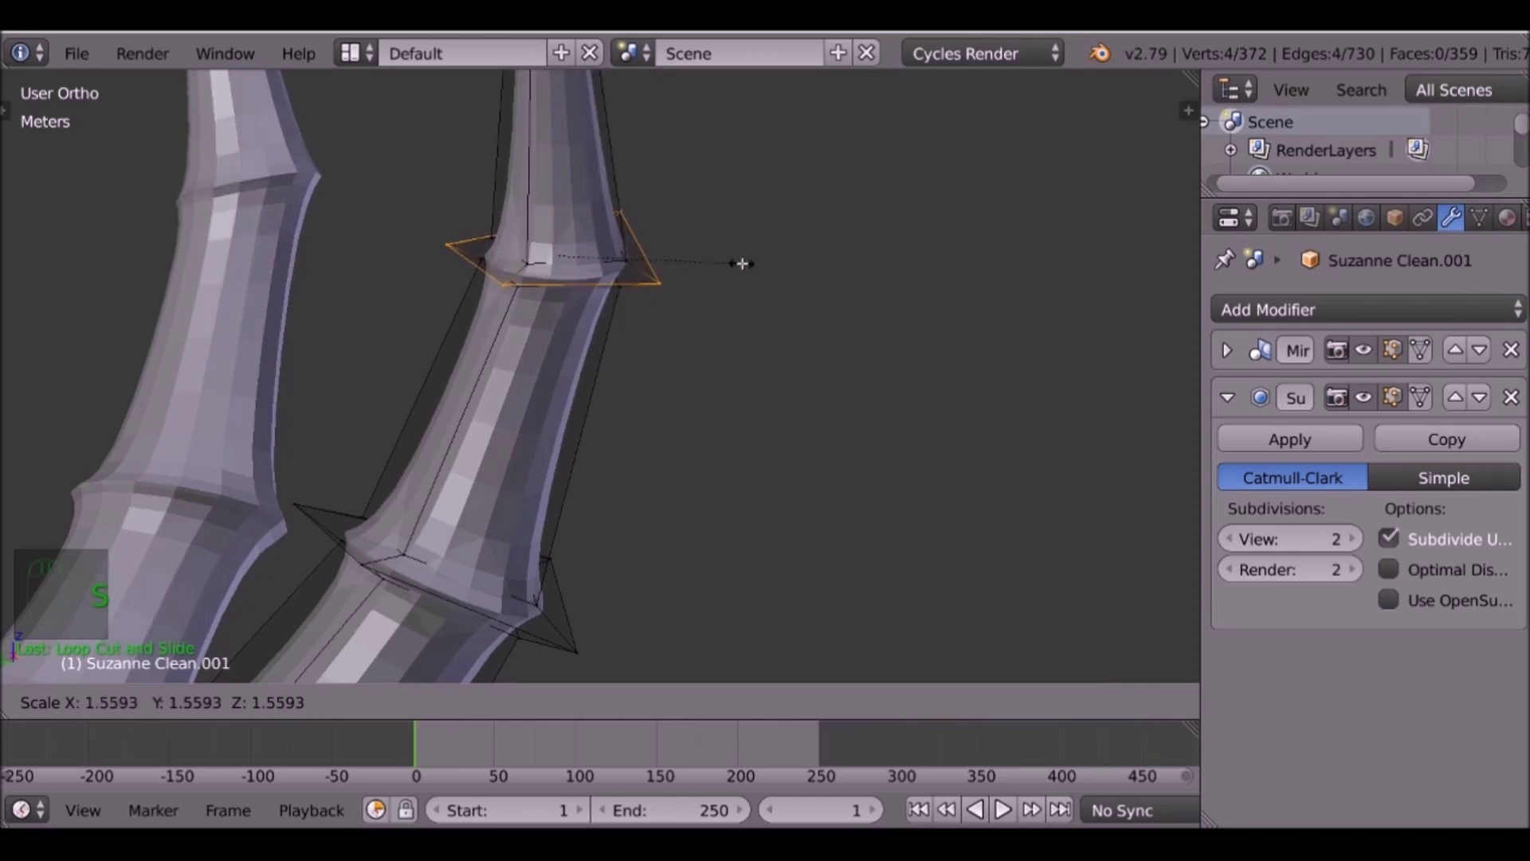
pyautogui.click(755, 258)
# Add two loop cuts below the horn's uppermost bend near the tip and scale the middle loop up by about 2.
pyautogui.keyDown('shift'); pyautogui.scroll(5, 529, 335); pyautogui.keyUp('shift')
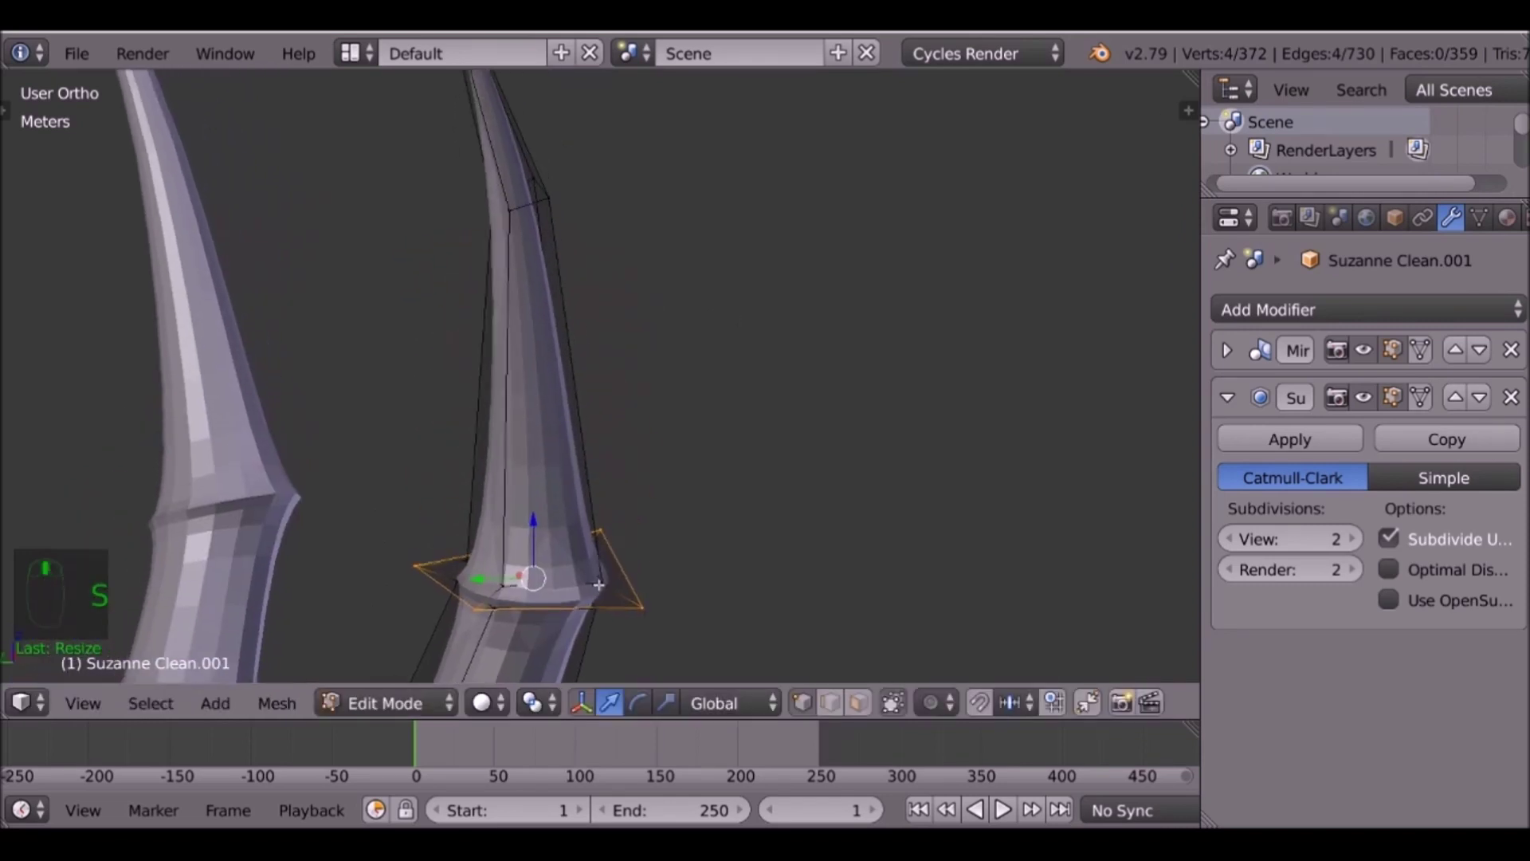
pyautogui.hotkey('ctrl', 'r')
pyautogui.click(539, 327)
pyautogui.click(547, 177)
pyautogui.hotkey('ctrl', 'r')
pyautogui.click(543, 215)
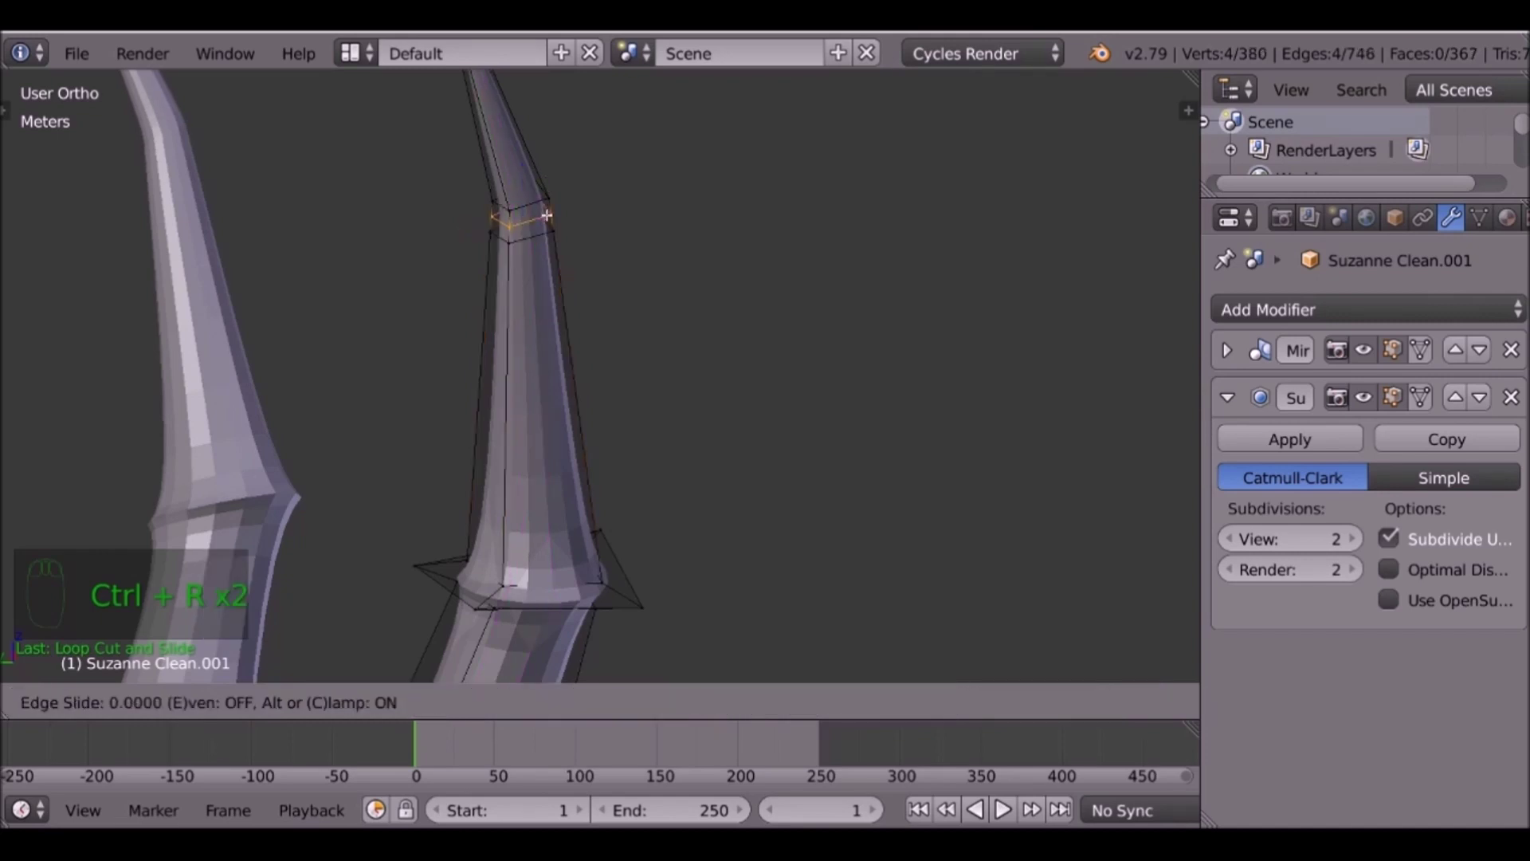
pyautogui.click(568, 214)
pyautogui.press('s')
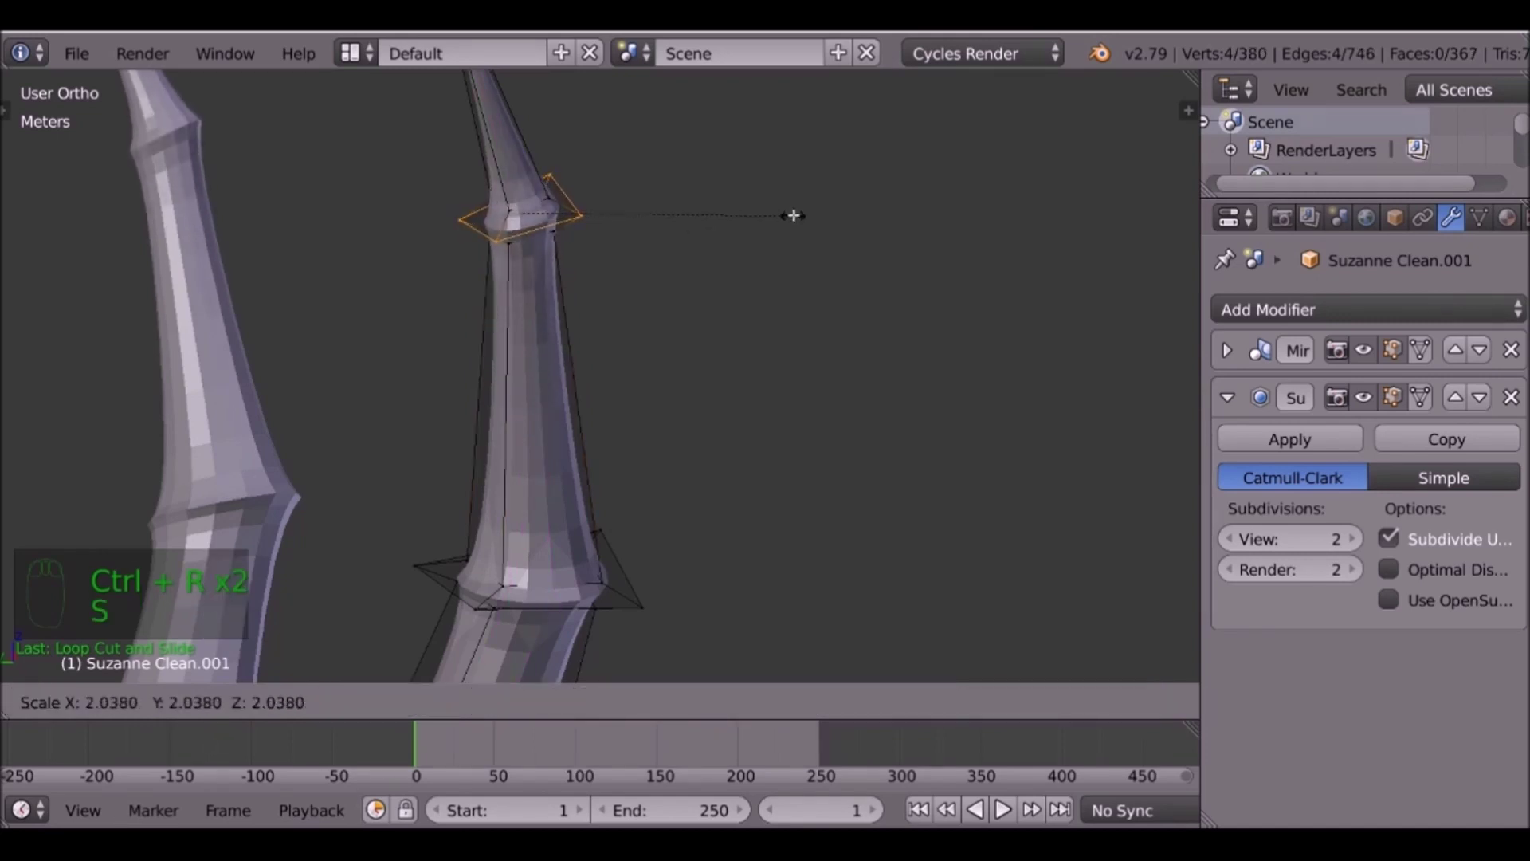
pyautogui.click(799, 215)
# Return to Object Mode and set the Subdivision Surface modifier's viewport subdivisions to 3.
pyautogui.scroll(-4, 735, 332)
pyautogui.press('Tab')
pyautogui.moveTo(706, 515); pyautogui.dragTo(475, 565, button='middle')
pyautogui.scroll(3, 565, 354)
pyautogui.moveTo(565, 358); pyautogui.dragTo(701, 510, button='middle')
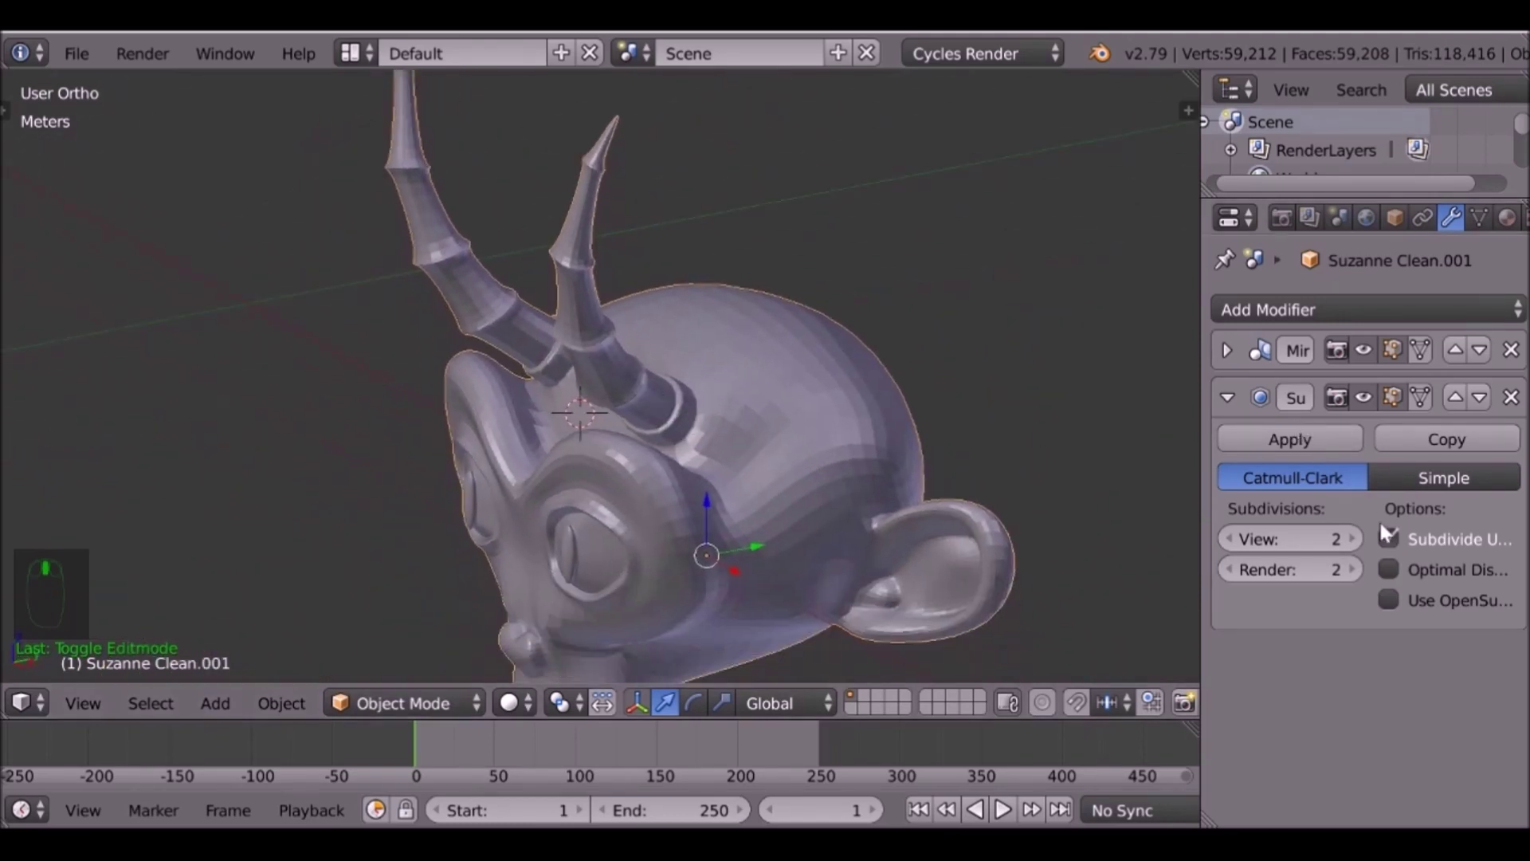
pyautogui.click(1353, 539)
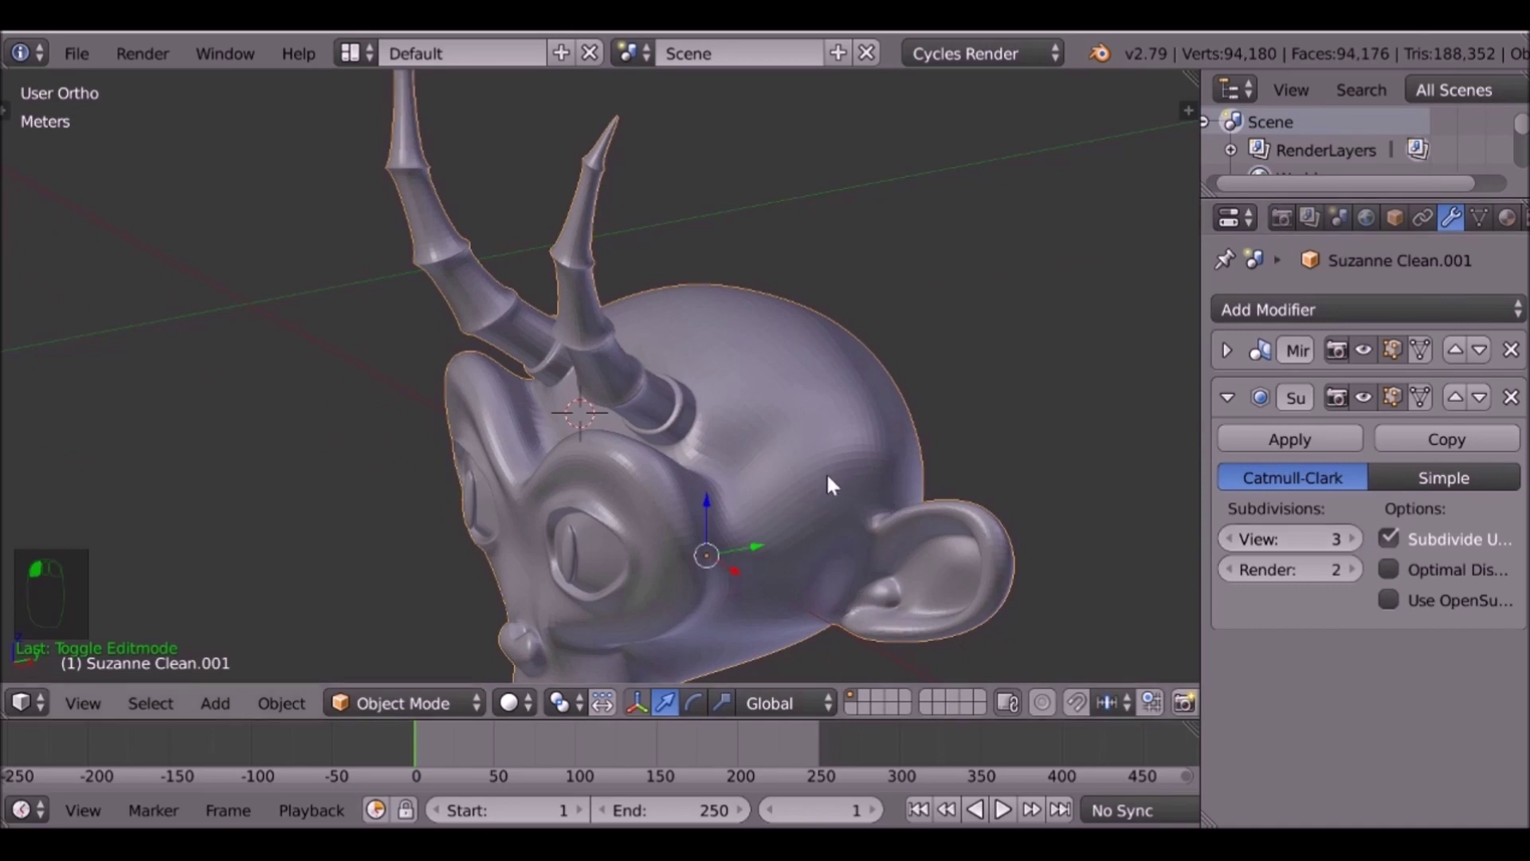
# Apply smooth shading to the horned Suzanne head and check it from the front.
pyautogui.press('t')
pyautogui.click(76, 361)
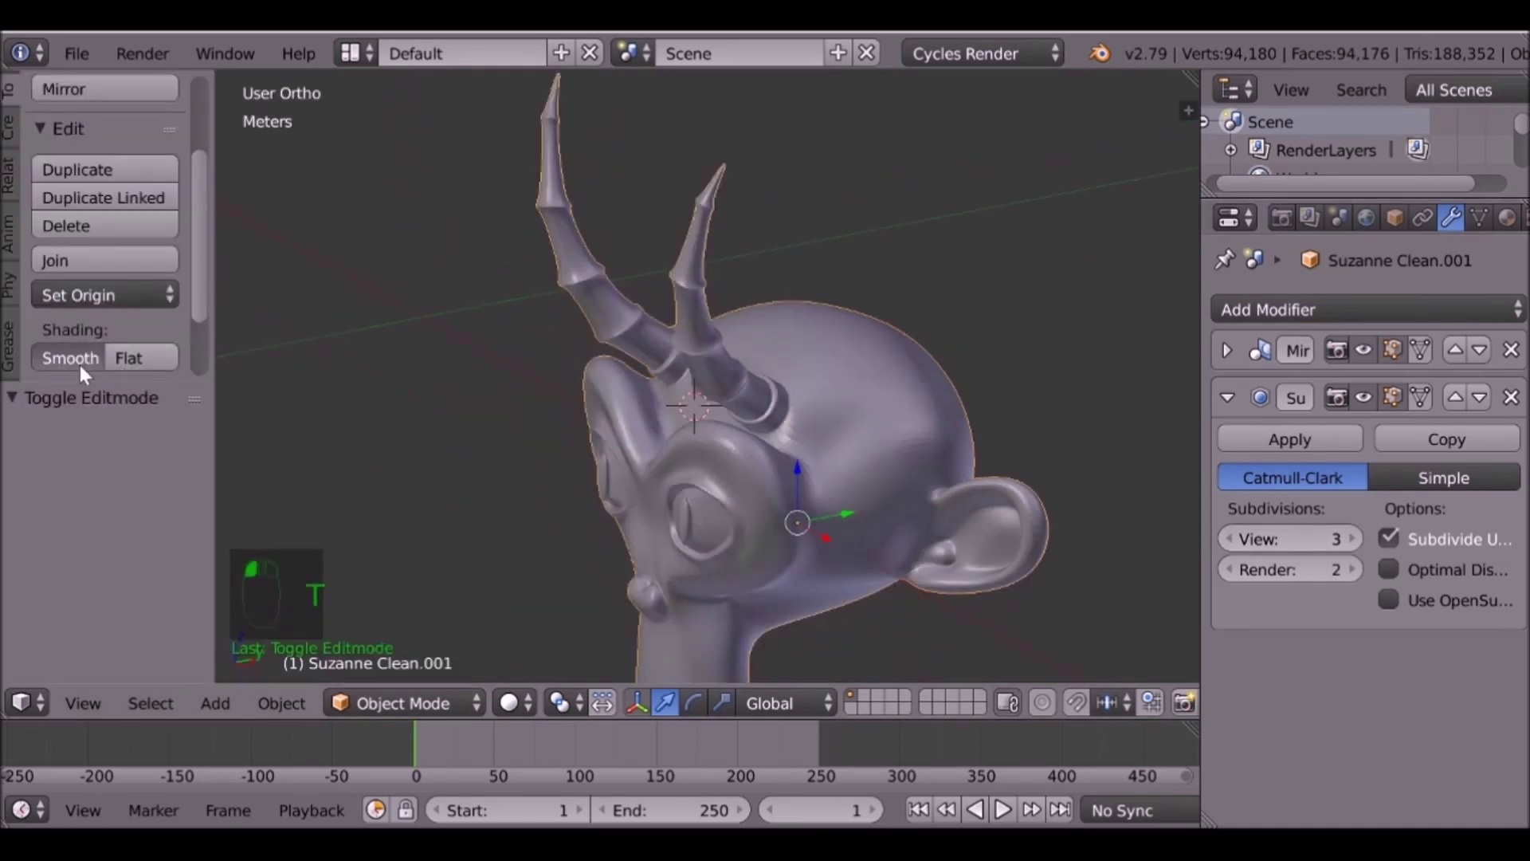
pyautogui.press('t')
pyautogui.moveTo(806, 403); pyautogui.dragTo(708, 392, button='middle')
pyautogui.scroll(-2, 753, 390)
pyautogui.moveTo(707, 311); pyautogui.dragTo(842, 362, button='middle')
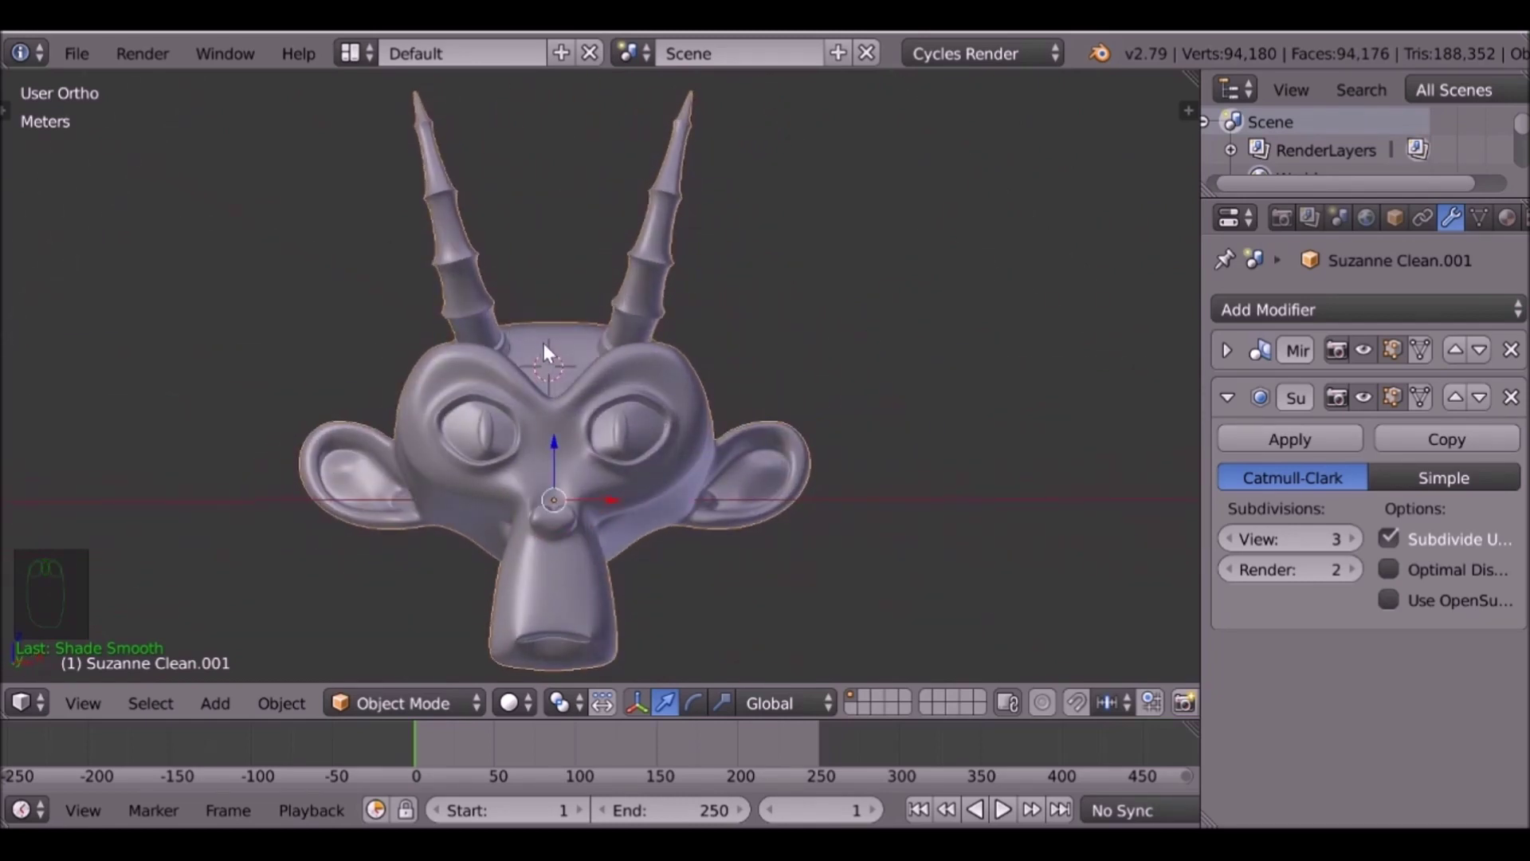
pyautogui.moveTo(601, 342); pyautogui.dragTo(586, 419, button='middle')
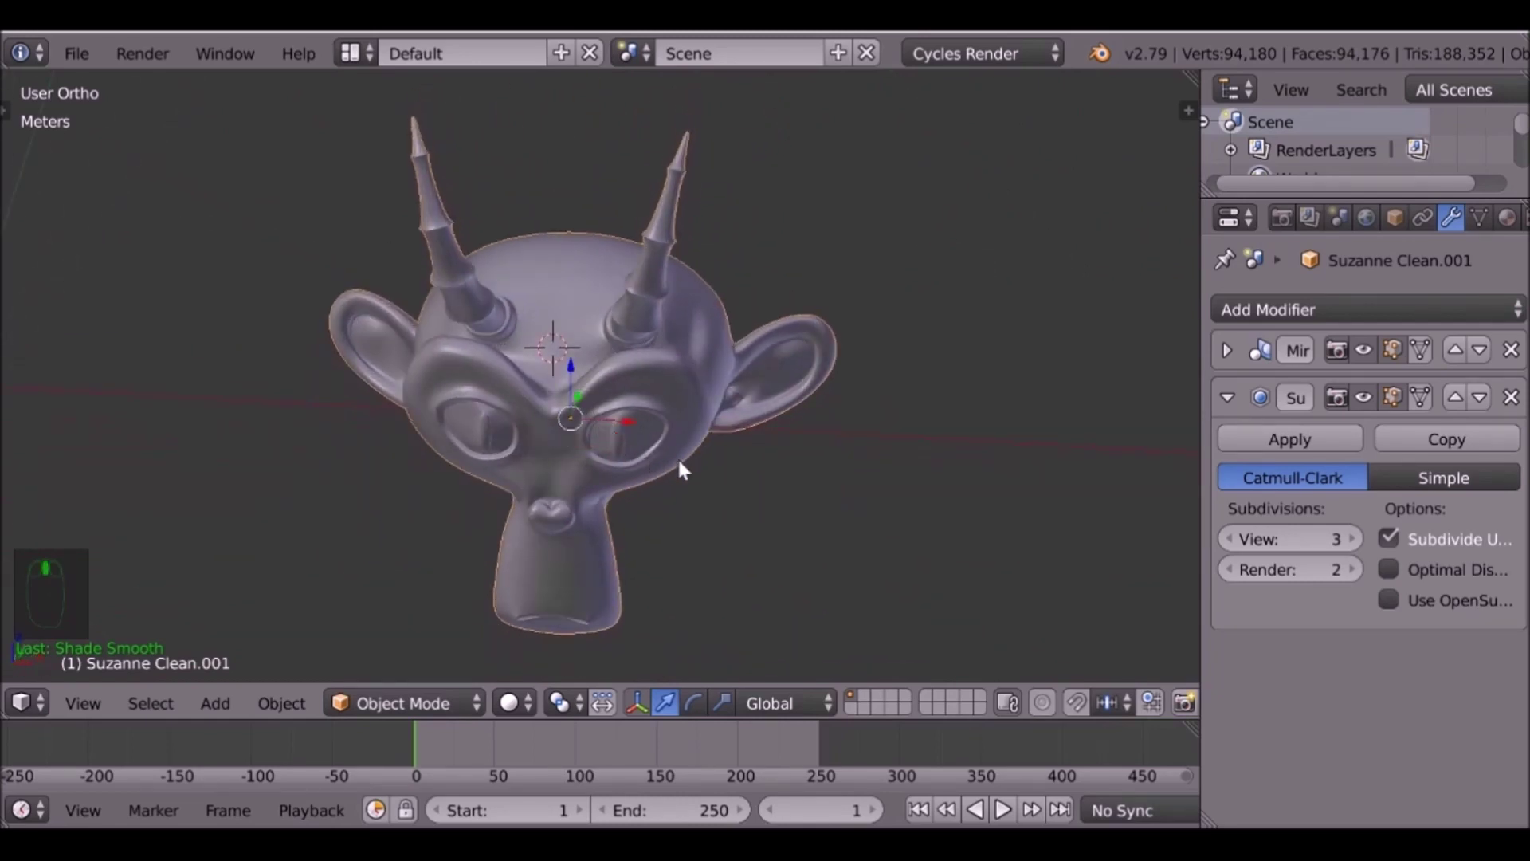
# Unhide the hidden objects so the second head and its halo show beside the horned head.
pyautogui.hotkey('alt', 'h')
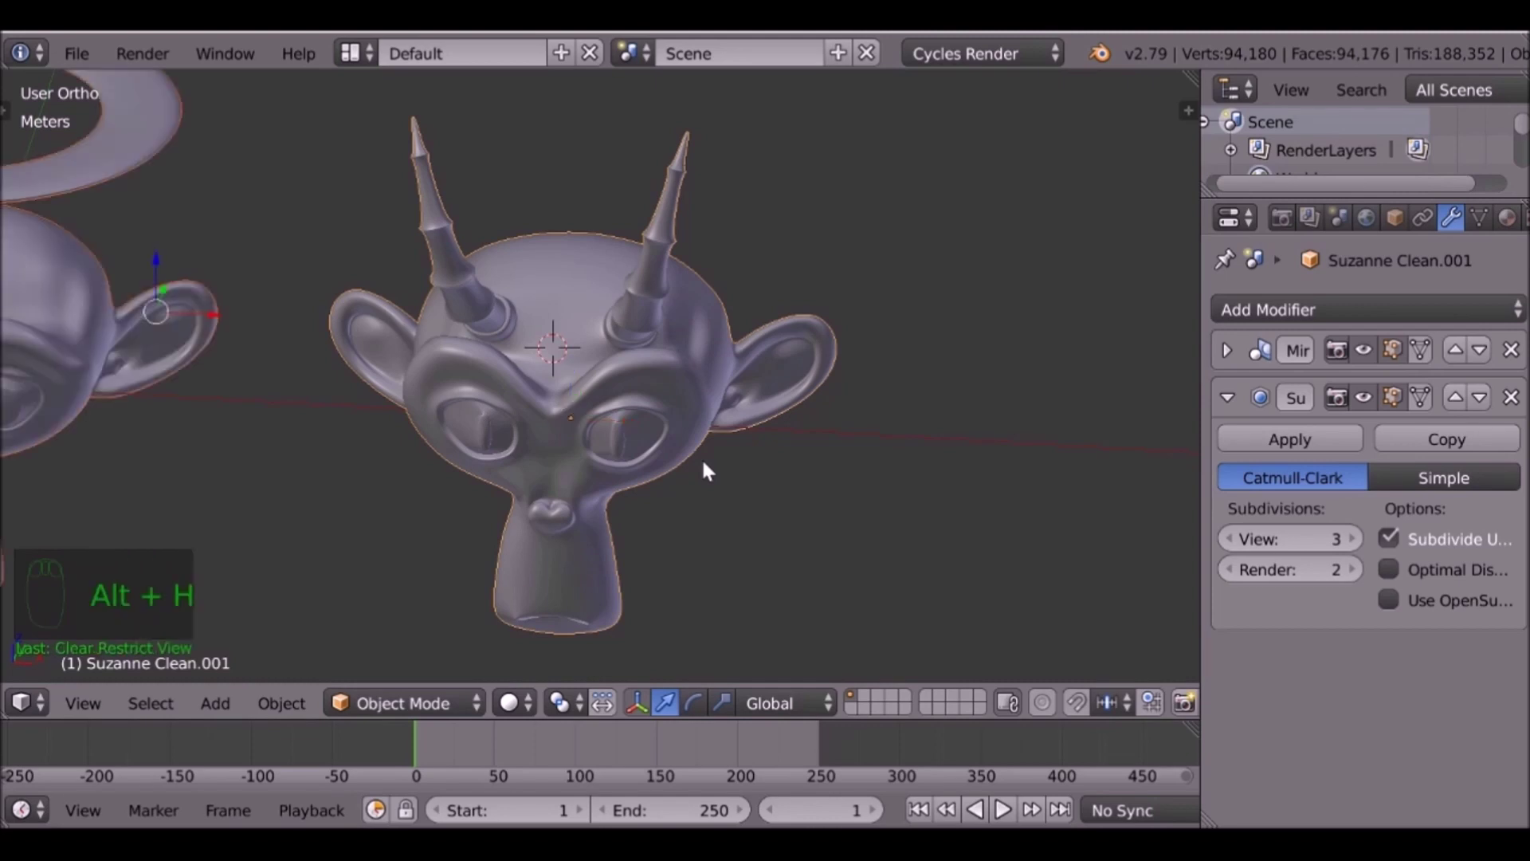
pyautogui.scroll(-3, 693, 456)
pyautogui.hotkey('ctrl', 'z')
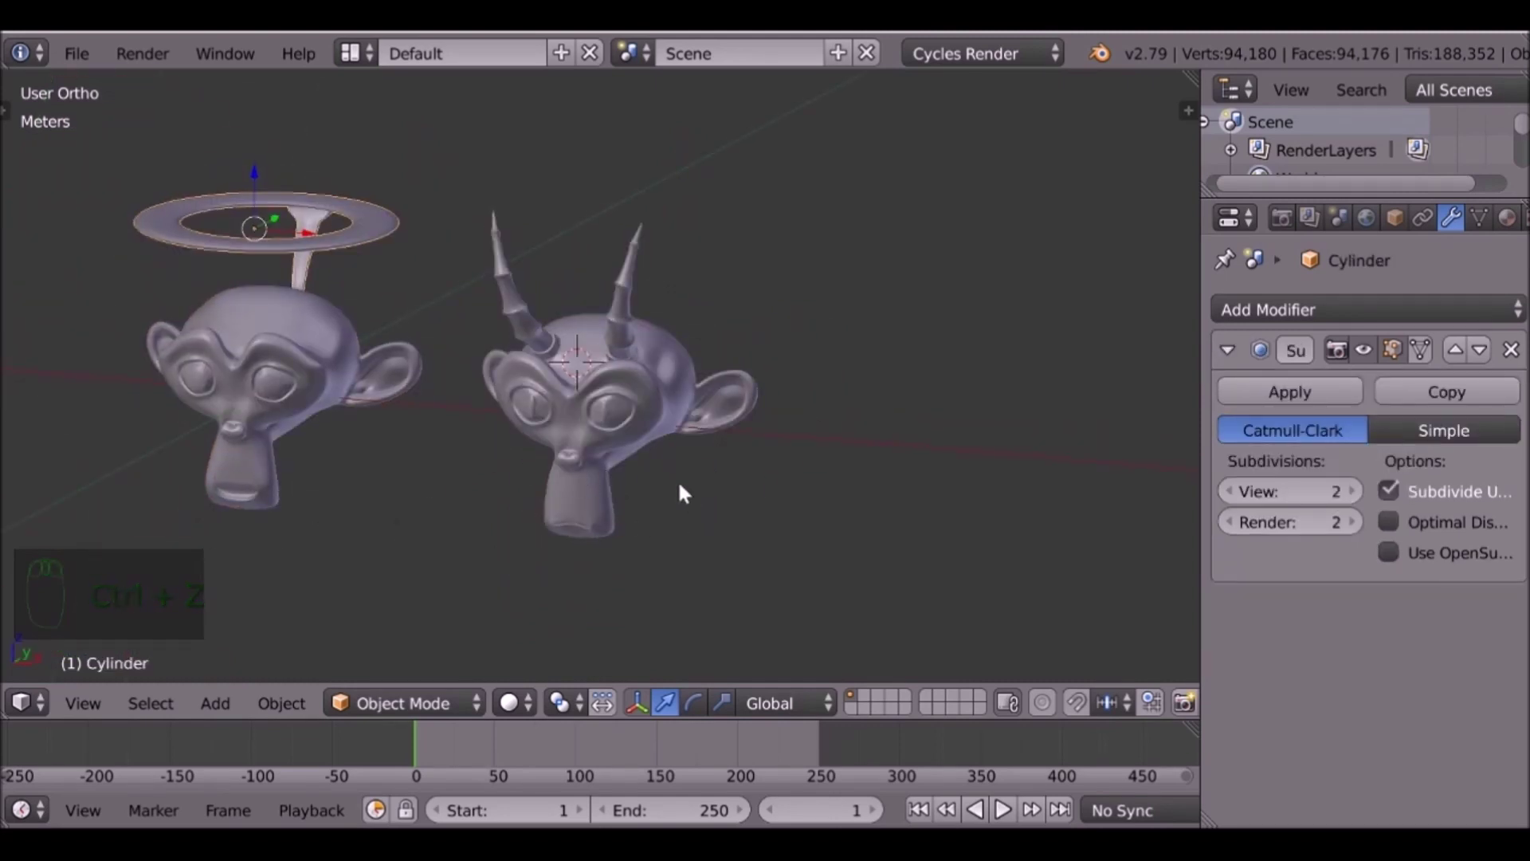
# Select the hornless Suzanne head in front view and snap the 3D cursor to it.
pyautogui.moveTo(652, 424); pyautogui.dragTo(396, 391, button='middle')
pyautogui.press('KP_1')
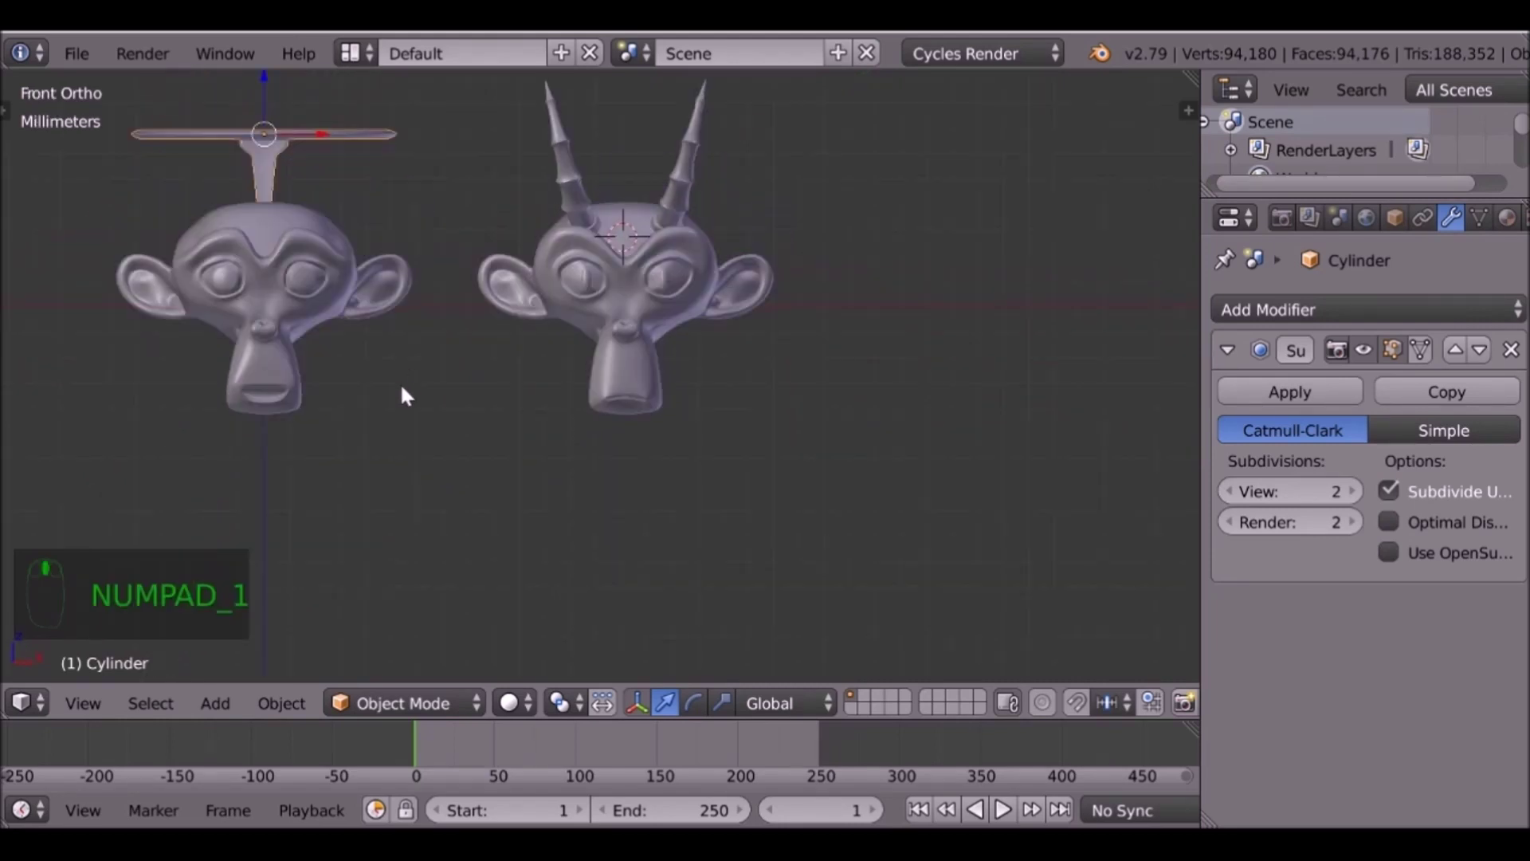
pyautogui.rightClick(283, 260)
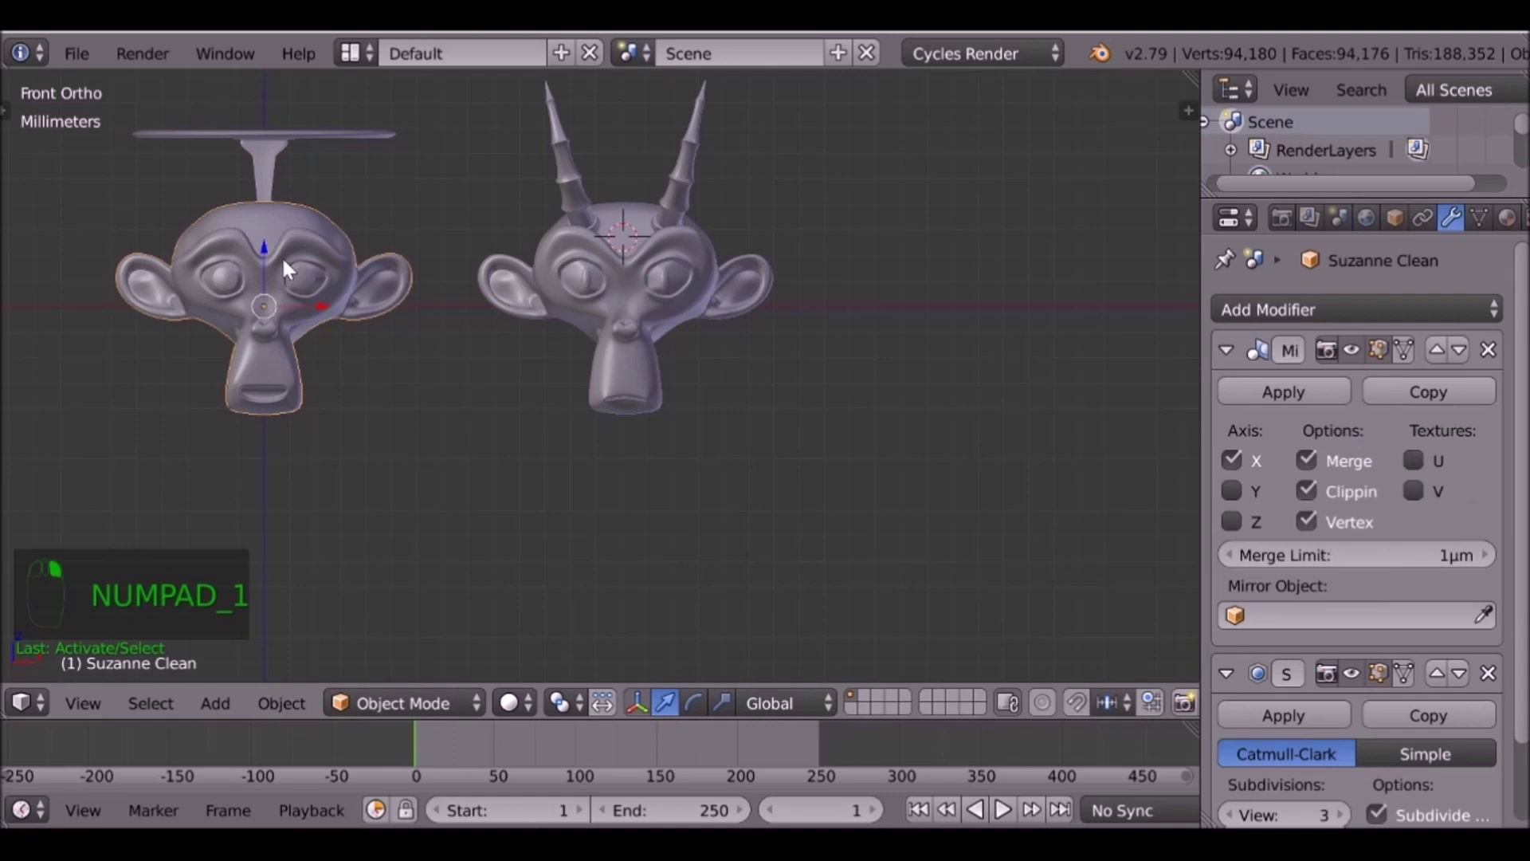
pyautogui.press('space')
pyautogui.write('snap cu')
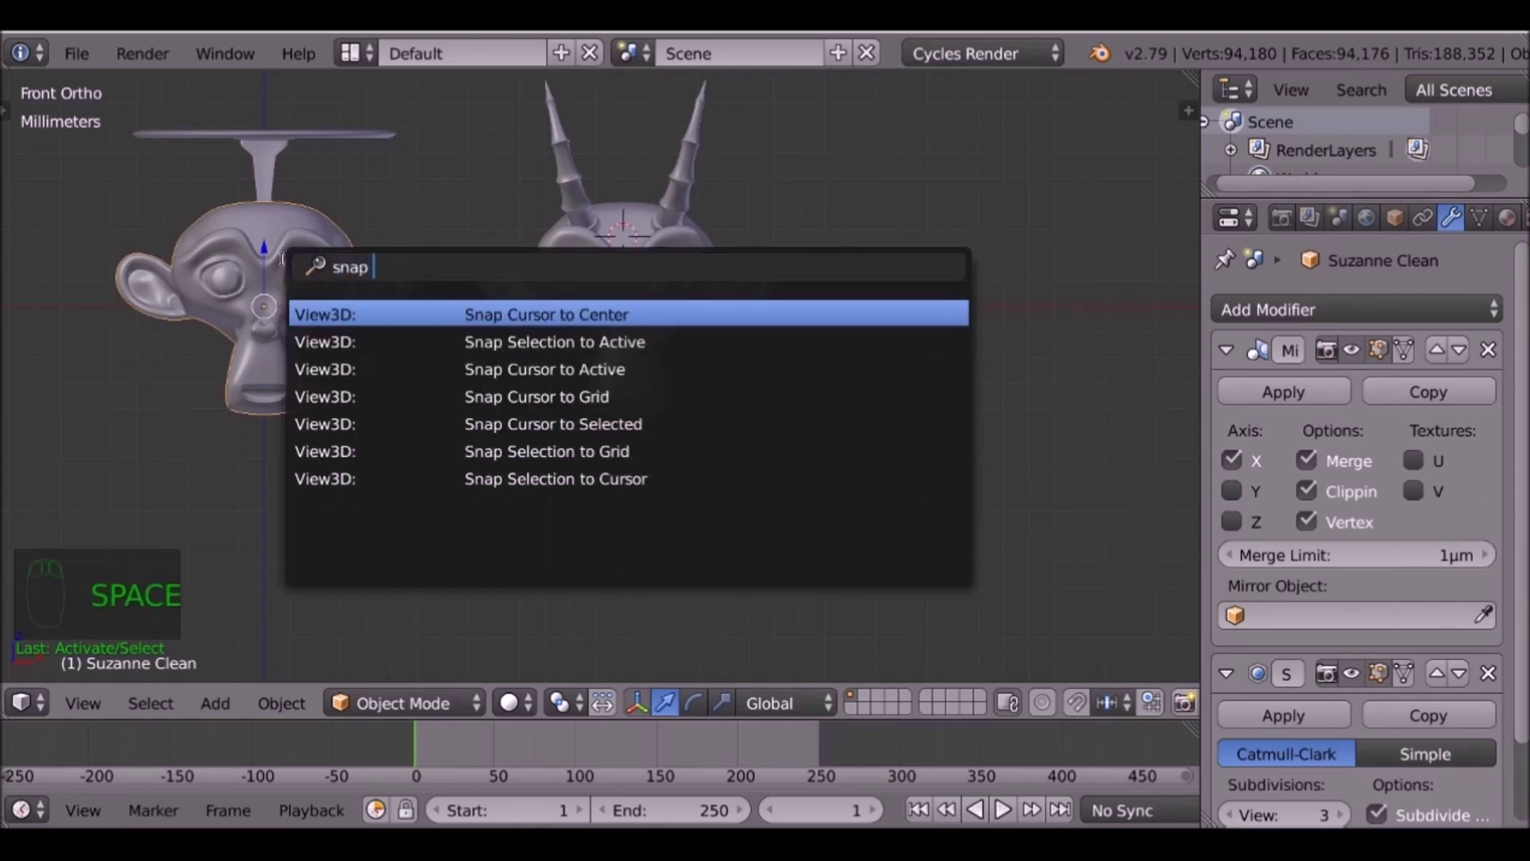
pyautogui.press('Down')
pyautogui.press('Down')
pyautogui.press('Down')
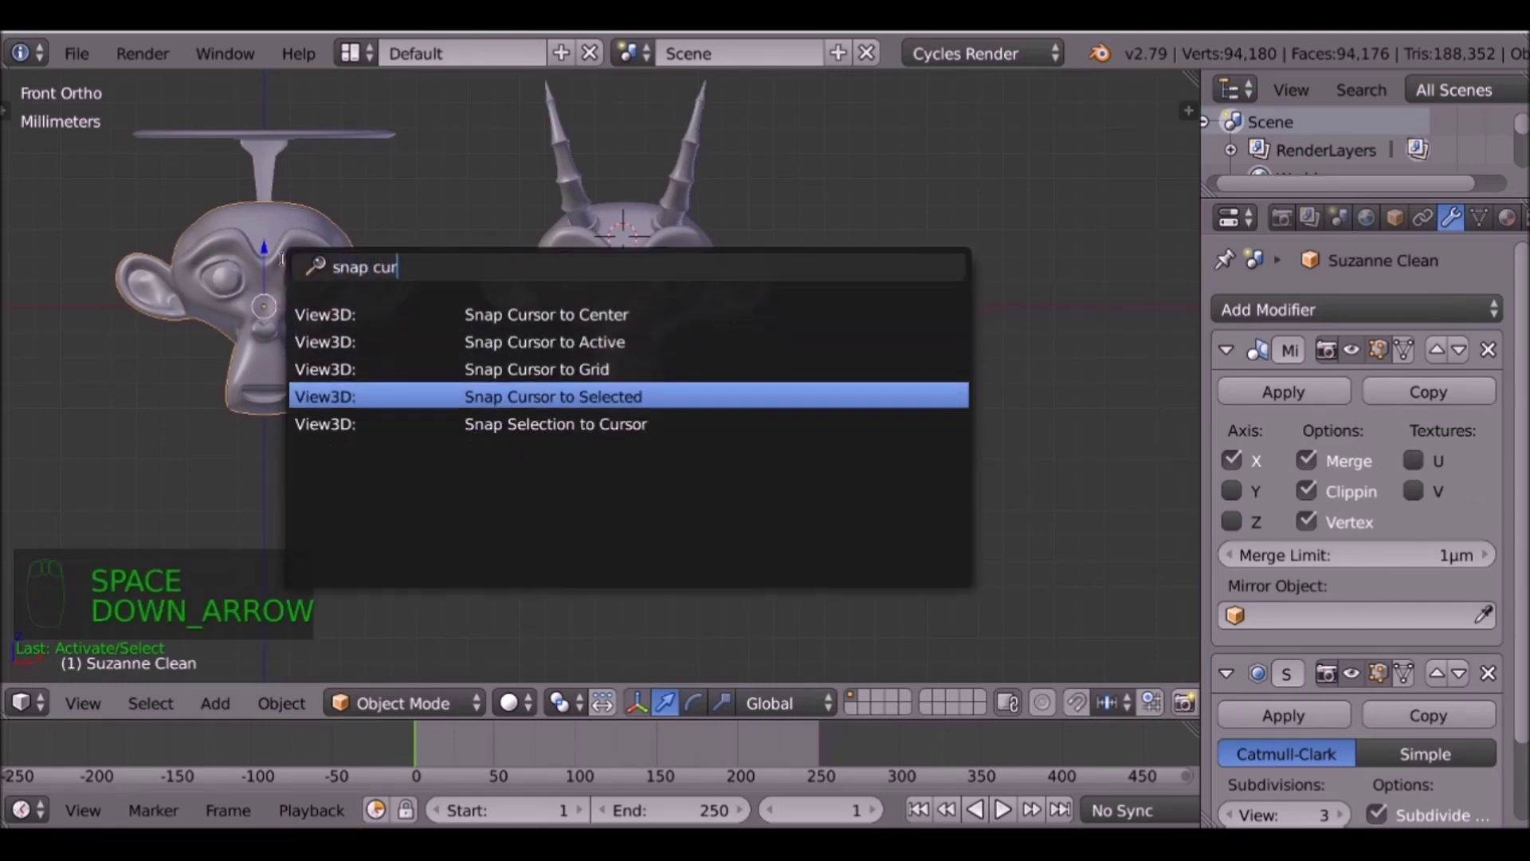
pyautogui.press('Return')
# Add a cylinder at the cursor, scale it down narrower than the hornless head and move it below the chin.
pyautogui.hotkey('shift', 'a')
pyautogui.moveTo(482, 306)
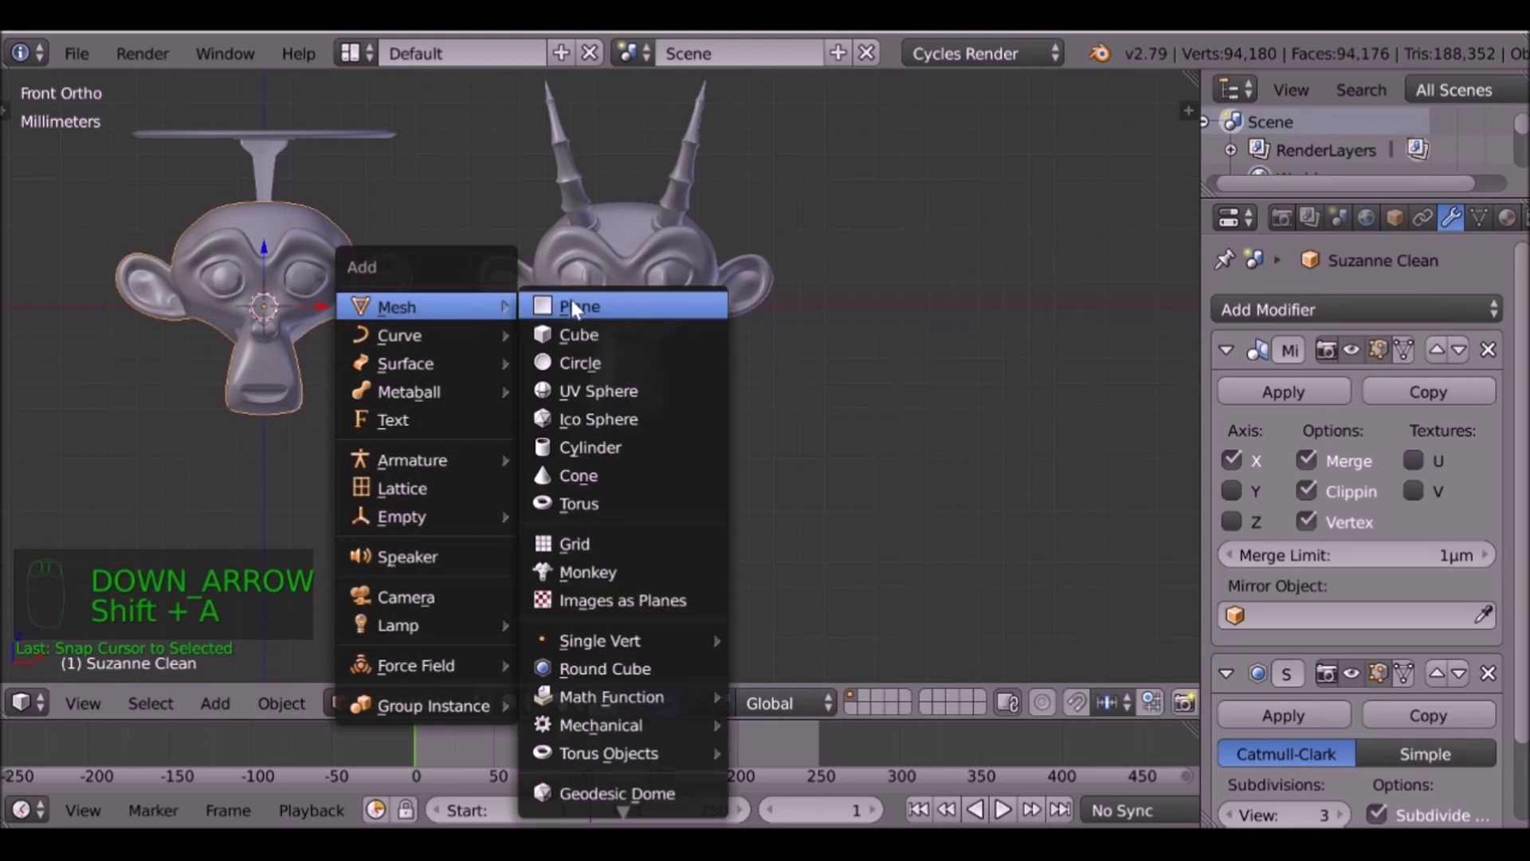
pyautogui.click(608, 451)
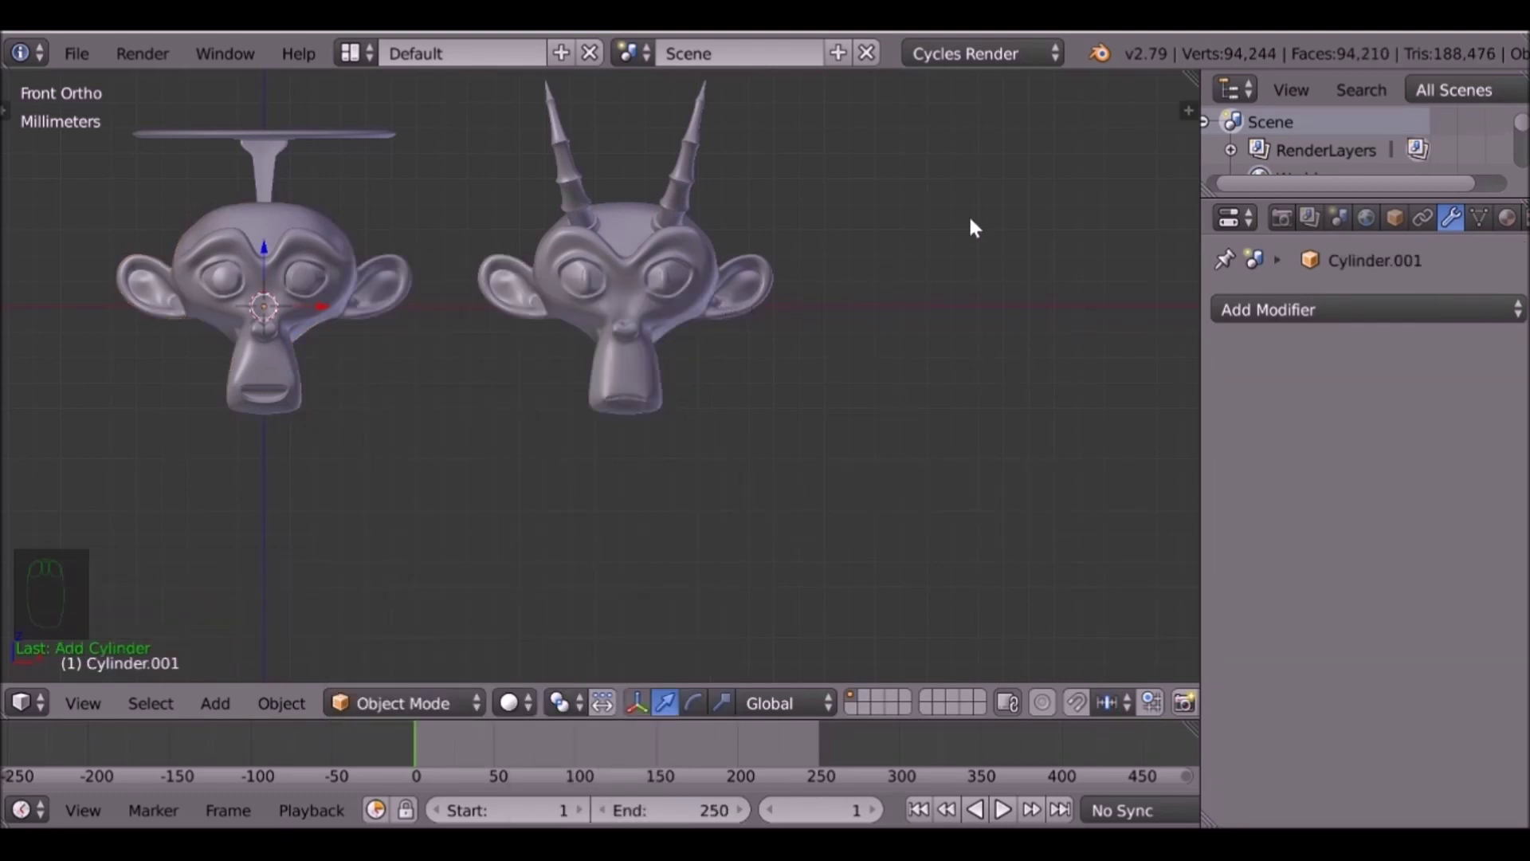
pyautogui.press('s')
pyautogui.click(510, 291)
pyautogui.press('s')
pyautogui.click(510, 279)
pyautogui.press('s')
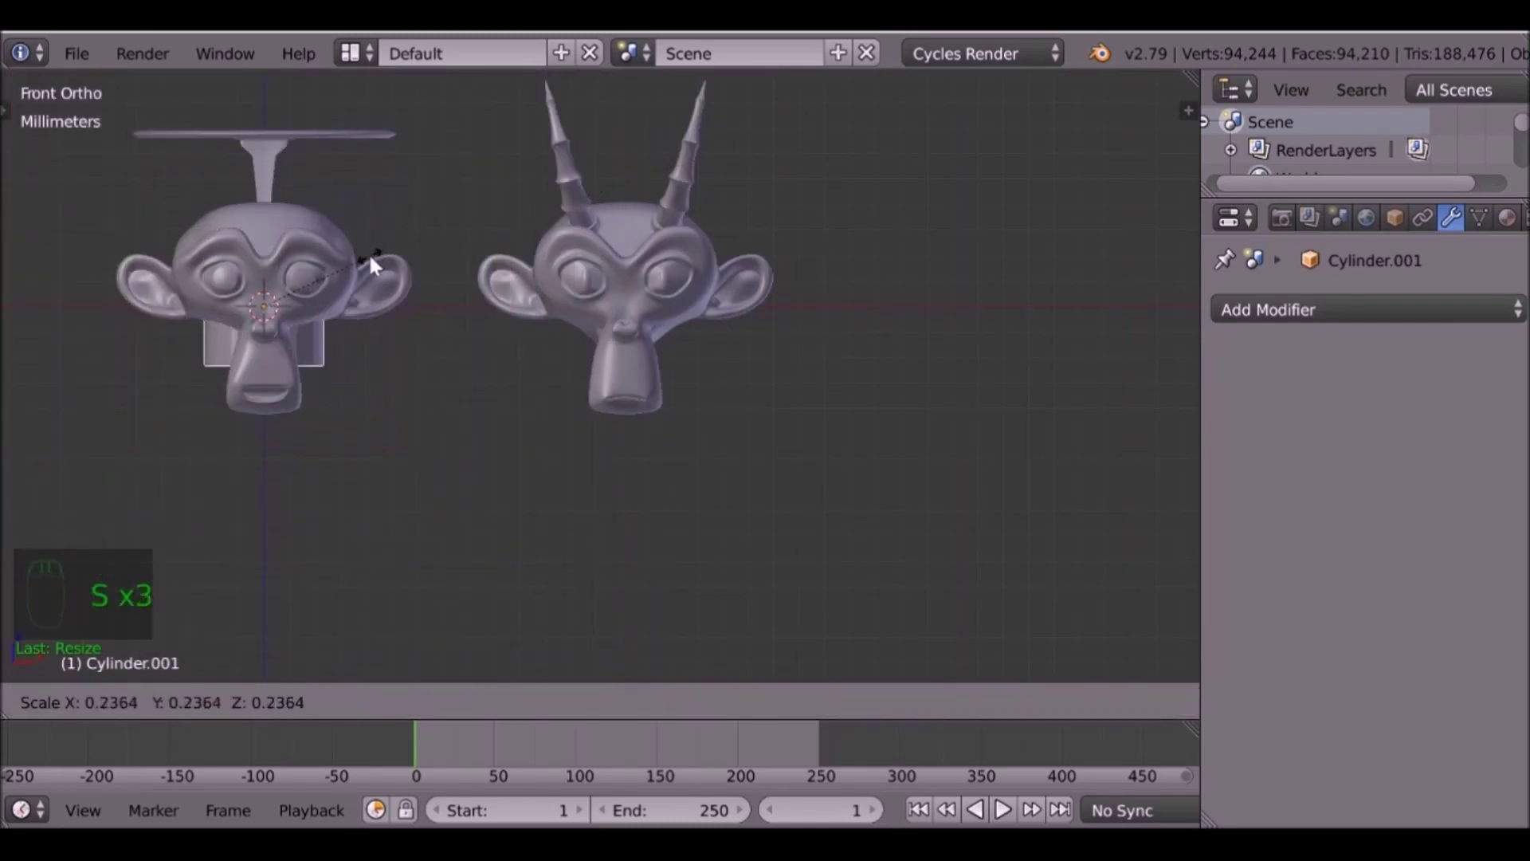
pyautogui.click(368, 255)
pyautogui.moveTo(263, 256); pyautogui.dragTo(260, 390)
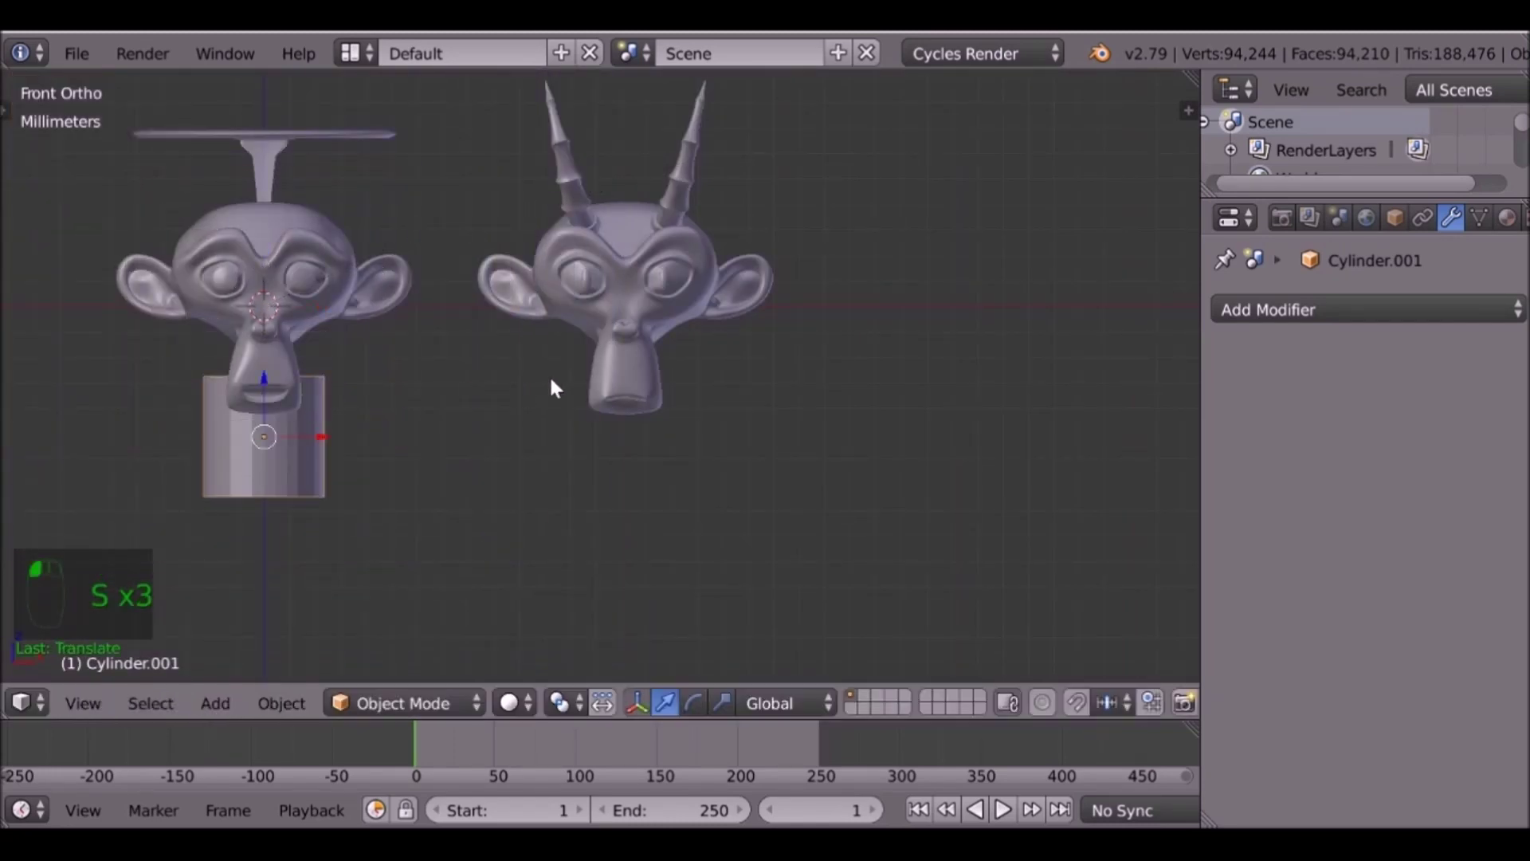
# Flatten the cylinder to about 0.1 along Z and widen it about 2.5 times in X and Y into a disc.
pyautogui.press('s')
pyautogui.press('z')
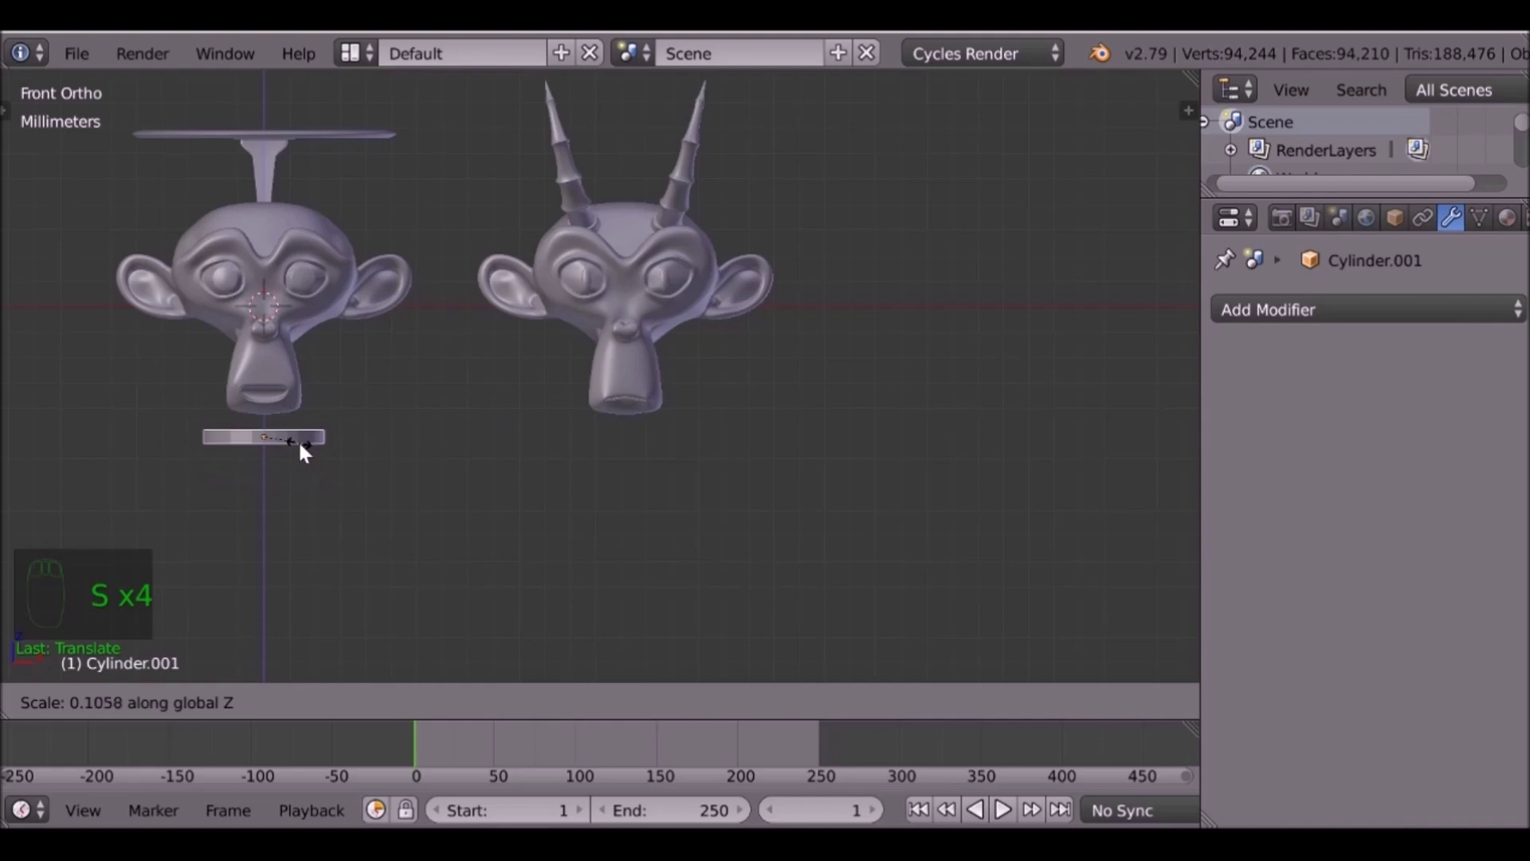
pyautogui.click(290, 436)
pyautogui.press('s')
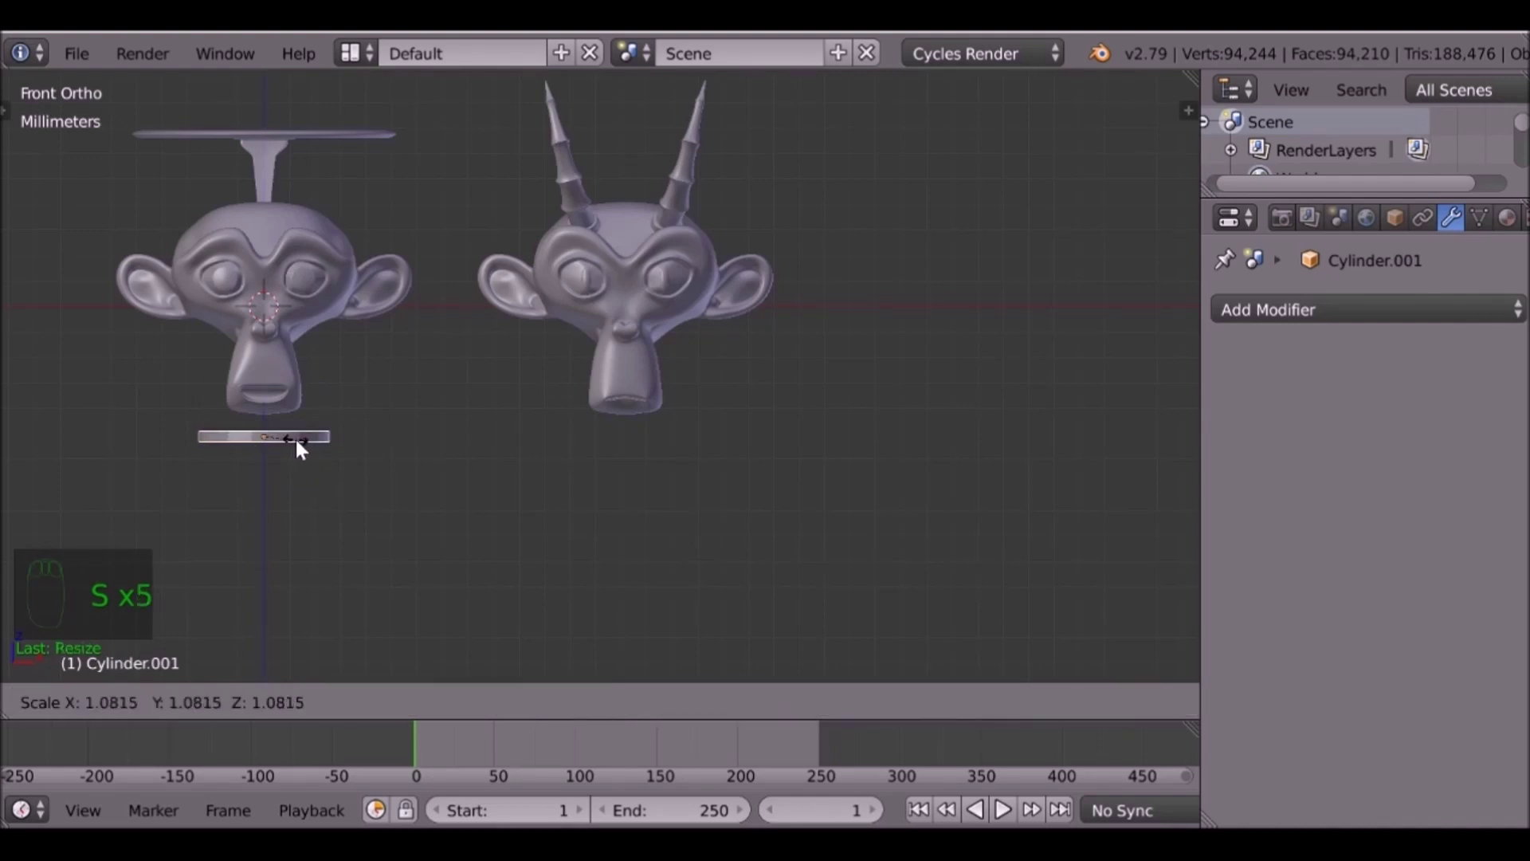
pyautogui.hotkey('shift', 'z')
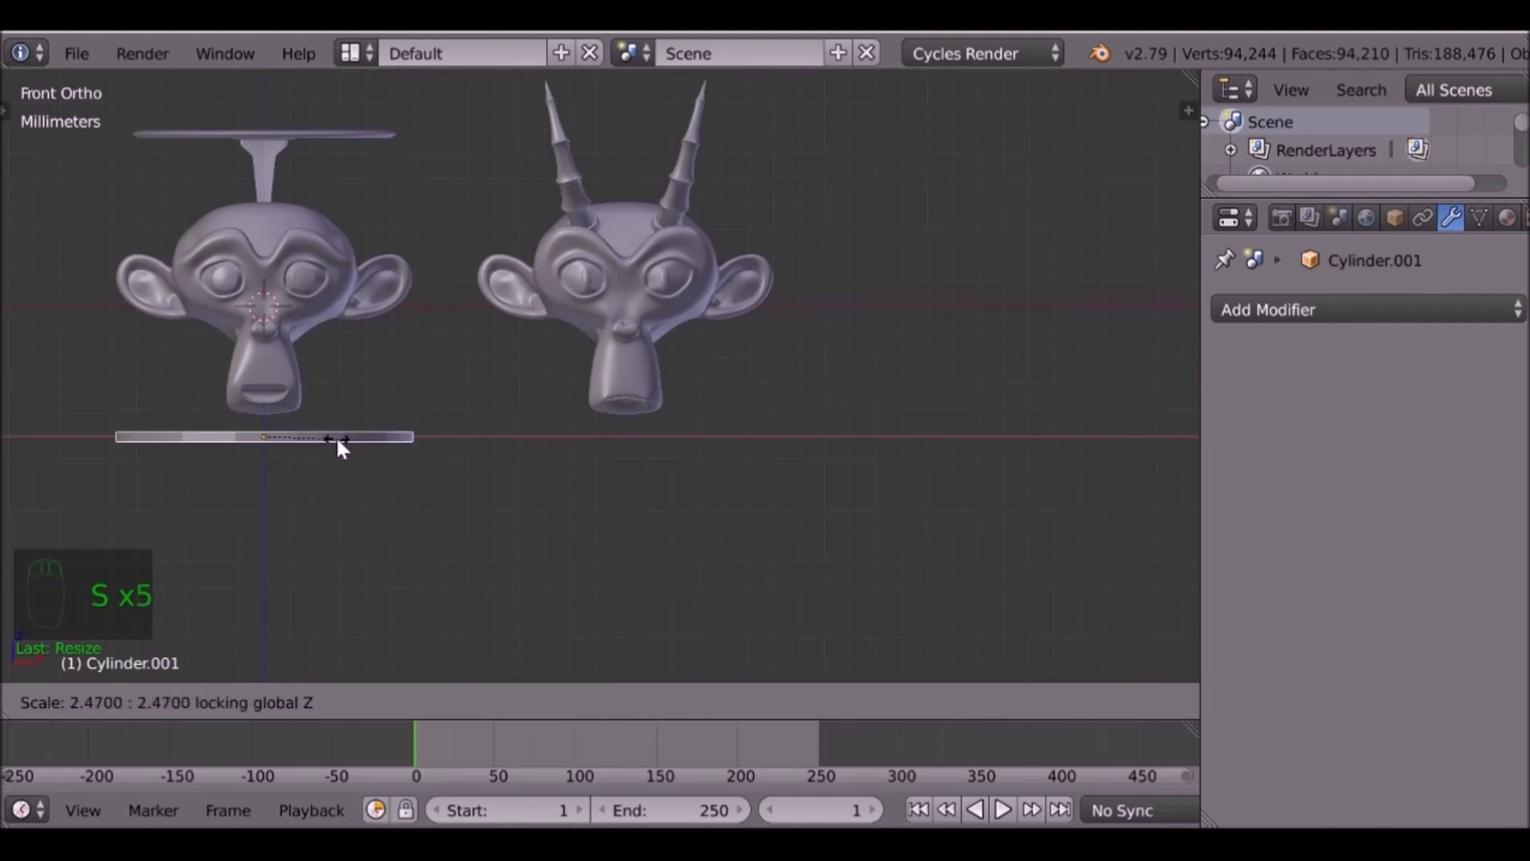
pyautogui.click(338, 435)
pyautogui.moveTo(365, 385); pyautogui.dragTo(587, 502, button='middle')
pyautogui.press('KP_1')
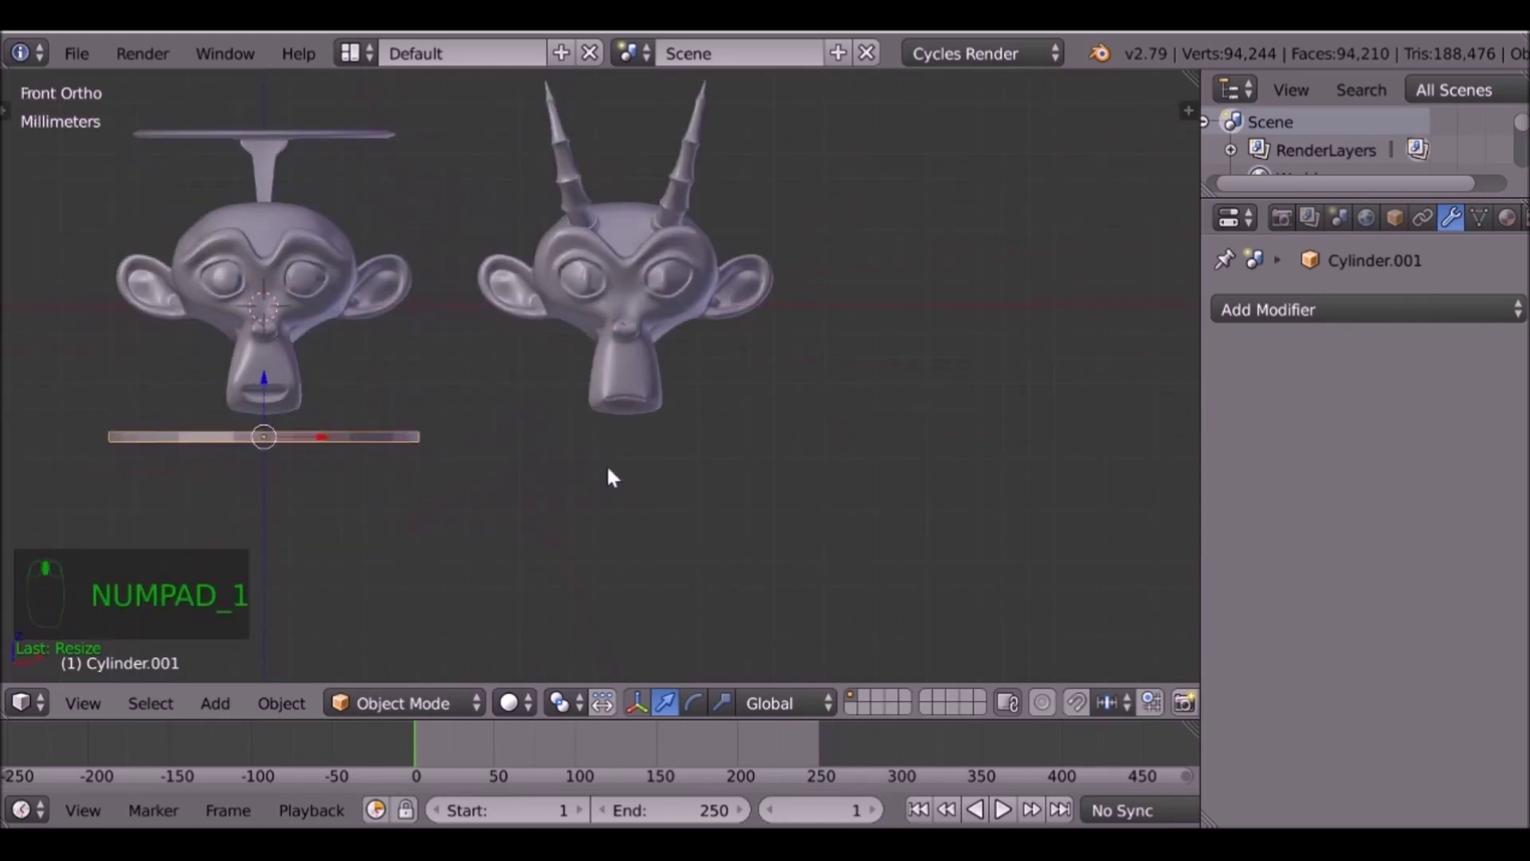
# In left side view, select everything except the disc, then tilt the heads and halo backward and move them down onto the disc.
pyautogui.press('KP_3')
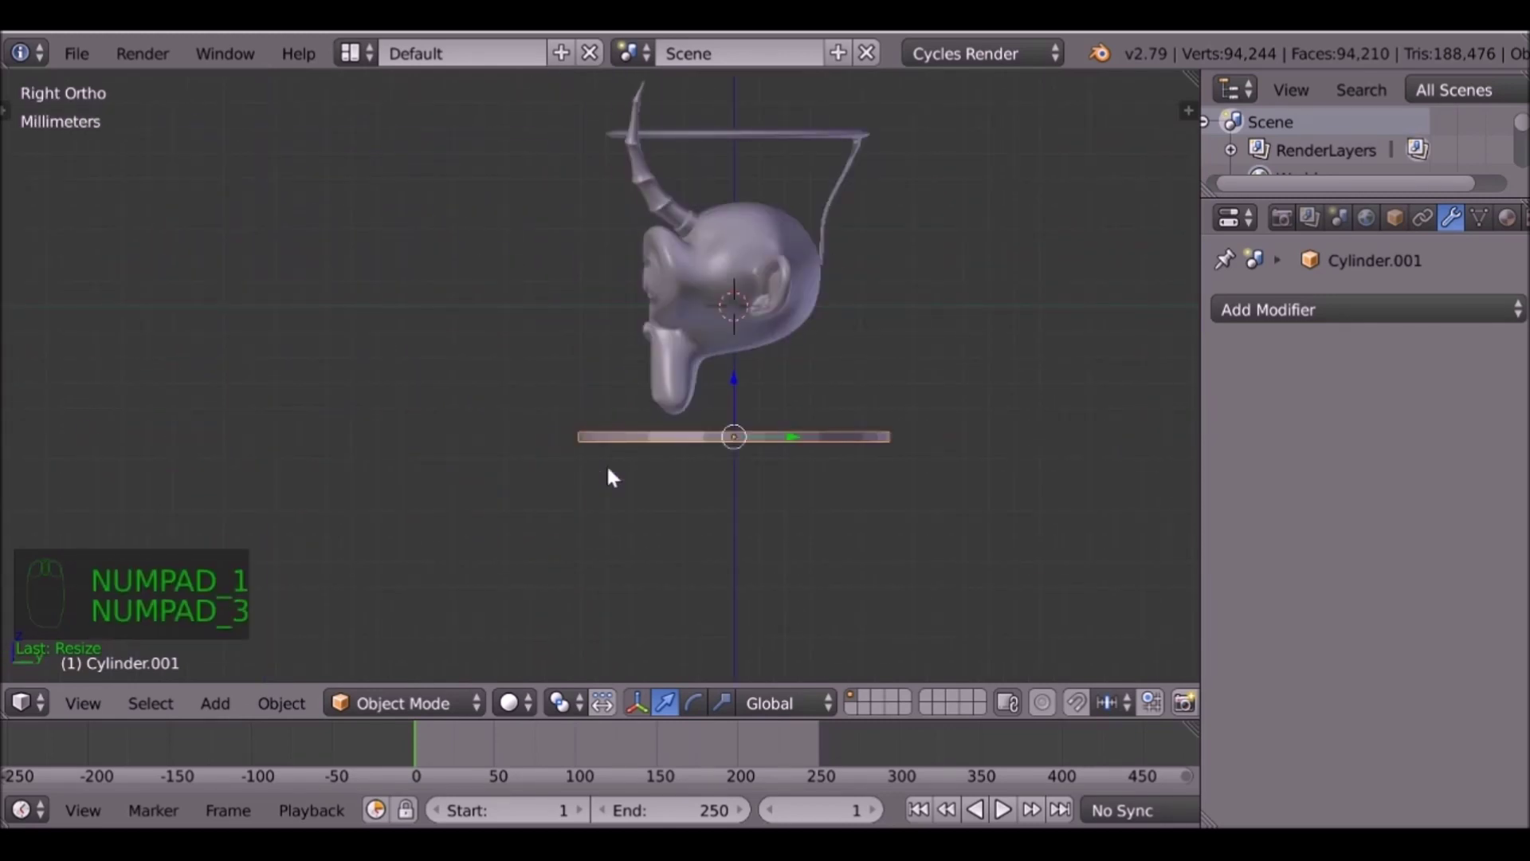
pyautogui.moveTo(629, 478); pyautogui.dragTo(398, 372, button='middle')
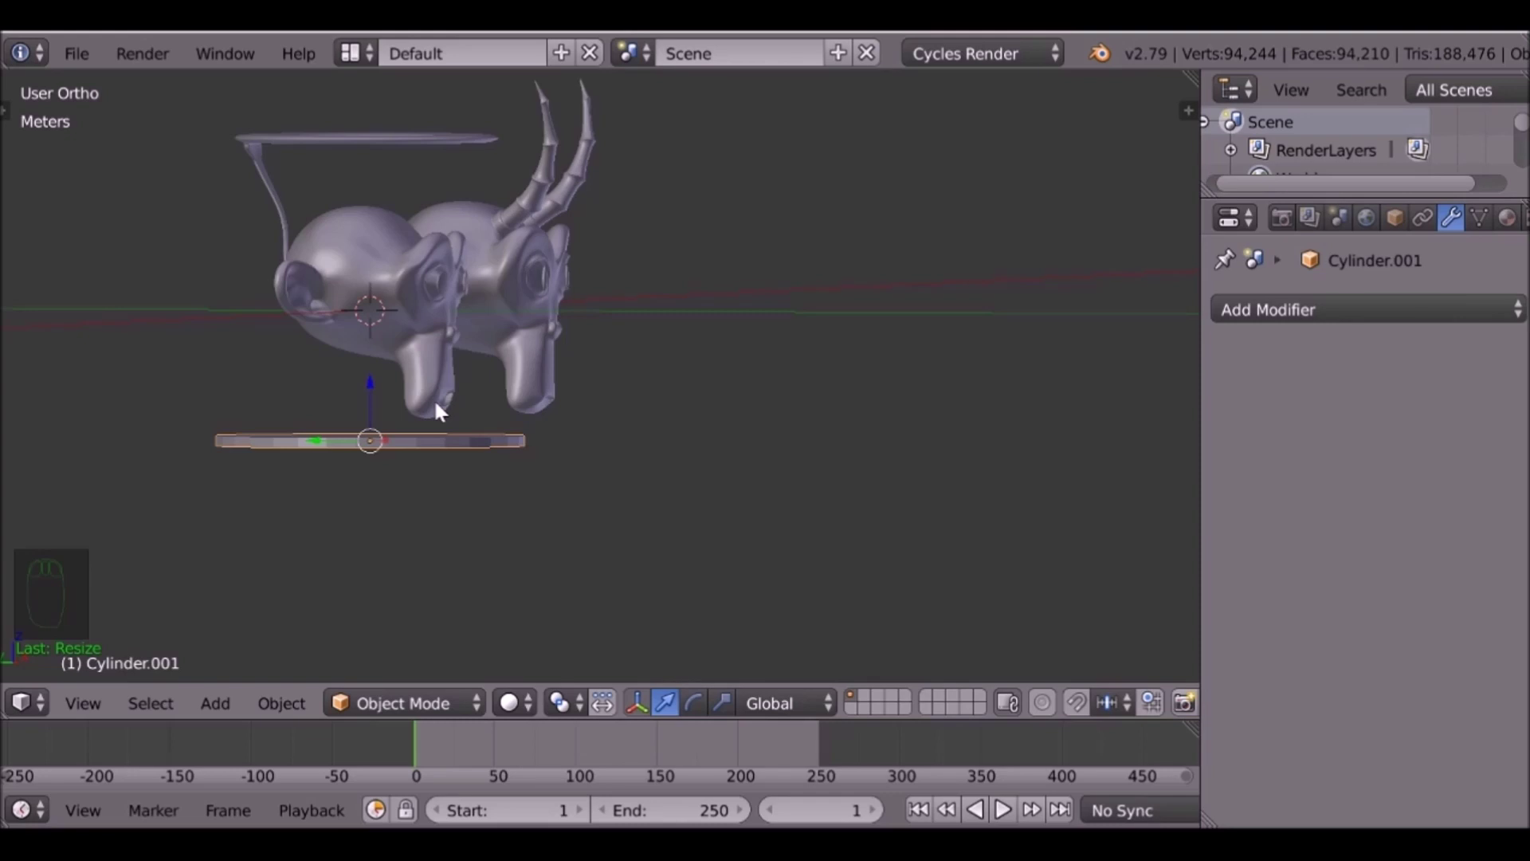
pyautogui.press('KP_3')
pyautogui.press('ctrl+KP_3')
pyautogui.press('KP_3')
pyautogui.press('ctrl+KP_3')
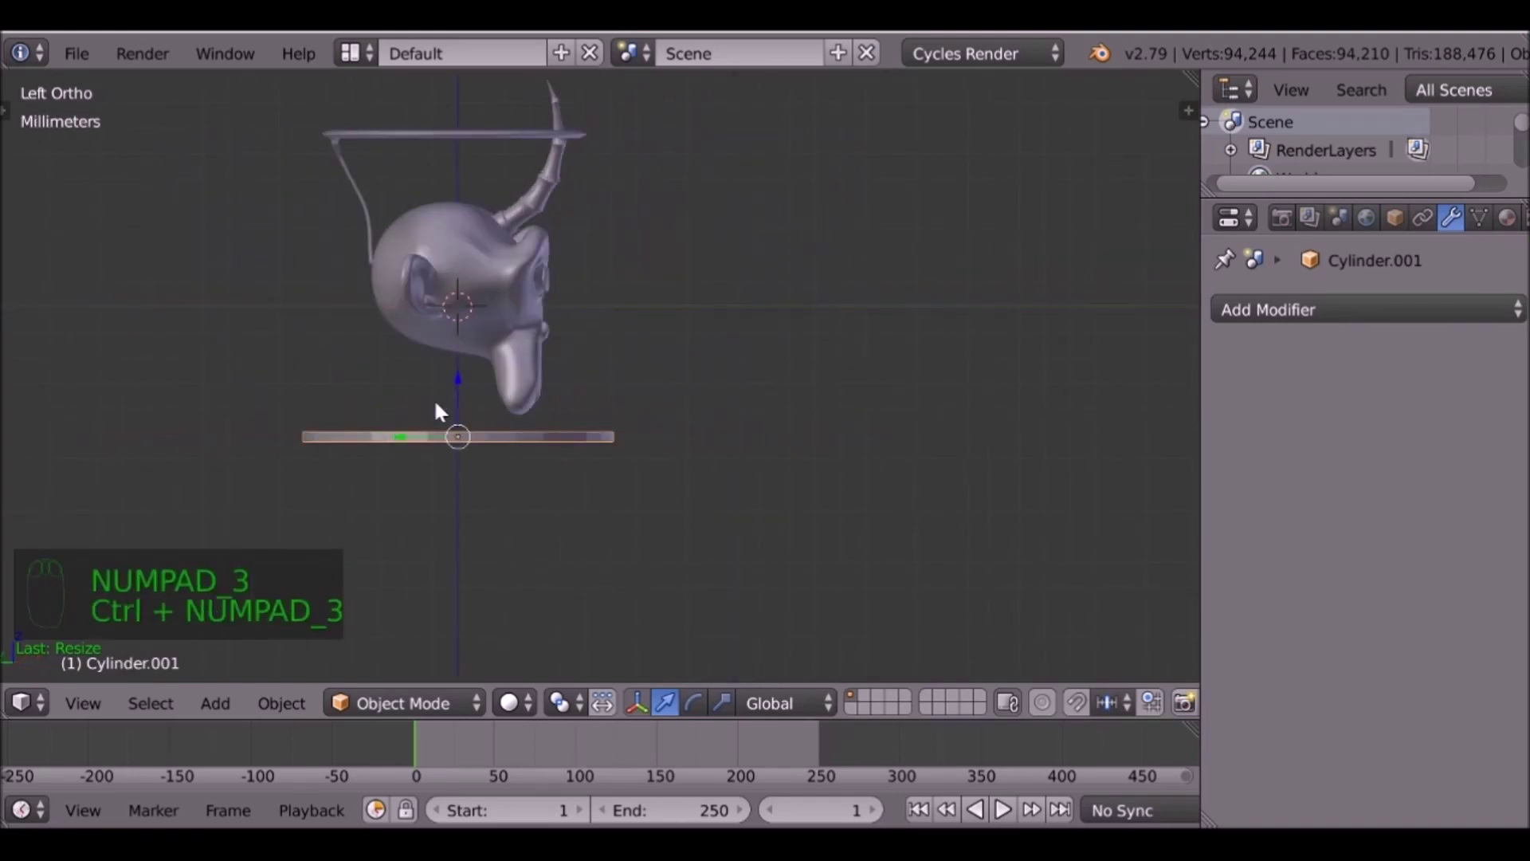
pyautogui.press('a')
pyautogui.press('a')
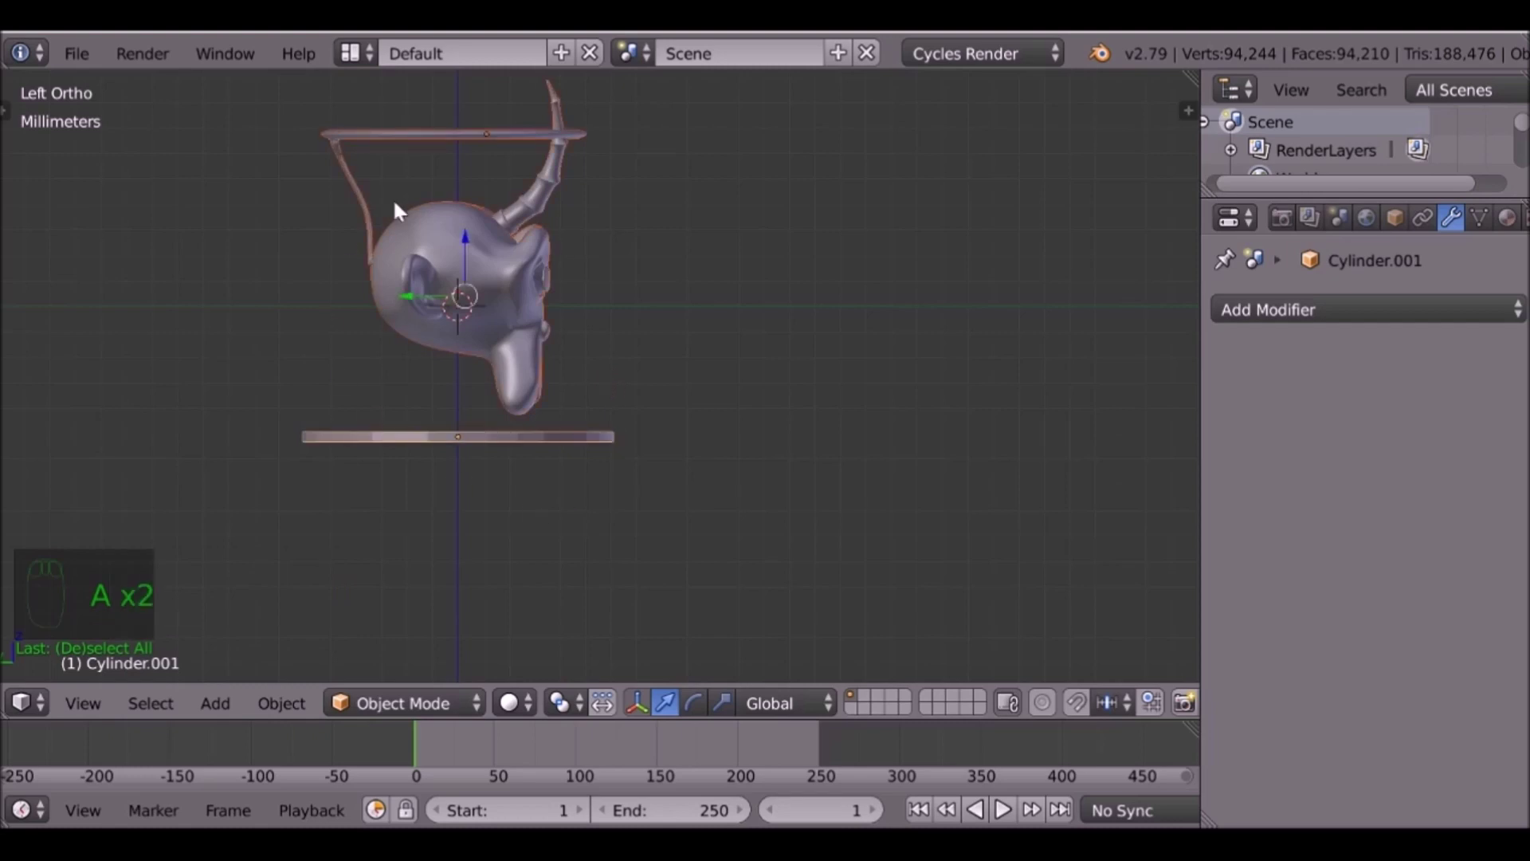
pyautogui.hotkey('ctrl', 'z')
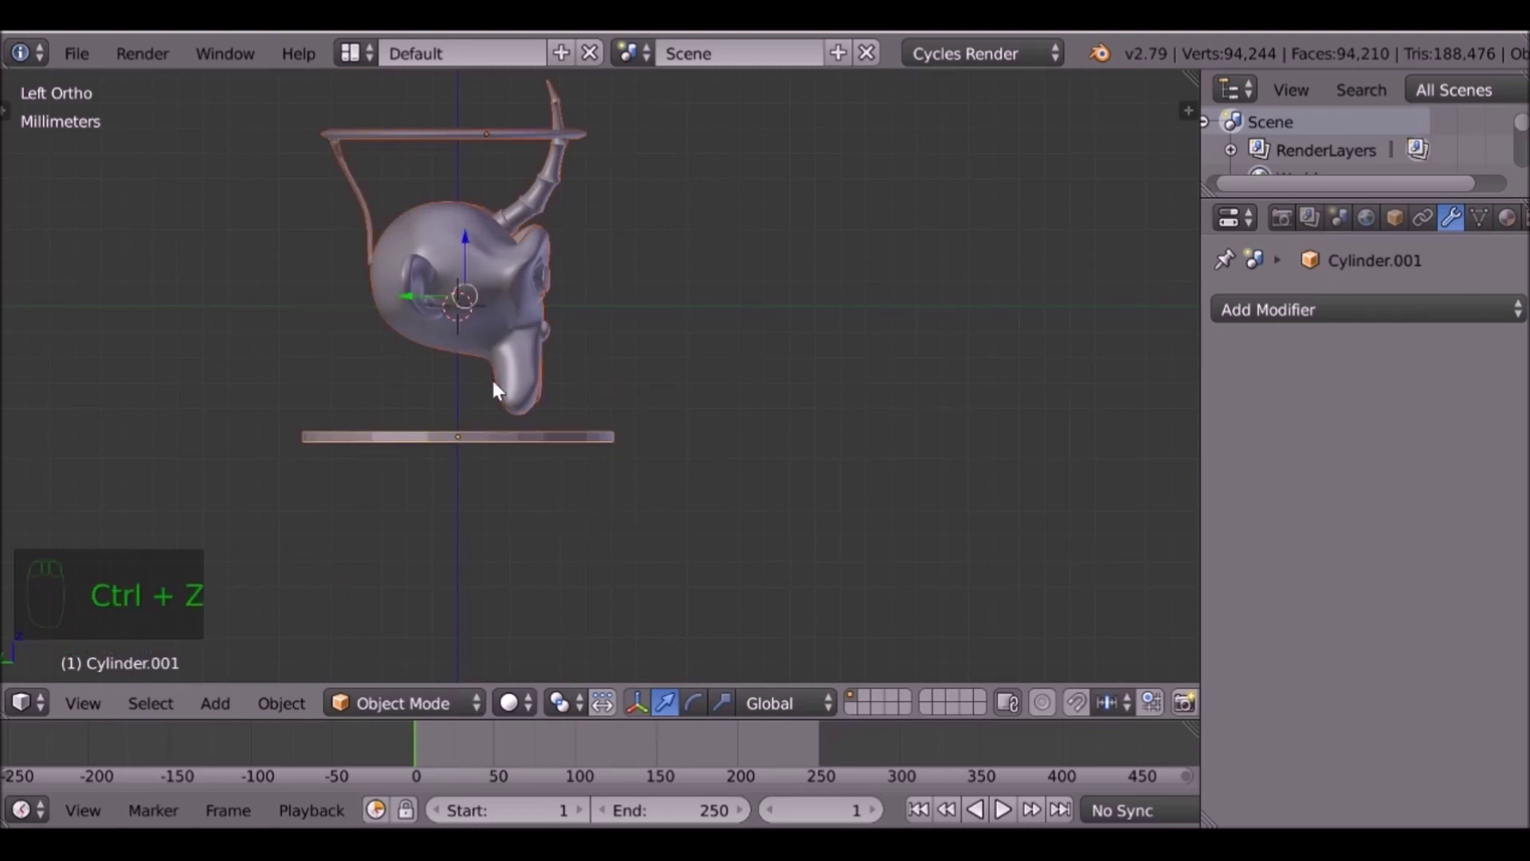
pyautogui.rightClick(453, 430)
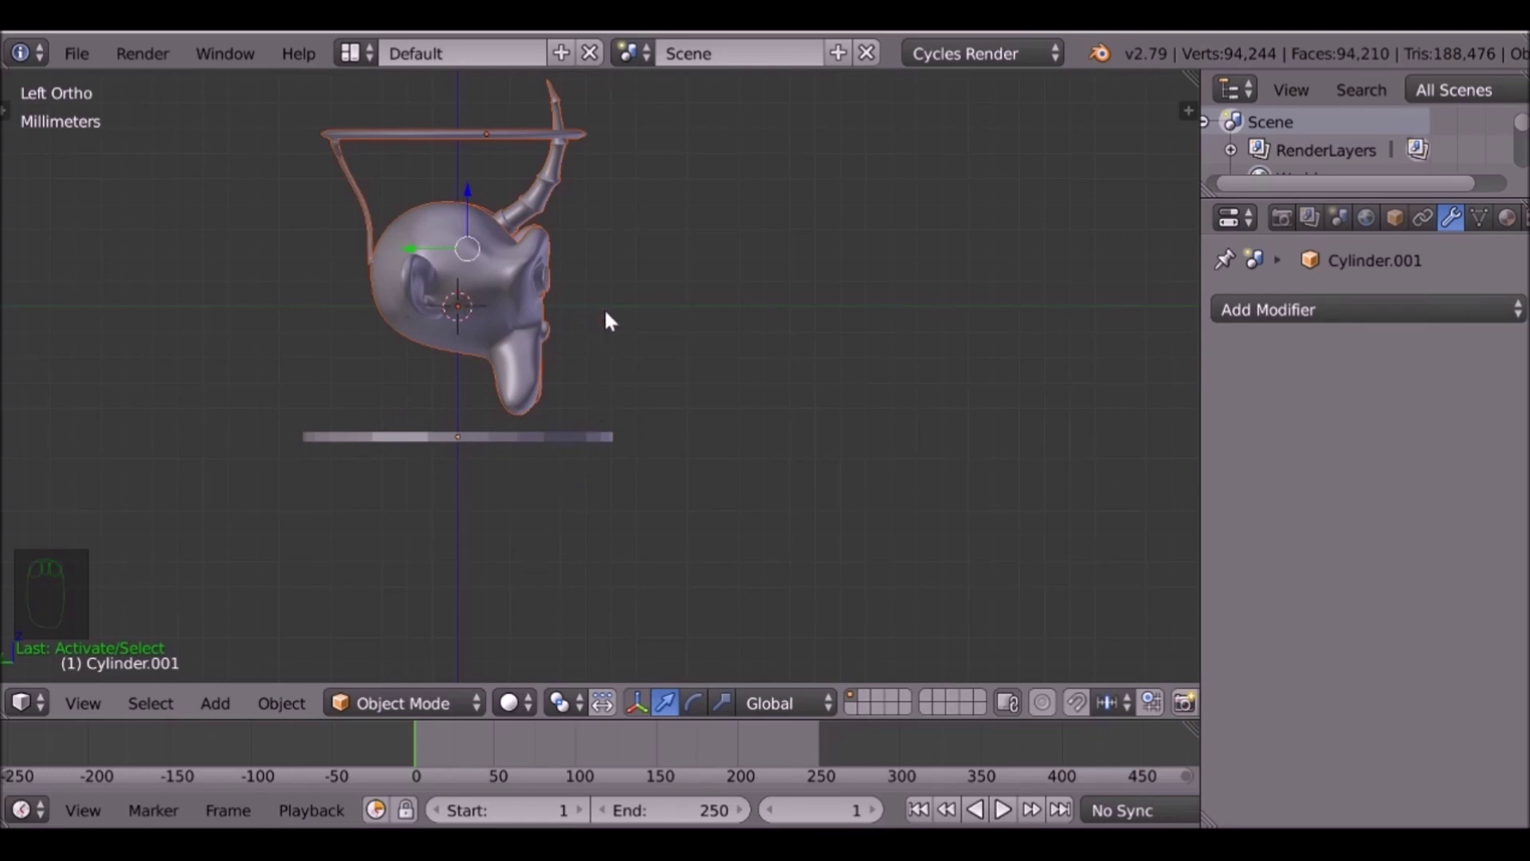
pyautogui.press('r')
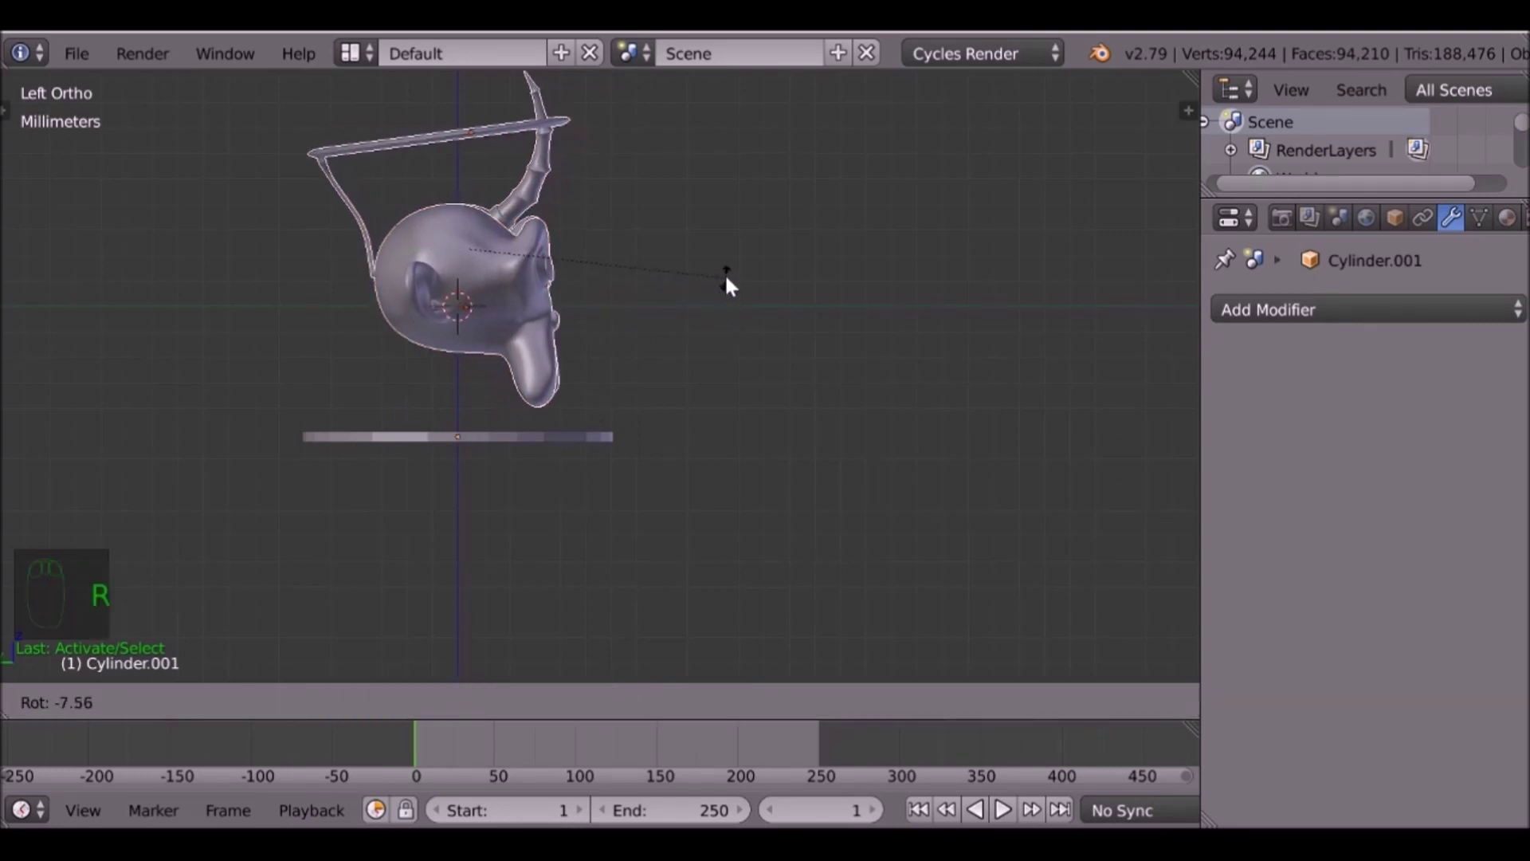
pyautogui.click(725, 272)
pyautogui.press('g')
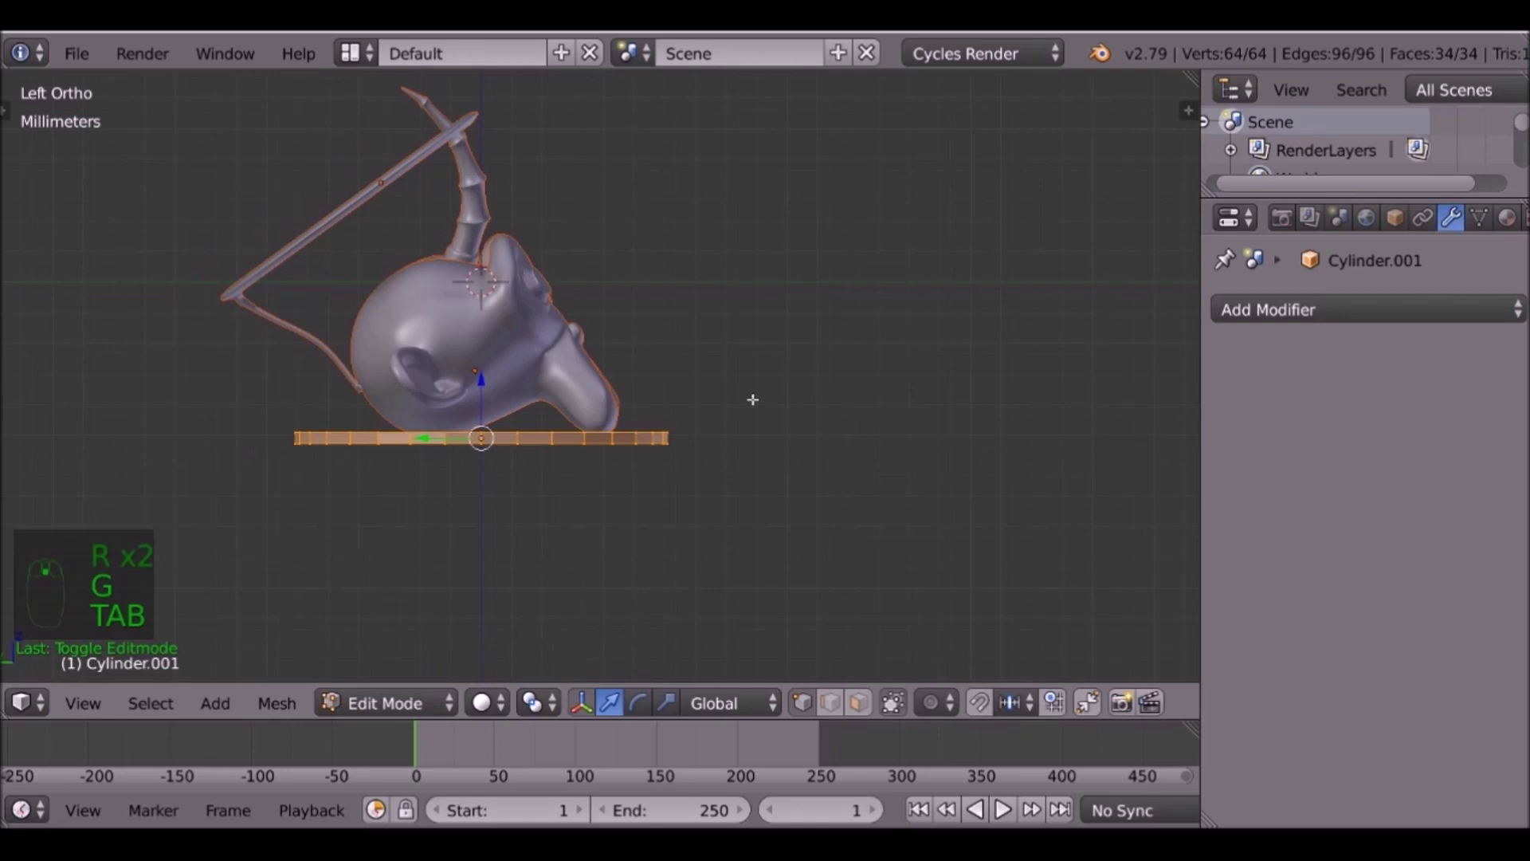
# Move the disc's bottom face down in Edit Mode to thicken the base.
pyautogui.press('Tab')
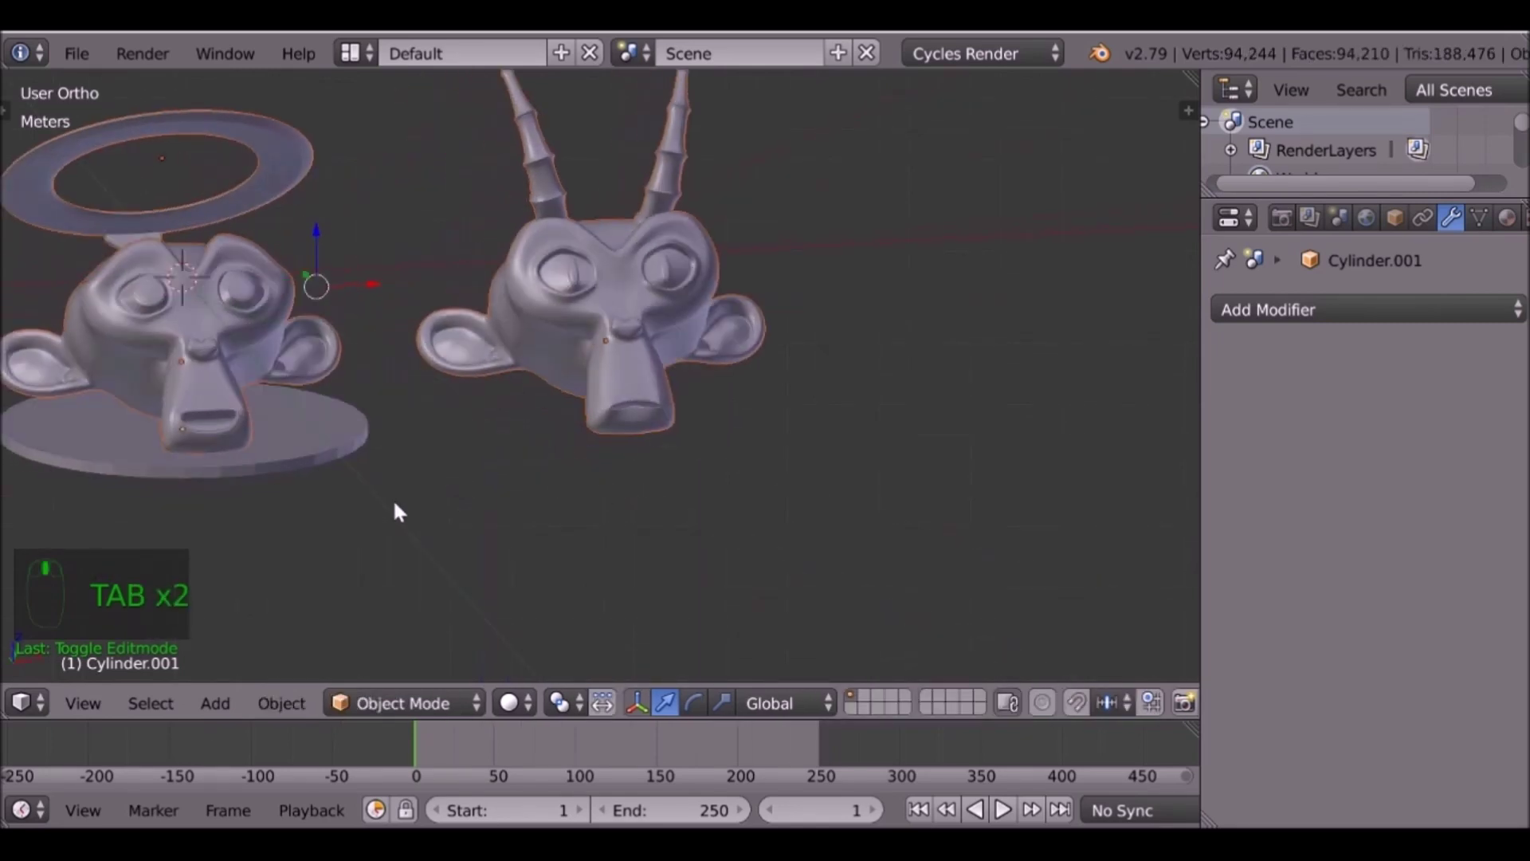
pyautogui.moveTo(393, 499); pyautogui.dragTo(196, 450, button='middle')
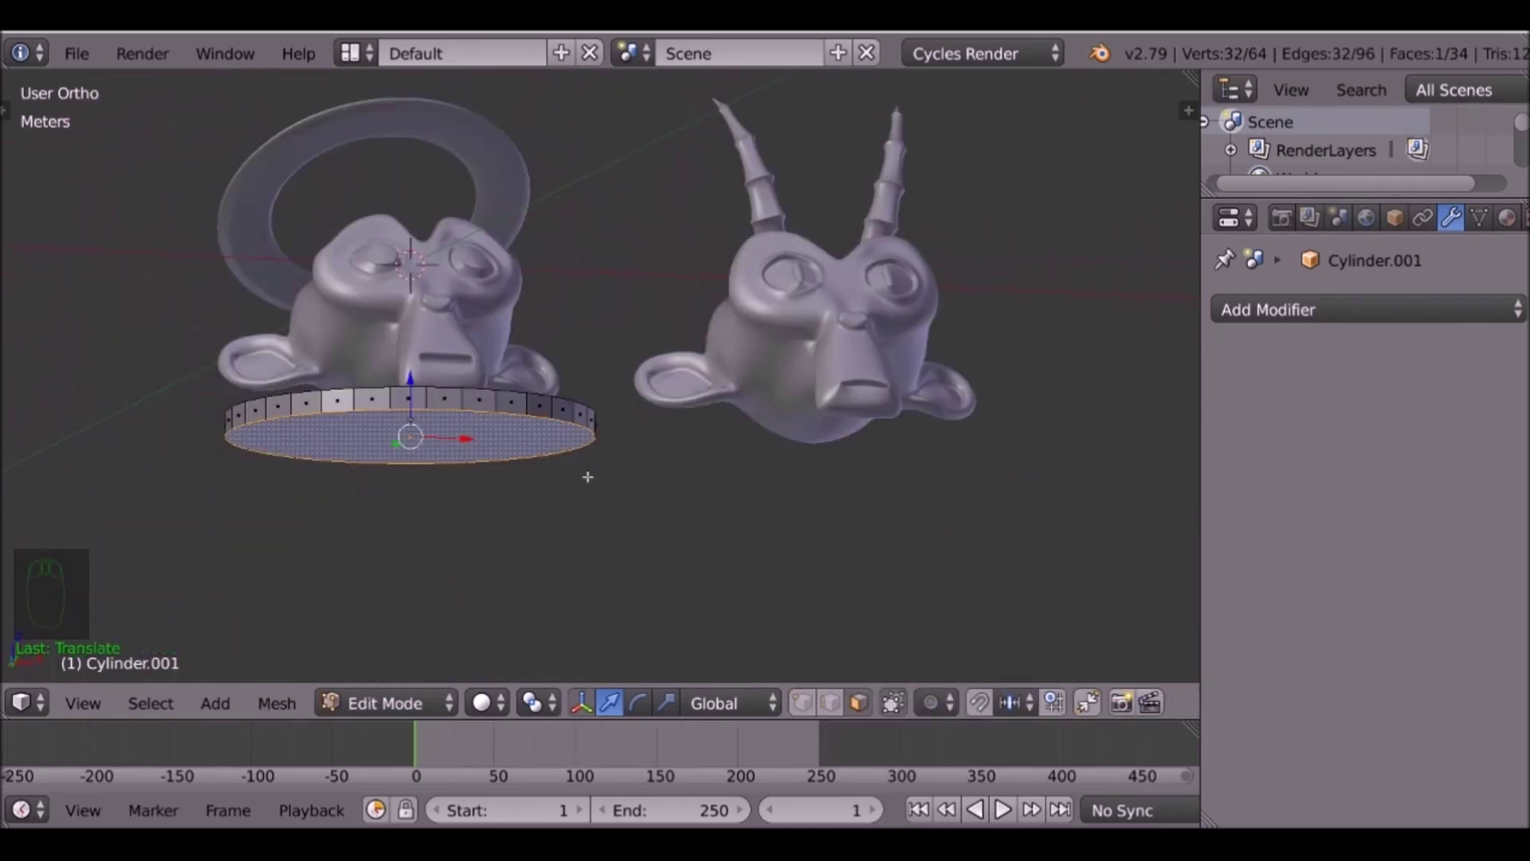
pyautogui.press('ctrl+KP_3')
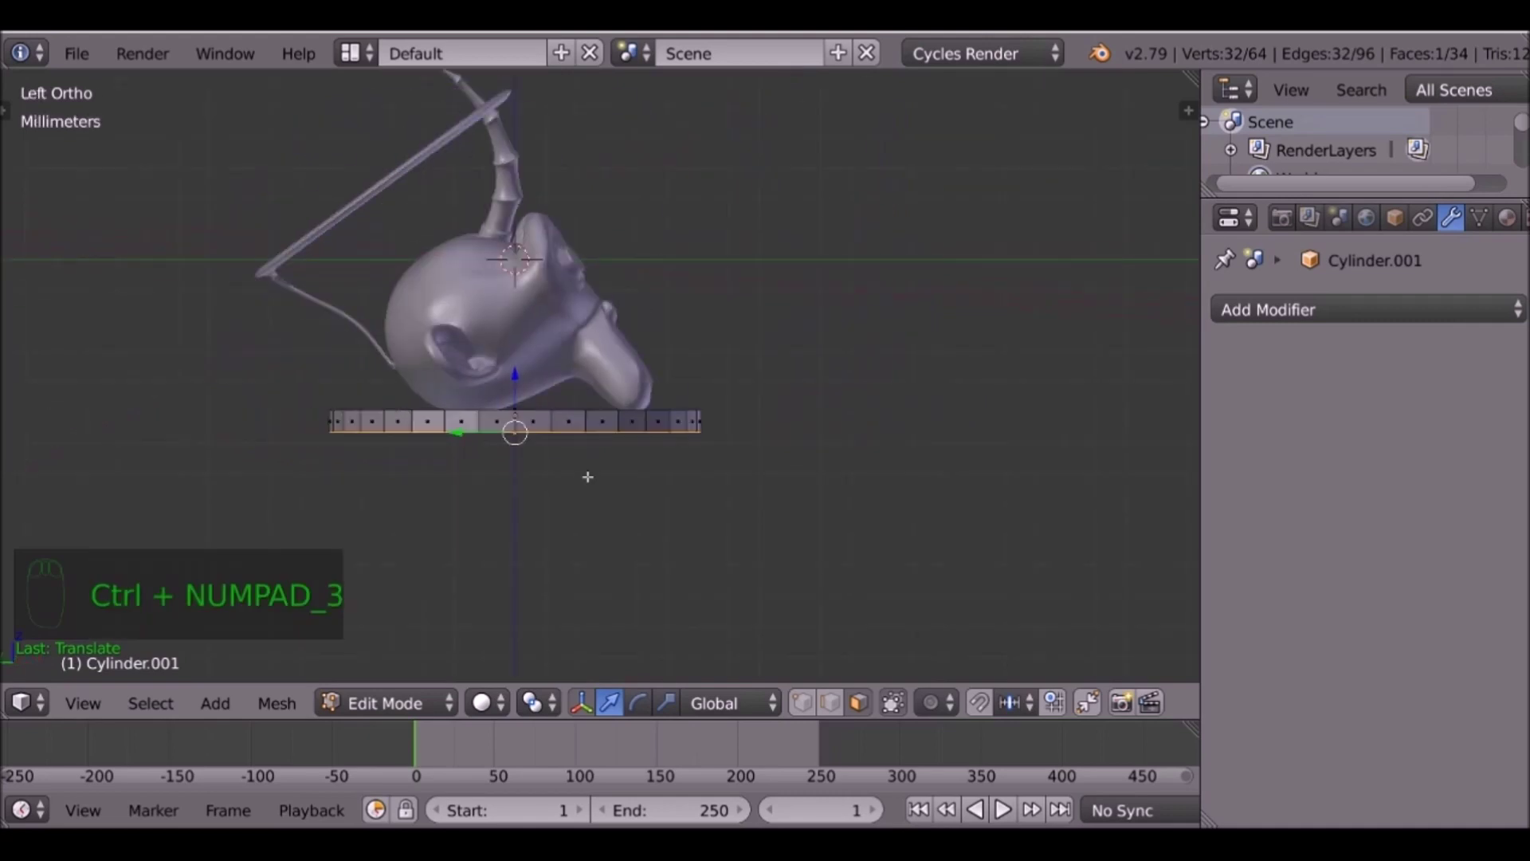
pyautogui.press('g')
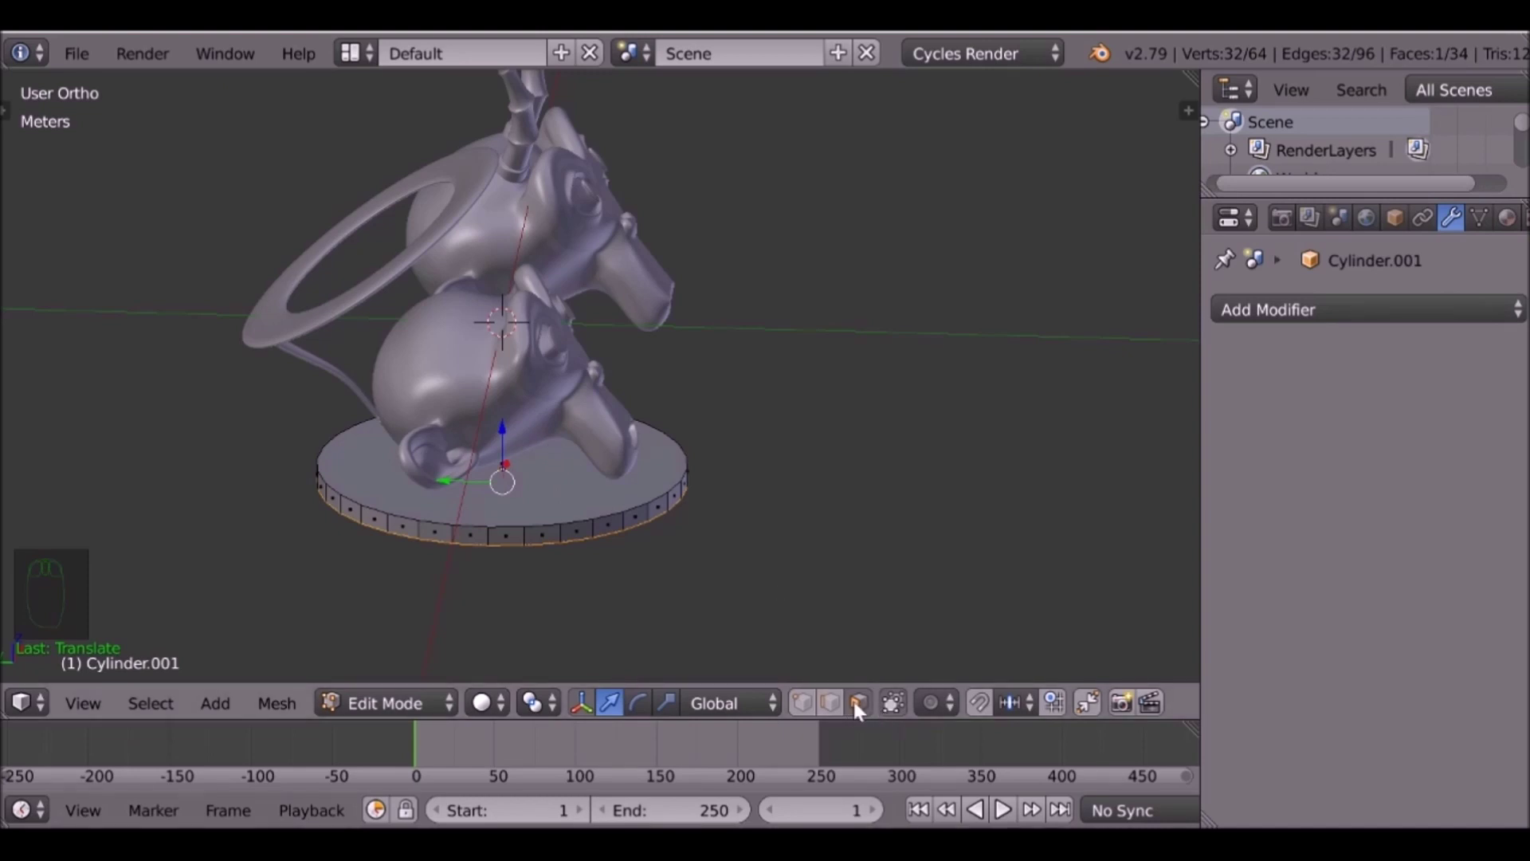
# Extrude the disc's top face in place and scale the new face down to a small circle at the centre.
pyautogui.rightClick(525, 479)
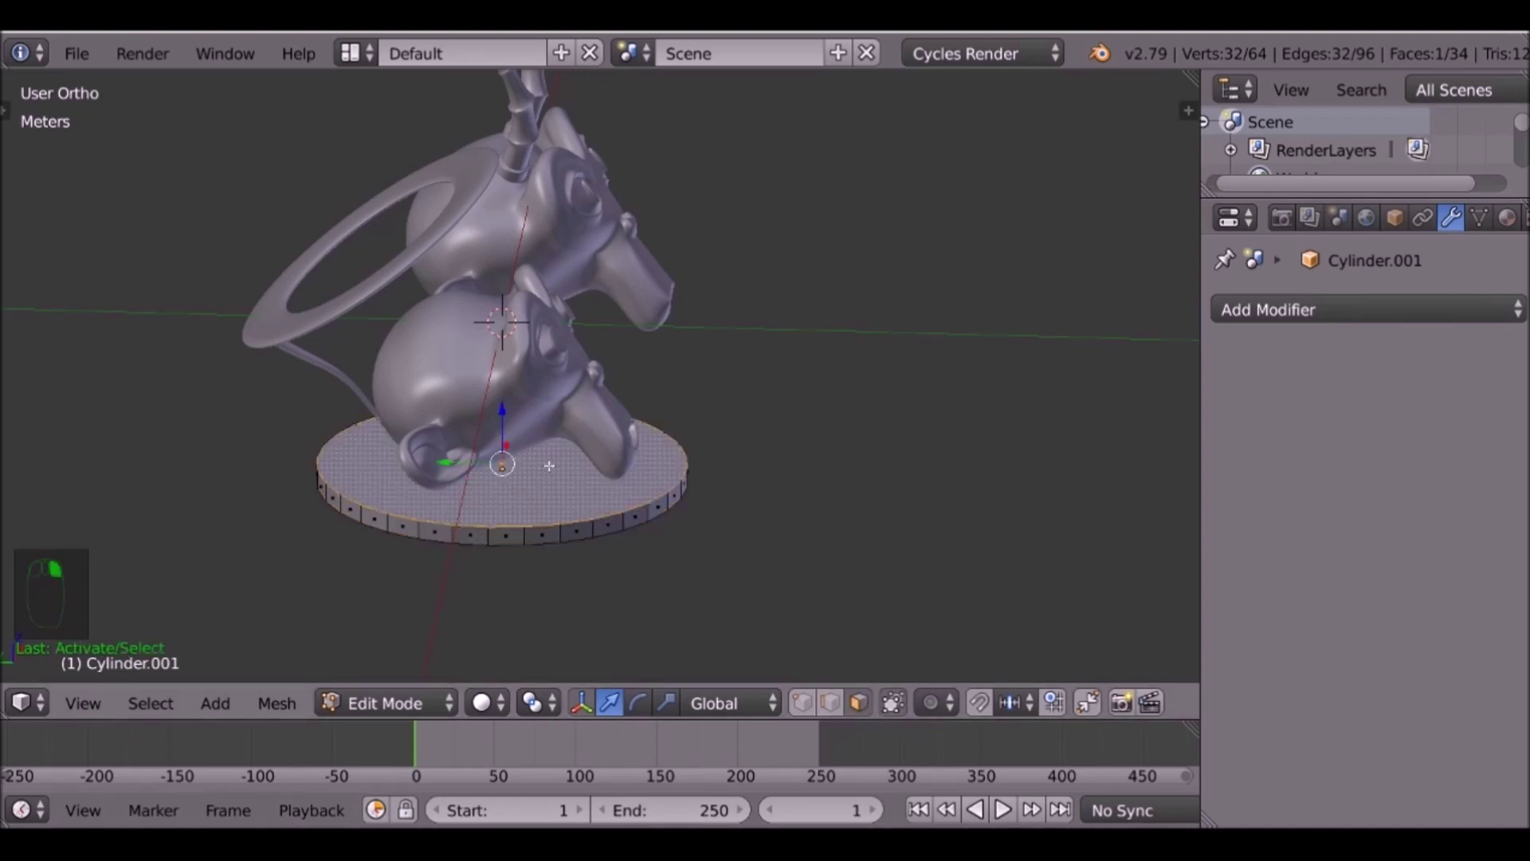
pyautogui.press('e')
pyautogui.rightClick(770, 400)
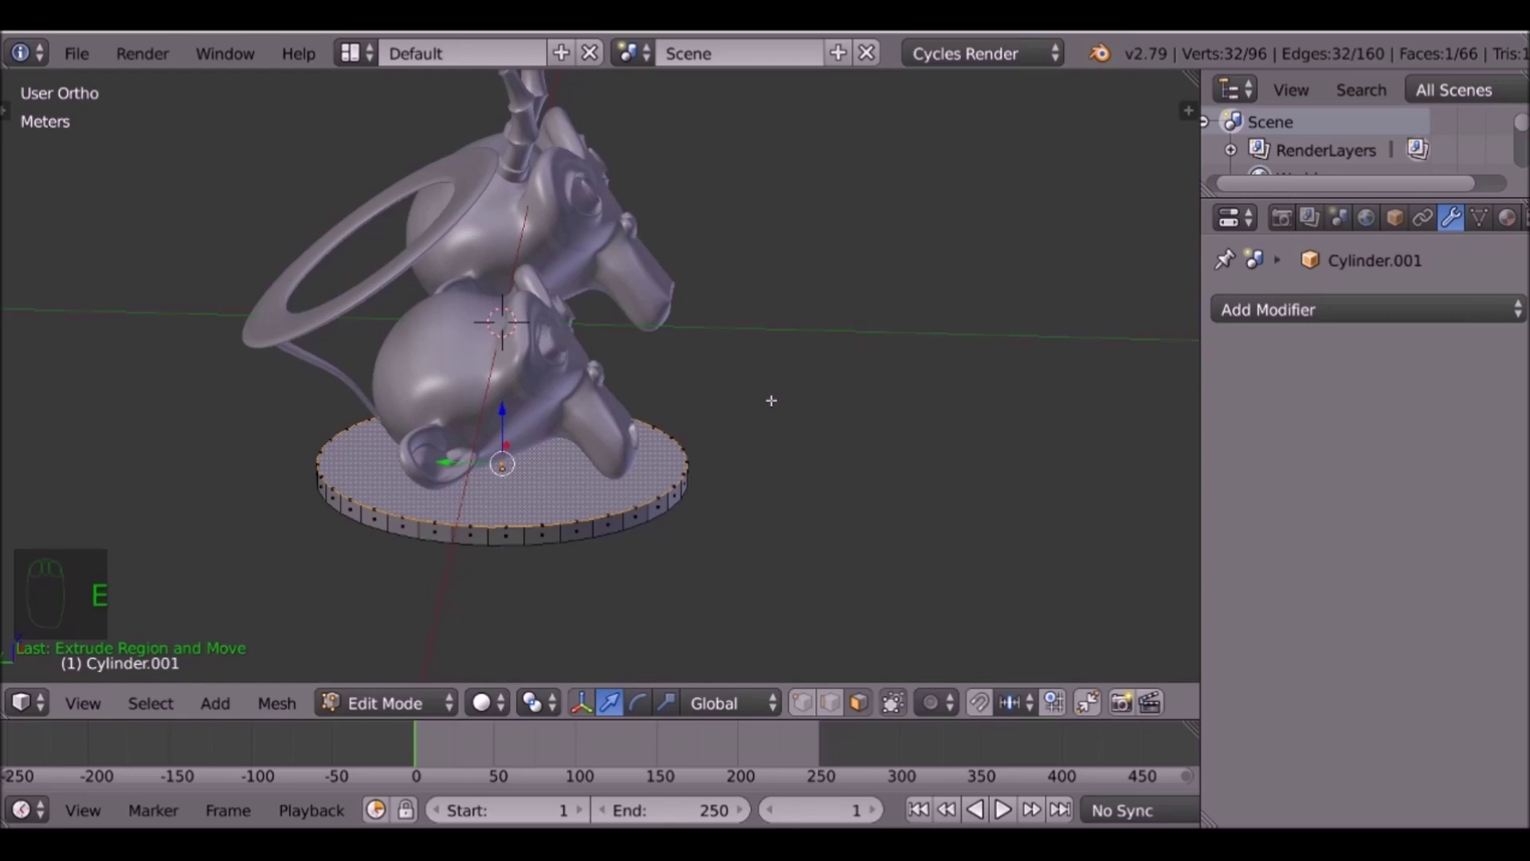
pyautogui.press('s')
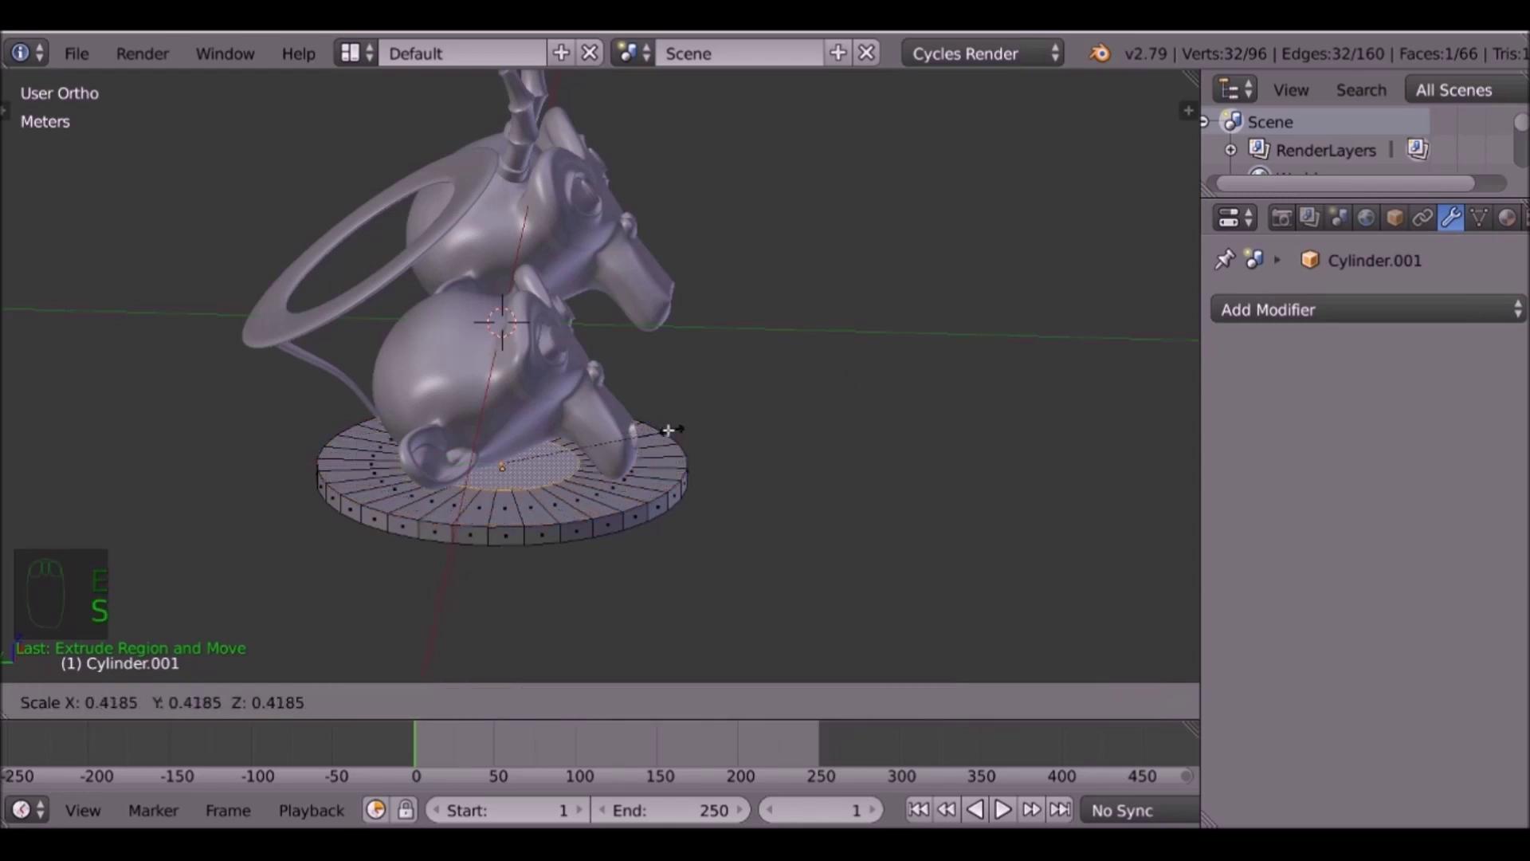
pyautogui.click(558, 455)
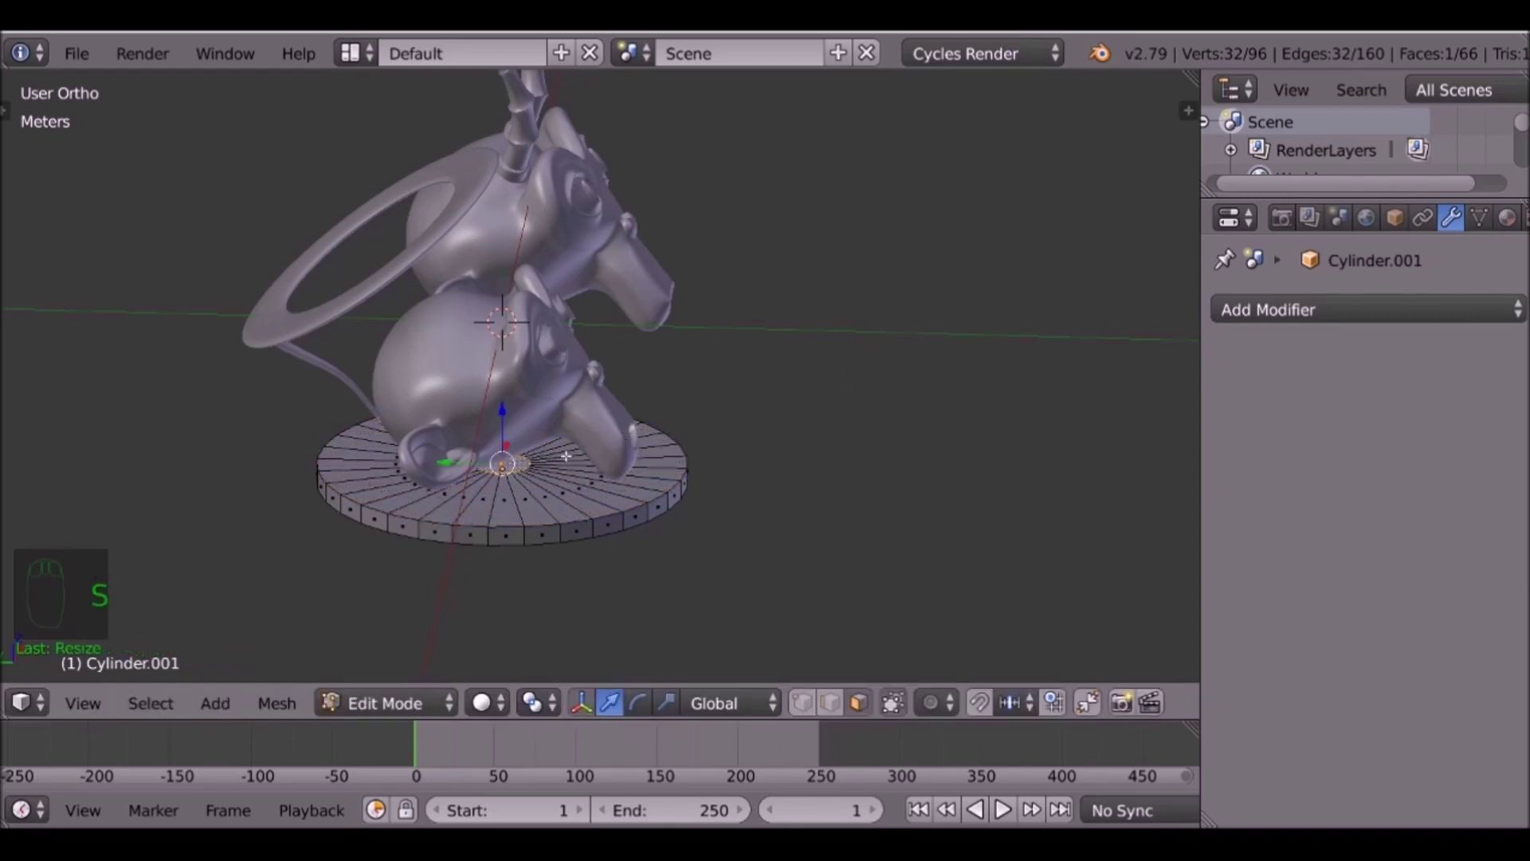
# Move the small inner face about -1.5 mm along the Y axis, under the space between skull and muzzle.
pyautogui.press('g')
pyautogui.press('y')
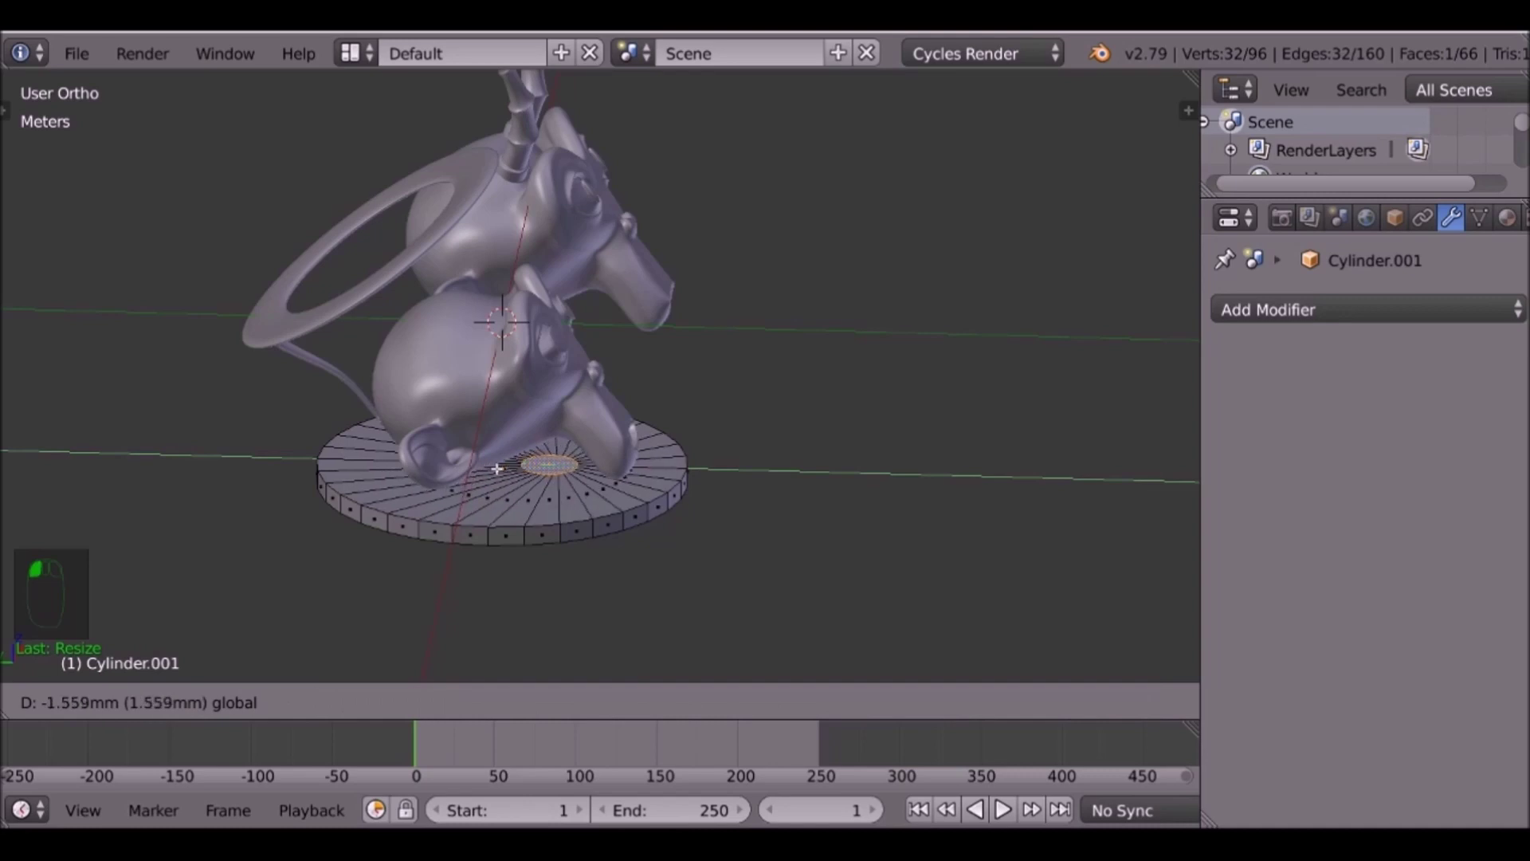
pyautogui.click(493, 469)
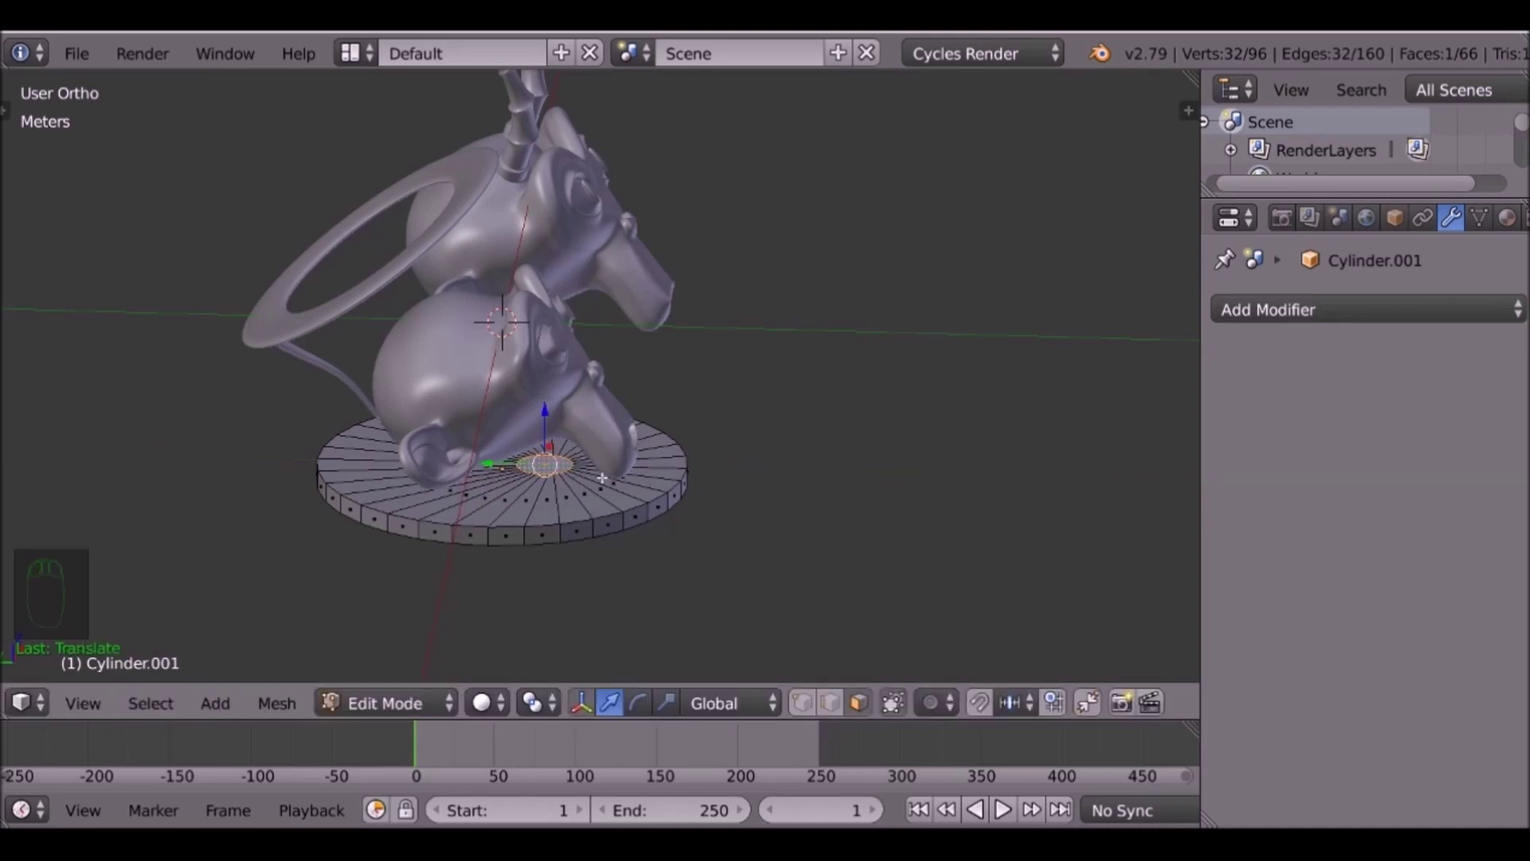
# Extrude the small inner face of the disc upward into a post that reaches into the underside of the hornless head.
pyautogui.press('e')
pyautogui.click(599, 428)
pyautogui.moveTo(599, 428); pyautogui.dragTo(550, 456, button='middle')
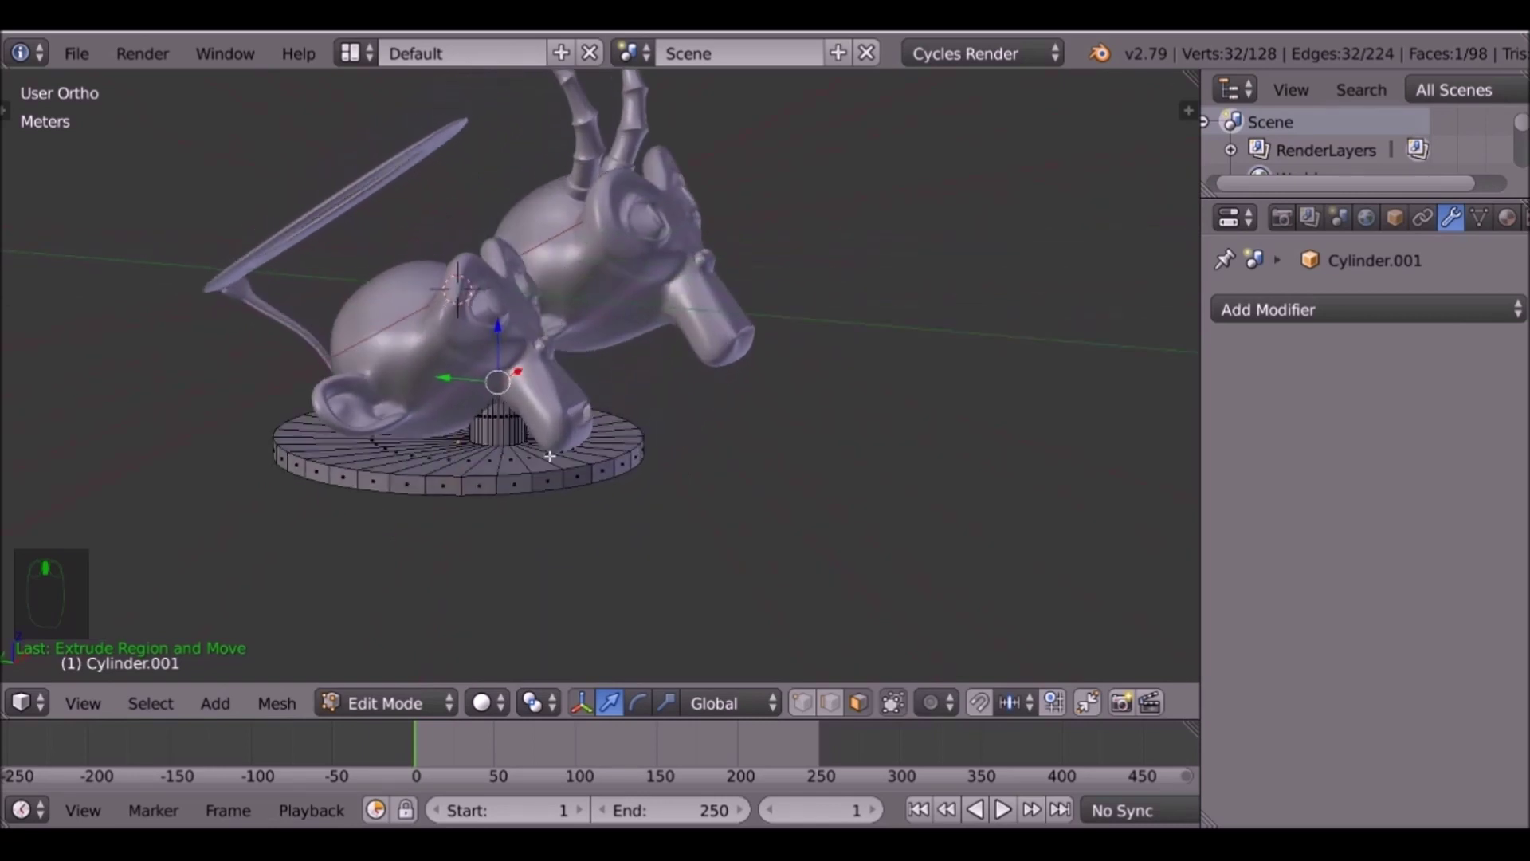
pyautogui.press('z')
pyautogui.press('z')
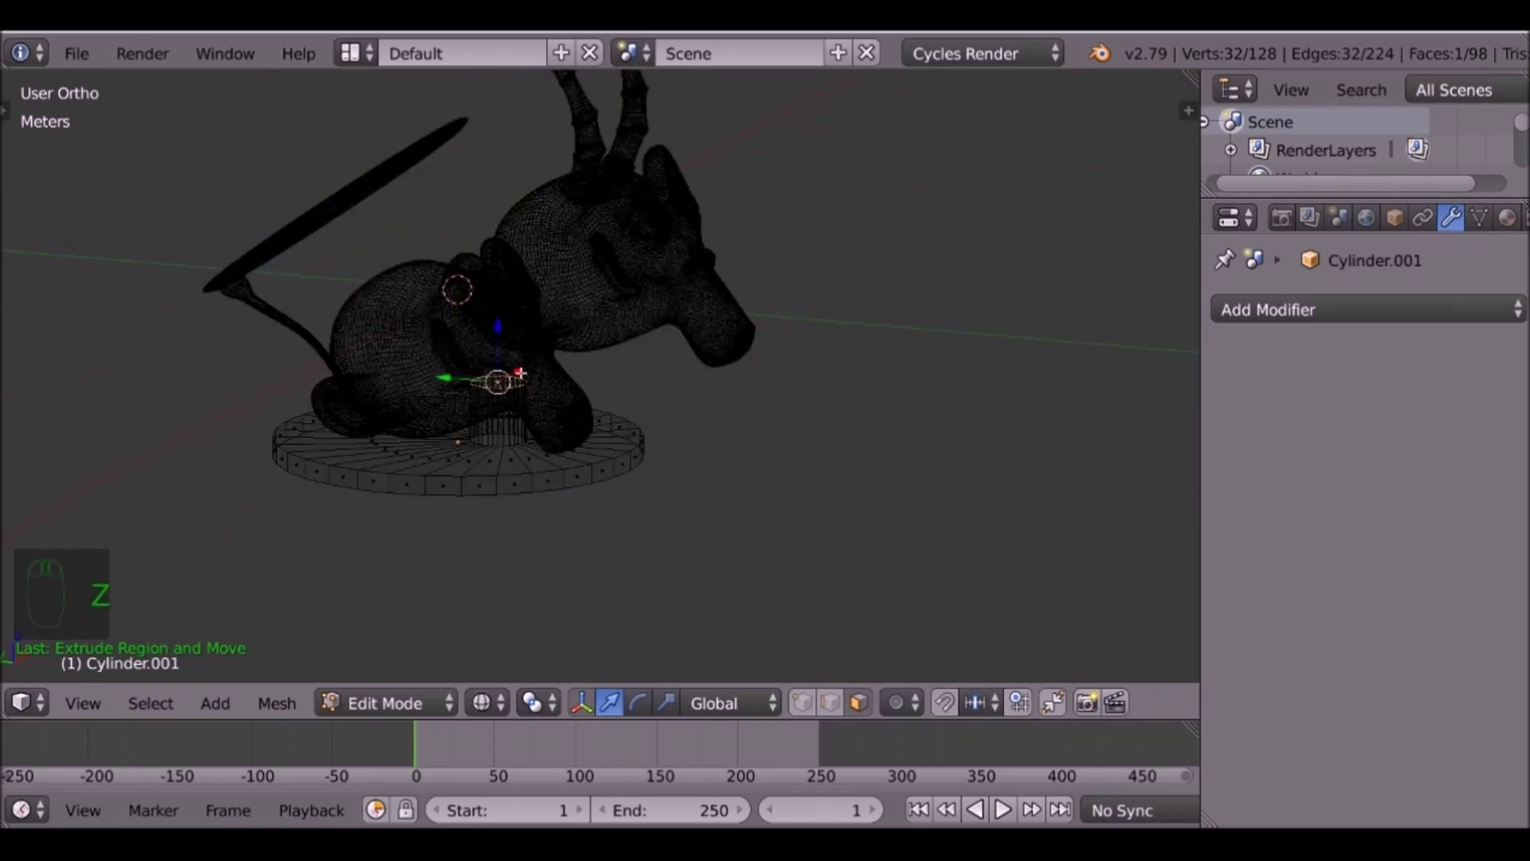
# Add the disc's bottom face to the post's top face selection and set the mean crease of their edges to 1.00.
pyautogui.moveTo(579, 448); pyautogui.dragTo(586, 366, button='middle')
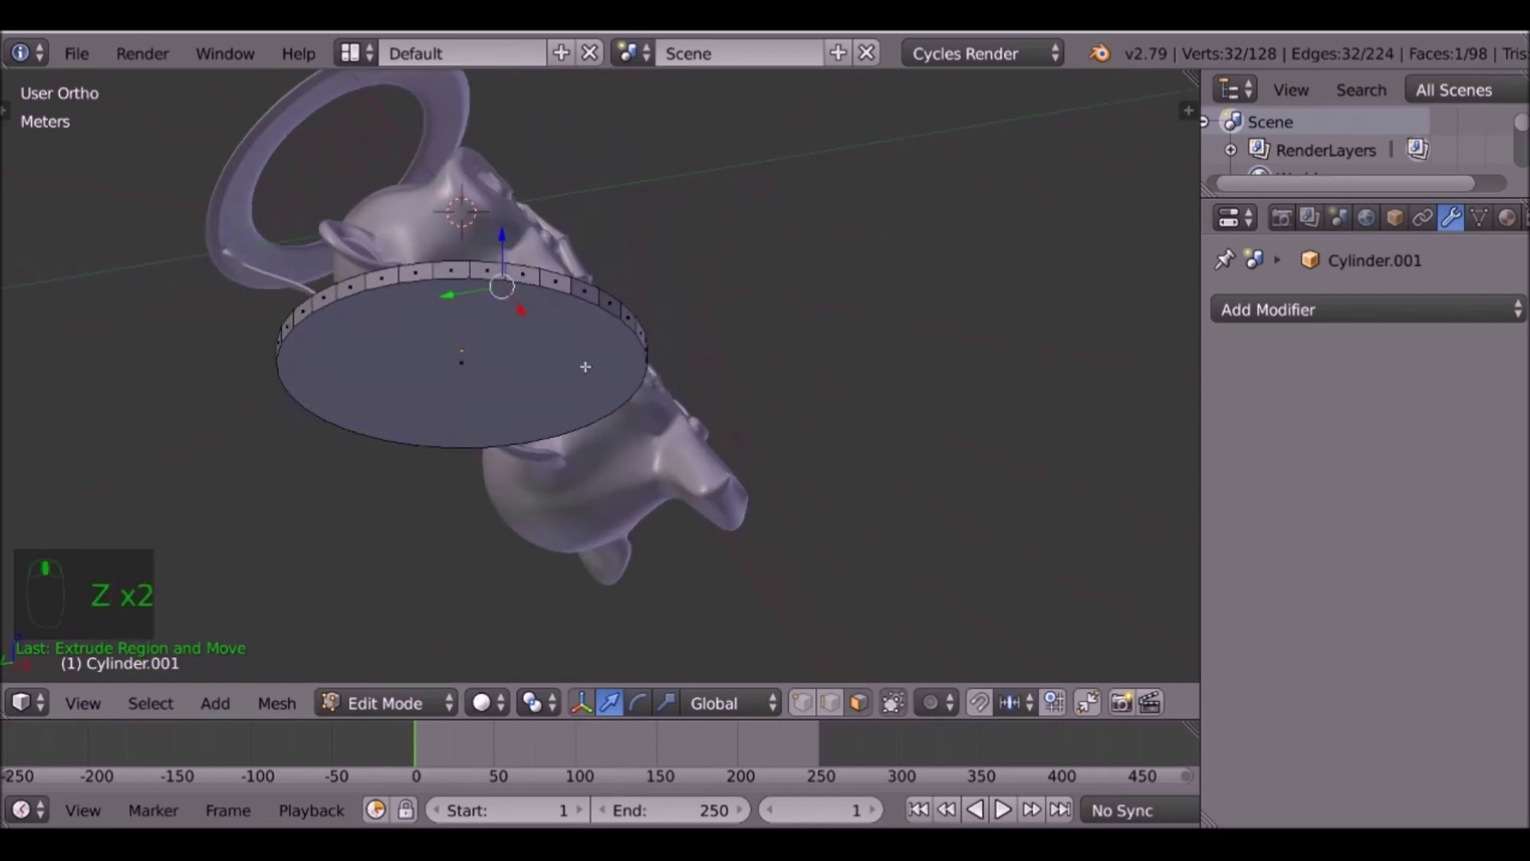
pyautogui.keyDown('shift'); pyautogui.rightClick(465, 376); pyautogui.keyUp('shift')
pyautogui.moveTo(549, 364); pyautogui.dragTo(550, 444, button='middle')
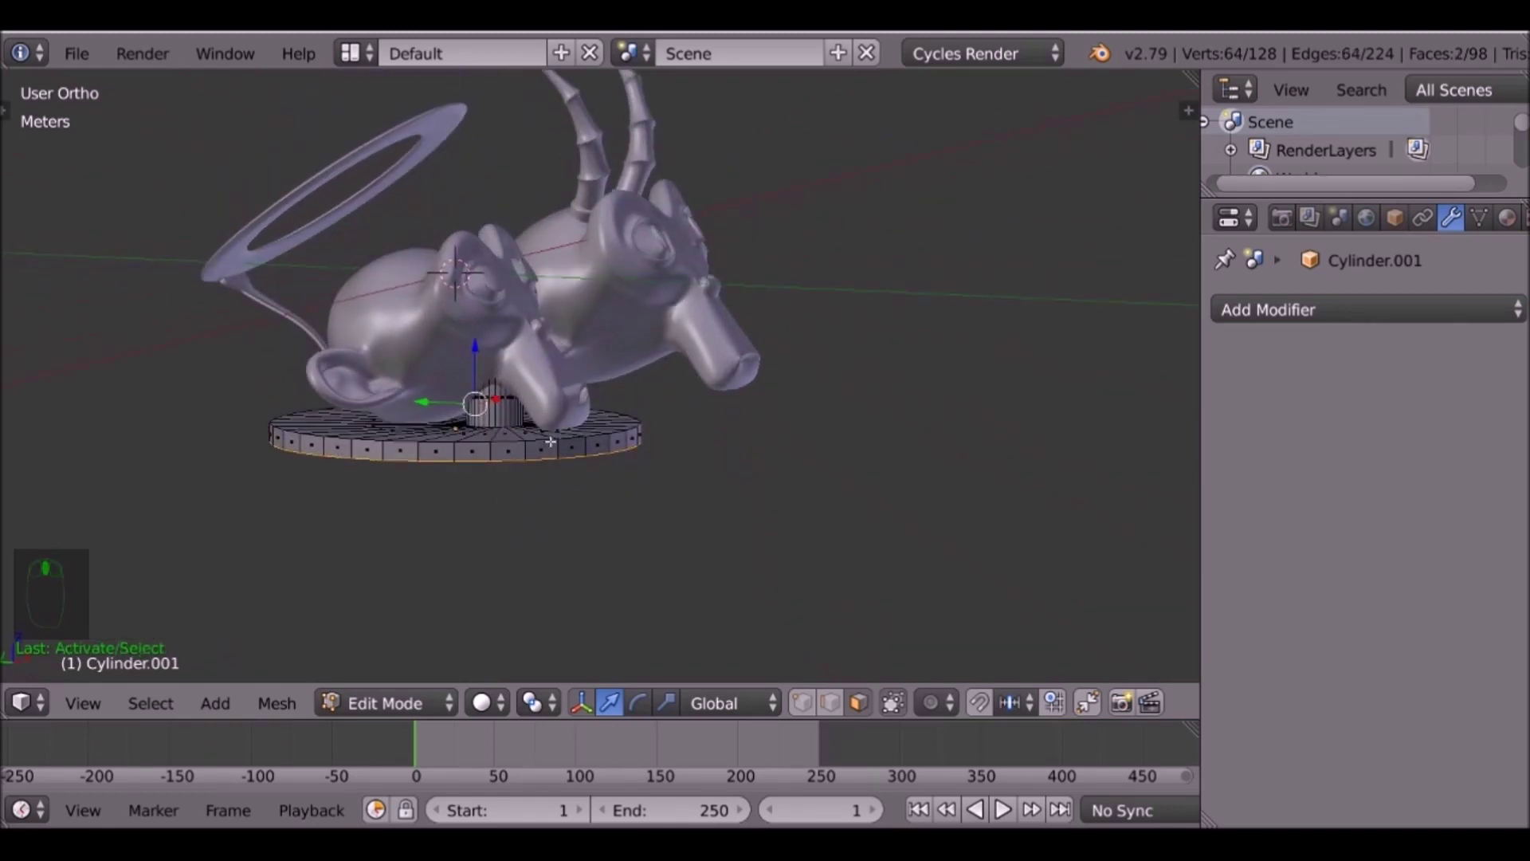
pyautogui.press('n')
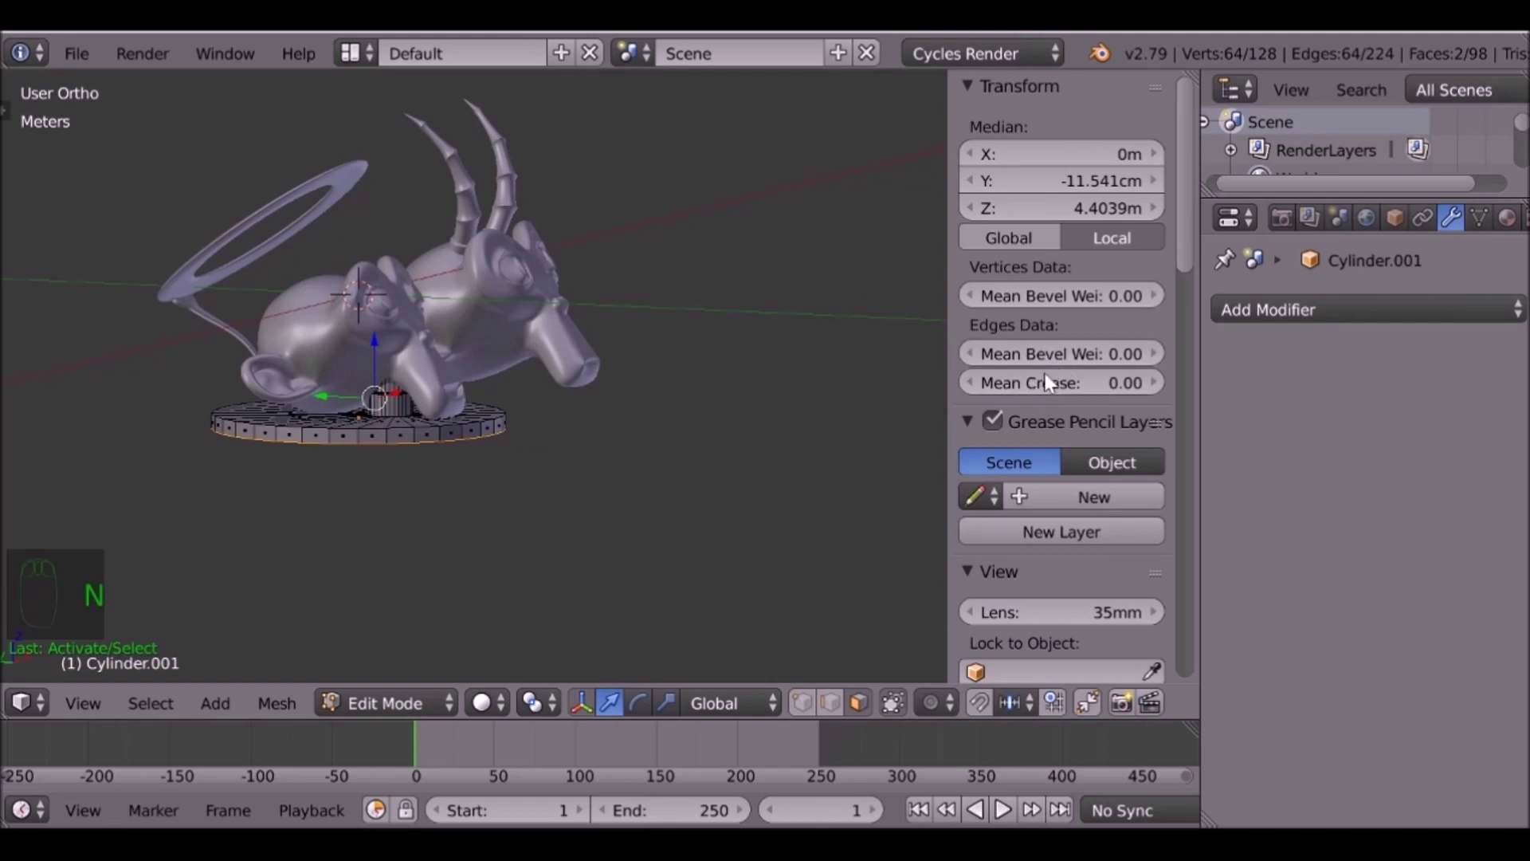
pyautogui.moveTo(1034, 384)
pyautogui.mouseDown()
pyautogui.moveTo(1076, 385)
pyautogui.moveTo(1029, 384)
pyautogui.mouseUp()
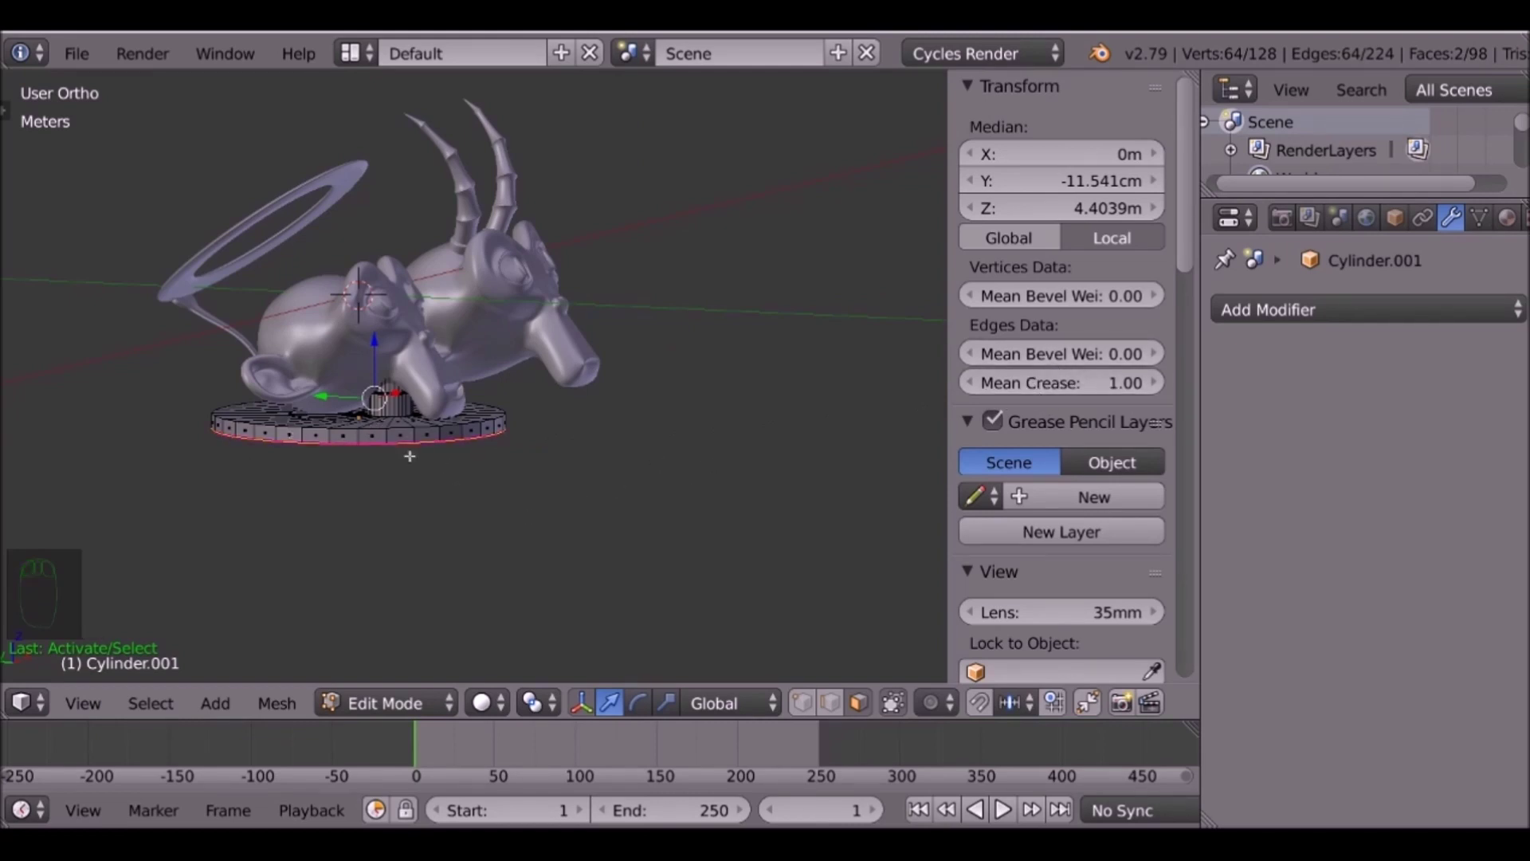
pyautogui.moveTo(416, 462); pyautogui.dragTo(509, 454, button='middle')
pyautogui.press('Tab')
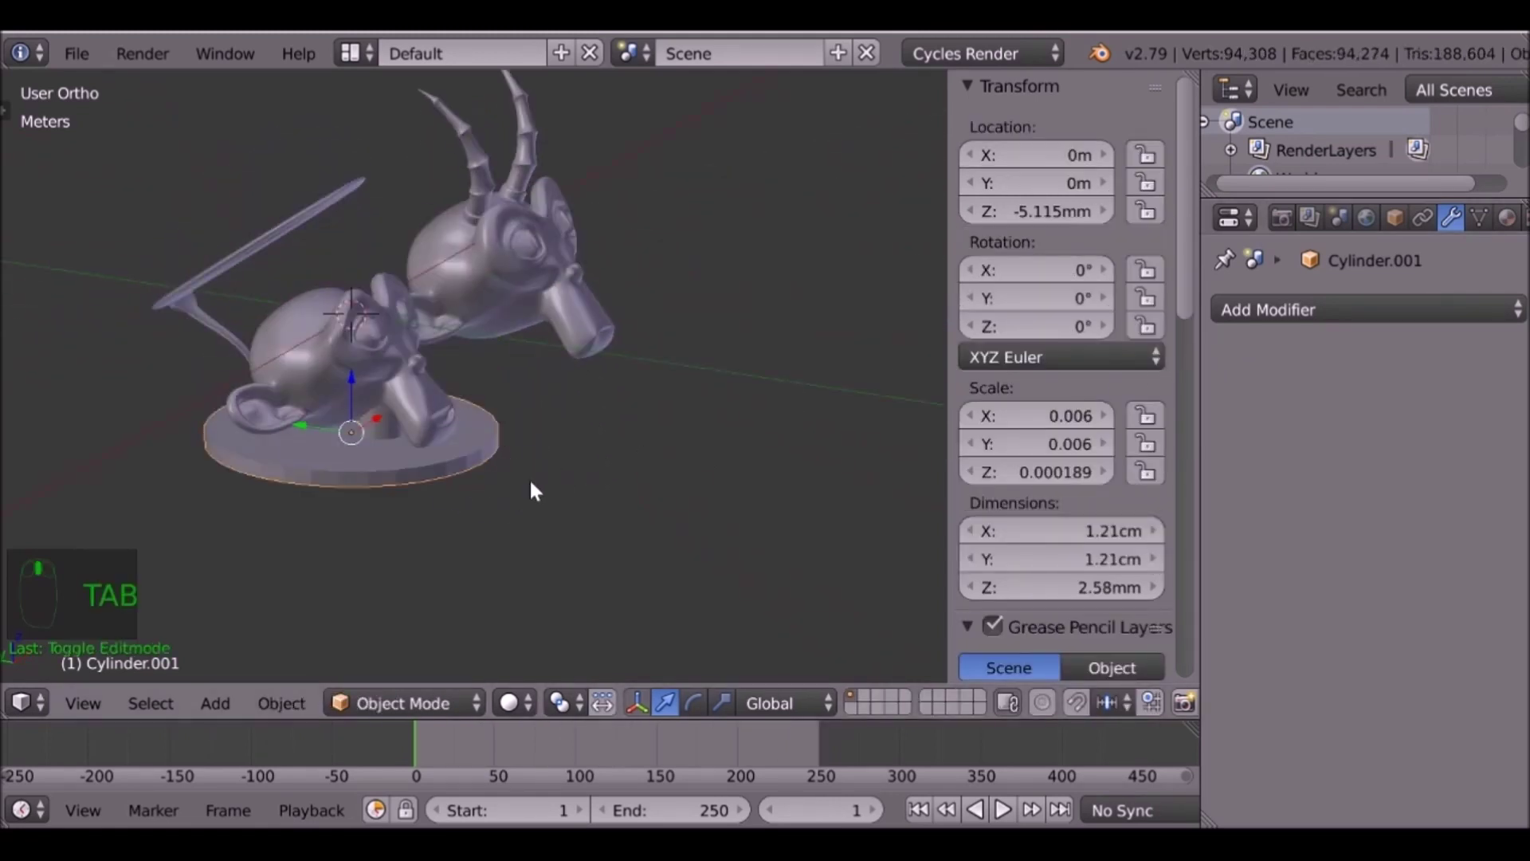
# Add a Subdivision Surface modifier to the base in Object Mode.
pyautogui.click(1369, 311)
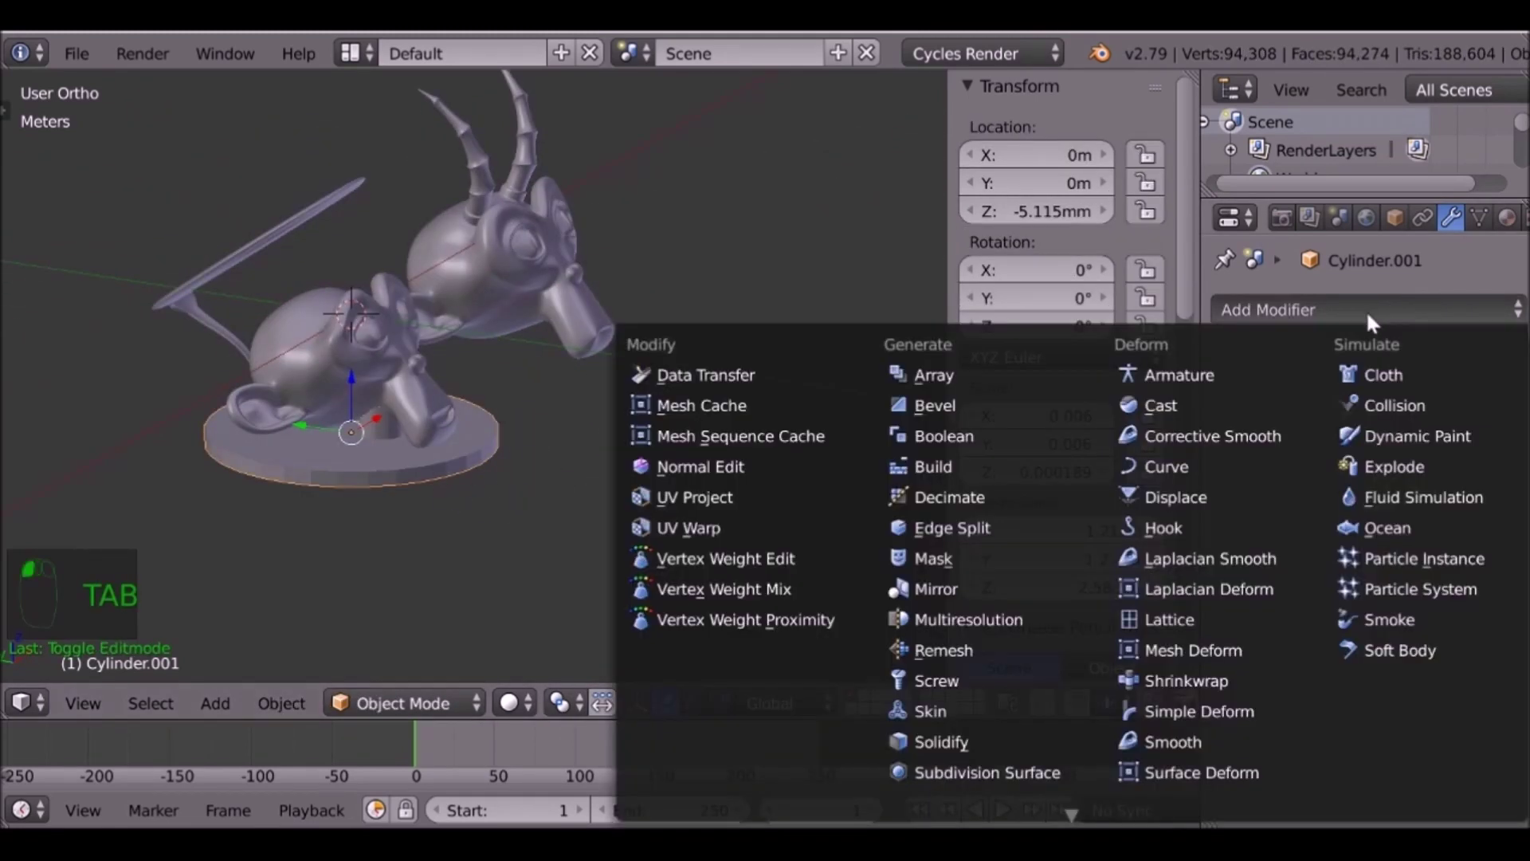
pyautogui.click(1007, 765)
pyautogui.moveTo(601, 575); pyautogui.dragTo(648, 448, button='middle')
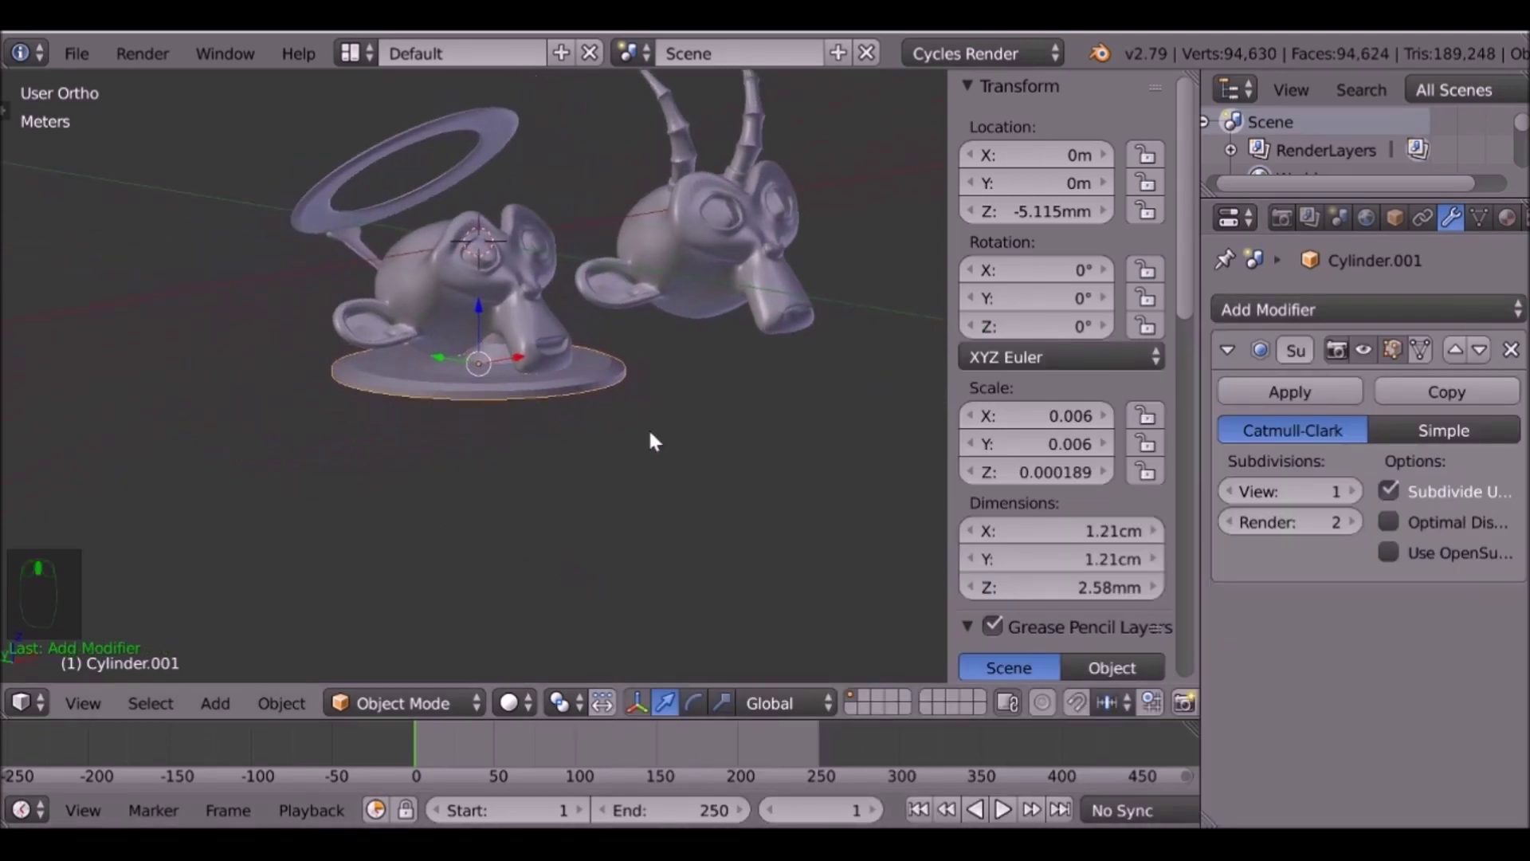
pyautogui.scroll(3, 474, 442)
# Raise the mean crease of the post-top and disc-bottom edges again so that it is fully 1.00.
pyautogui.press('Tab')
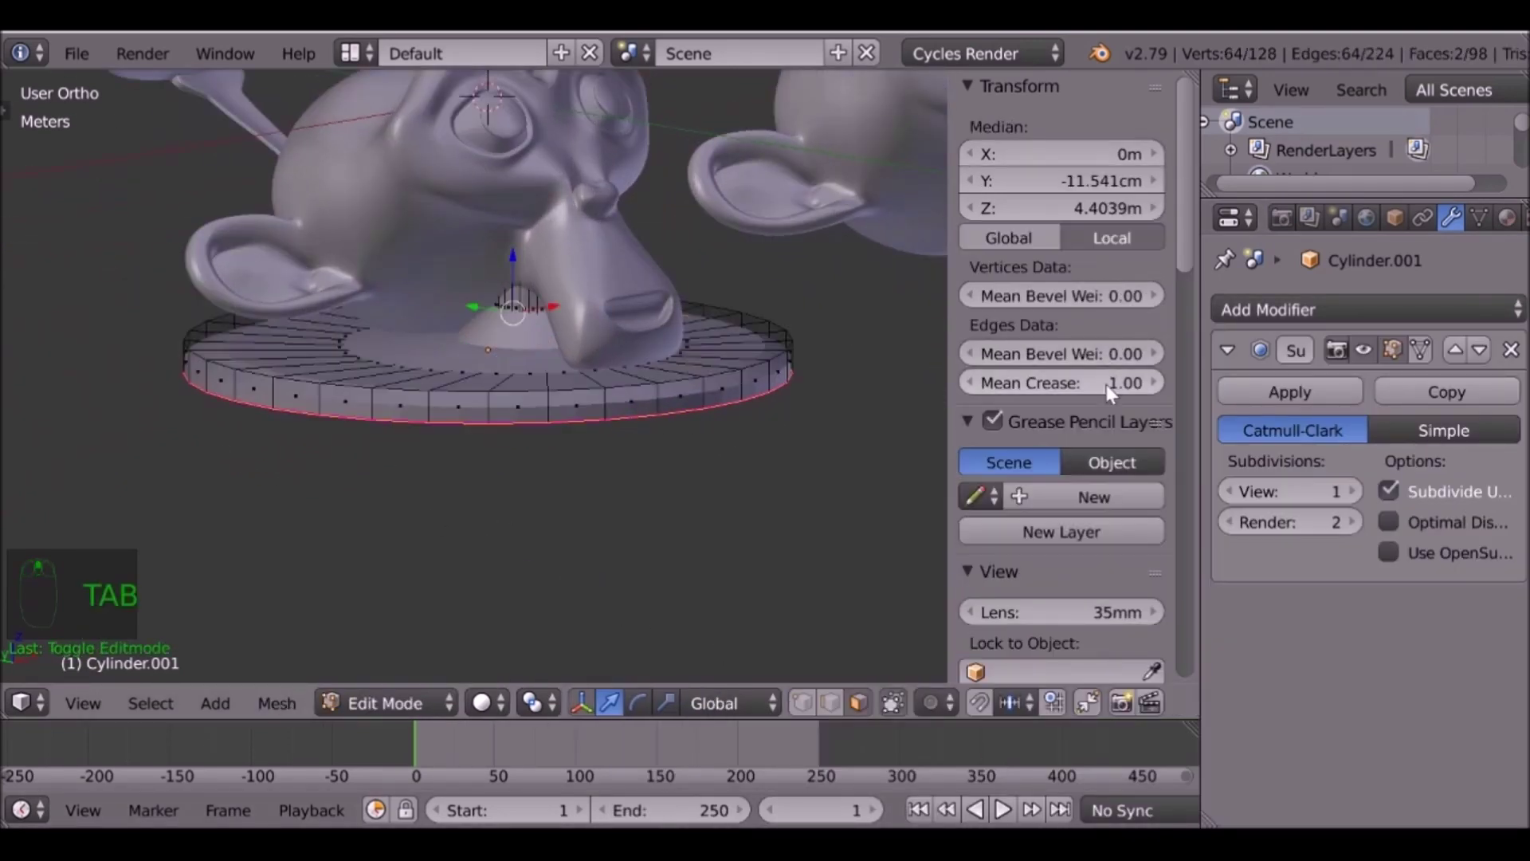
pyautogui.press('Tab')
pyautogui.press('Tab')
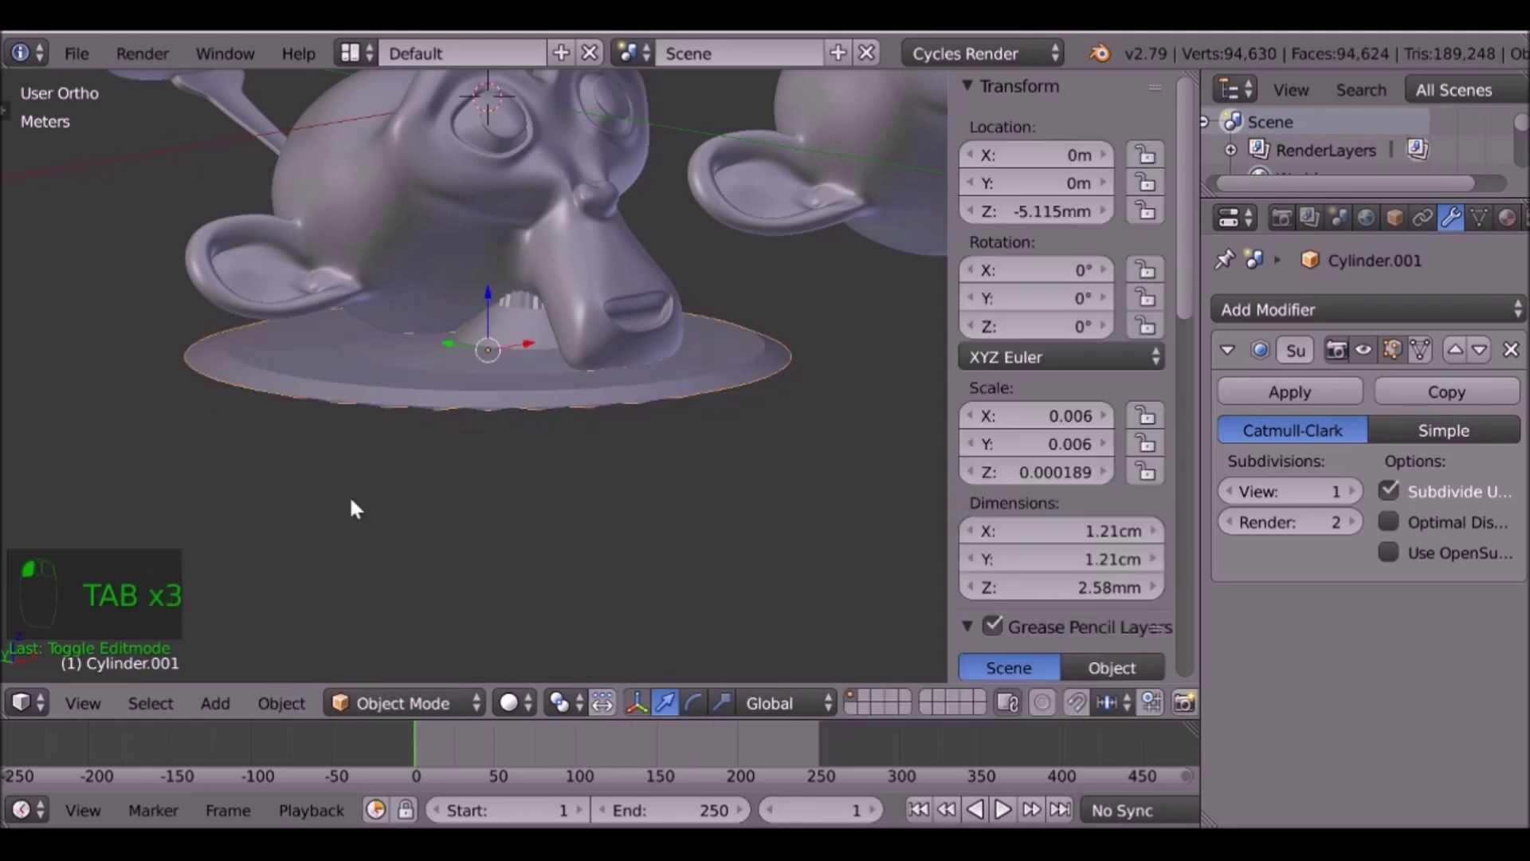
pyautogui.moveTo(385, 415); pyautogui.dragTo(465, 422, button='middle')
pyautogui.scroll(4, 501, 320)
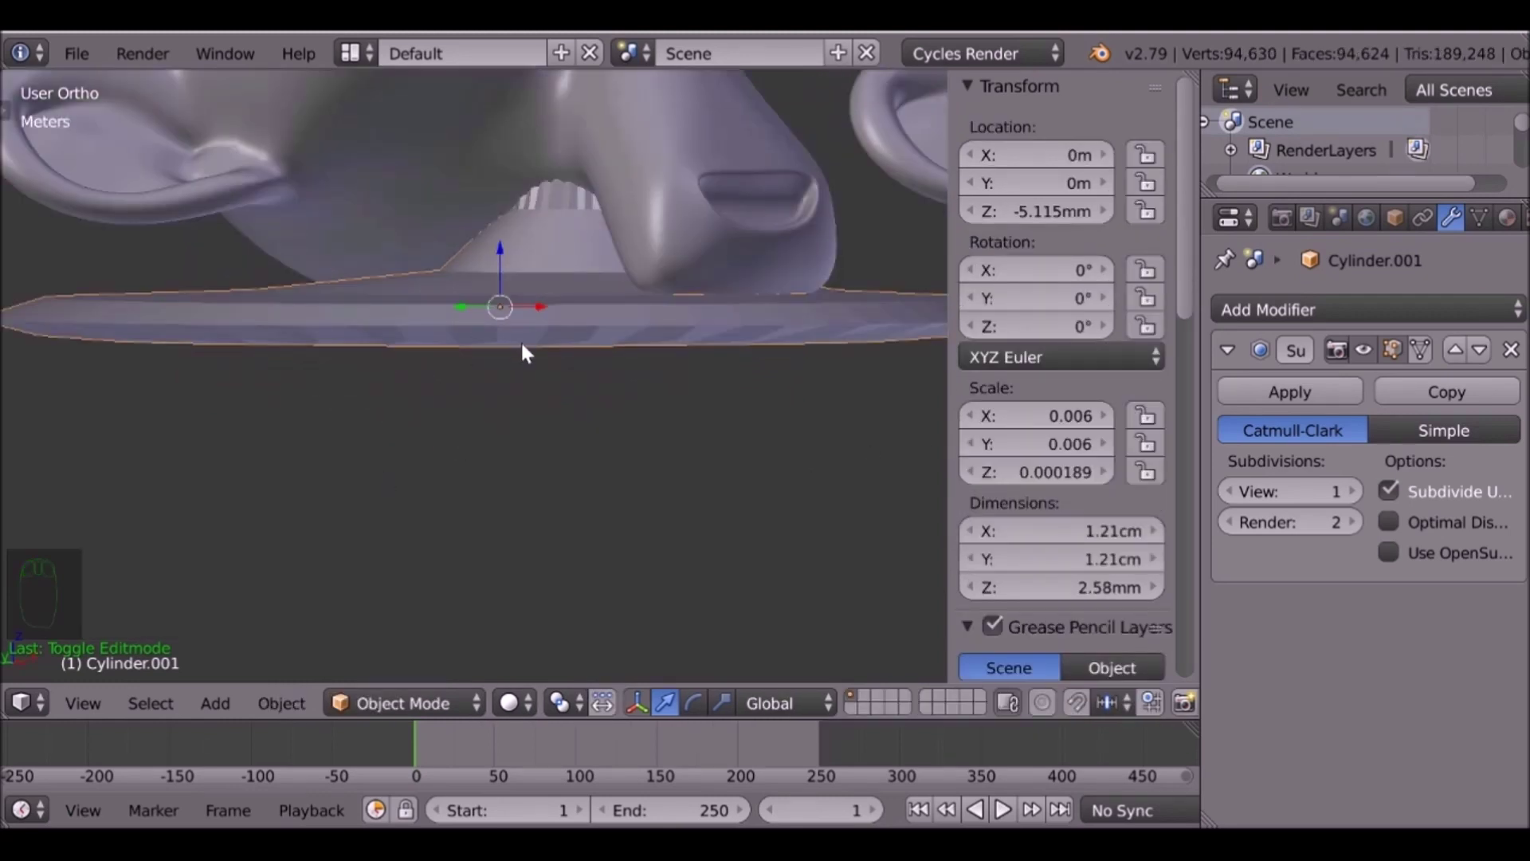
pyautogui.press('Tab')
pyautogui.moveTo(1057, 391); pyautogui.dragTo(1140, 391)
pyautogui.press('Tab')
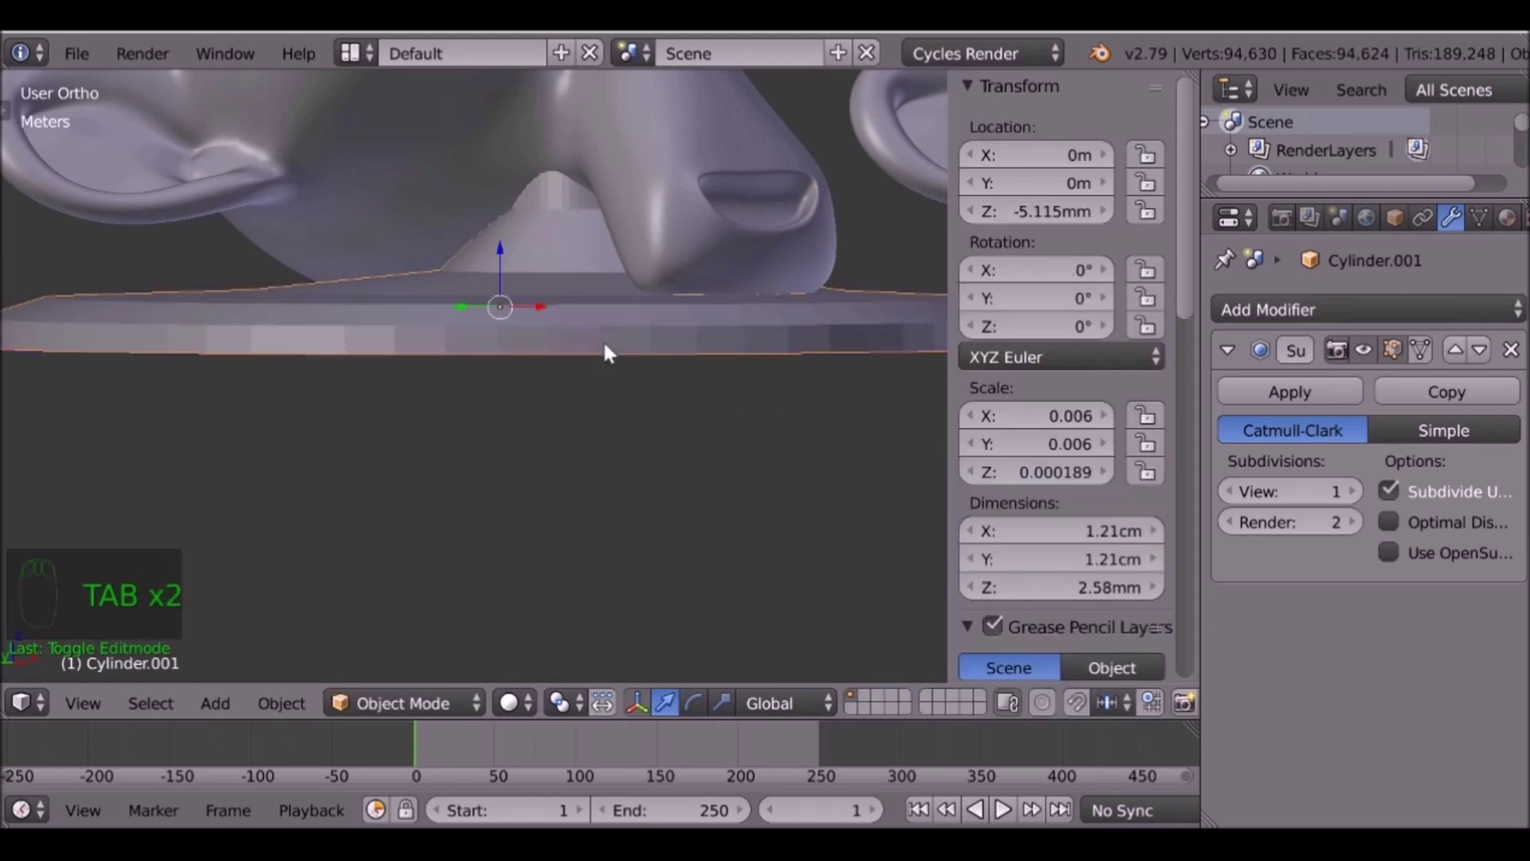
# Select the edge loop where the post meets the disc and raise its mean crease to sharpen the joint.
pyautogui.moveTo(602, 339); pyautogui.dragTo(610, 376, button='middle')
pyautogui.press('Tab')
pyautogui.press('z')
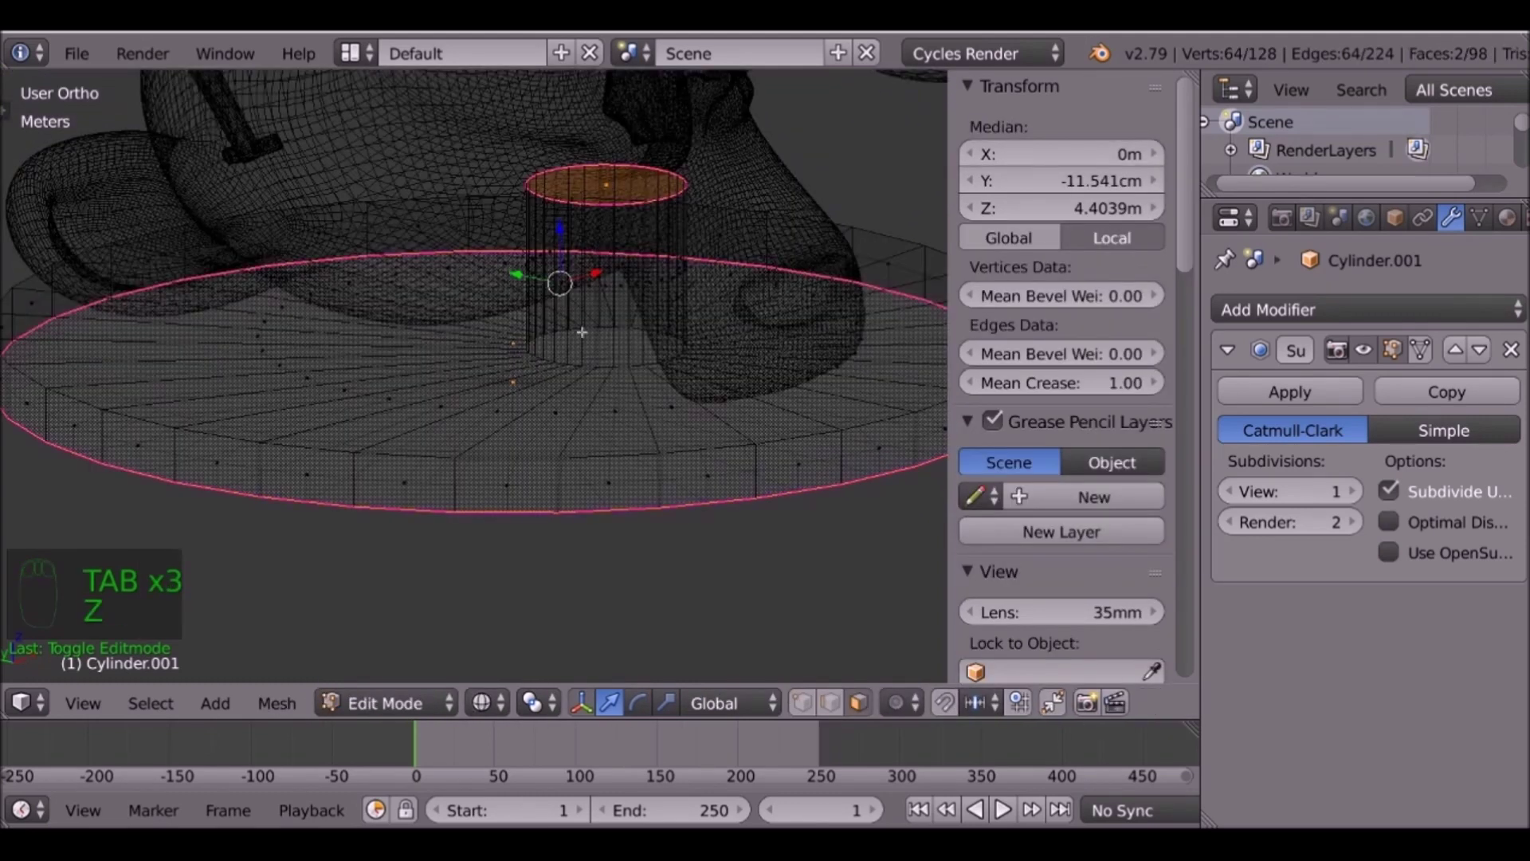
pyautogui.click(616, 352)
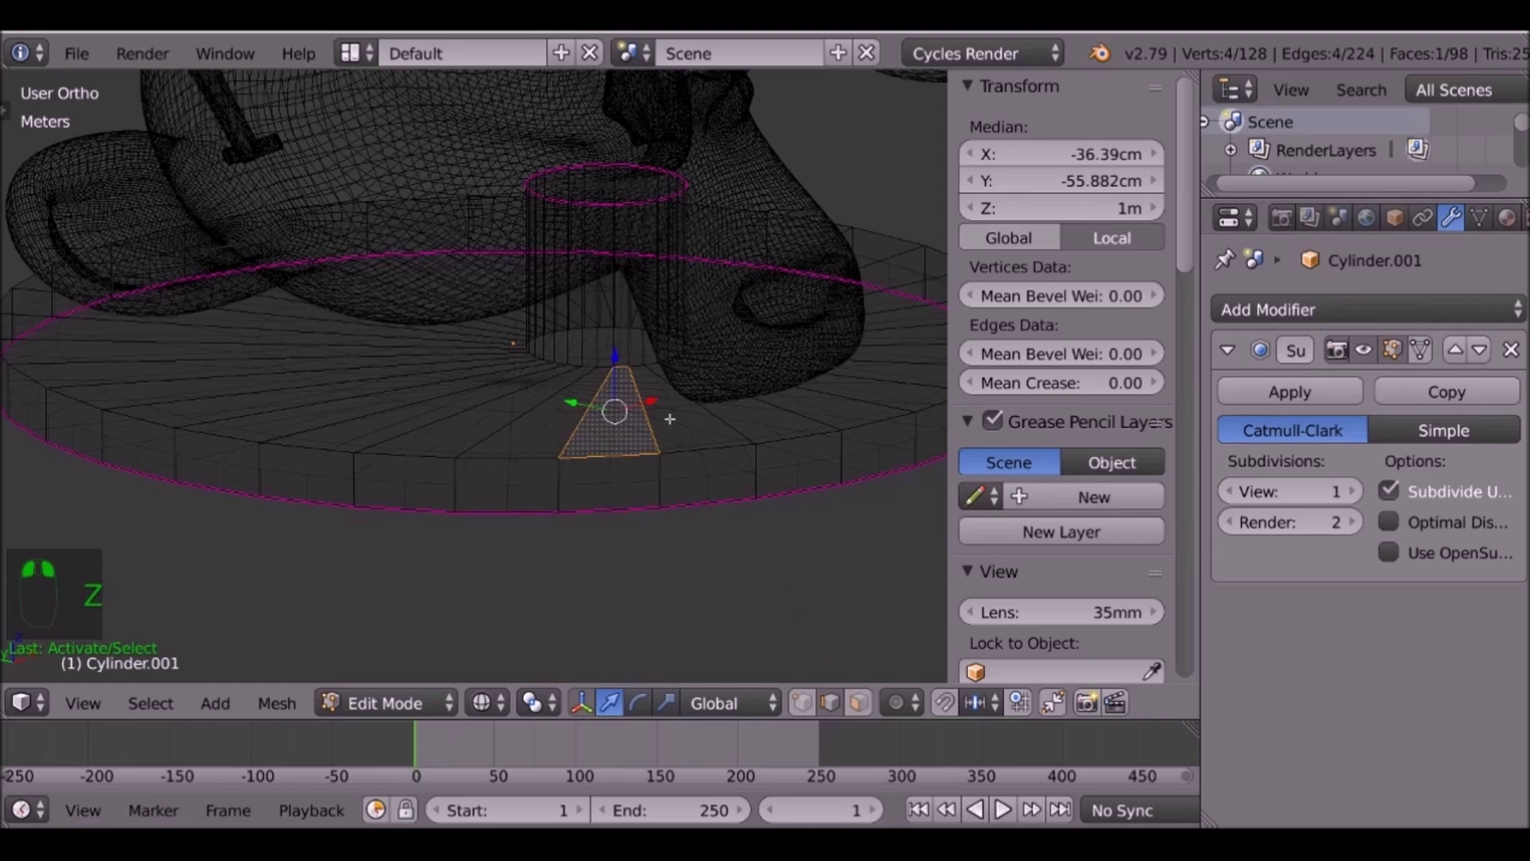
pyautogui.keyDown('alt'); pyautogui.rightClick(590, 363); pyautogui.keyUp('alt')
pyautogui.keyDown('alt'); pyautogui.rightClick(594, 364); pyautogui.keyUp('alt')
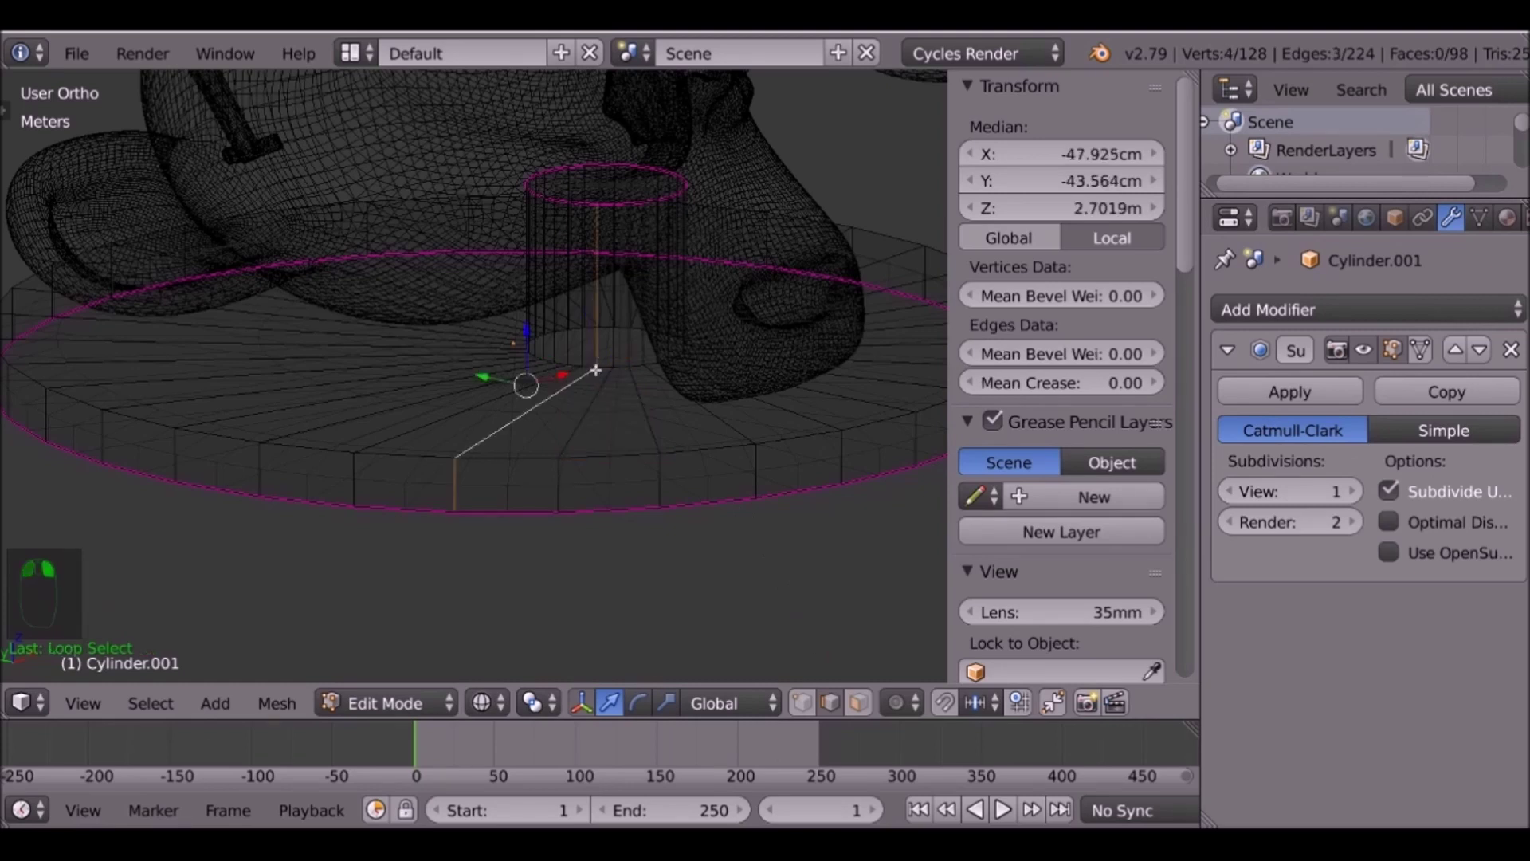
pyautogui.keyDown('alt'); pyautogui.rightClick(556, 361); pyautogui.keyUp('alt')
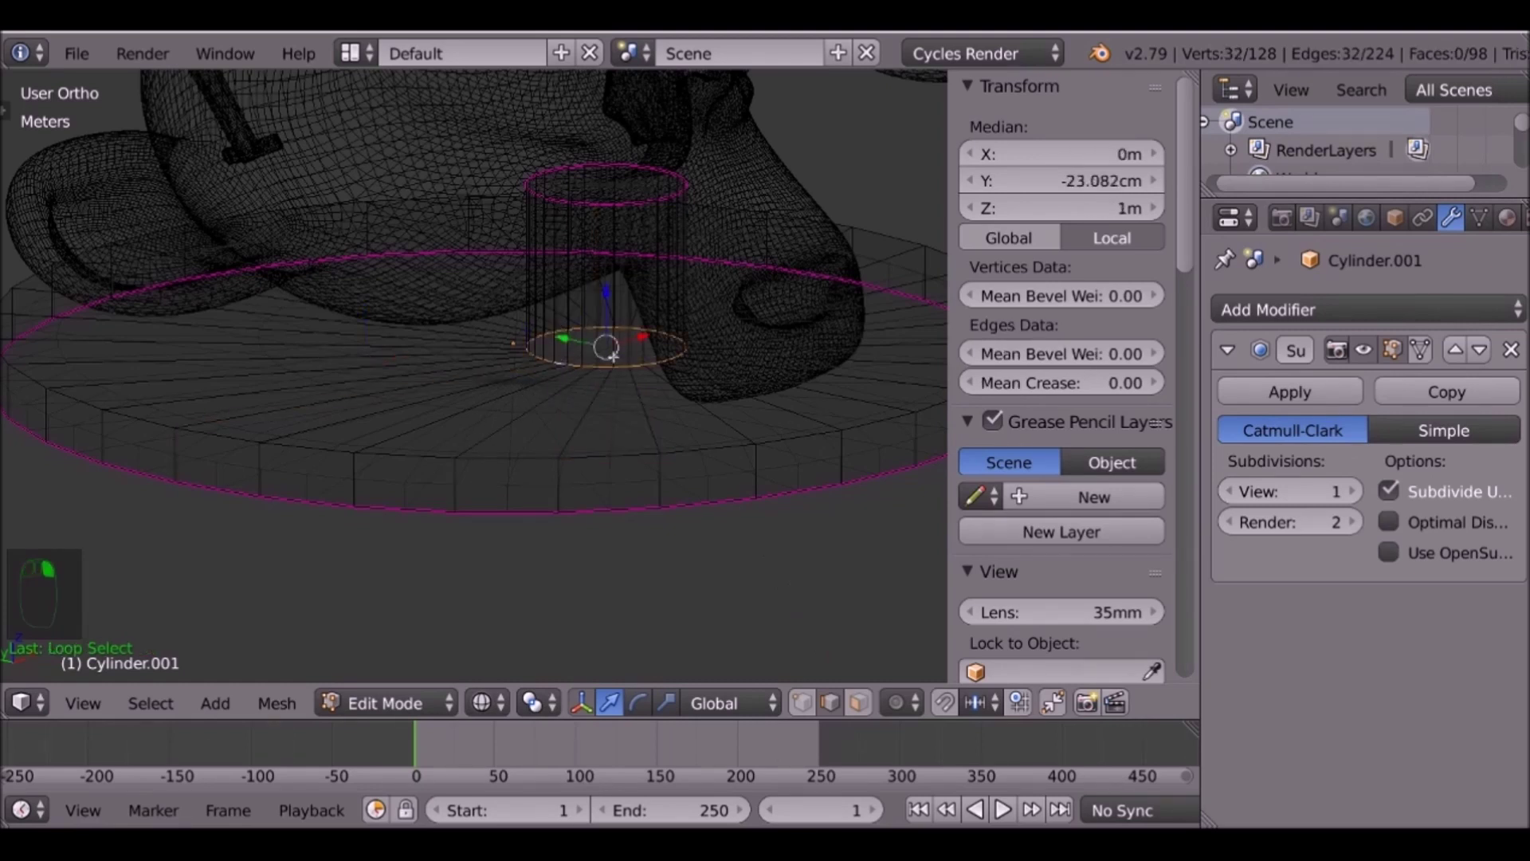
pyautogui.press('z')
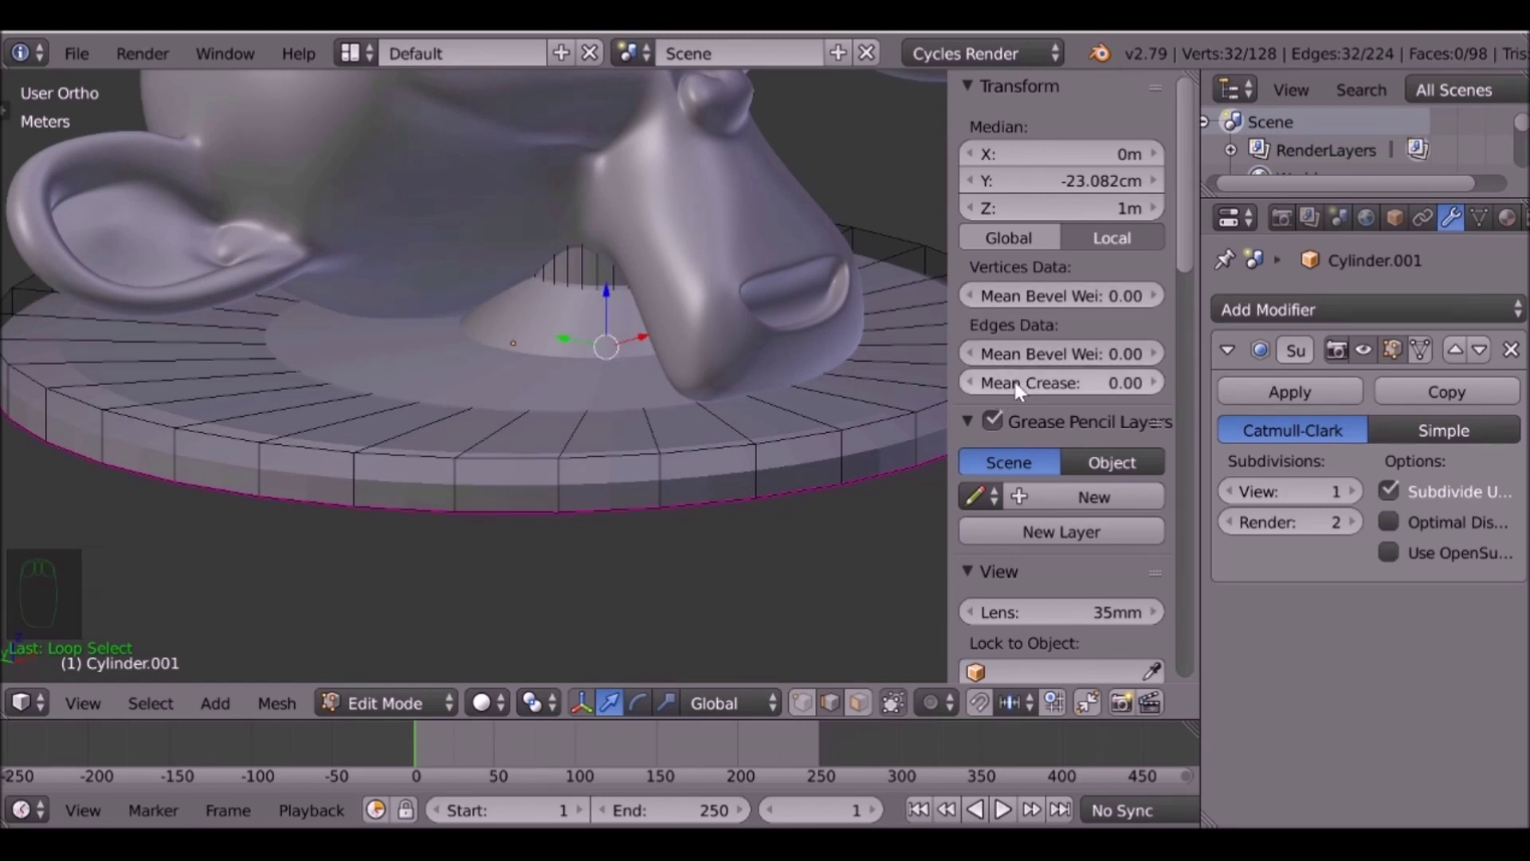
pyautogui.moveTo(1015, 381); pyautogui.dragTo(1116, 383)
pyautogui.press('Tab')
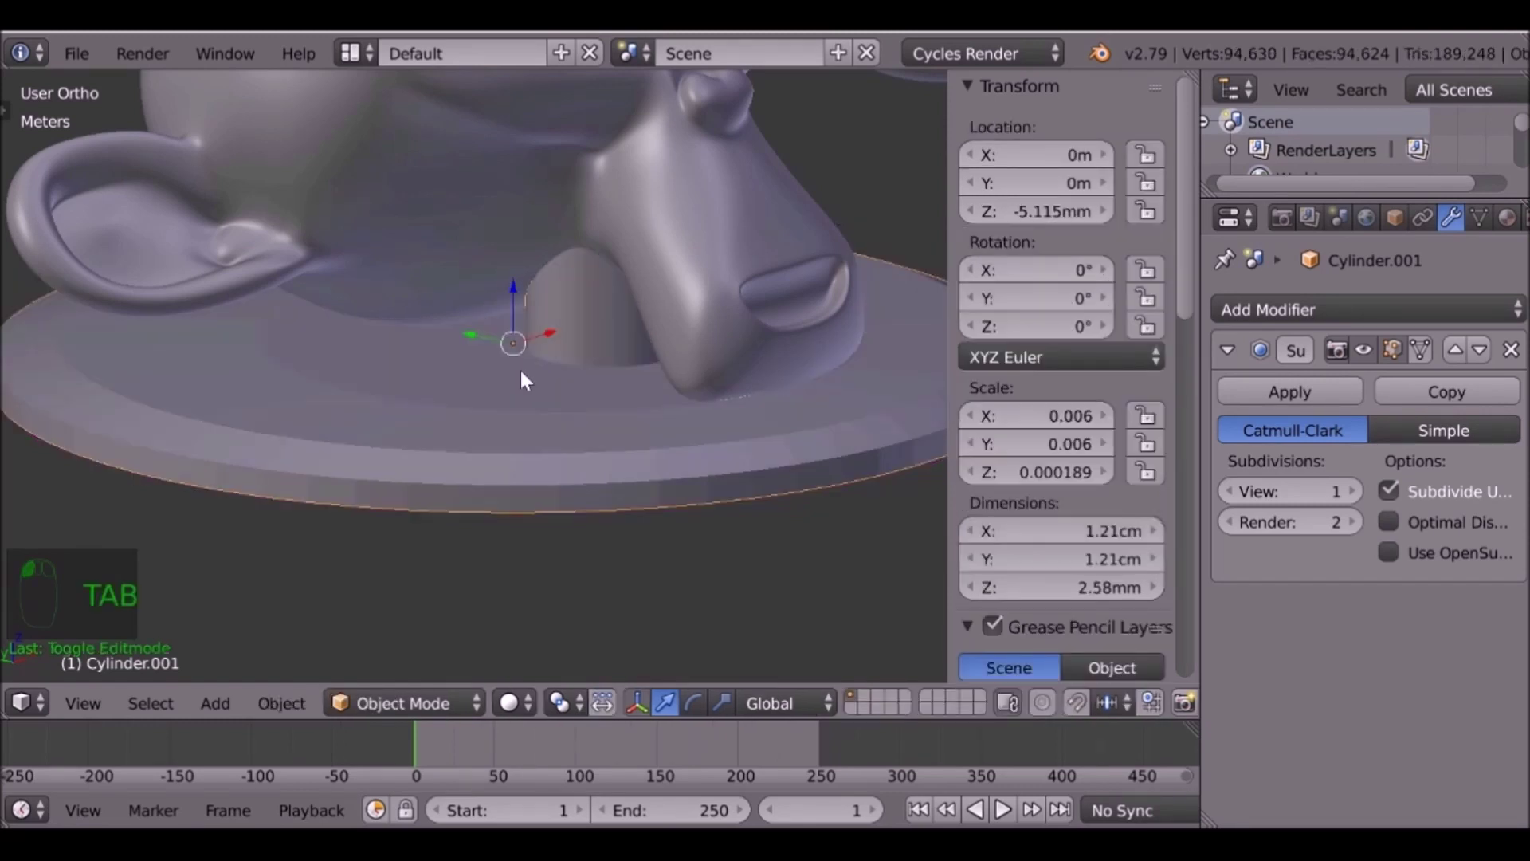
# Add a loop cut around the disc's top surface and slide it outward close to the rim.
pyautogui.press('Tab')
pyautogui.rightClick(537, 466)
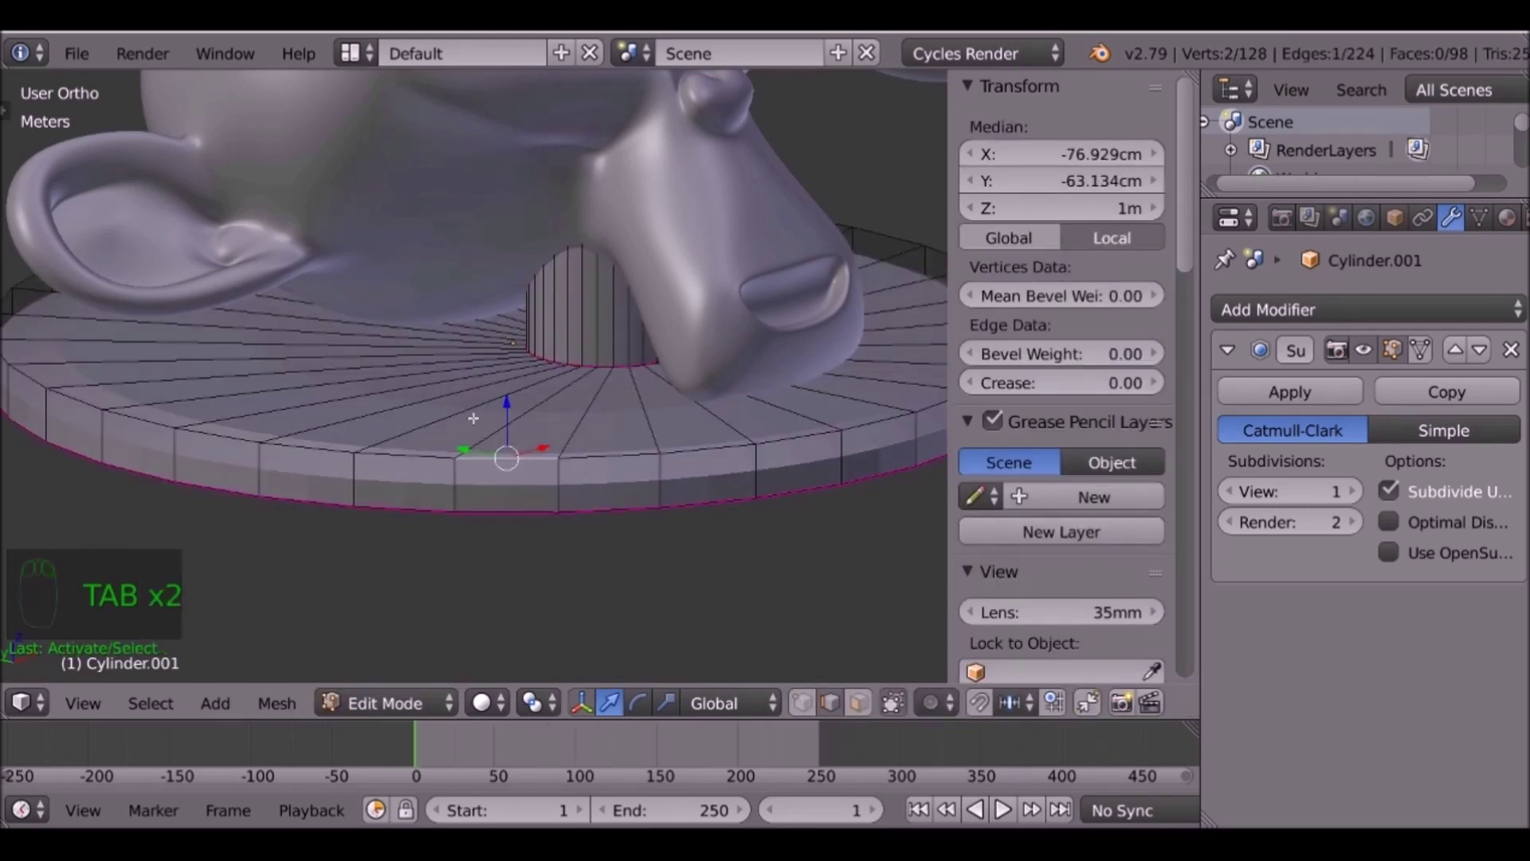
pyautogui.hotkey('ctrl', 'r')
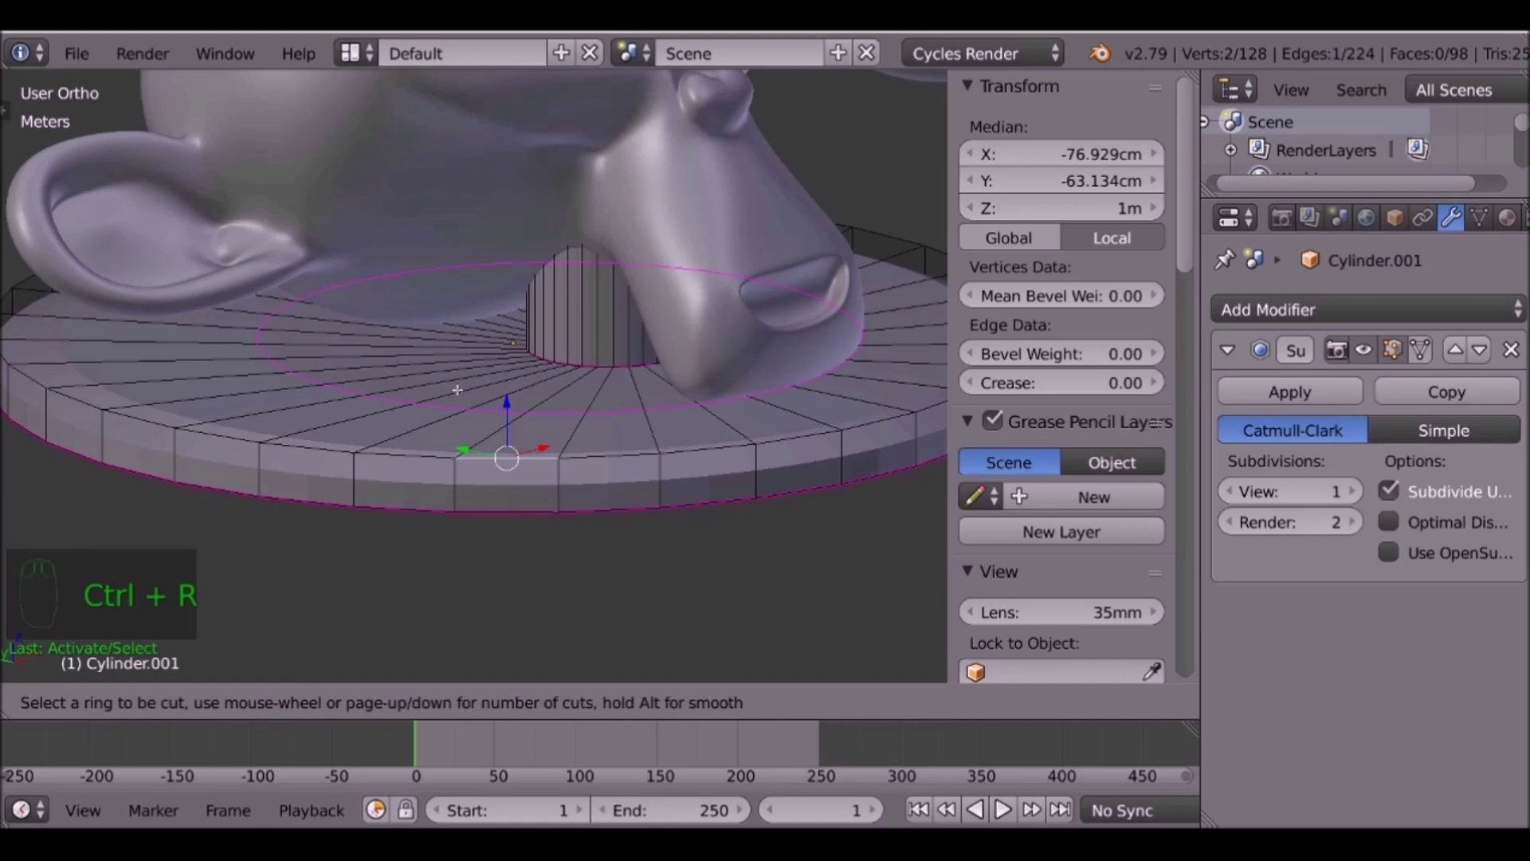
pyautogui.click(459, 396)
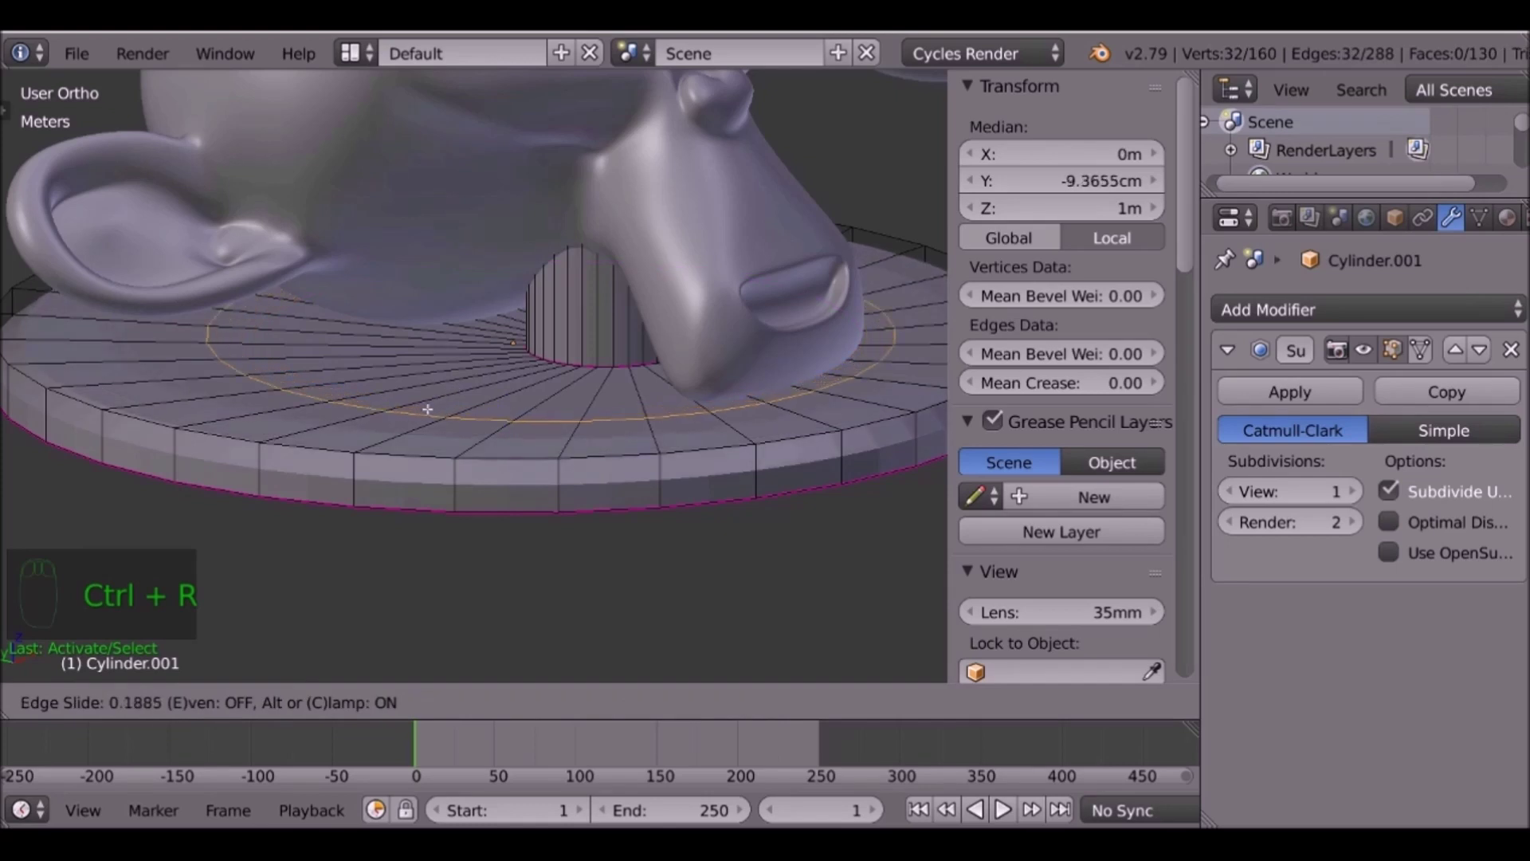
pyautogui.click(309, 439)
pyautogui.press('Tab')
pyautogui.scroll(-2, 247, 424)
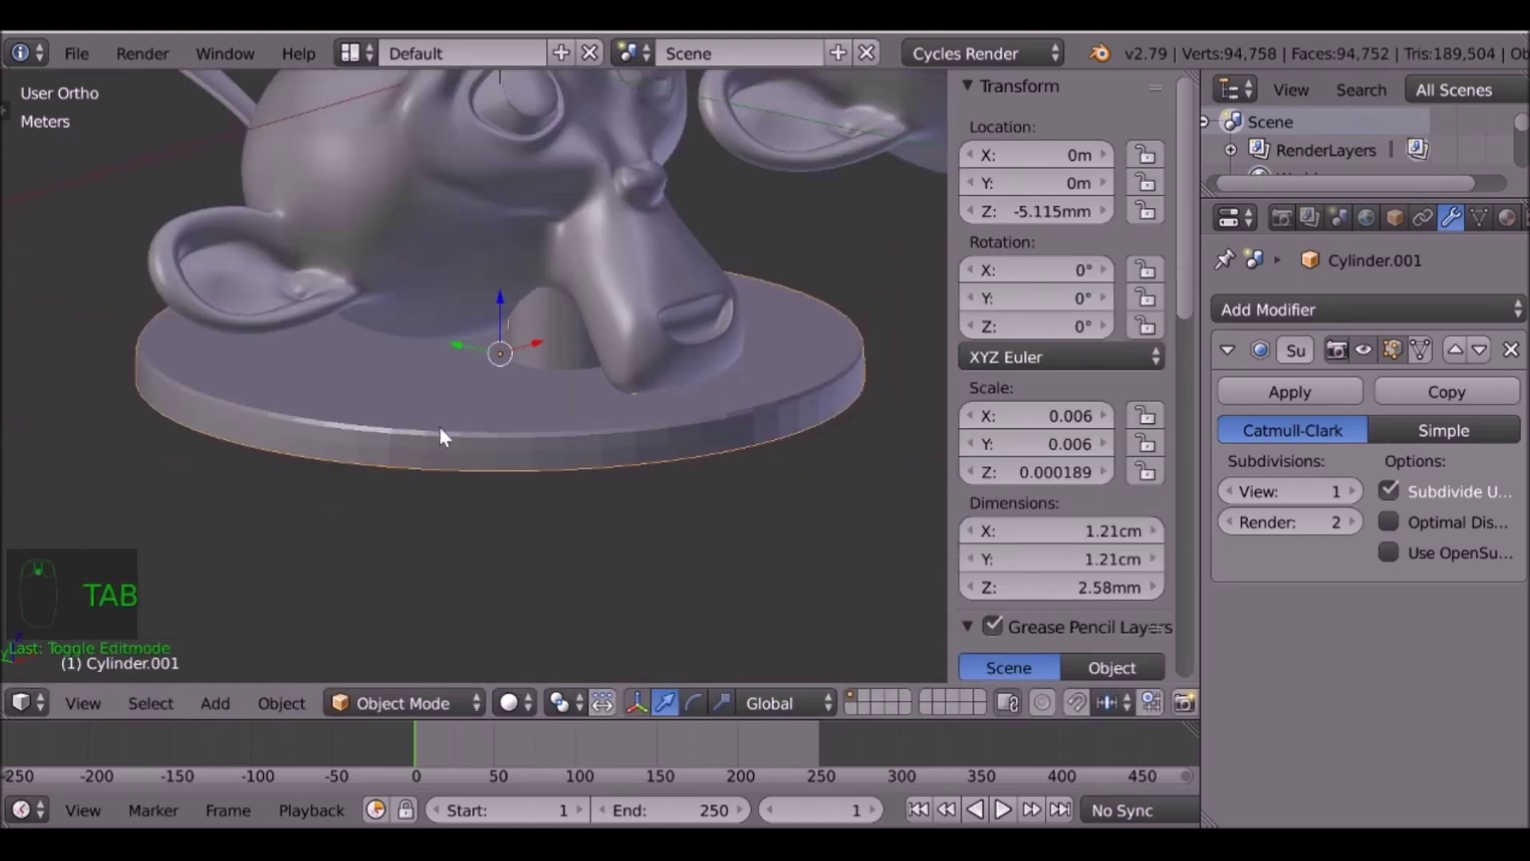
# Apply the base's Subdivision Surface modifier and duplicate the base in place.
pyautogui.scroll(-2, 446, 424)
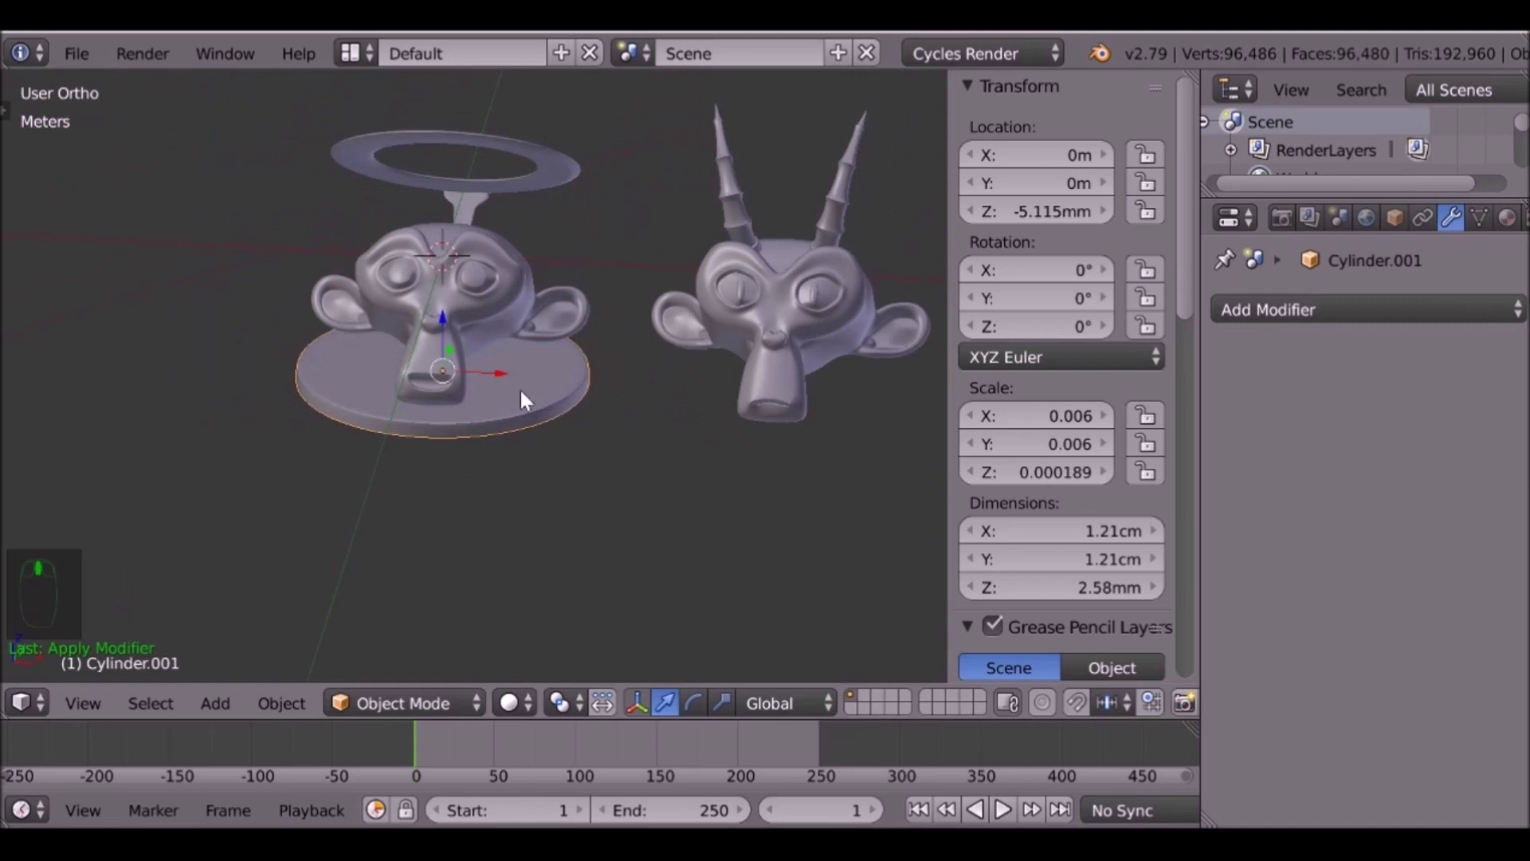
pyautogui.rightClick(521, 391)
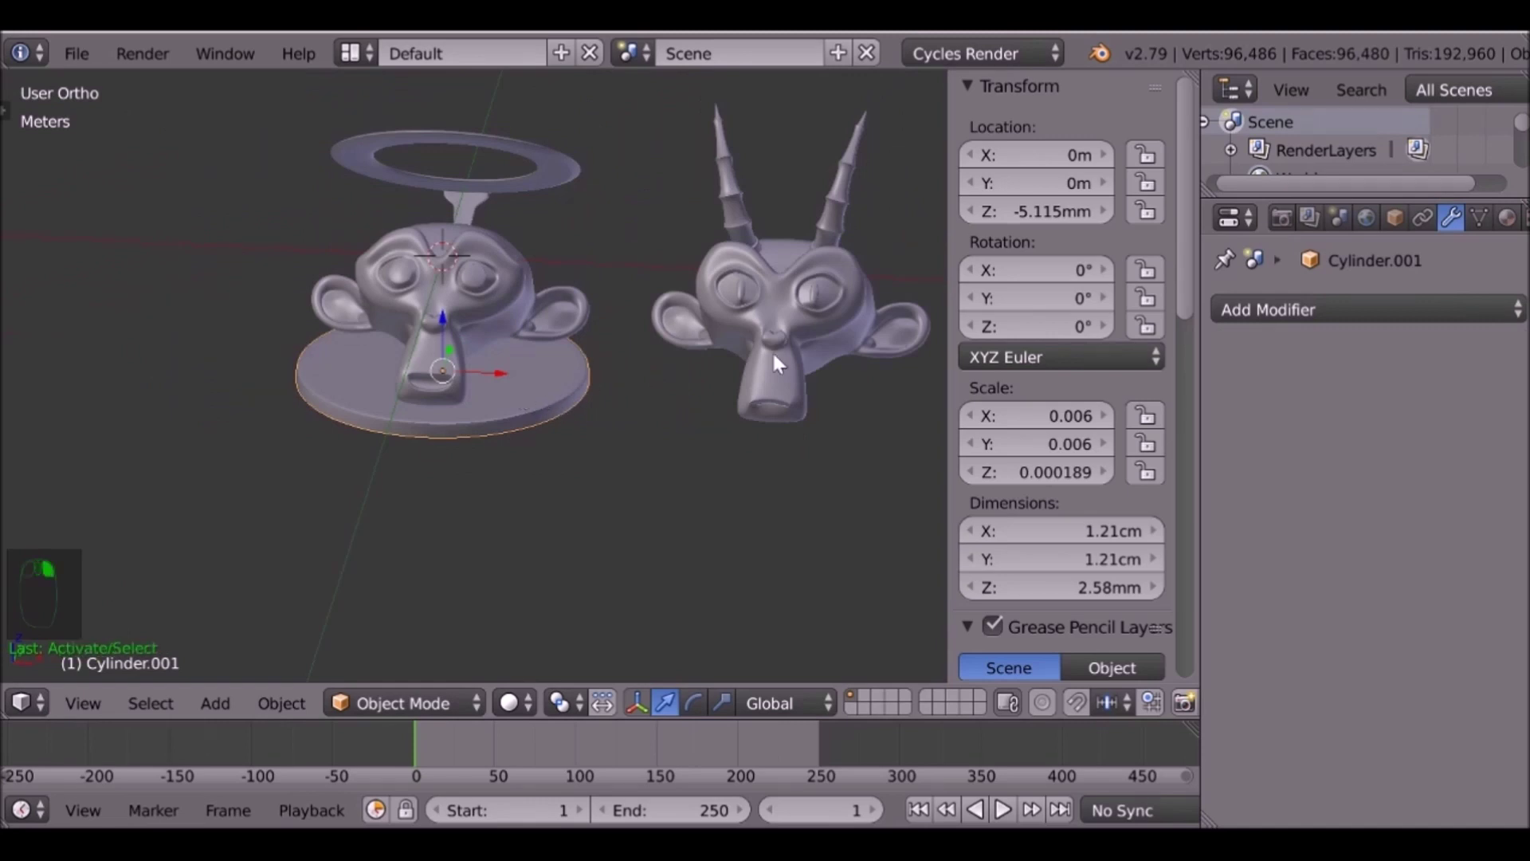
pyautogui.hotkey('shift', 'd')
pyautogui.rightClick(569, 394)
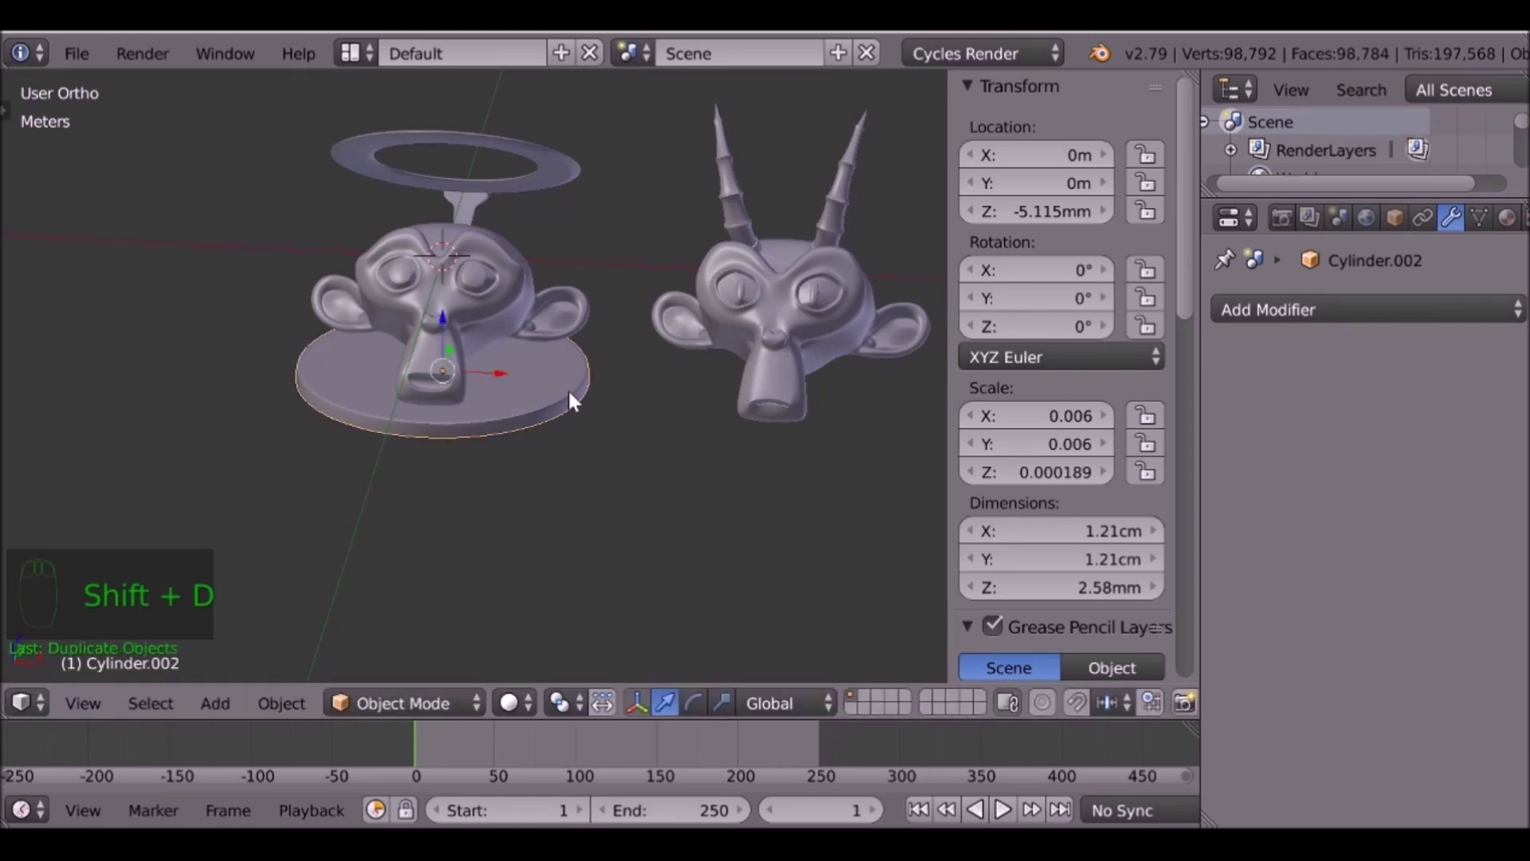
# Select the horned head and snap the 3D cursor to its origin.
pyautogui.rightClick(810, 295)
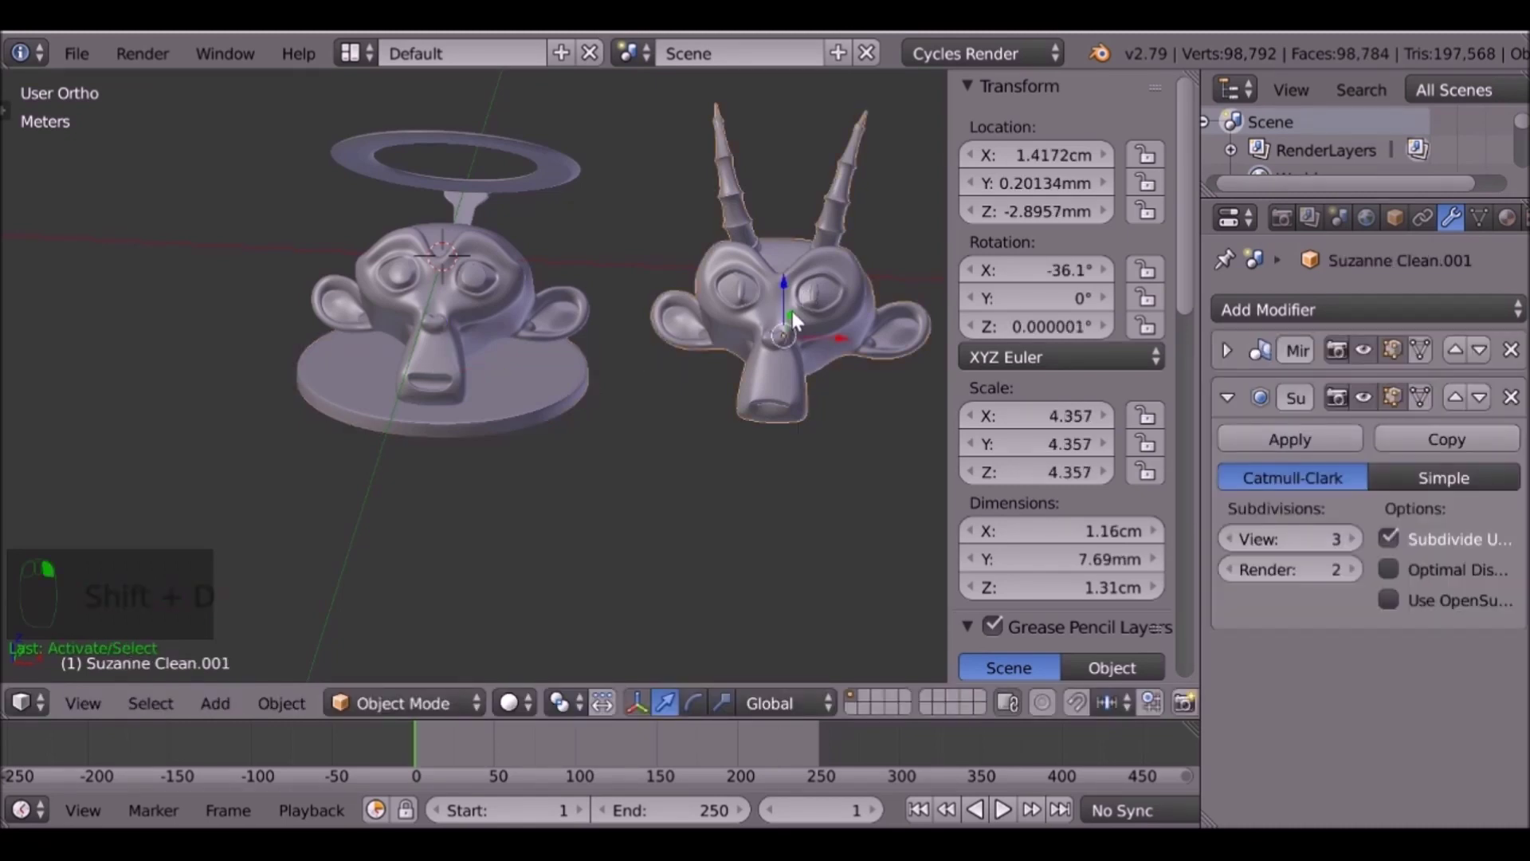
pyautogui.press('space')
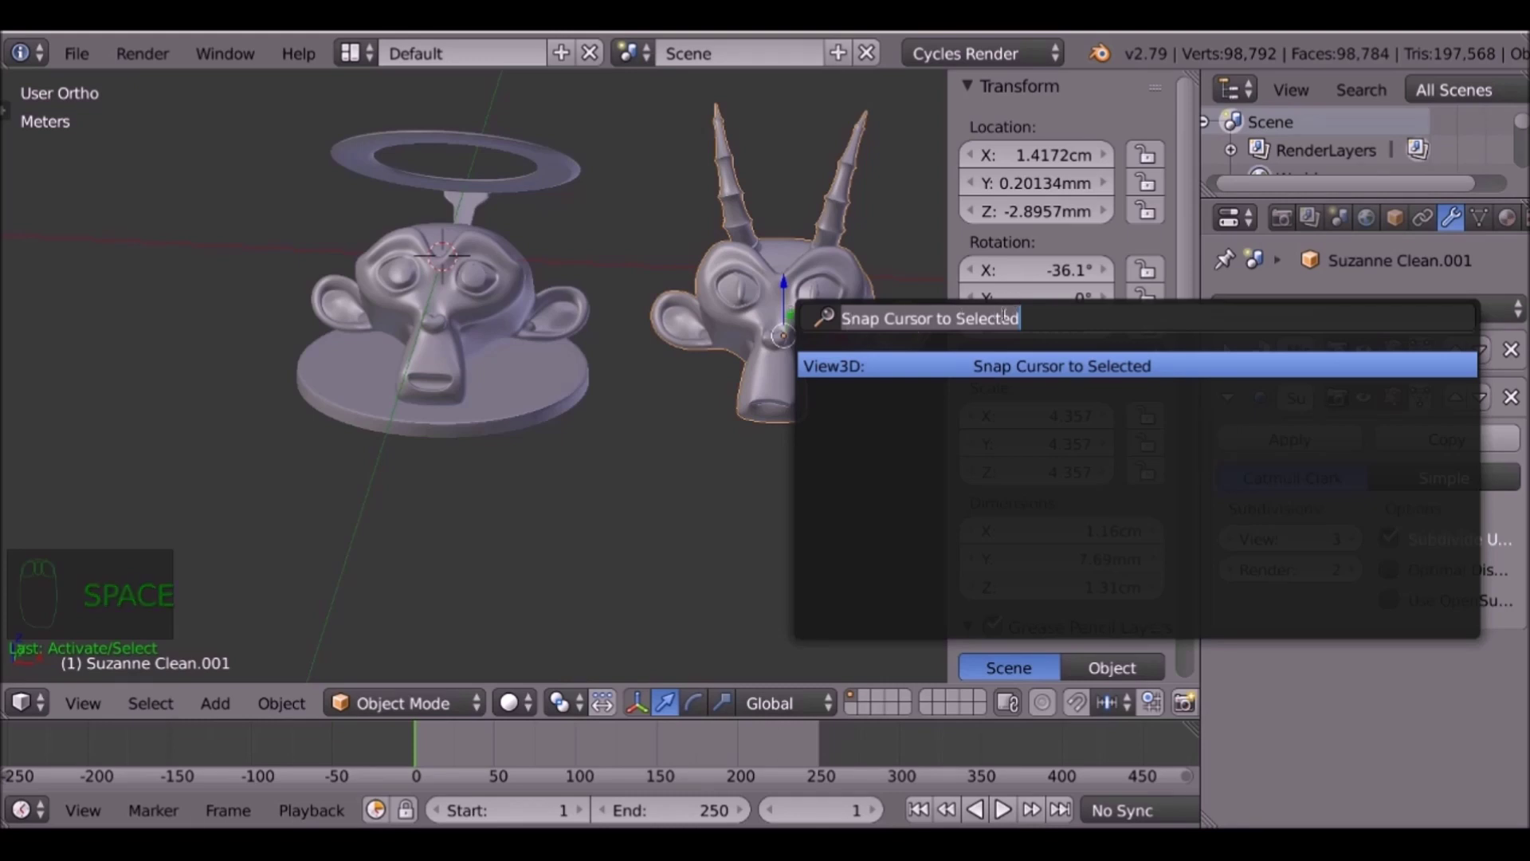
pyautogui.click(1038, 366)
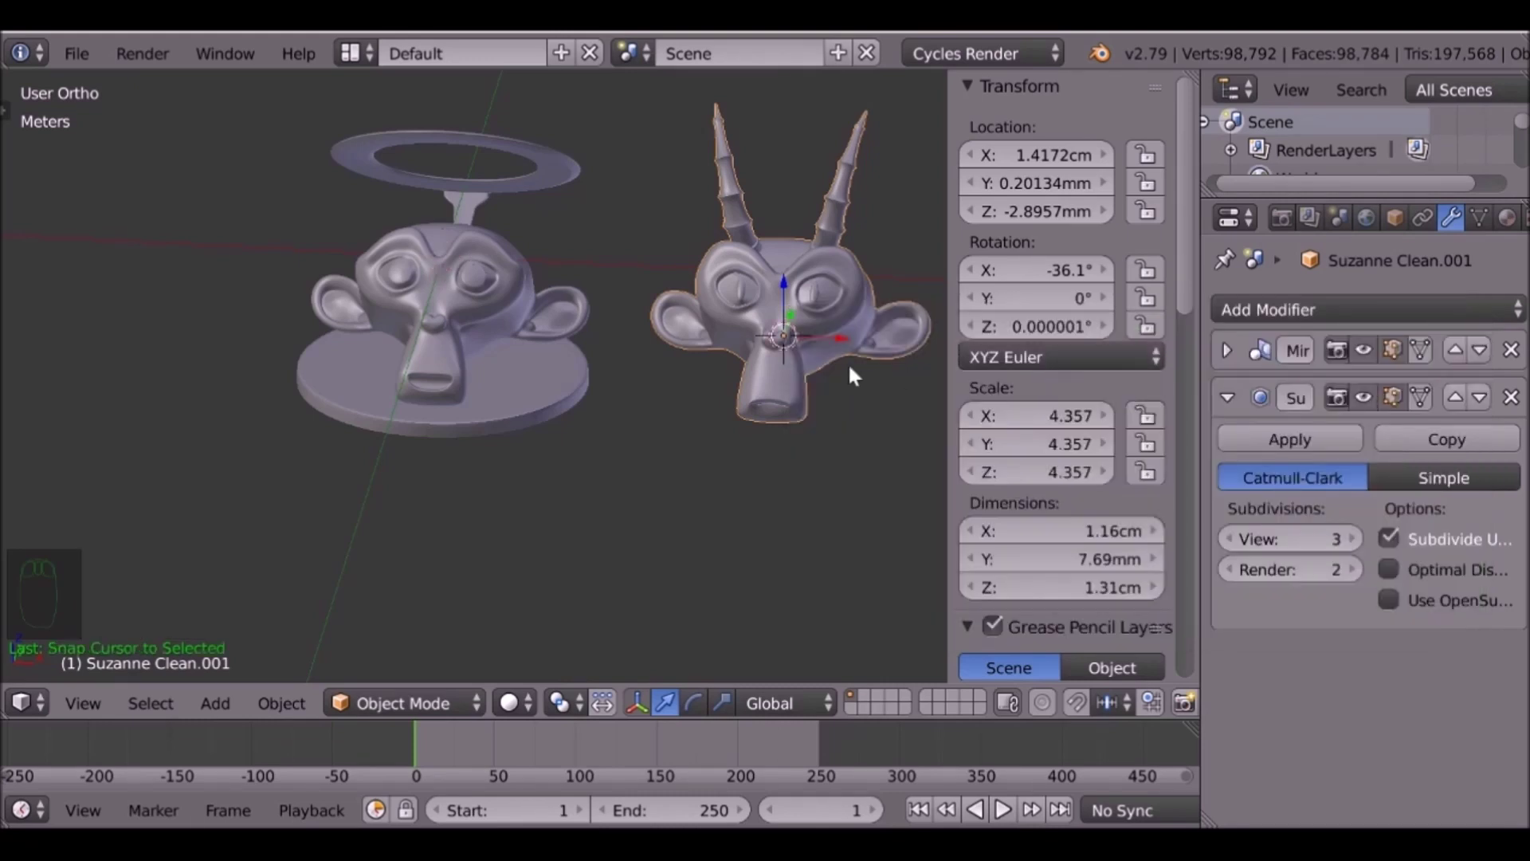
# Select the duplicated base and snap it to the 3D cursor at the horned head with Snap Selection to Cursor.
pyautogui.rightClick(540, 408)
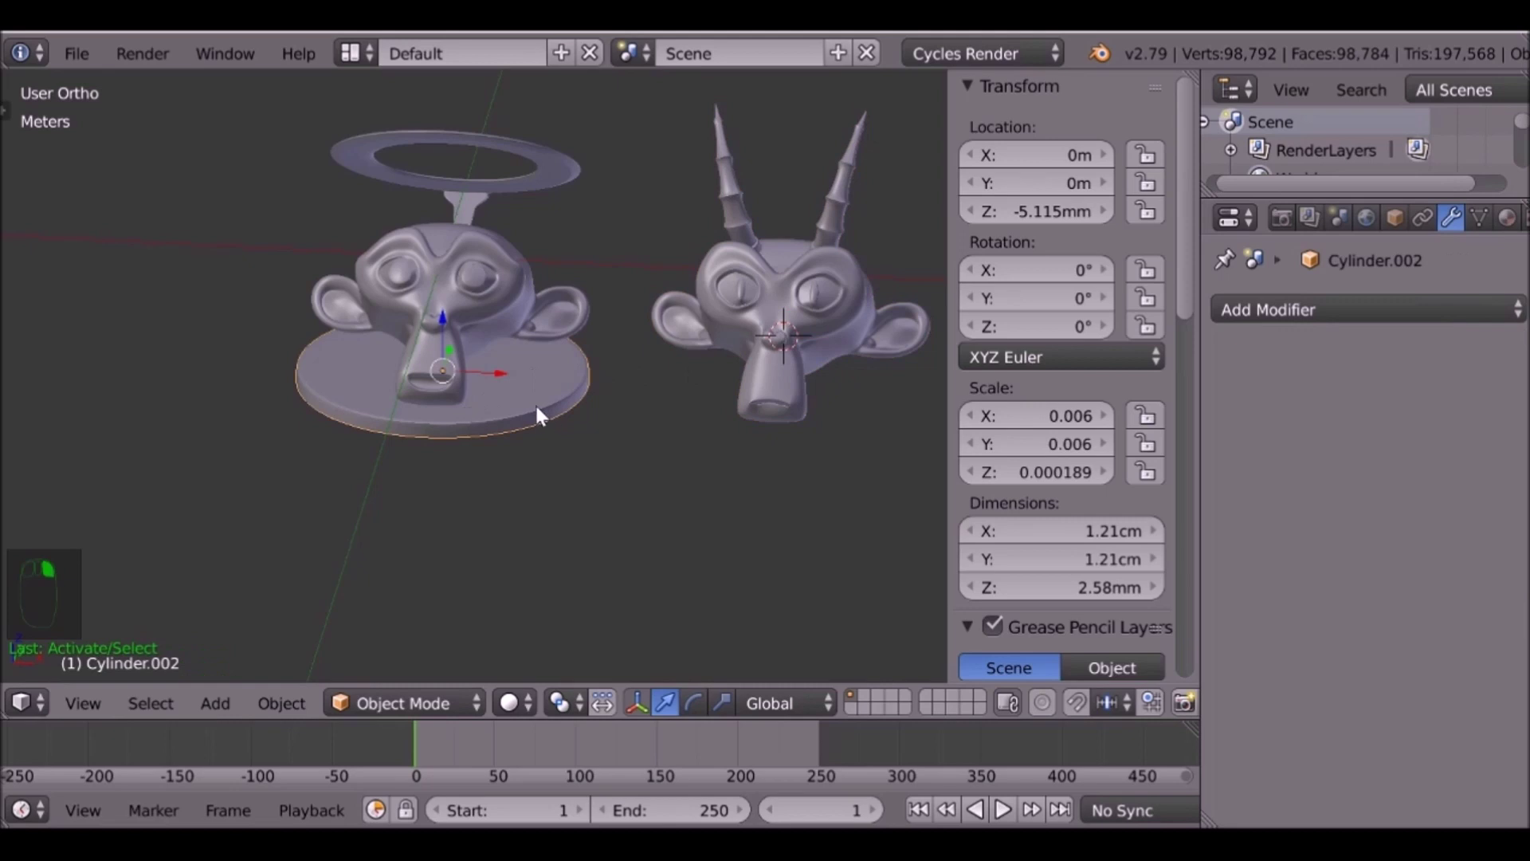
pyautogui.press('space')
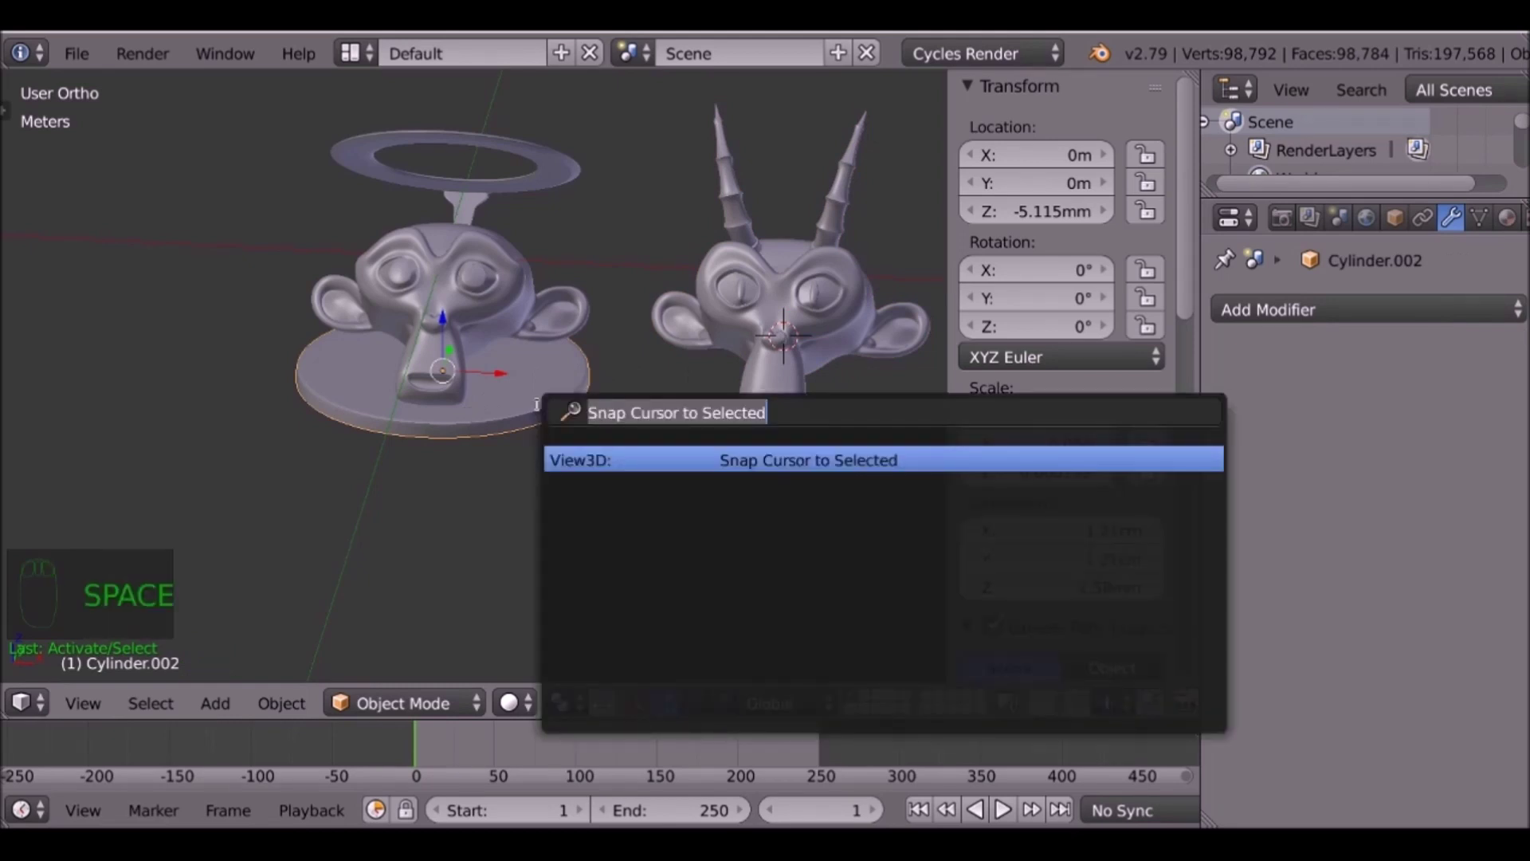
pyautogui.write('sna')
pyautogui.write('p')
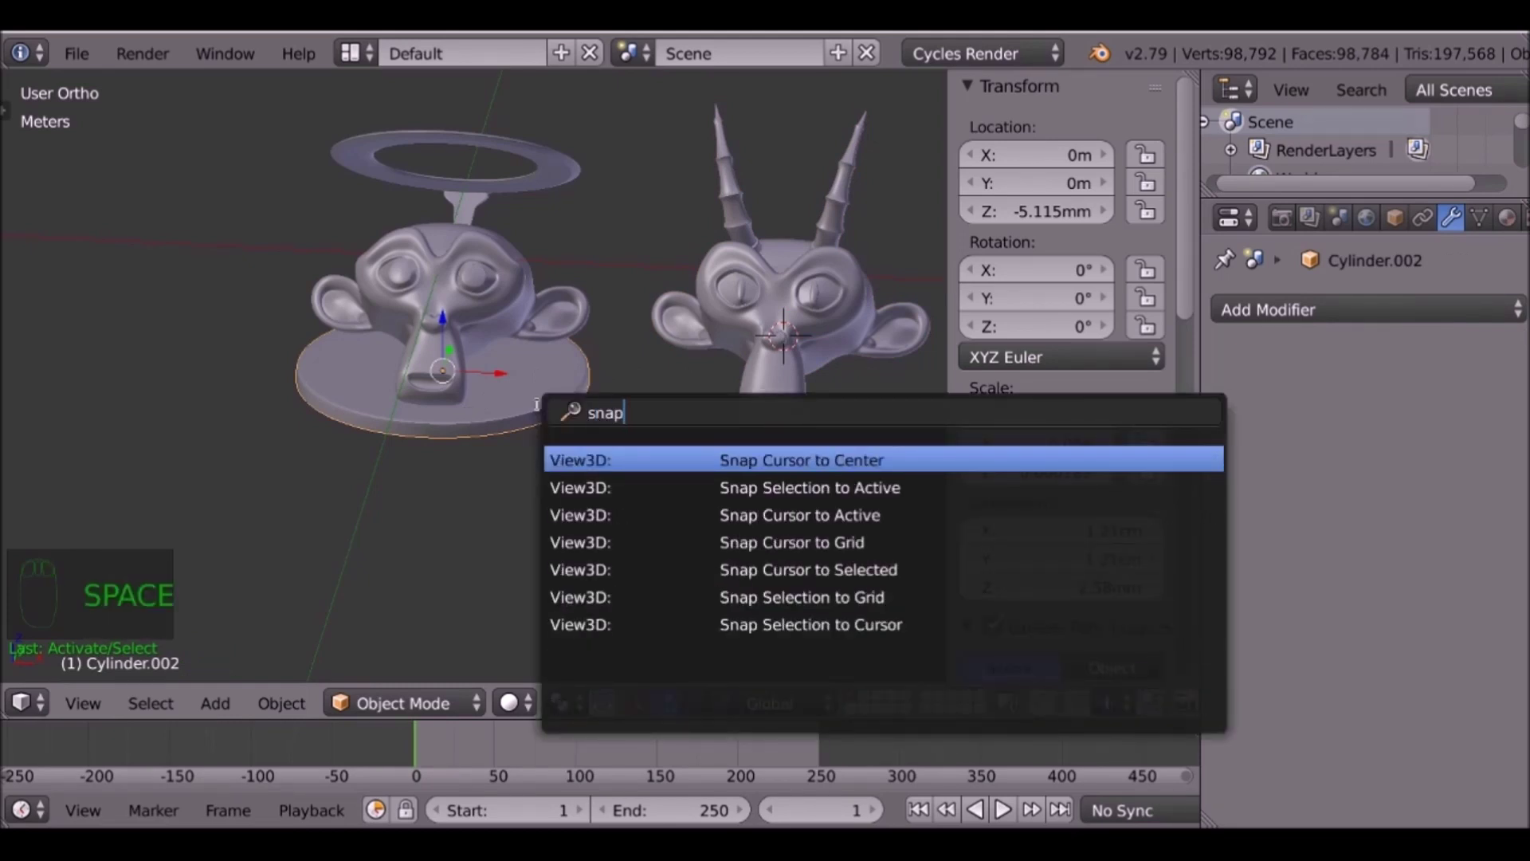
pyautogui.press('Down')
pyautogui.press('Down')
pyautogui.press('Down')
pyautogui.press('Down')
pyautogui.press('Down')
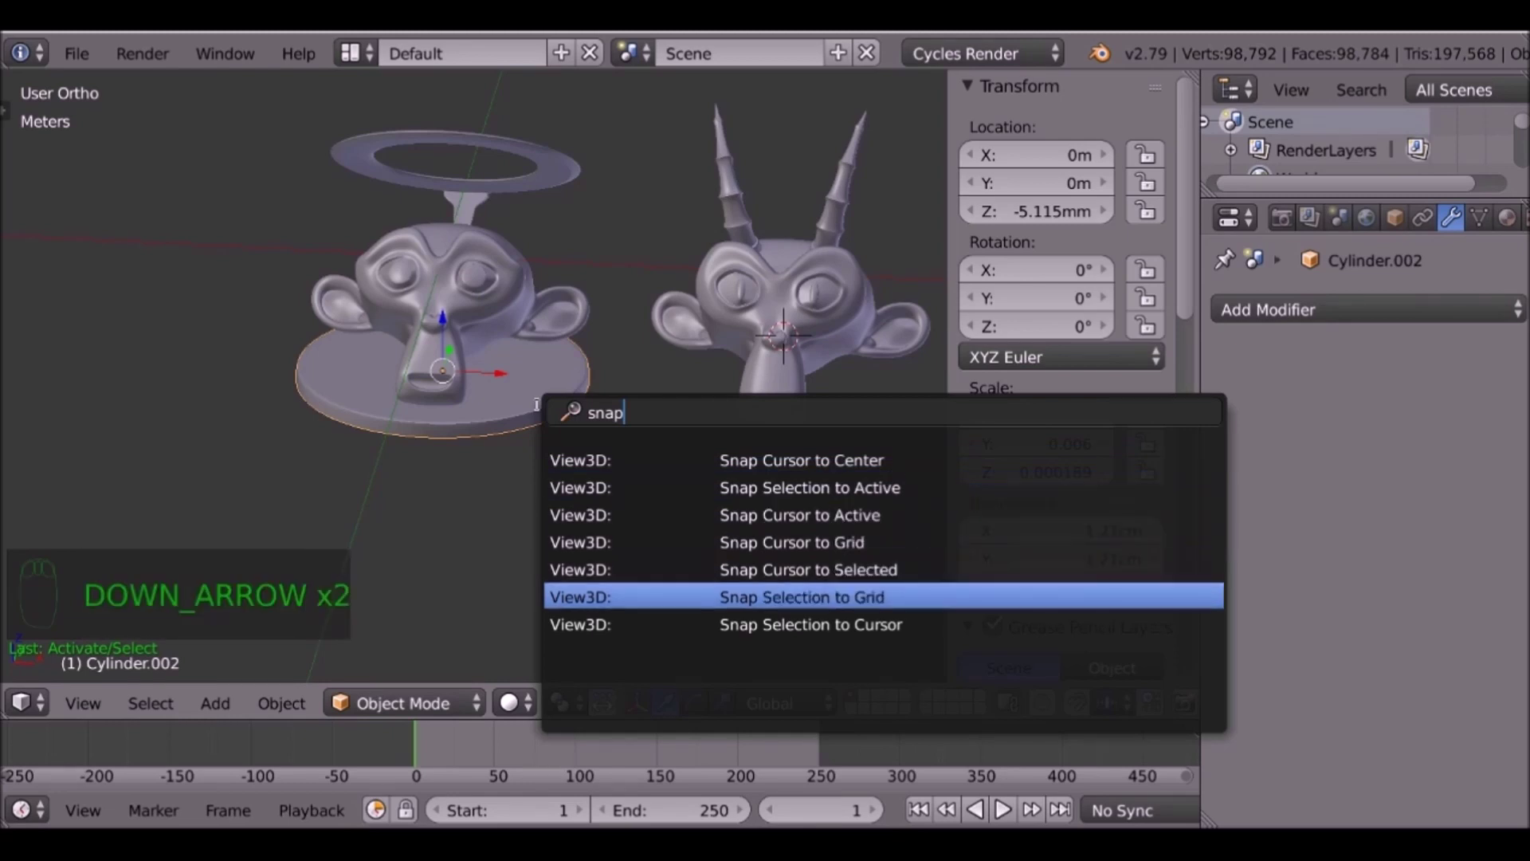
pyautogui.press('Down')
pyautogui.press('Return')
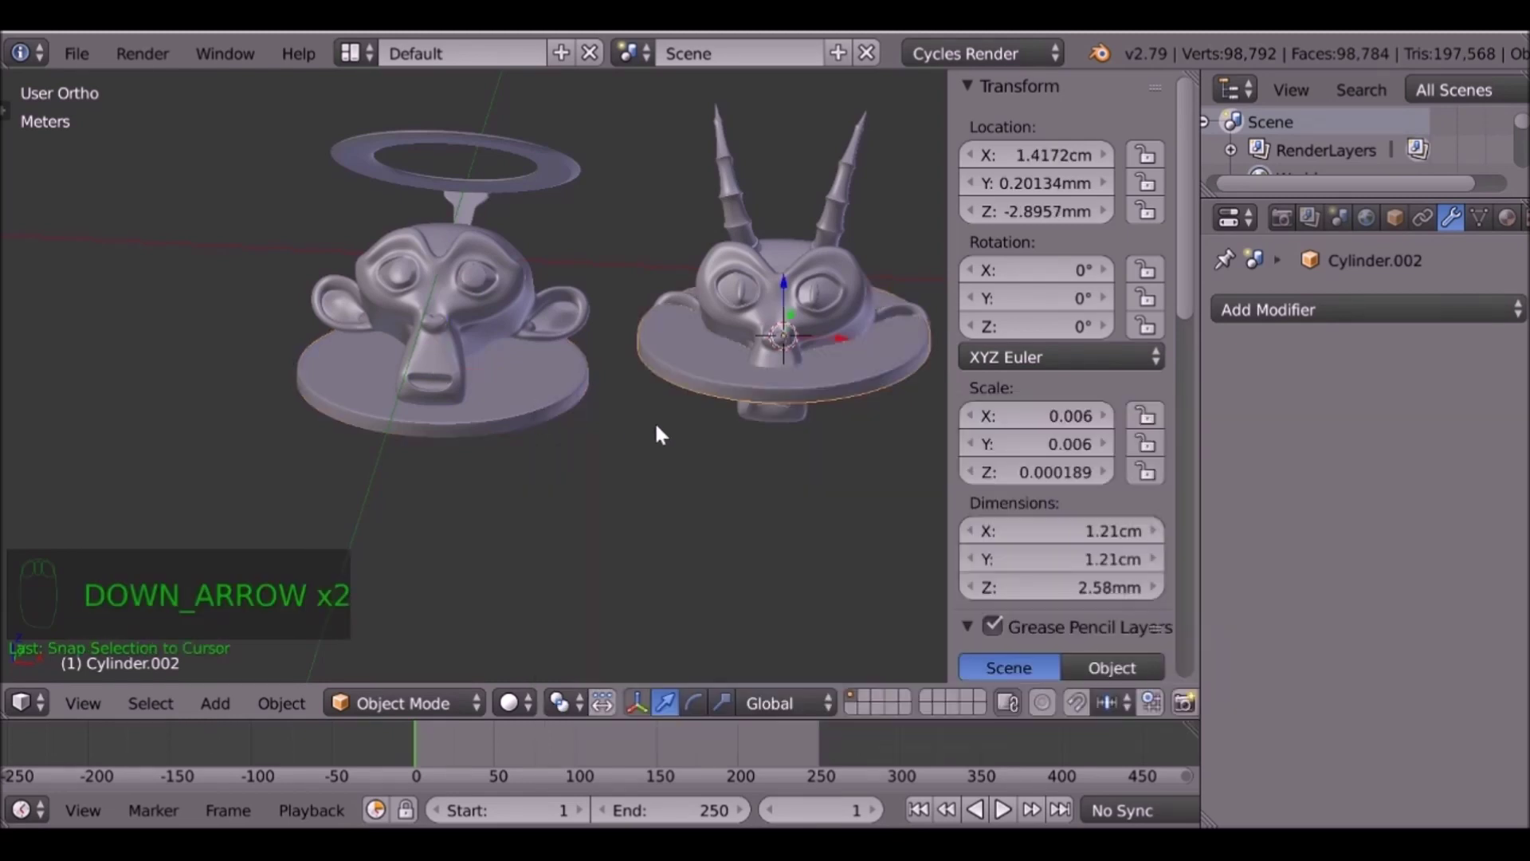
pyautogui.press('KP_1')
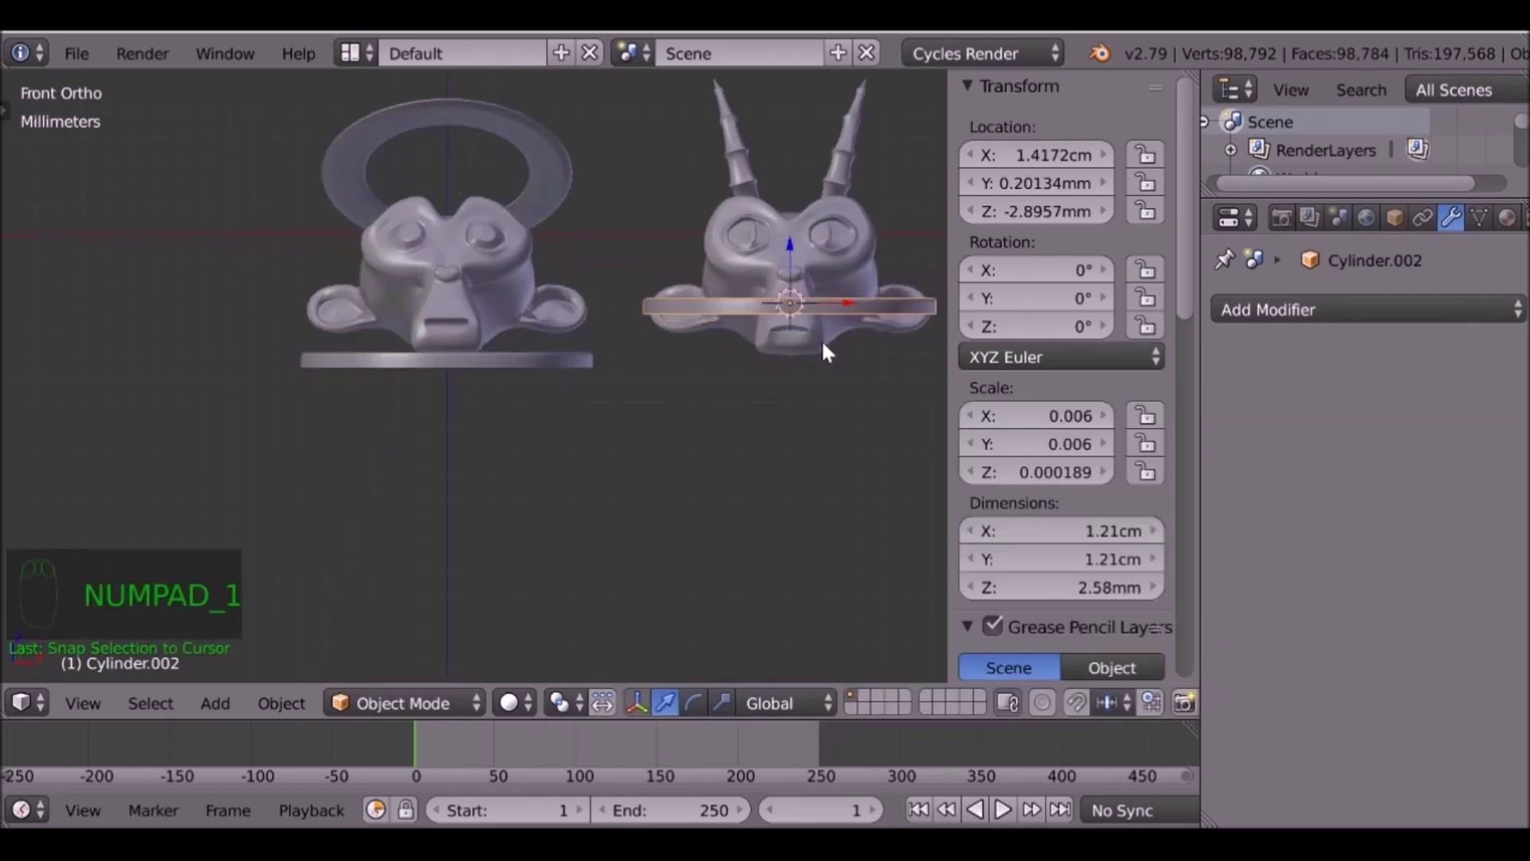
# Lower the duplicated base along Z beneath the horned head, to a Z location of about -4.44 mm.
pyautogui.scroll(5, 632, 368)
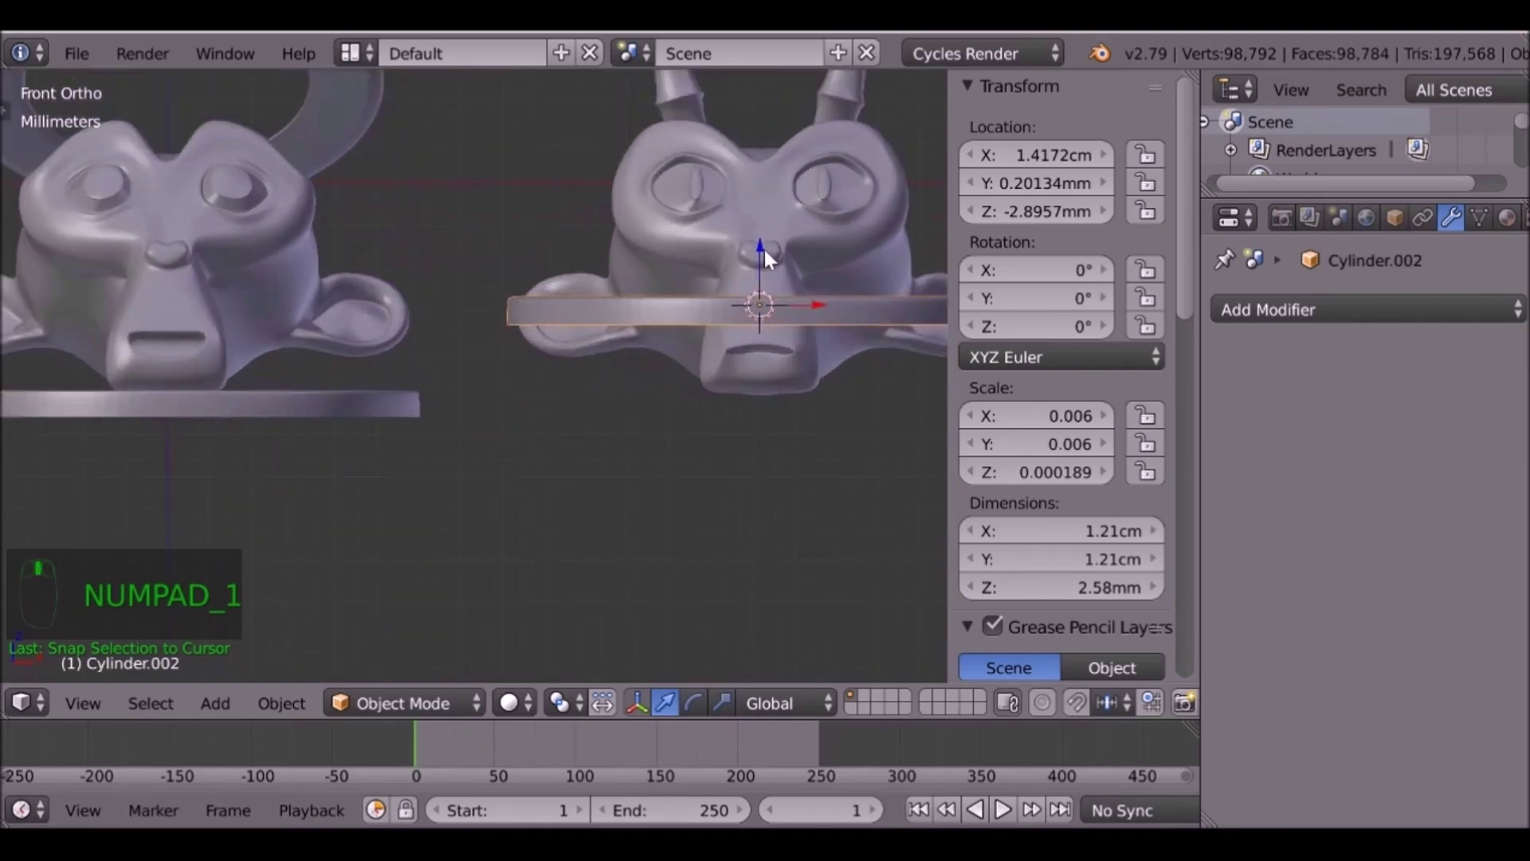
pyautogui.press('g')
pyautogui.press('z')
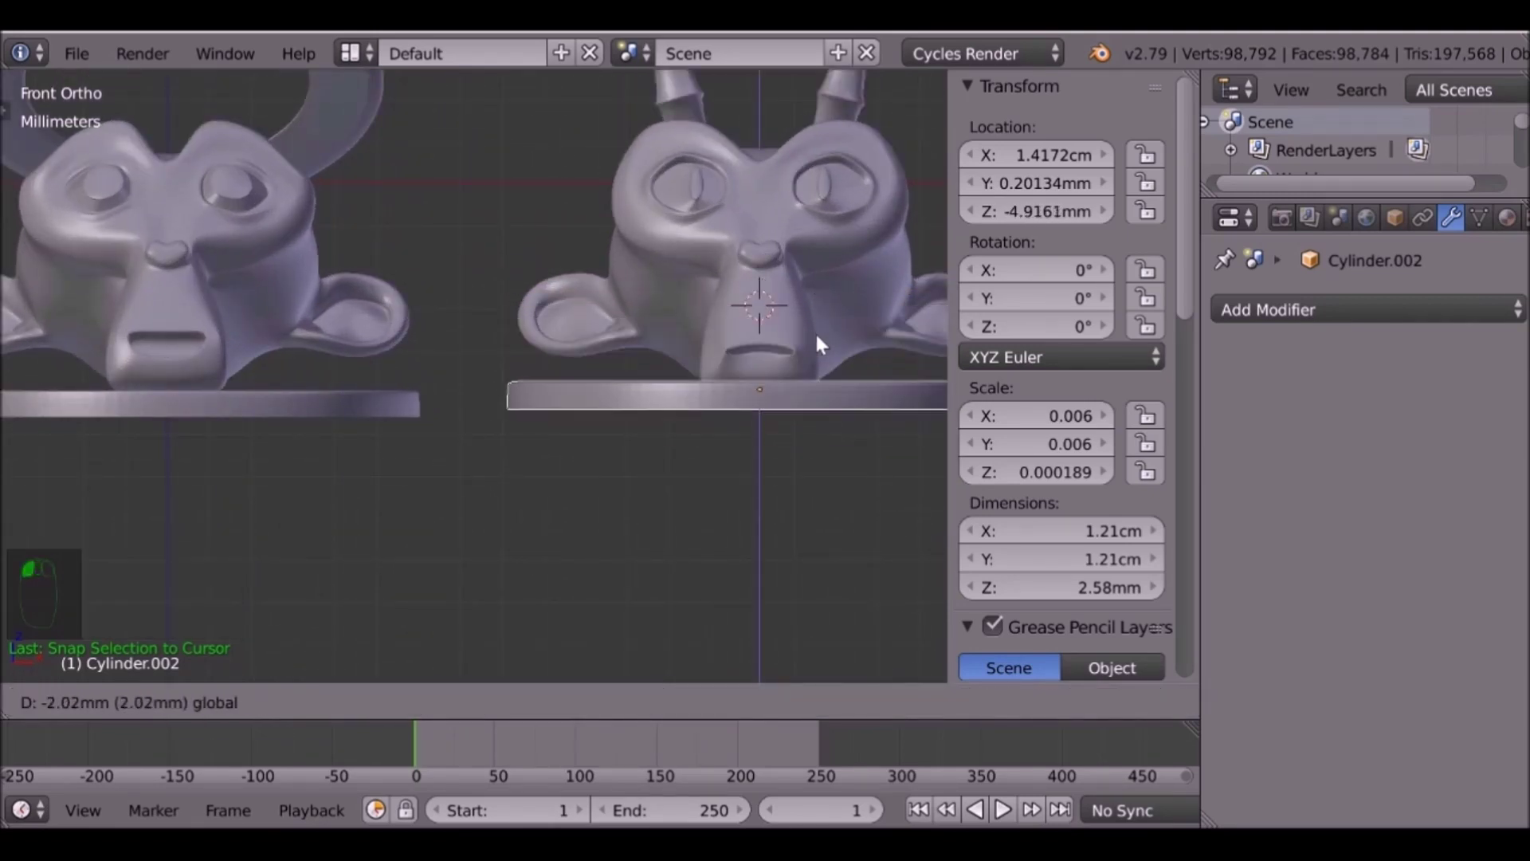
pyautogui.click(824, 316)
# Copy the haloed head's base Z location of -5.115 mm onto the horned head's base so both sit level.
pyautogui.rightClick(356, 409)
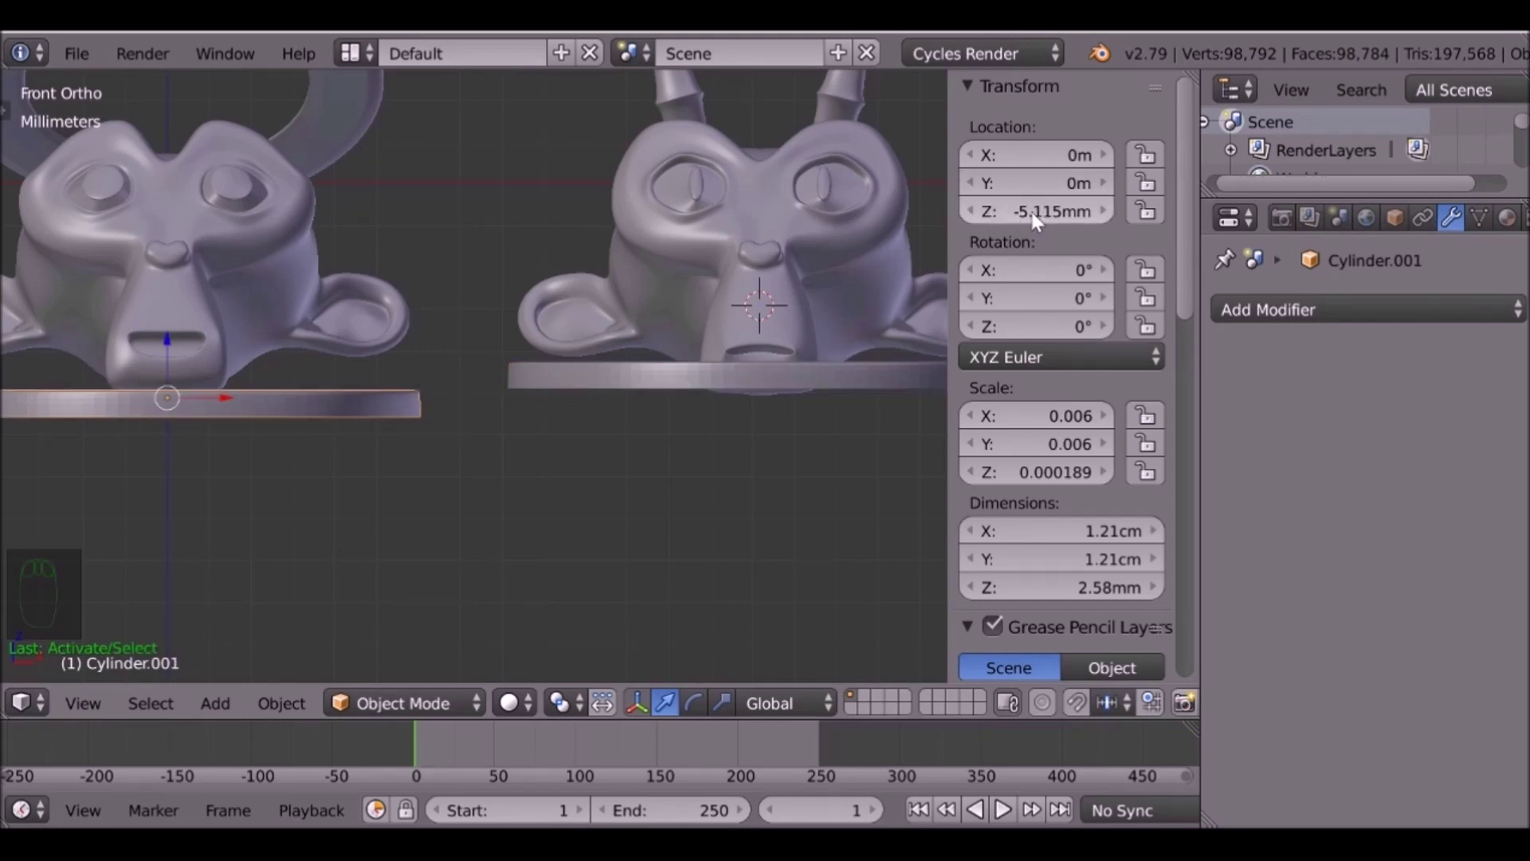
pyautogui.click(1059, 212)
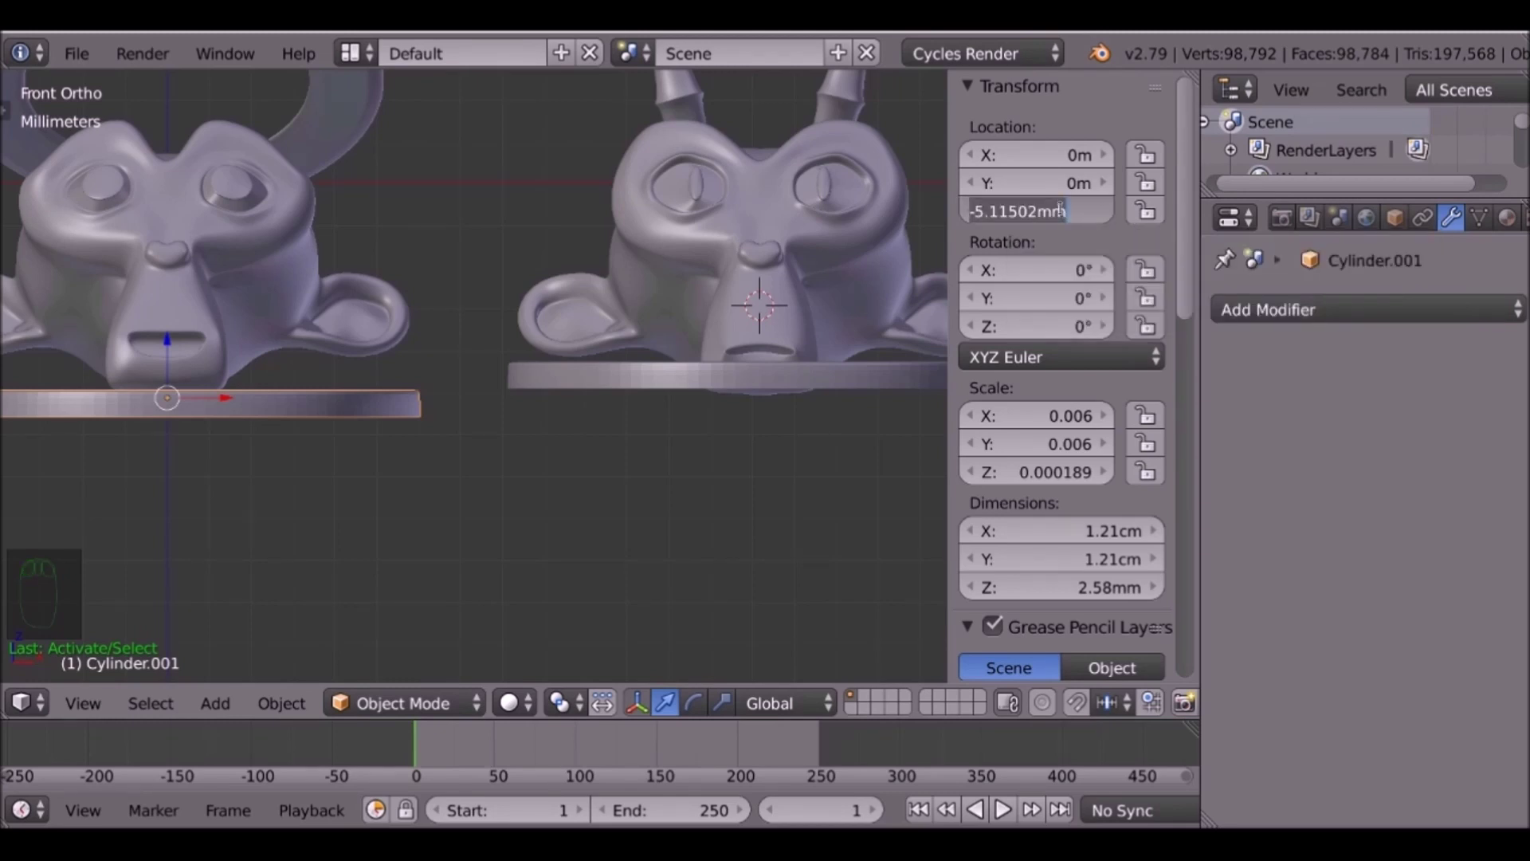
pyautogui.click(778, 365)
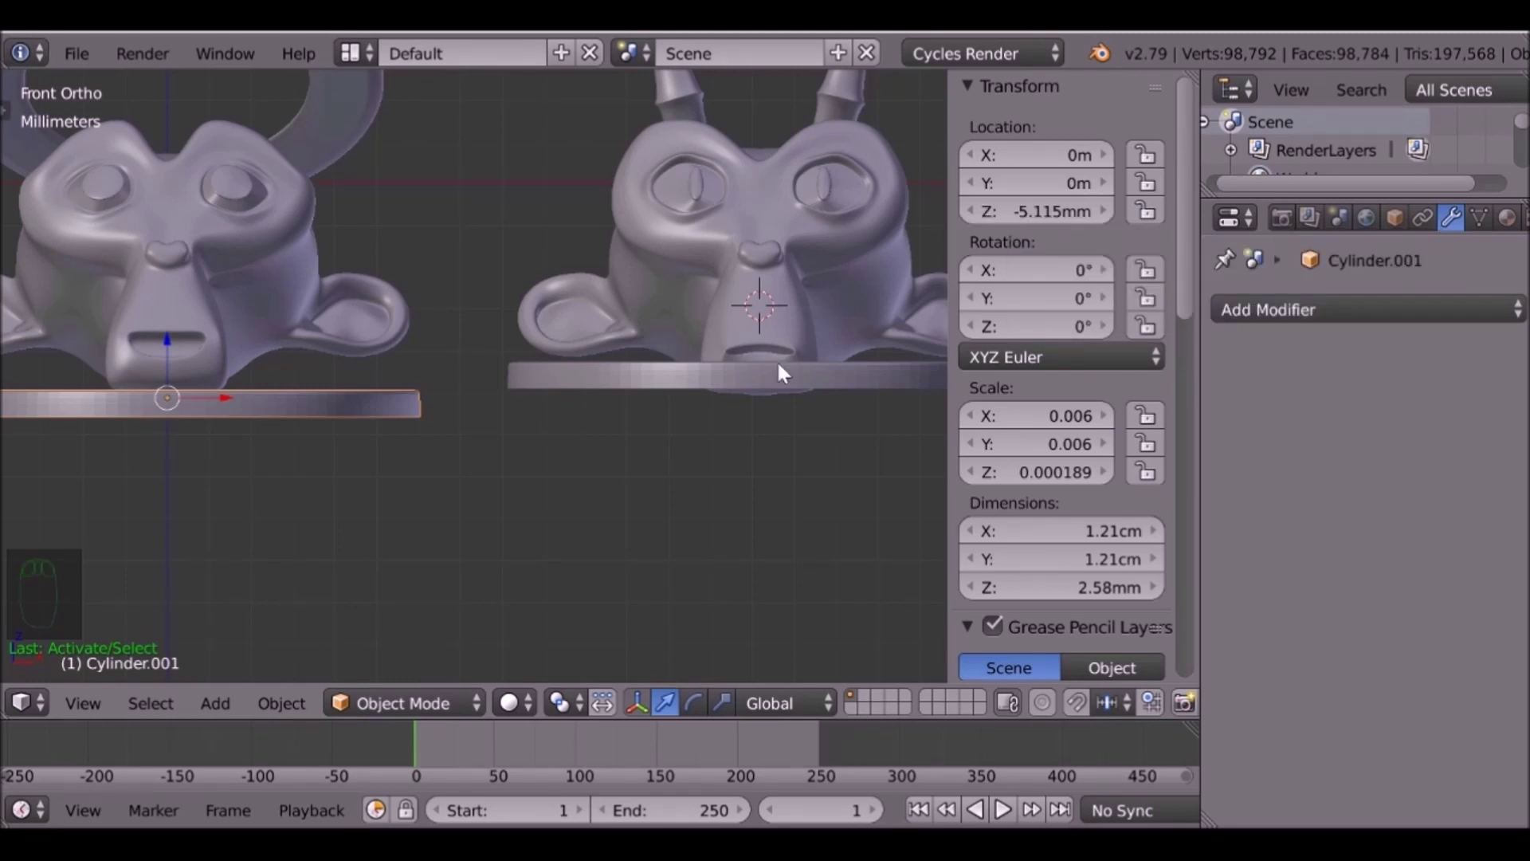
pyautogui.rightClick(757, 380)
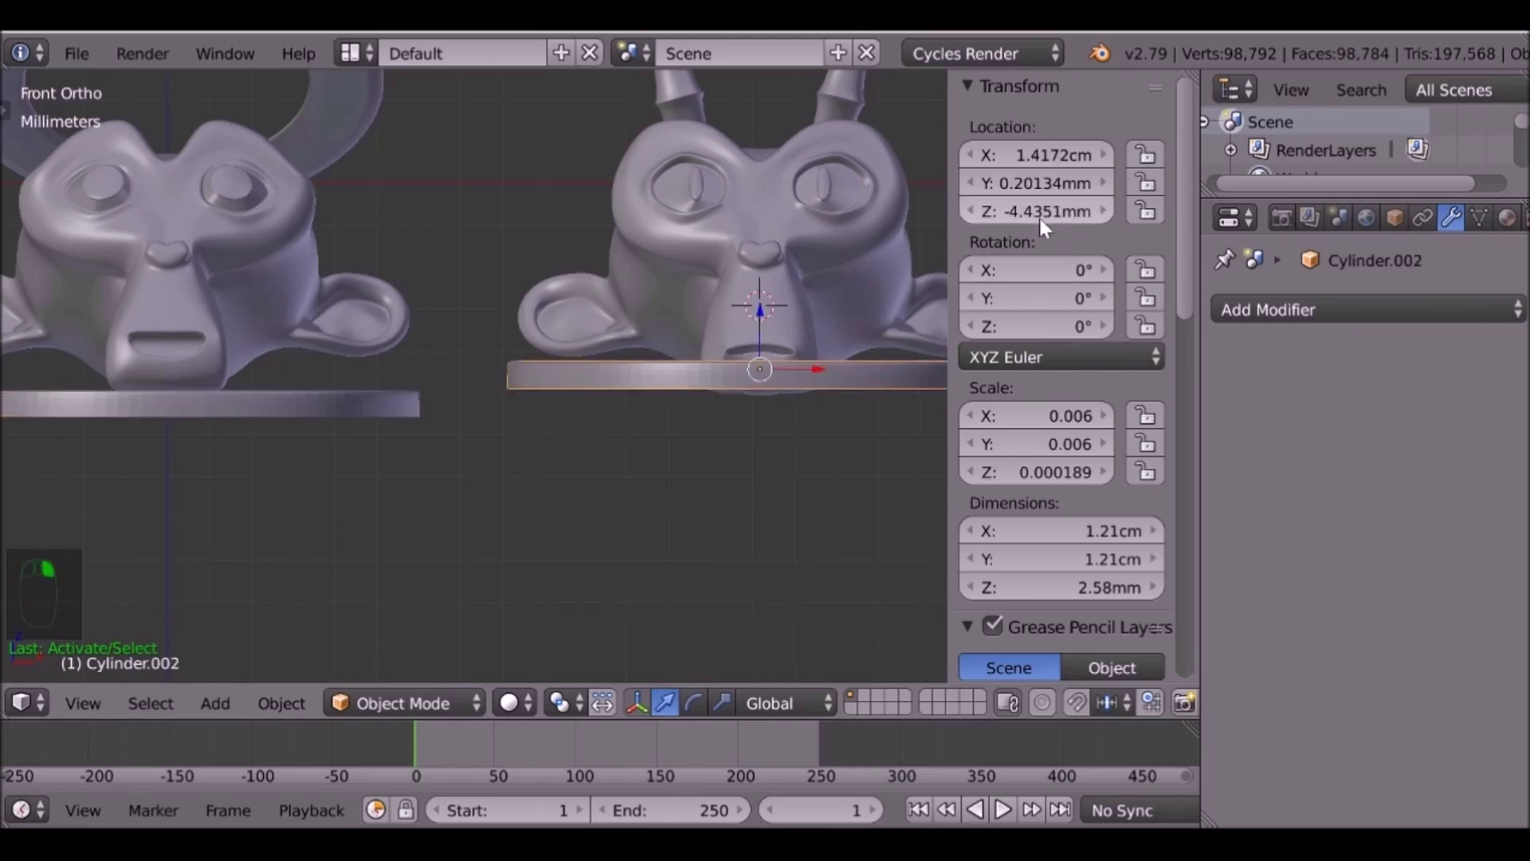
pyautogui.write('-5.115mm')
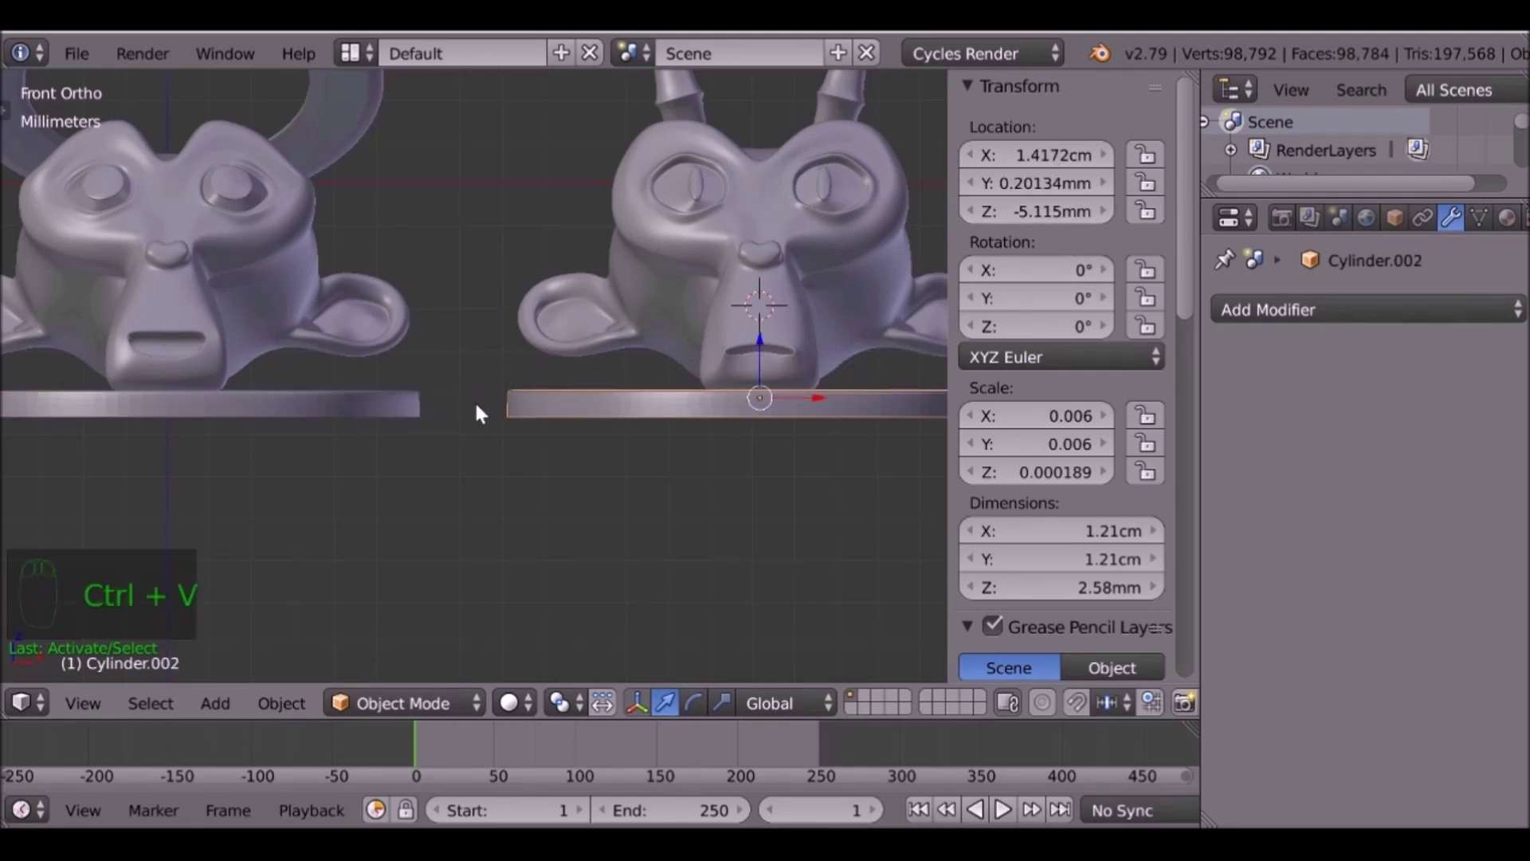
# Apply the Mirror modifier on both the horned head and the haloed head.
pyautogui.scroll(-4, 607, 352)
pyautogui.moveTo(607, 352)
pyautogui.mouseDown(button='middle')
pyautogui.moveTo(413, 380)
pyautogui.moveTo(603, 377)
pyautogui.mouseUp(button='middle')
pyautogui.rightClick(663, 345)
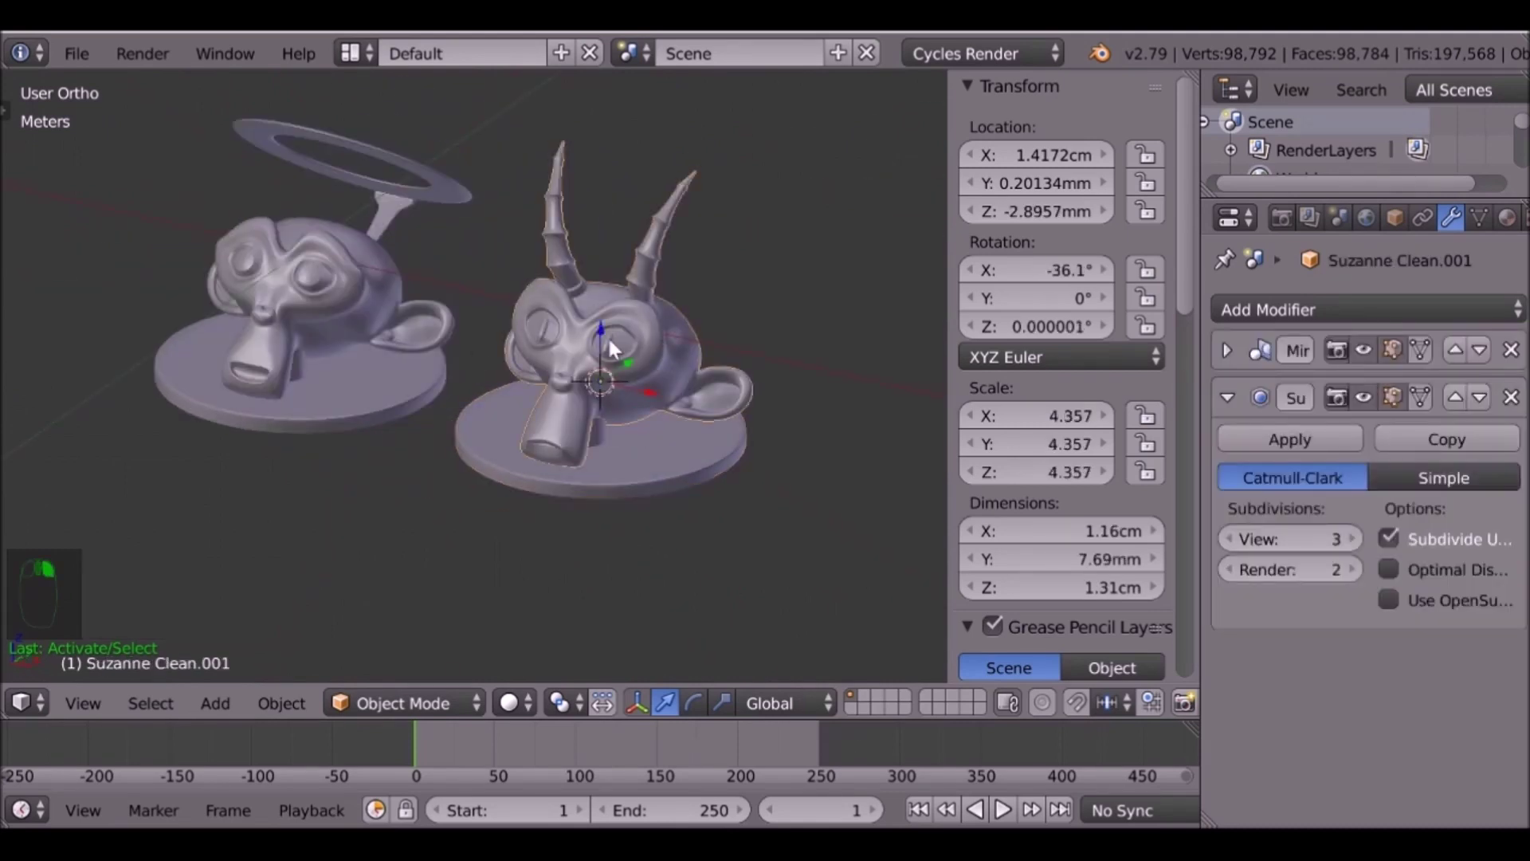
pyautogui.click(1227, 398)
pyautogui.click(1260, 309)
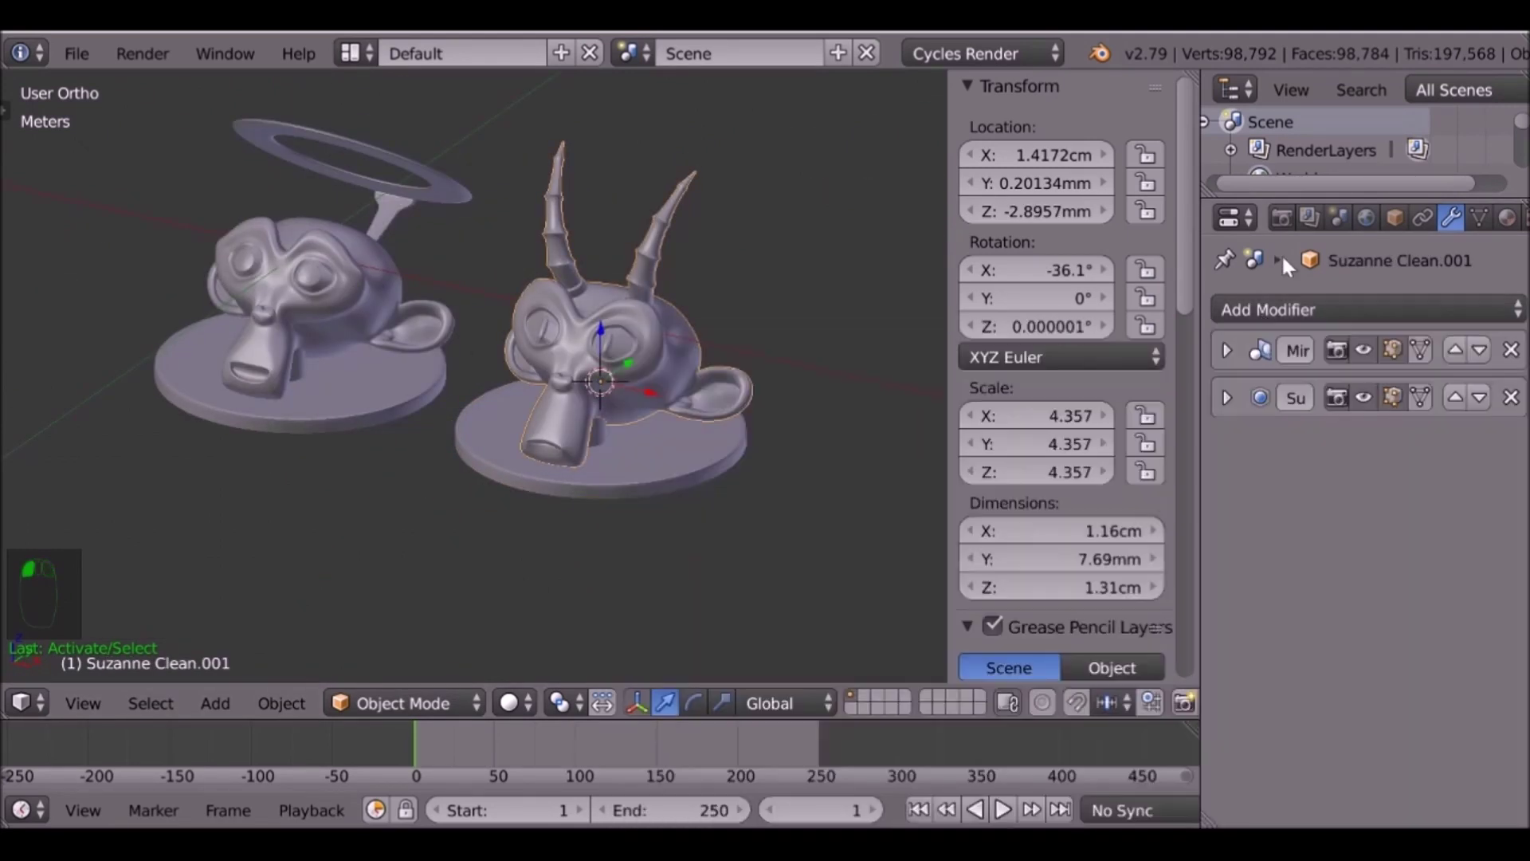
pyautogui.click(1227, 397)
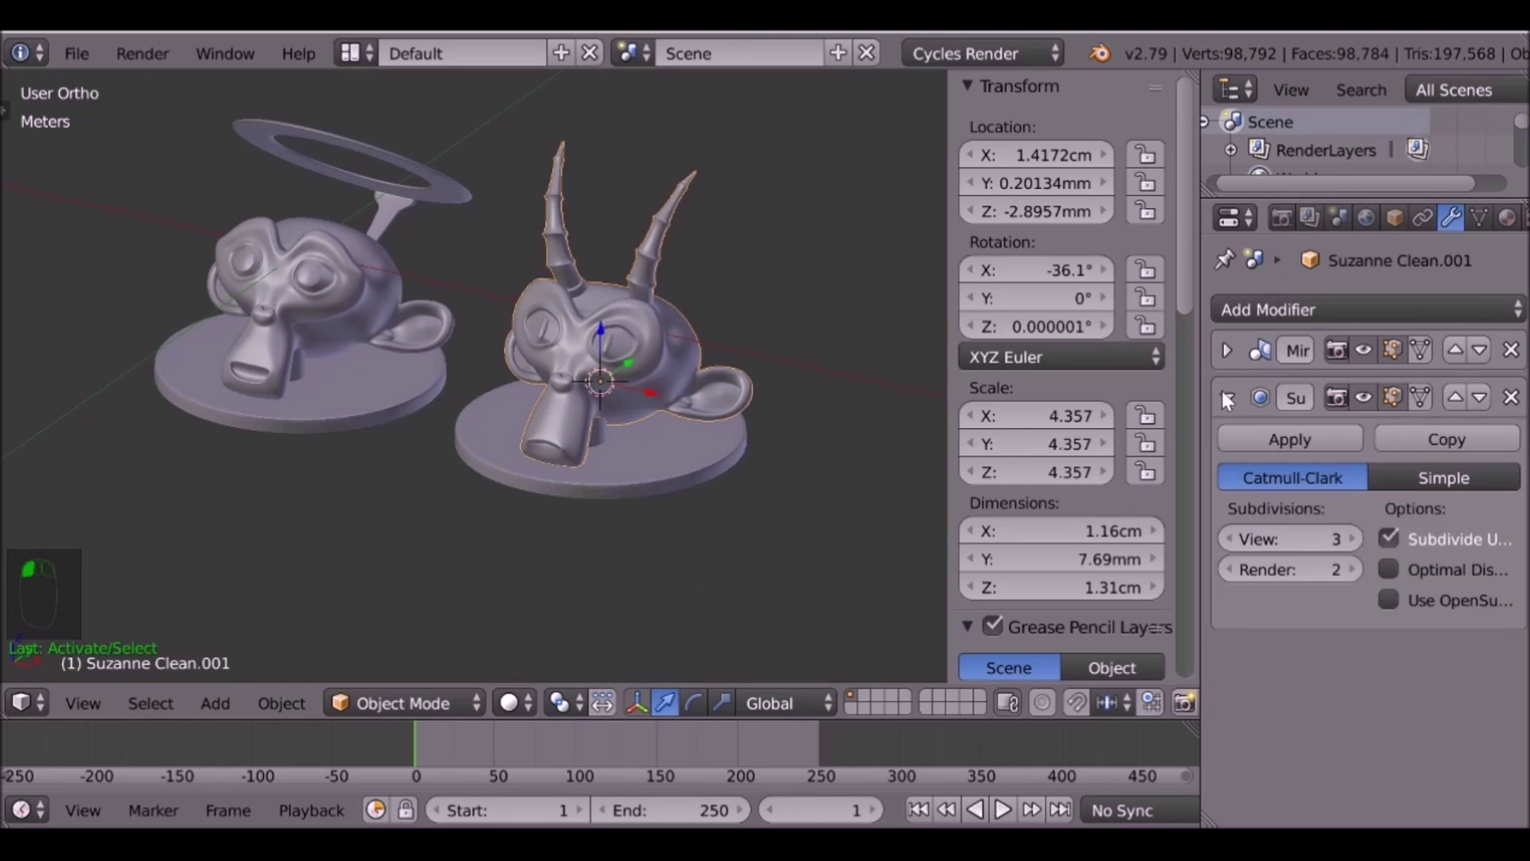
pyautogui.click(1225, 350)
pyautogui.click(1285, 389)
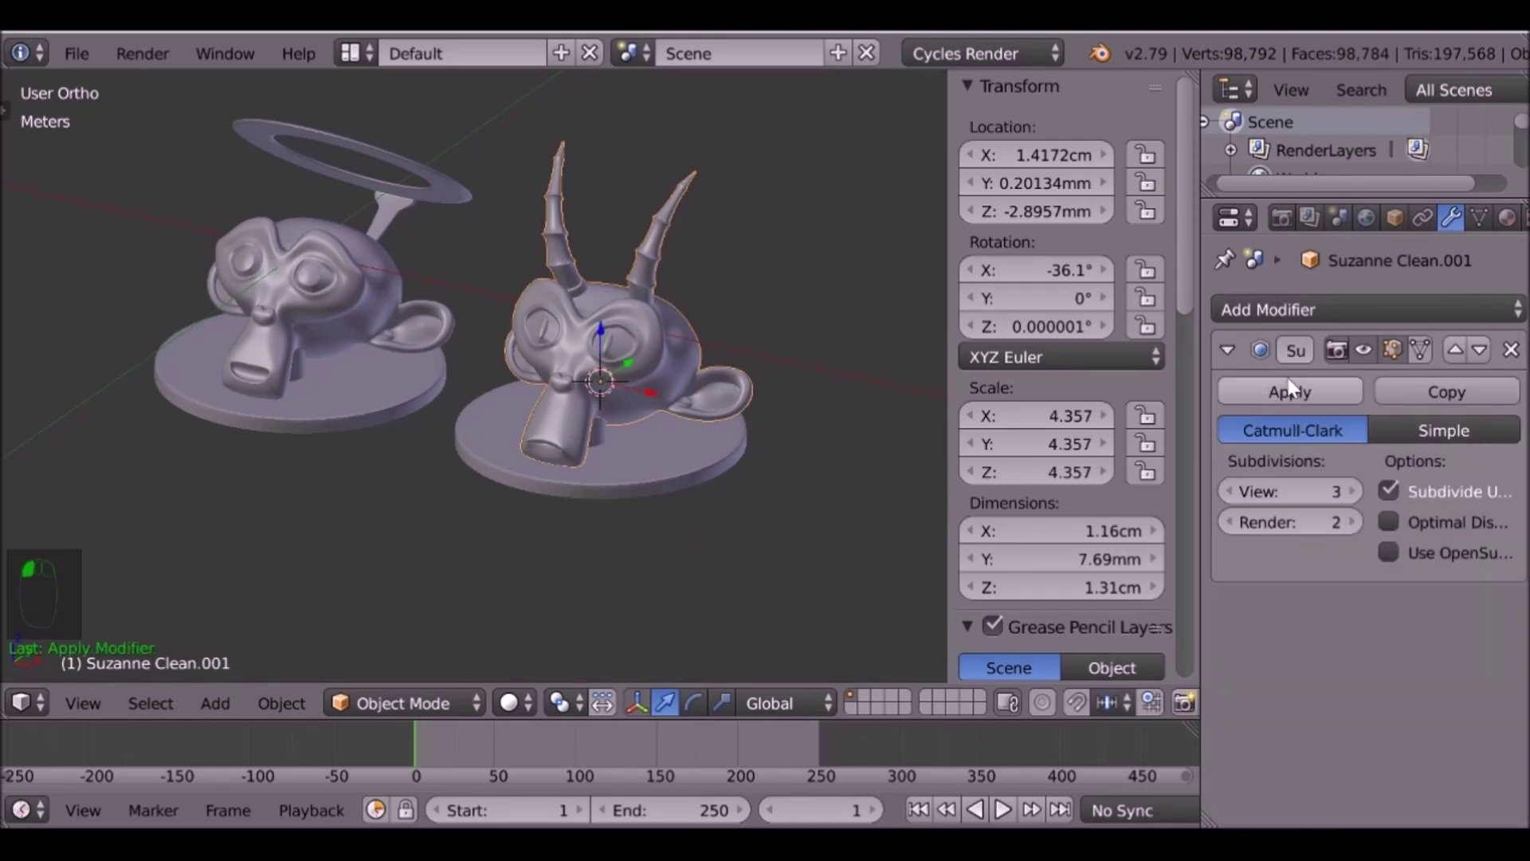
pyautogui.rightClick(381, 303)
pyautogui.click(1279, 394)
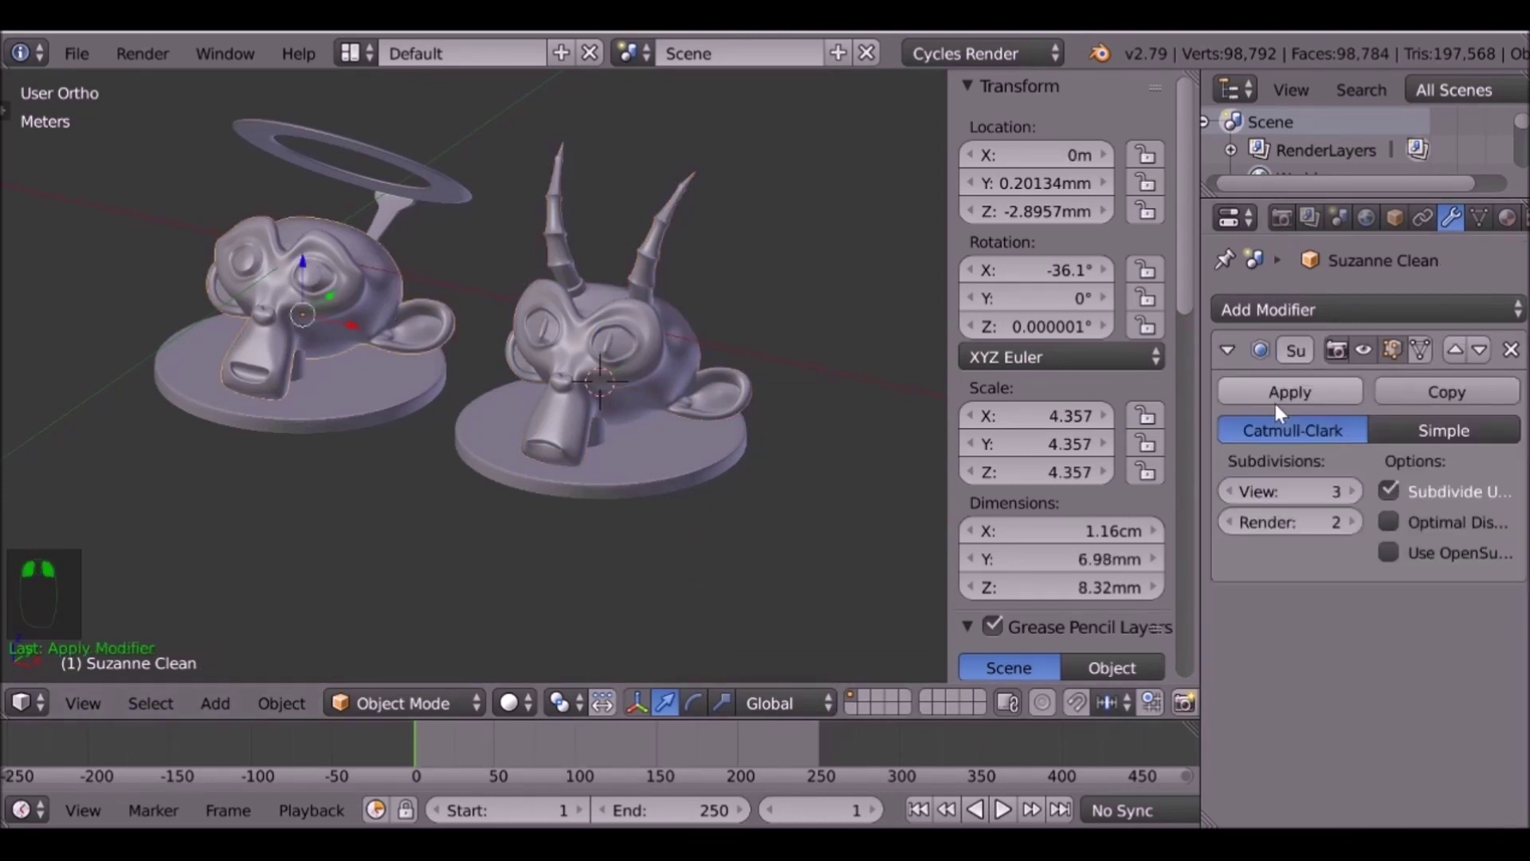
pyautogui.click(1225, 351)
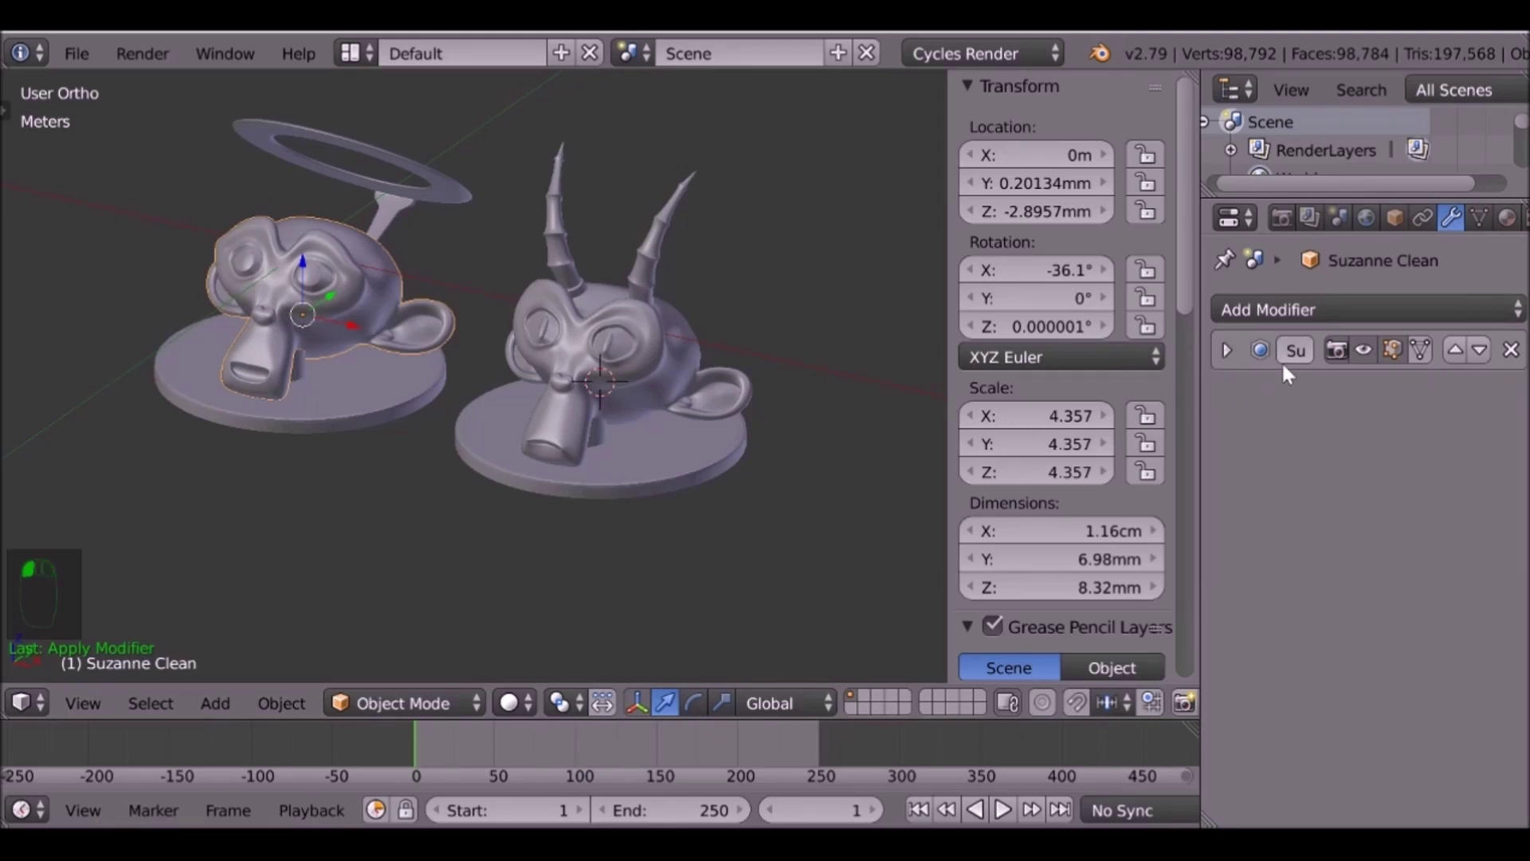
# Add a Boolean modifier to the horned head with its base, Cylinder.002, as the target object.
pyautogui.rightClick(625, 366)
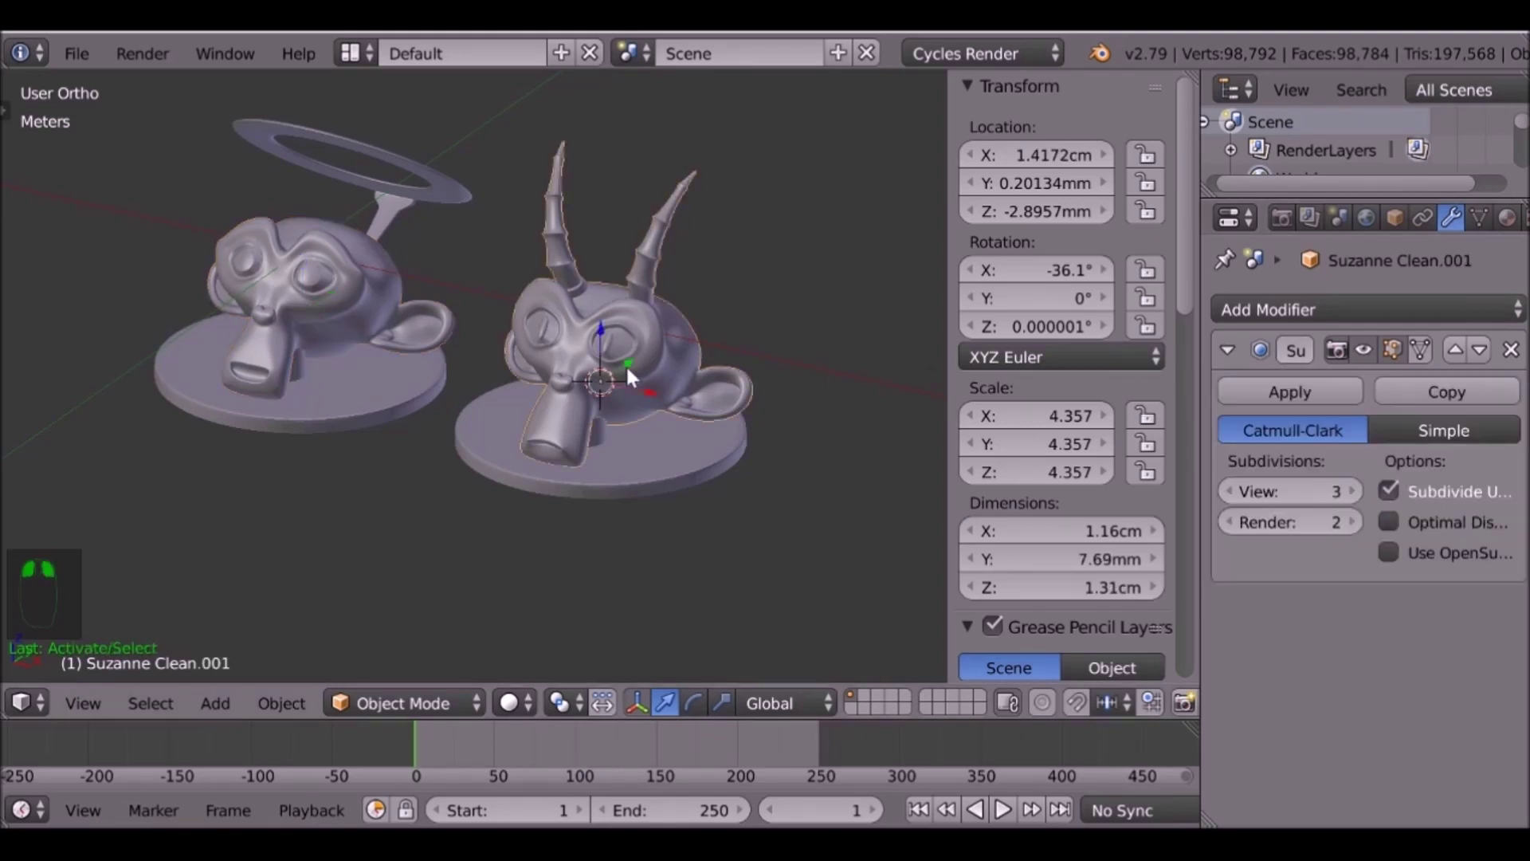
pyautogui.click(1224, 351)
pyautogui.click(1371, 309)
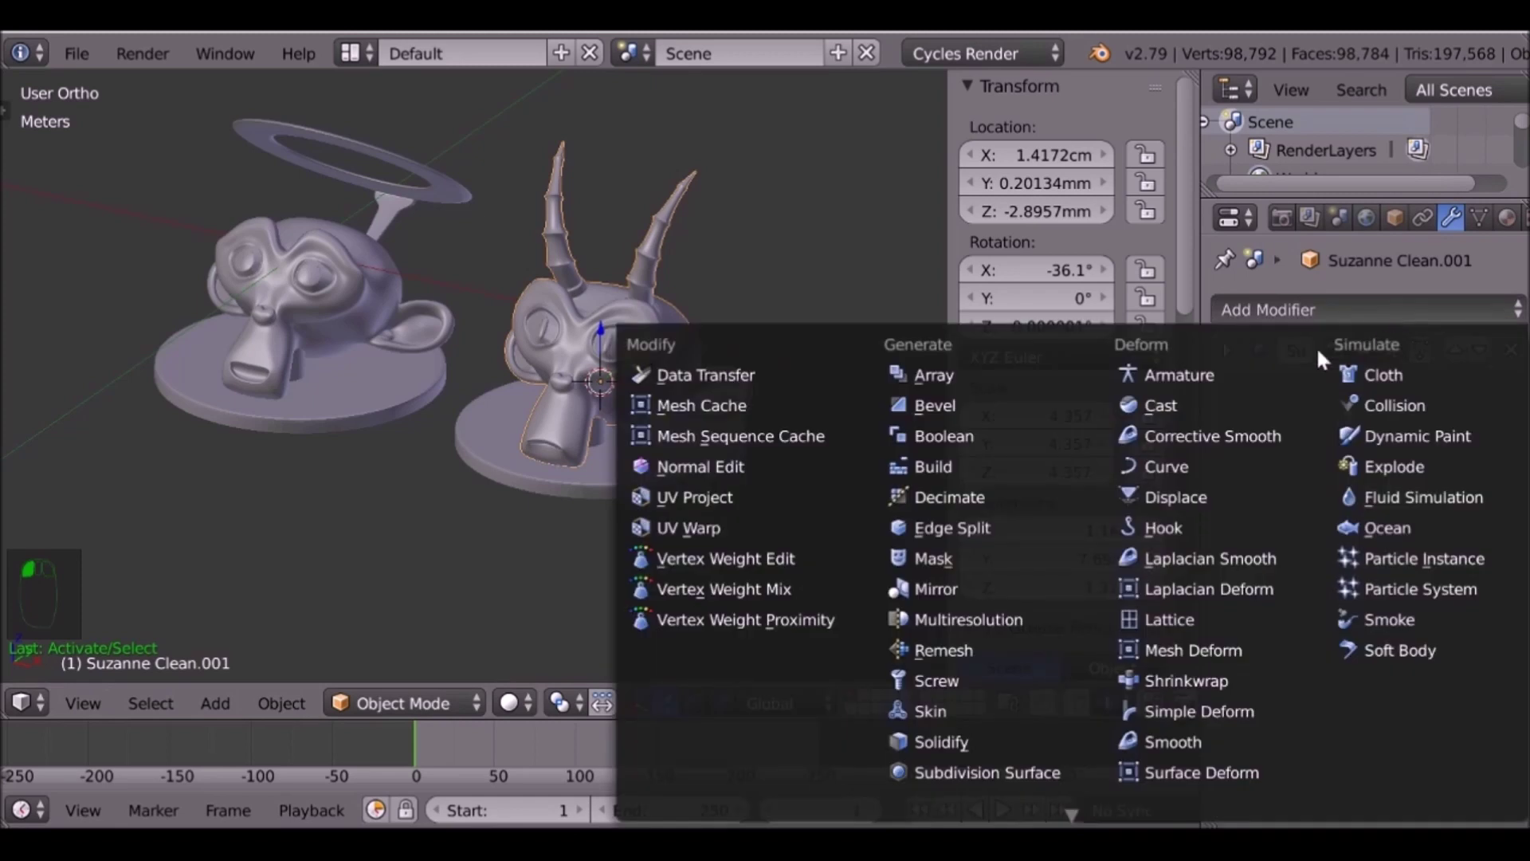
pyautogui.click(984, 439)
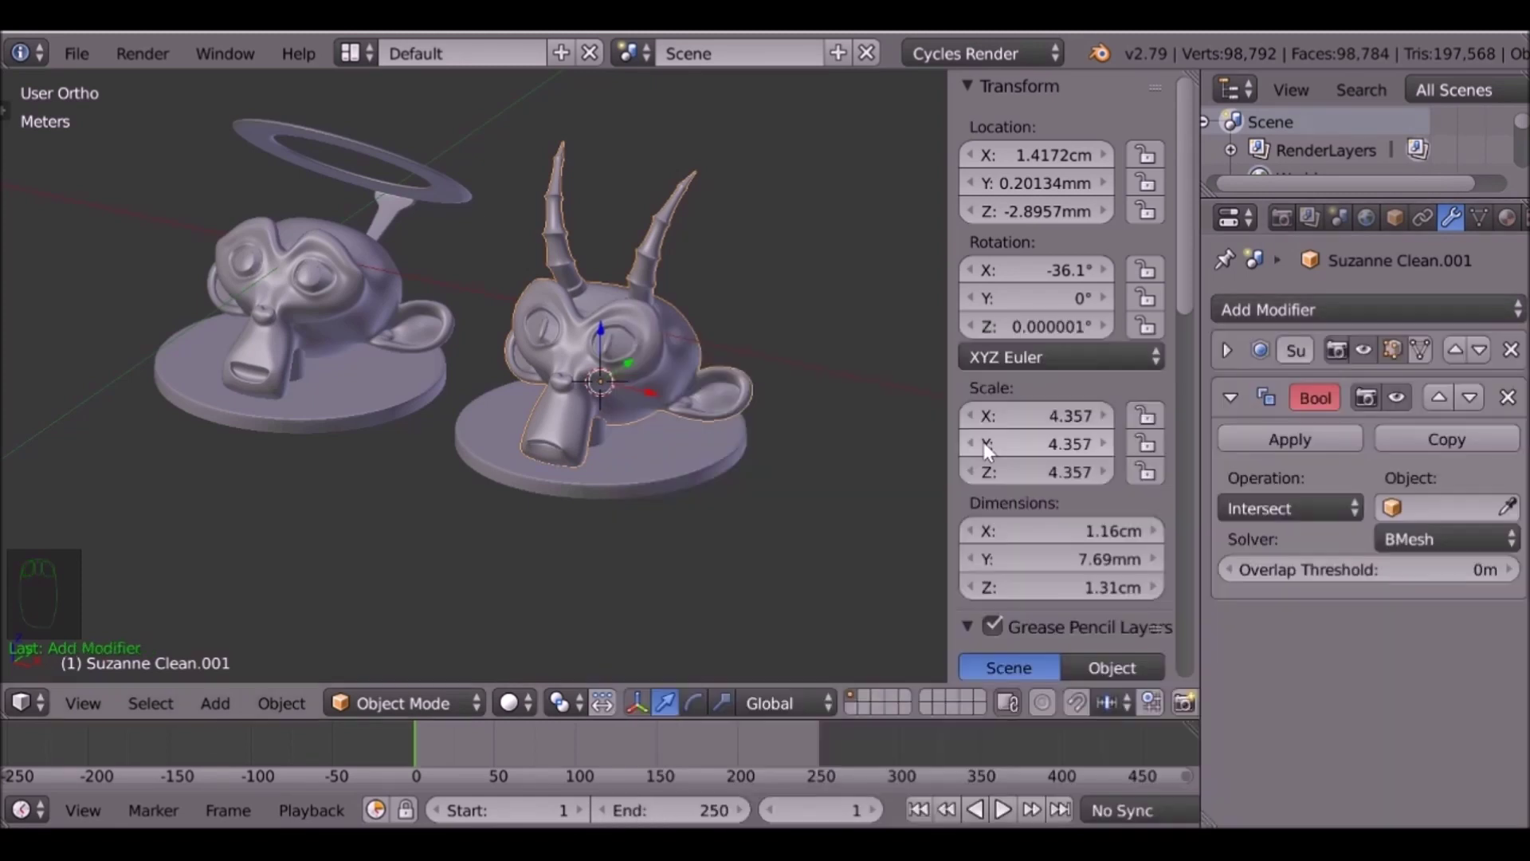
pyautogui.click(1510, 508)
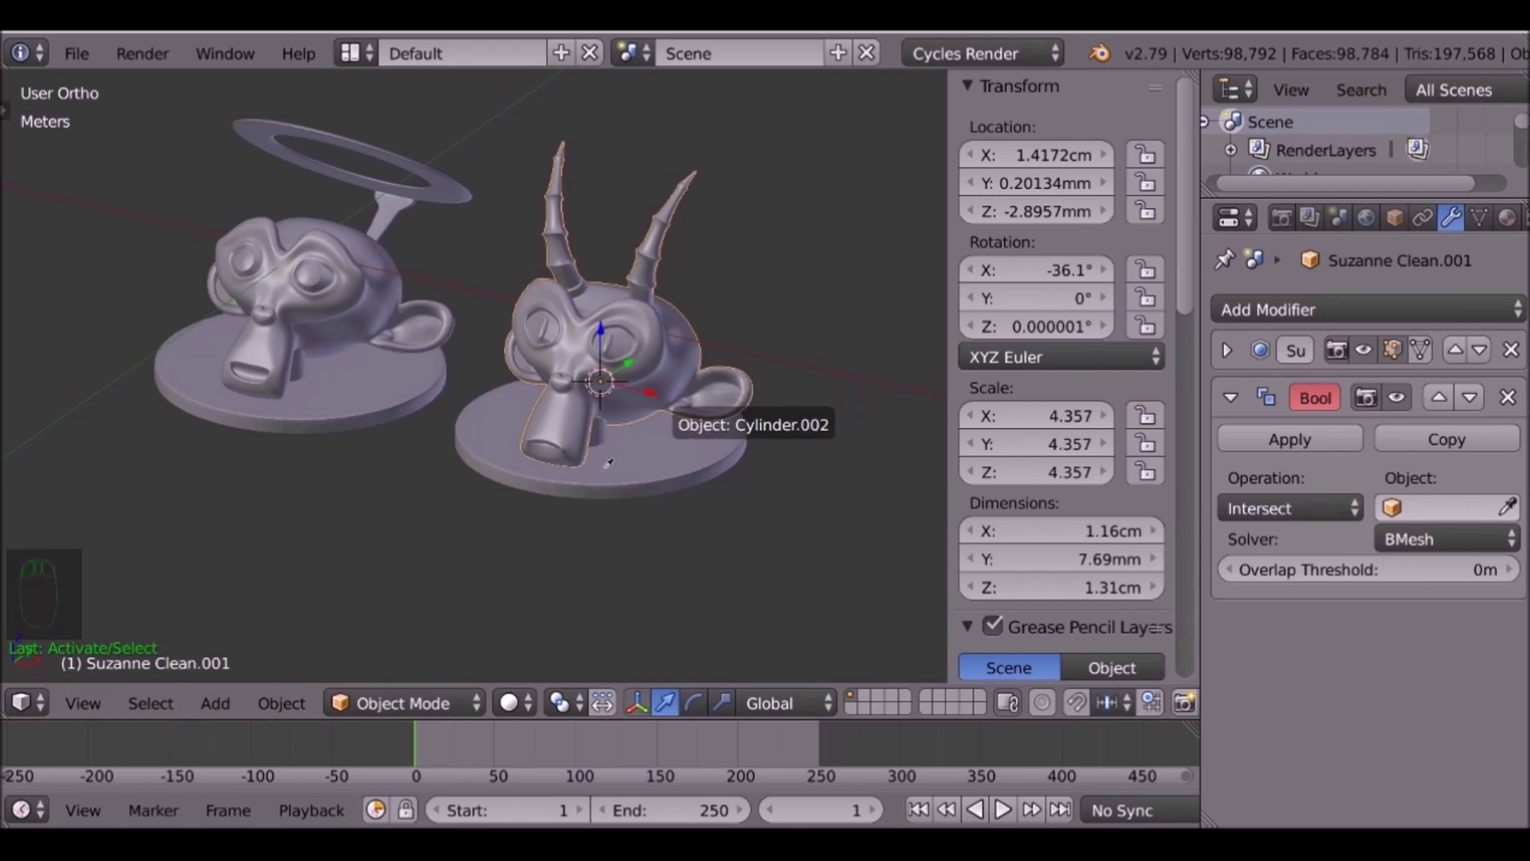
pyautogui.click(634, 462)
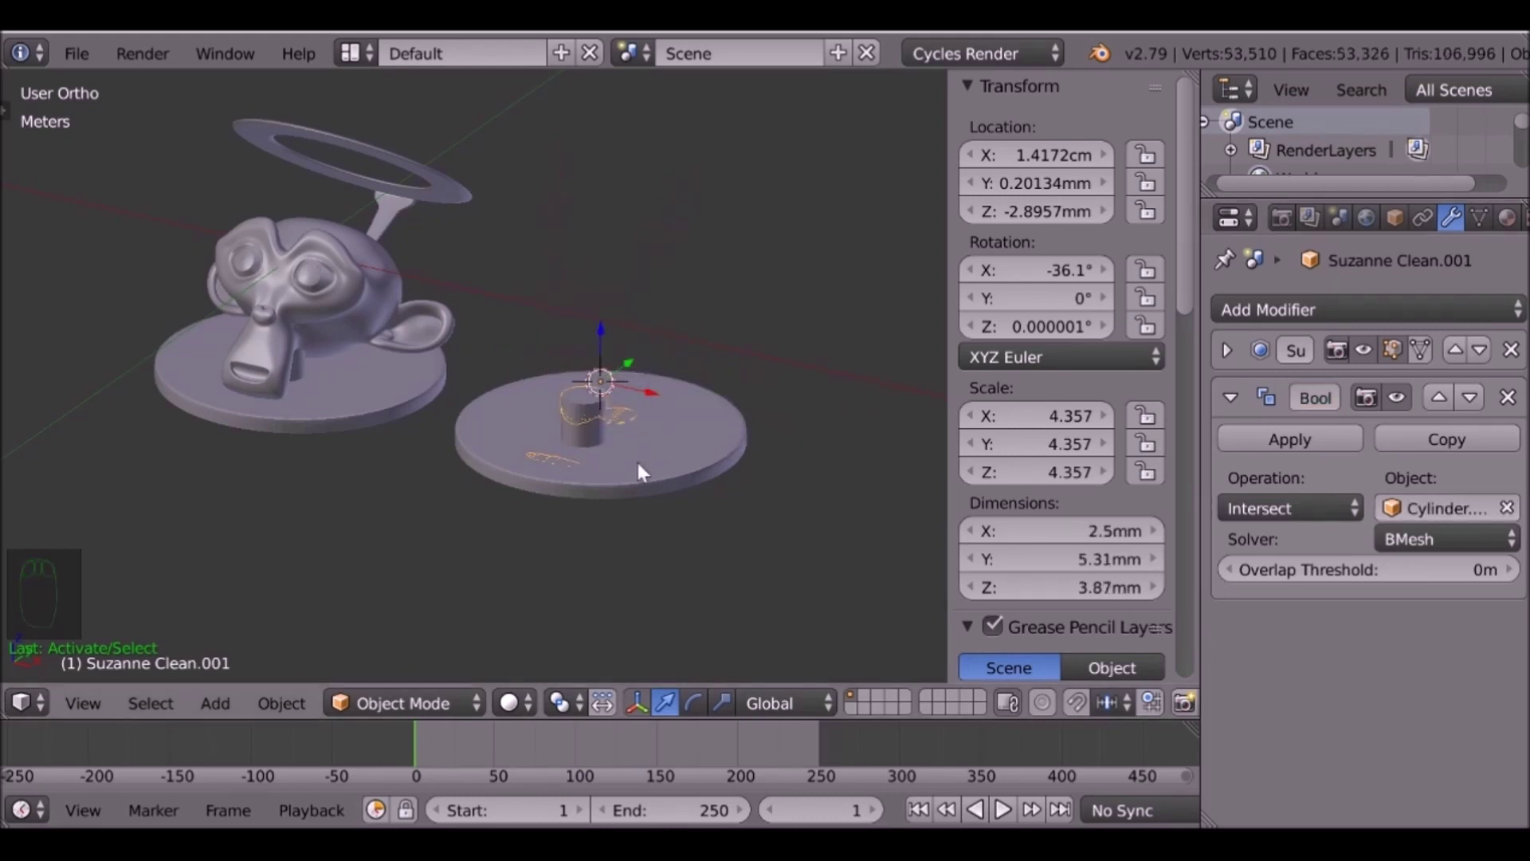
# Set the horned head's Boolean operation to Union and inspect where the head meets its base.
pyautogui.scroll(3, 638, 461)
pyautogui.keyDown('shift'); pyautogui.moveTo(717, 504); pyautogui.dragTo(341, 448, button='middle'); pyautogui.keyUp('shift')
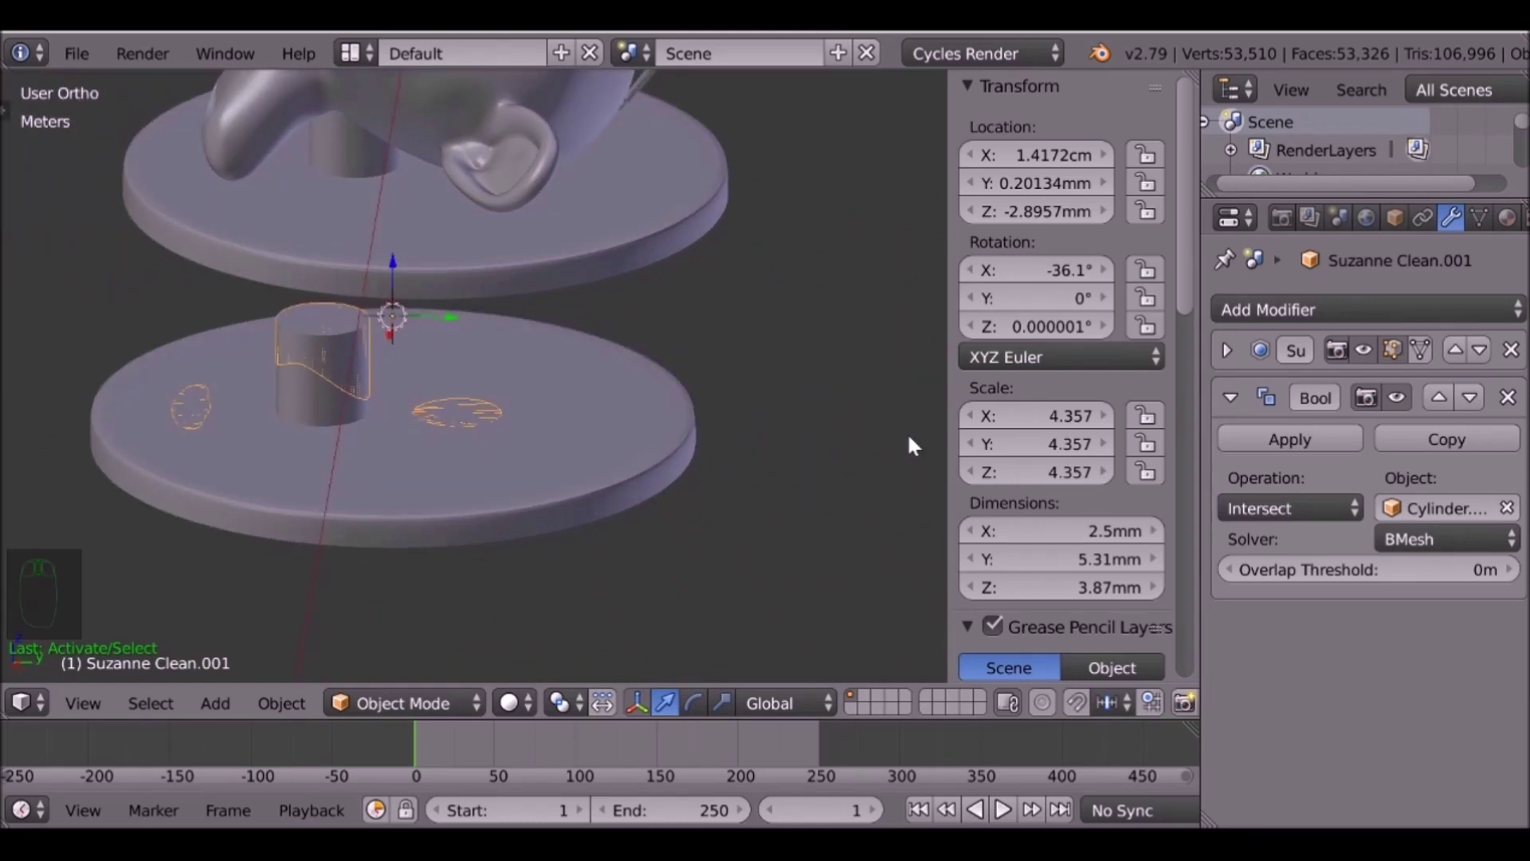
pyautogui.click(1284, 510)
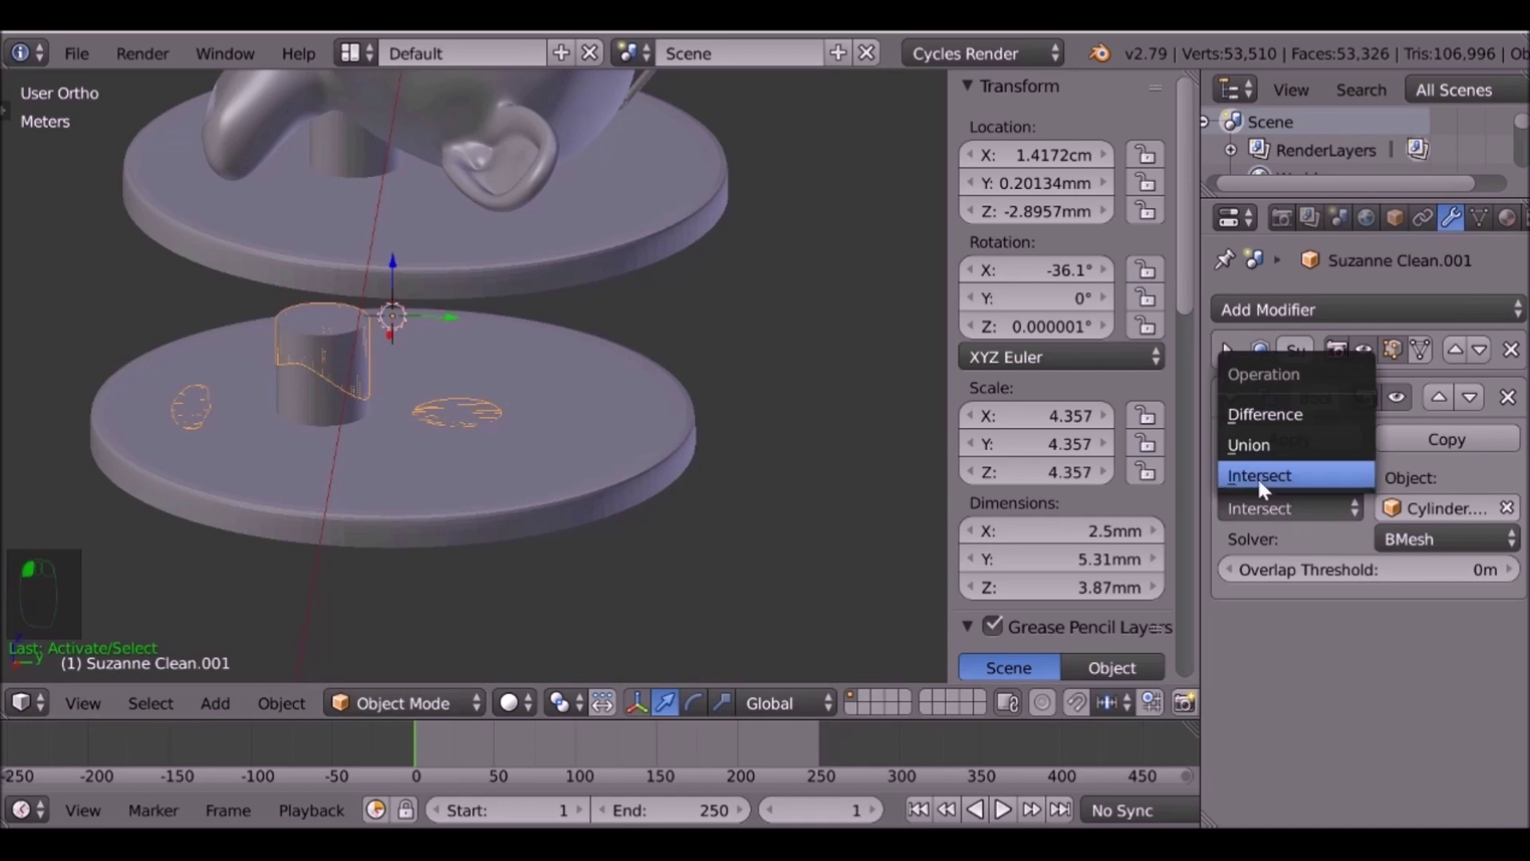
pyautogui.click(1259, 444)
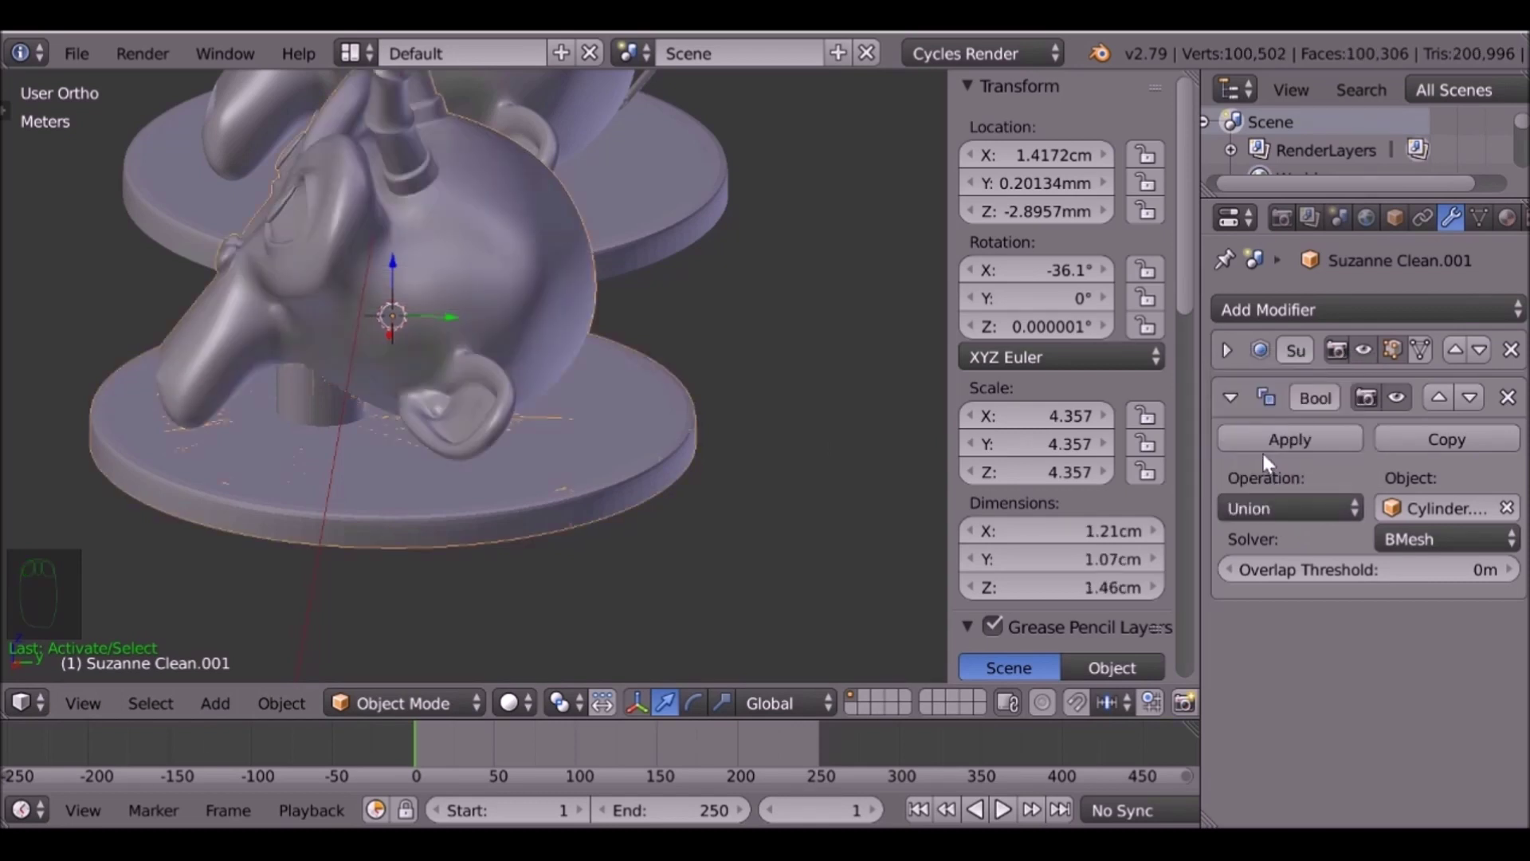
pyautogui.moveTo(406, 471); pyautogui.dragTo(518, 467, button='middle')
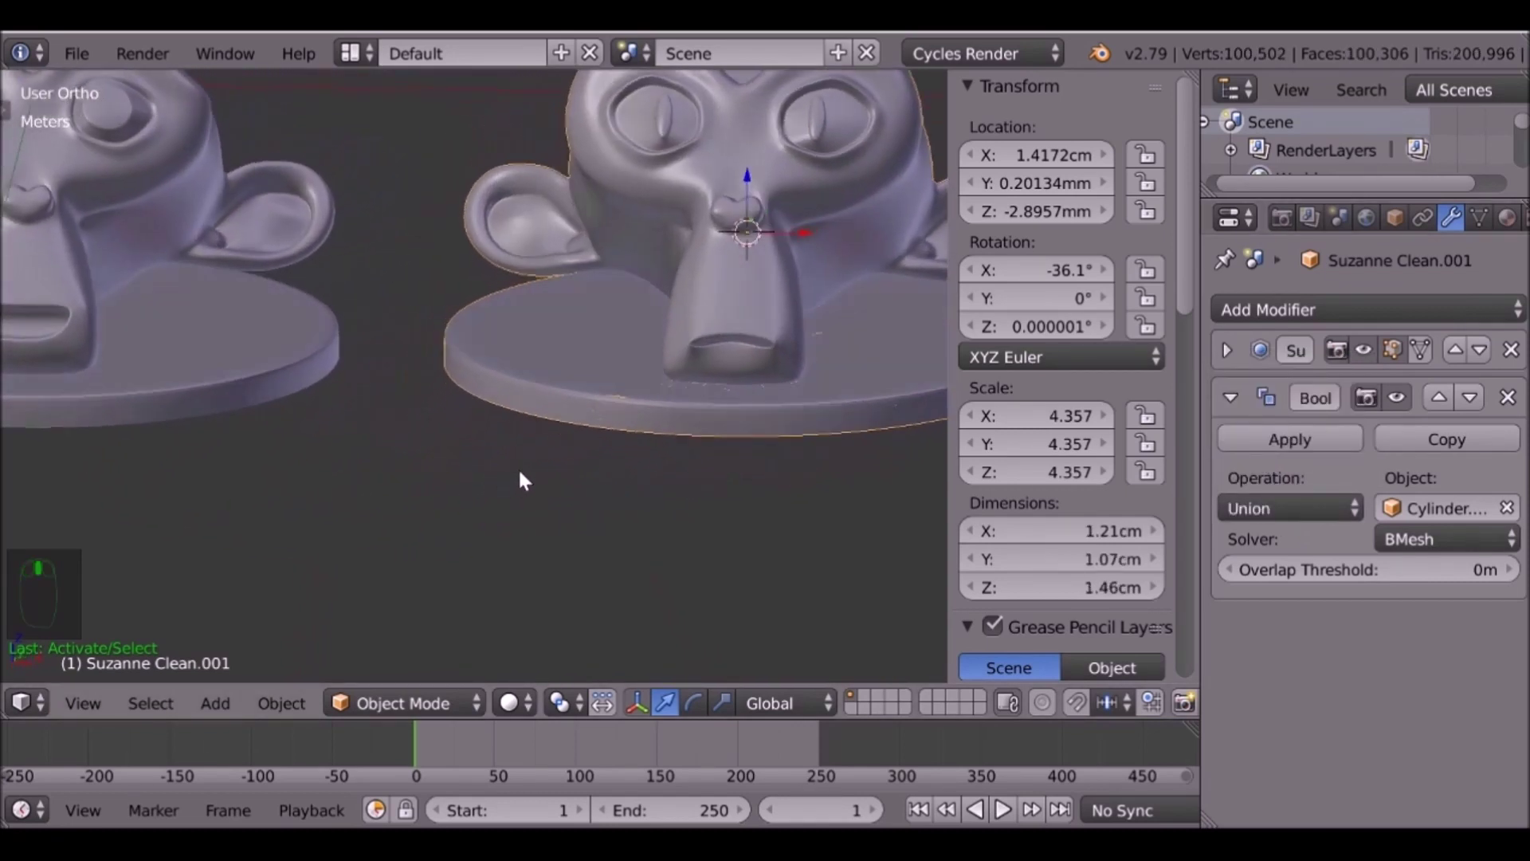
pyautogui.click(1230, 398)
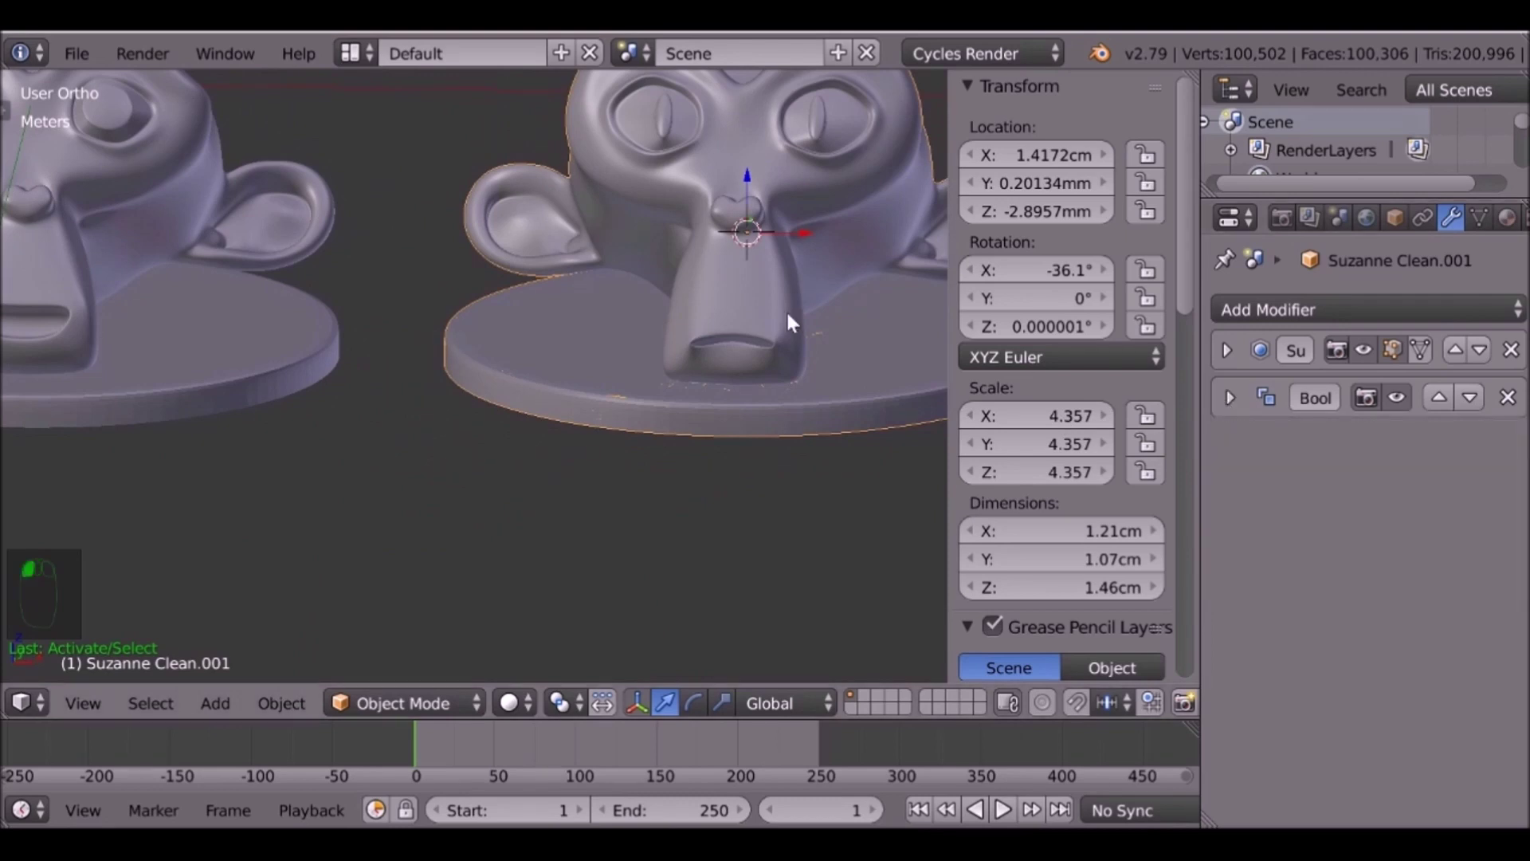
# Add a Boolean modifier to the haloed head, targeting its base Cylinder.001 with the Union operation.
pyautogui.rightClick(181, 340)
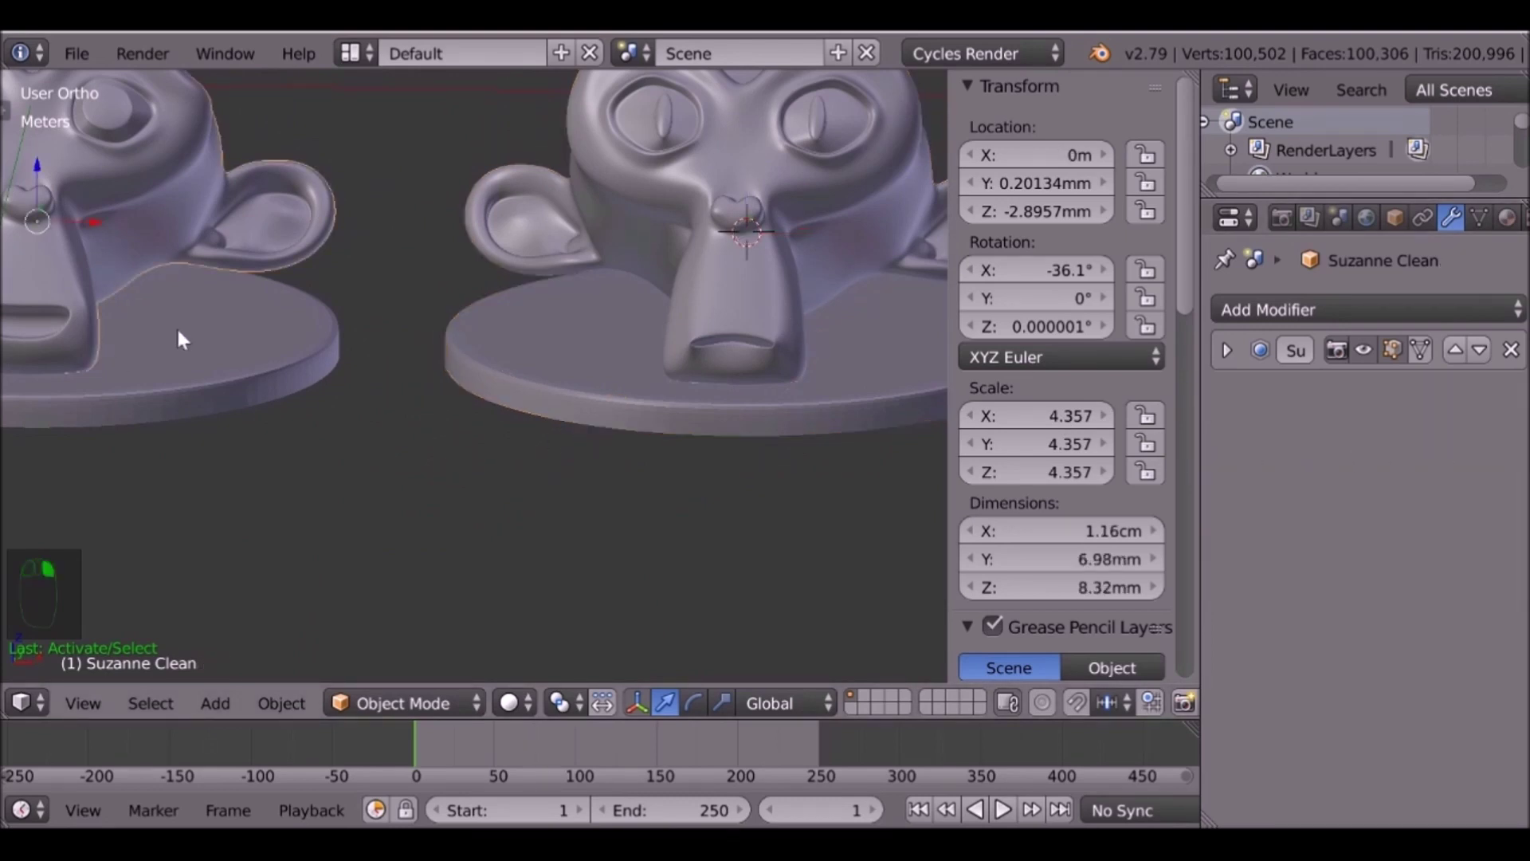
pyautogui.click(1243, 311)
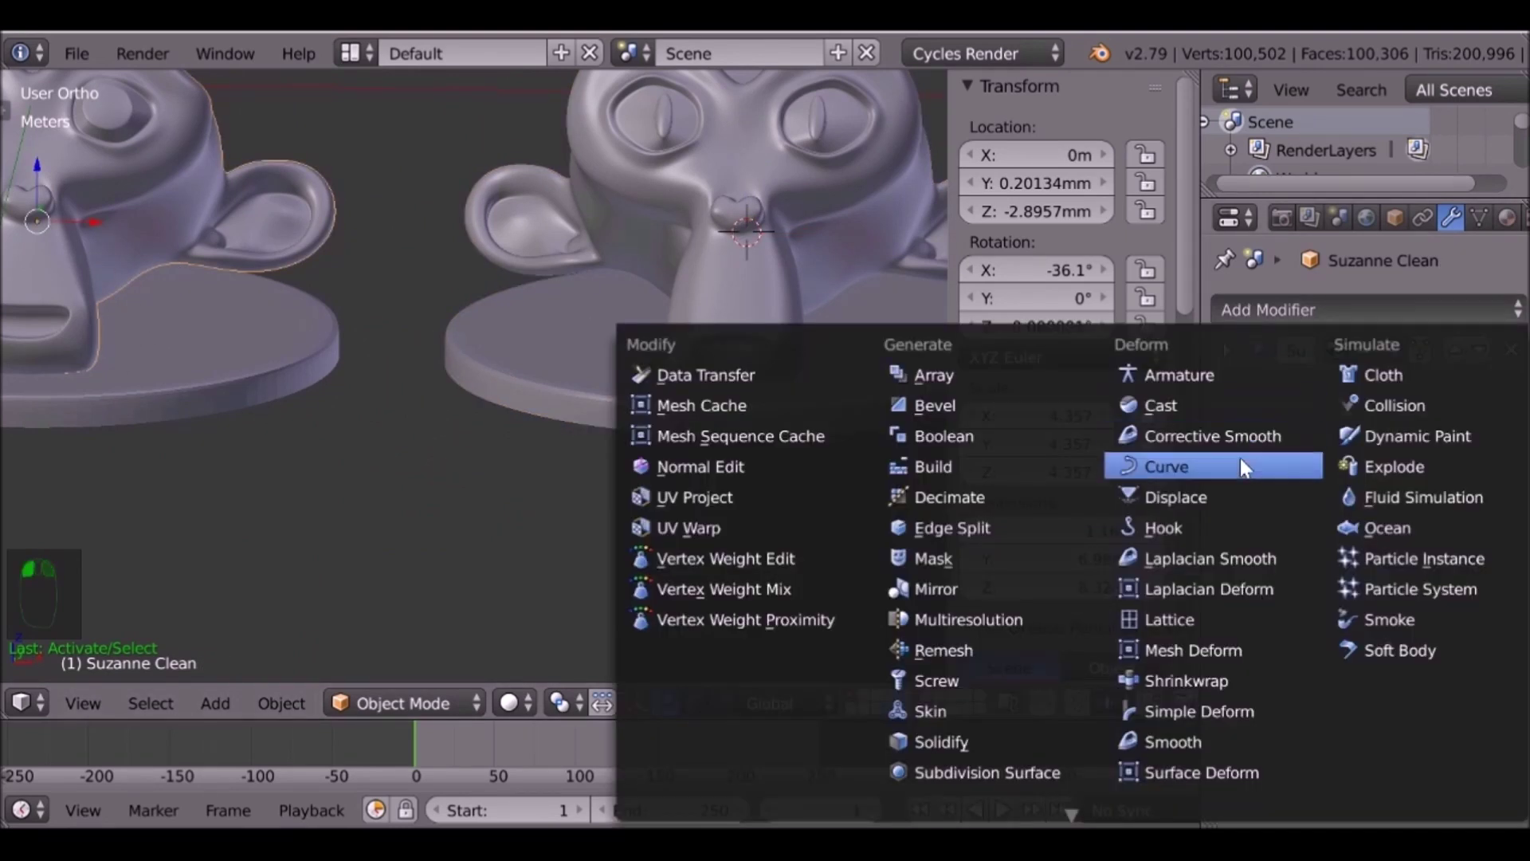
pyautogui.click(972, 427)
pyautogui.click(1506, 506)
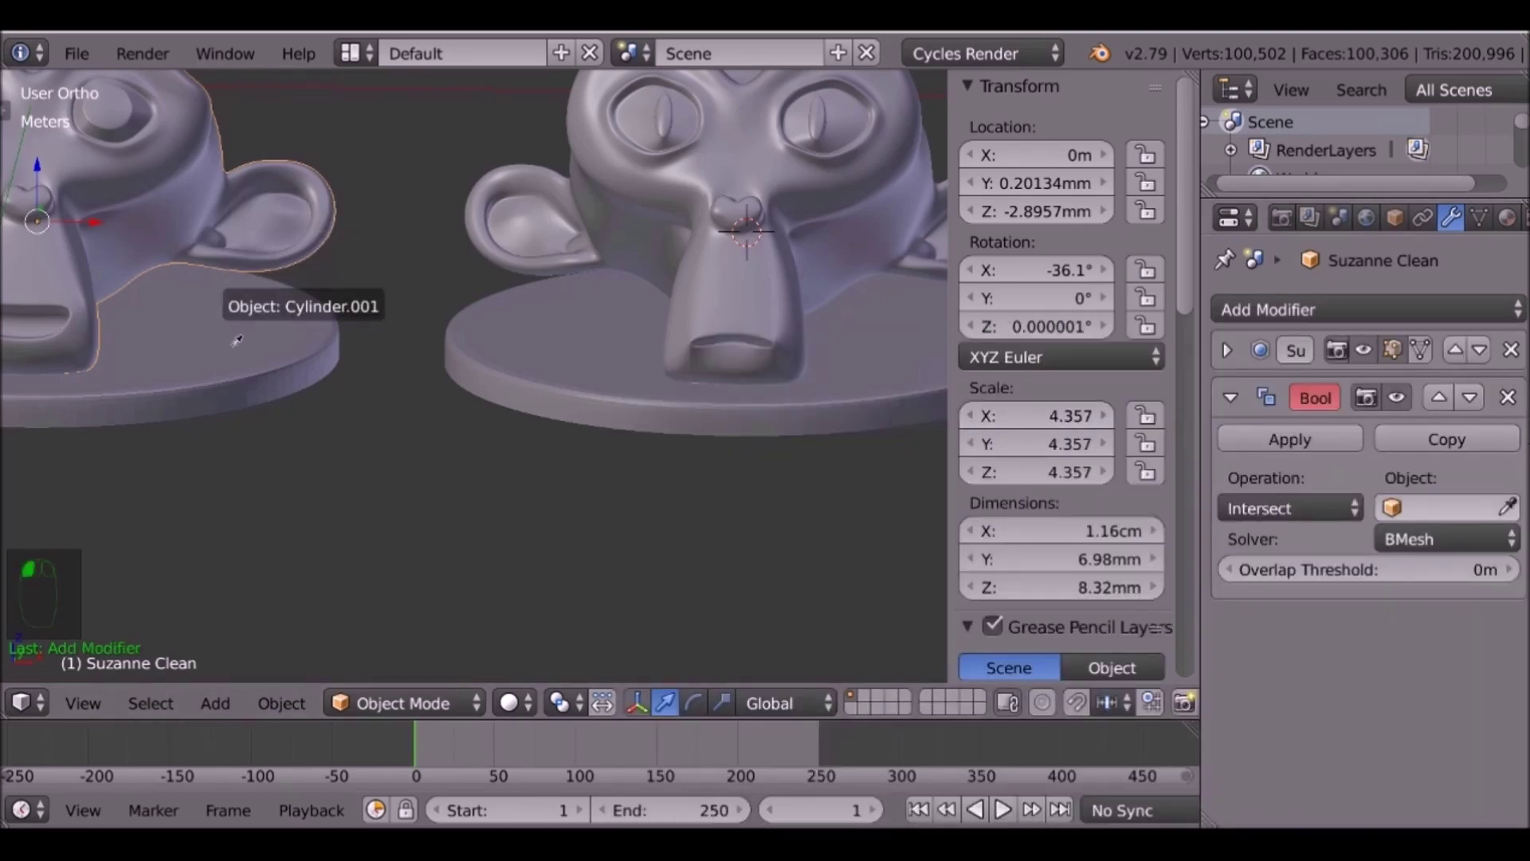
pyautogui.click(255, 360)
pyautogui.click(1243, 508)
pyautogui.click(1284, 438)
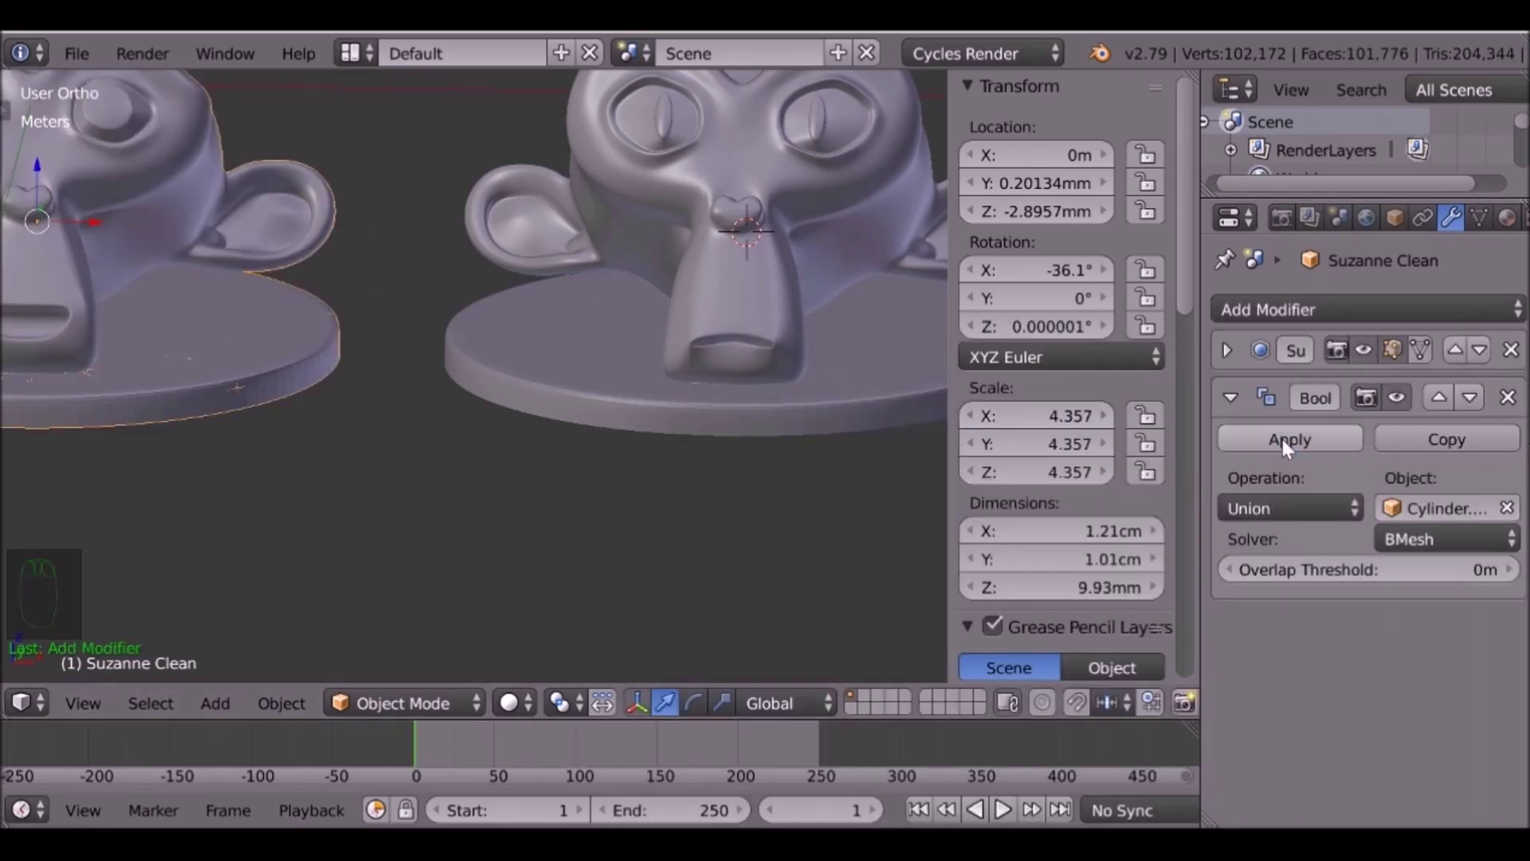
# Select the horned head and start an STL export into the PreSlice folder.
pyautogui.moveTo(446, 339); pyautogui.dragTo(353, 333, button='middle')
pyautogui.moveTo(515, 327); pyautogui.dragTo(652, 365, button='middle')
pyautogui.press('n')
pyautogui.rightClick(652, 365)
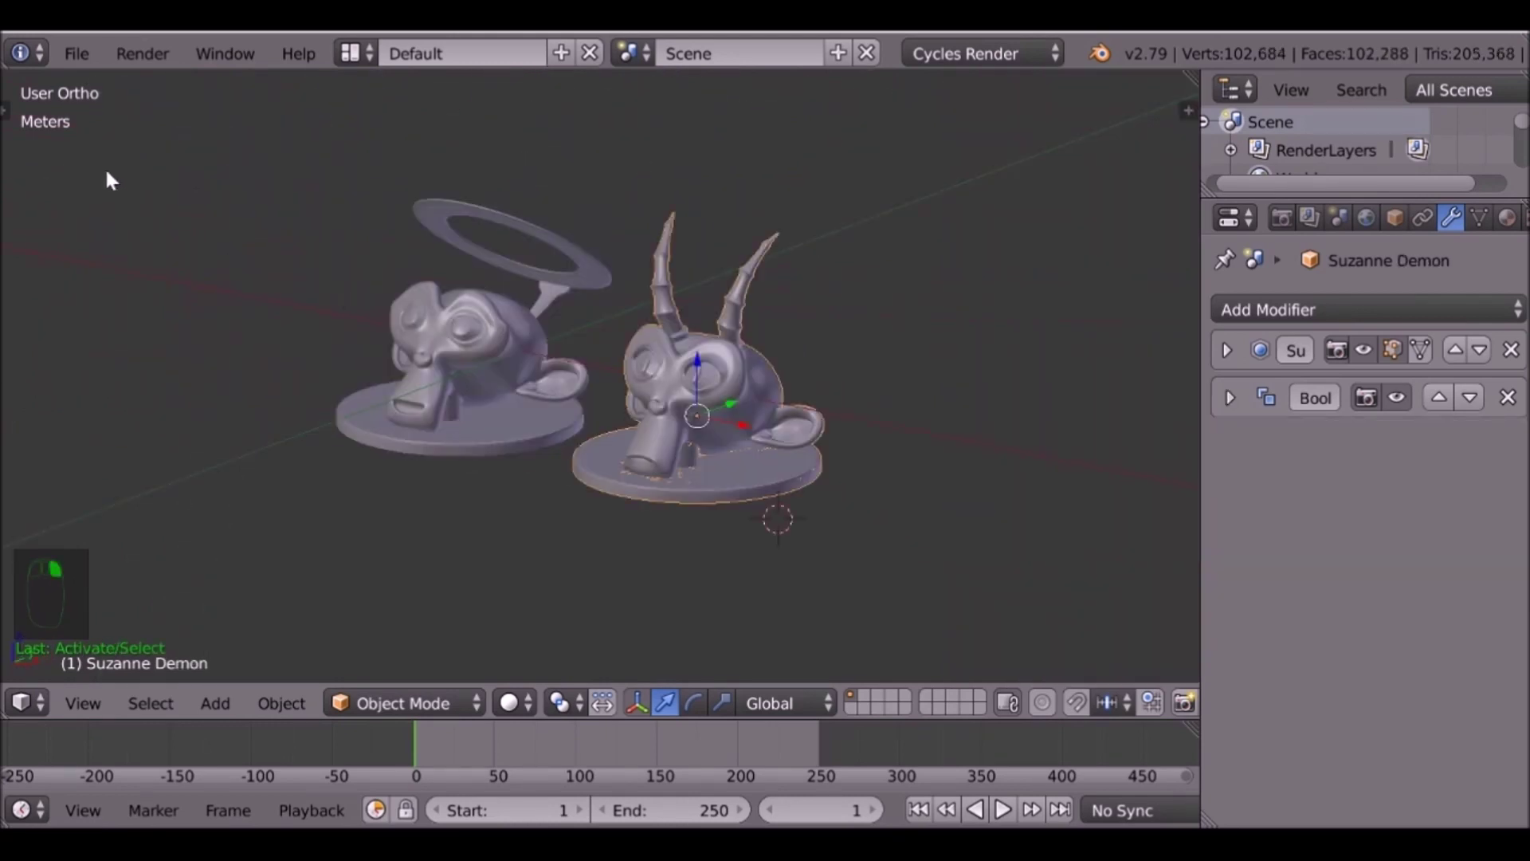
pyautogui.click(71, 53)
pyautogui.moveTo(112, 614)
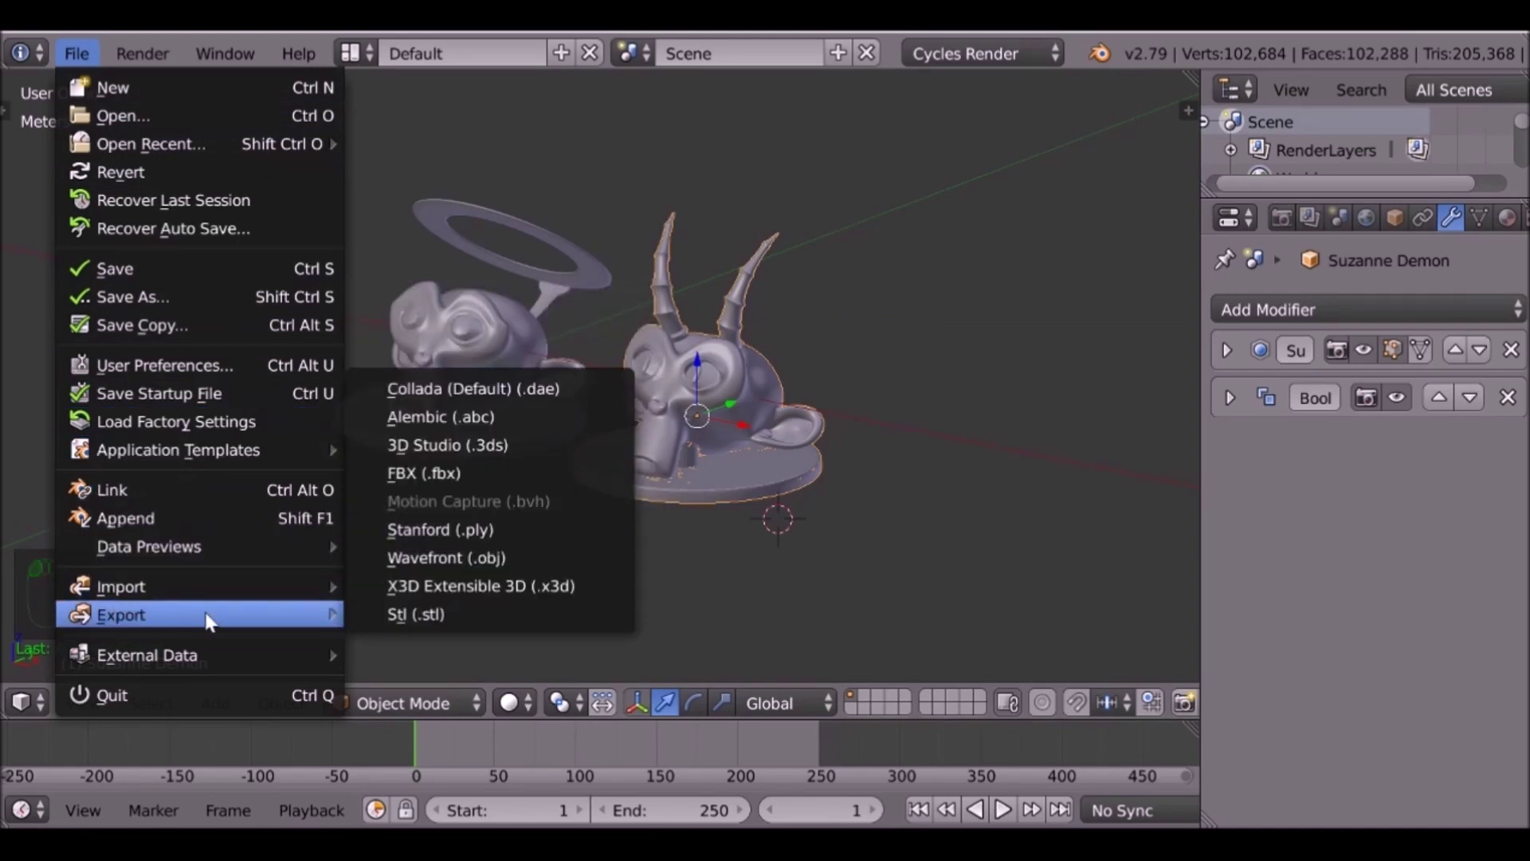
pyautogui.click(414, 612)
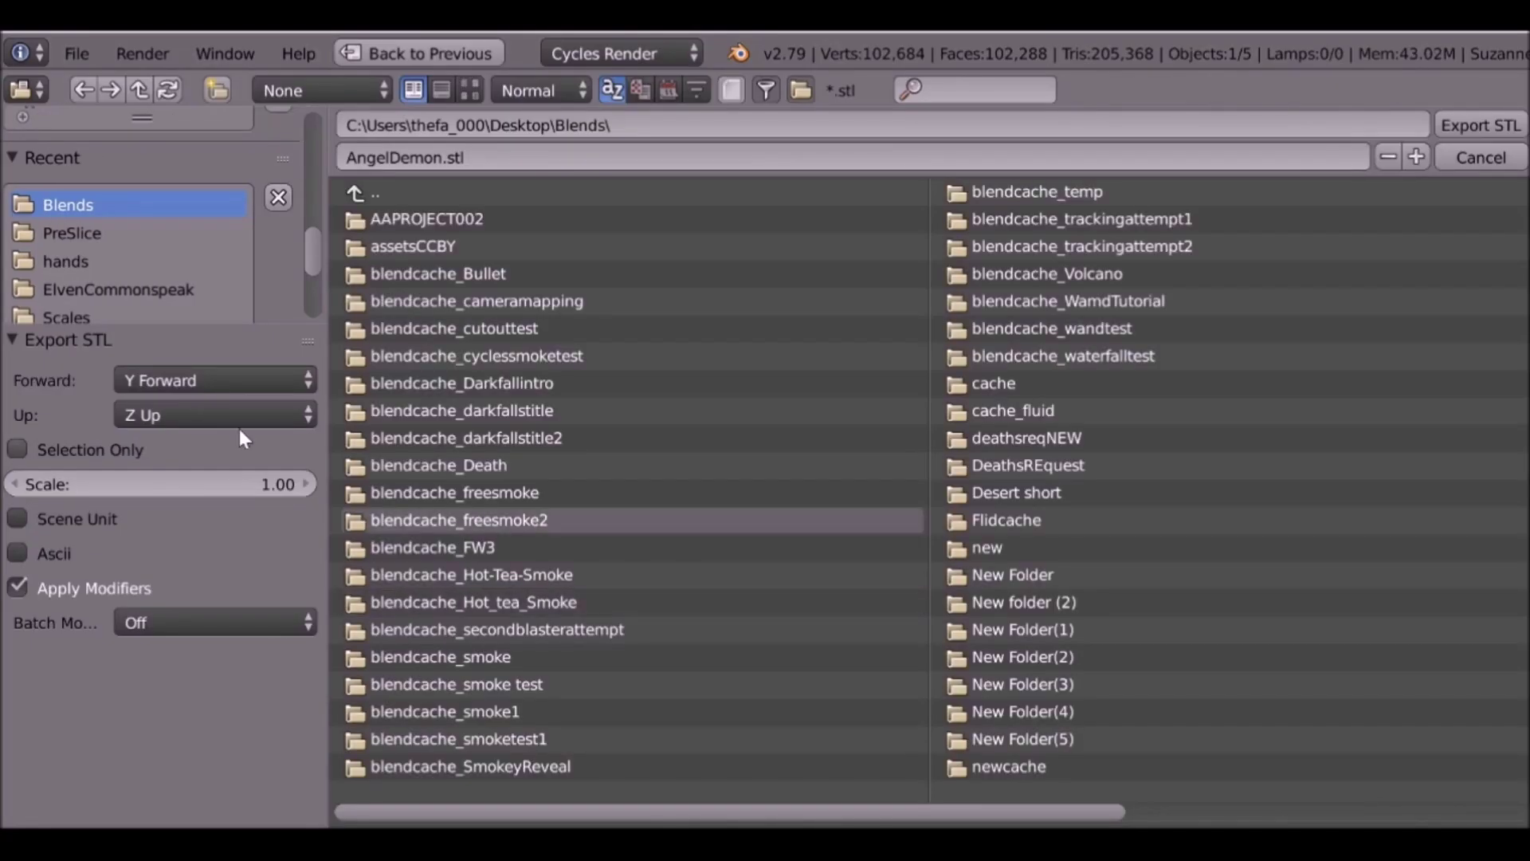
pyautogui.click(82, 233)
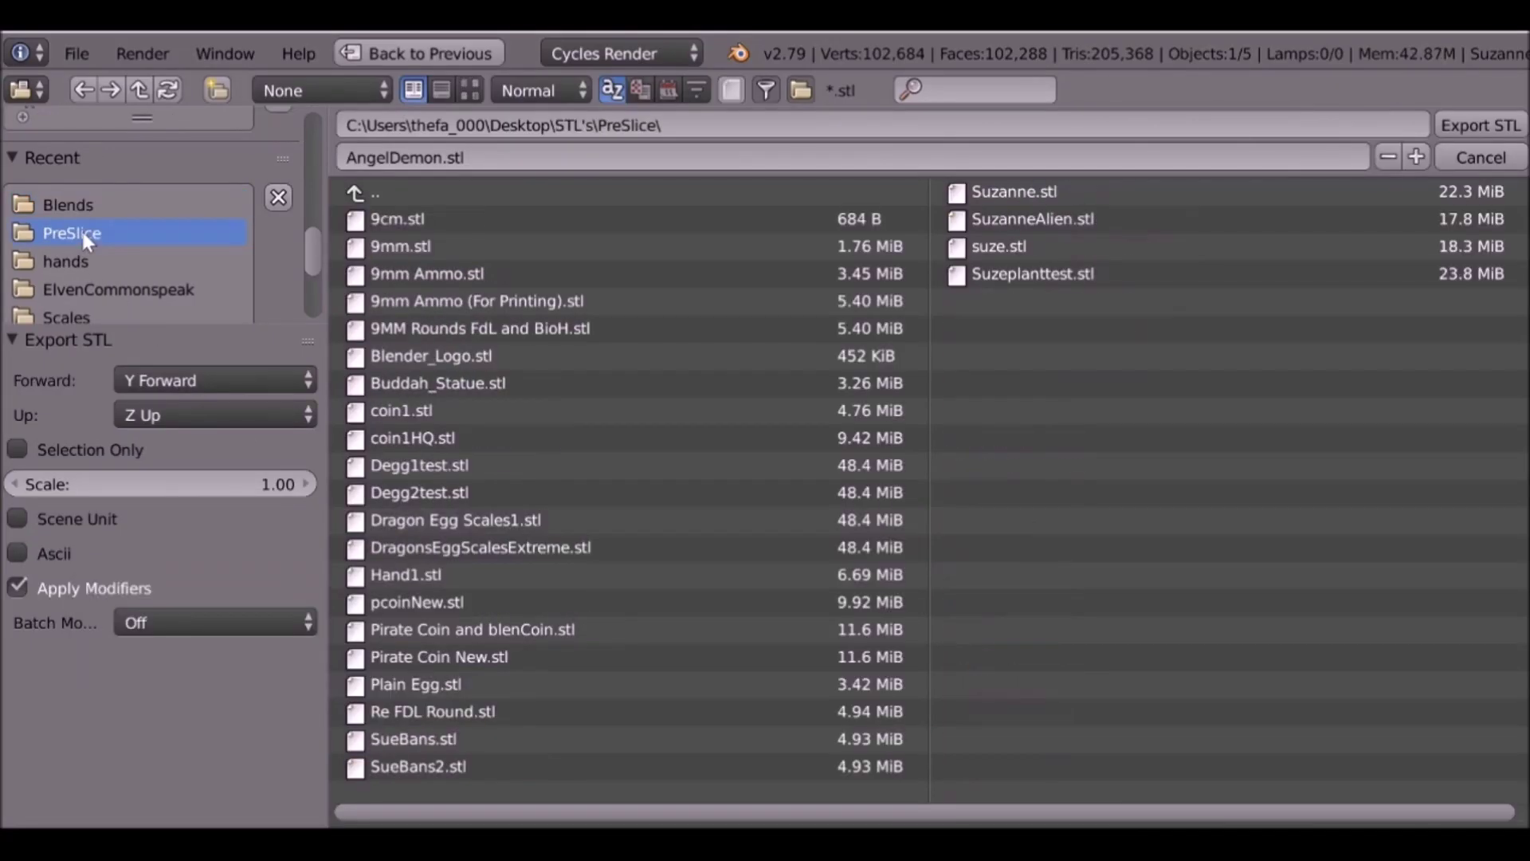
# Name the file Suzanne Demon.stl, enable Selection Only, and export the horned head.
pyautogui.click(390, 161)
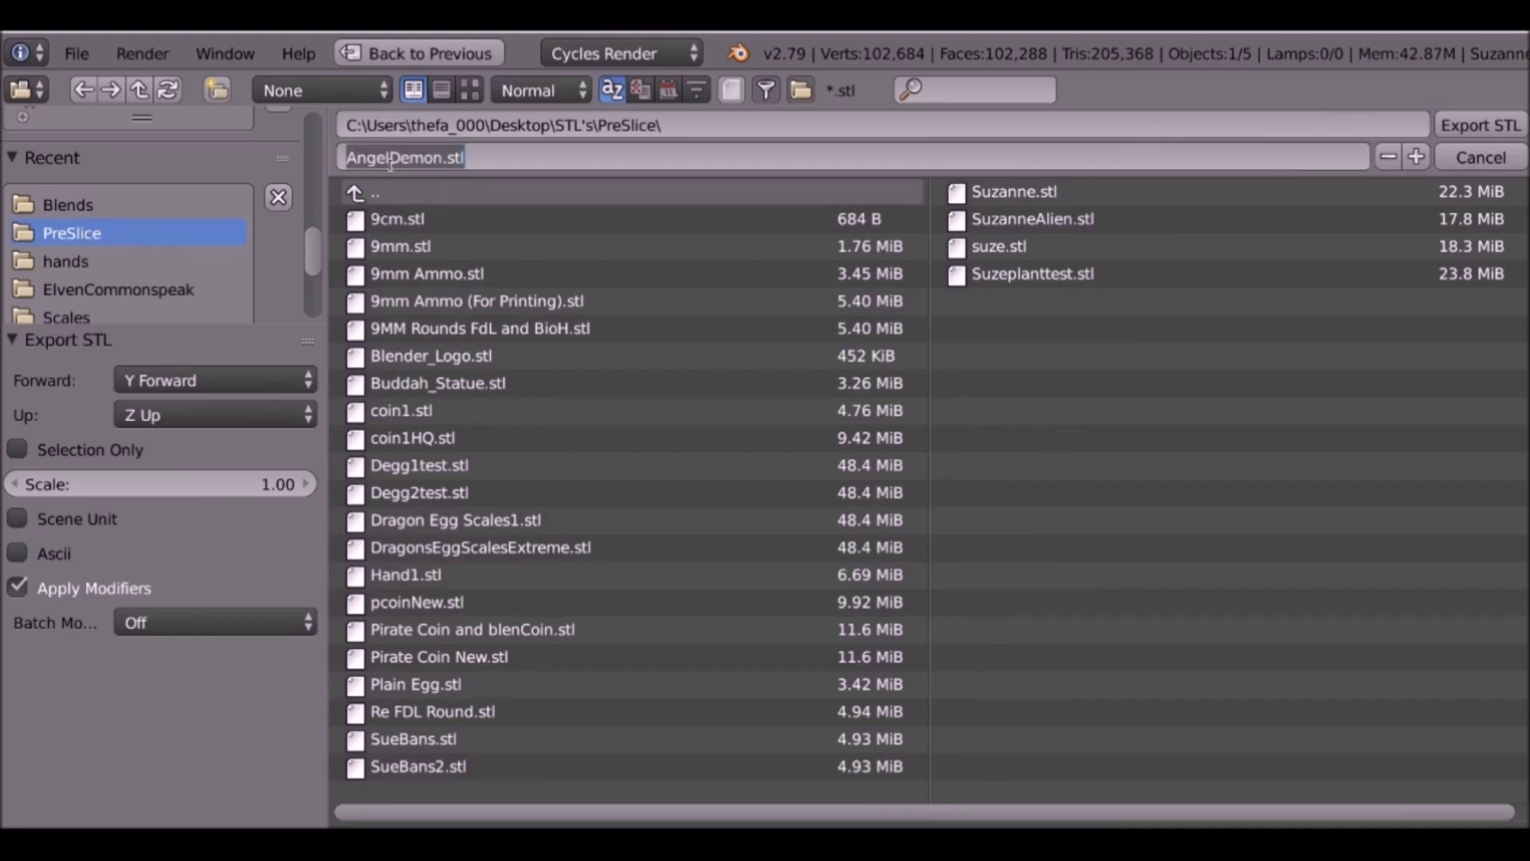
pyautogui.write('Suza')
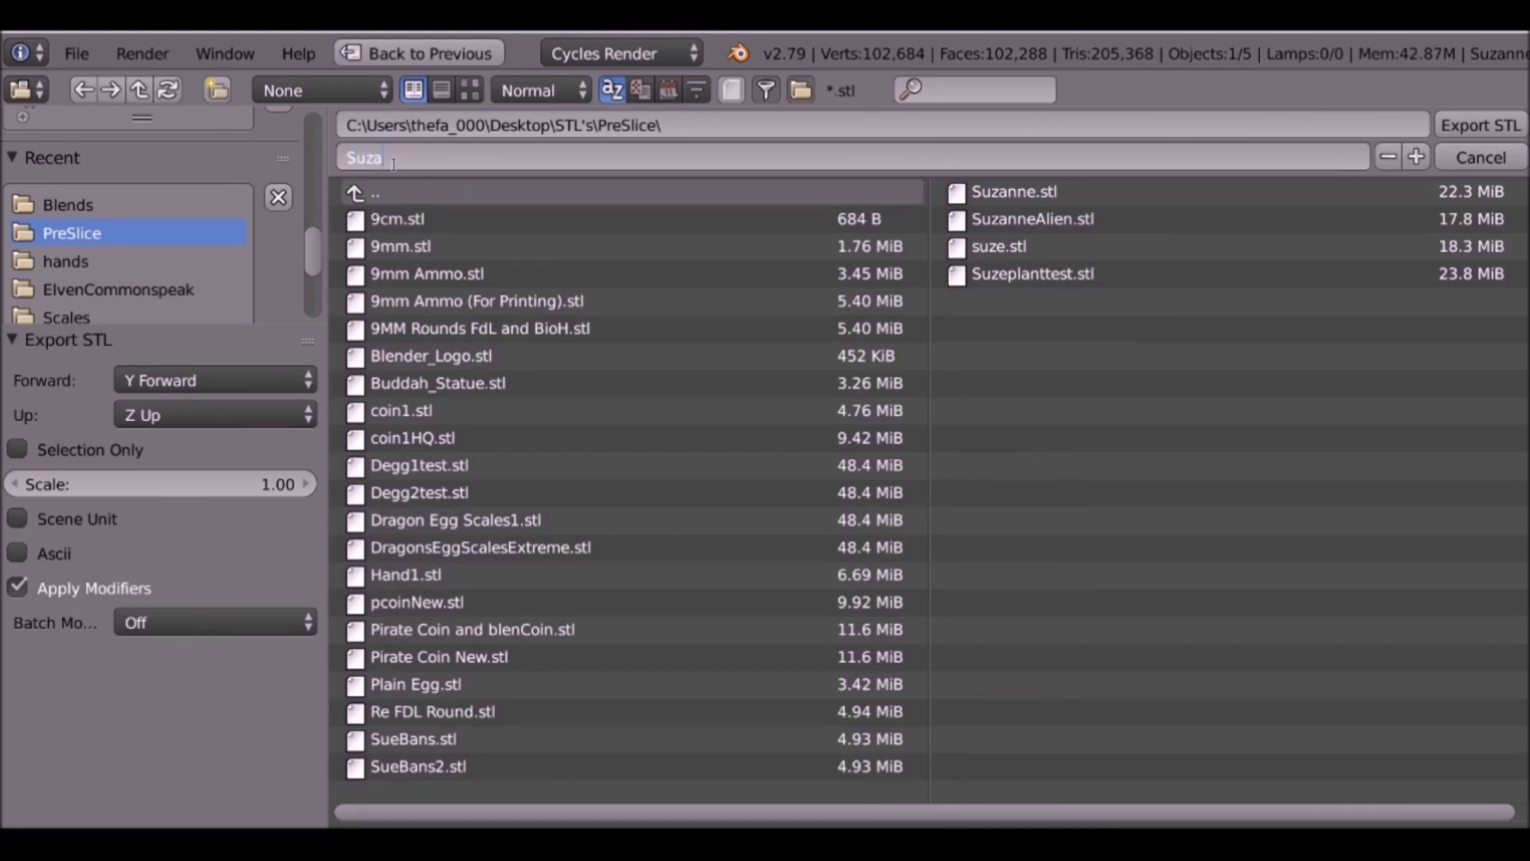
pyautogui.write('nne Demon.stl')
pyautogui.press('Return')
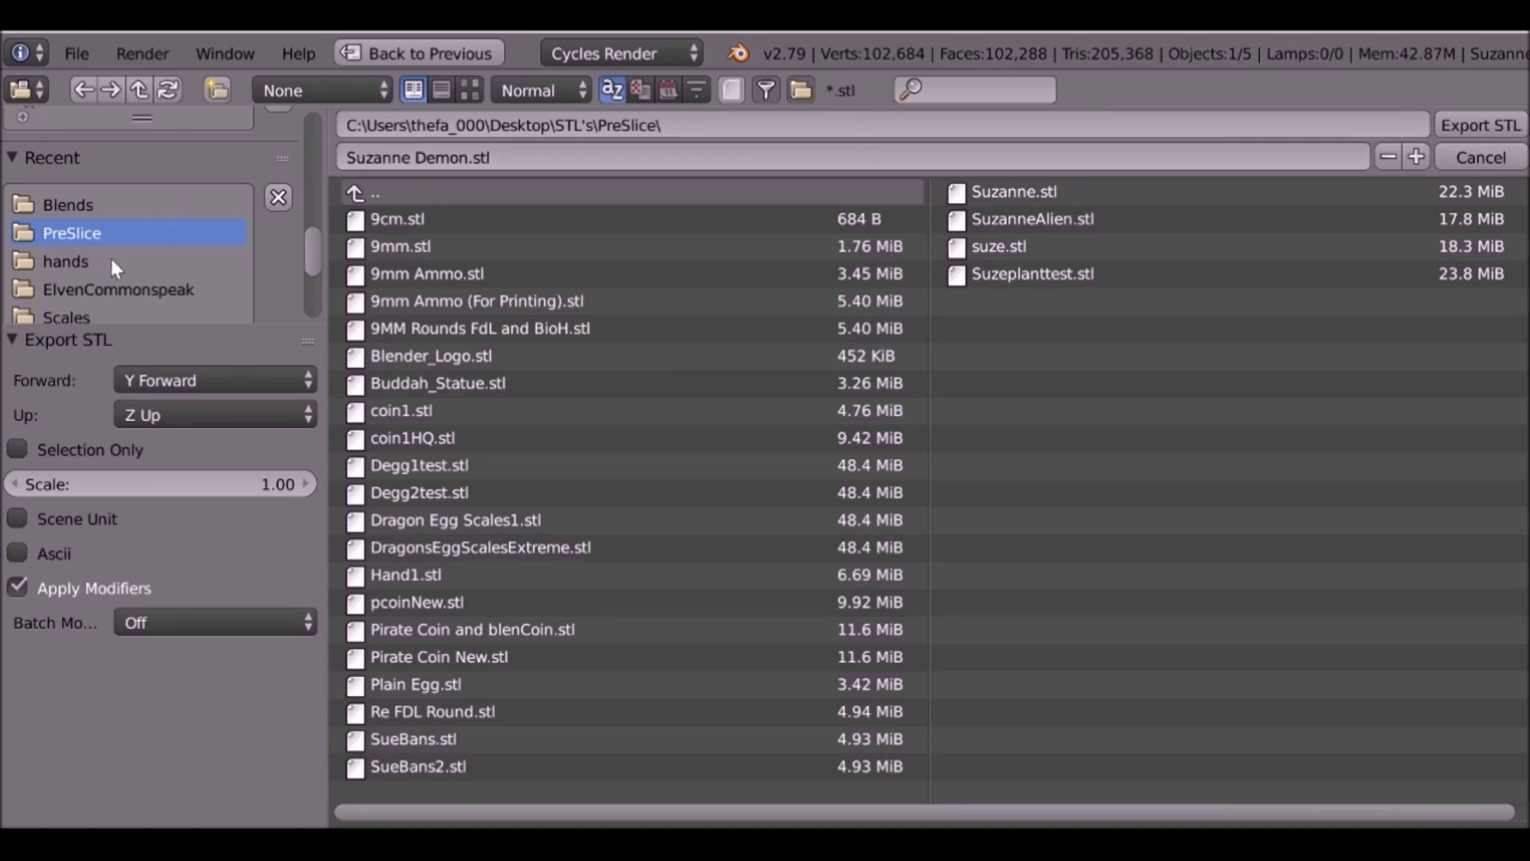
pyautogui.click(14, 450)
pyautogui.click(1466, 116)
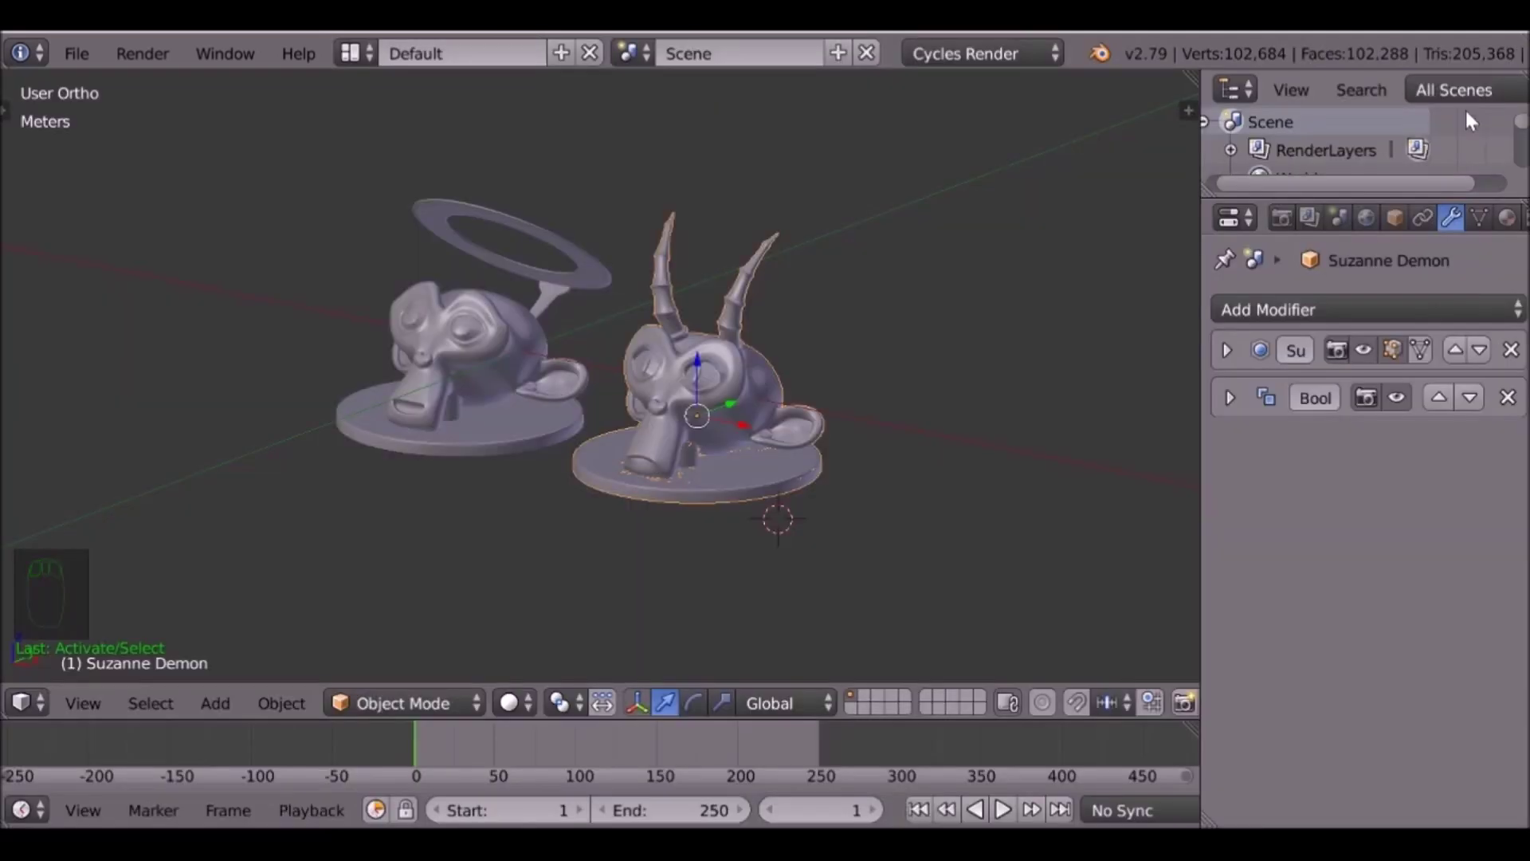
# Export the haloed head as its own STL file, using Angel instead of Demon in the file name.
pyautogui.rightClick(499, 360)
pyautogui.click(76, 53)
pyautogui.click(415, 615)
pyautogui.doubleClick(438, 157)
pyautogui.write('Angel')
pyautogui.press('Return')
pyautogui.click(1481, 125)
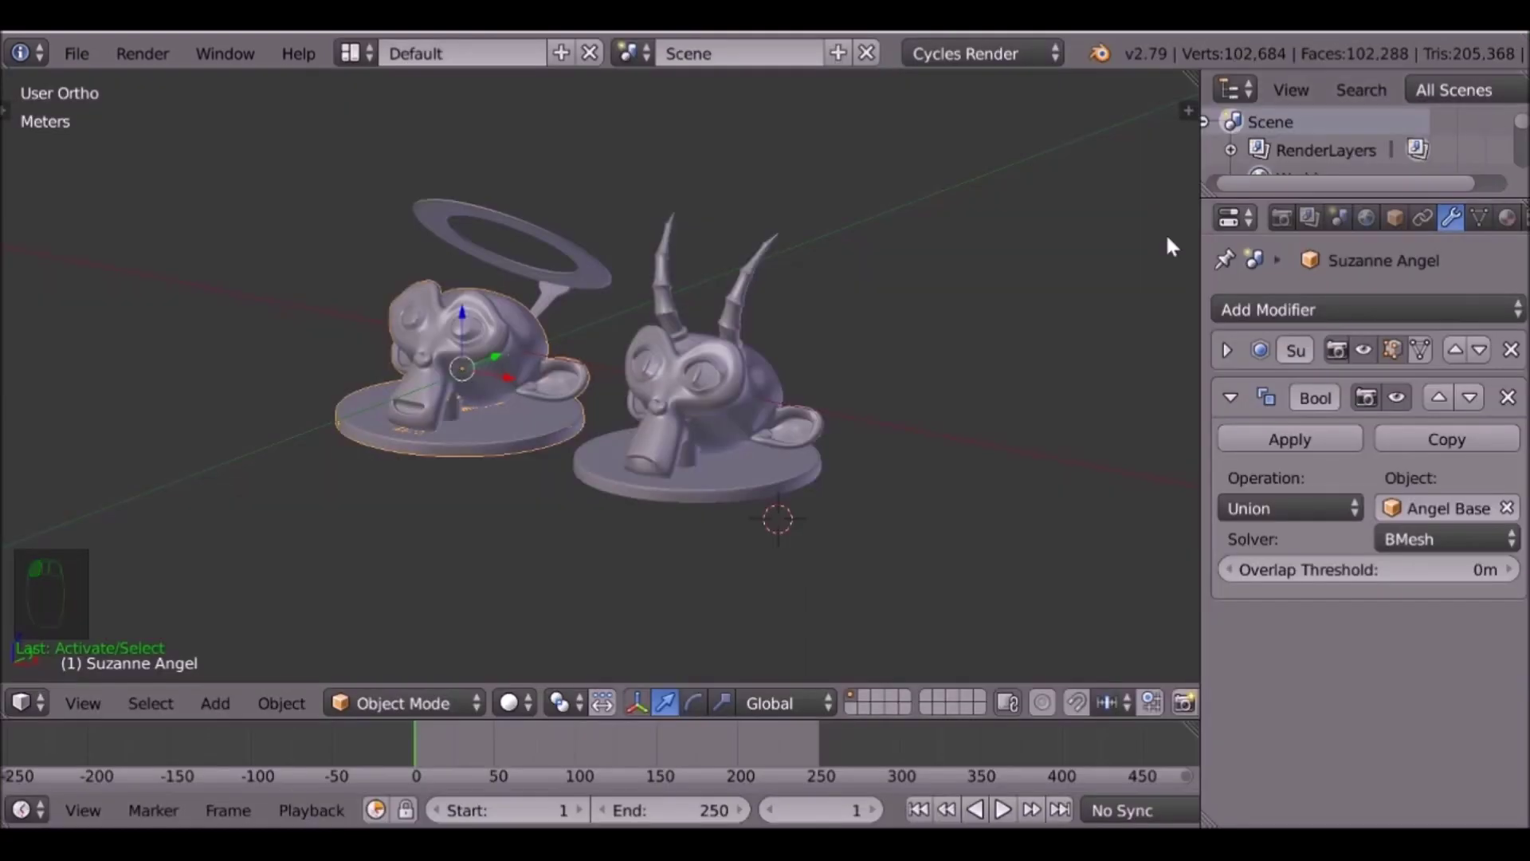
# Clear the halo's rotation and rotate it 180° about X so it lies flat with its stem upward.
pyautogui.rightClick(554, 257)
pyautogui.hotkey('alt', 'r')
pyautogui.click(76, 54)
pyautogui.moveTo(706, 263); pyautogui.dragTo(558, 209, button='middle')
pyautogui.write('rx180')
pyautogui.press('Return')
pyautogui.moveTo(752, 299); pyautogui.dragTo(585, 252, button='middle')
# Export the halo as its own STL file with Halo in the file name, and undo its last rotation.
pyautogui.click(77, 53)
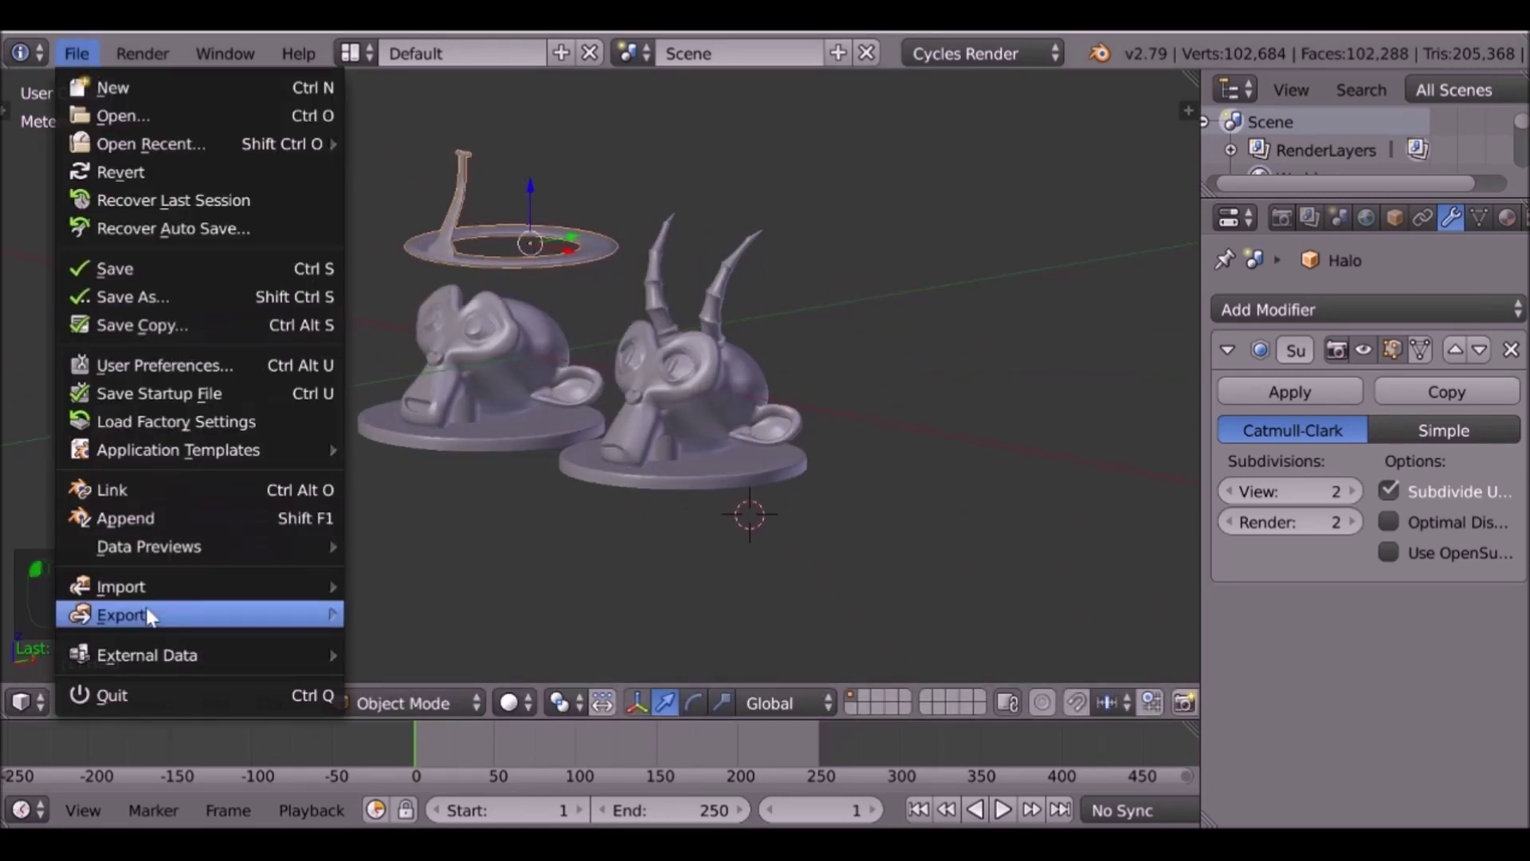
pyautogui.moveTo(147, 614)
pyautogui.click(415, 502)
pyautogui.moveTo(456, 157); pyautogui.dragTo(413, 157)
pyautogui.press('BackSpace')
pyautogui.write('Halo')
pyautogui.press('Return')
pyautogui.click(1479, 126)
pyautogui.hotkey('ctrl', 'z')
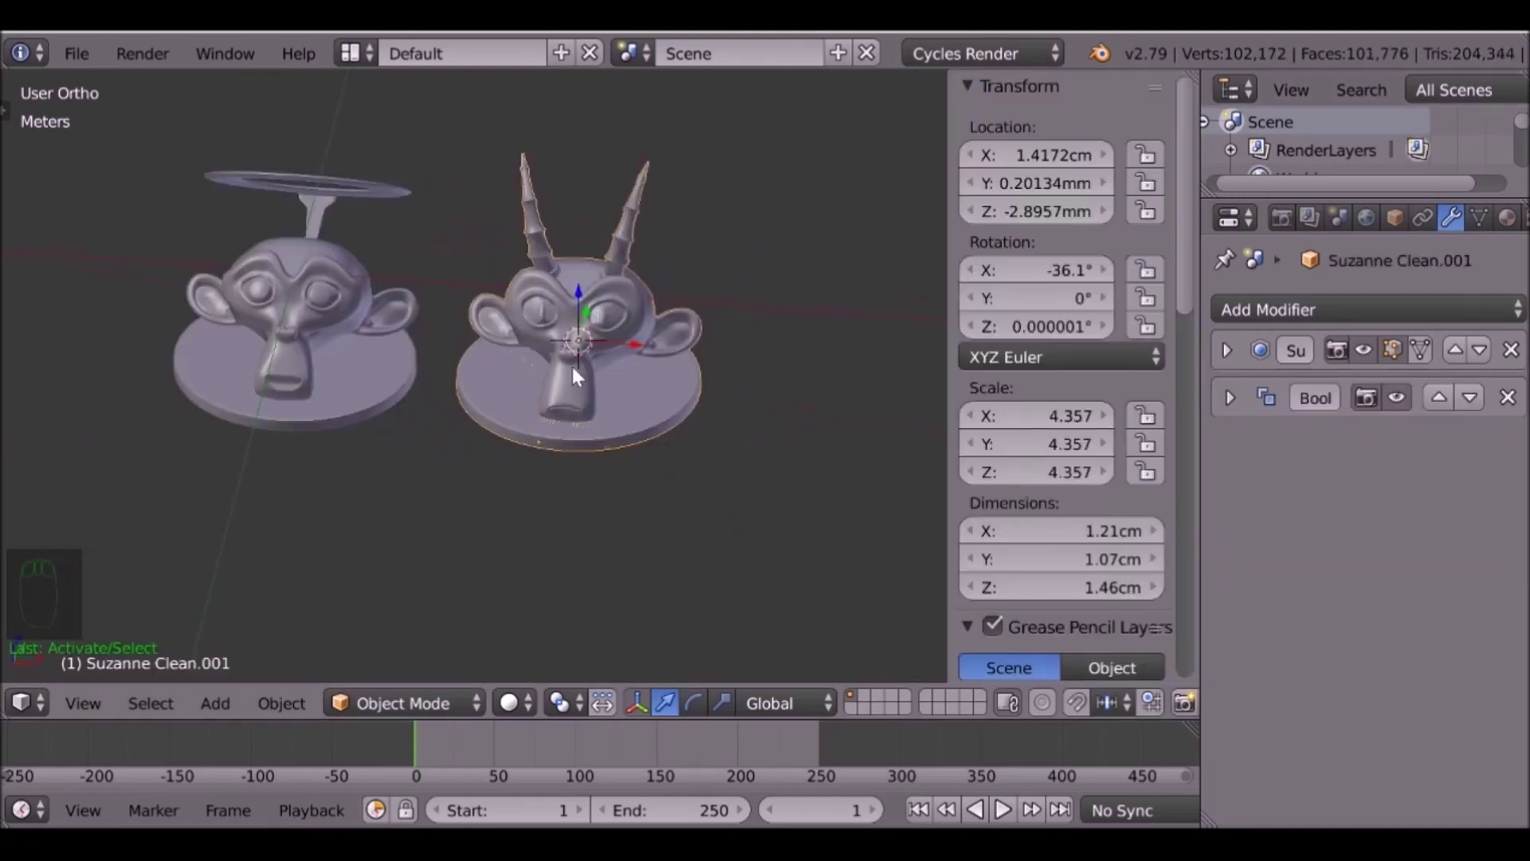
pyautogui.rightClick(275, 334)
pyautogui.rightClick(500, 322)
pyautogui.rightClick(315, 195)
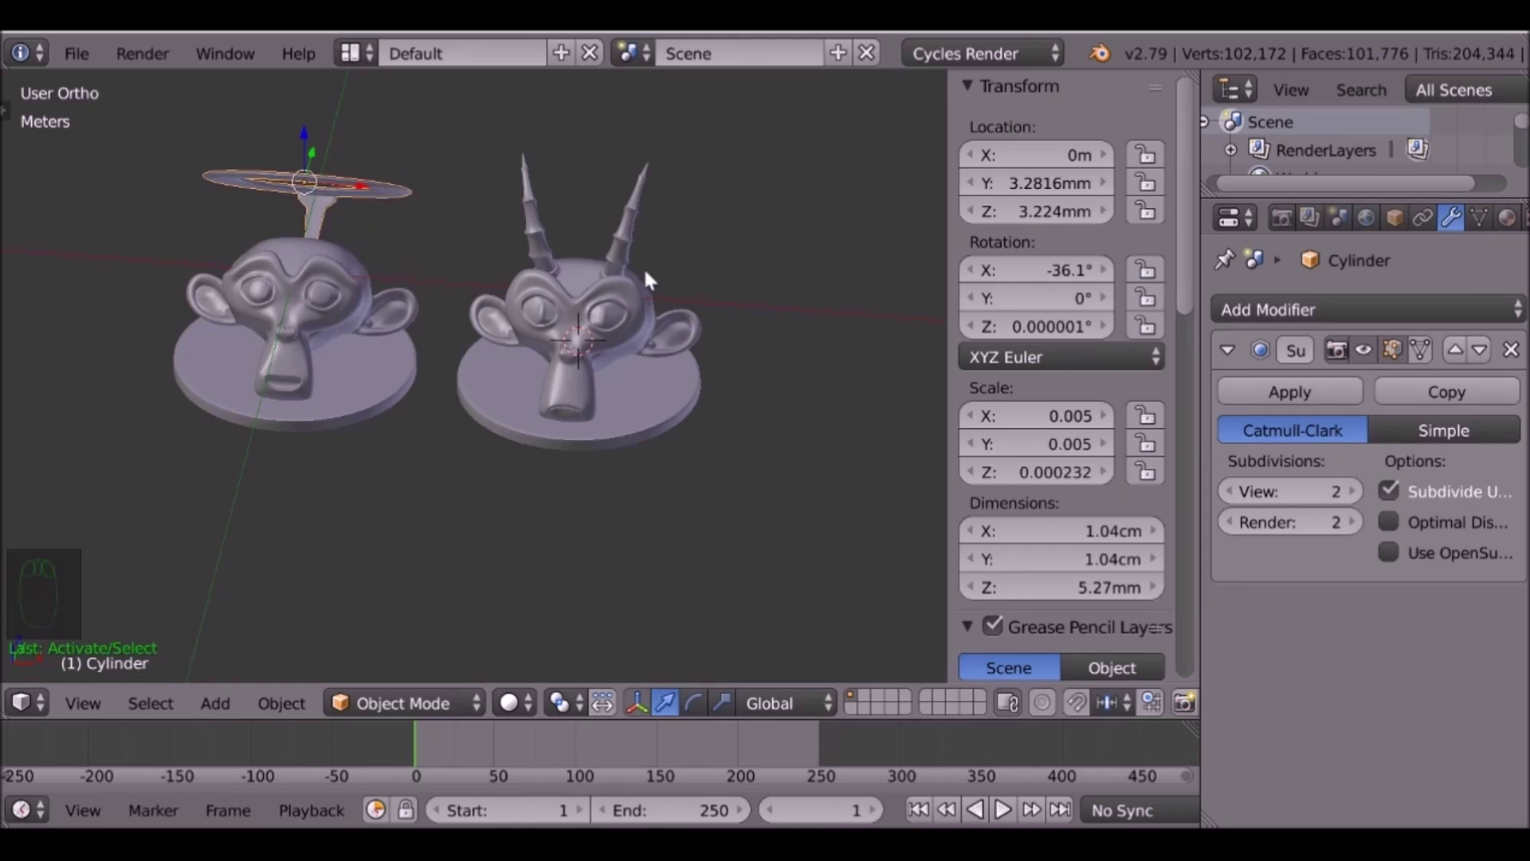
pyautogui.moveTo(612, 342); pyautogui.dragTo(547, 403, button='middle')
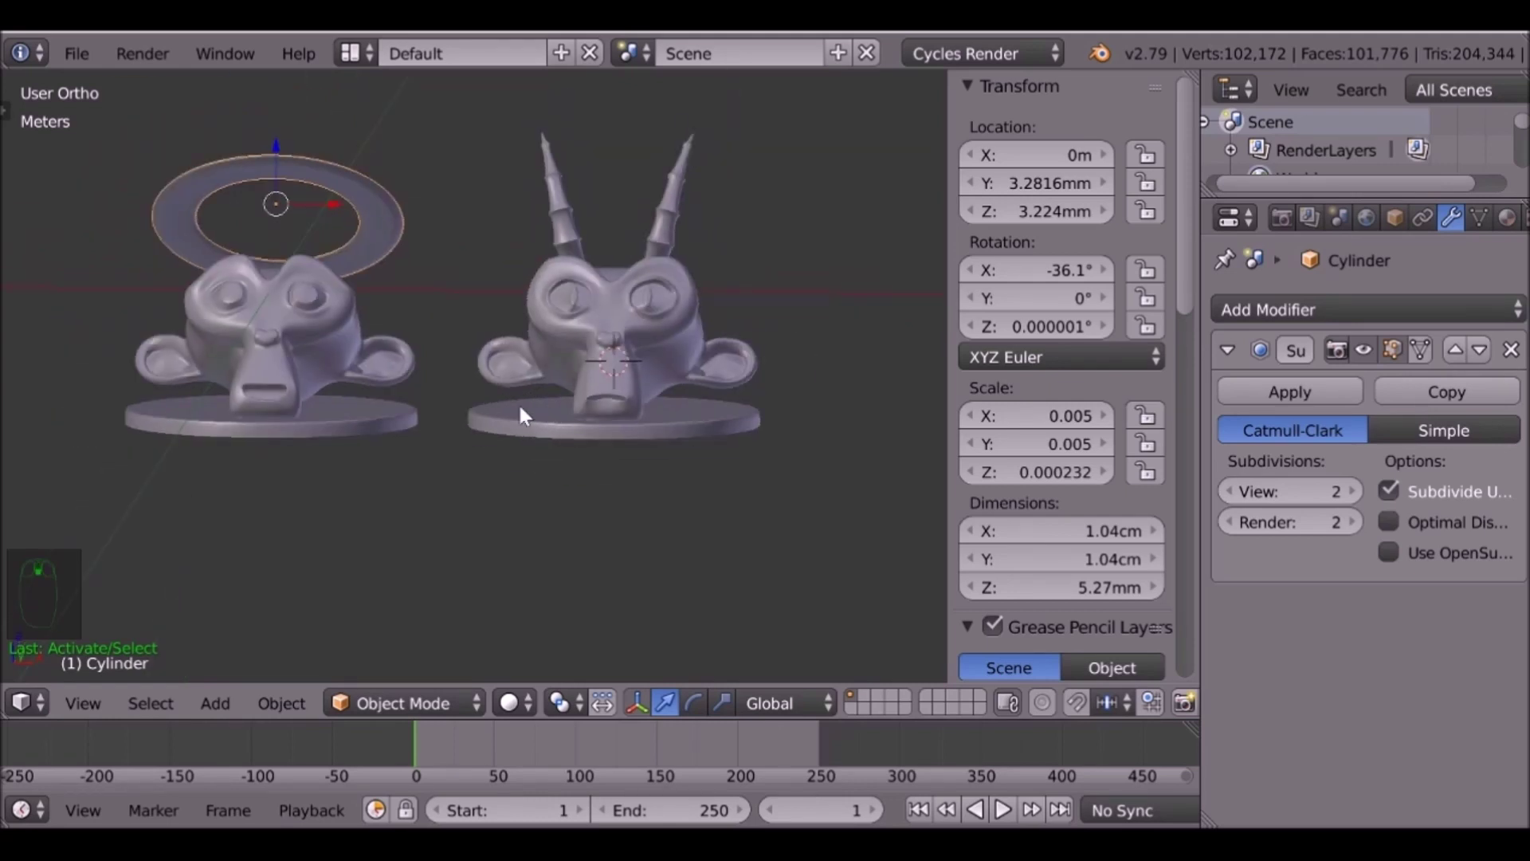